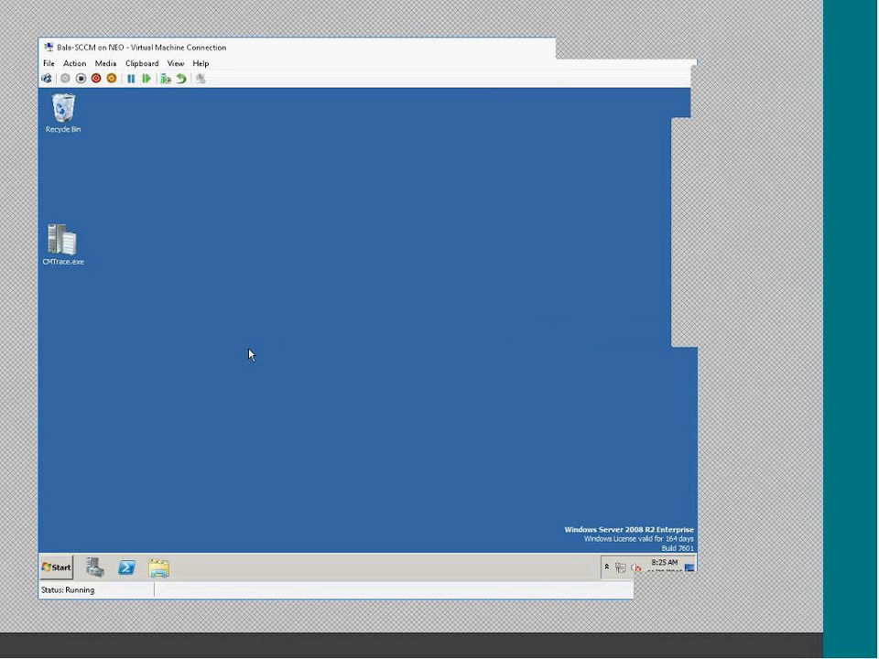
Launch the Configuration Manager Console and list the Task Sequences under Software Library > Operating Systems.
click(56, 569)
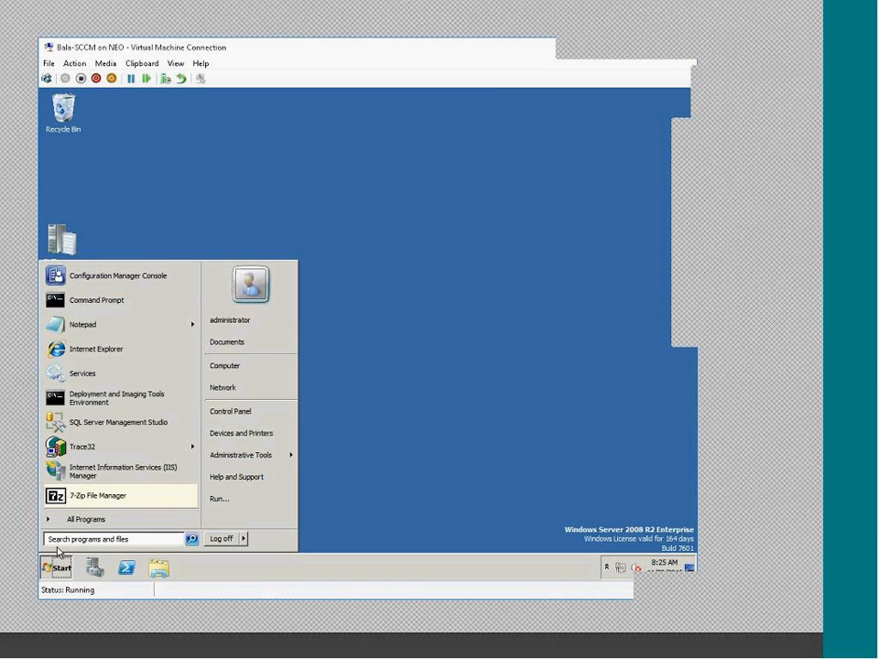
click(109, 276)
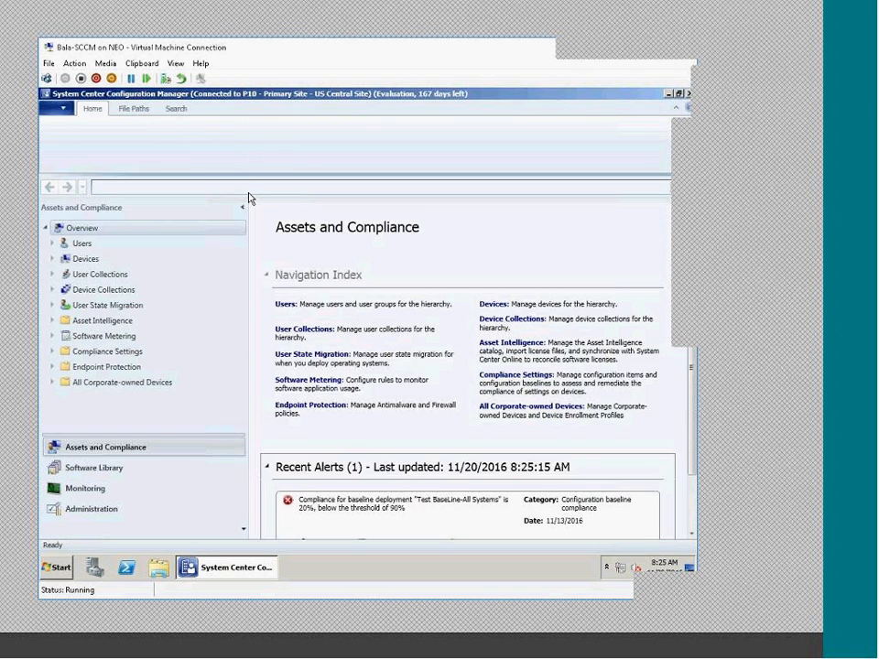
click(88, 468)
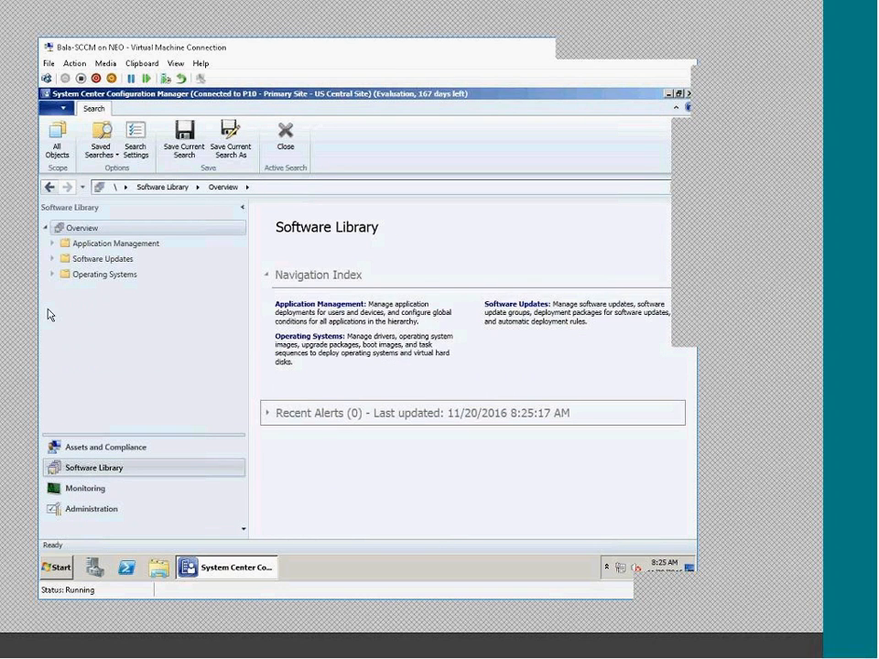
click(52, 276)
click(59, 366)
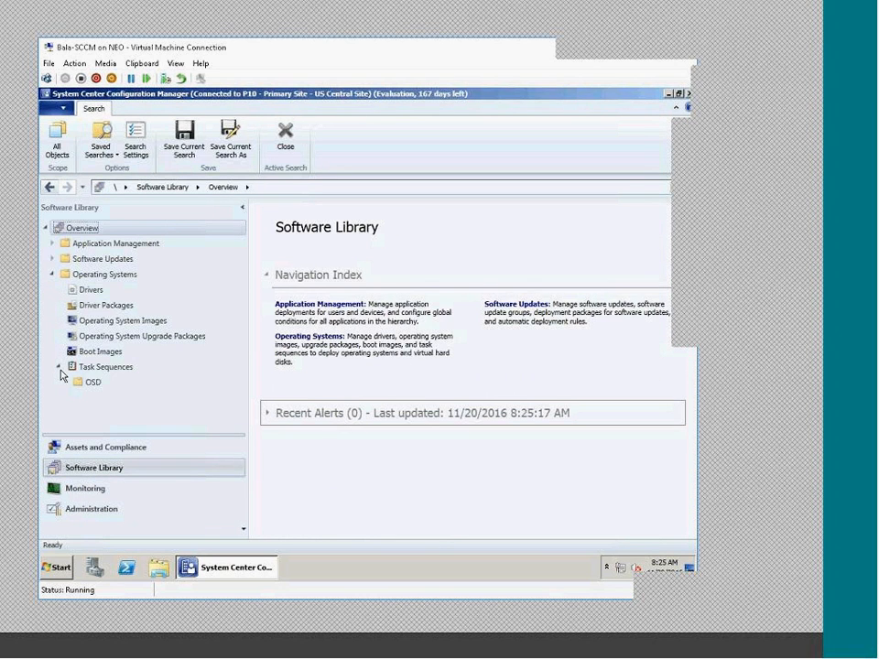
click(91, 383)
click(95, 371)
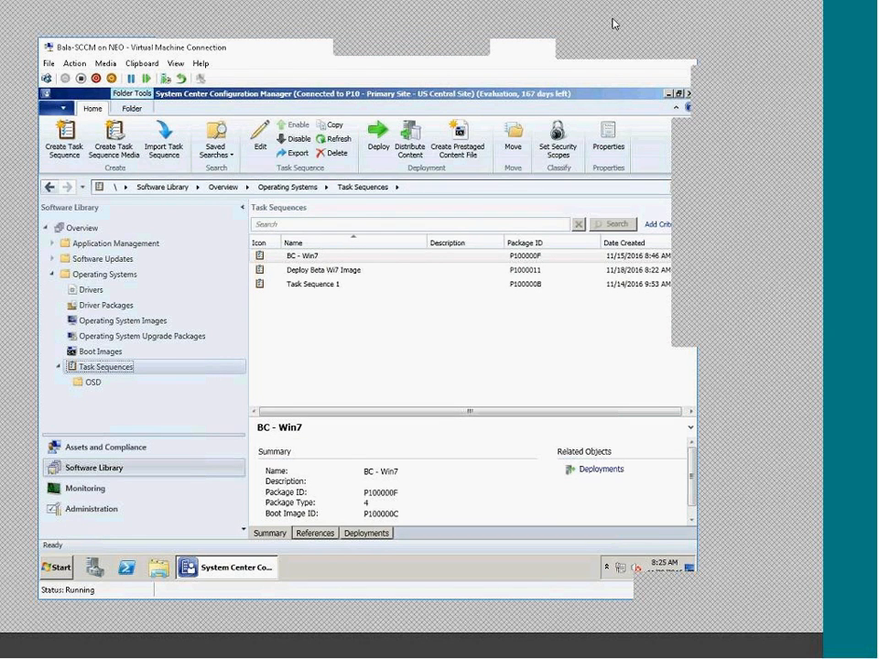
mouse_move(304, 216)
mouse_down()
mouse_move(305, 306)
mouse_move(322, 207)
mouse_up()
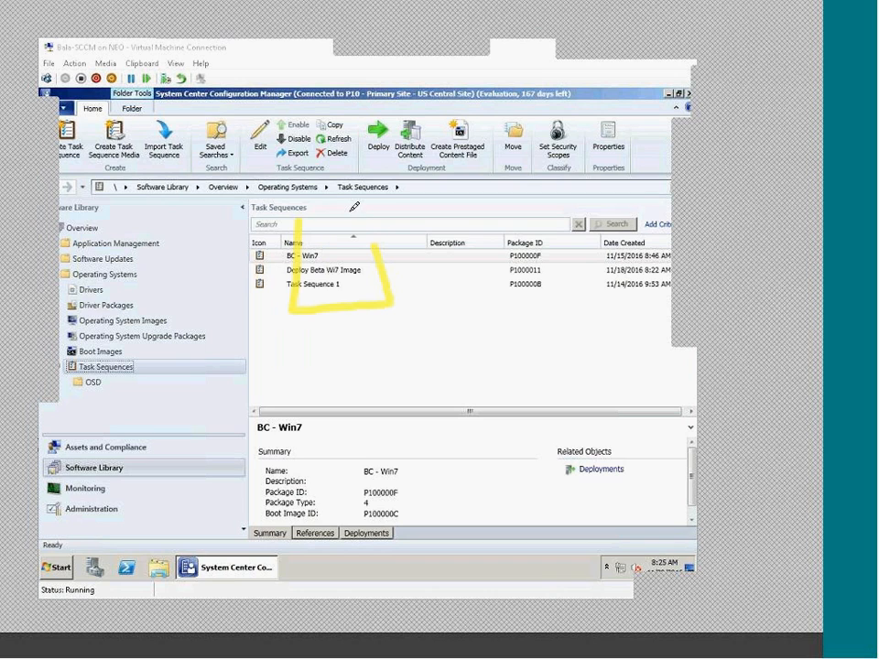
mouse_move(338, 305)
mouse_down()
mouse_move(333, 349)
mouse_move(377, 342)
mouse_up()
mouse_move(323, 245)
mouse_down()
mouse_move(330, 273)
mouse_move(328, 253)
mouse_move(439, 199)
mouse_move(475, 220)
mouse_up()
drag(476, 220, 445, 256)
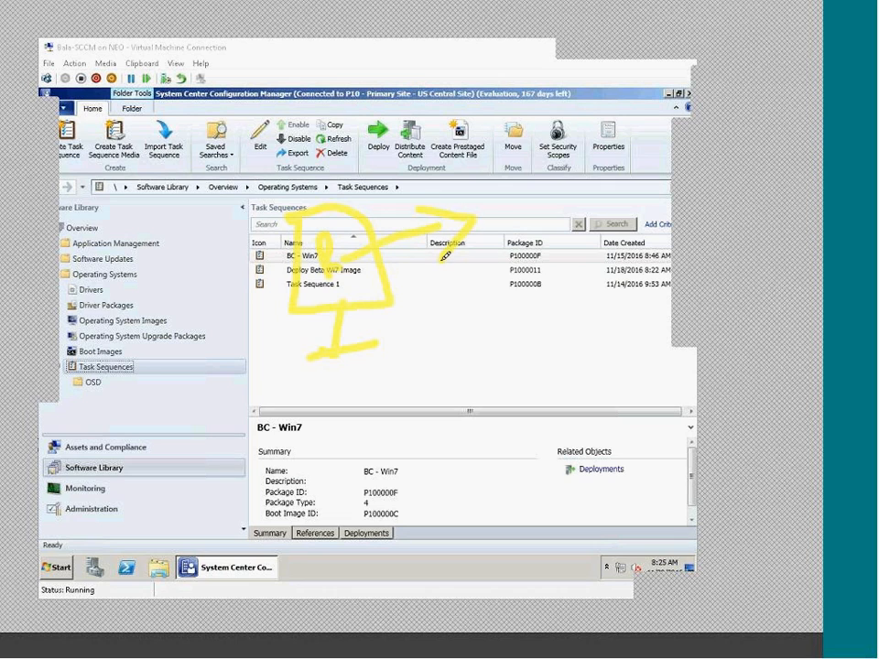
mouse_move(461, 209)
mouse_down()
mouse_move(481, 236)
mouse_move(502, 201)
mouse_move(599, 156)
mouse_up()
mouse_move(478, 196)
mouse_down()
mouse_move(494, 268)
mouse_move(659, 124)
mouse_move(482, 187)
mouse_up()
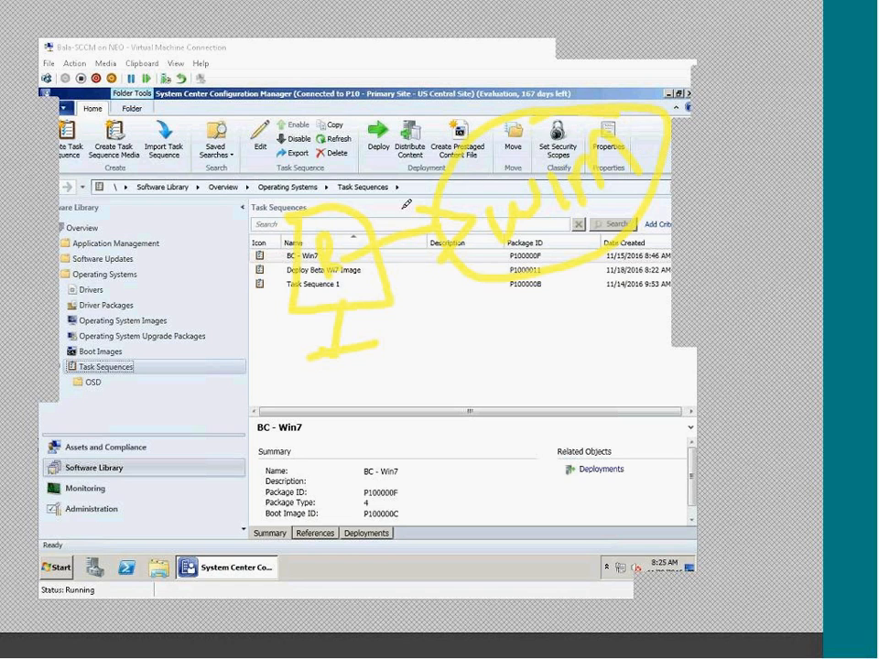
mouse_move(453, 128)
mouse_down()
mouse_move(385, 89)
mouse_move(201, 138)
mouse_move(151, 234)
mouse_move(128, 237)
mouse_up()
mouse_move(171, 493)
mouse_down()
mouse_move(196, 417)
mouse_move(173, 509)
mouse_move(206, 513)
mouse_up()
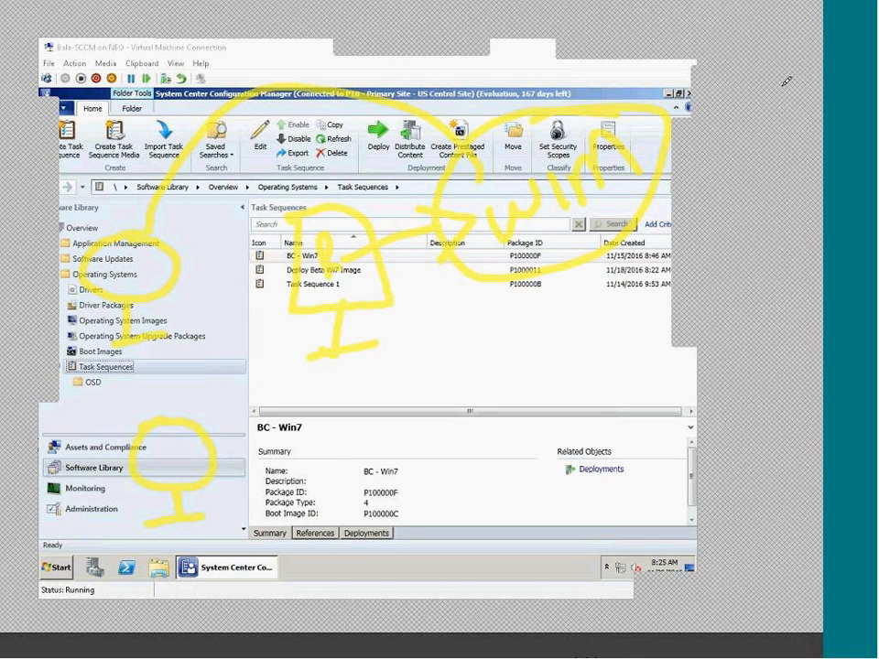
key(Escape)
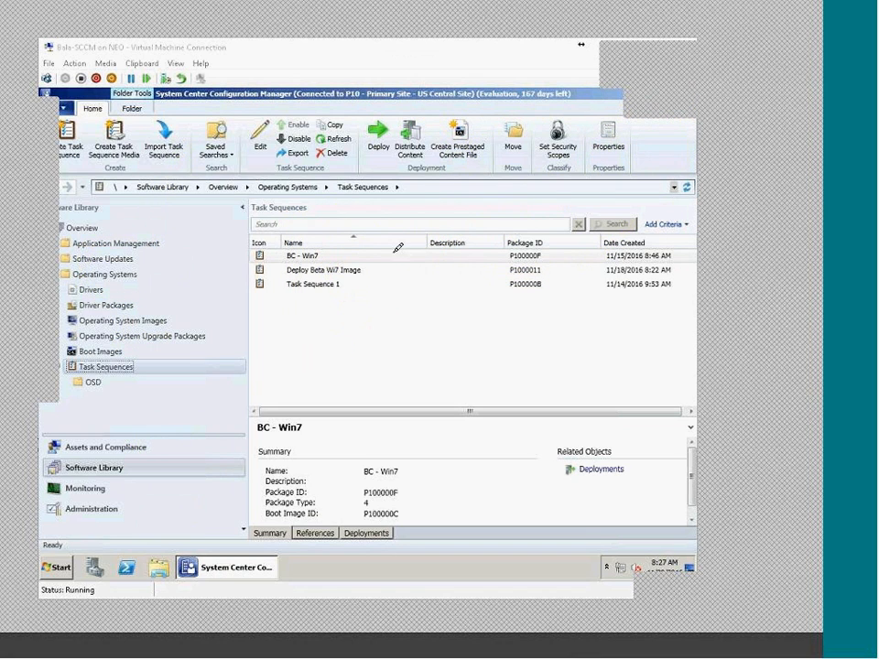
mouse_move(329, 163)
mouse_down()
mouse_move(329, 220)
mouse_move(370, 163)
mouse_up()
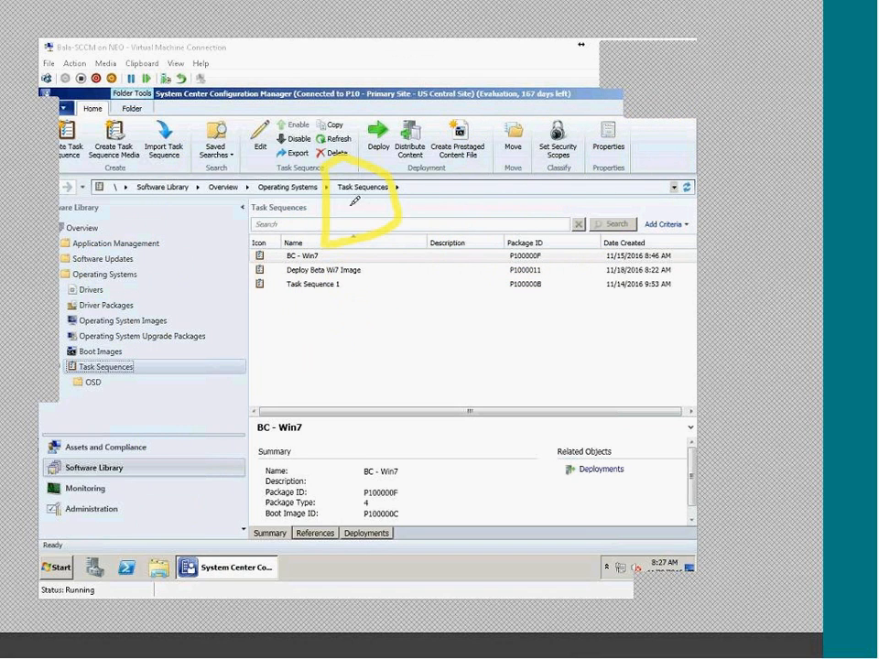
mouse_move(360, 242)
mouse_down()
mouse_move(370, 275)
mouse_move(403, 261)
mouse_up()
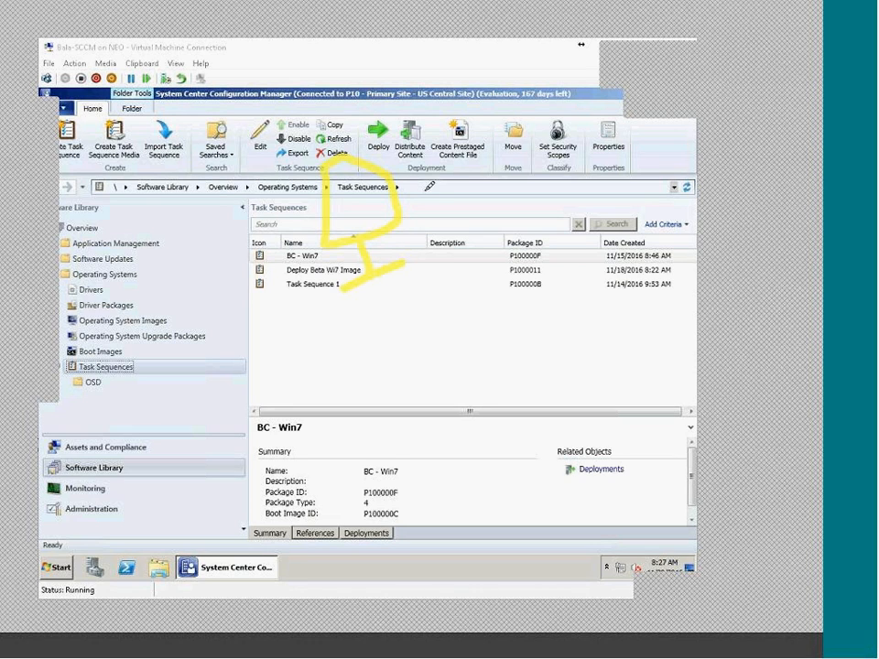
mouse_move(434, 170)
mouse_down()
mouse_move(472, 178)
mouse_move(458, 191)
mouse_move(457, 252)
mouse_move(468, 220)
mouse_up()
drag(478, 211, 475, 243)
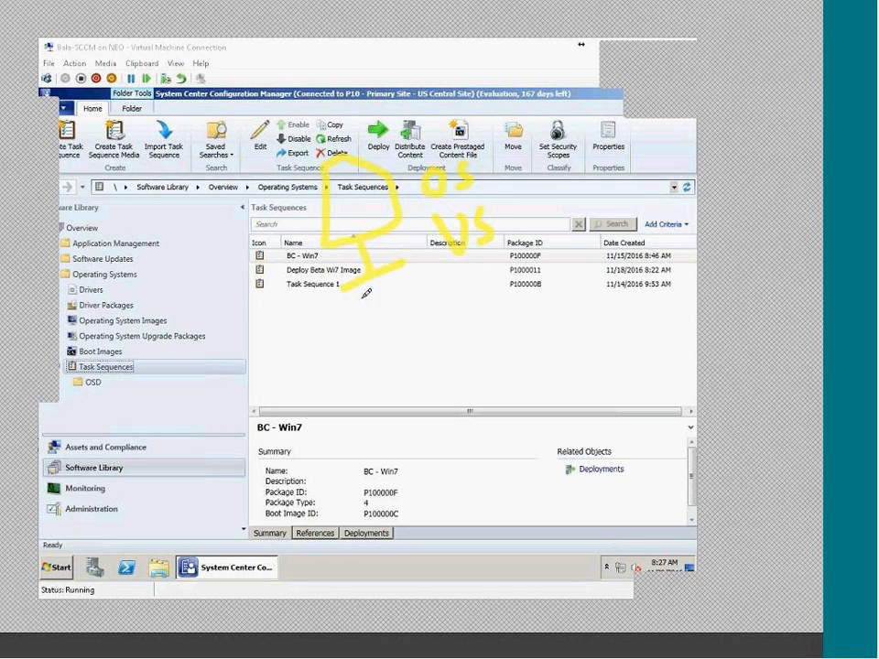
mouse_move(145, 251)
mouse_down()
mouse_move(142, 316)
mouse_move(178, 237)
mouse_move(219, 281)
mouse_up()
drag(223, 214, 242, 273)
drag(206, 197, 229, 226)
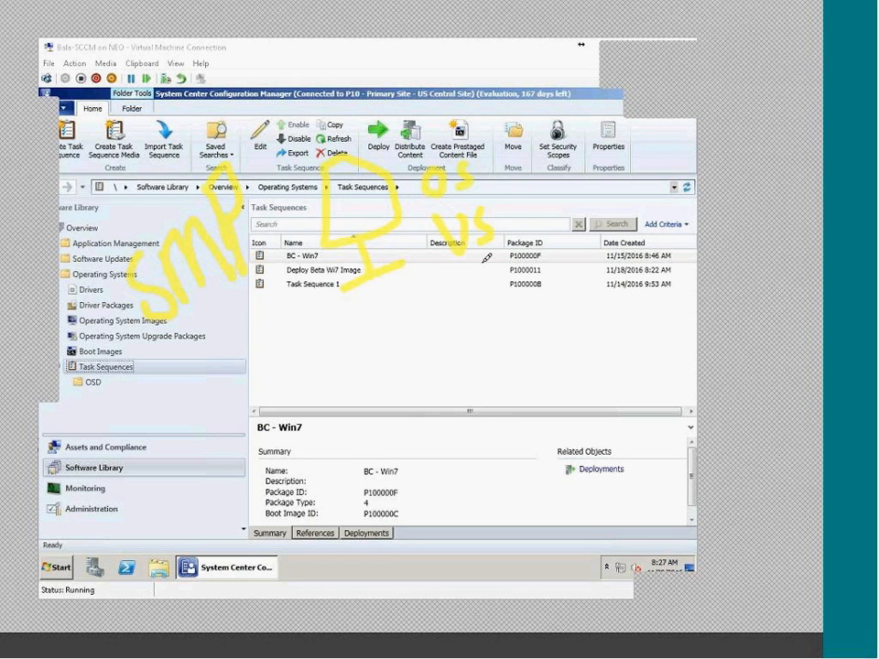
drag(490, 261, 249, 284)
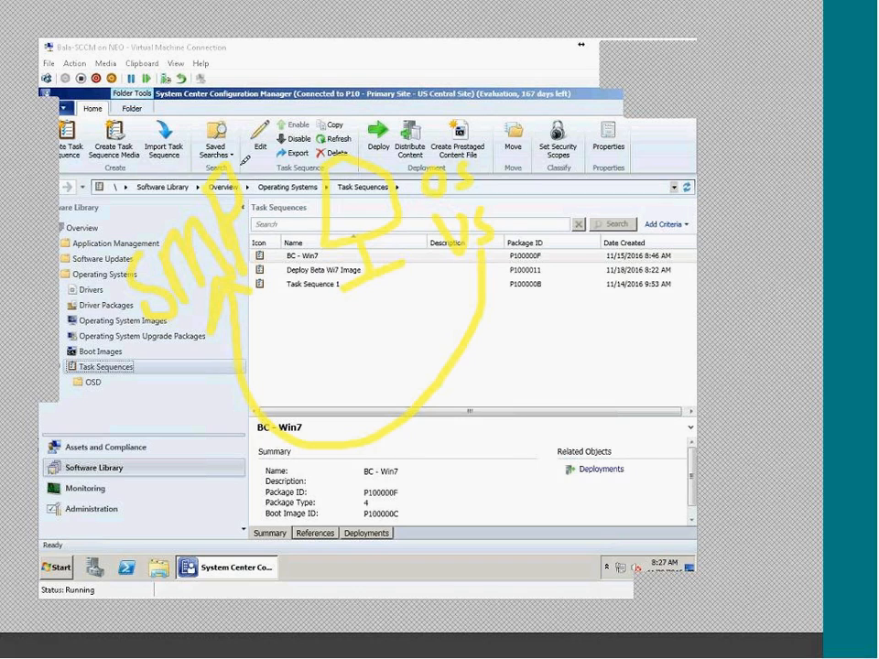
mouse_move(231, 149)
mouse_down()
mouse_move(175, 332)
mouse_move(247, 151)
mouse_up()
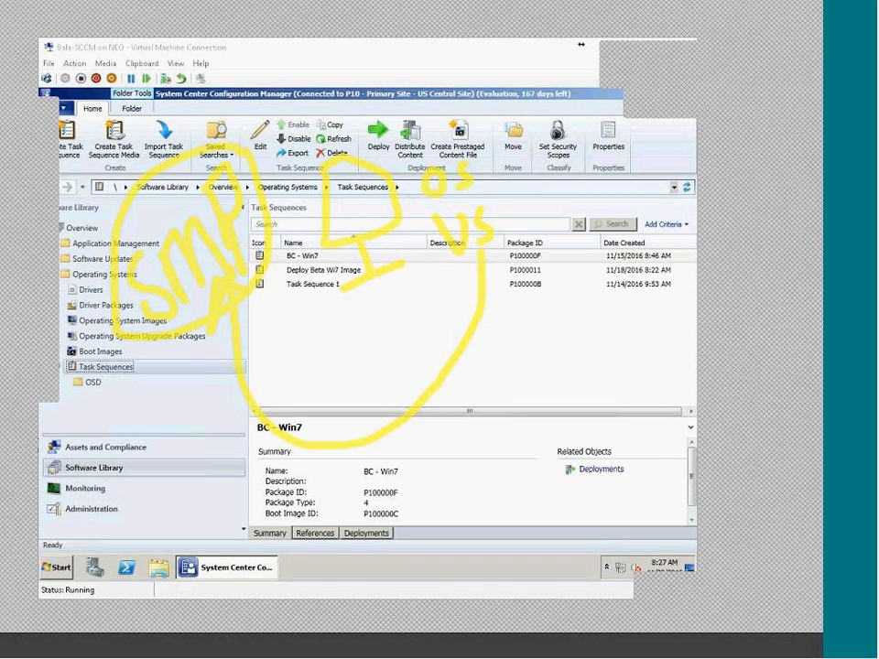
mouse_move(503, 209)
mouse_down()
mouse_move(428, 207)
mouse_move(455, 262)
mouse_move(540, 182)
mouse_move(343, 70)
mouse_move(251, 134)
mouse_move(270, 136)
mouse_up()
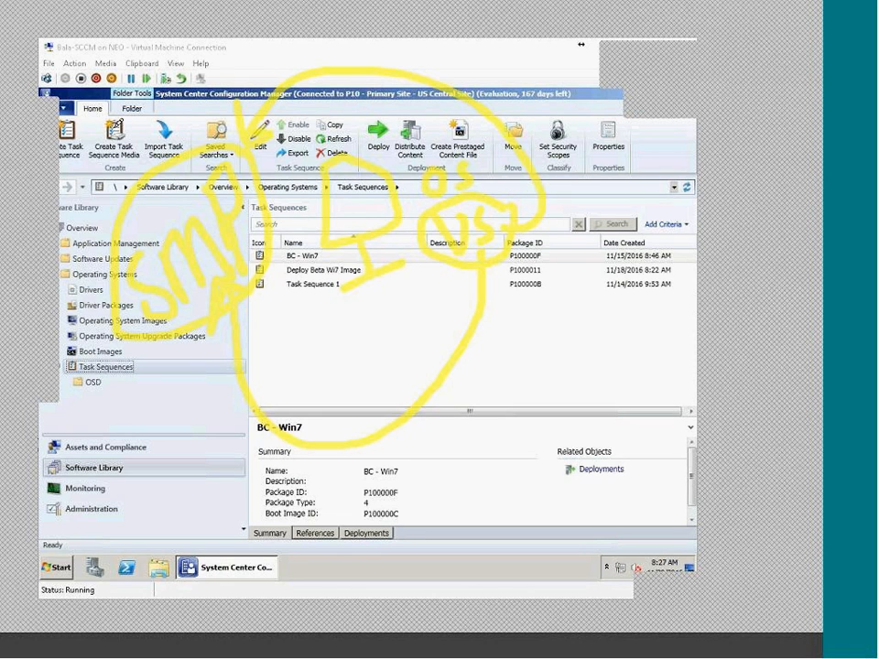
mouse_move(99, 110)
mouse_down()
mouse_move(155, 97)
mouse_move(167, 121)
mouse_up()
mouse_move(190, 81)
mouse_down()
mouse_move(209, 77)
mouse_move(219, 104)
mouse_up()
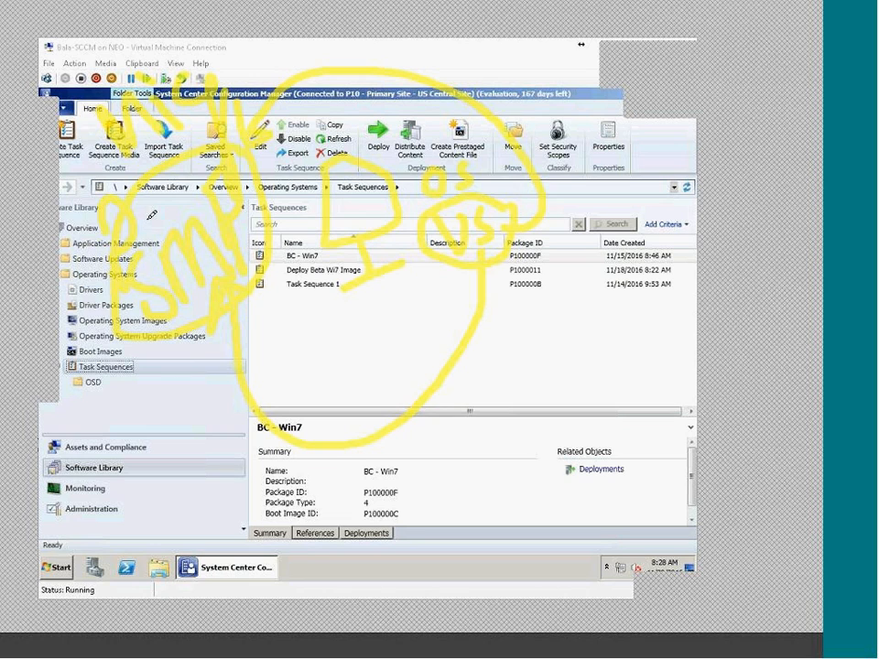
drag(494, 261, 501, 314)
mouse_move(481, 325)
mouse_down()
mouse_move(538, 300)
mouse_move(217, 518)
mouse_move(198, 309)
mouse_move(163, 391)
mouse_up()
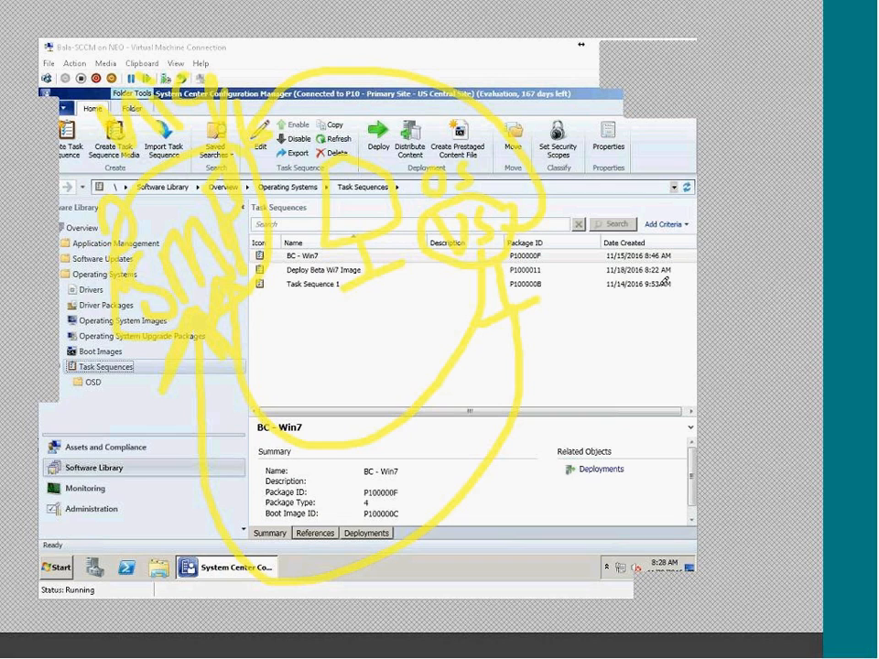
mouse_move(650, 285)
mouse_down()
mouse_move(640, 341)
mouse_move(661, 387)
mouse_move(679, 388)
mouse_up()
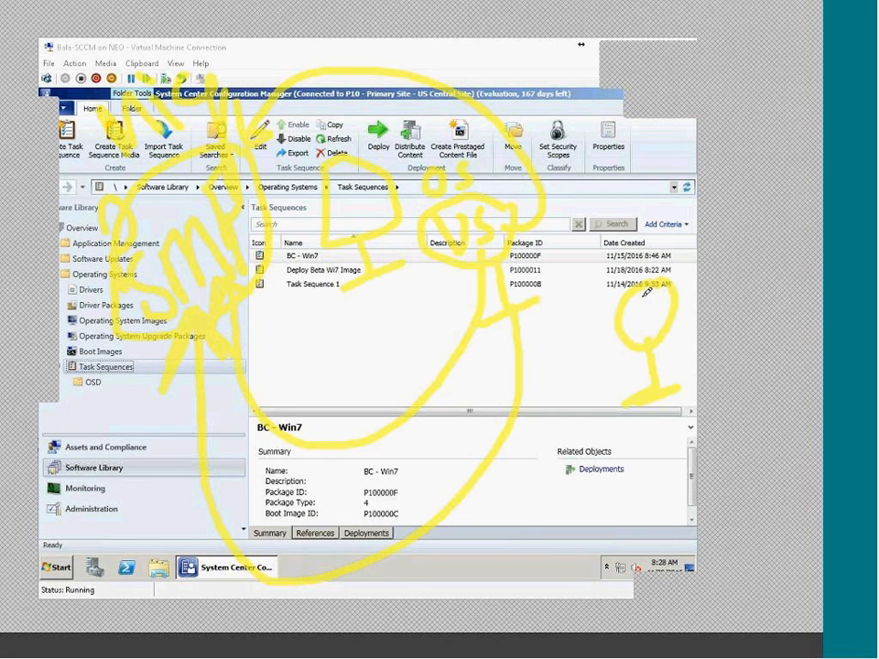
mouse_move(635, 225)
mouse_down()
mouse_move(606, 227)
mouse_move(588, 258)
mouse_move(665, 309)
mouse_up()
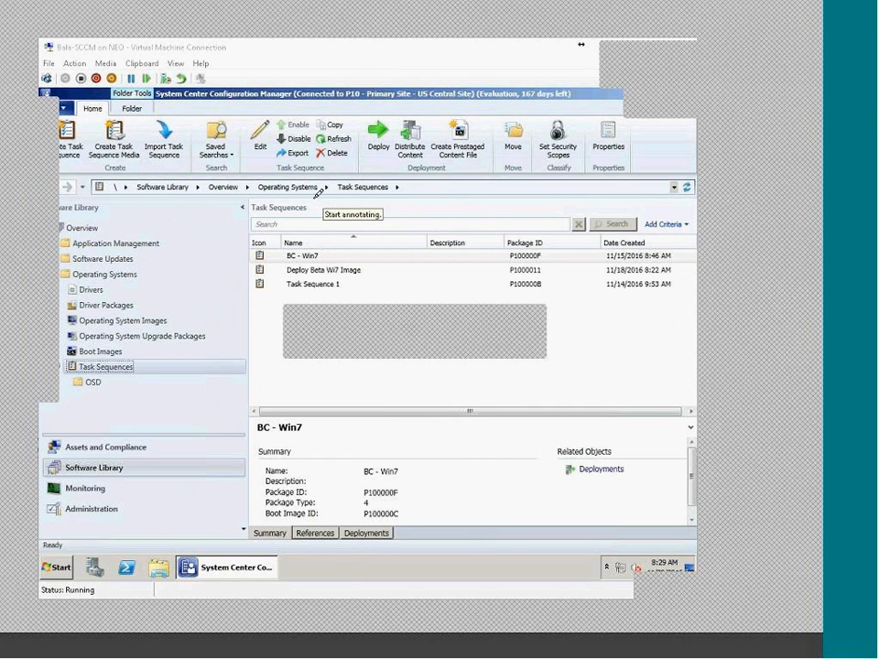
drag(312, 201, 456, 268)
mouse_move(339, 209)
mouse_down()
mouse_move(353, 137)
mouse_move(408, 124)
mouse_move(451, 270)
mouse_up()
mouse_move(385, 291)
mouse_down()
mouse_move(381, 326)
mouse_move(418, 322)
mouse_up()
drag(491, 151, 500, 203)
click(502, 226)
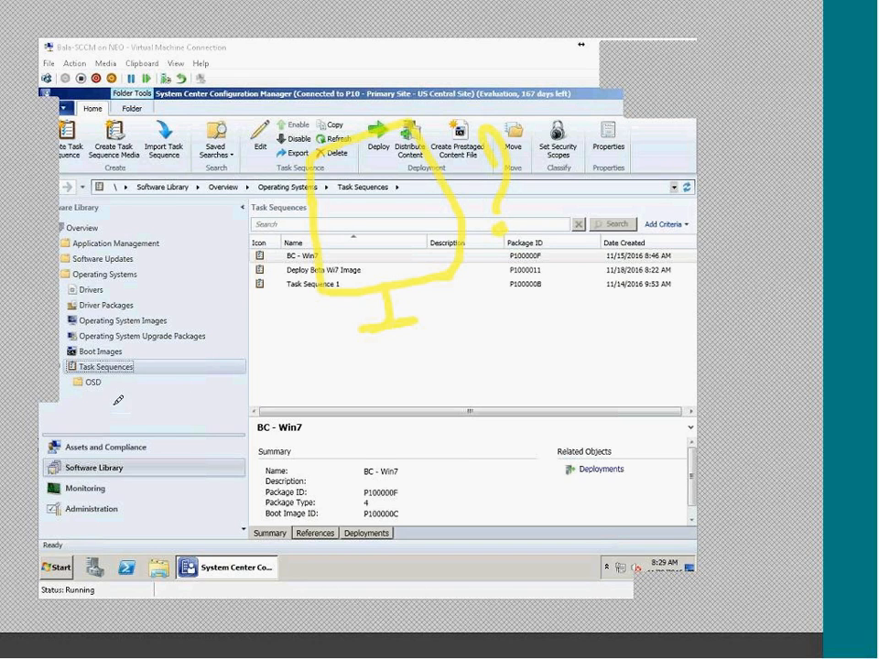
mouse_move(120, 399)
mouse_down()
mouse_move(133, 427)
mouse_move(123, 378)
mouse_move(146, 406)
mouse_move(179, 414)
mouse_up()
mouse_move(172, 355)
mouse_down()
mouse_move(179, 391)
mouse_move(221, 396)
mouse_move(199, 411)
mouse_up()
mouse_move(239, 312)
mouse_down()
mouse_move(274, 290)
mouse_move(286, 372)
mouse_up()
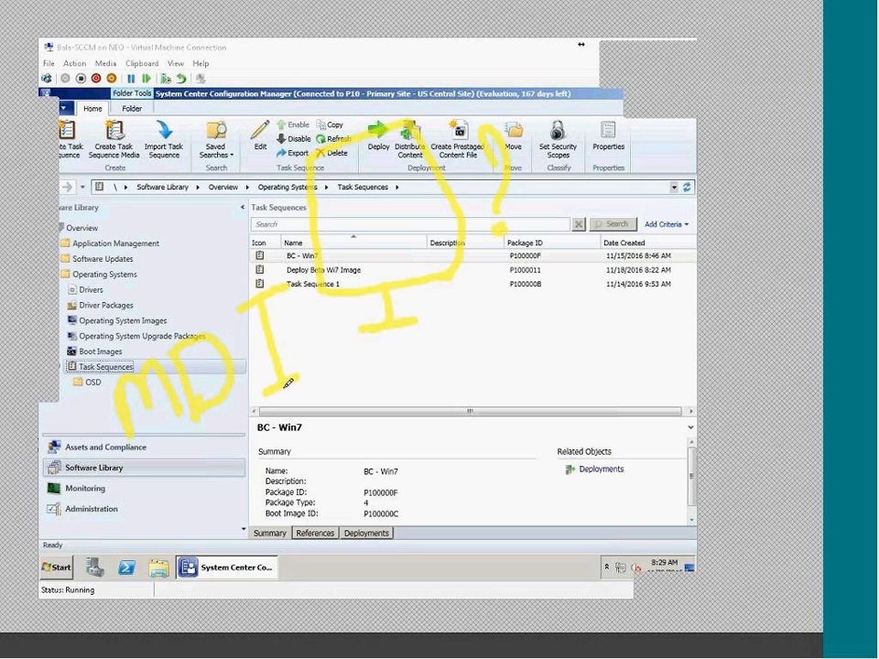
key(ctrl+z)
drag(140, 467, 329, 422)
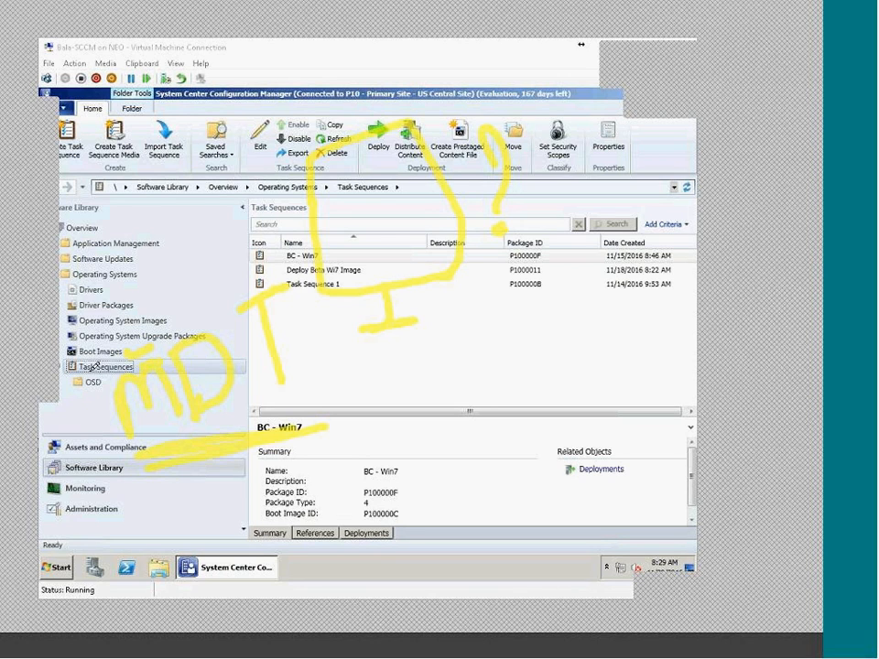
drag(249, 452, 313, 445)
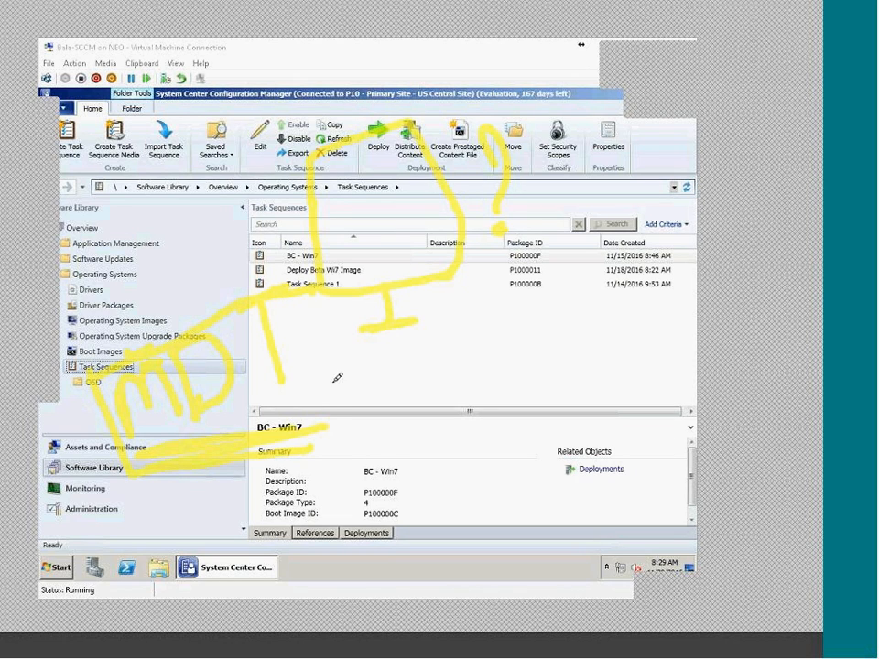
drag(311, 295, 335, 417)
mouse_move(509, 339)
mouse_down()
mouse_move(549, 353)
mouse_move(585, 307)
mouse_move(629, 341)
mouse_up()
mouse_move(605, 274)
mouse_down()
mouse_move(662, 301)
mouse_move(633, 345)
mouse_up()
mouse_move(690, 224)
mouse_down()
mouse_move(693, 260)
mouse_move(683, 289)
mouse_up()
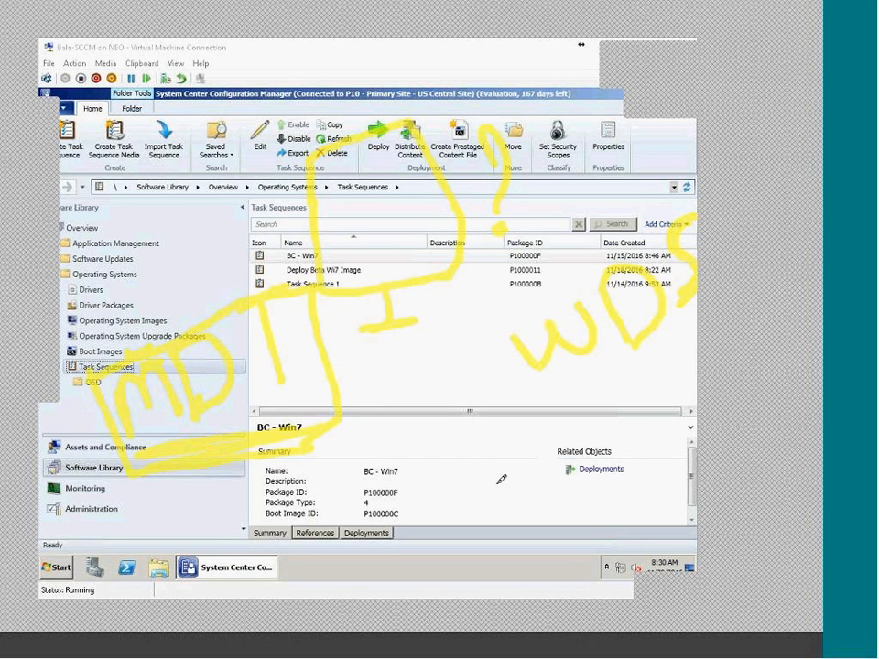
mouse_move(501, 457)
mouse_down()
mouse_move(515, 489)
mouse_move(527, 477)
mouse_move(520, 462)
mouse_move(546, 450)
mouse_up()
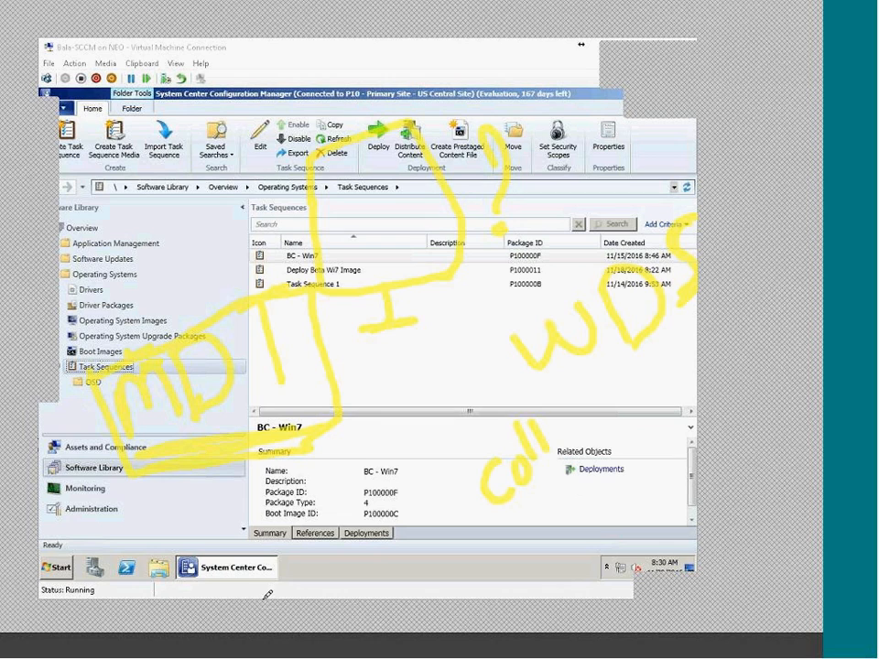
mouse_move(607, 489)
mouse_down()
mouse_move(618, 521)
mouse_move(623, 481)
mouse_move(632, 514)
mouse_up()
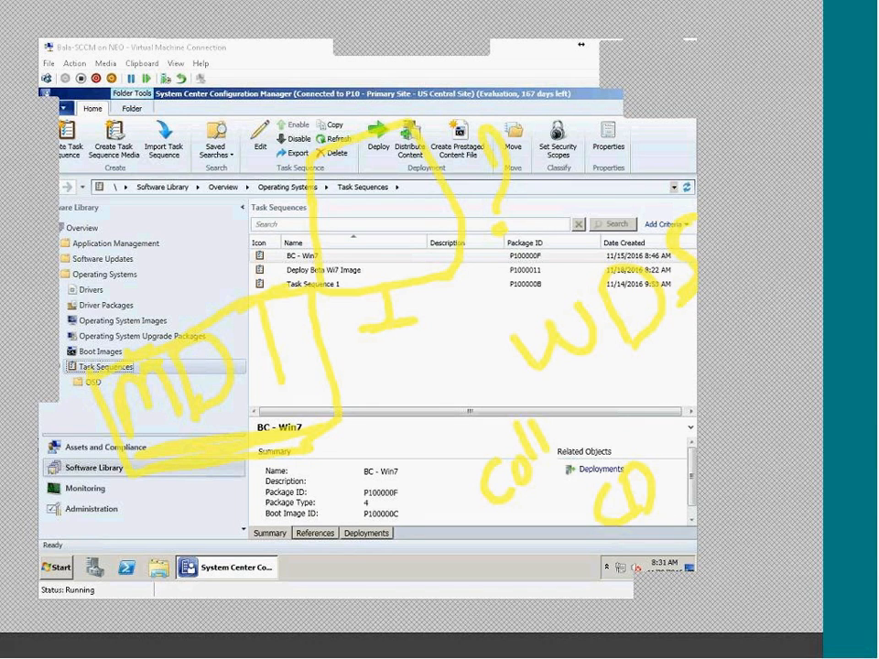
Clear the screen annotations, launch Internet Explorer and go to bing.com.
click(78, 18)
click(59, 569)
click(103, 349)
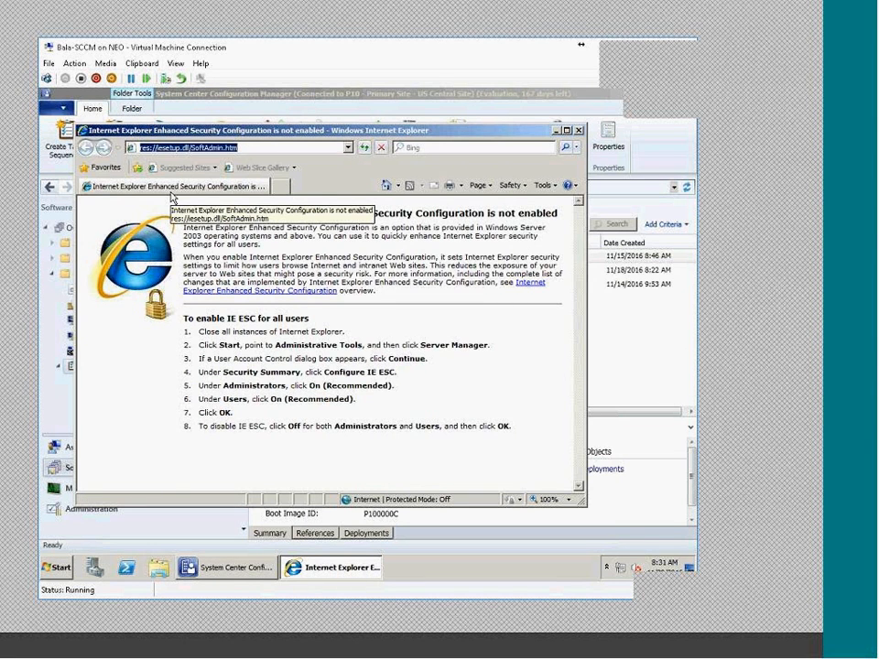
text(M)
key(Escape)
text(BING)
key(ctrl+Return)
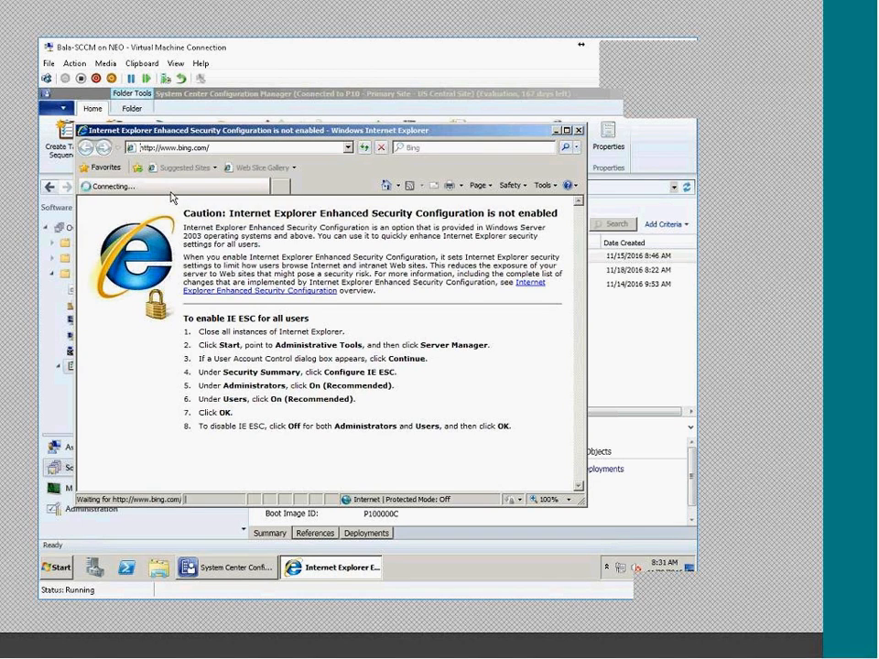
Search Bing for 'mdt 2013 update 2', open the official Microsoft download result, and maximize the window.
text(MDT)
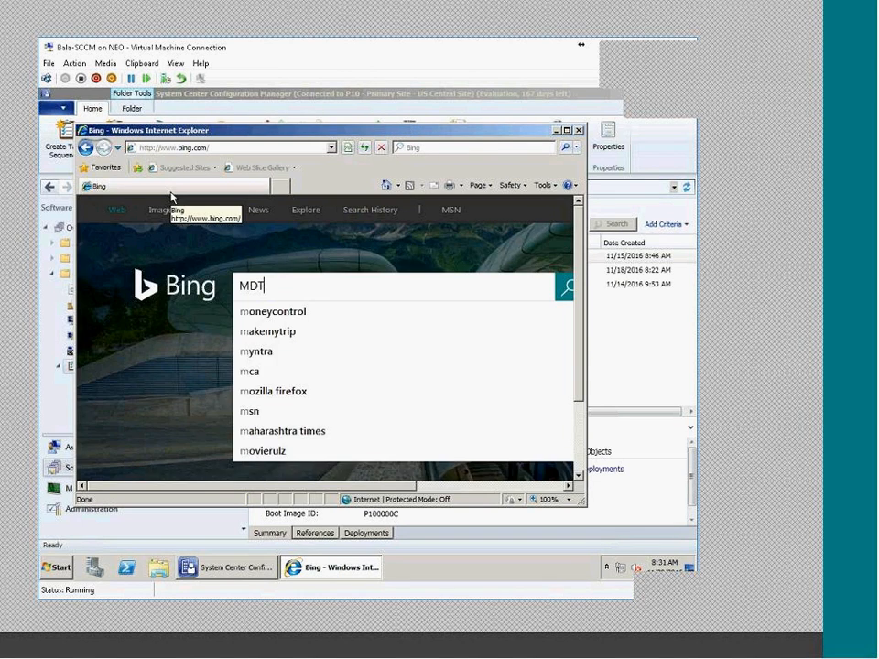
key(Down)
key(Return)
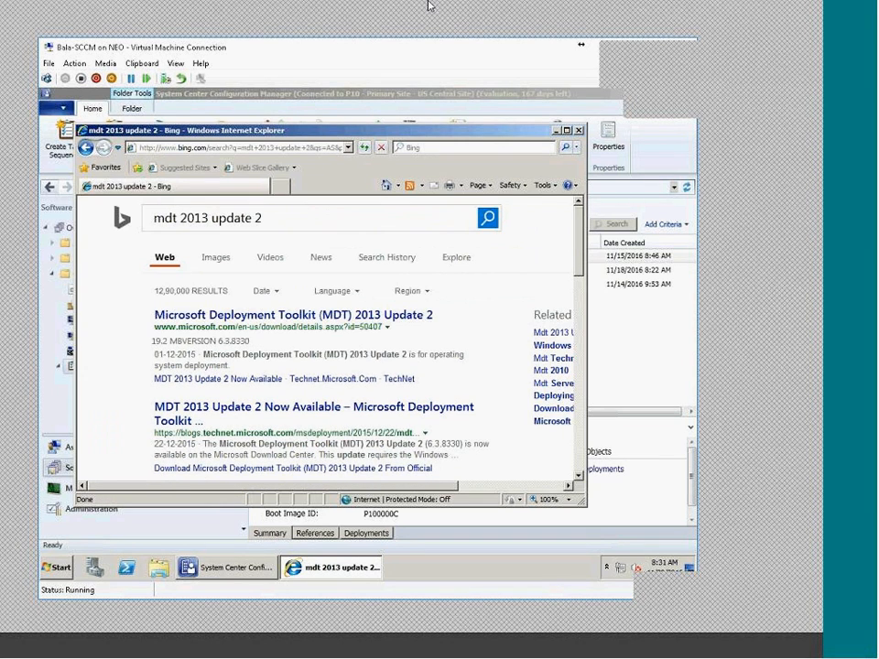
click(321, 318)
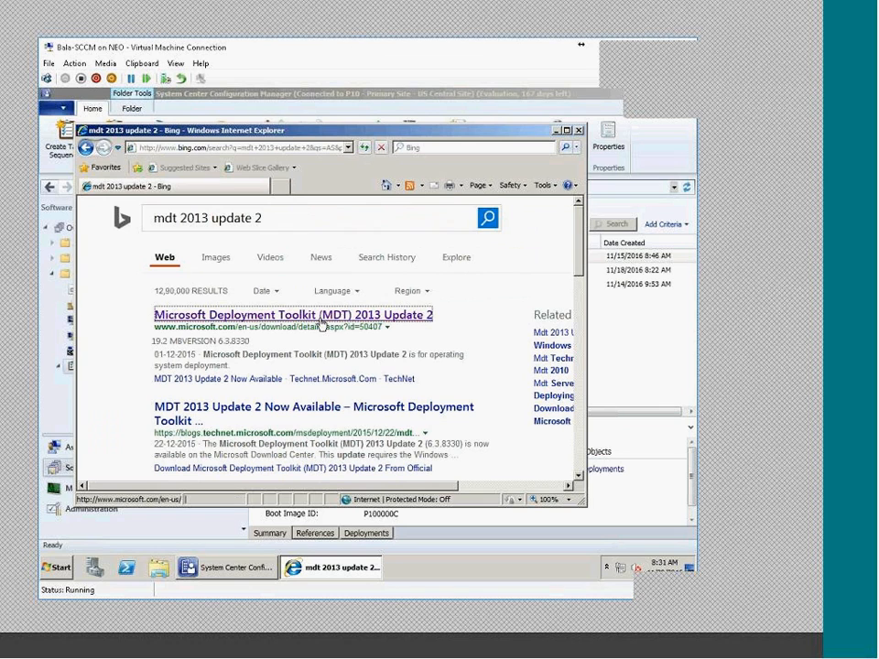
double_click(439, 132)
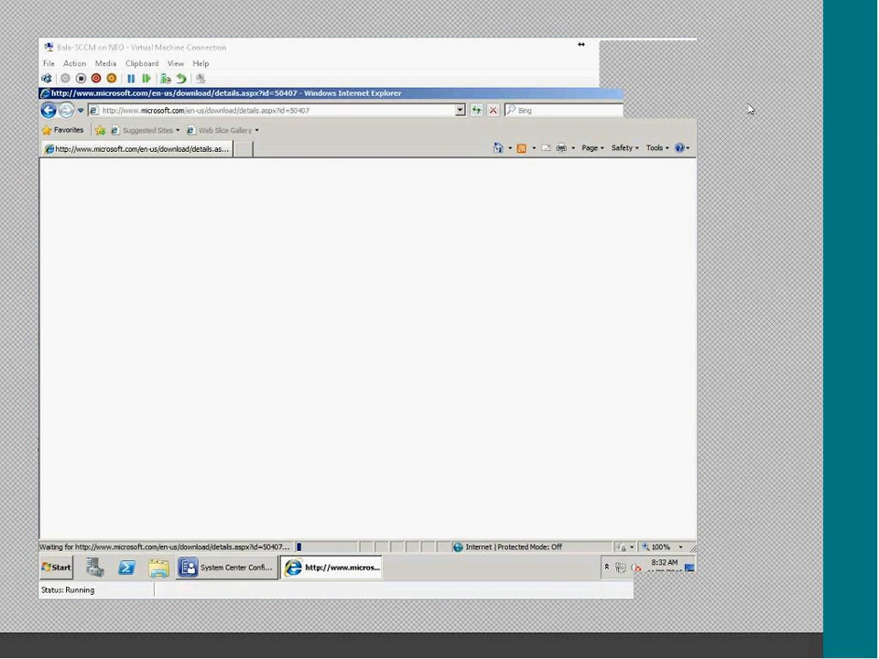
Start the MDT 2013 Update 2 download from the Microsoft Download Center.
click(461, 575)
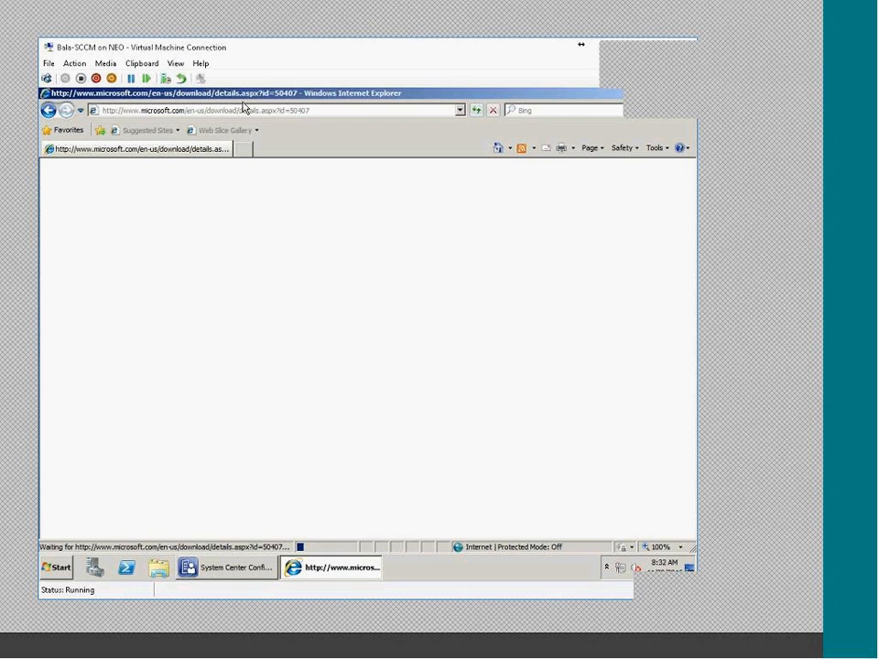
click(362, 576)
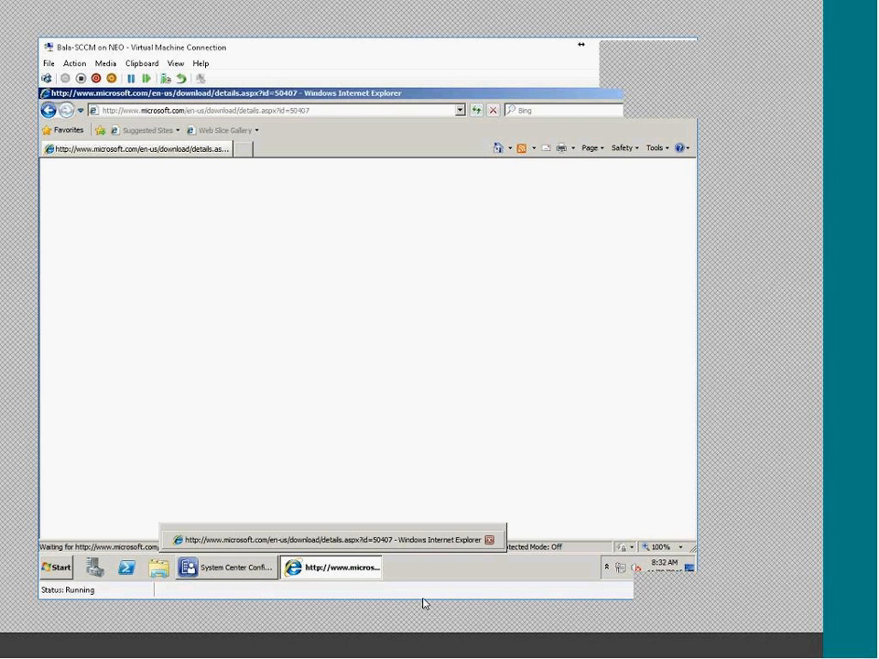
click(461, 578)
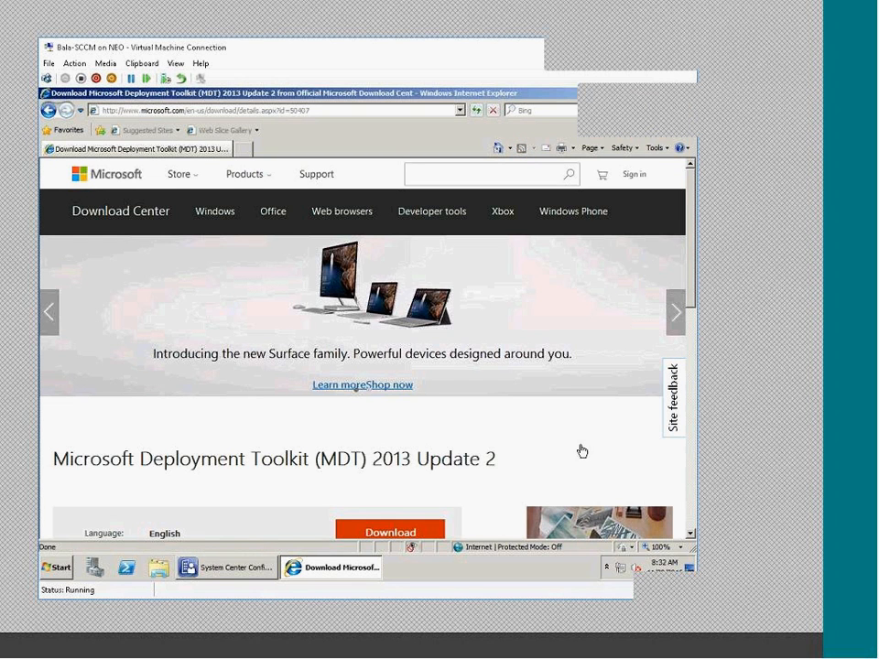
click(421, 531)
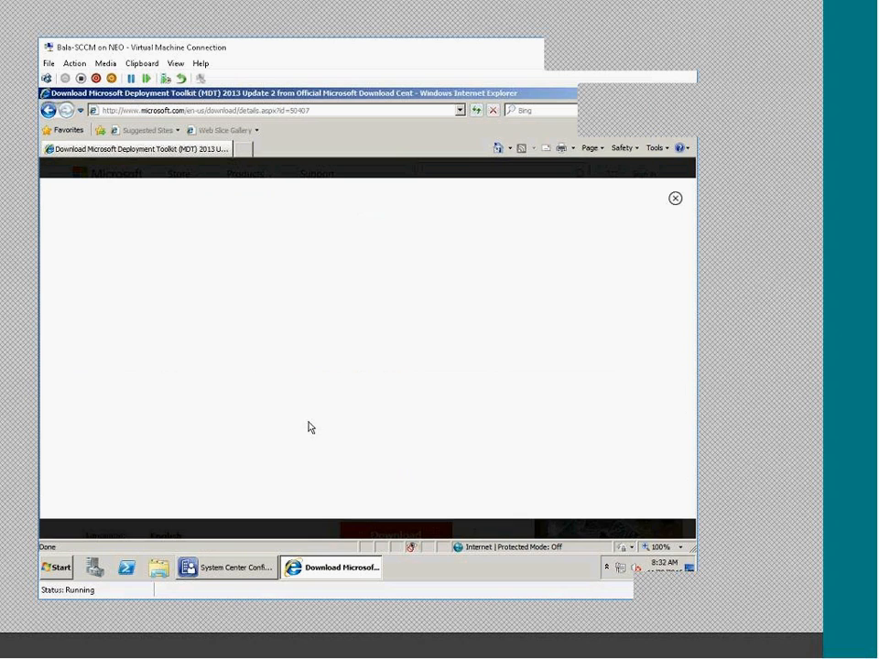
click(57, 567)
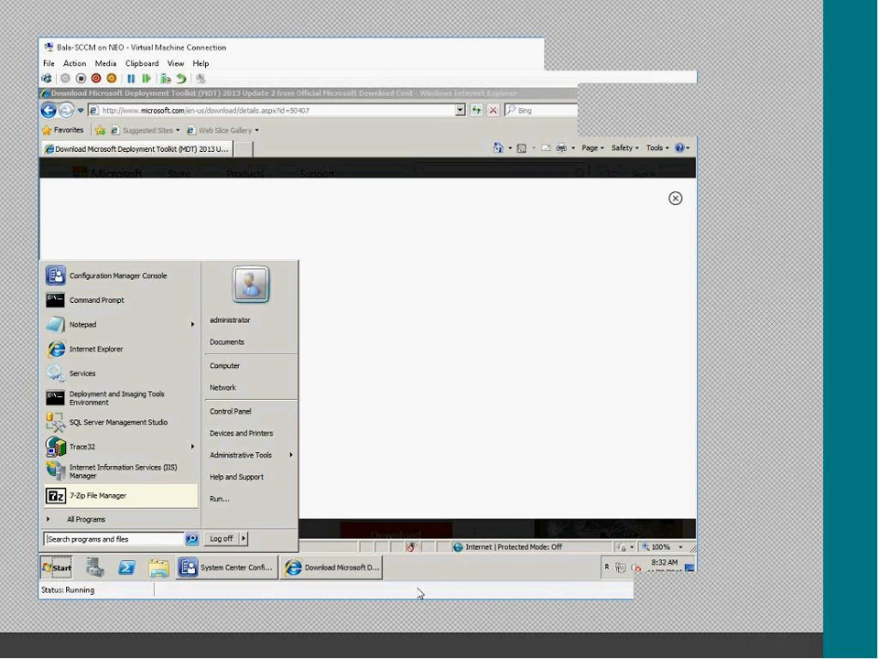
click(444, 578)
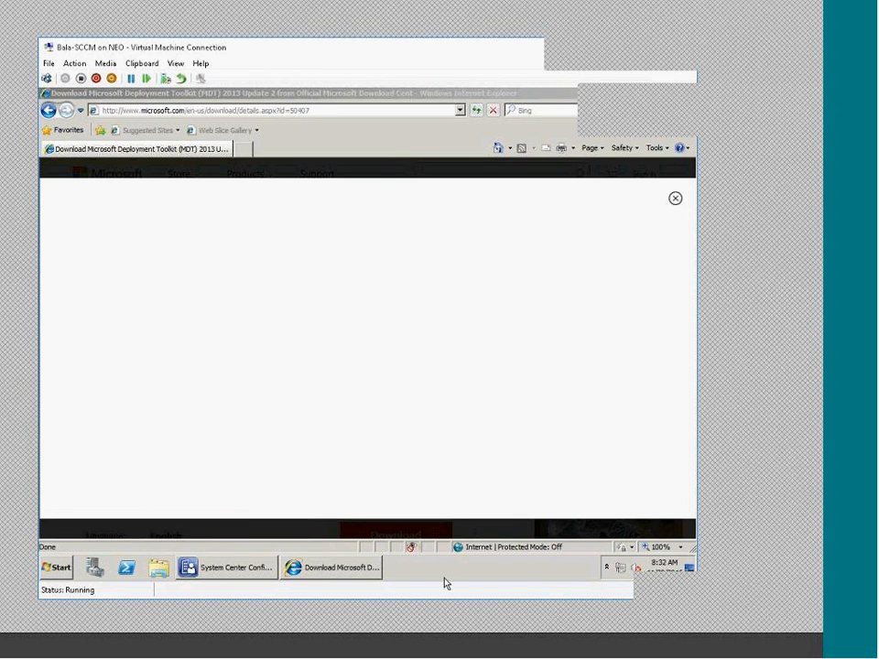
Choose MicrosoftDeploymentToolkit2013_x64.msi, download it, and show it in the Downloads folder.
click(699, 122)
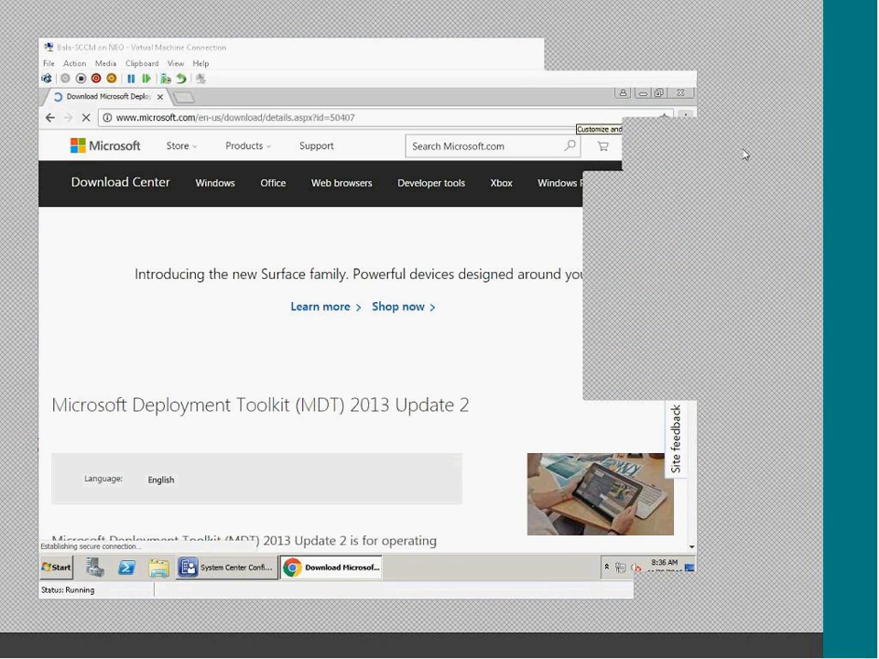
click(368, 436)
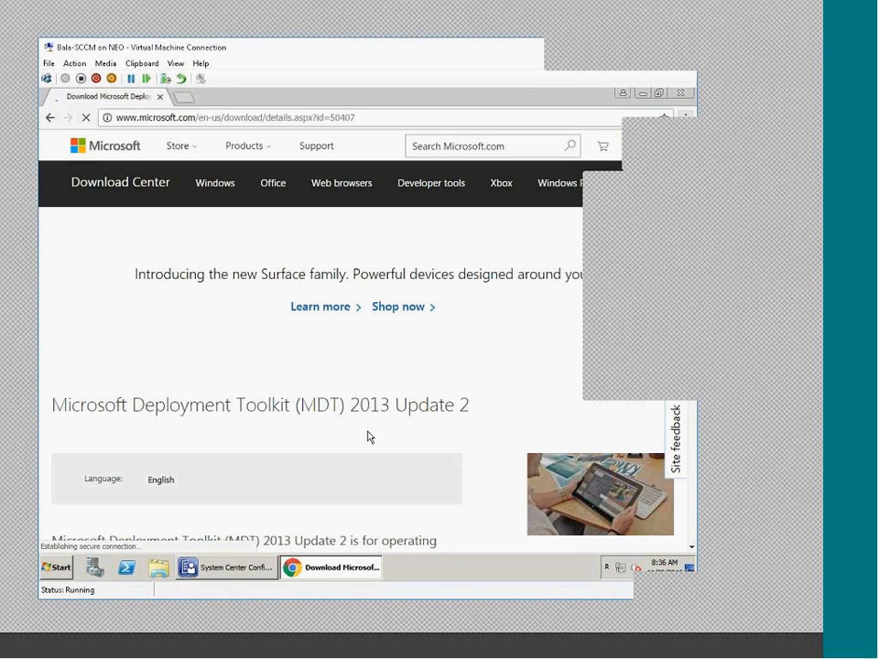
scroll(368, 436, down, 2)
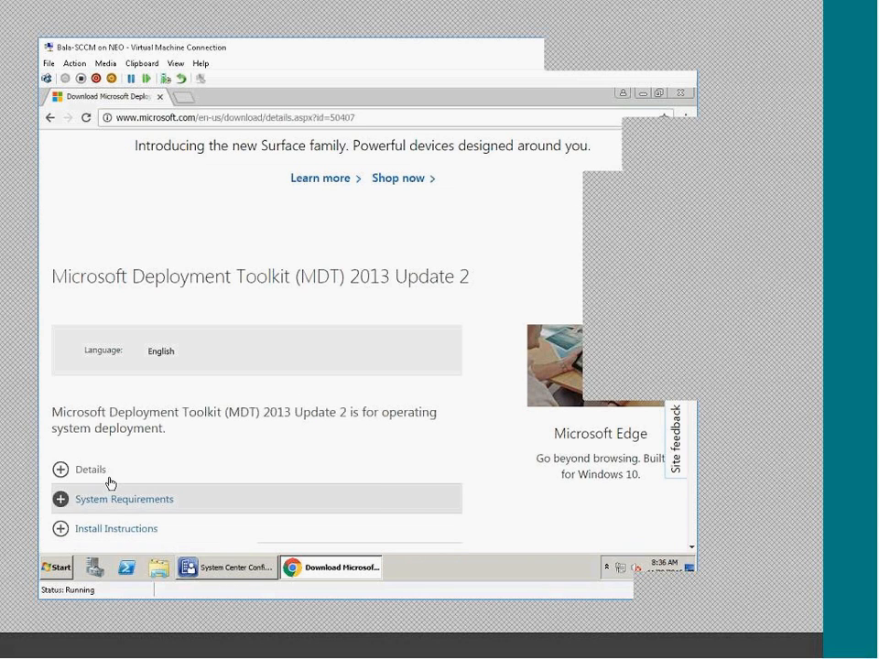
click(60, 468)
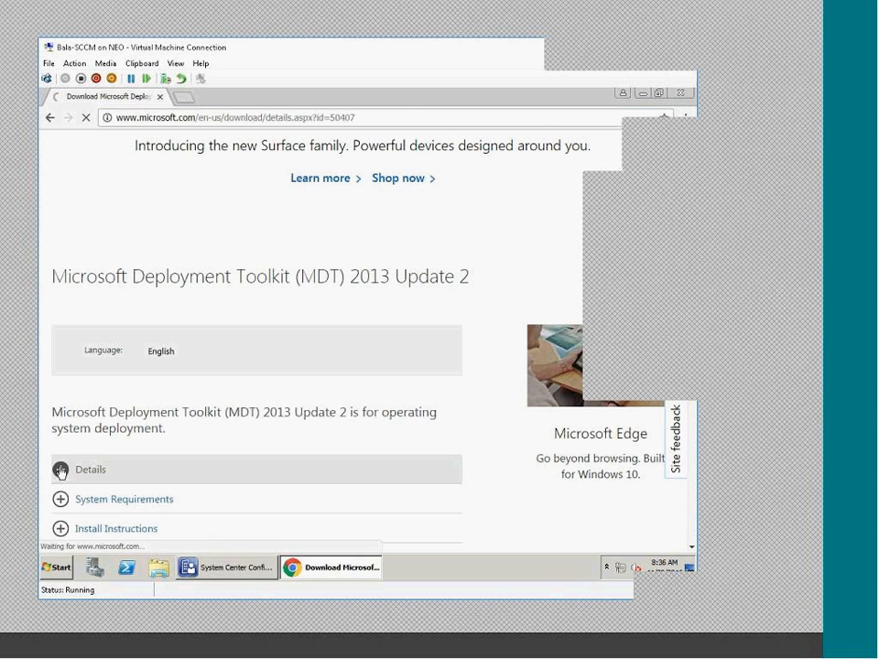
scroll(314, 433, down, 3)
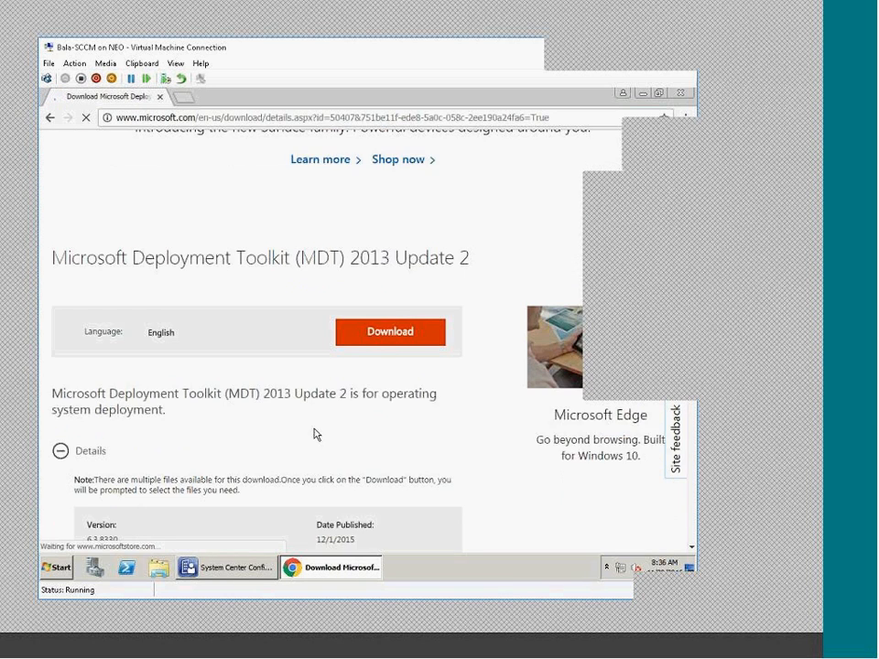
click(388, 279)
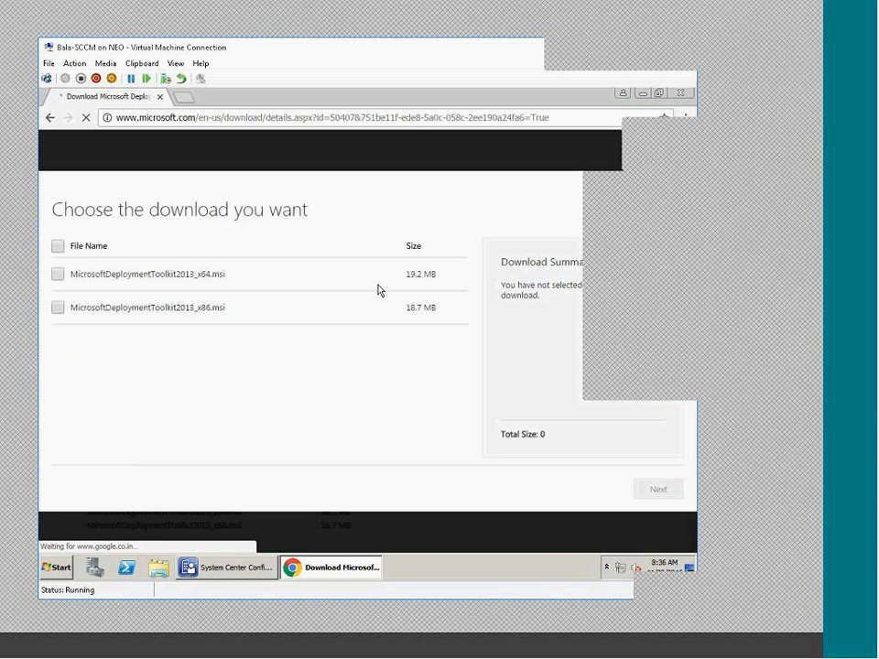
click(60, 274)
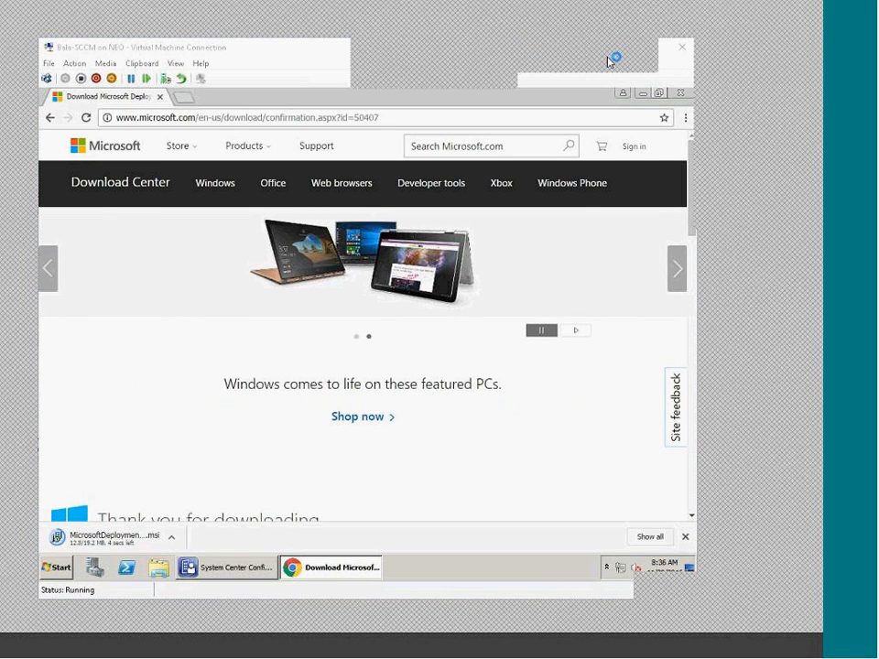
click(171, 537)
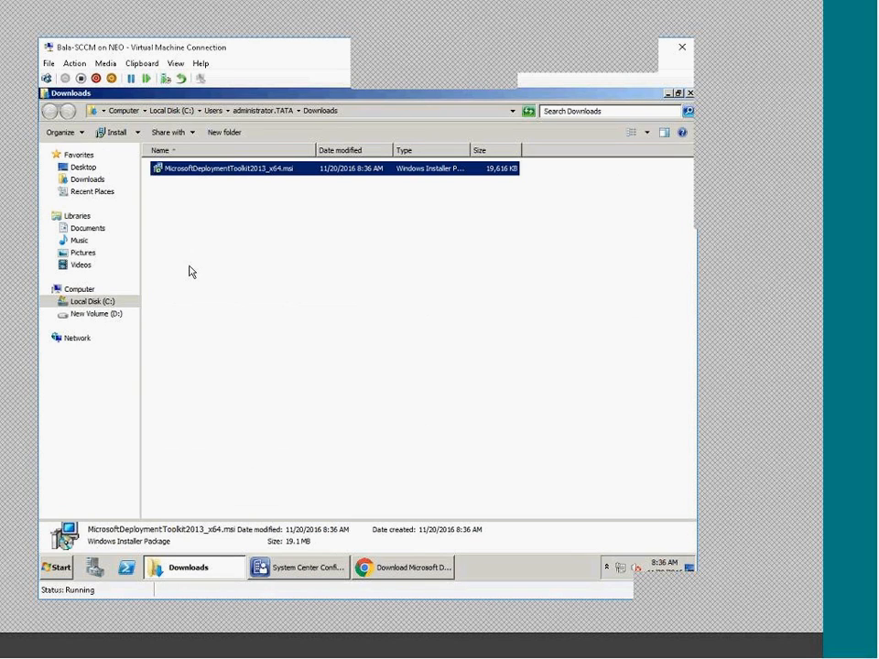
click(324, 320)
Close the Configuration Manager console window.
click(285, 577)
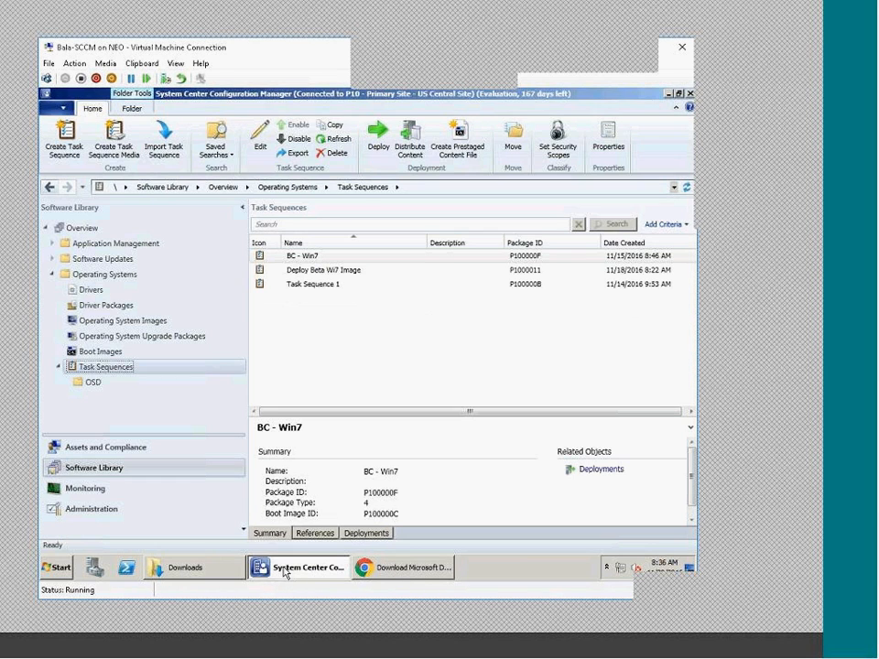
right_click(299, 573)
click(306, 546)
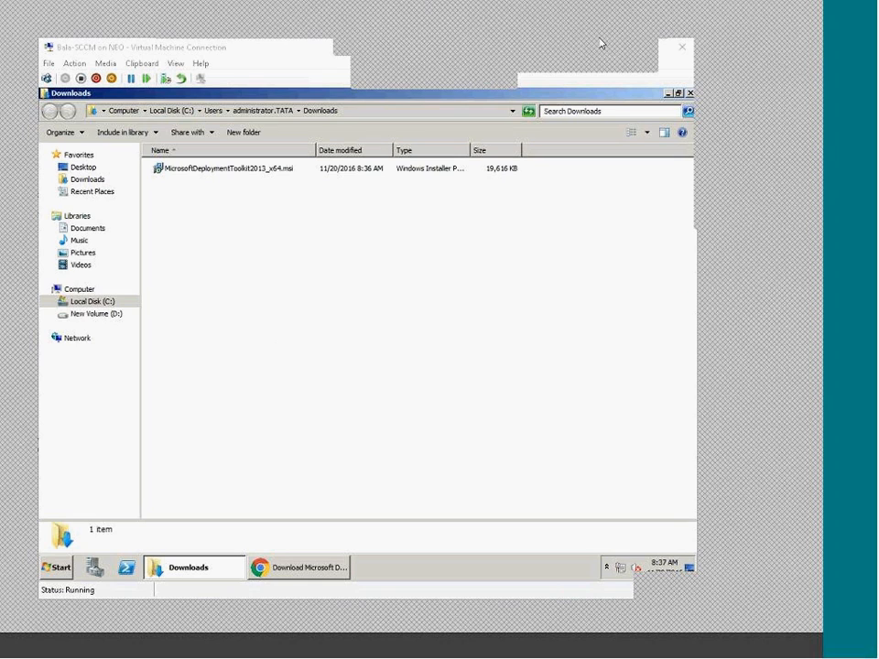
Annotate the screen with a monitor sketch, a yellow arc and handwritten 'SCCM'.
click(619, 20)
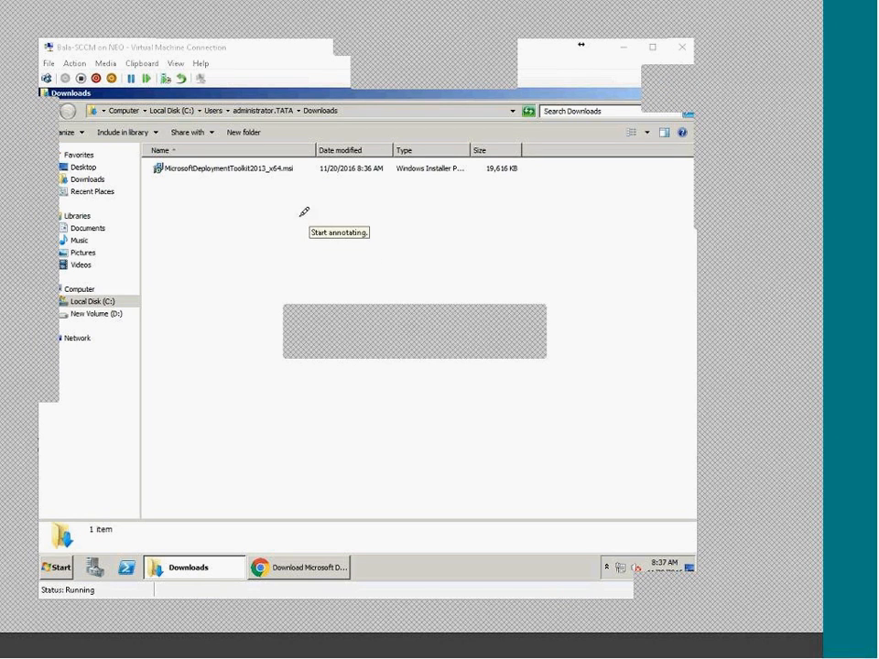
mouse_move(375, 290)
mouse_down()
mouse_move(298, 218)
mouse_move(384, 194)
mouse_move(388, 290)
mouse_move(348, 324)
mouse_move(375, 329)
mouse_up()
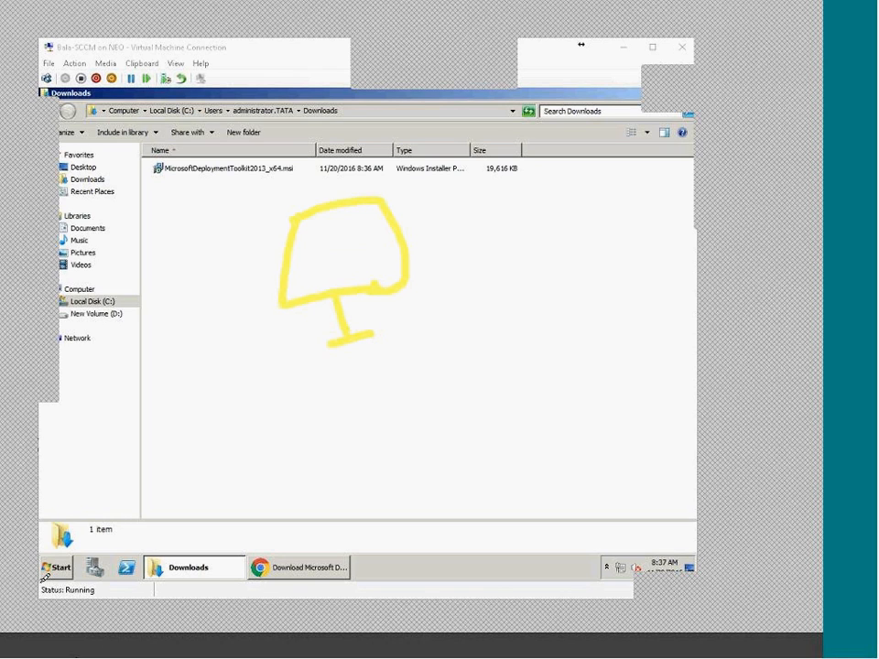
mouse_move(42, 591)
mouse_down()
mouse_move(62, 533)
mouse_move(54, 528)
mouse_up()
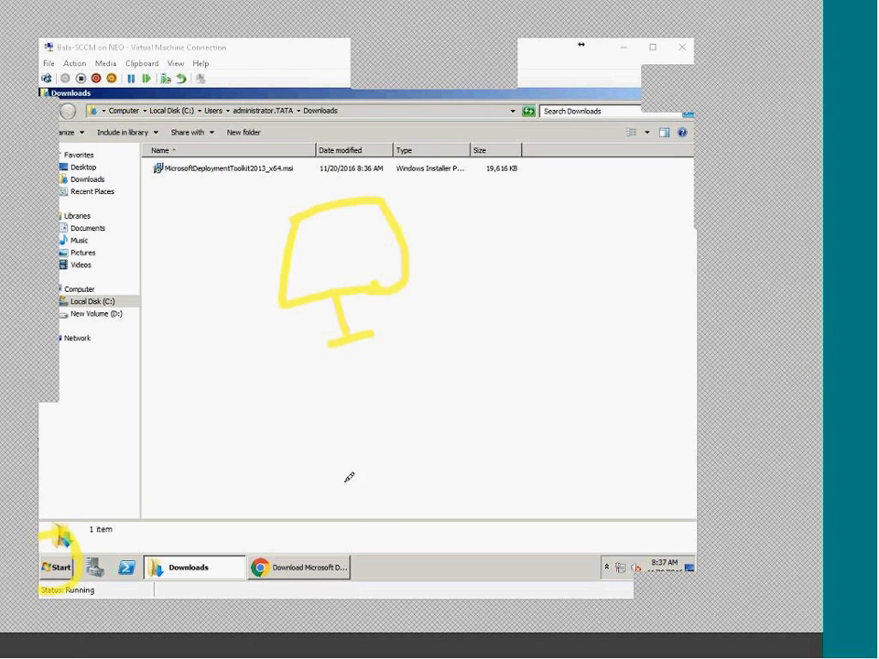
drag(454, 366, 431, 429)
mouse_move(470, 392)
mouse_down()
mouse_move(479, 418)
mouse_move(549, 334)
mouse_move(567, 352)
mouse_up()
drag(486, 455, 593, 403)
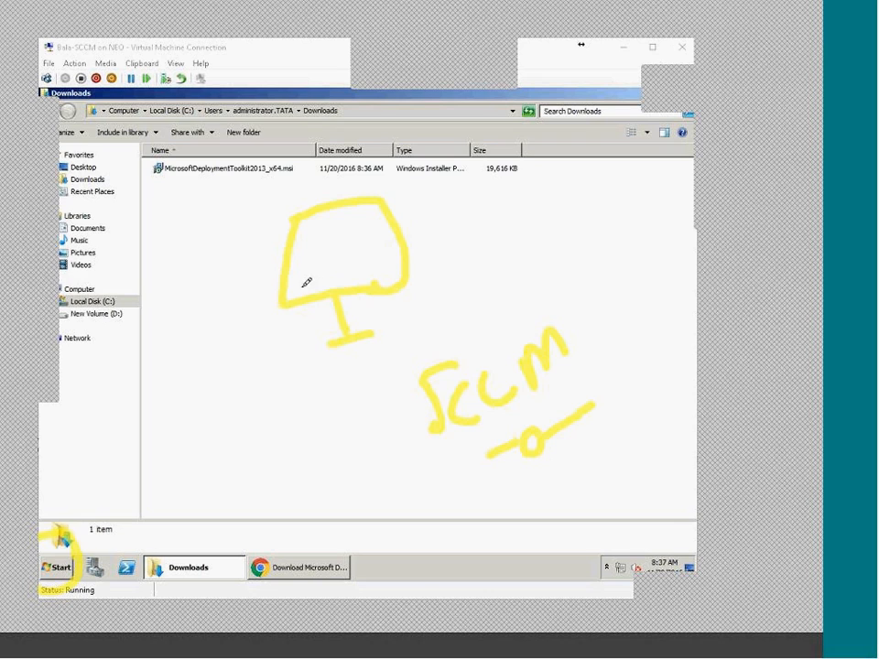
Circle the MicrosoftDeploymentToolkit MSI row and draw marks linking it to the sketch.
mouse_move(299, 163)
mouse_down()
mouse_move(240, 125)
mouse_move(157, 141)
mouse_move(293, 206)
mouse_move(302, 158)
mouse_up()
drag(201, 224, 220, 236)
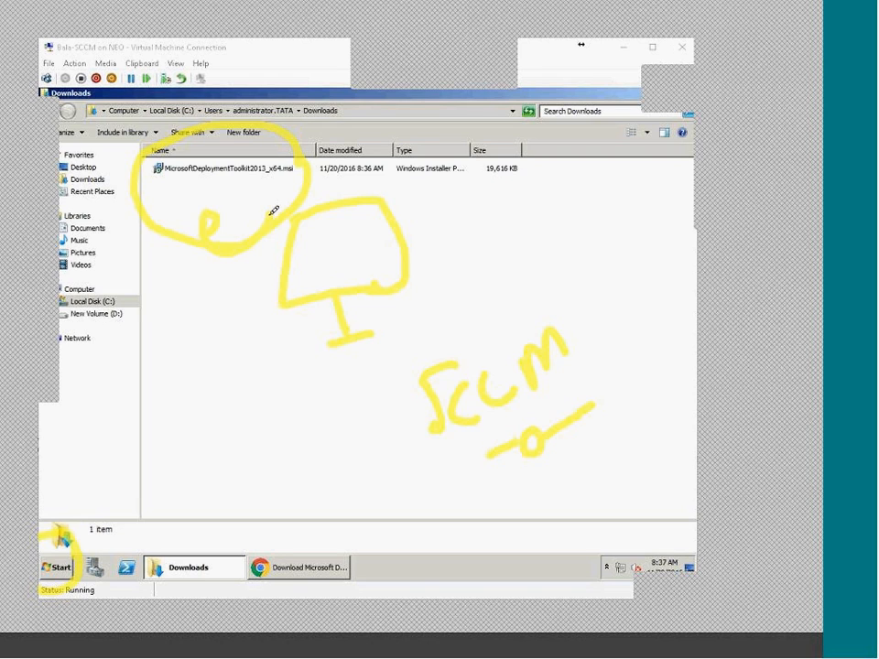
drag(220, 234, 264, 186)
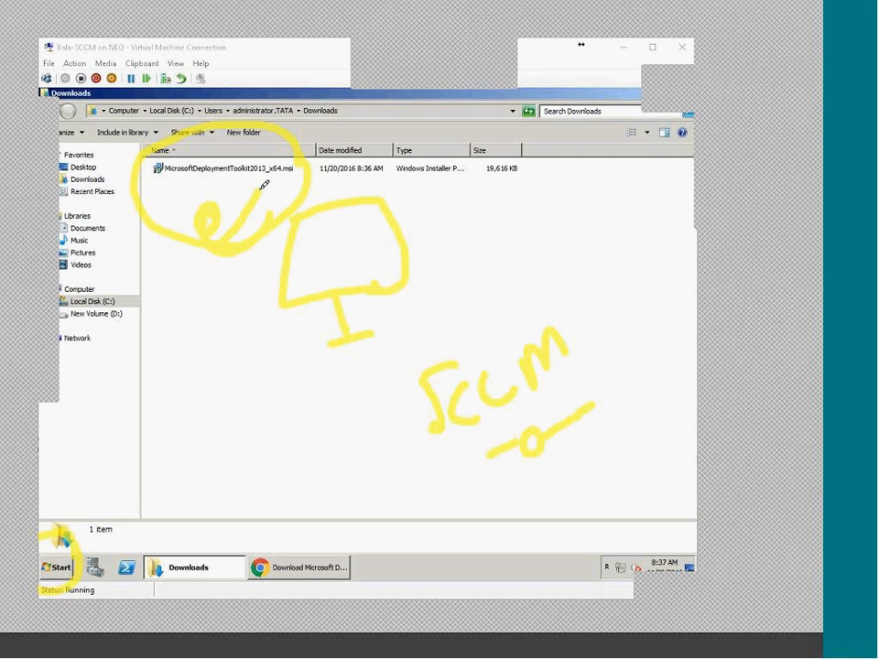
mouse_move(192, 212)
mouse_down()
mouse_move(218, 239)
mouse_move(255, 202)
mouse_move(224, 234)
mouse_up()
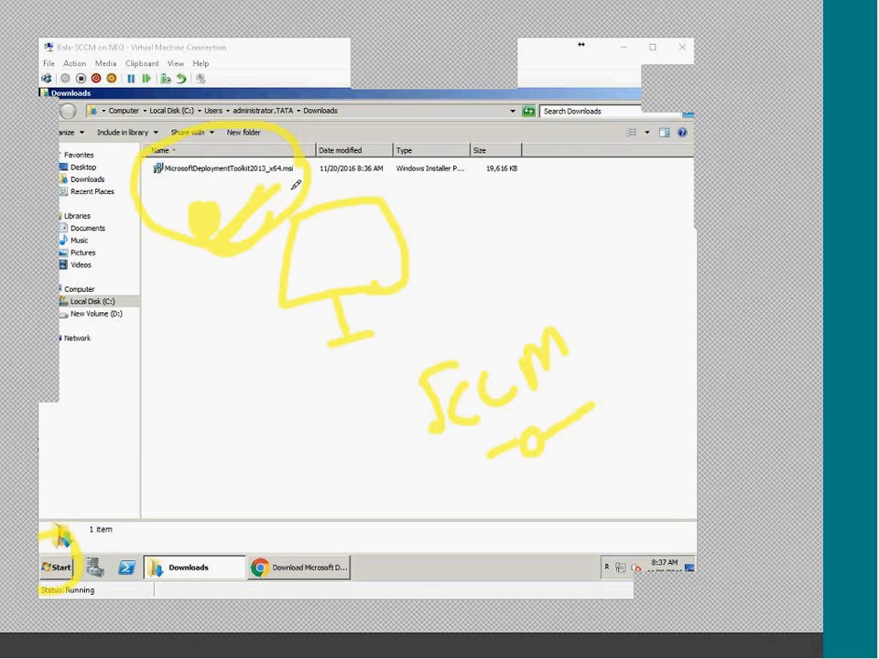
mouse_move(304, 174)
mouse_down()
mouse_move(220, 108)
mouse_move(142, 132)
mouse_move(151, 195)
mouse_move(209, 209)
mouse_up()
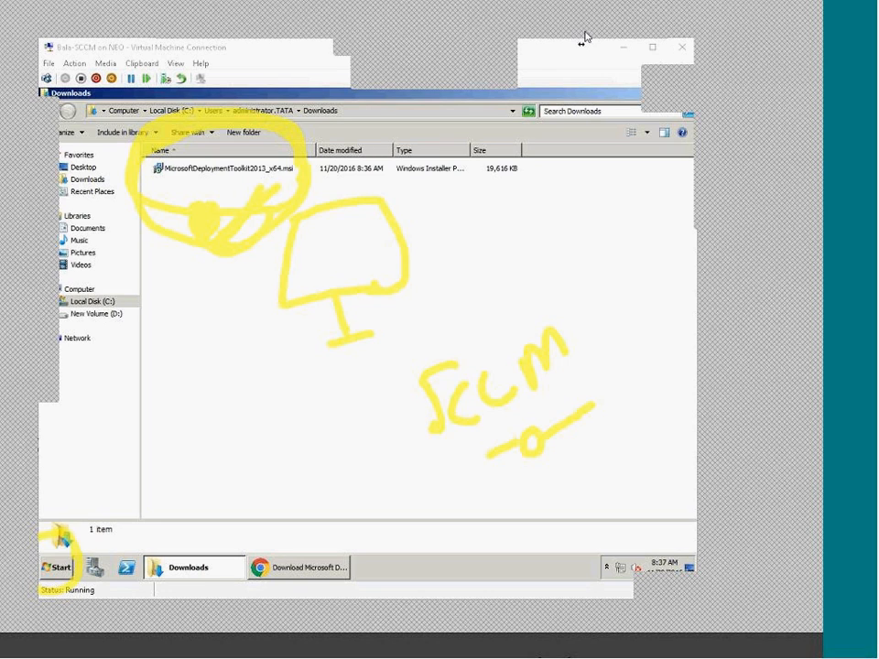
Connect to the RAMA DC virtual machine from Hyper-V Manager, then minimize Hyper-V Manager.
click(612, 22)
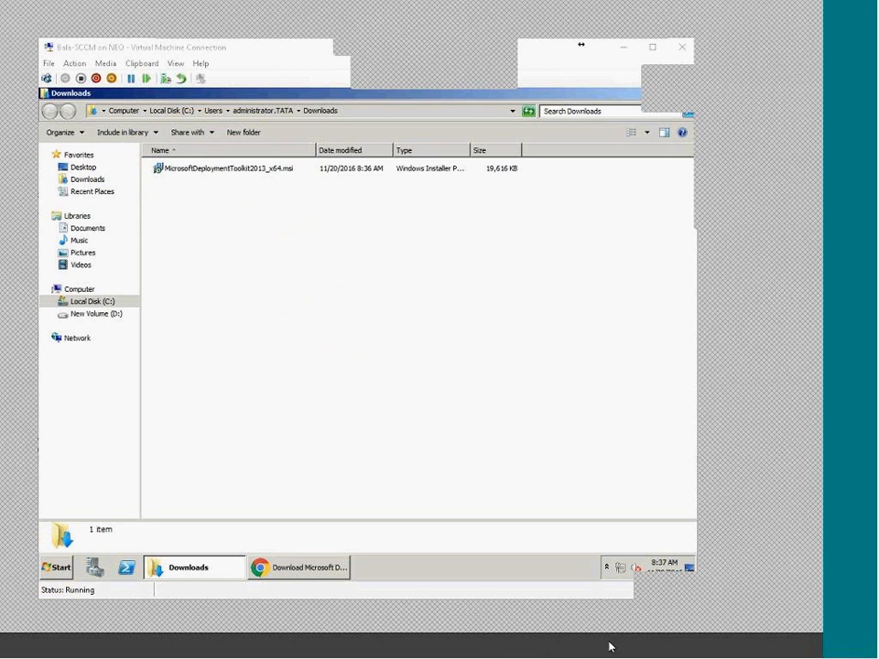
click(385, 630)
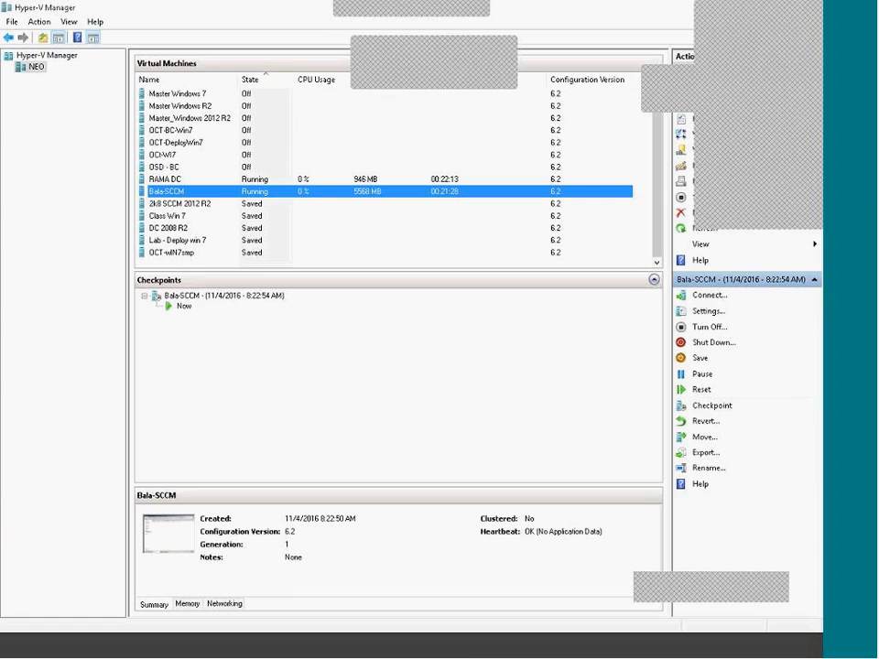
drag(779, 15, 646, 20)
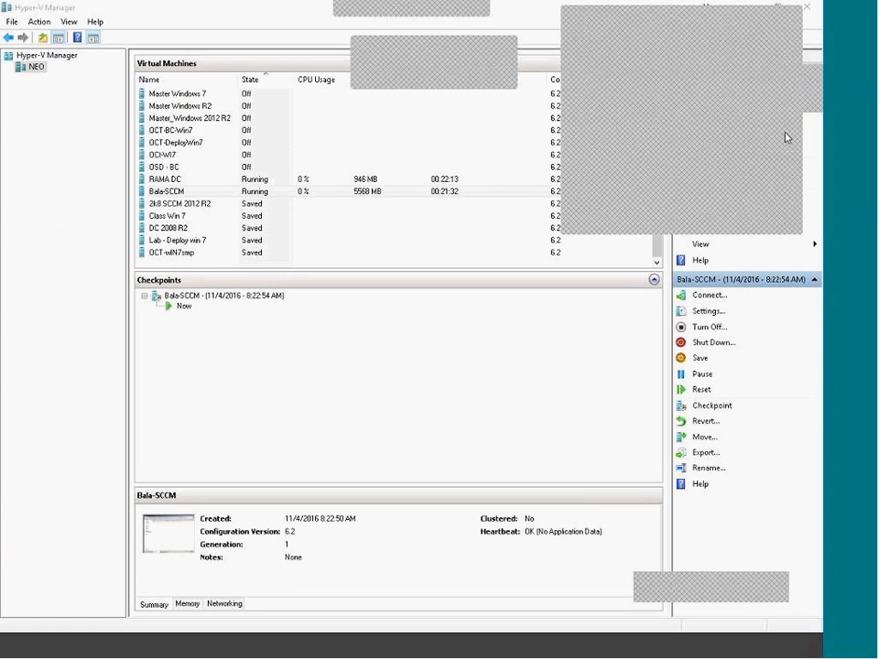
click(800, 27)
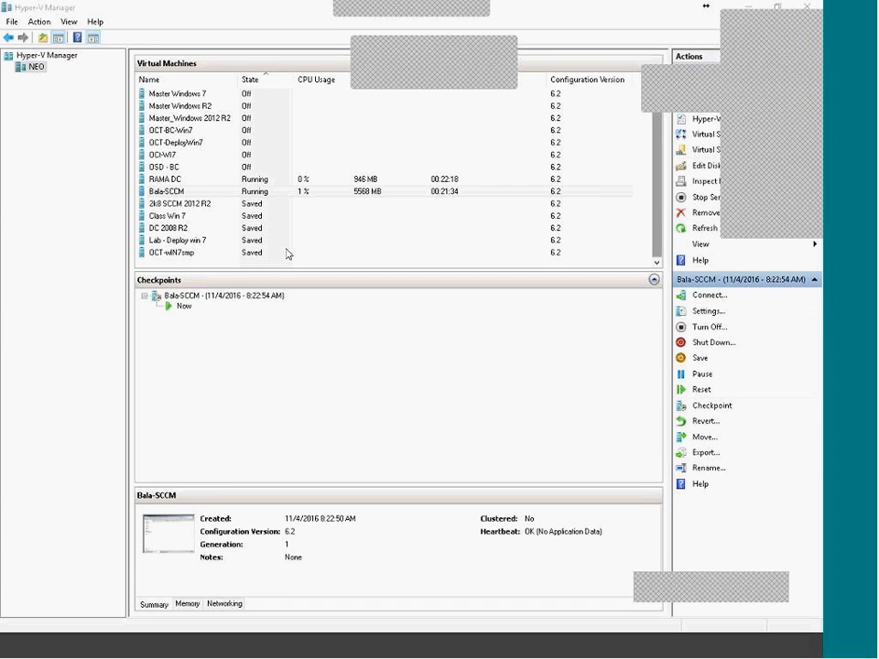
click(202, 215)
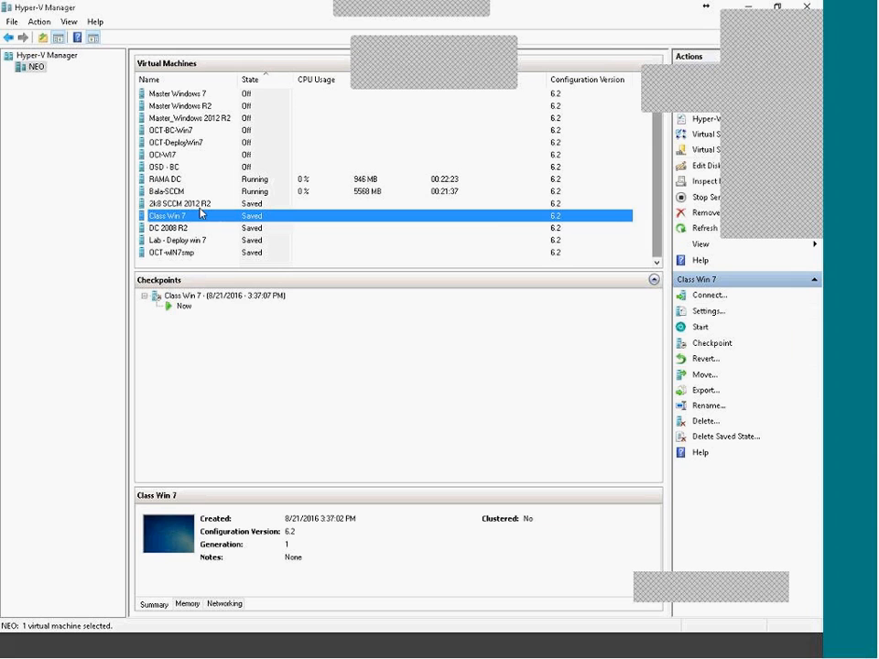
click(207, 191)
click(204, 204)
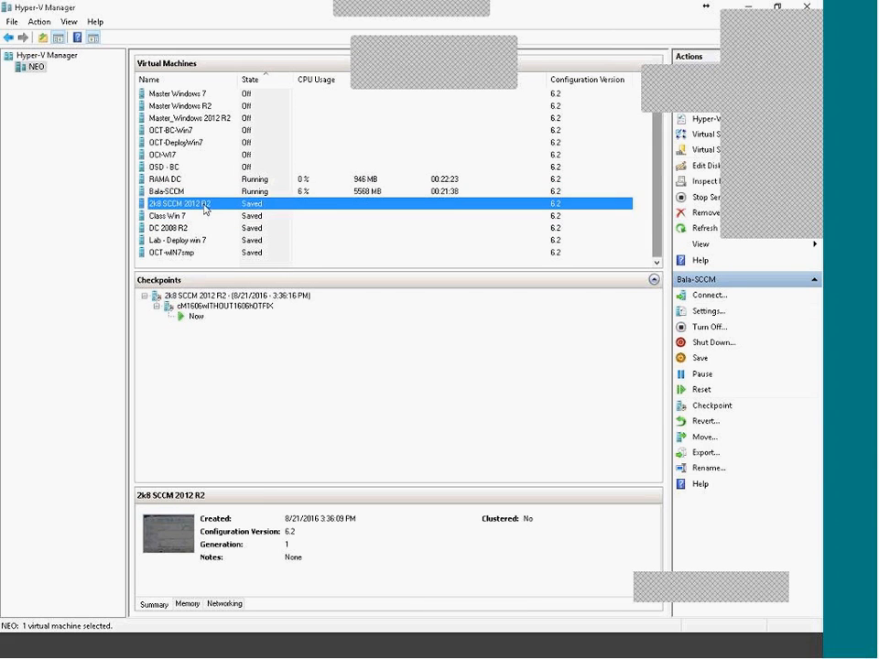
click(220, 179)
right_click(220, 180)
click(265, 184)
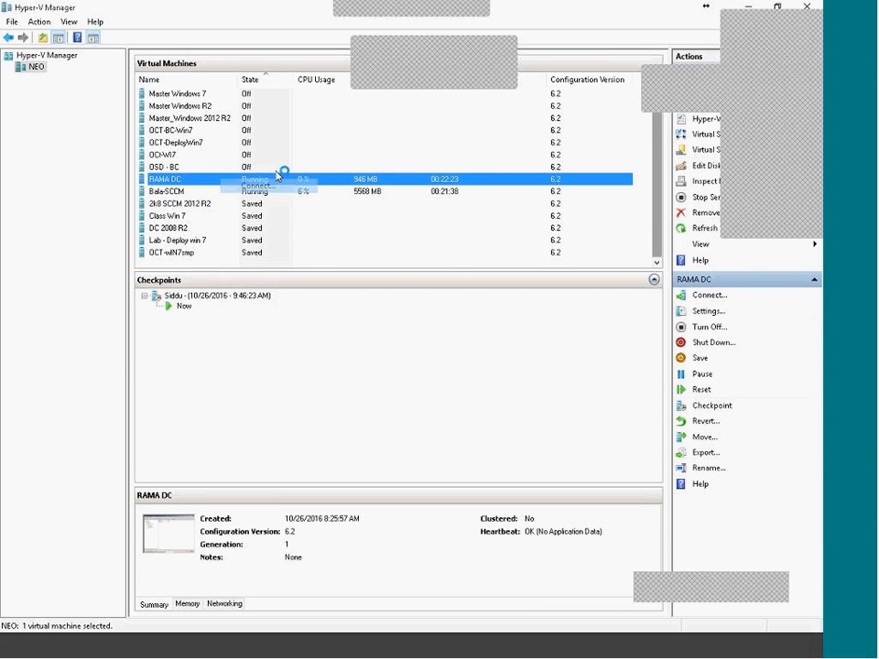
click(750, 8)
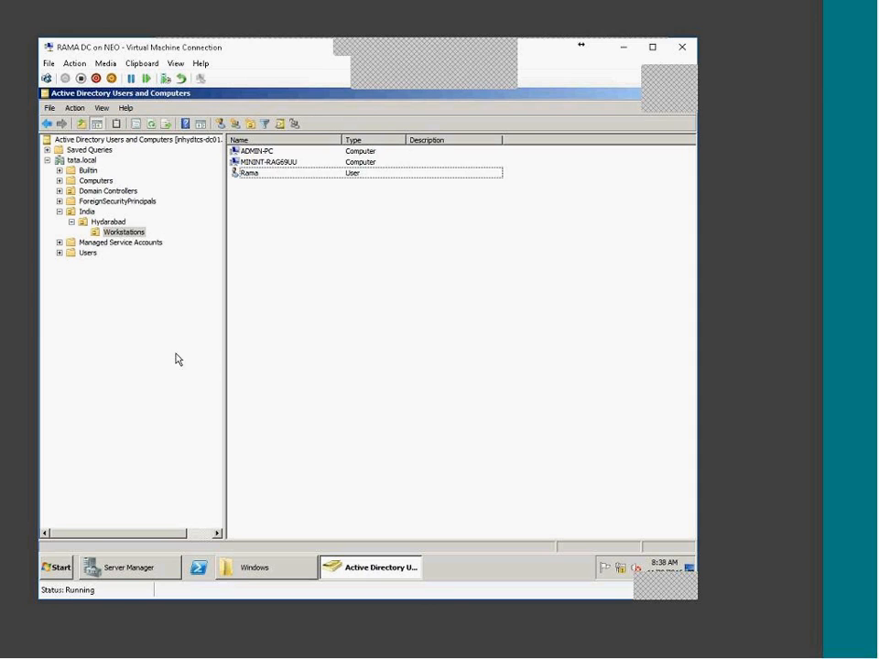
Open the SCCM server's \\INHYDTCS-CM01\C$ share from the Run dialog.
click(177, 358)
click(57, 567)
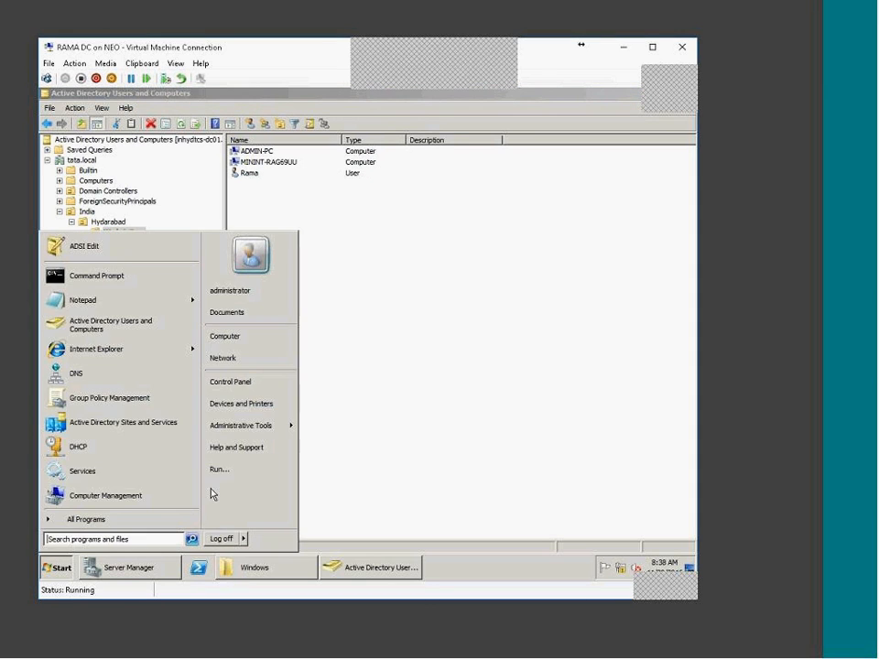
click(237, 473)
text(\\INHYDTCS-CM0)
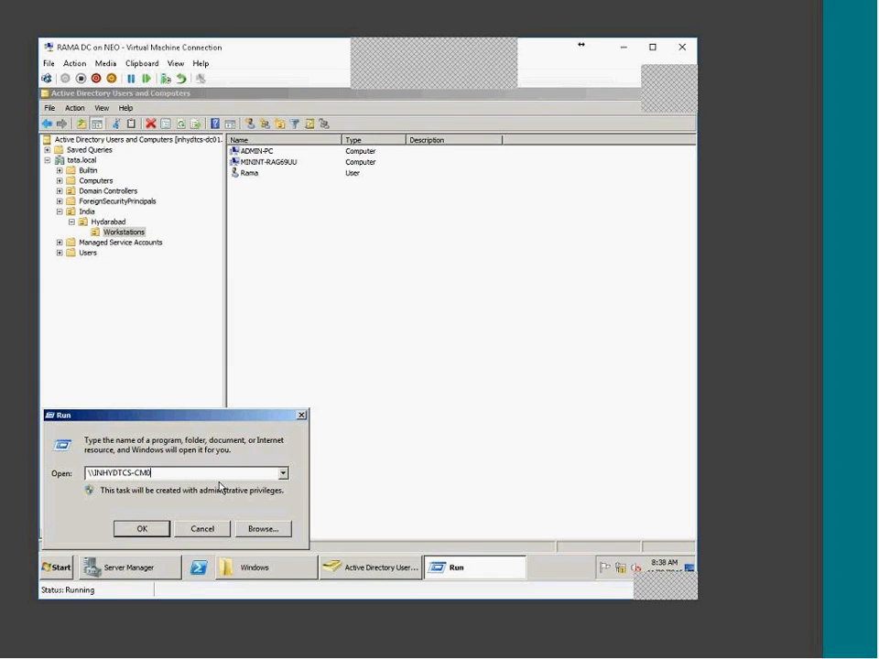
text(1\C$)
key(Return)
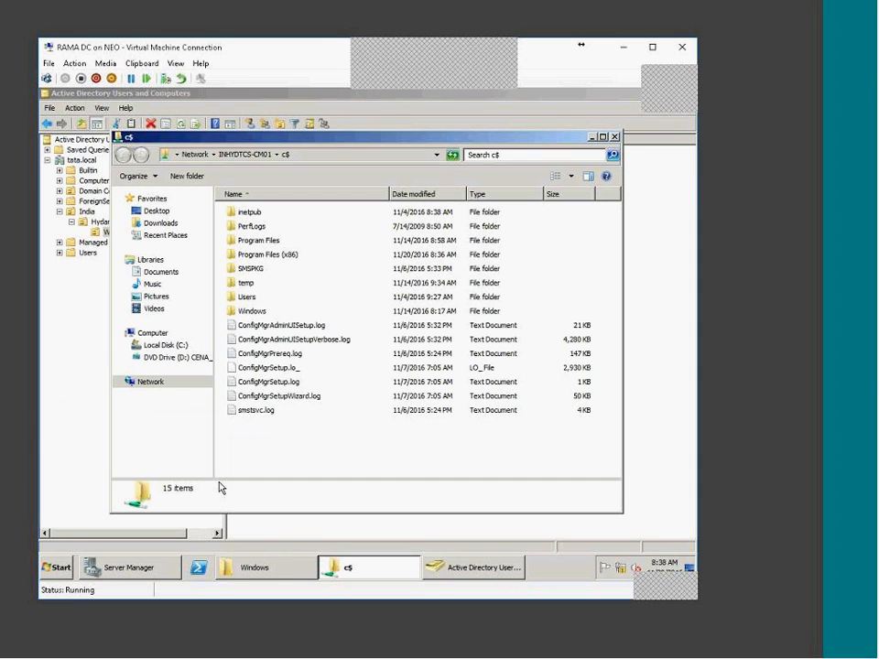
Copy MicrosoftDeploymentToolkit2013_x64.msi from Users\administrator.TATA\Downloads into Local Disk (C:).
double_click(248, 296)
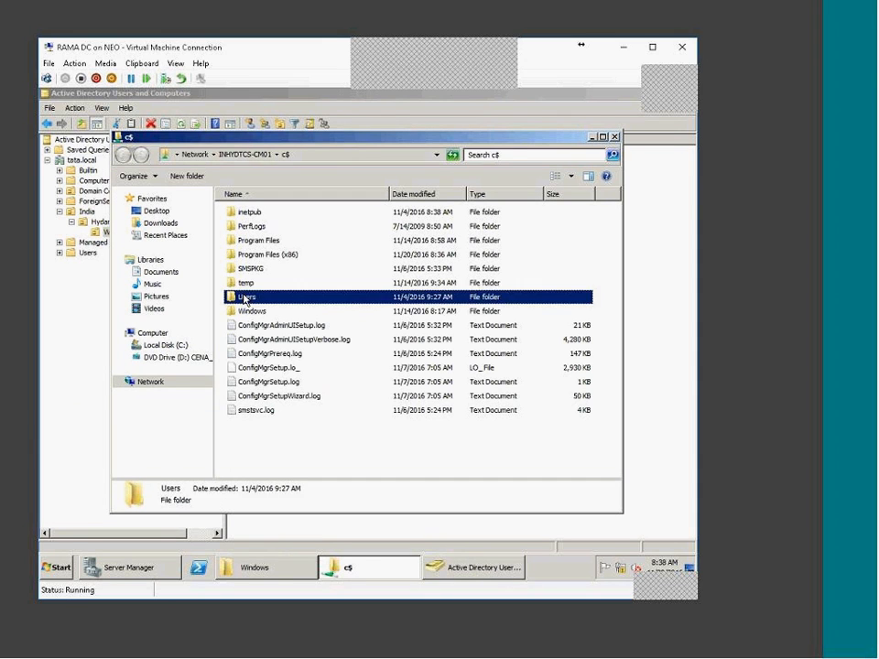
double_click(259, 228)
double_click(259, 240)
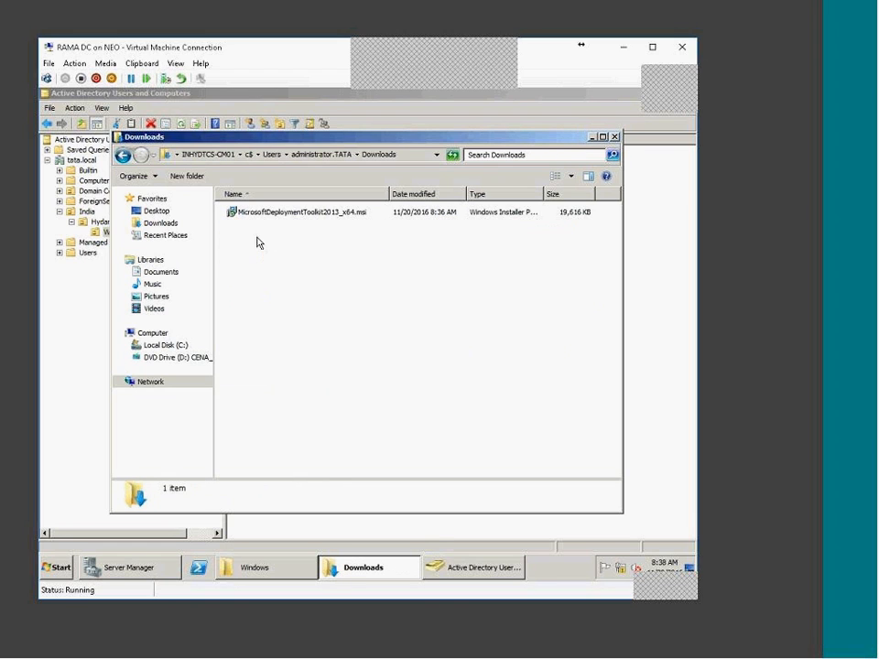
click(264, 215)
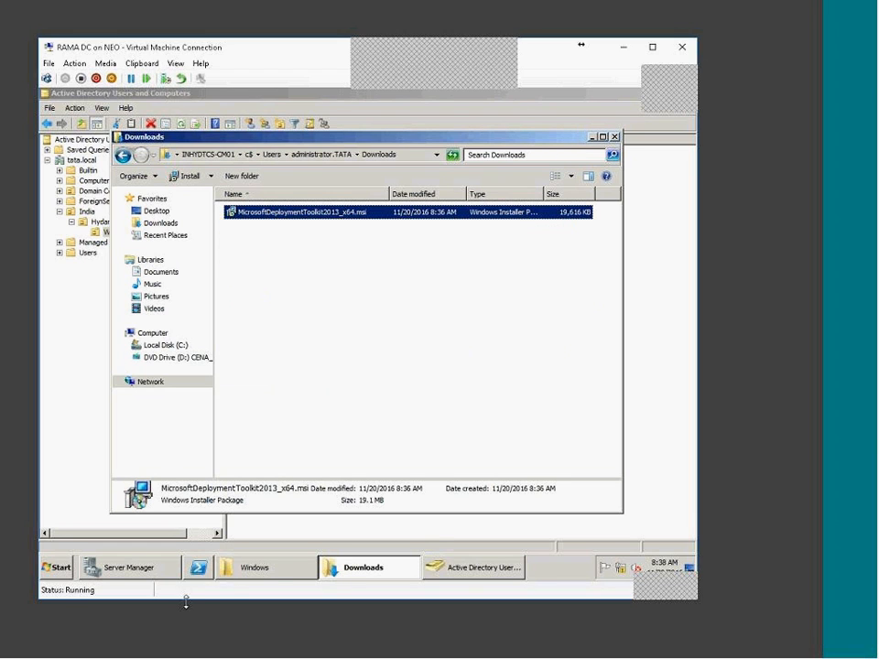
click(271, 568)
click(152, 331)
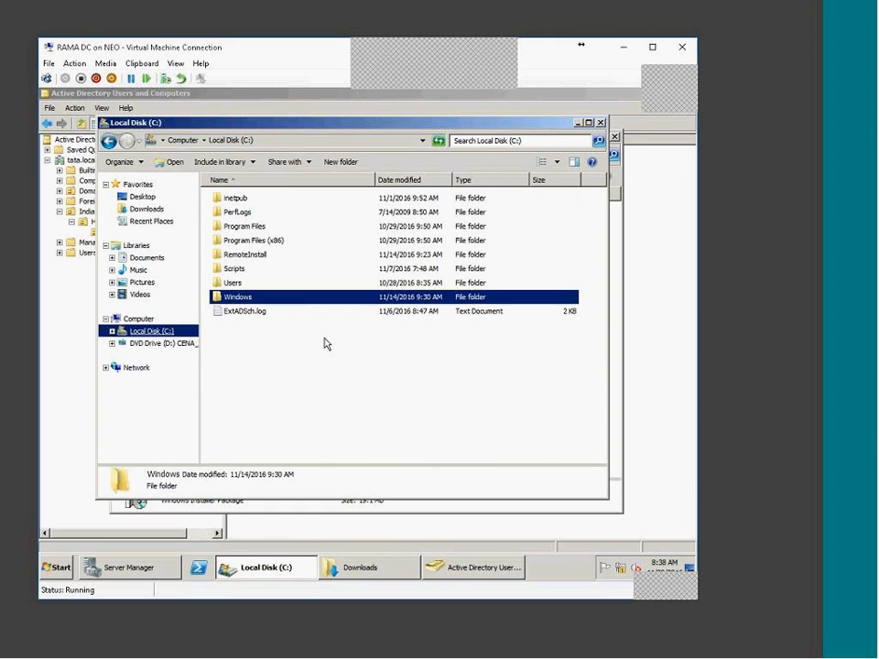
click(324, 386)
key(ctrl+v)
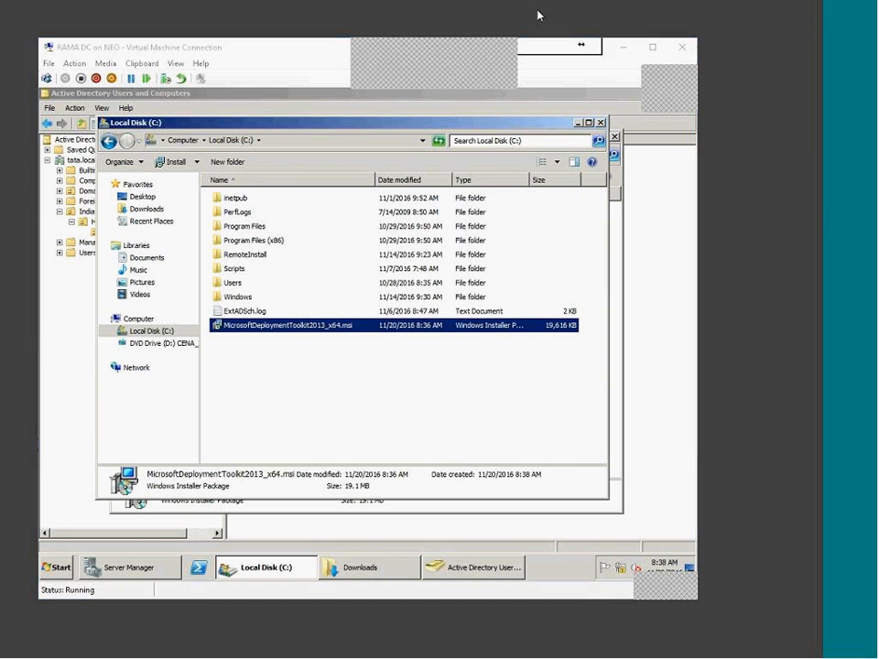
Start installing the copied MSI and minimize the Local Disk (C:) window.
right_click(279, 327)
click(318, 331)
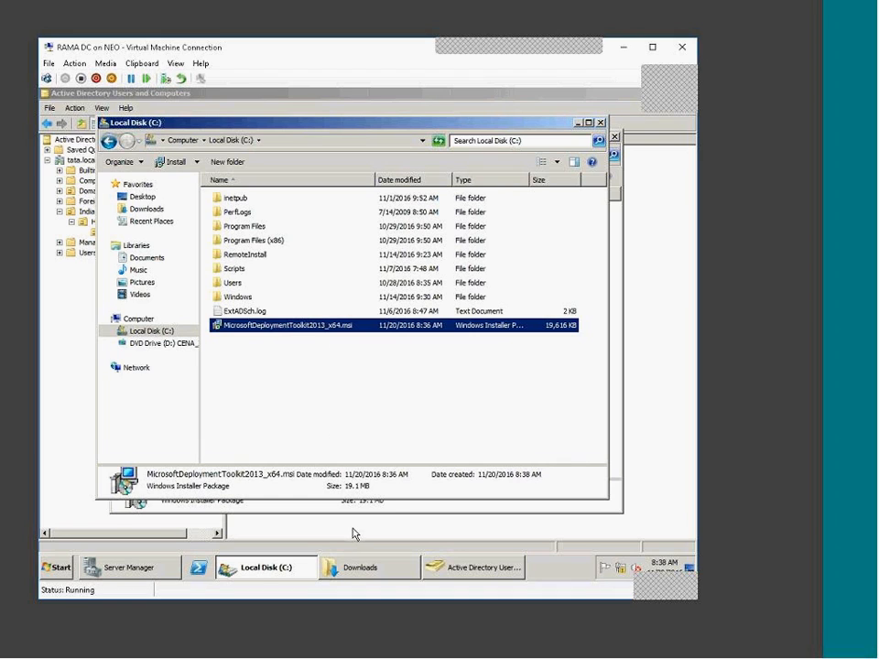
right_click(284, 572)
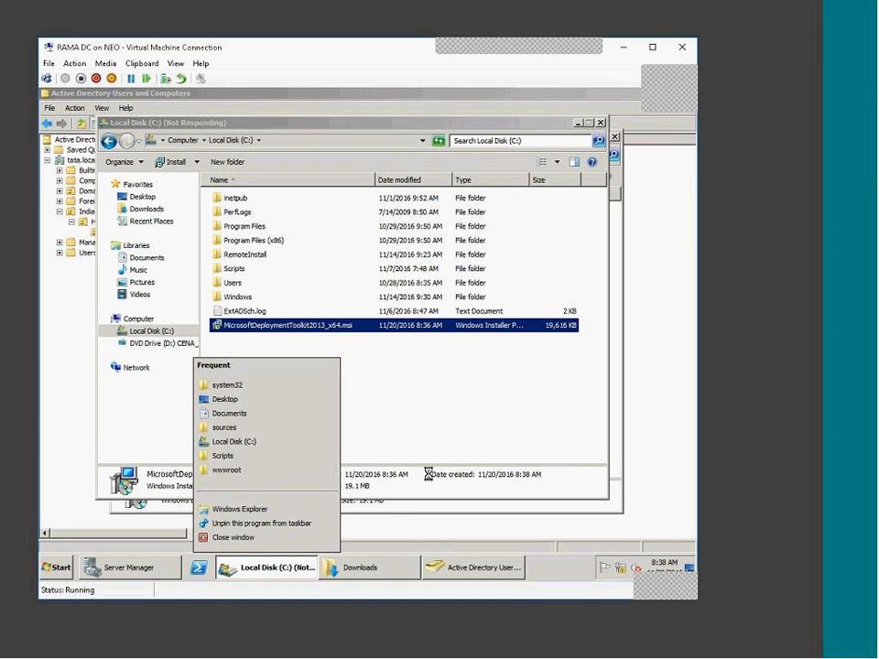
click(388, 568)
click(281, 573)
click(281, 574)
Minimize open consoles and let the toolkit installer run past the security warning.
click(464, 578)
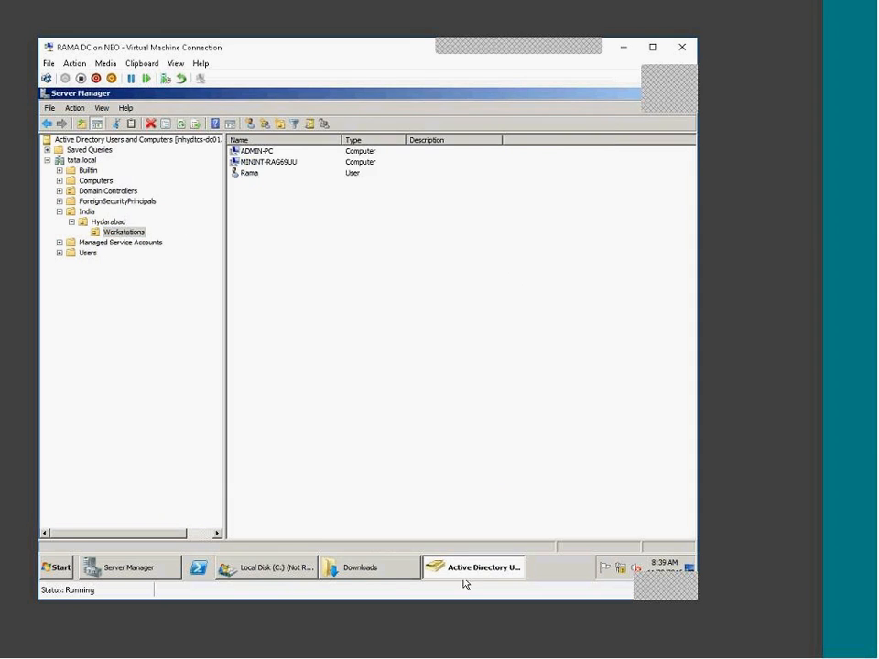
click(164, 564)
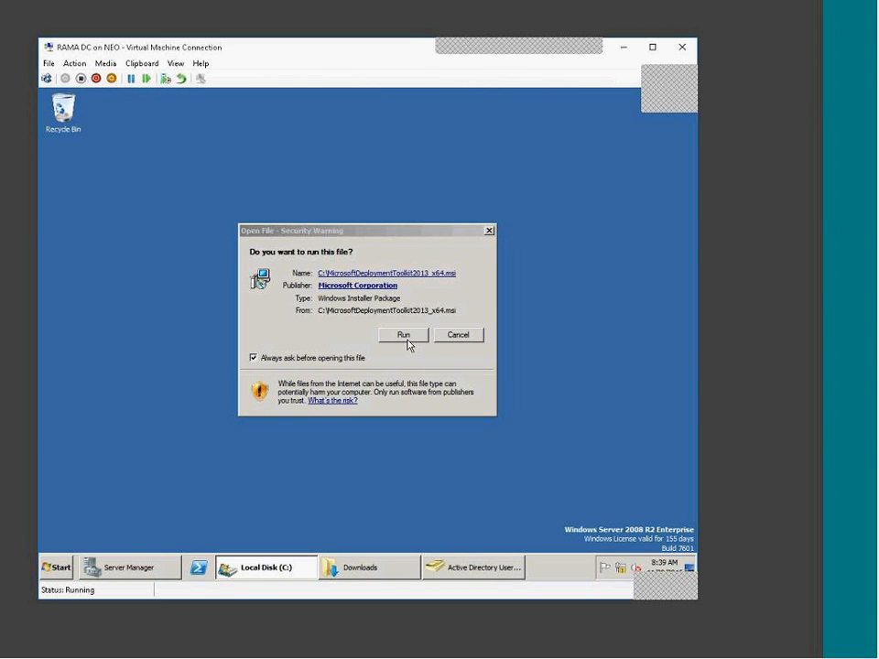
click(405, 337)
drag(418, 287, 328, 177)
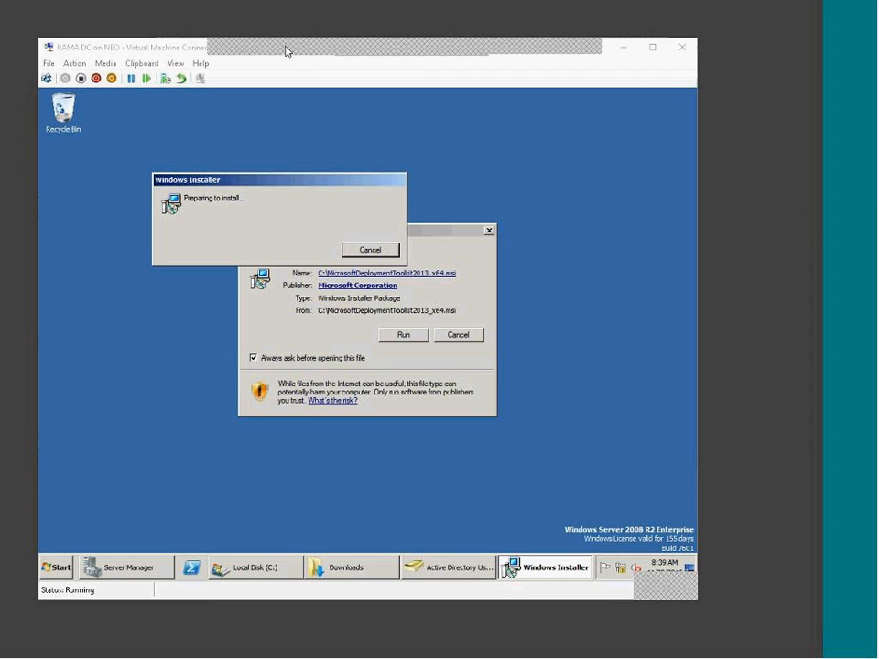
click(390, 365)
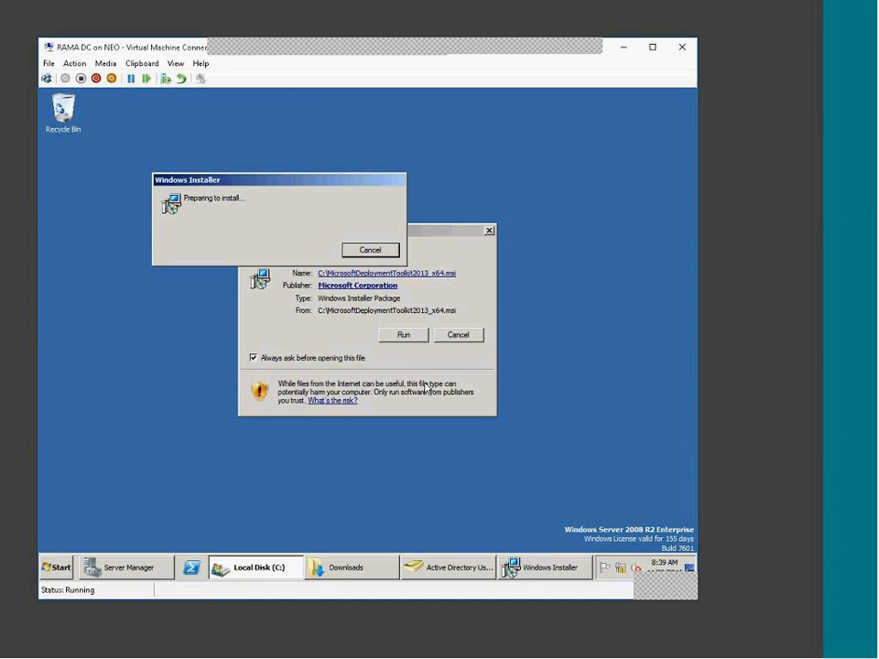
click(490, 231)
drag(265, 181, 338, 282)
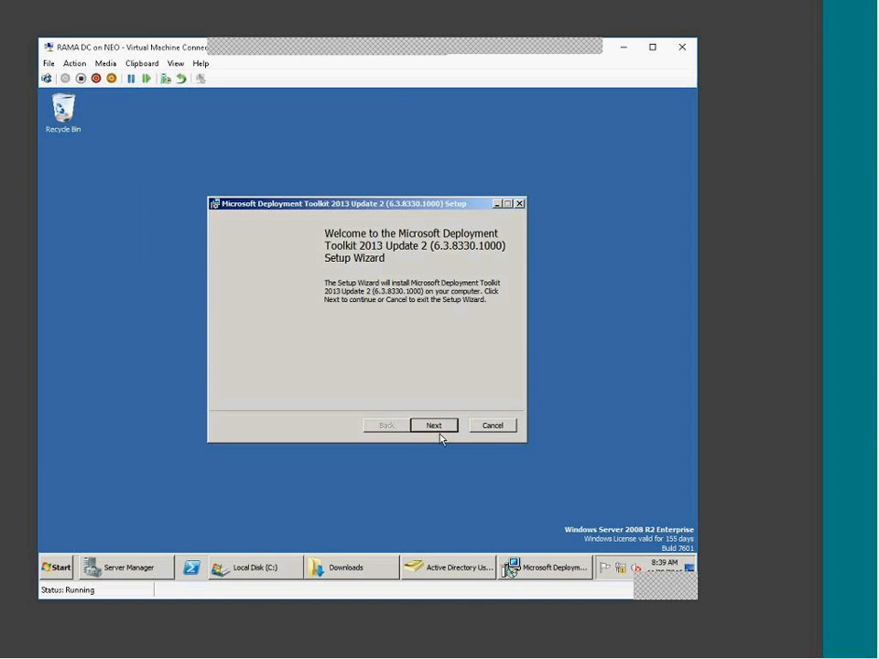
Accept the license, keep default features, and install MDT 2013 Update 2.
click(433, 425)
click(359, 379)
click(434, 426)
click(448, 429)
click(449, 428)
click(448, 428)
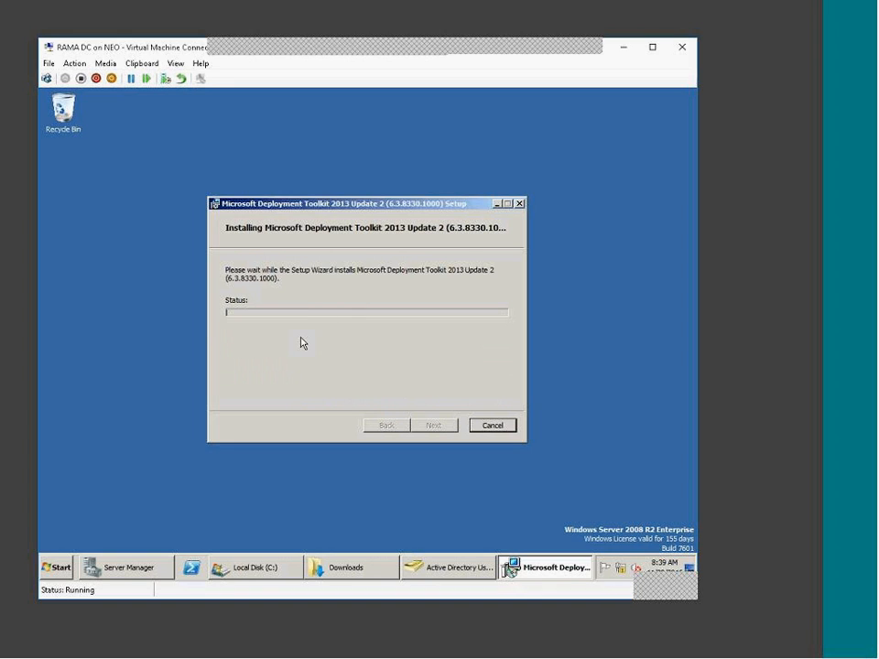
click(57, 567)
click(79, 516)
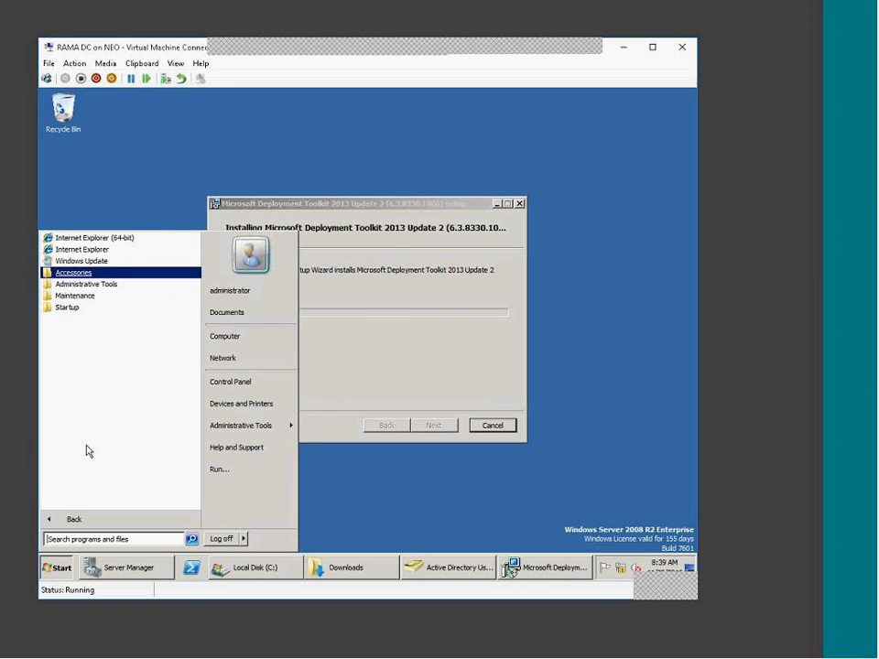
click(386, 235)
drag(386, 204, 359, 138)
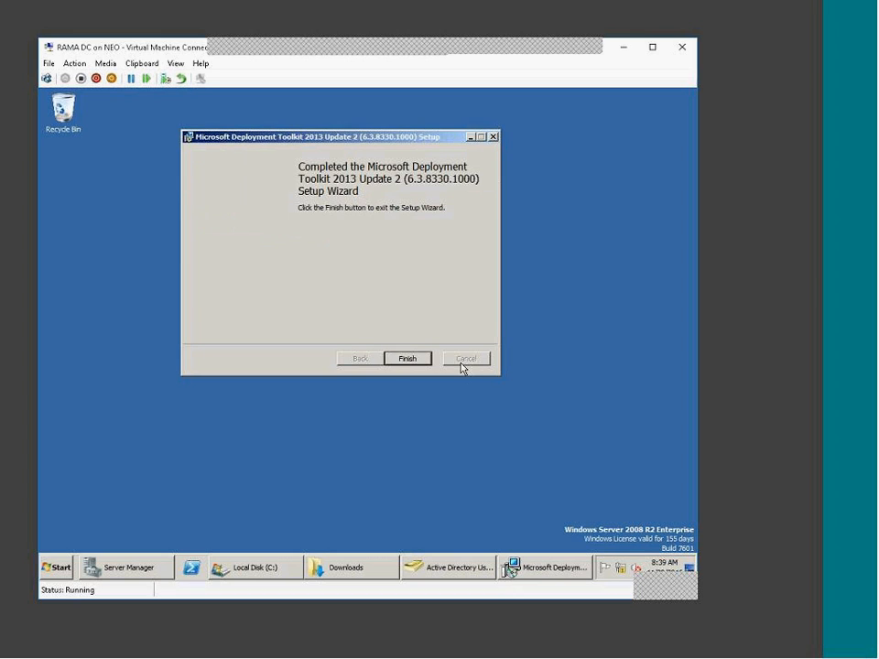
Finish the setup wizard and launch Deployment Workbench from the Microsoft Deployment Toolkit program group.
click(403, 362)
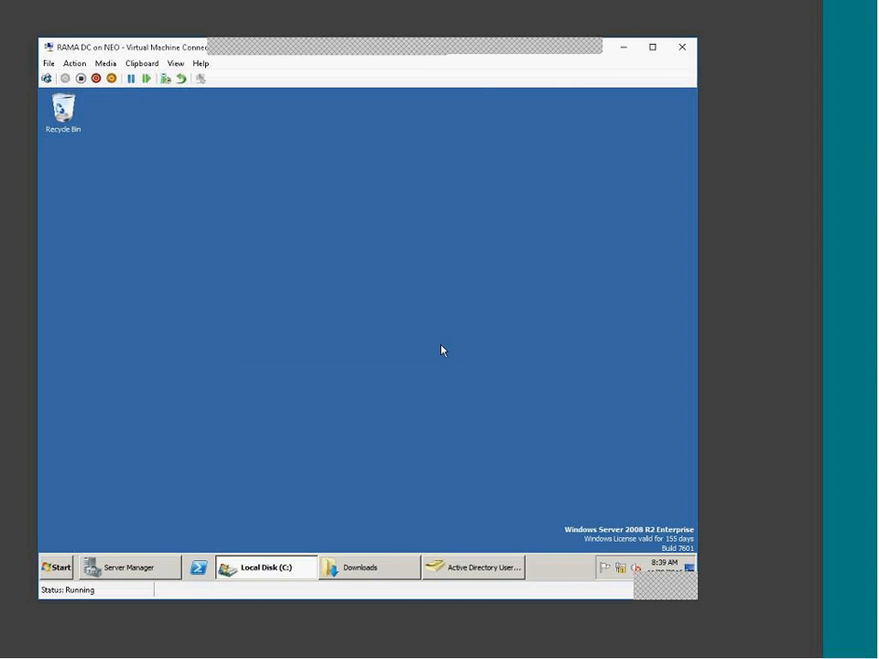
click(55, 567)
click(73, 524)
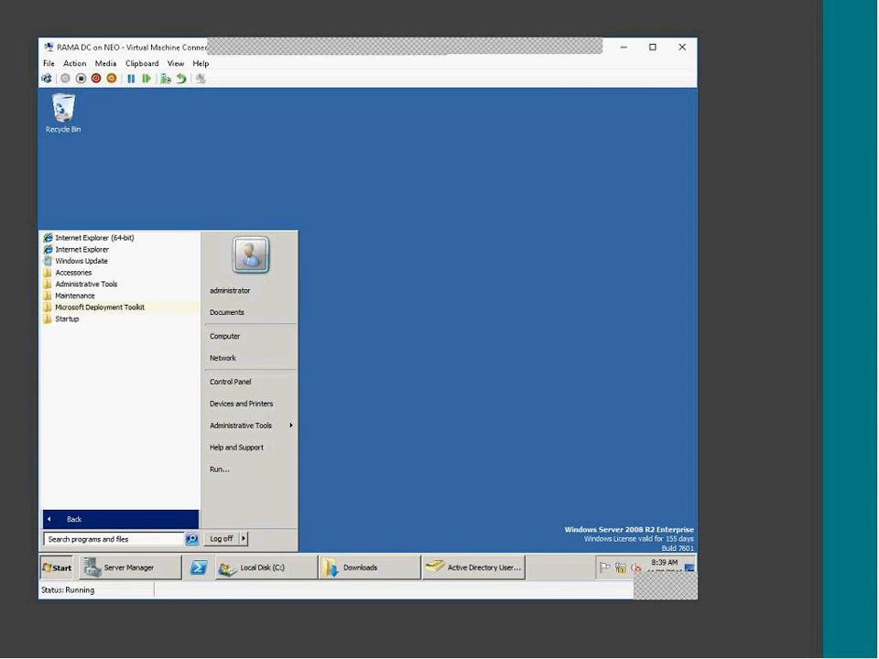
click(118, 308)
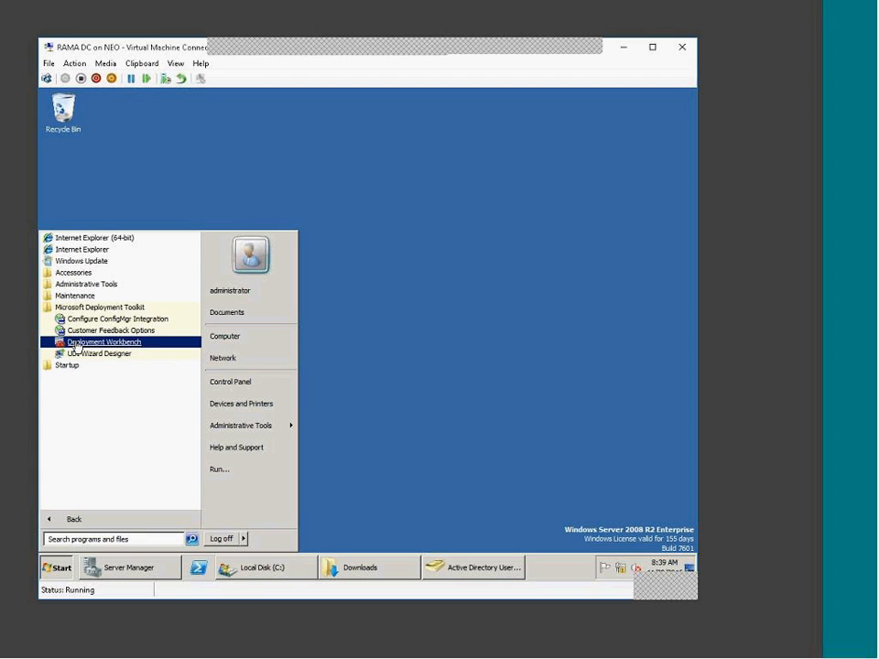
click(122, 342)
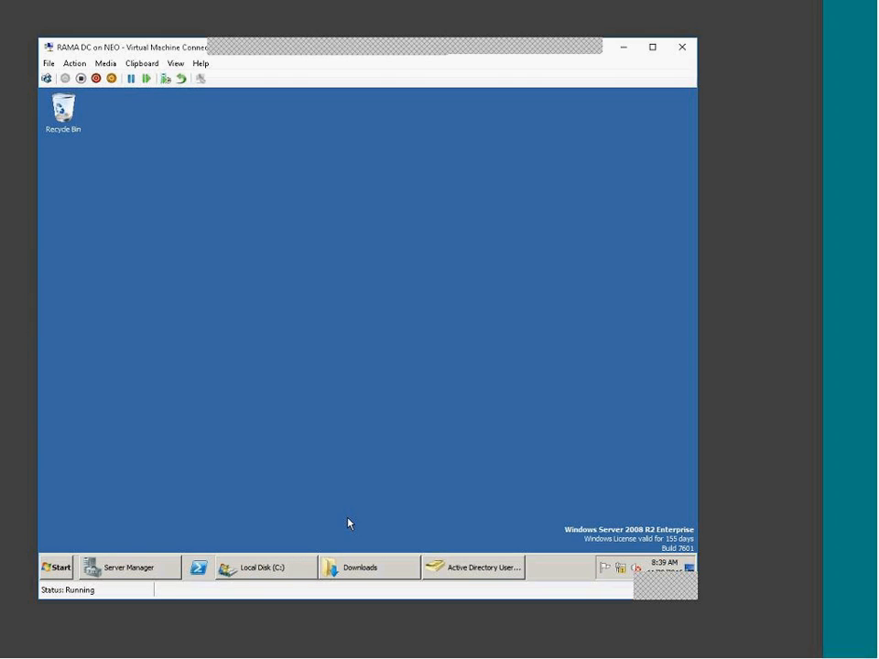
Close Server Manager and reopen the Microsoft Deployment Toolkit program group in All Programs.
right_click(165, 572)
click(165, 546)
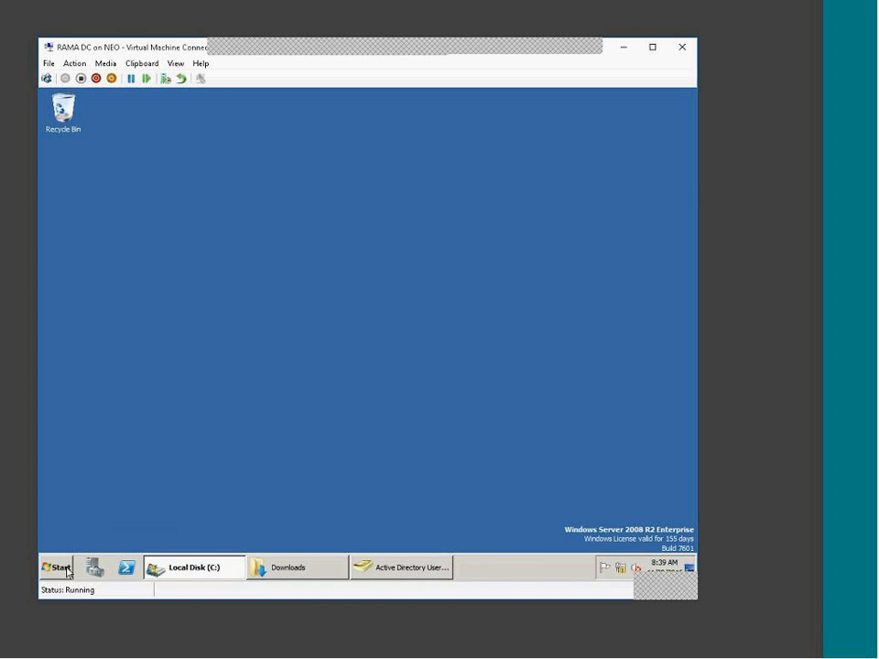
click(68, 570)
click(443, 161)
click(49, 570)
click(109, 520)
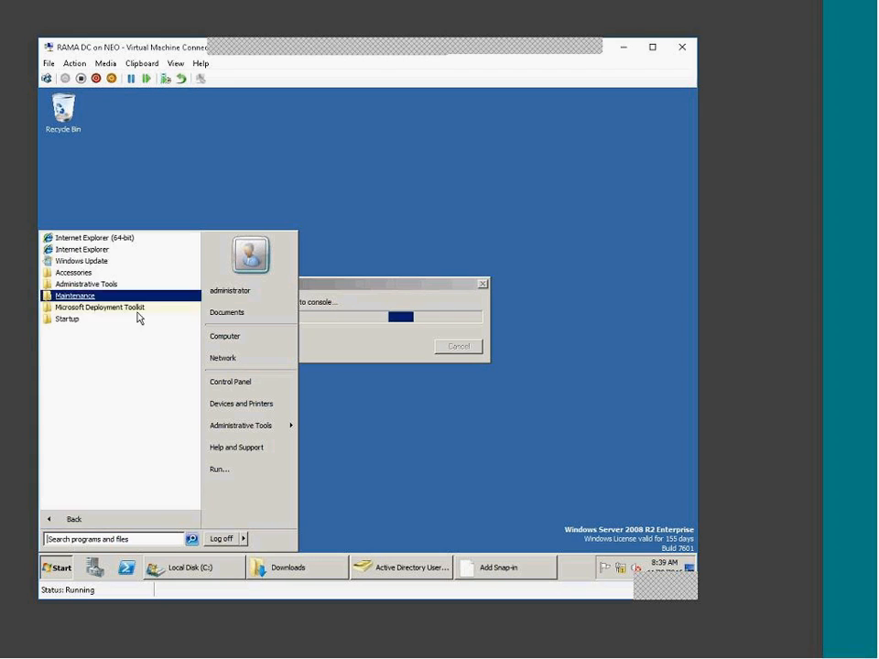
click(101, 307)
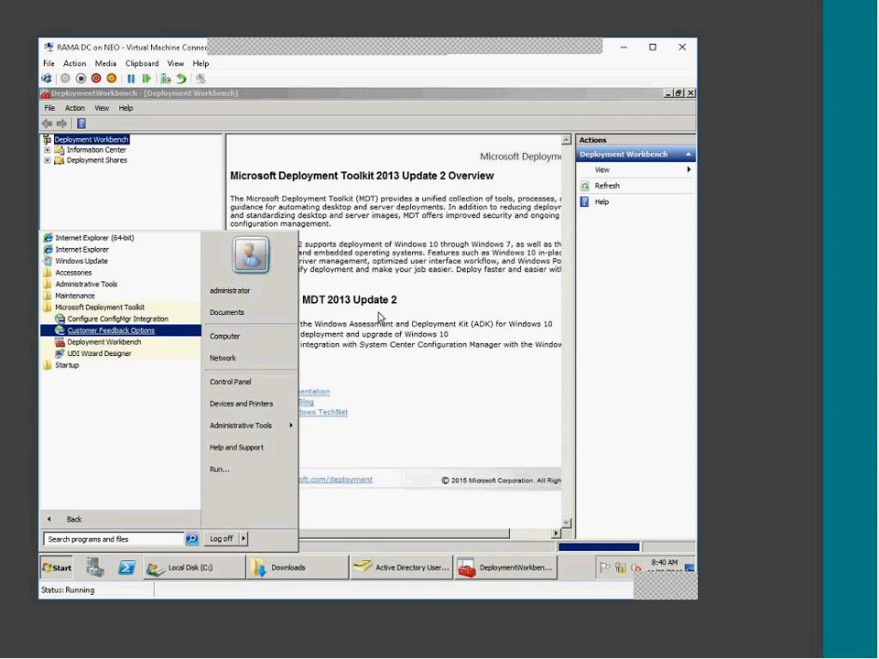
Select Deployment Shares, dismiss the missing Windows 10 ADK warning, browse Documentation, and return to Deployment Shares.
click(88, 162)
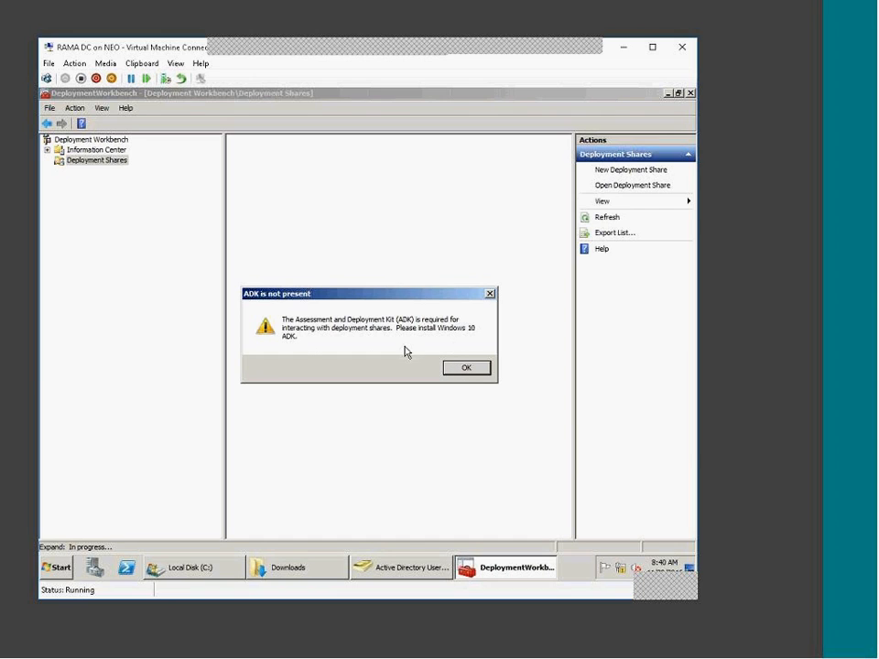
click(466, 368)
double_click(97, 151)
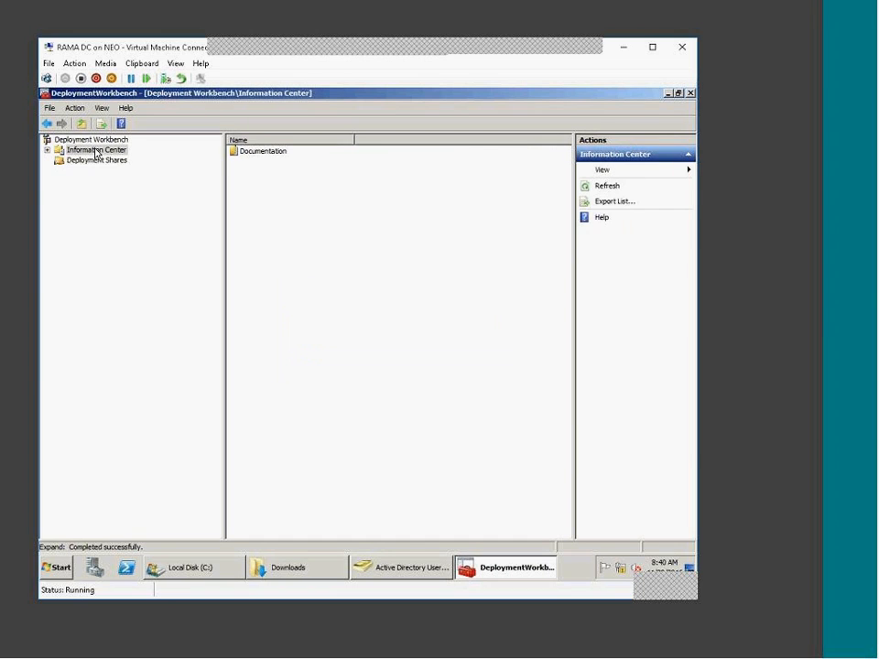
click(79, 171)
click(84, 161)
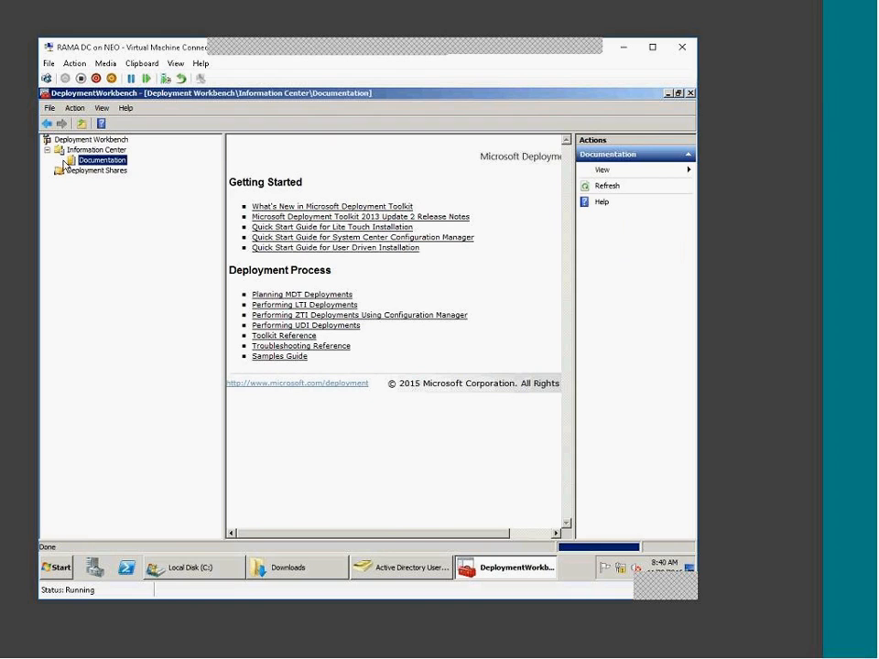
click(87, 172)
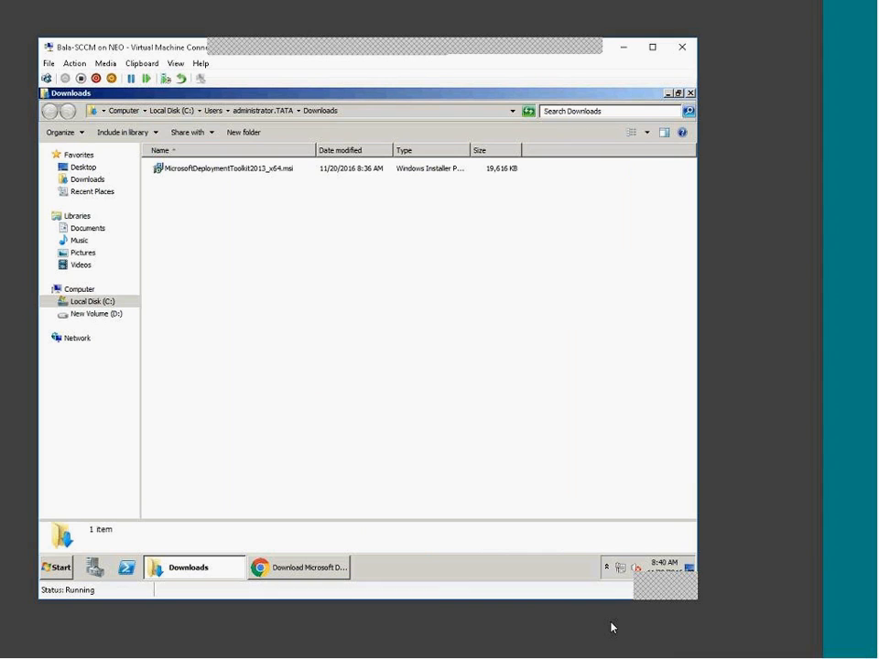
Install MicrosoftDeploymentToolkit2013_x64.msi with the license accepted and default features.
double_click(223, 169)
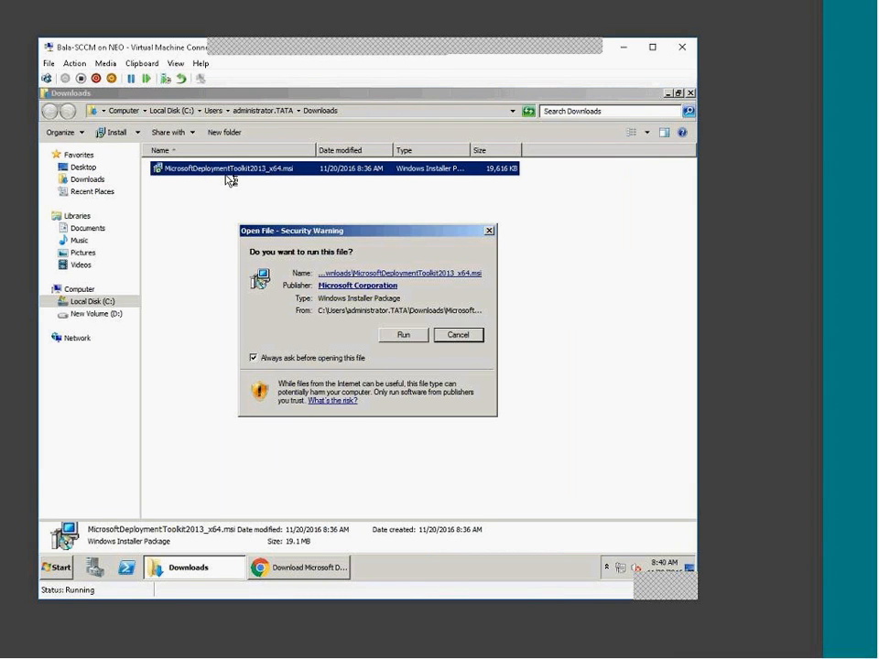
click(390, 335)
click(435, 426)
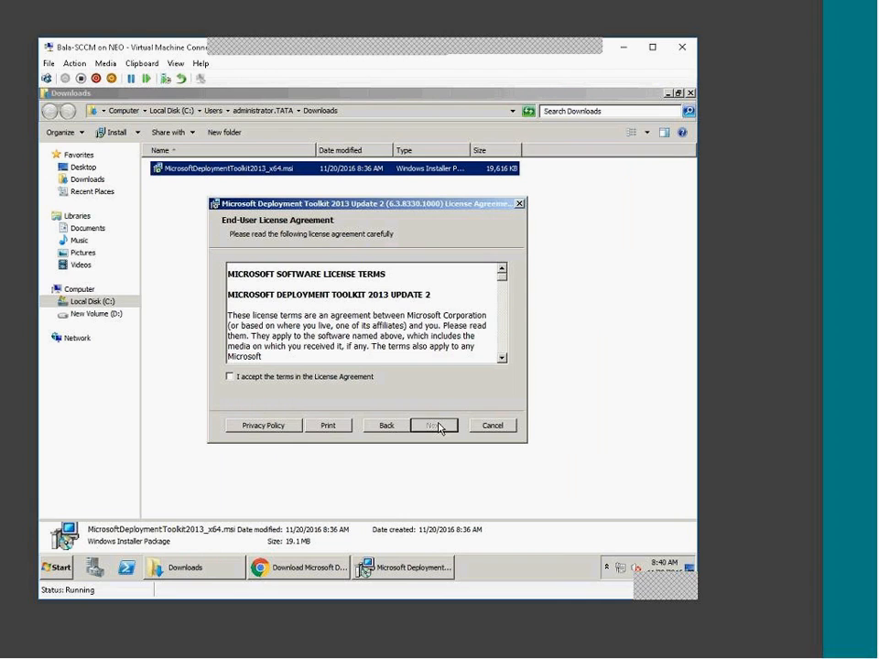
click(327, 378)
click(427, 426)
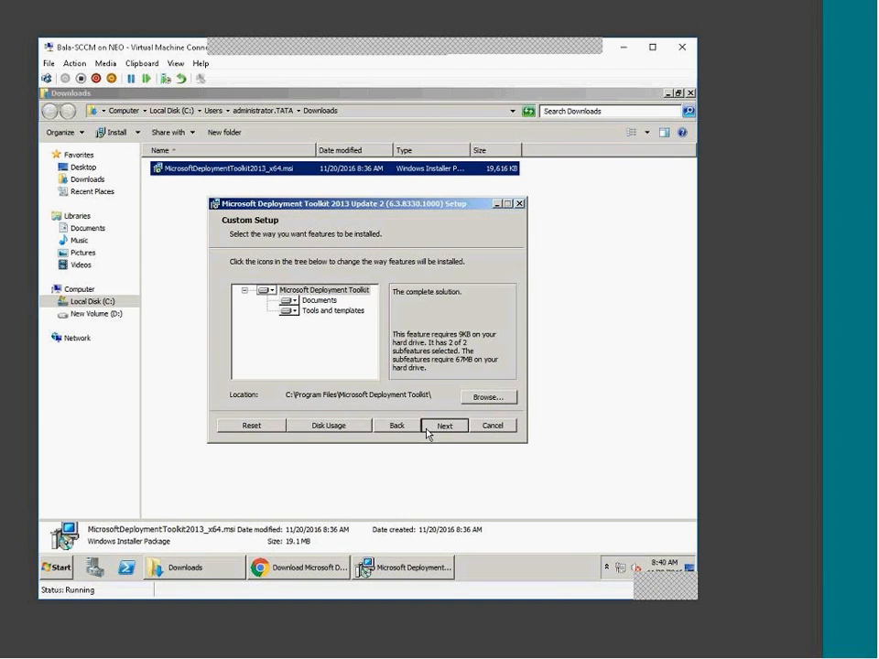
click(427, 427)
click(426, 428)
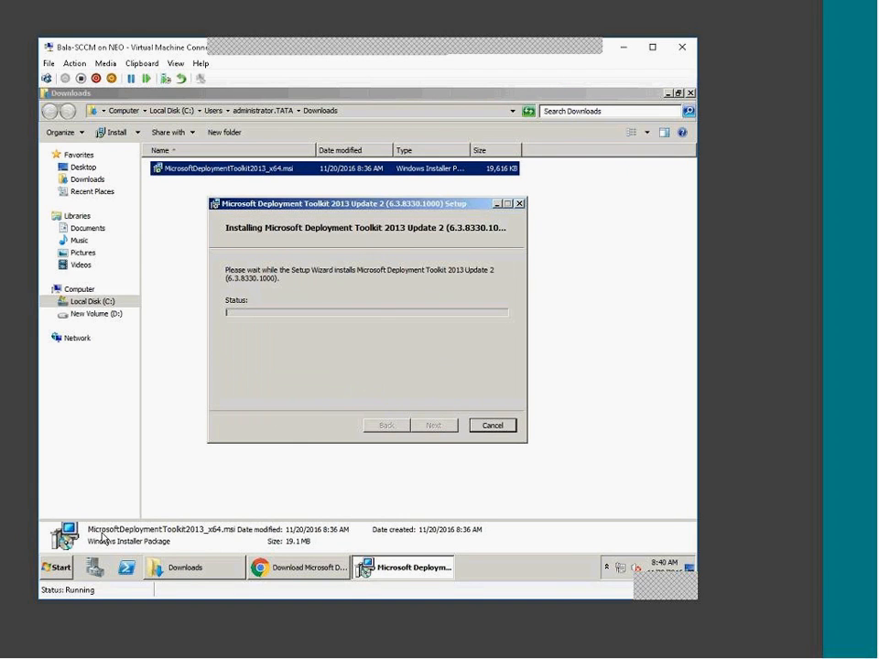
click(432, 426)
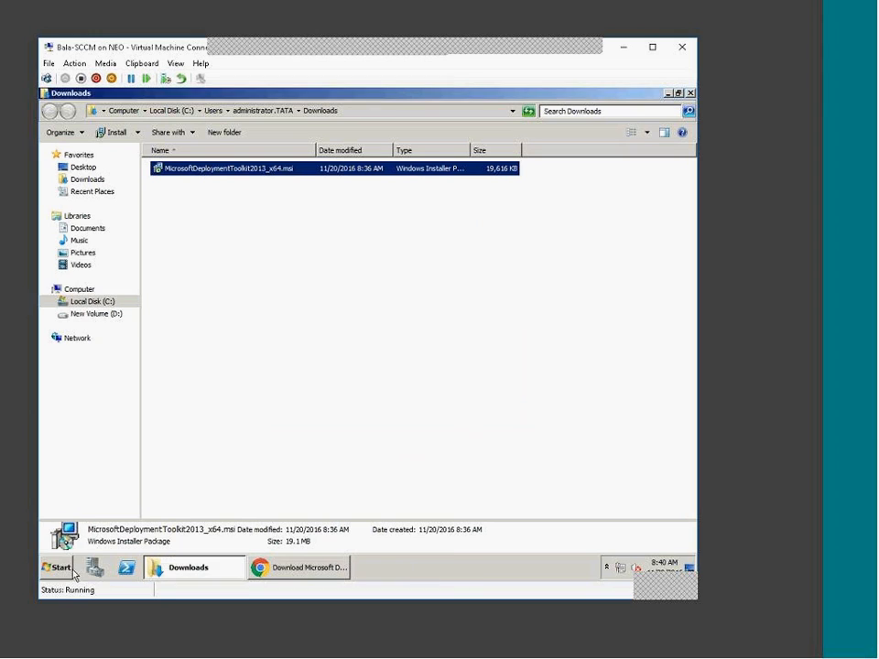
Launch Deployment Workbench from All Programs > Microsoft Deployment Toolkit.
click(57, 568)
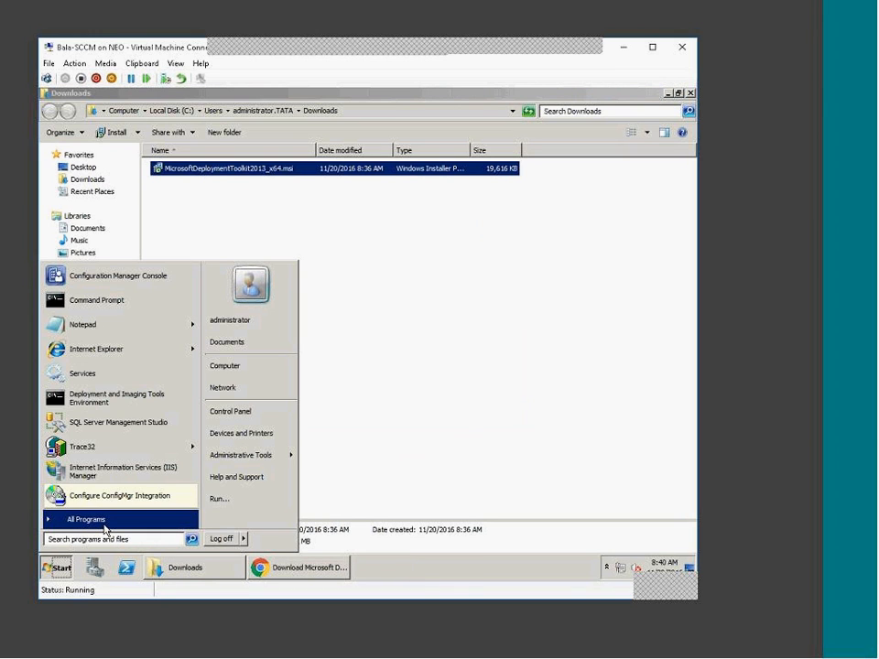
click(103, 527)
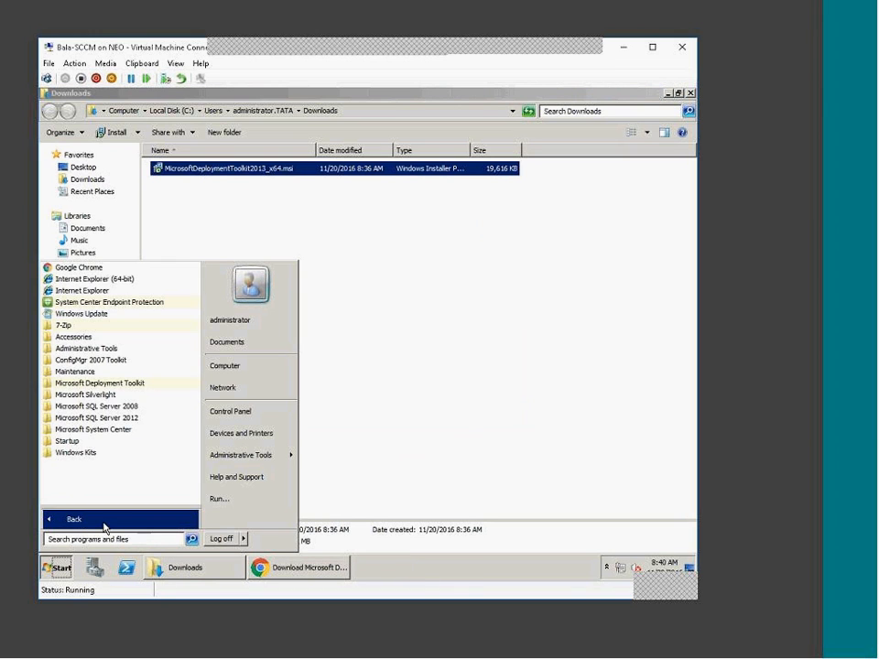
click(107, 386)
click(116, 365)
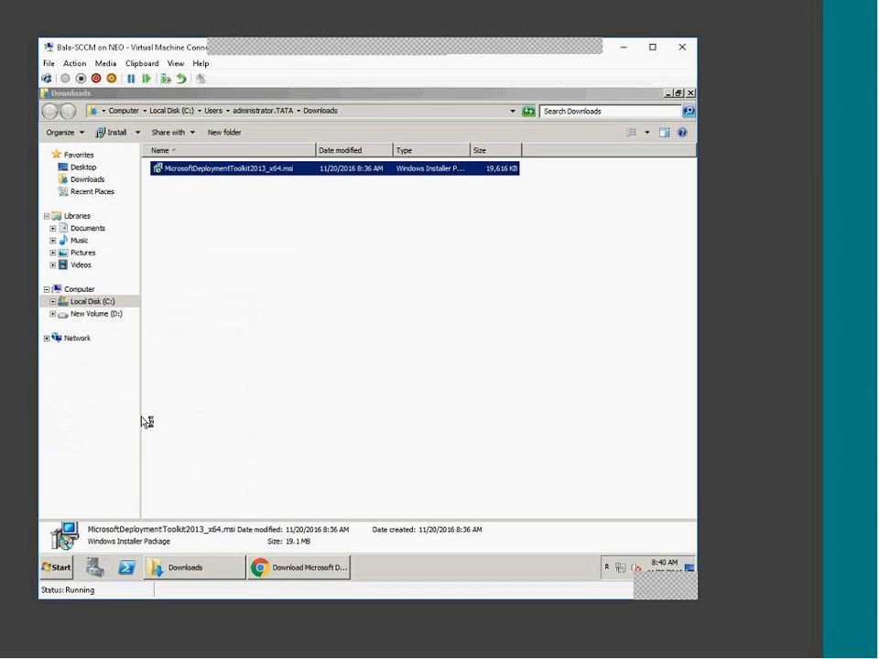
right_click(307, 569)
Close Chrome, select the Deployment Shares node, and browse Explorer to the root of drive C:.
click(296, 539)
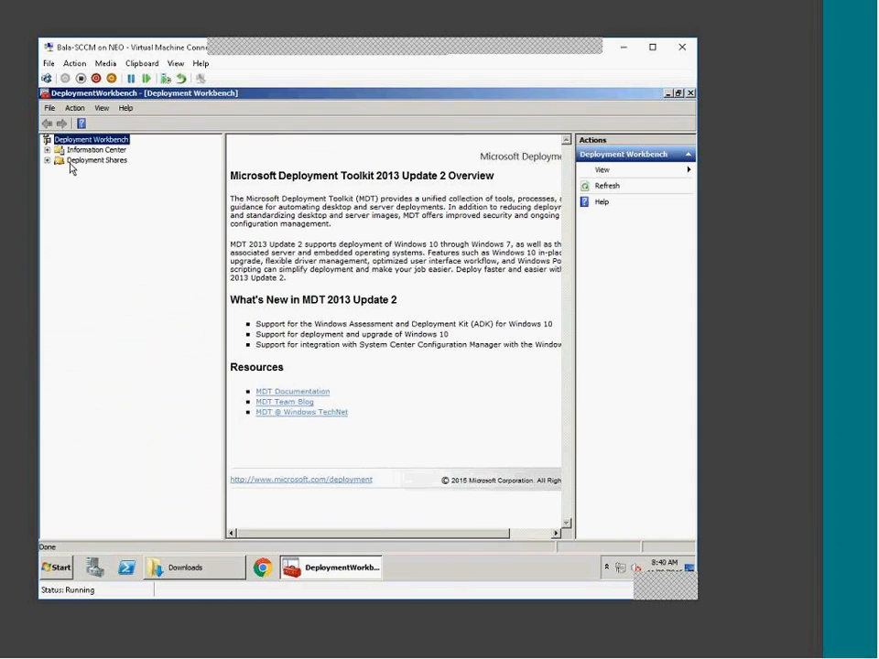
click(77, 160)
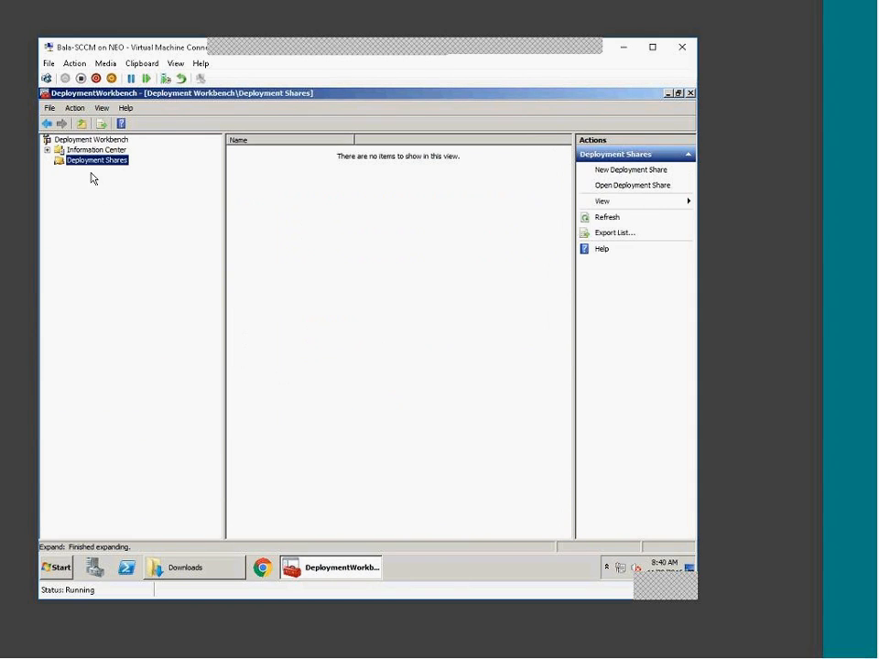
click(224, 570)
click(103, 302)
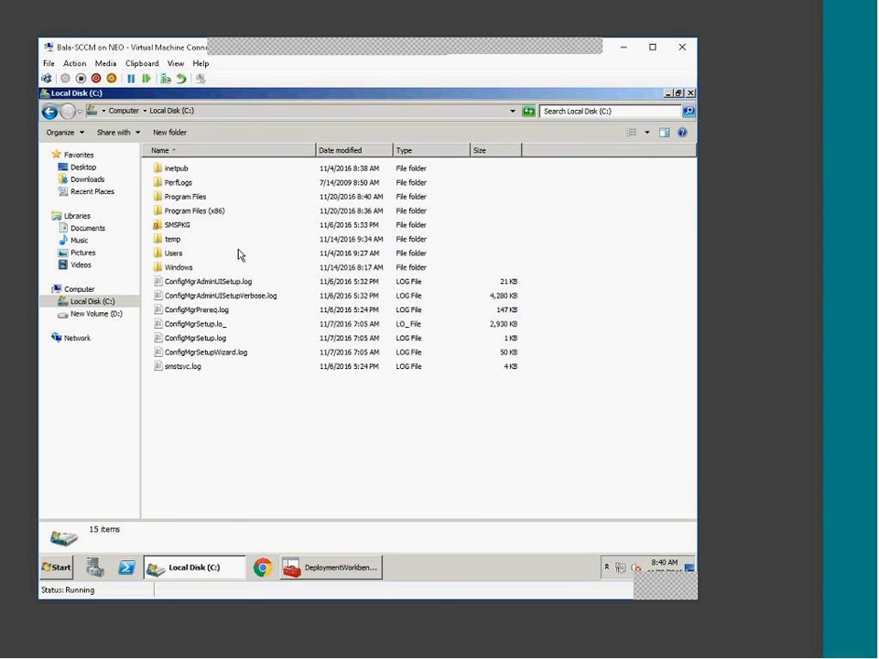
click(302, 570)
In Explorer, look through C:\Program Files\Microsoft Deployment Toolkit and its Bin folder.
click(219, 576)
click(195, 202)
double_click(195, 201)
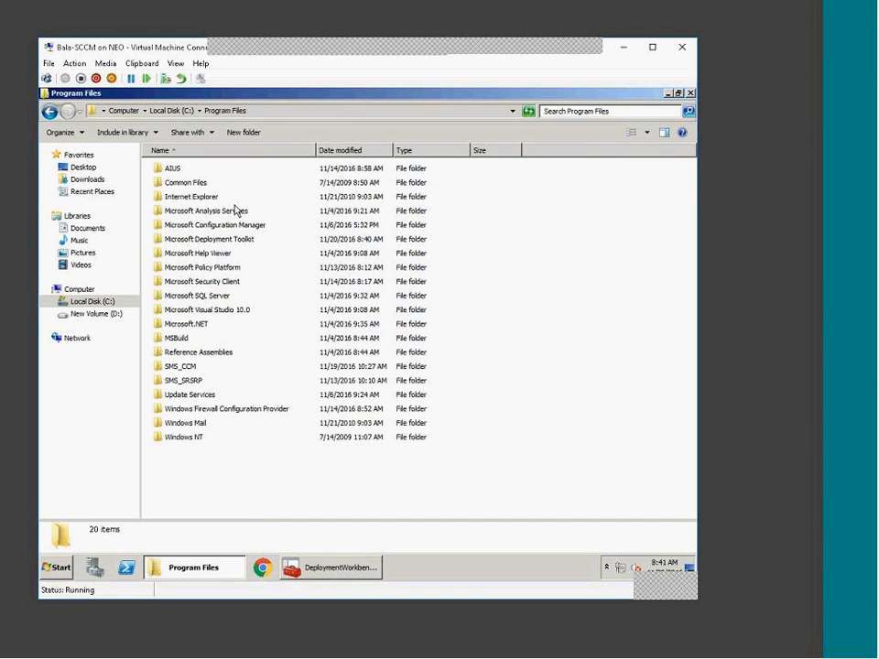
double_click(245, 240)
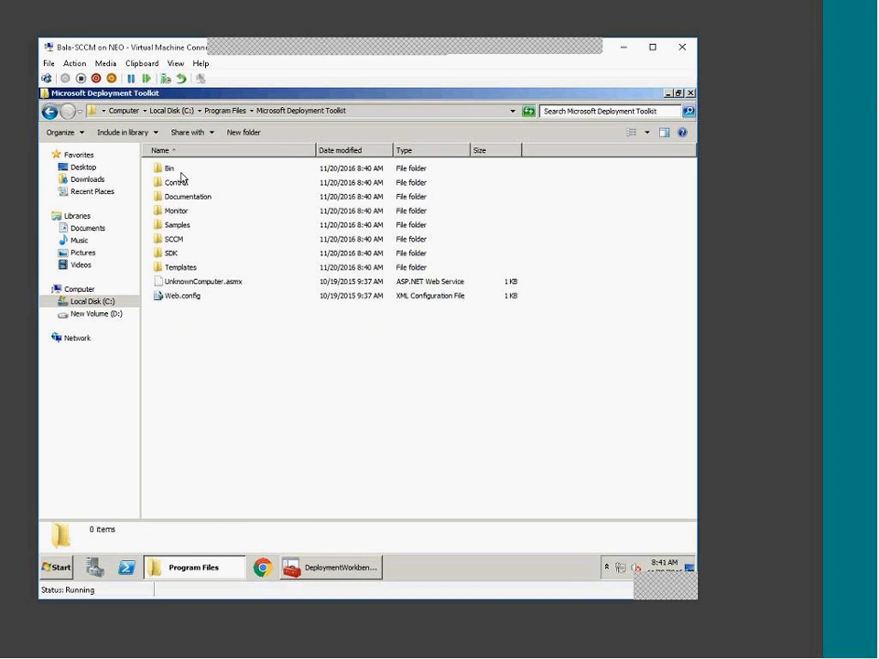
click(188, 184)
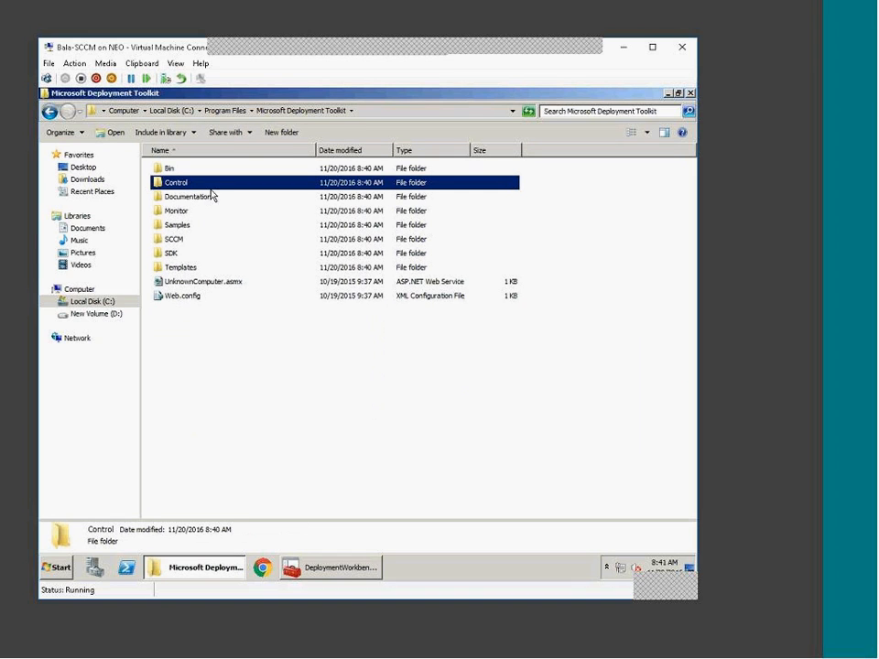
double_click(171, 171)
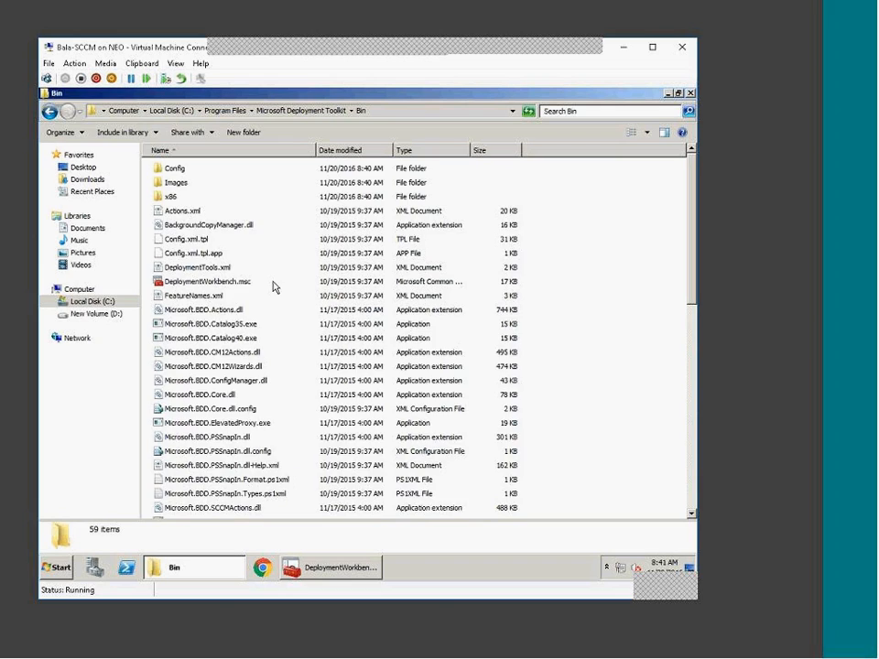
key(BackSpace)
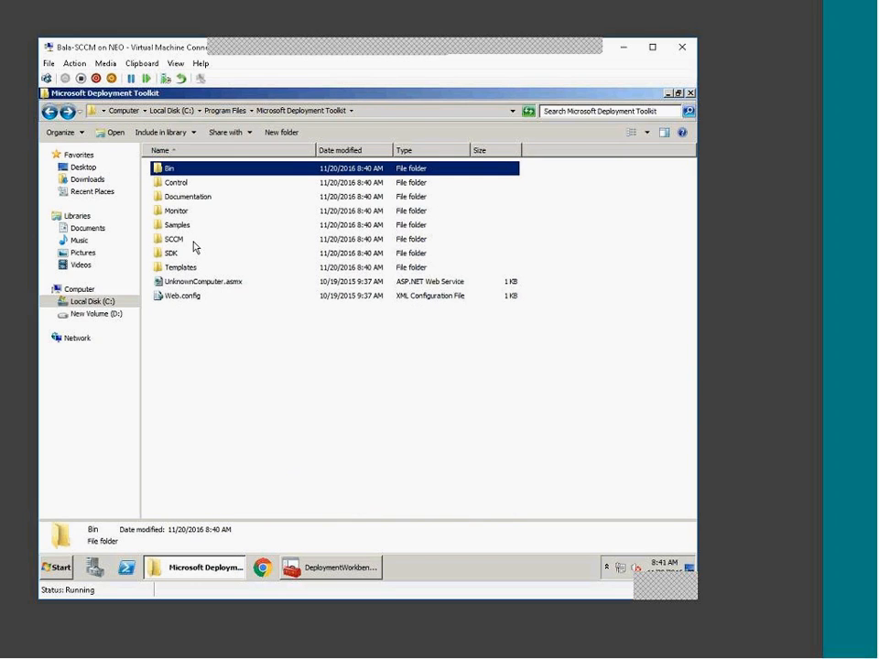
Return to the root of C:, then launch New Deployment Share from the Deployment Shares node.
click(332, 568)
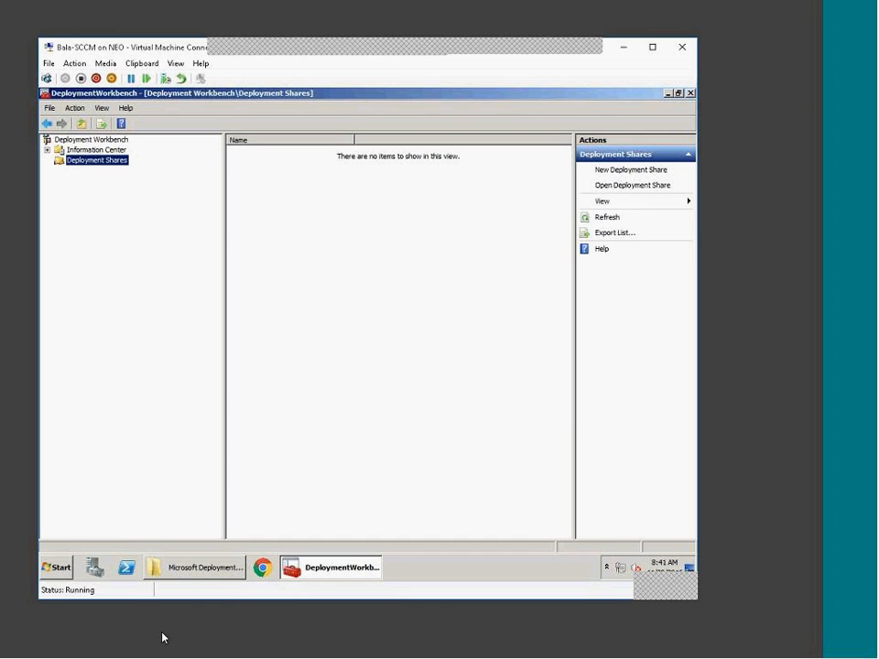
click(215, 571)
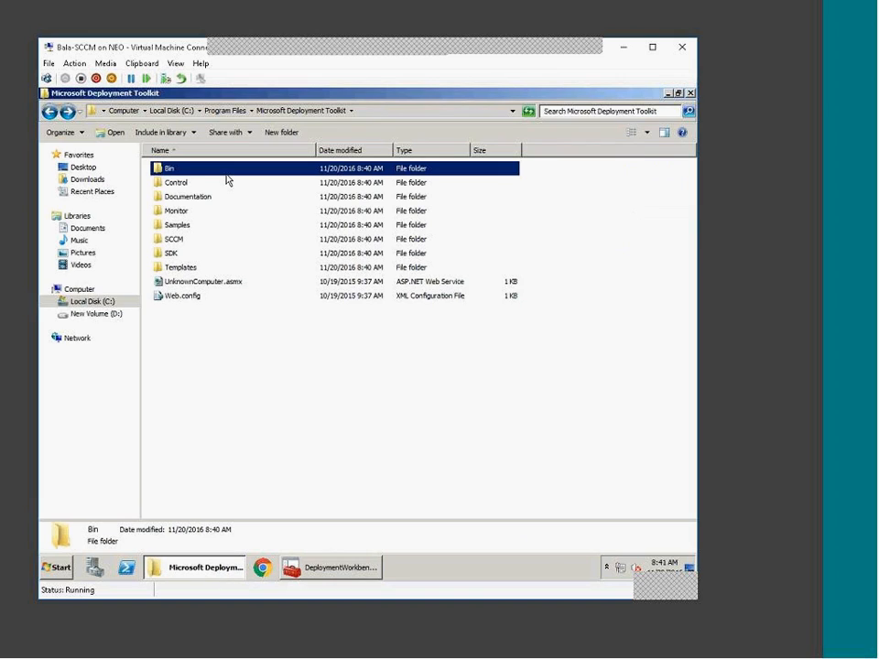
click(174, 110)
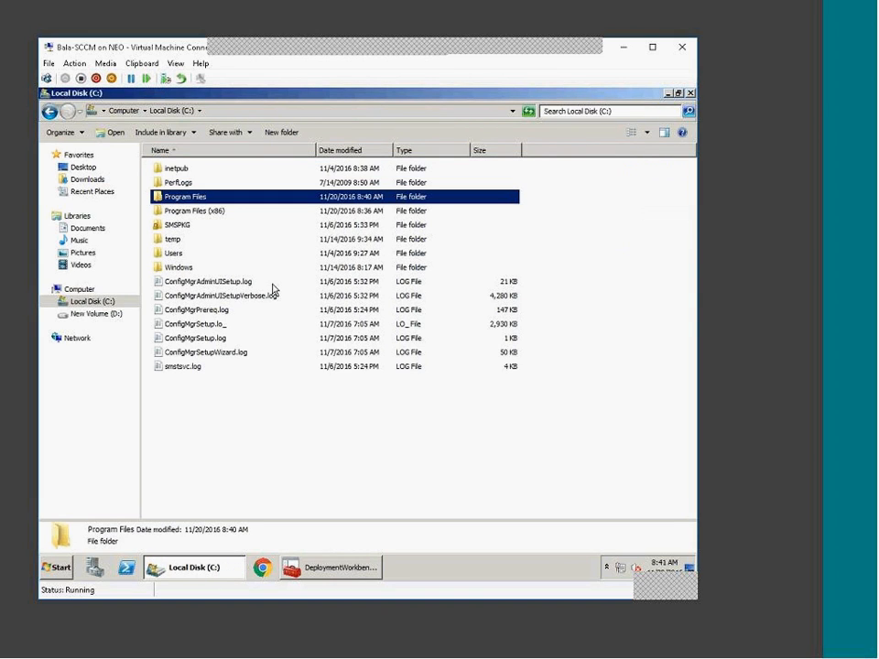
right_click(250, 308)
mouse_move(275, 418)
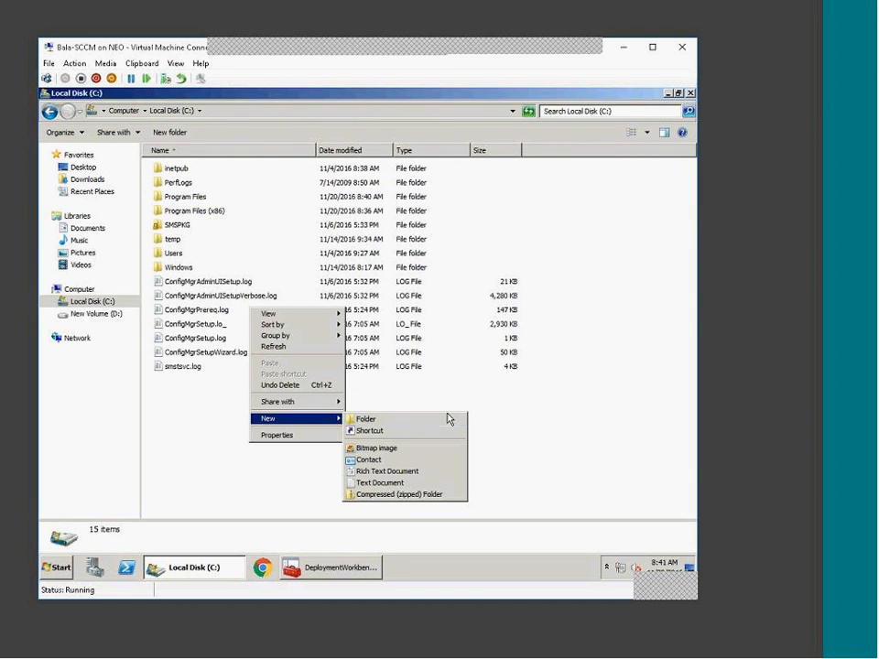
click(352, 575)
right_click(111, 162)
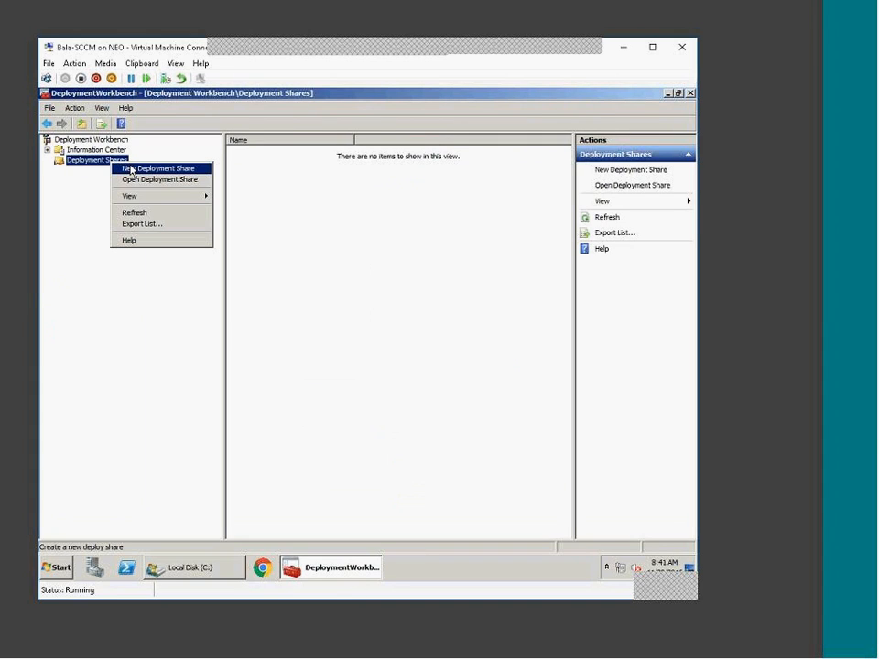
click(137, 170)
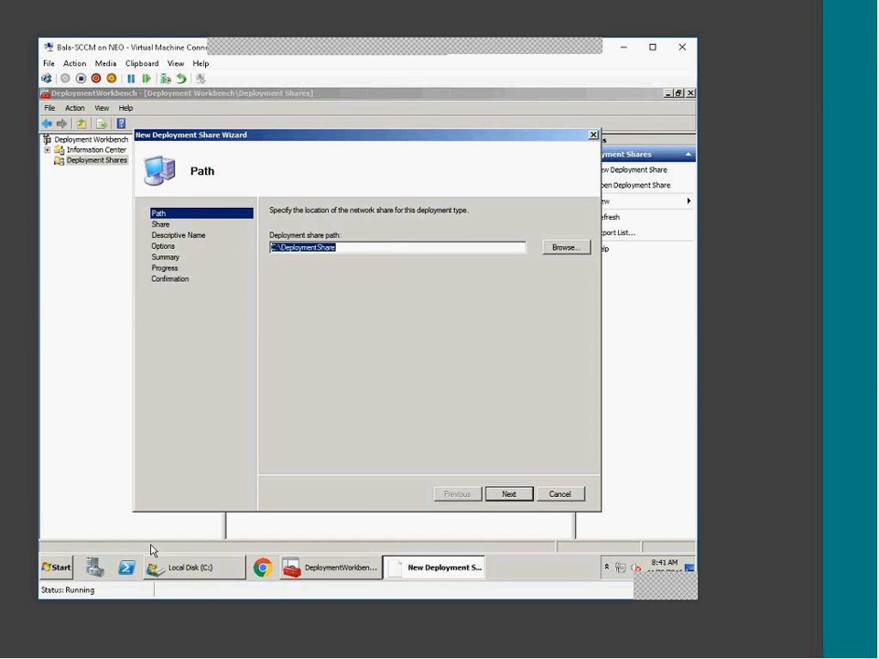
Check the contents of New Volume (D:) in Explorer alongside the wizard.
click(184, 565)
click(196, 575)
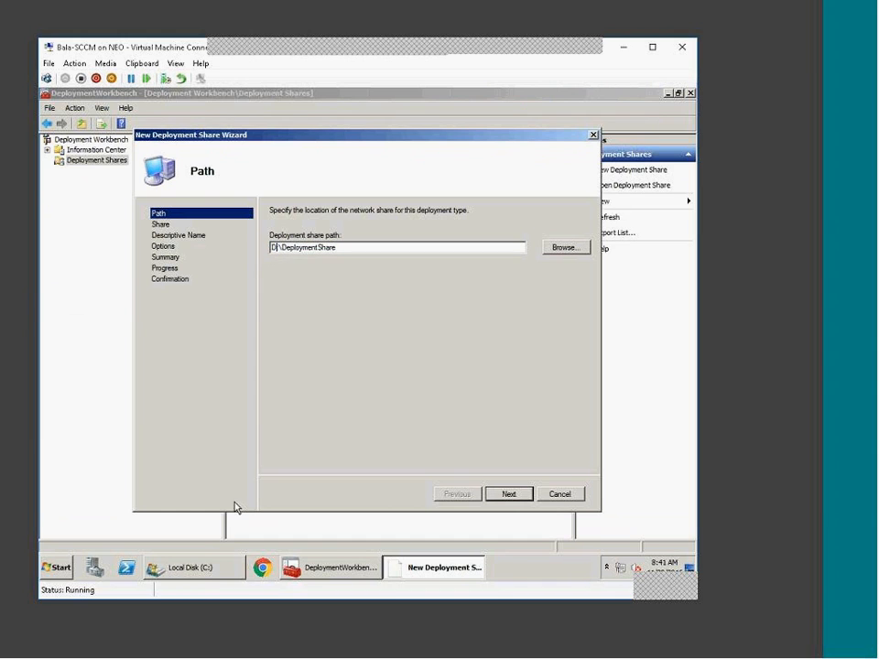
click(199, 576)
click(128, 315)
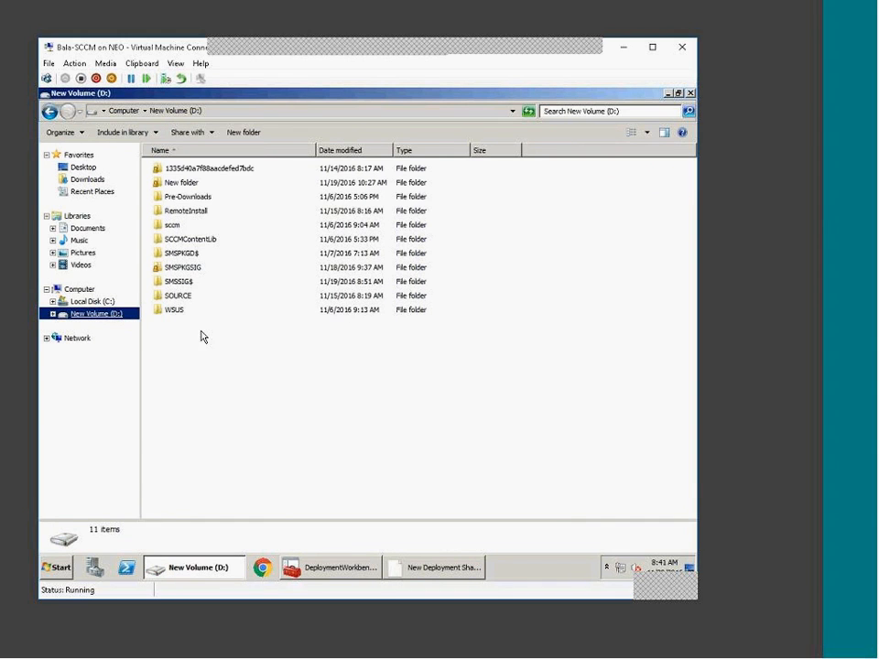
click(203, 568)
click(209, 574)
click(190, 565)
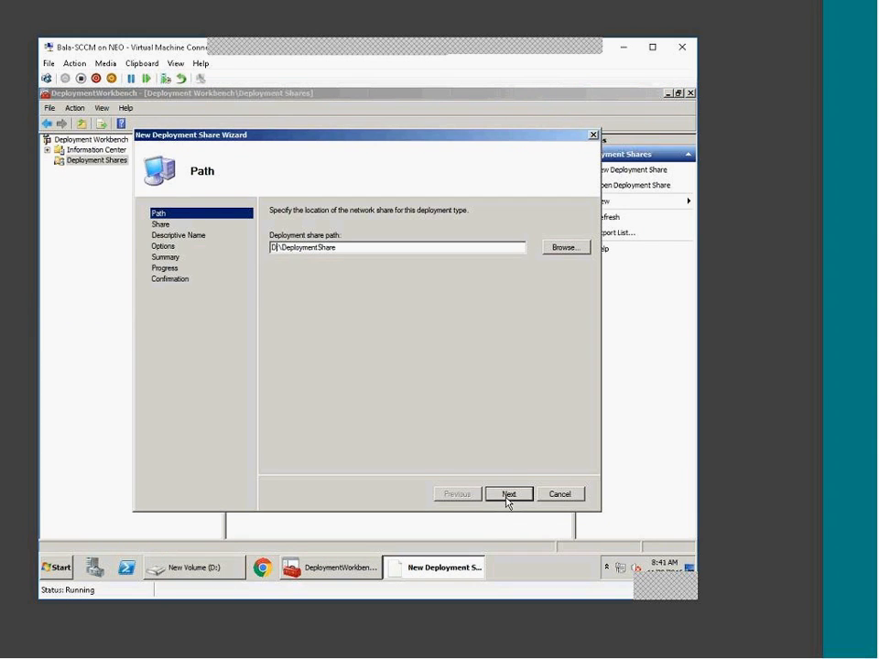
Accept D:\DeploymentShare, share DeploymentShare$ and description MDT Deployment Share, disable the BitLocker prompt, and finish.
click(508, 495)
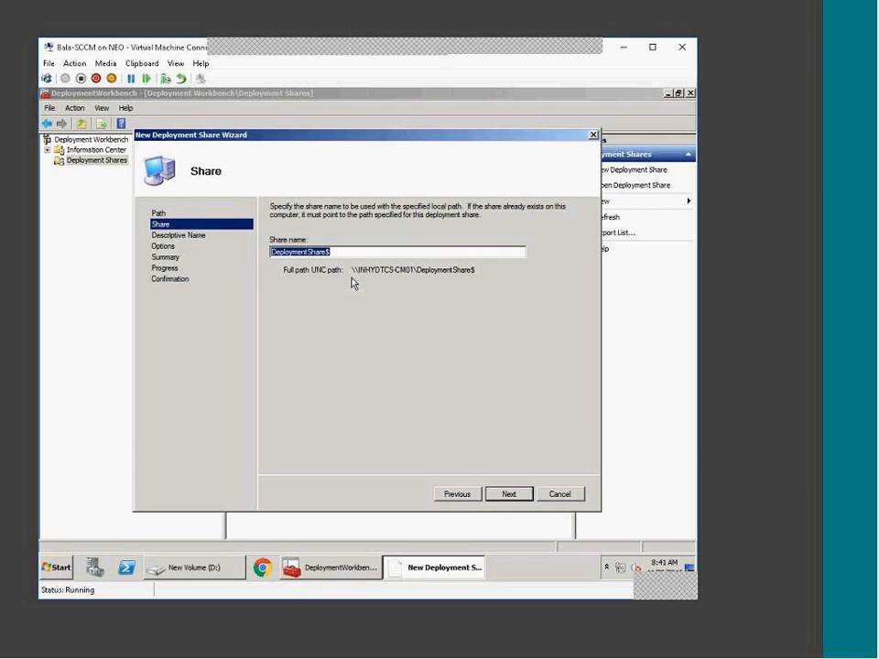
click(513, 494)
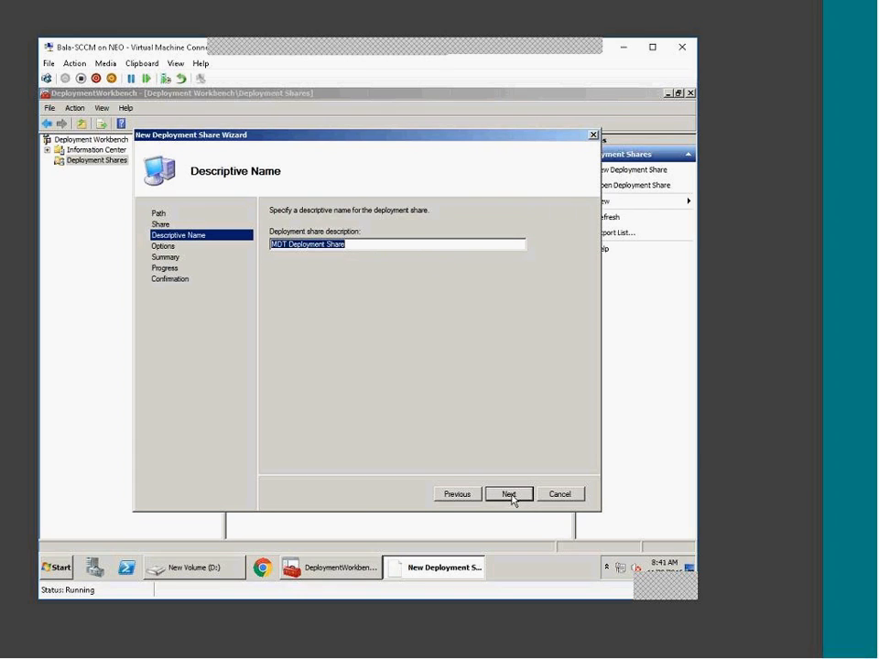
click(512, 495)
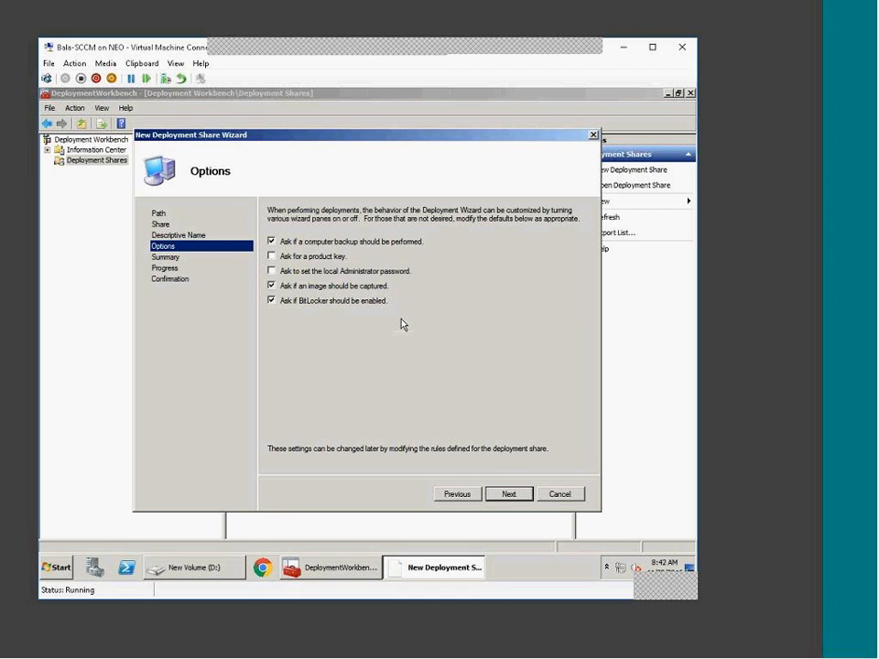
click(322, 302)
click(507, 495)
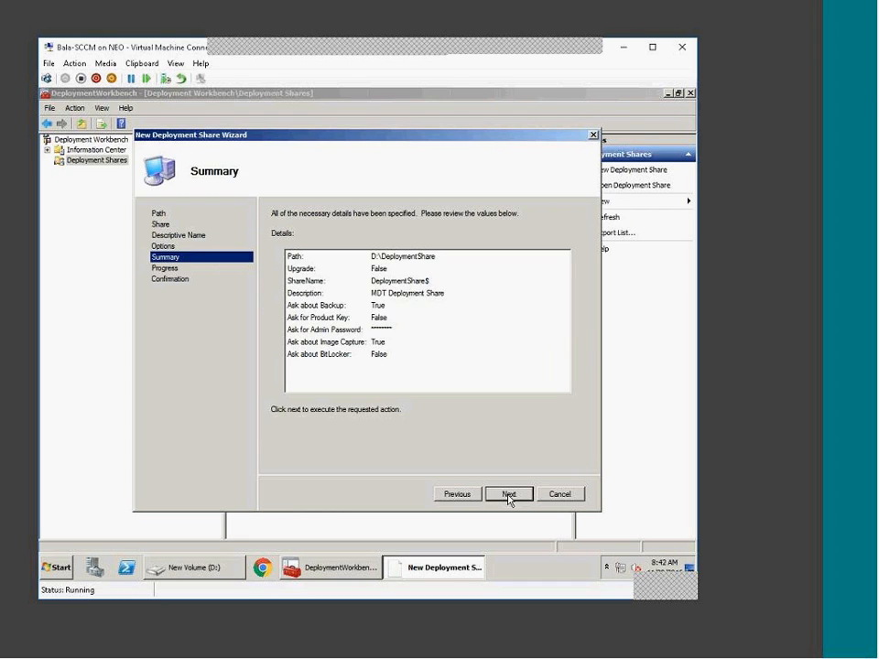
click(510, 495)
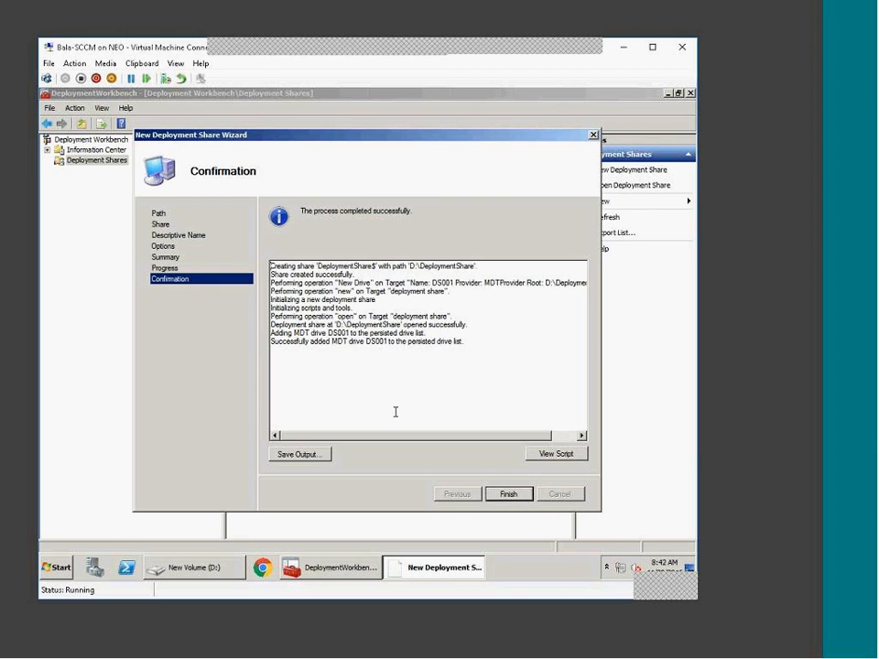
click(514, 500)
Open D:\DeploymentShare in Explorer and look over its new folders.
click(234, 567)
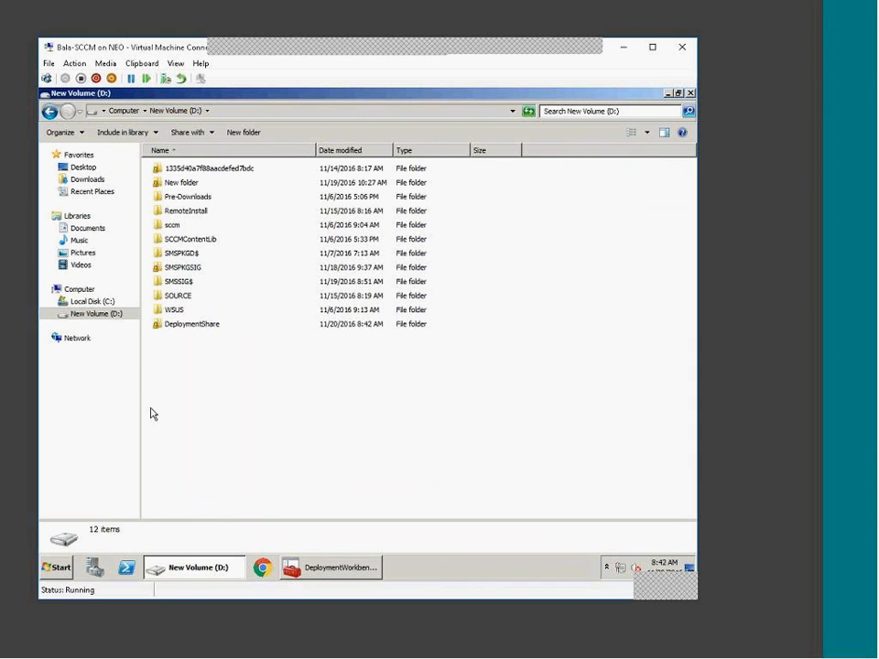
double_click(191, 324)
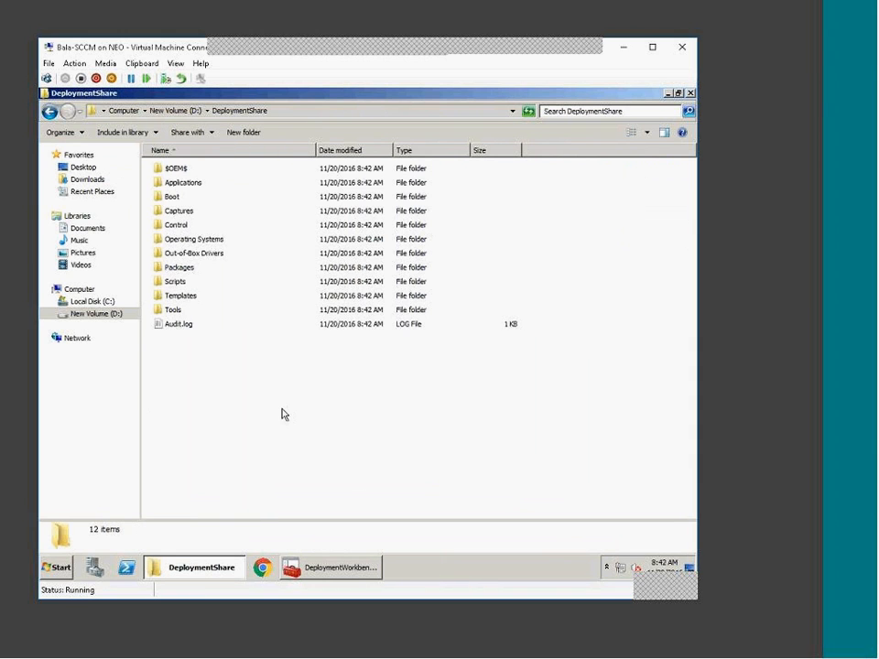
drag(353, 442, 157, 106)
click(321, 431)
Expand MDT Deployment Share and start a New Application under Applications.
click(335, 565)
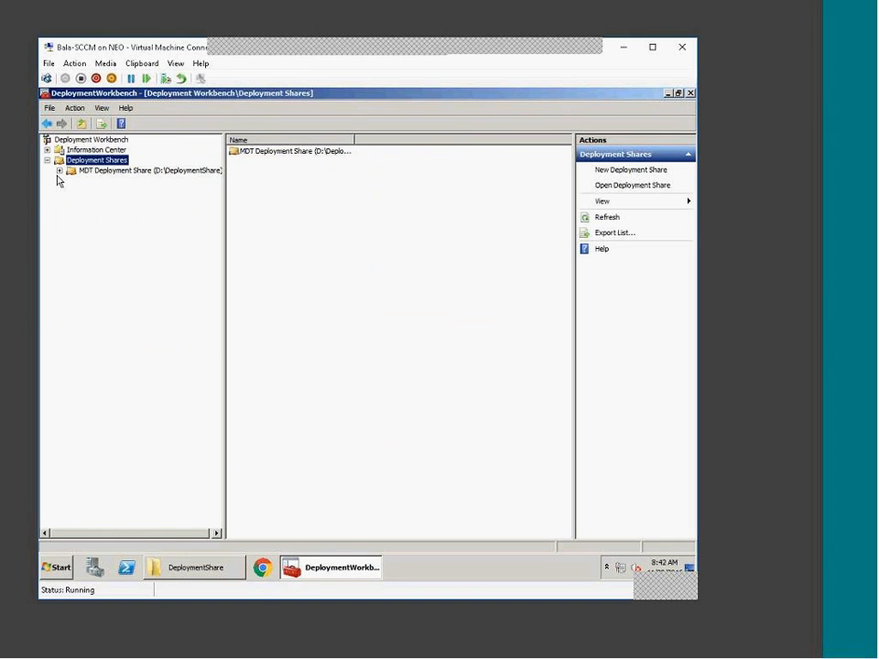
click(58, 171)
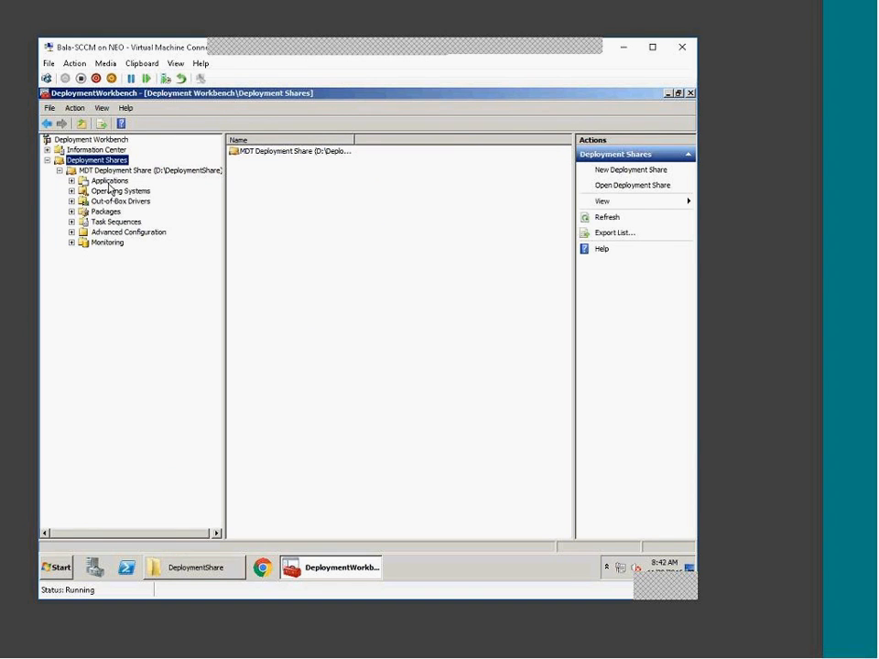
click(117, 181)
right_click(111, 181)
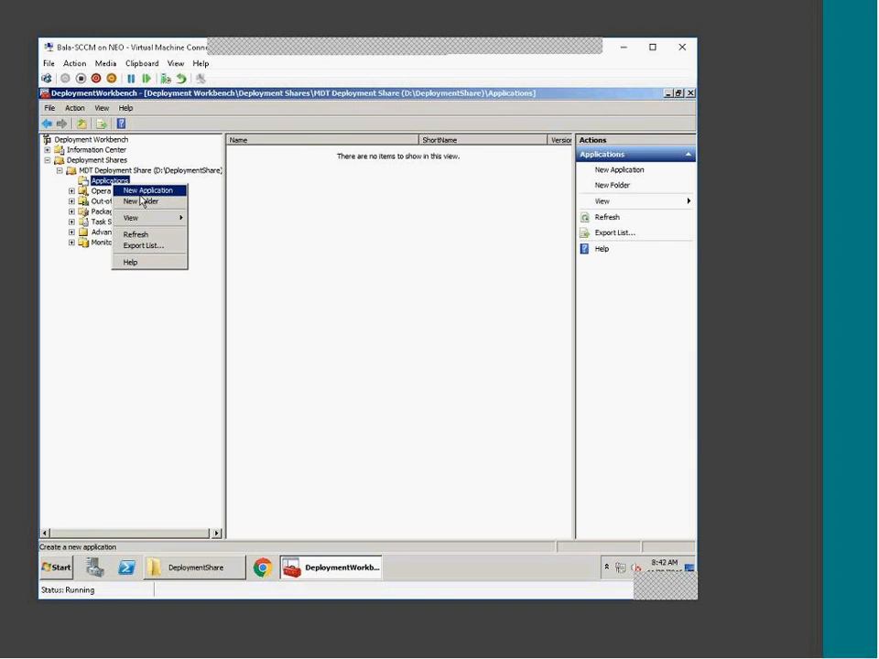
click(144, 190)
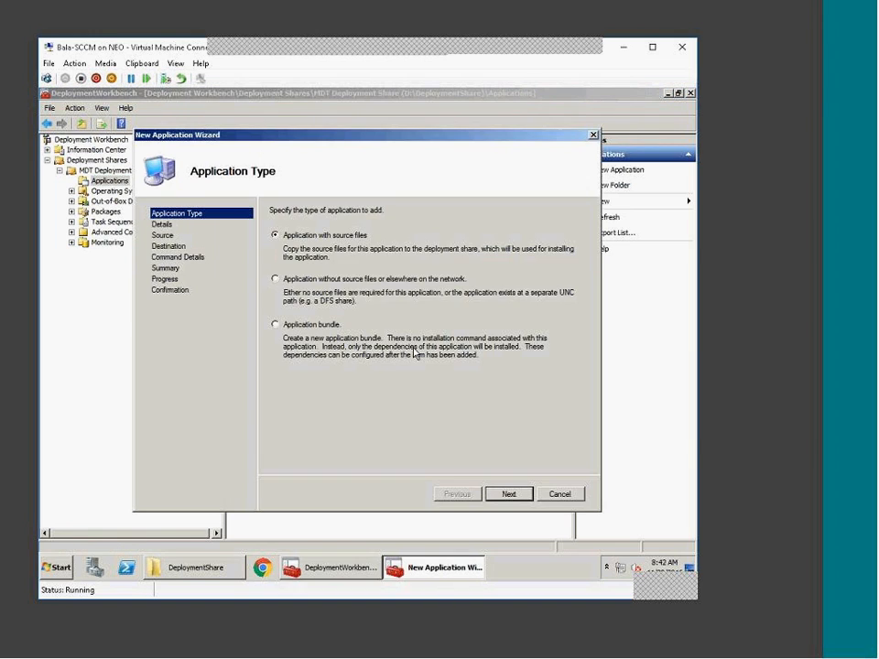
Keep the source-files type and enter publisher Microsoft, name Toolkit, version 1.0, language MUI.
click(518, 500)
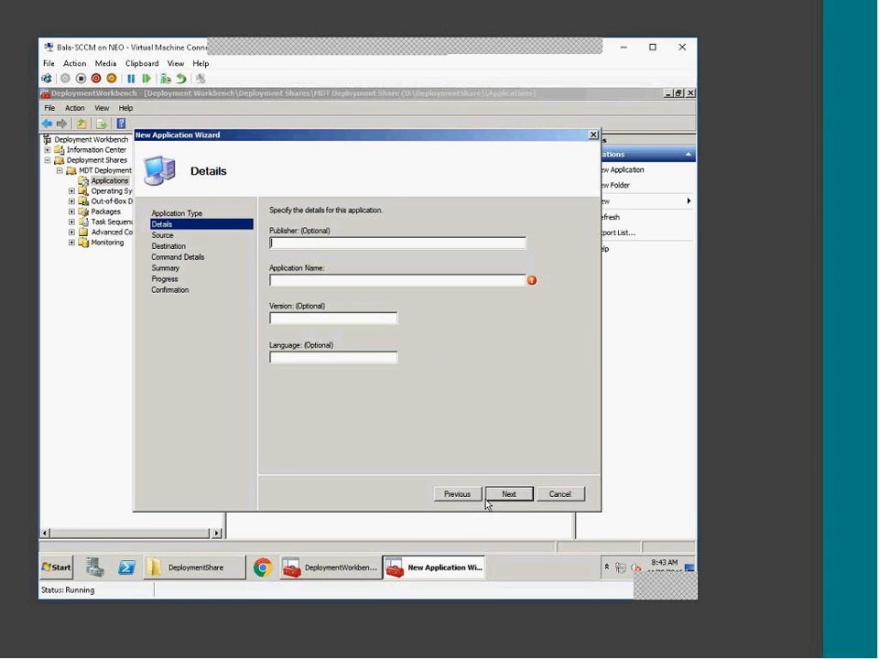
key(BackSpace)
key(BackSpace)
text(Toolk)
key(Tab)
text(ToolkitMs)
key(BackSpace)
key(BackSpace)
key(BackSpace)
key(BackSpace)
key(BackSpace)
key(BackSpace)
key(BackSpace)
key(BackSpace)
key(BackSpace)
text(microsoft)
key(Home)
key(Delete)
text(M)
text(MUI)
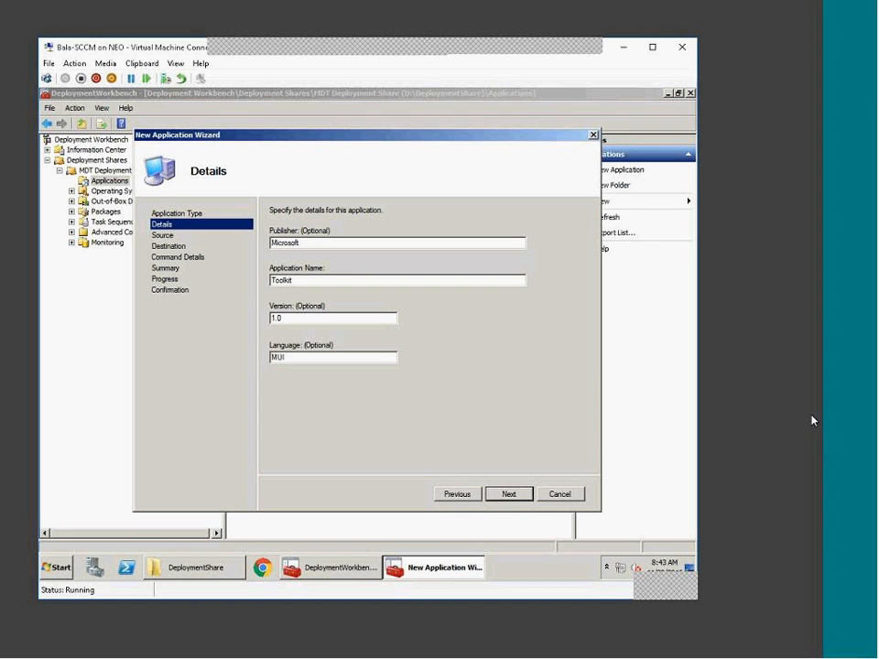
Browse for the source directory, expanding New Volume (D:) and the SOURCE folder.
click(509, 493)
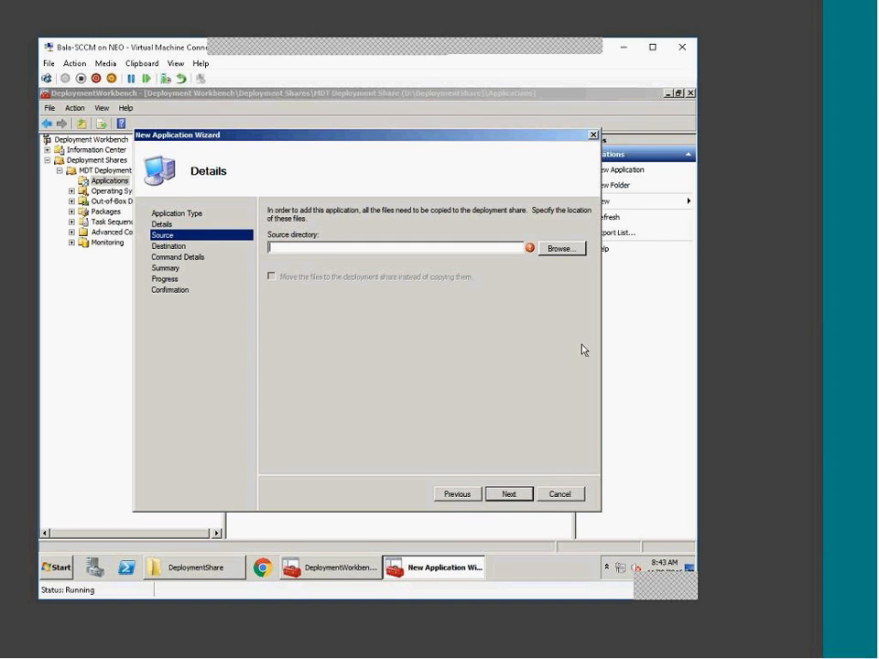
click(547, 253)
double_click(315, 313)
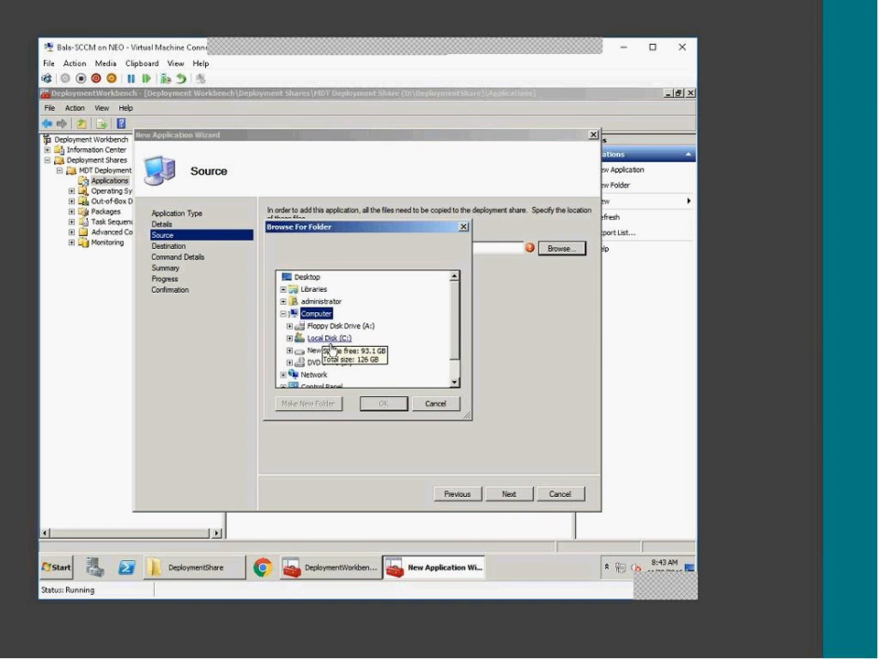
double_click(343, 352)
scroll(366, 353, down, 1)
double_click(327, 374)
scroll(384, 376, down, 2)
click(328, 314)
scroll(394, 338, down, 2)
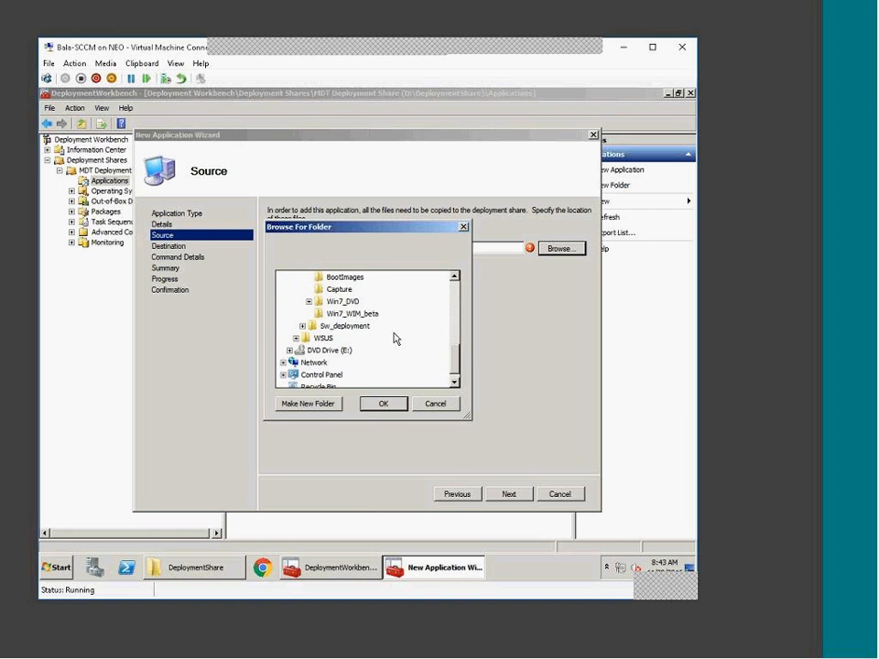
scroll(394, 338, up, 2)
scroll(395, 340, down, 1)
Choose D:\SOURCE\Sw_deployment\toolkit2007 as the source and set the files to be moved.
click(342, 355)
click(342, 314)
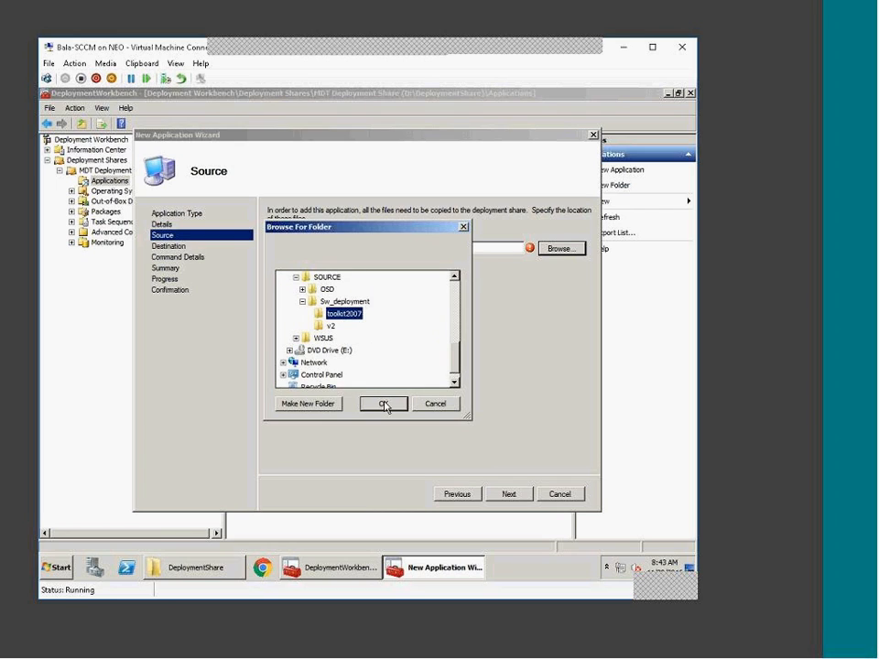
click(384, 403)
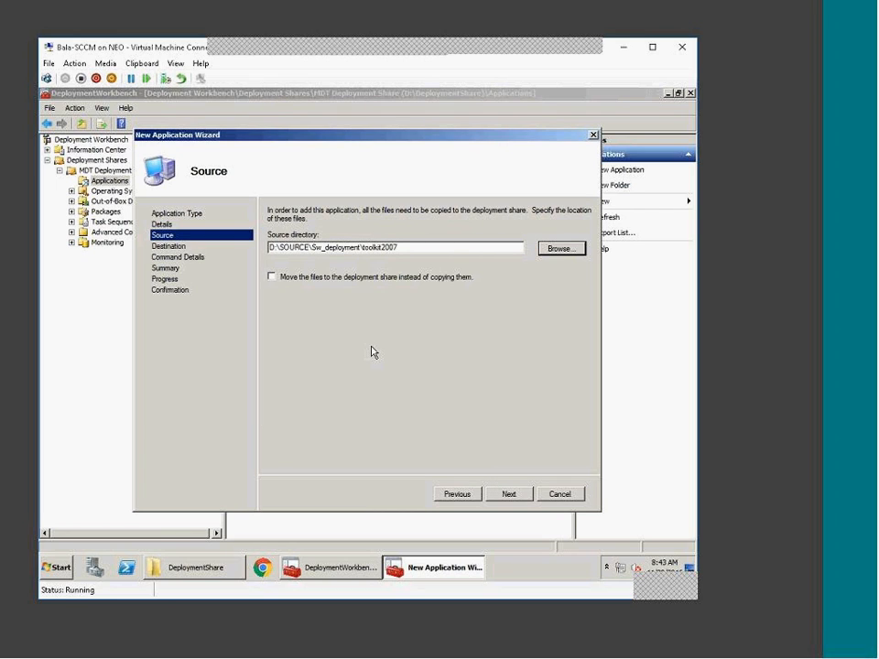
click(385, 277)
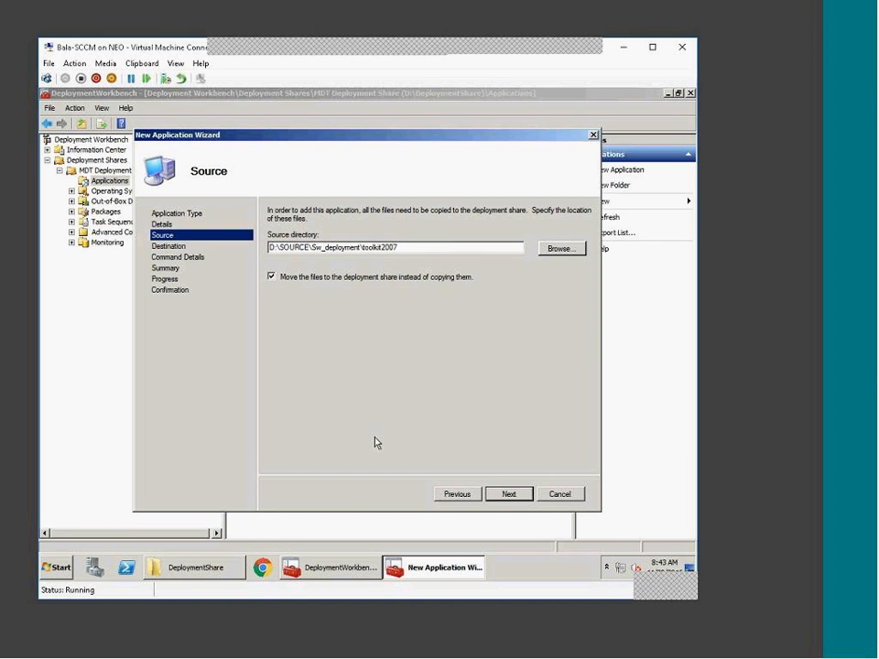
click(204, 573)
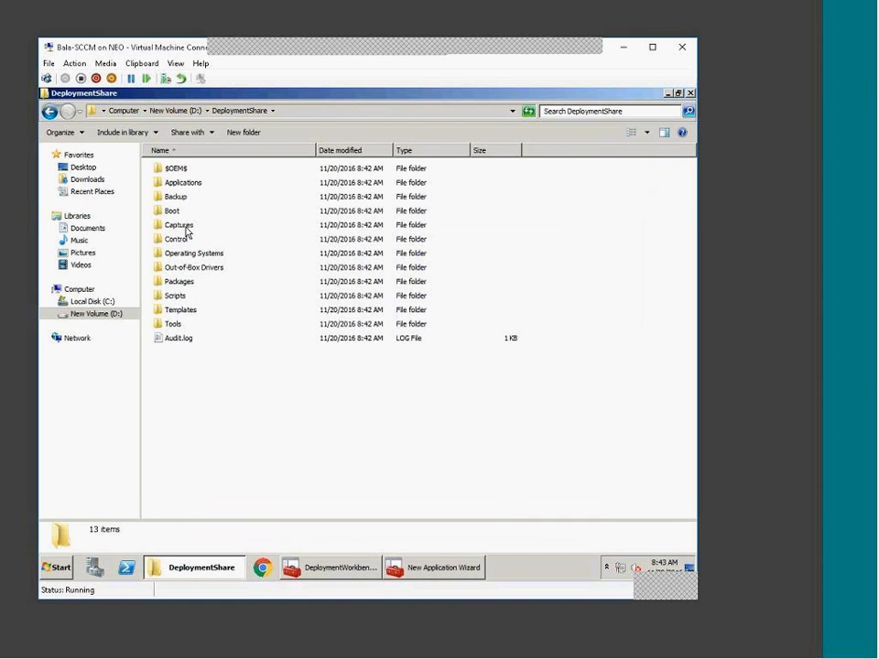
After peeking at the Applications folder, switch to copying files and accept the Microsoft Toolkit 1.0 destination.
click(197, 184)
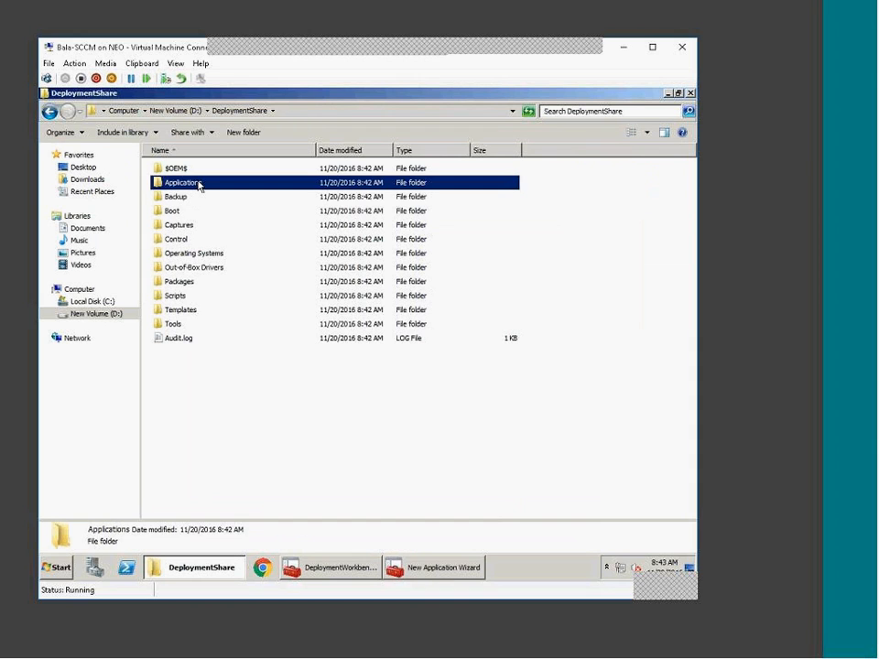
double_click(197, 184)
key(BackSpace)
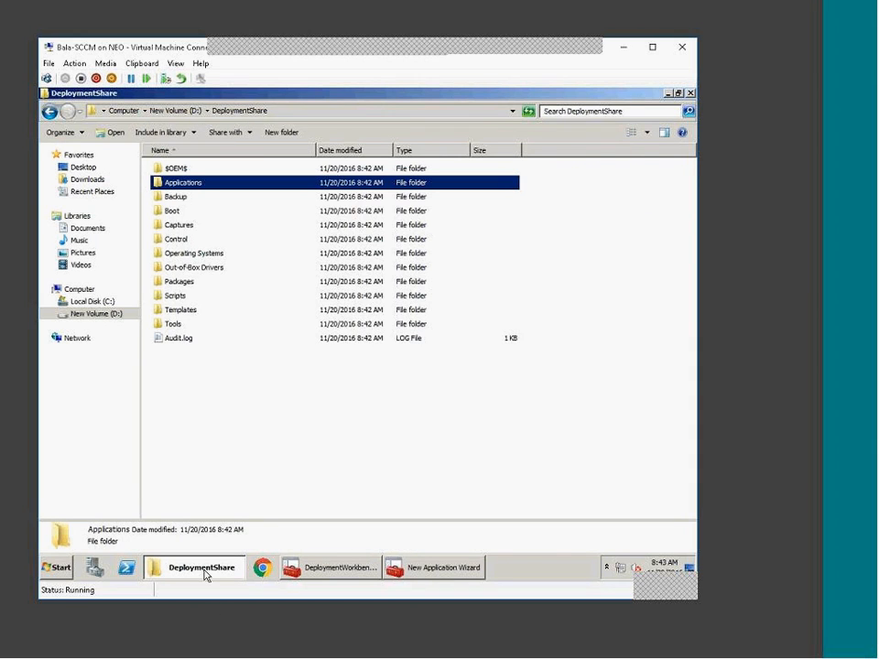
click(204, 574)
click(377, 280)
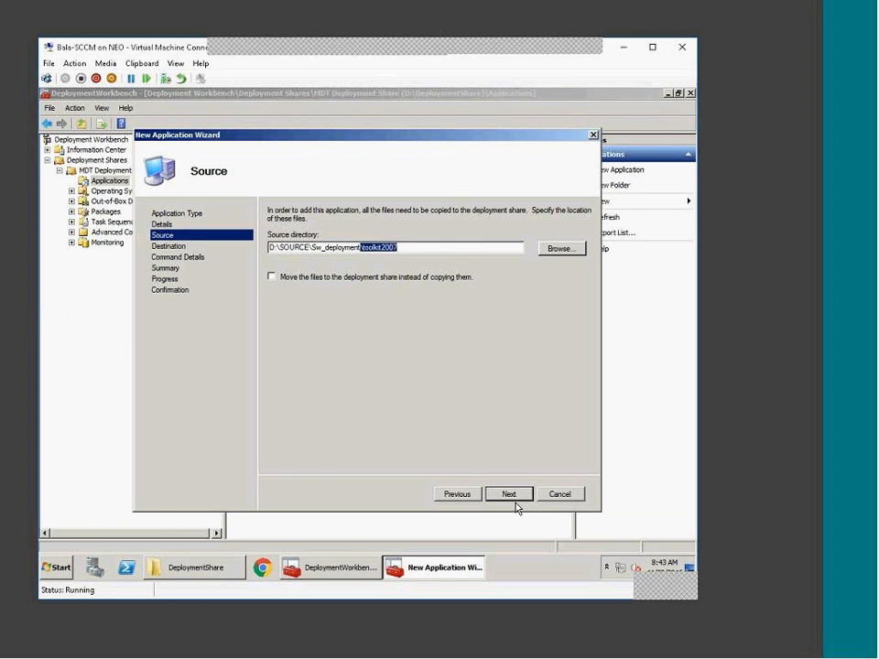
click(513, 500)
click(510, 494)
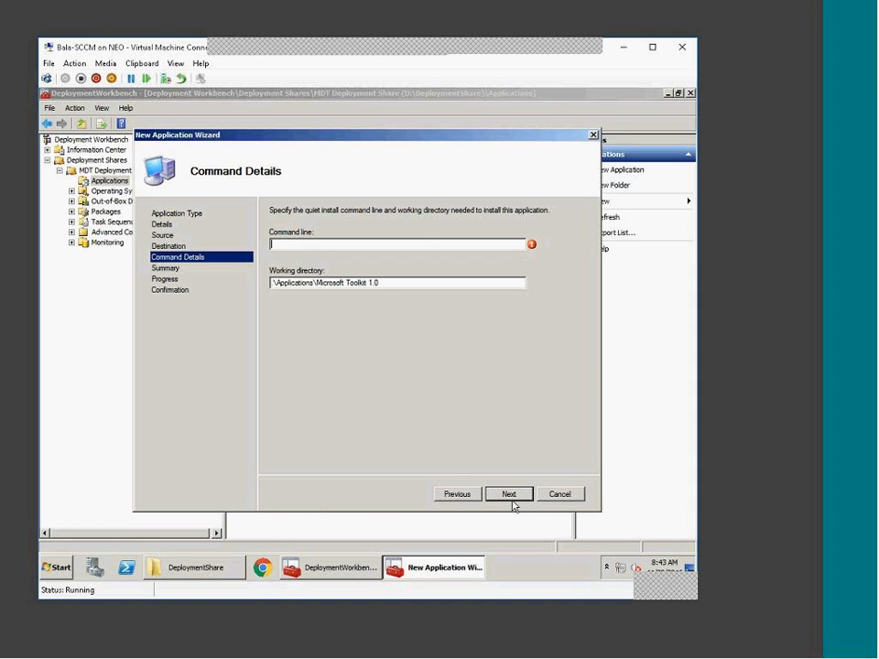
Navigate Explorer to D:\SOURCE\Sw_deployment\toolkit2007 and check the CcmTools.msi file name.
click(226, 571)
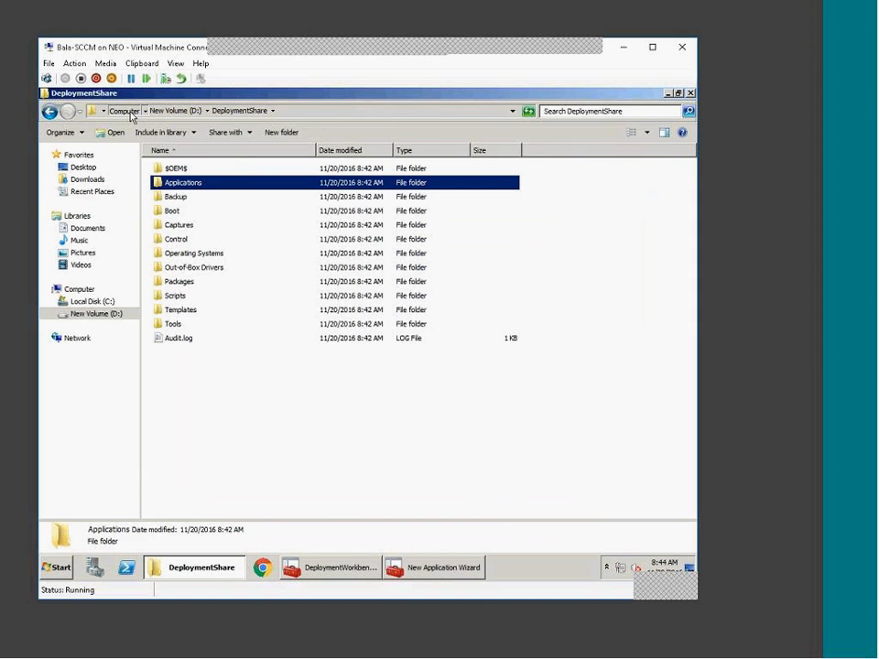
click(131, 111)
double_click(377, 176)
double_click(174, 308)
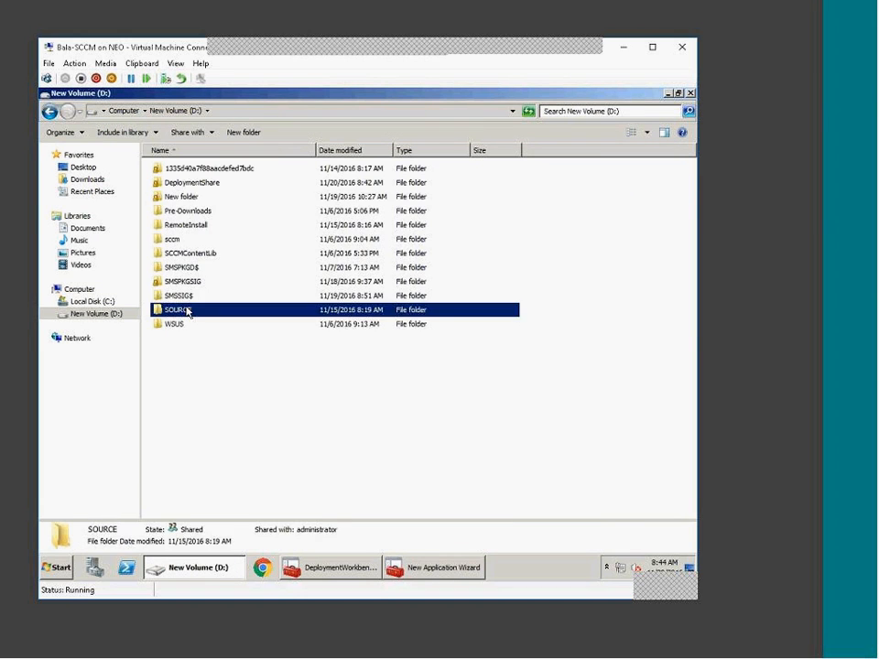
double_click(178, 171)
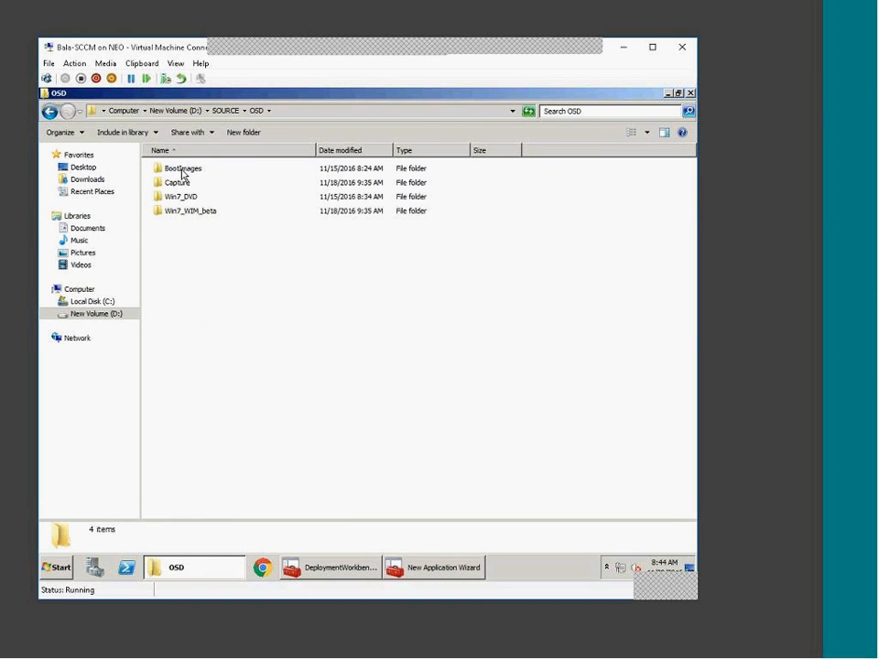
key(BackSpace)
double_click(188, 182)
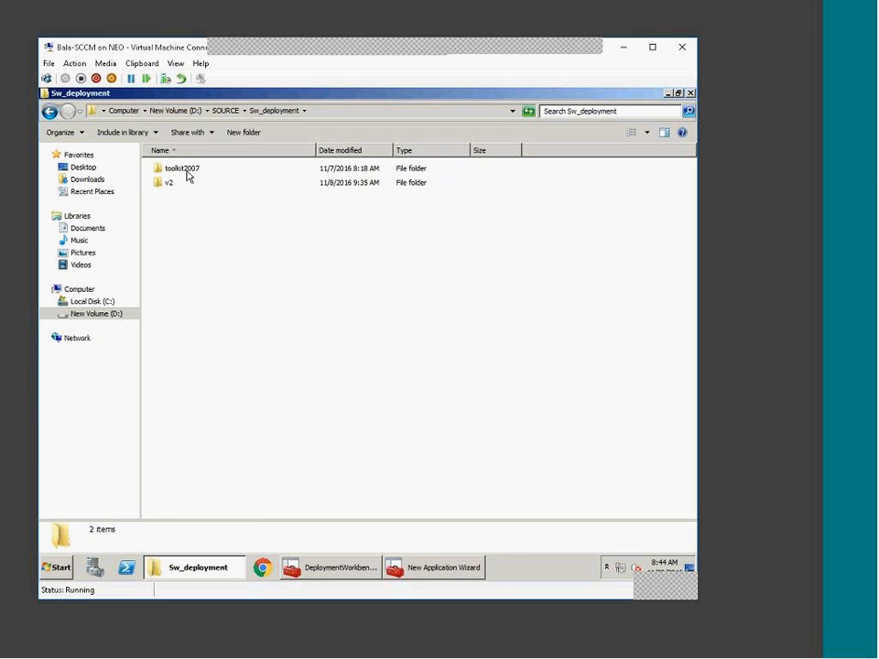
double_click(182, 168)
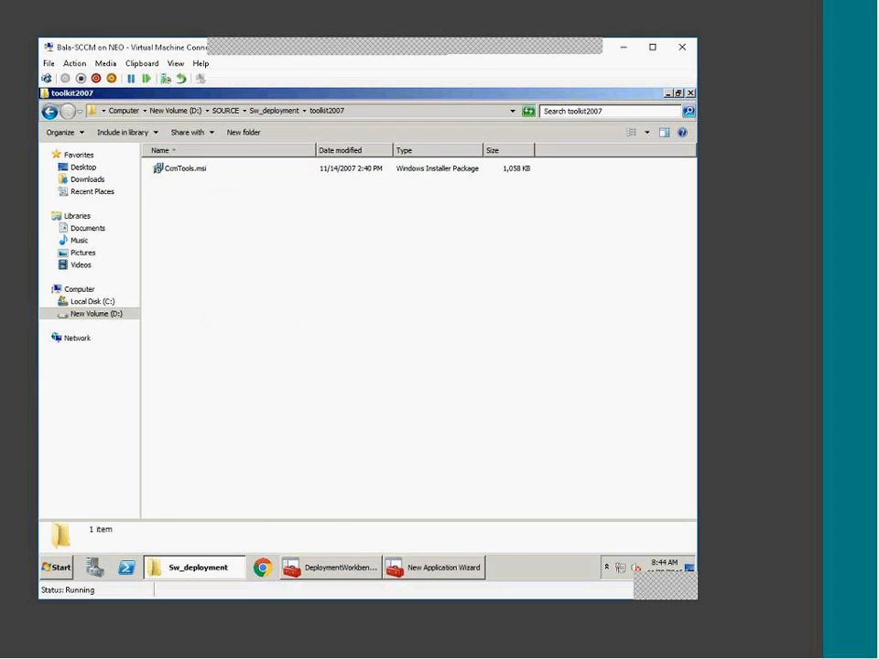
click(183, 177)
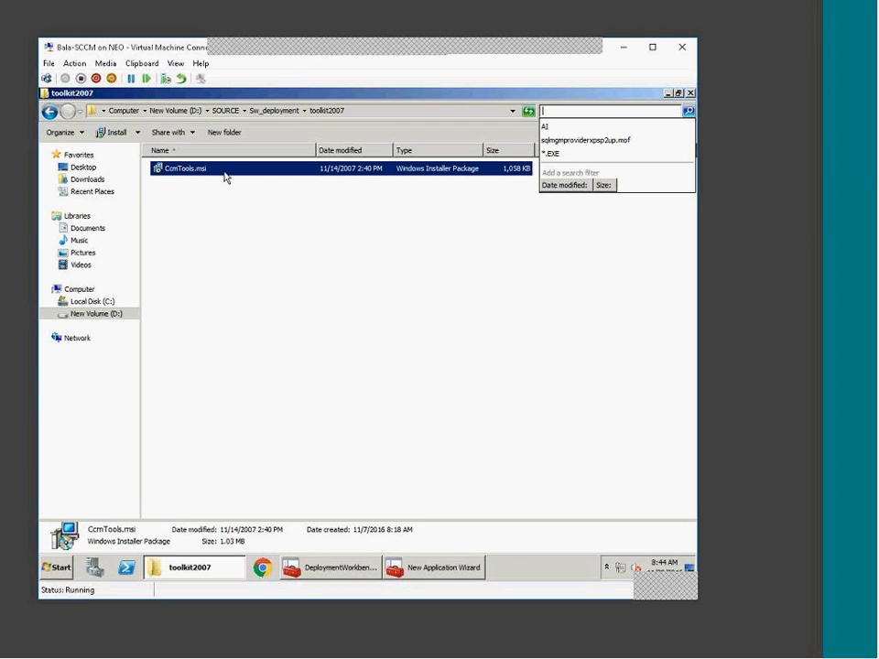
click(224, 175)
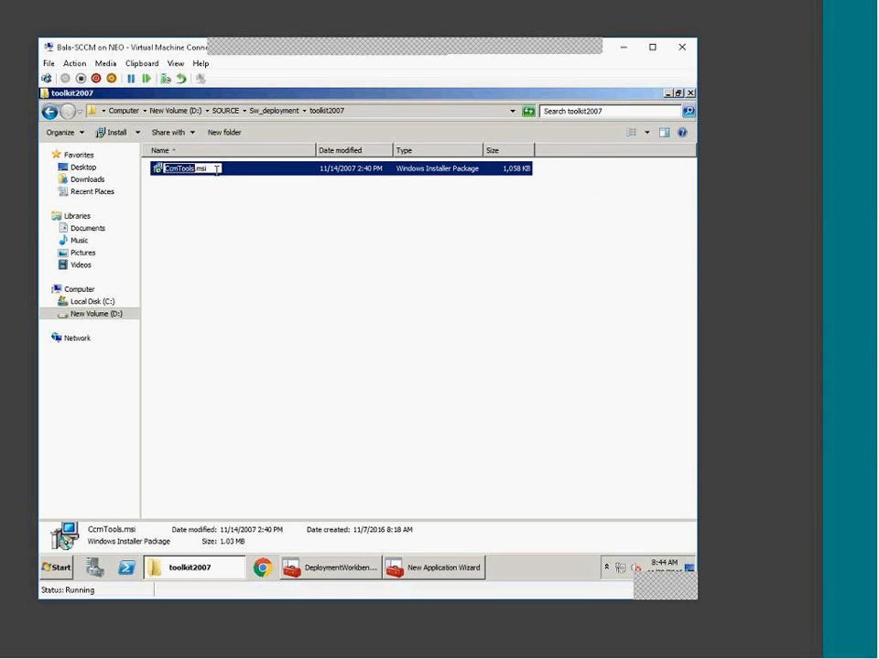
click(256, 349)
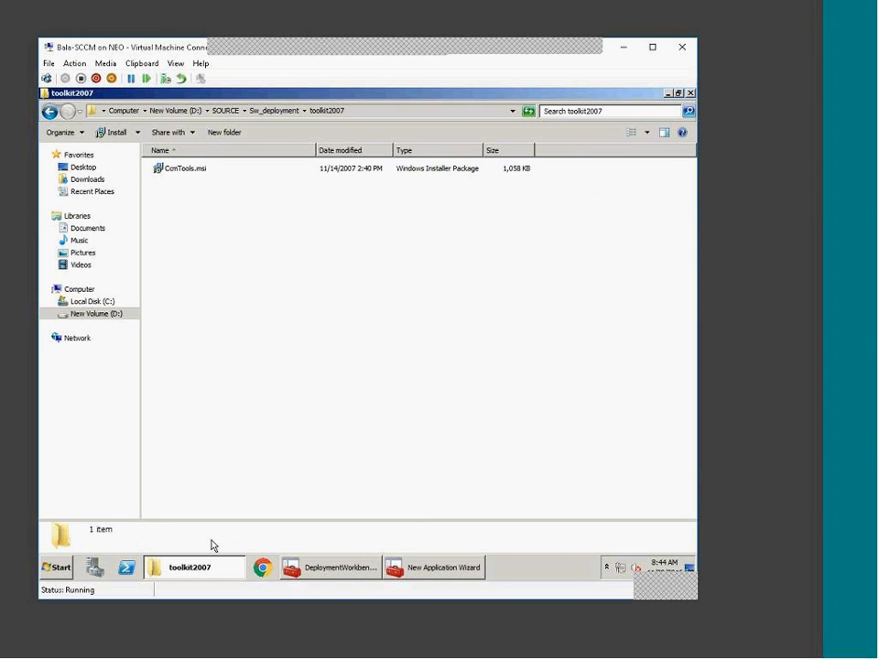
click(438, 567)
Enter the command line 'msiexec /i CcmTools.msi /q' and review the working directory.
text(msiexec /i)
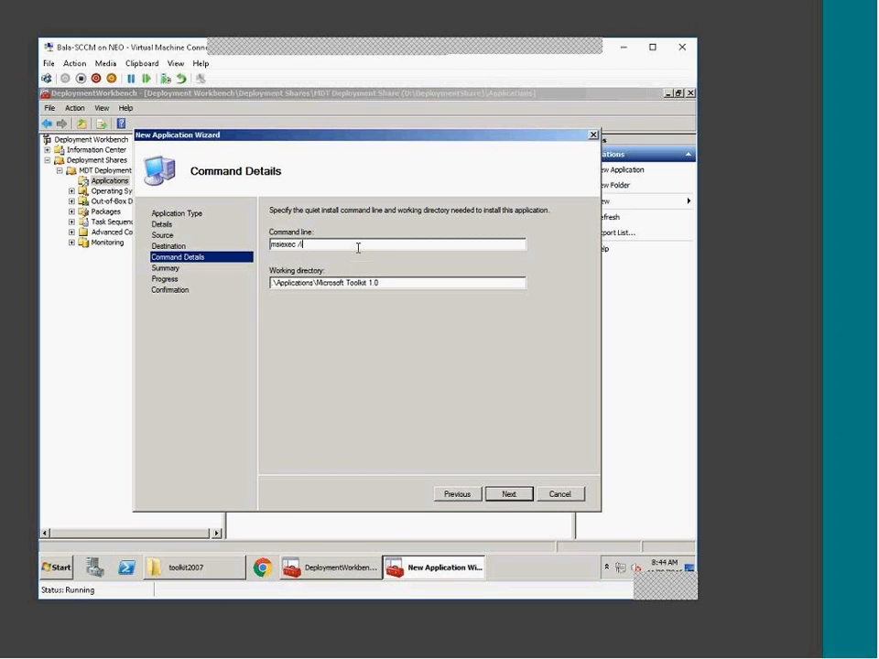
text(CcmTools.msi /q)
click(515, 496)
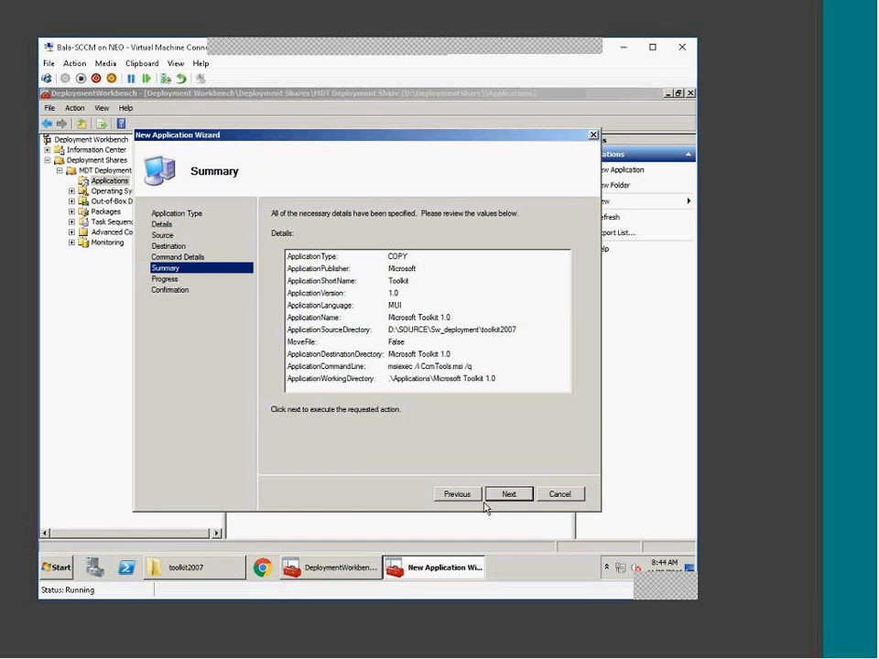
click(456, 494)
drag(271, 286, 381, 286)
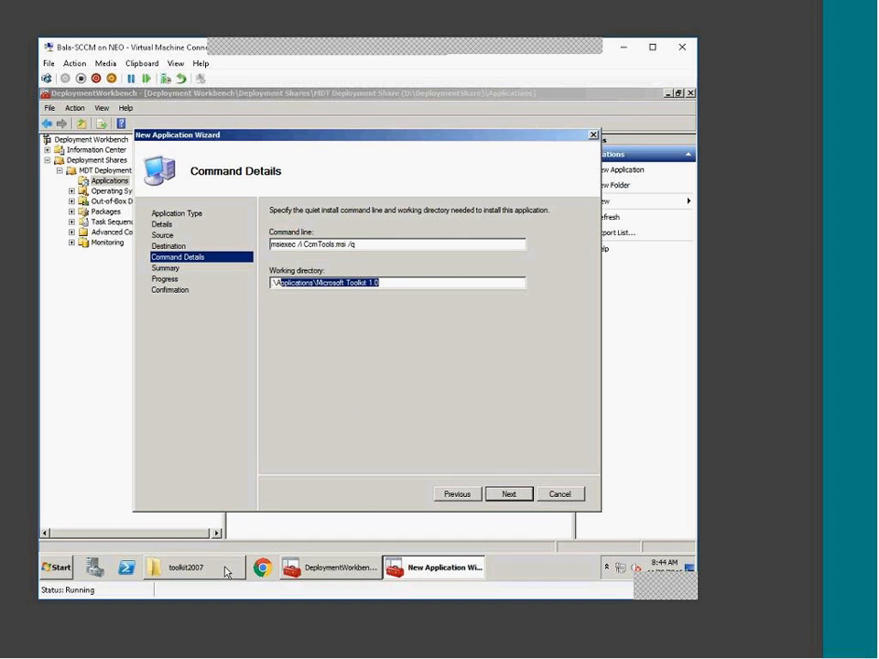
Check D:\DeploymentShare\Applications in Explorer, then complete the Microsoft Toolkit 1.0 import.
click(225, 569)
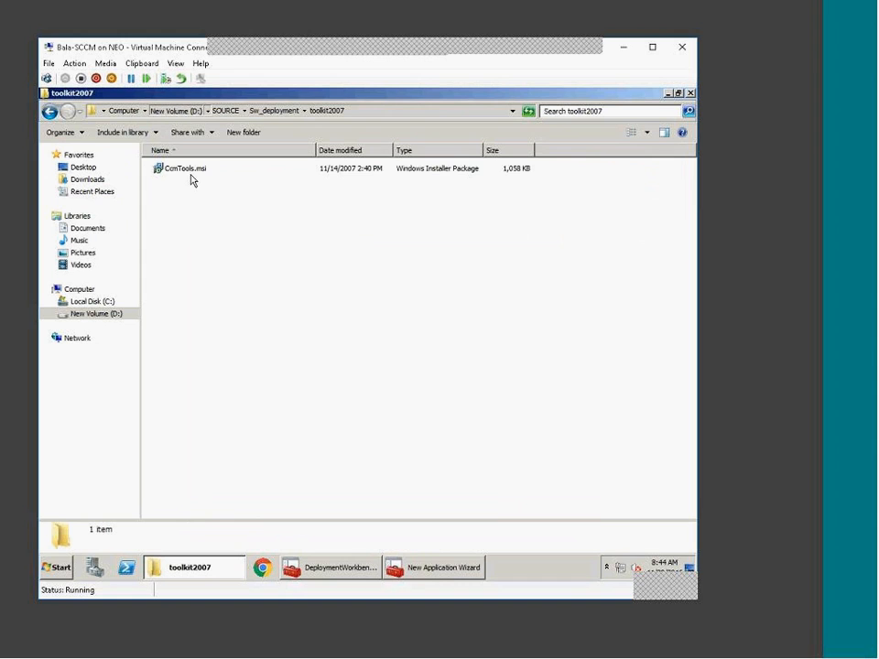
click(177, 112)
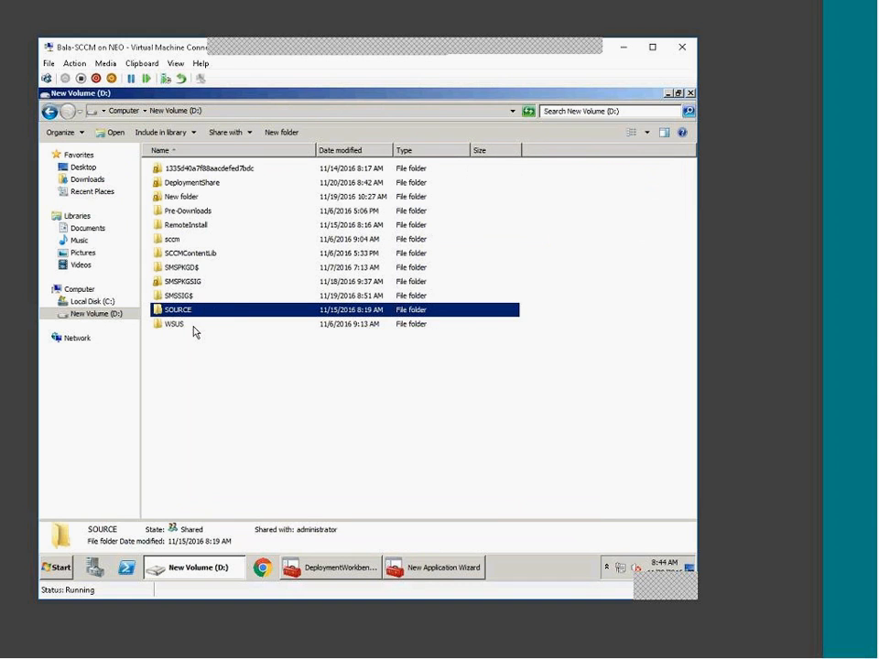
double_click(197, 183)
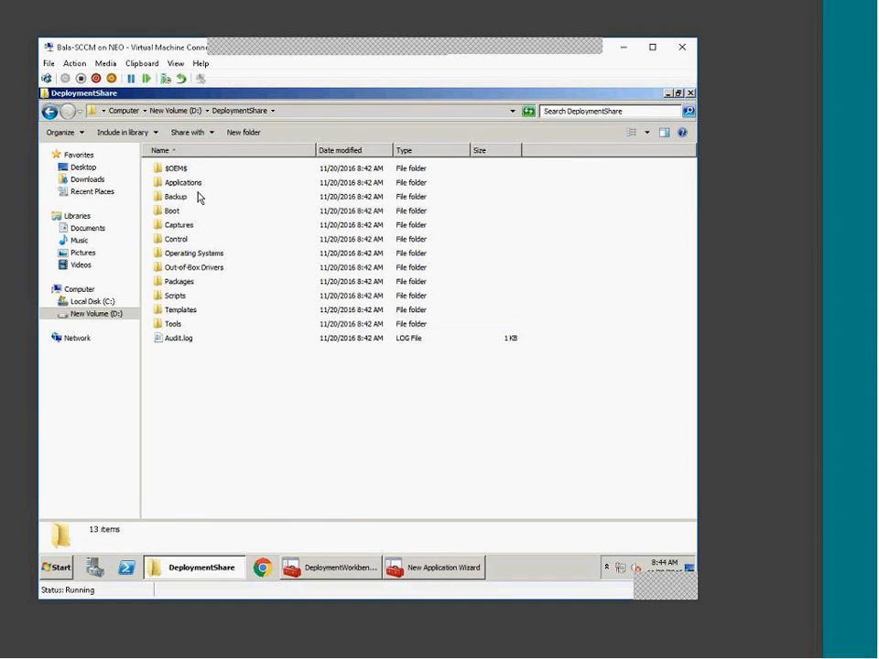
double_click(198, 183)
click(439, 567)
click(505, 495)
click(506, 497)
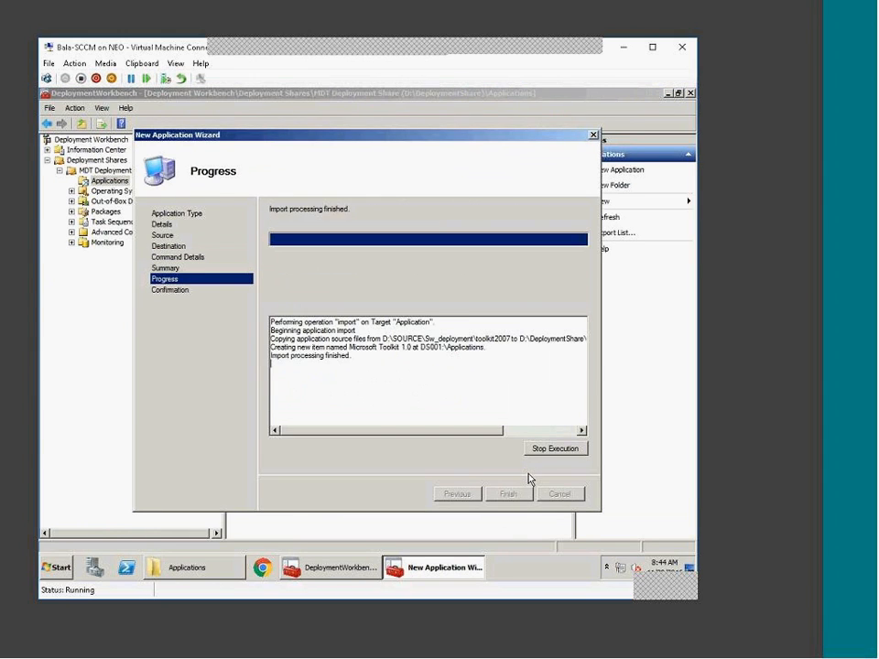
click(509, 495)
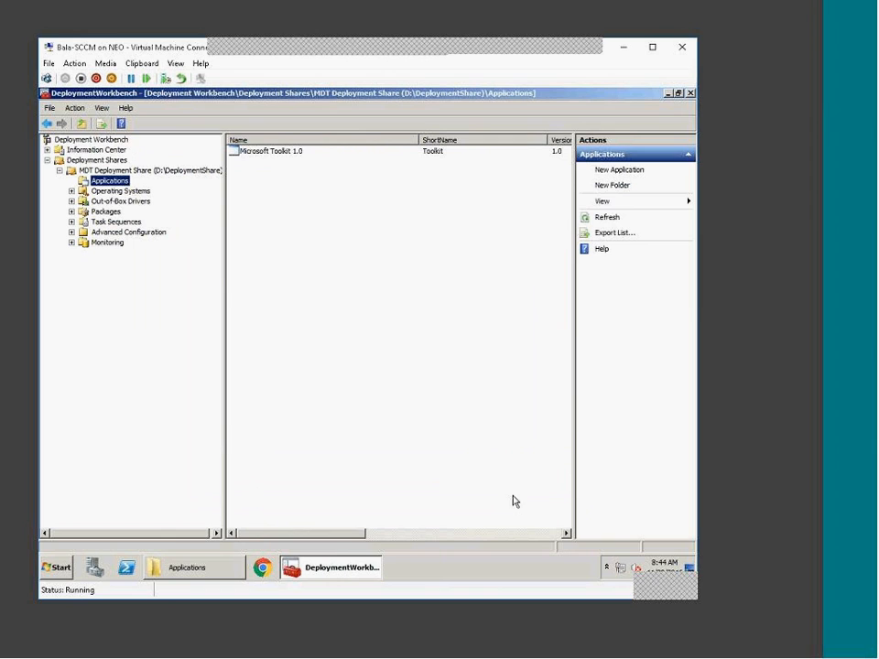
click(101, 193)
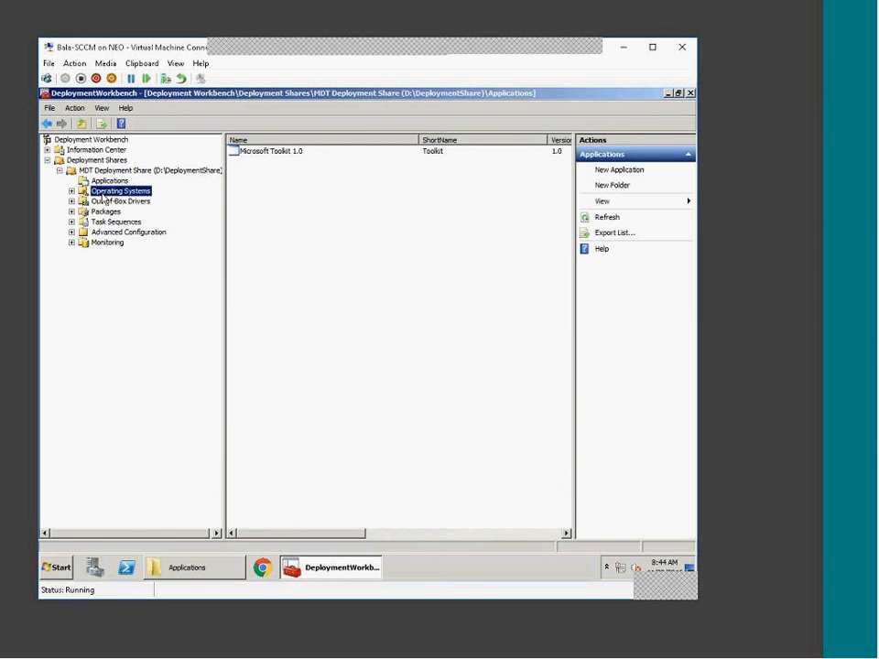
Start Import Operating System on Operating Systems and choose the Custom image file type.
right_click(102, 194)
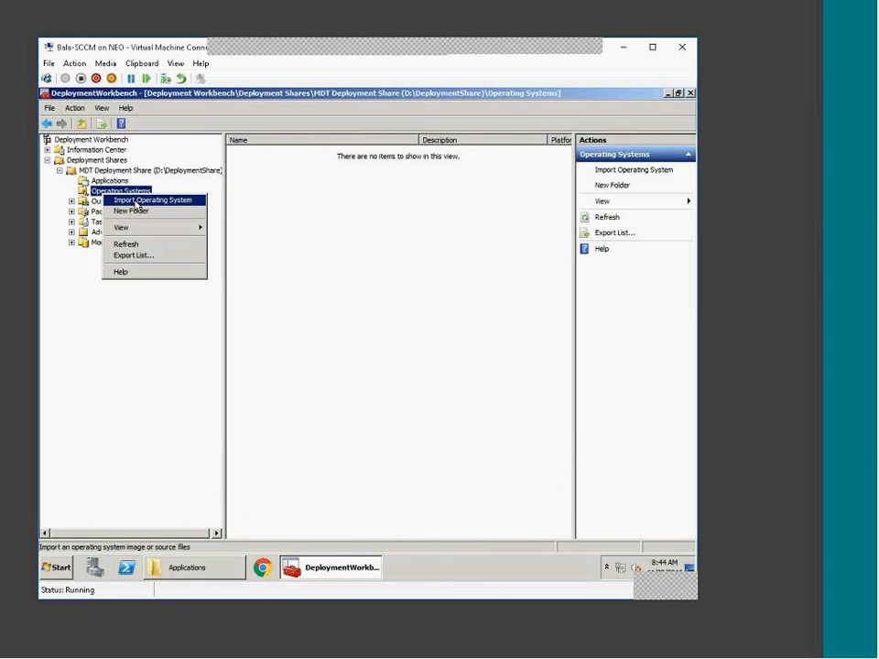
click(135, 201)
click(337, 285)
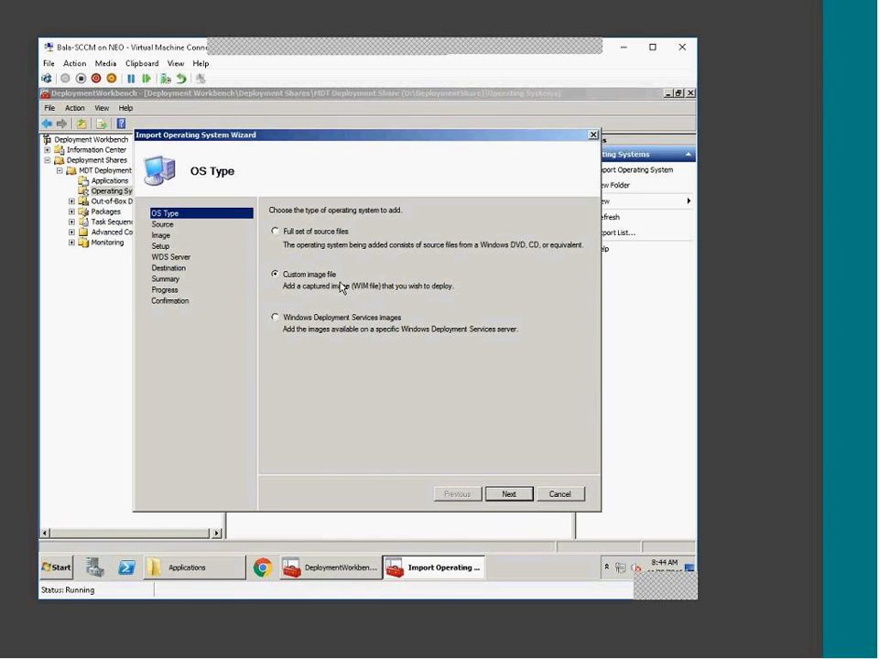
click(308, 280)
click(313, 236)
click(299, 278)
click(513, 495)
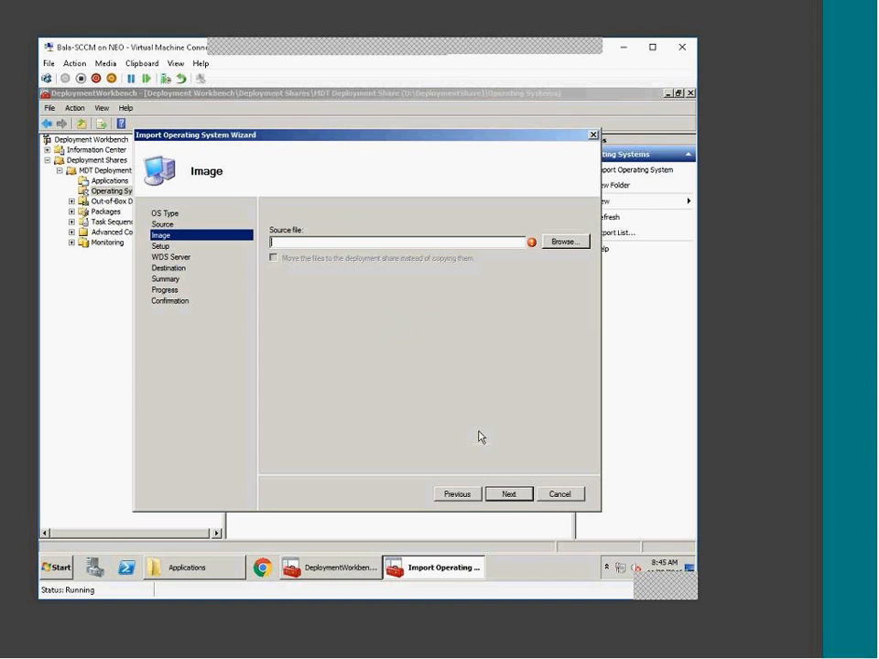
Pick 7X64win112016_BETA1.1.wim from D:\SOURCE\OSD\Win7_WIM_beta as the source image.
click(564, 242)
click(200, 372)
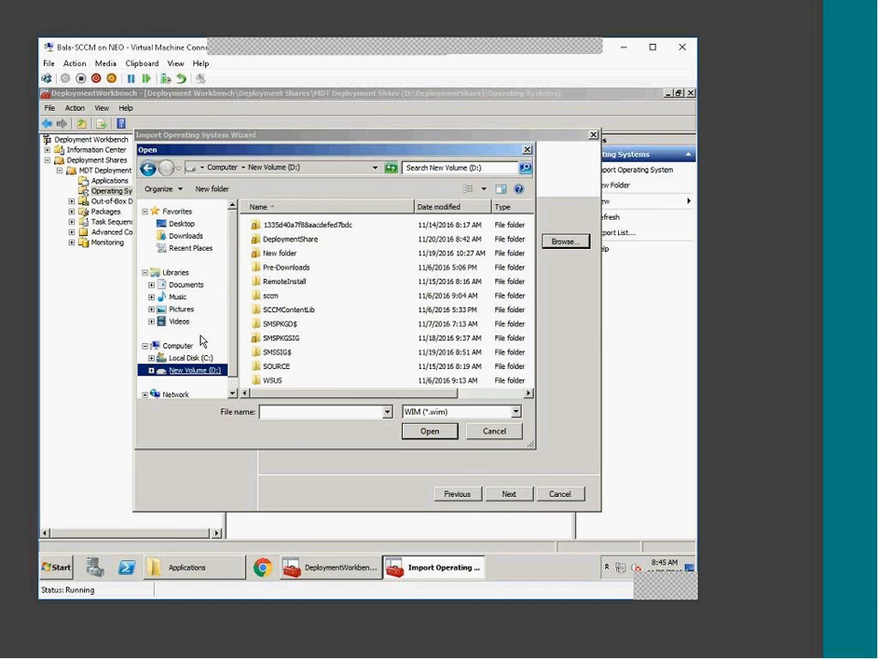
click(278, 367)
double_click(279, 368)
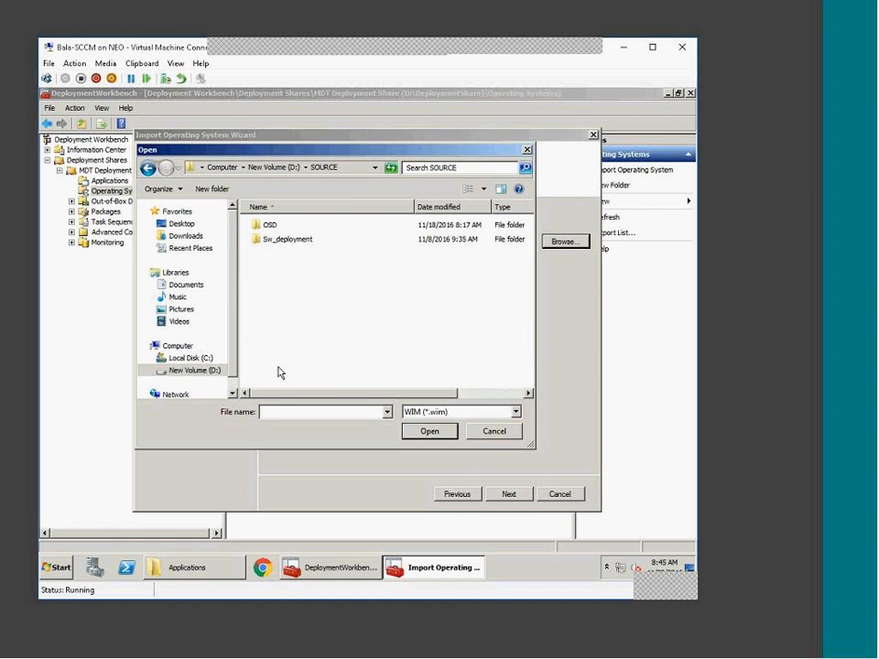
click(273, 228)
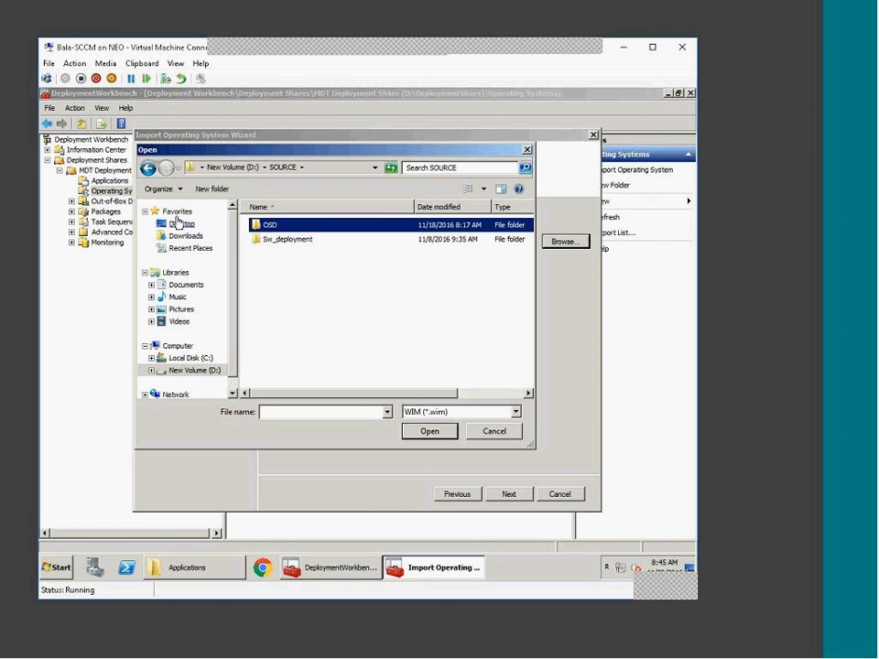
double_click(273, 229)
click(276, 242)
double_click(275, 240)
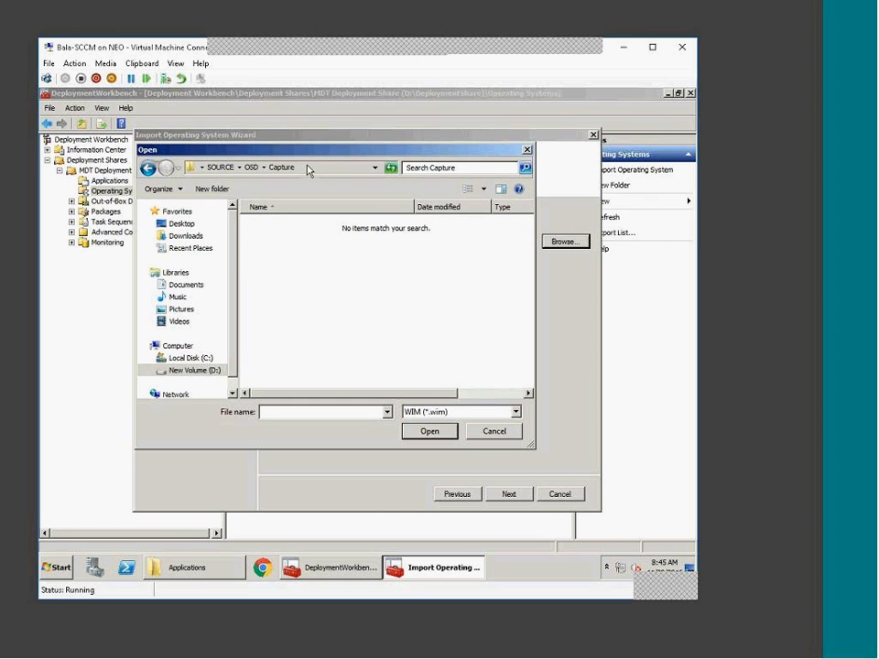
click(253, 166)
click(312, 268)
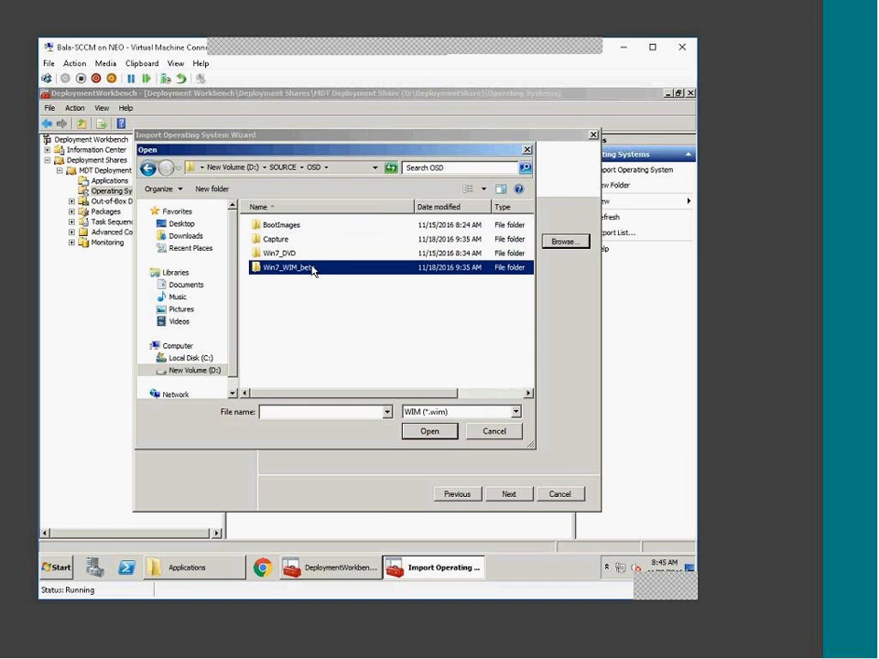
double_click(312, 268)
double_click(302, 239)
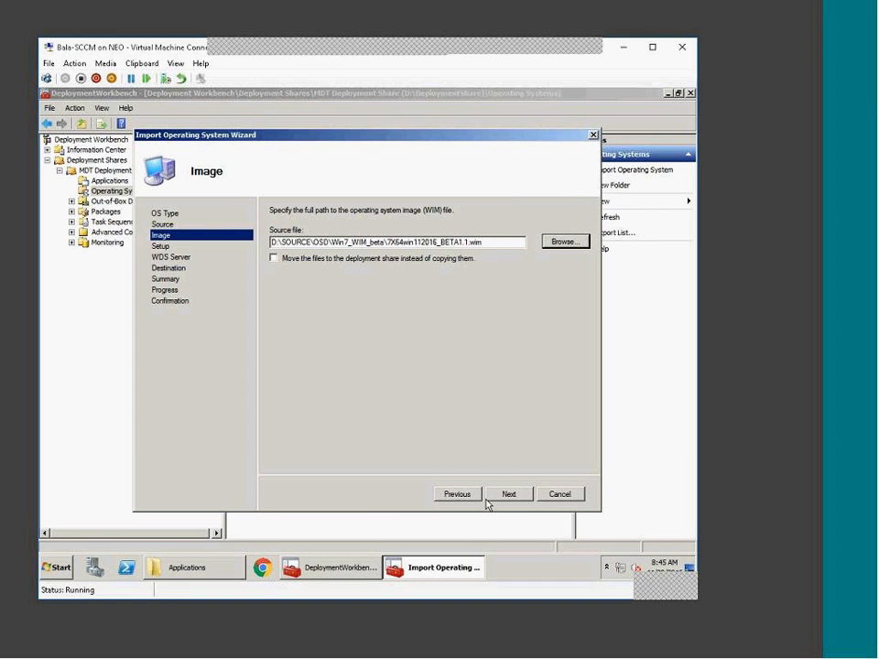
Accept the remaining wizard pages and start copying 7X64win112016_BETA1.1.wim into Operating Systems.
click(515, 496)
click(453, 493)
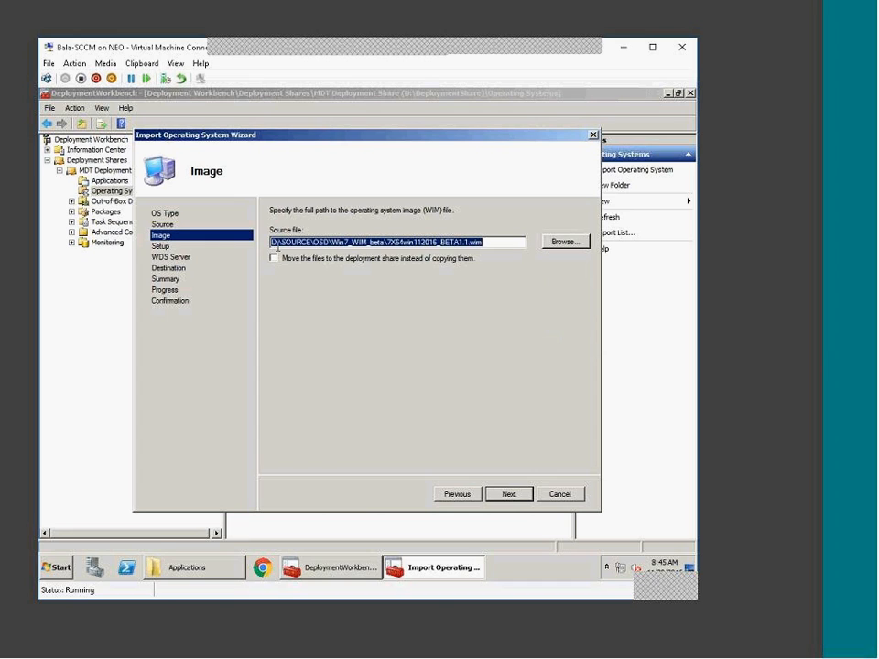
click(510, 497)
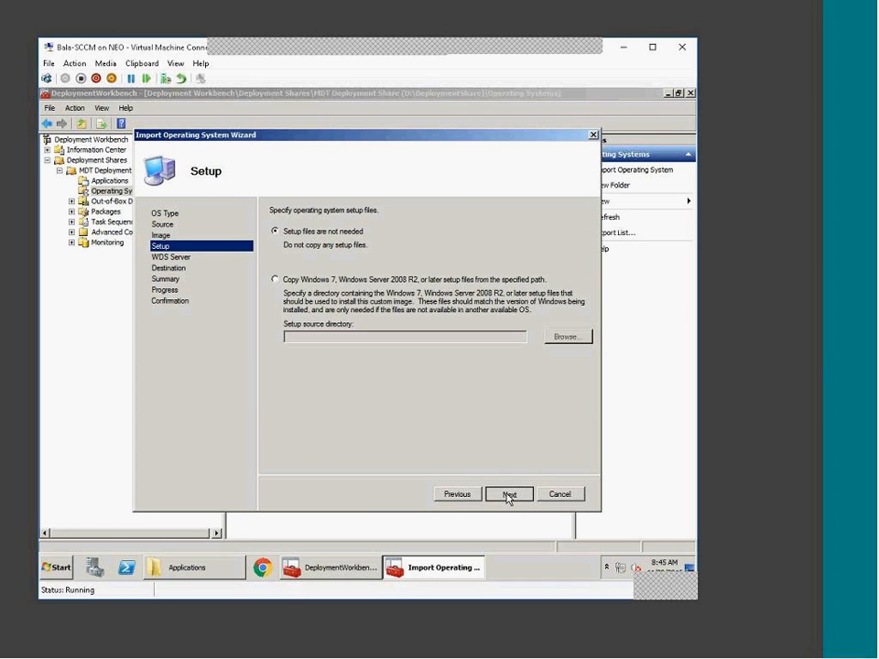
click(510, 496)
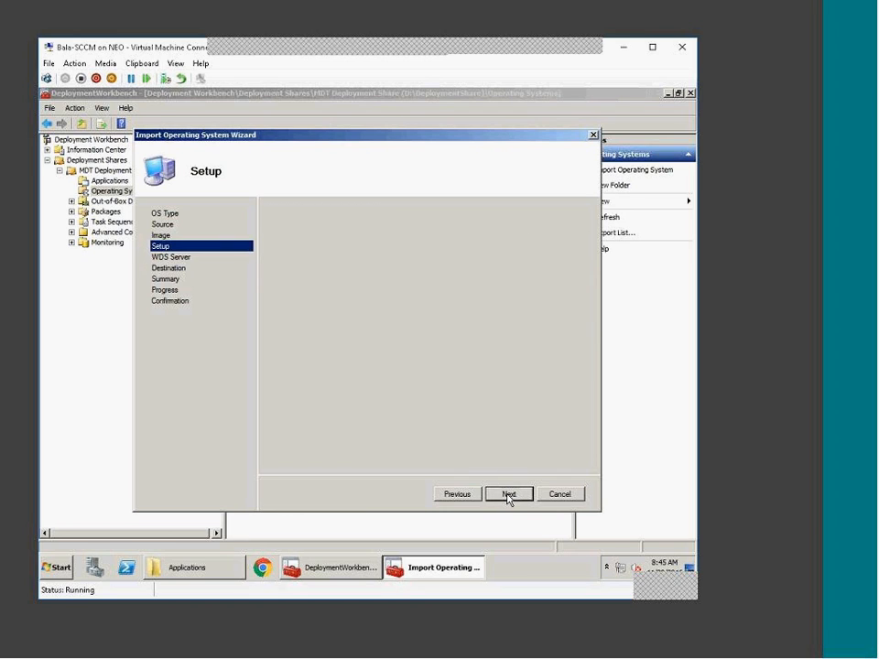
click(508, 495)
click(509, 495)
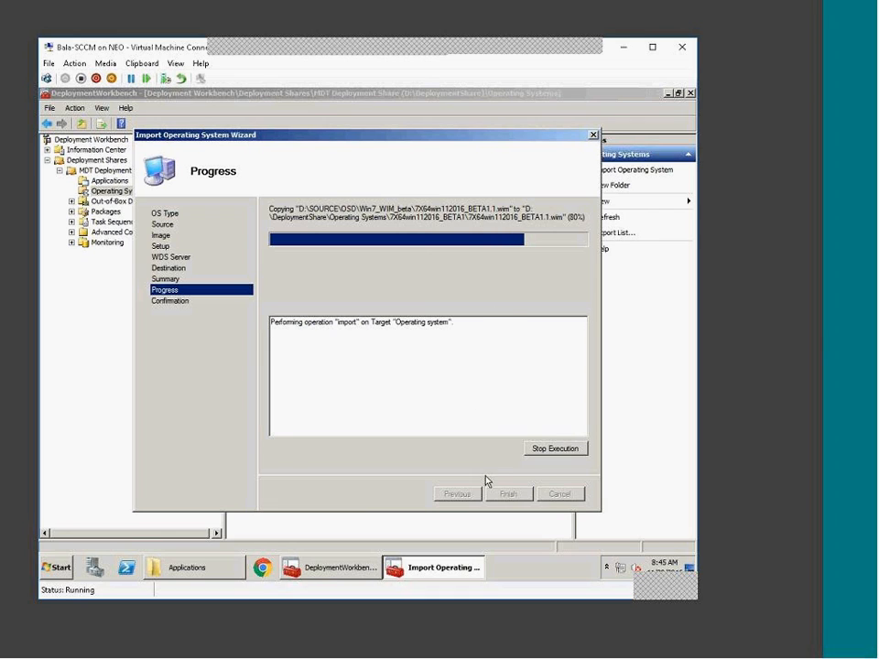
click(203, 575)
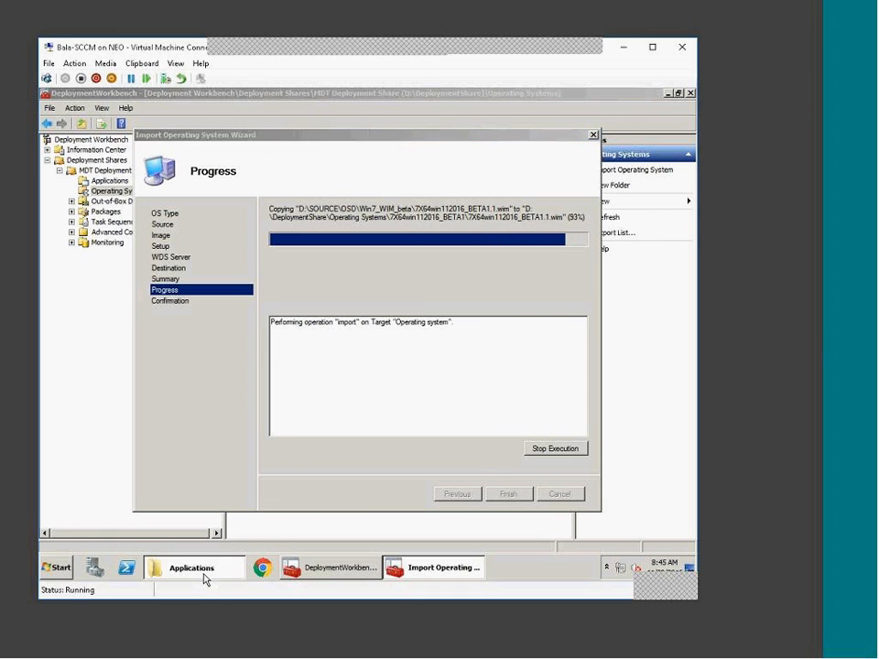
Browse Applications\Microsoft Toolkit 1.0 and the DeploymentShare folders, inspecting the Packages folder.
double_click(203, 170)
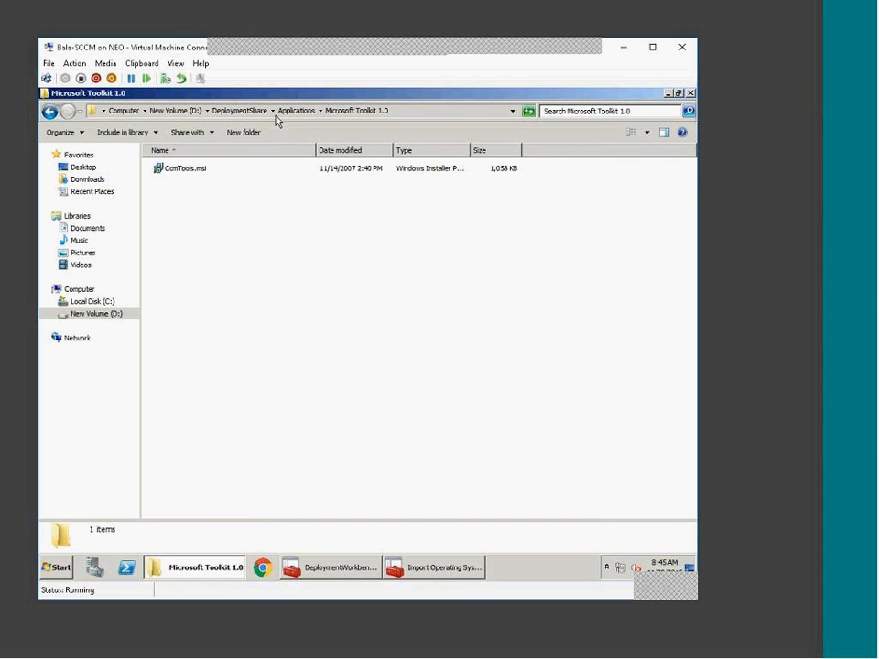
click(277, 111)
click(253, 111)
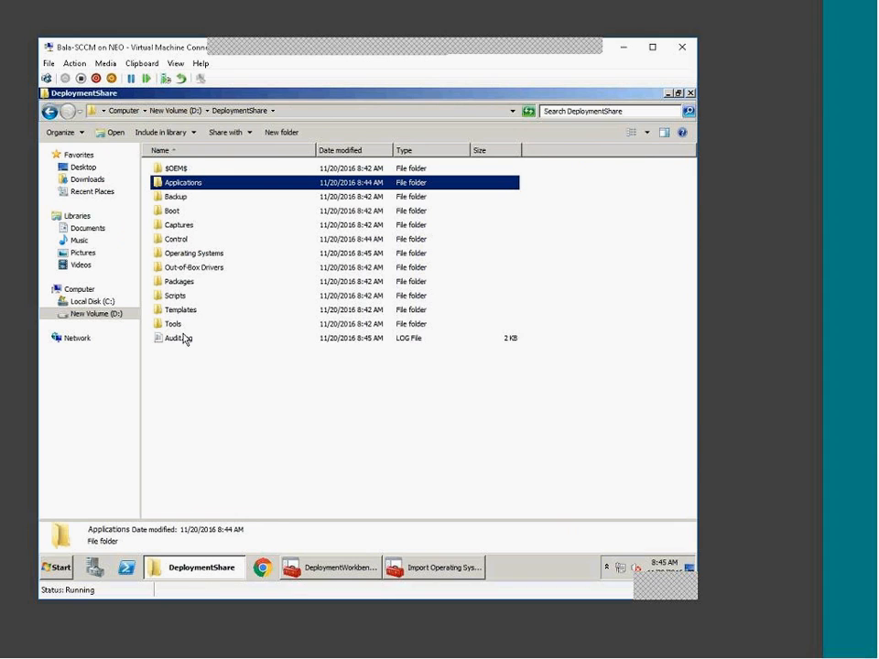
click(177, 284)
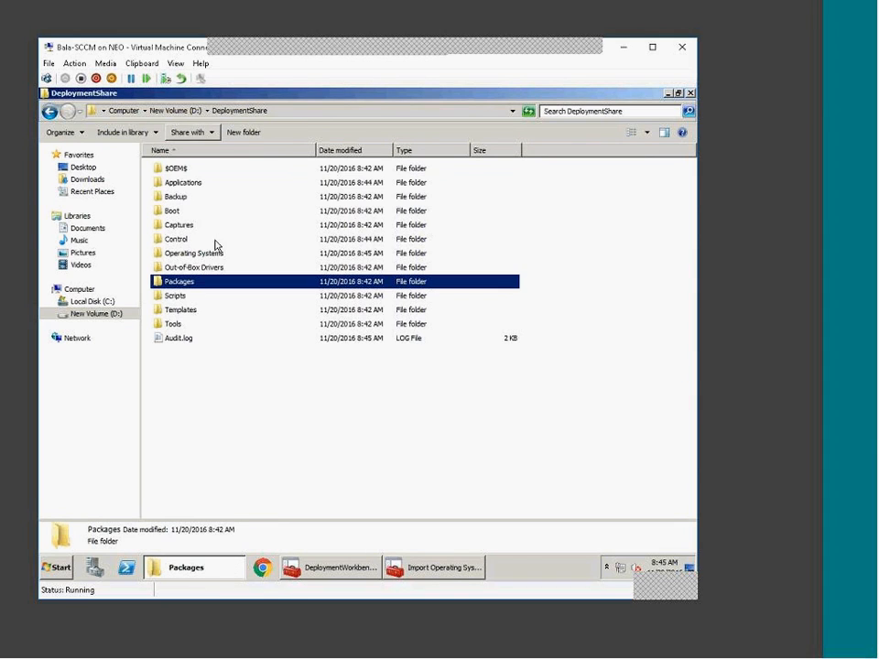
click(245, 471)
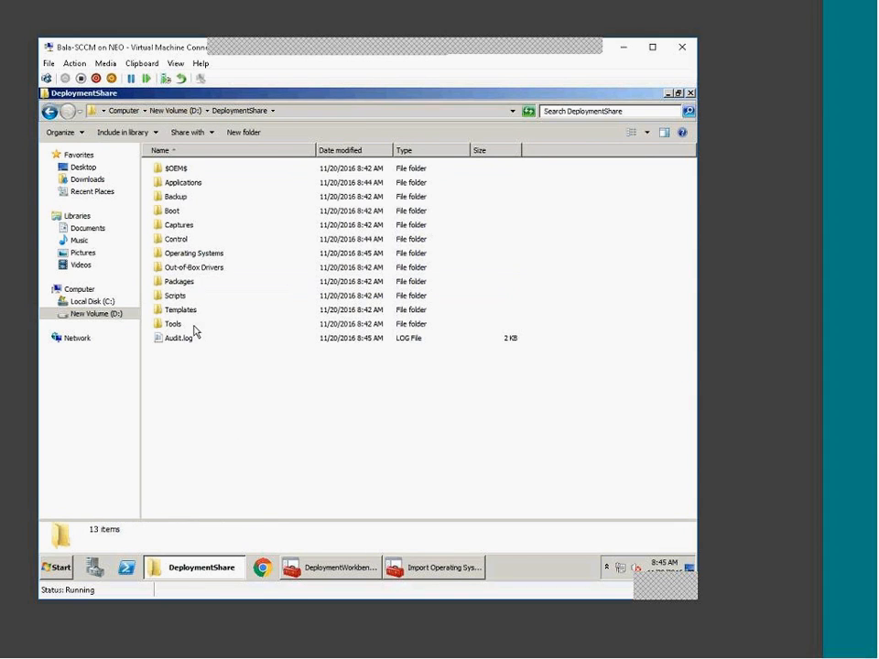
Finish the completed operating system import and refresh the Operating Systems list.
click(435, 567)
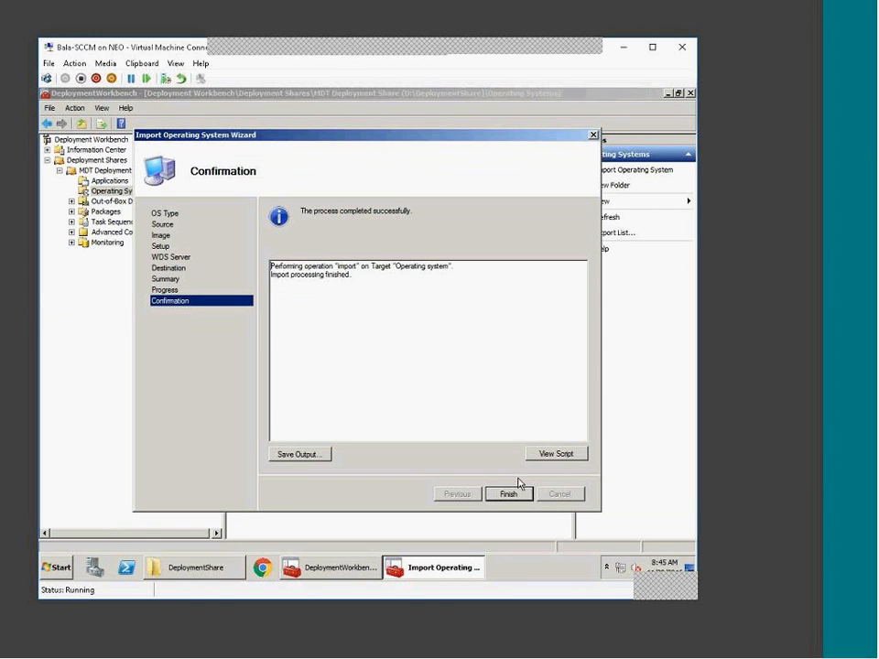
click(513, 494)
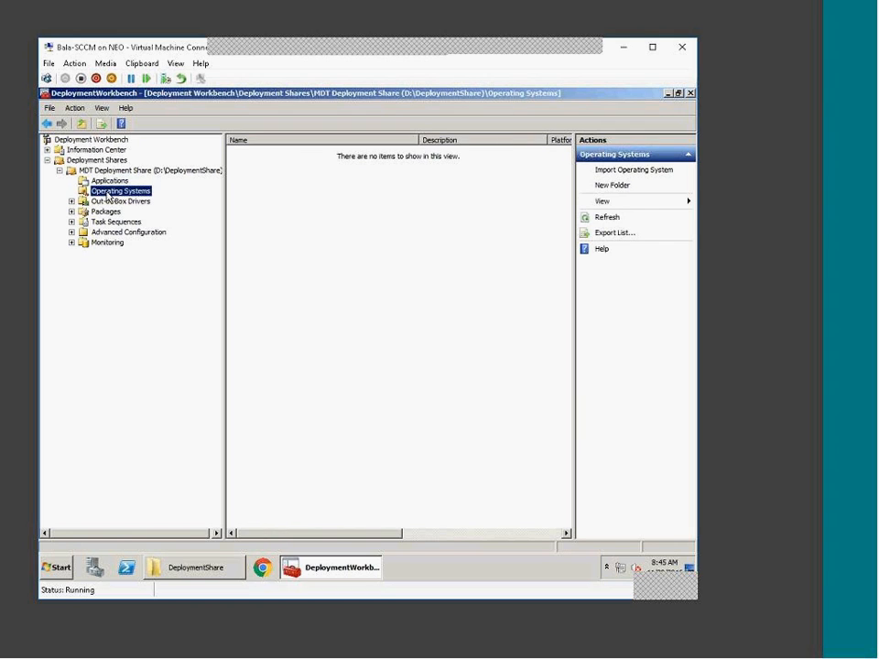
right_click(108, 196)
click(142, 243)
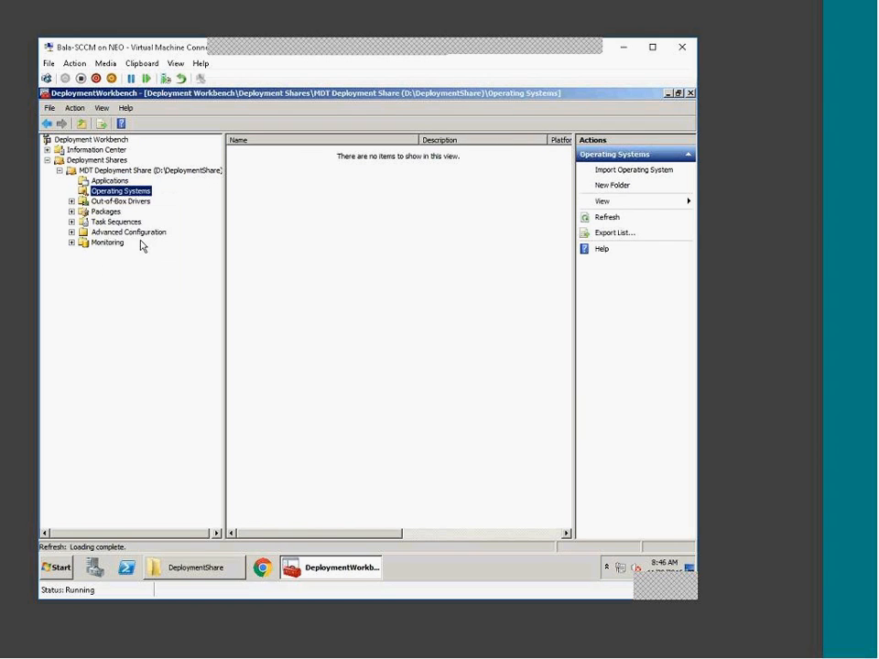
Check the Drivers, Packages, Task Sequences and Advanced Configuration nodes, then reselect Operating Systems.
click(91, 202)
click(103, 213)
click(112, 224)
click(116, 235)
click(107, 193)
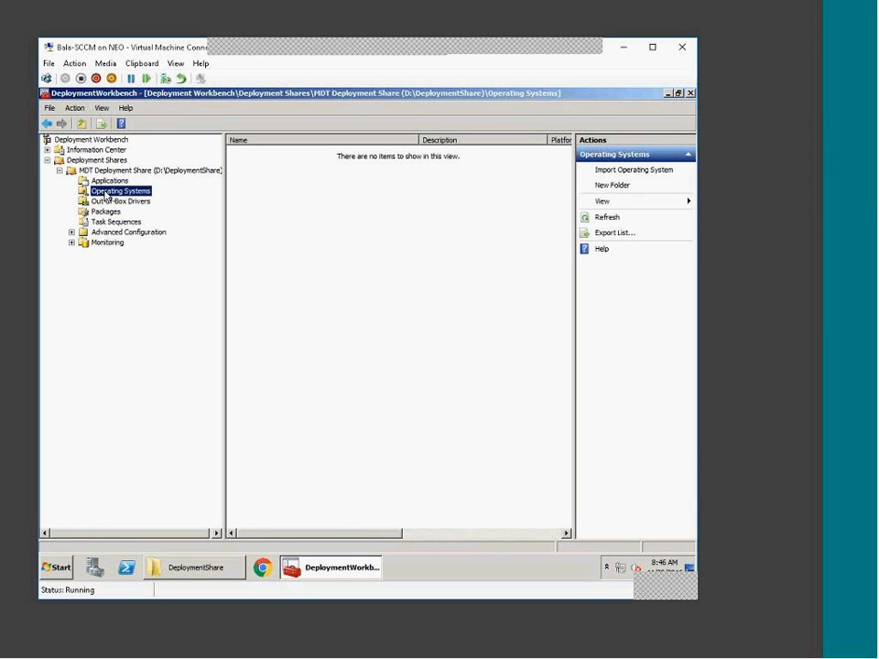
right_click(107, 194)
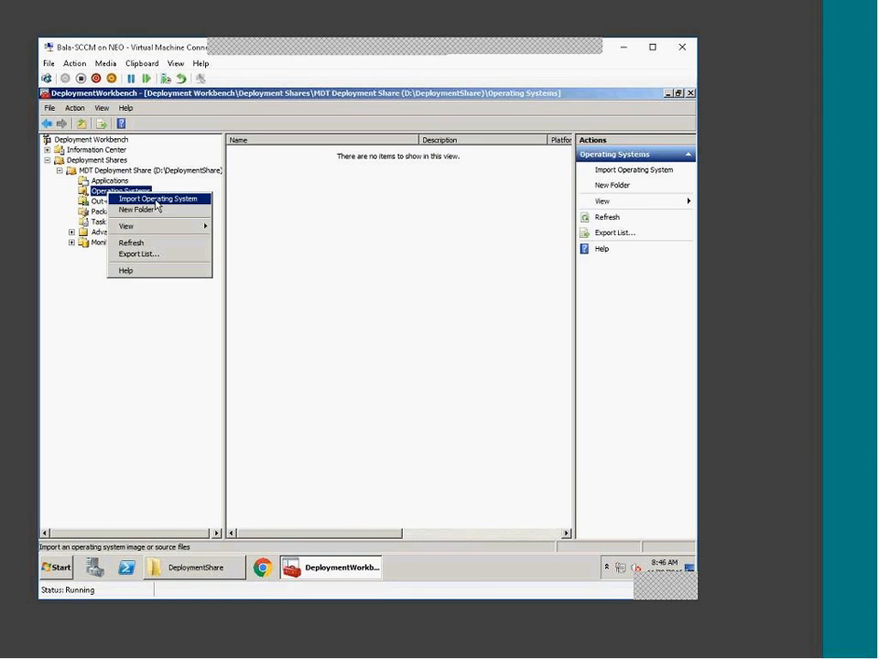
click(156, 200)
key(Down)
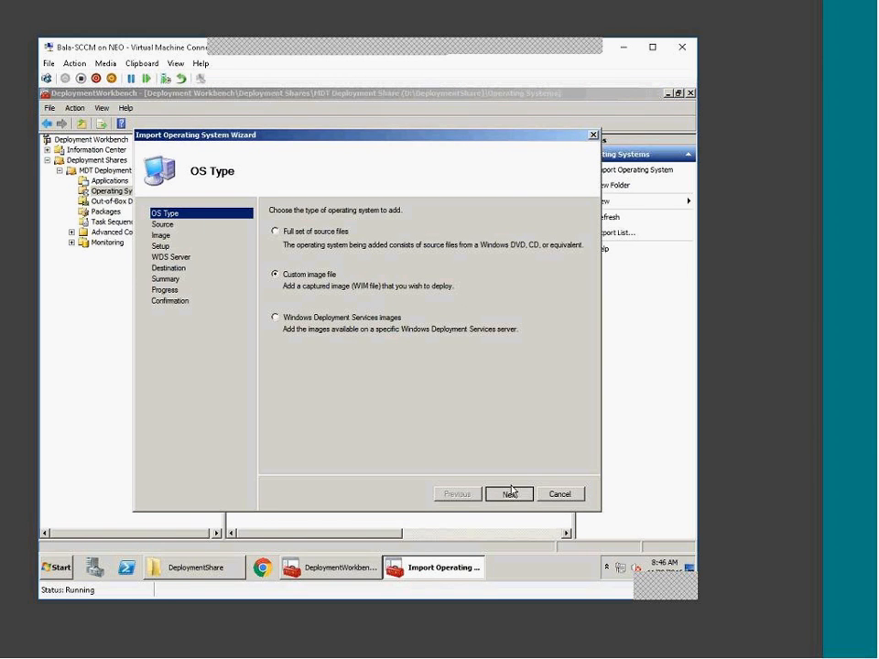
click(512, 492)
click(565, 245)
click(316, 240)
click(429, 430)
click(509, 493)
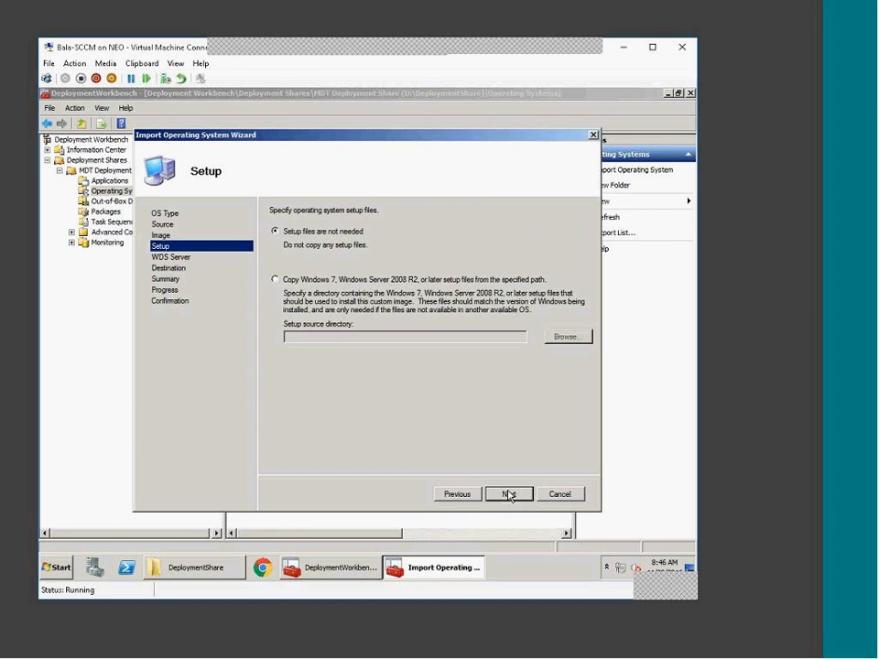
click(509, 494)
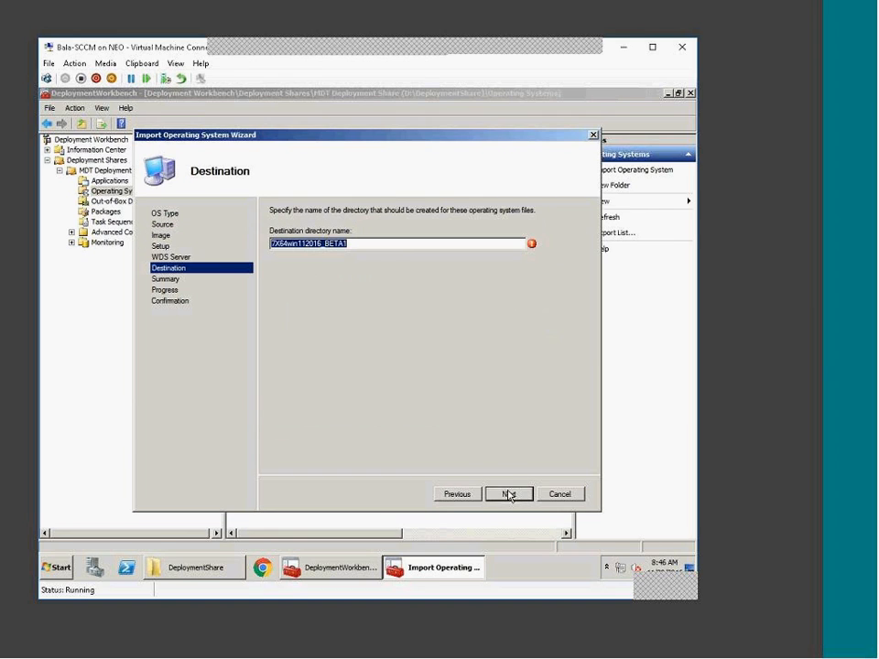
click(562, 494)
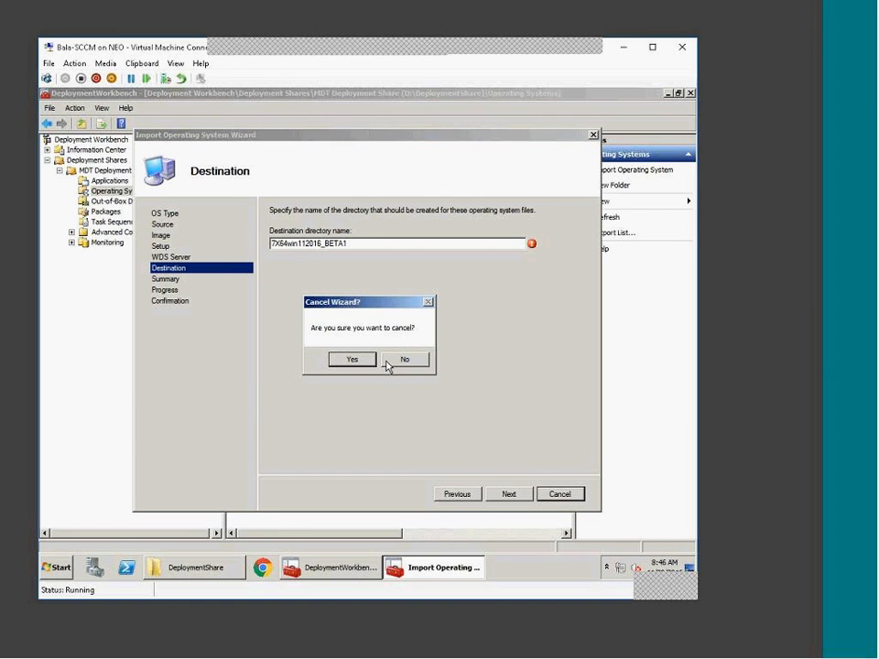
click(353, 360)
click(404, 360)
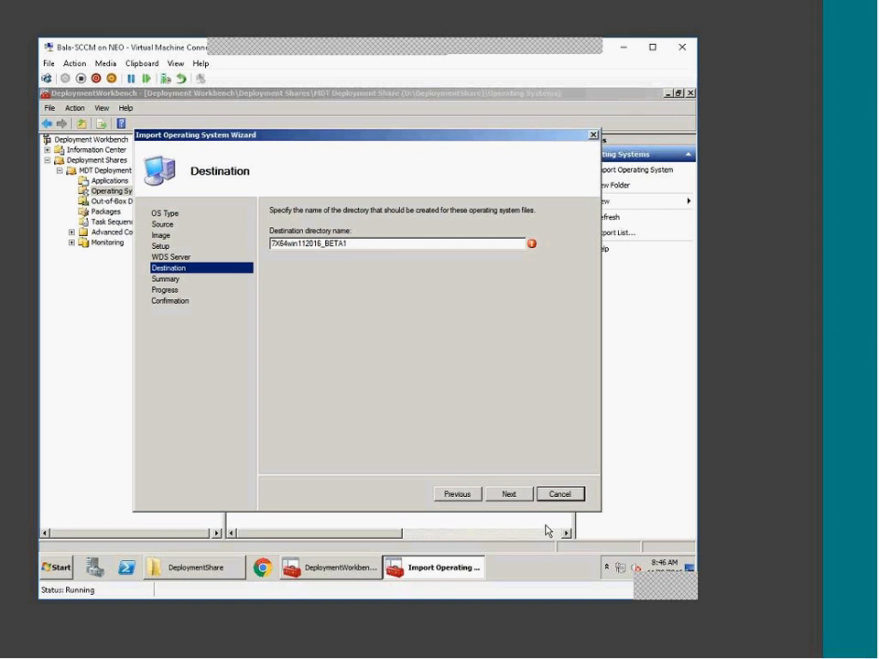
click(560, 494)
click(351, 361)
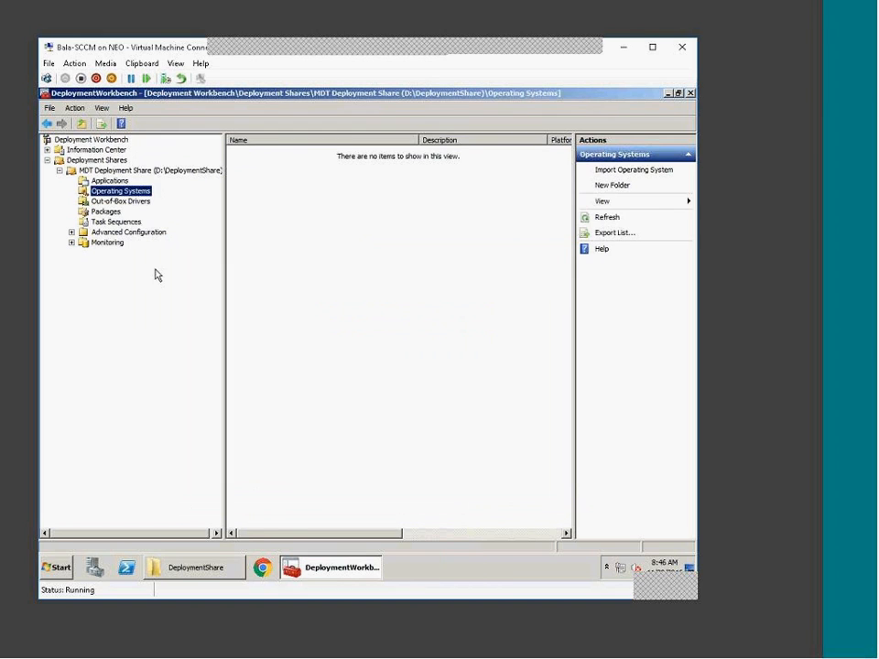
click(114, 172)
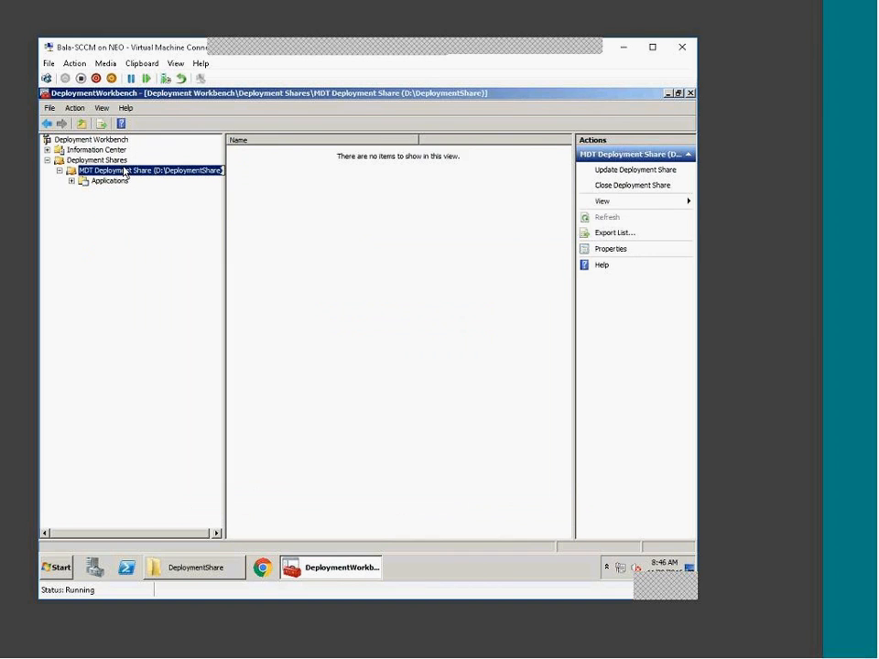
click(114, 190)
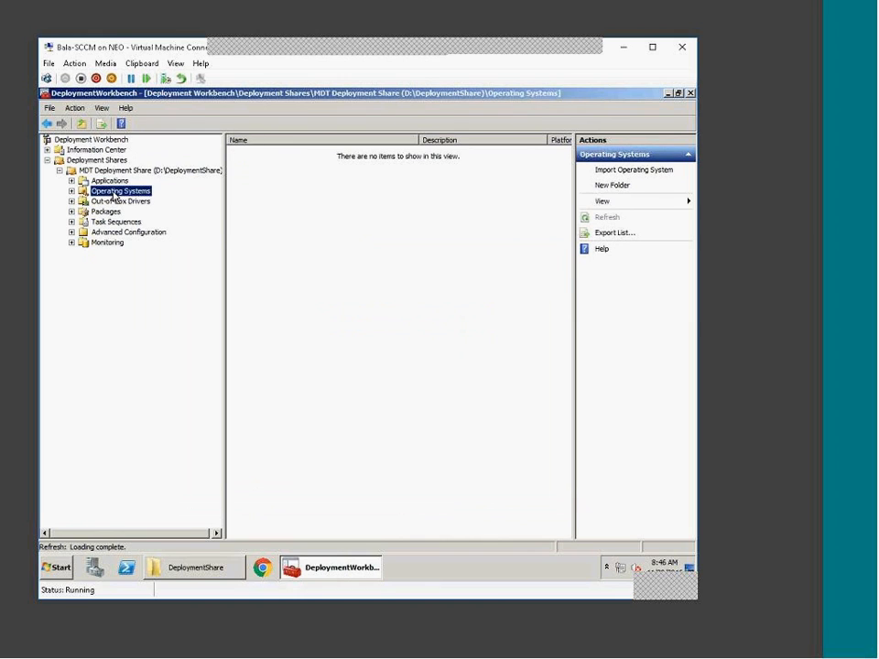
right_click(114, 192)
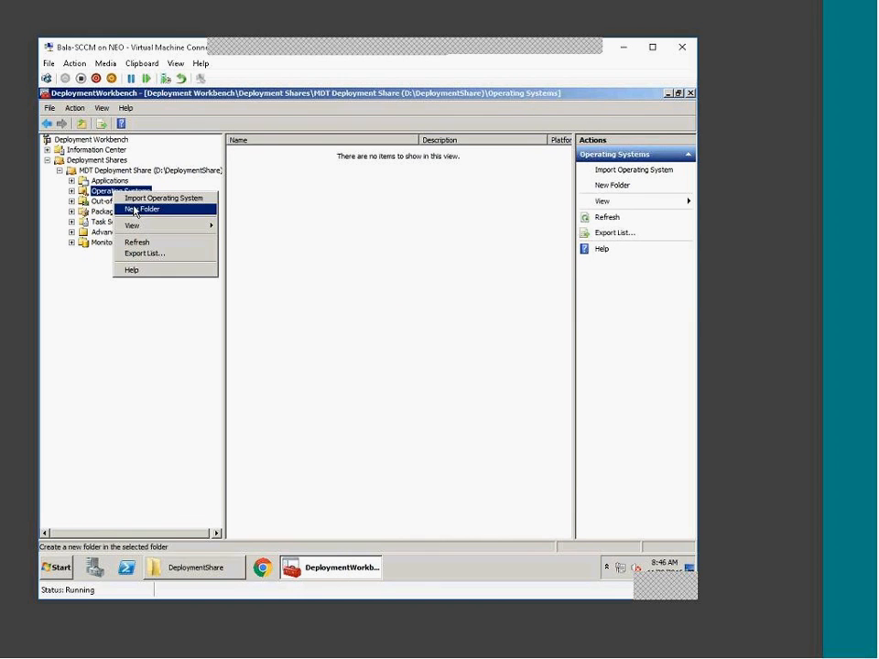
click(153, 198)
click(308, 275)
click(507, 495)
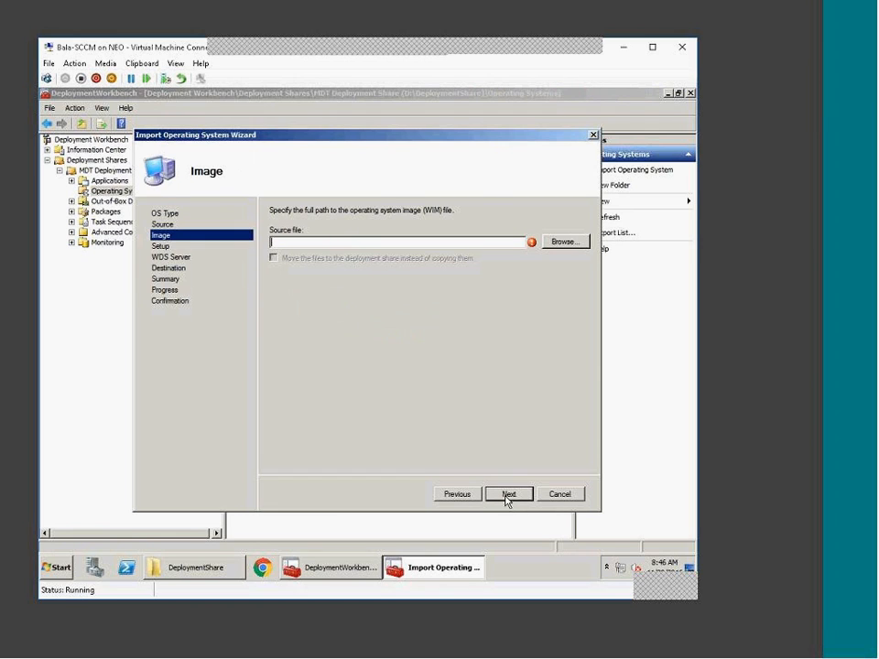
click(566, 243)
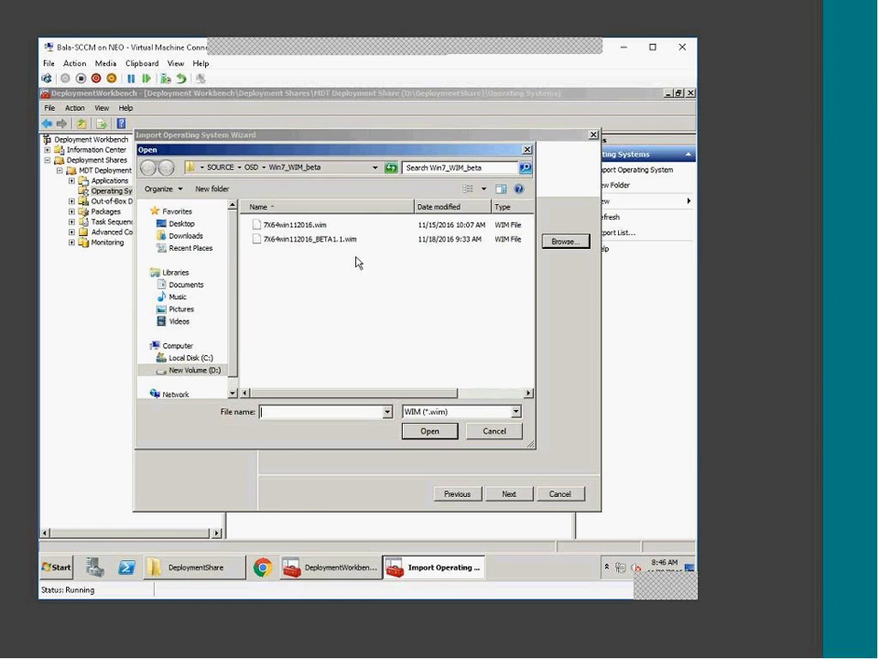
key(Escape)
key(Escape)
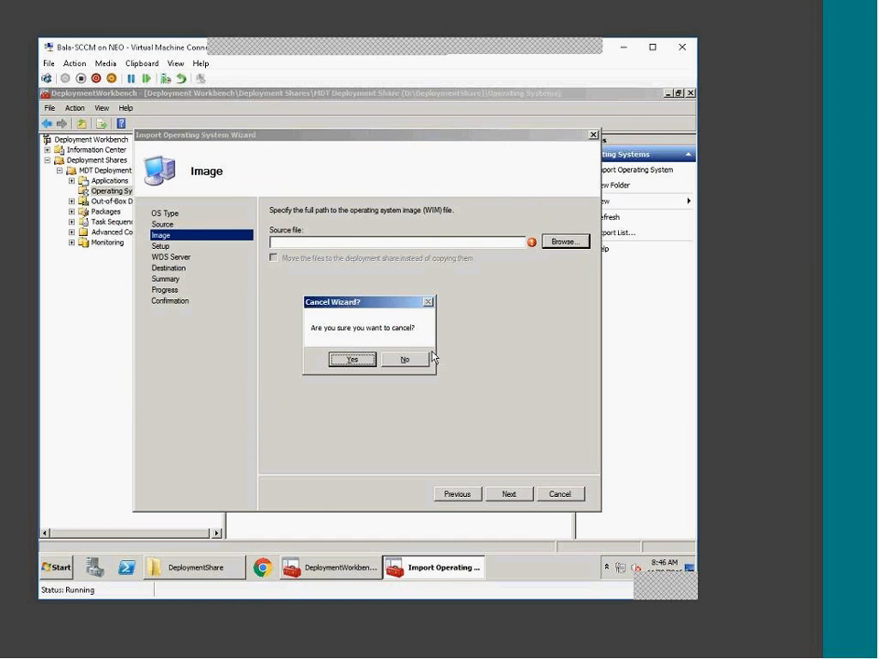
click(352, 359)
double_click(85, 213)
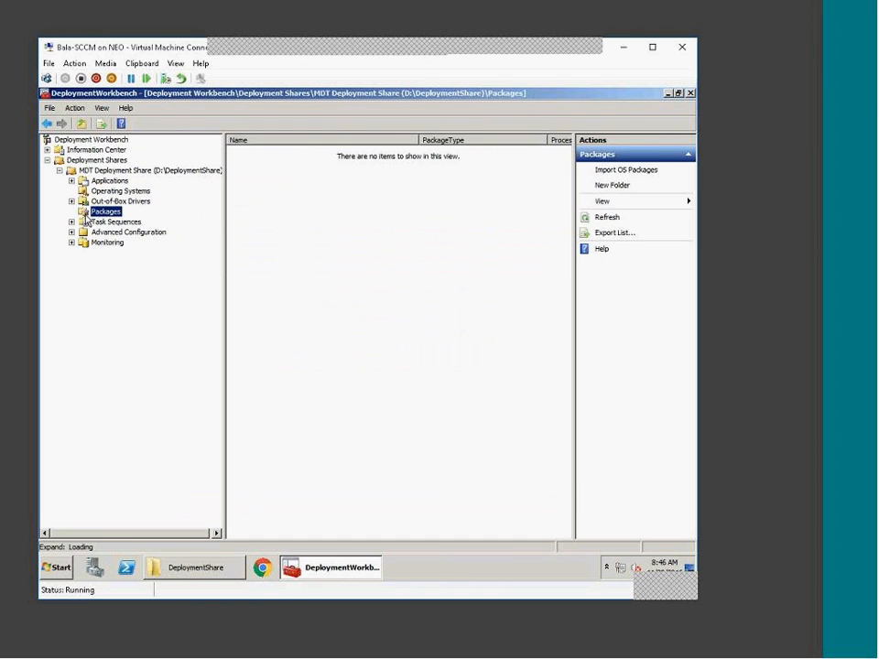
click(131, 201)
click(135, 191)
click(125, 223)
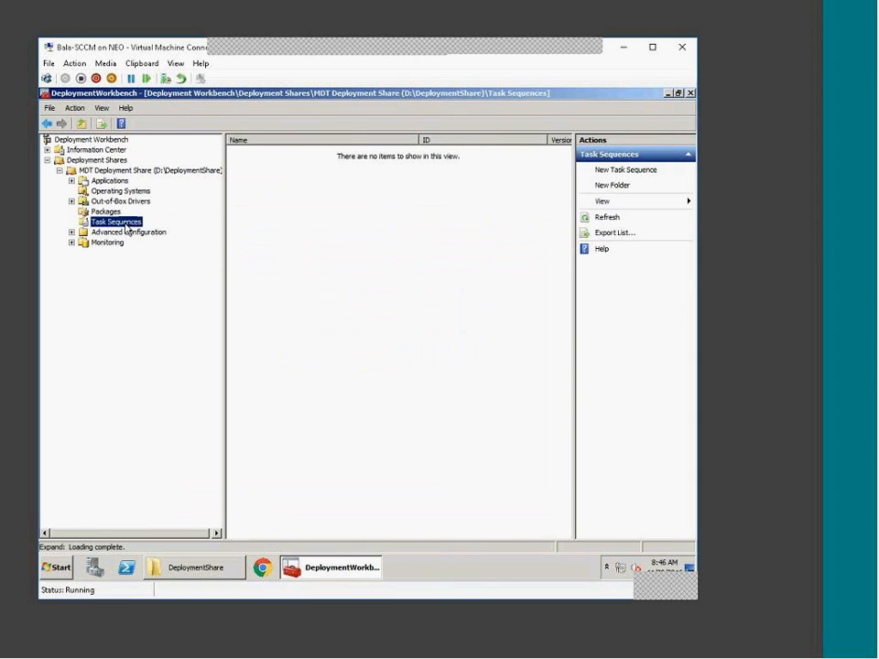
right_click(116, 192)
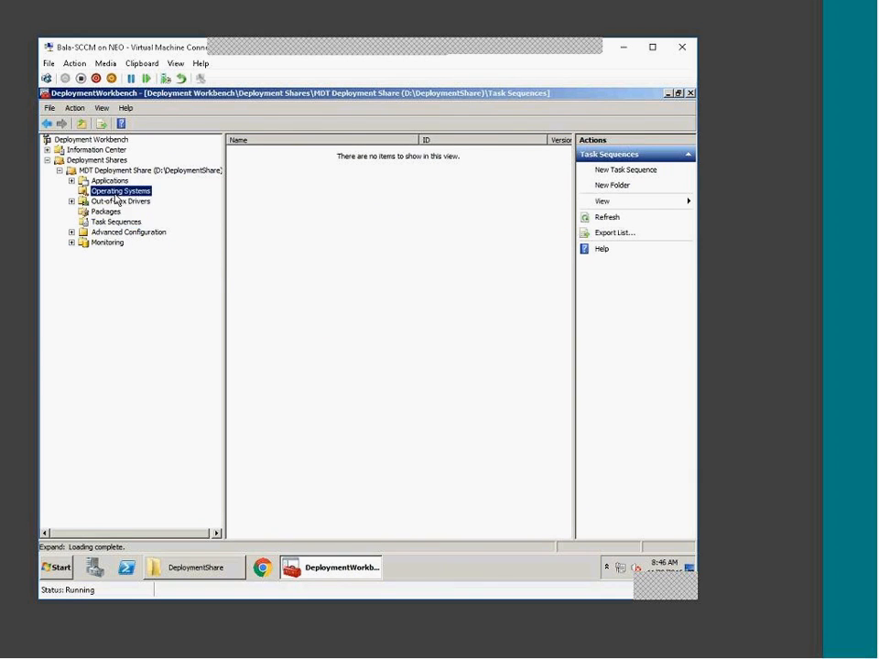
Start a custom image import using 7X64win112016.wim as the source file.
click(143, 203)
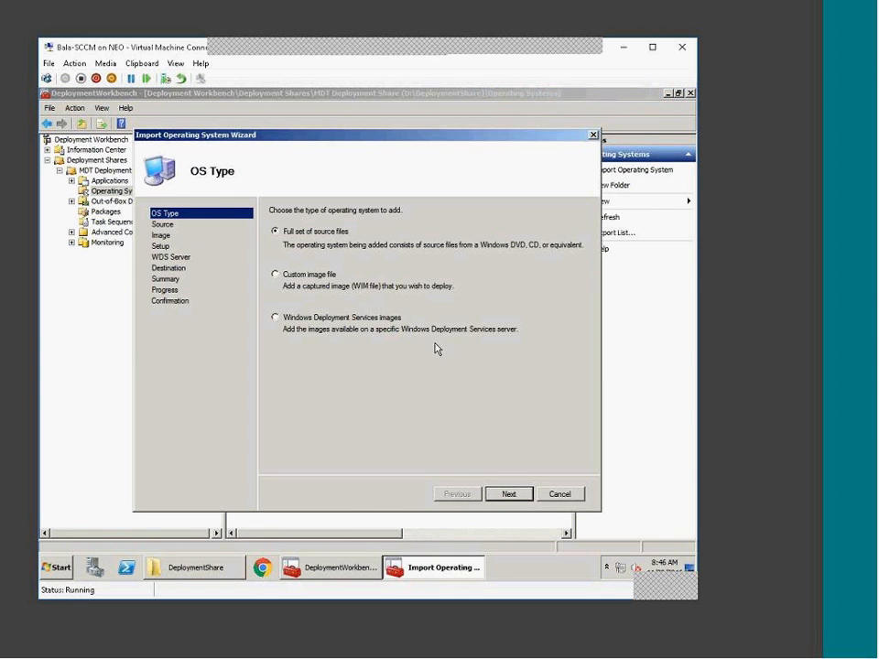
click(327, 280)
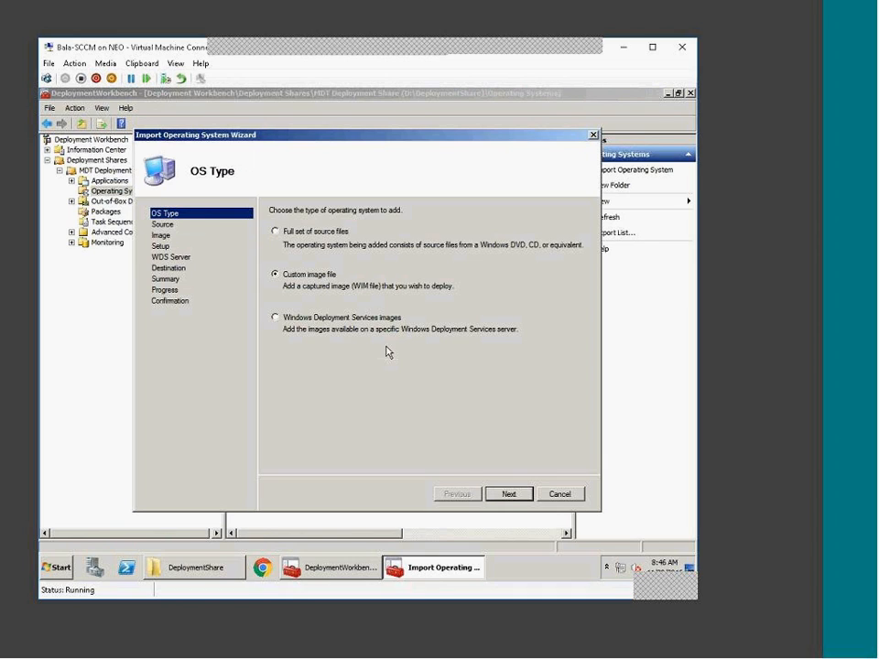
click(508, 493)
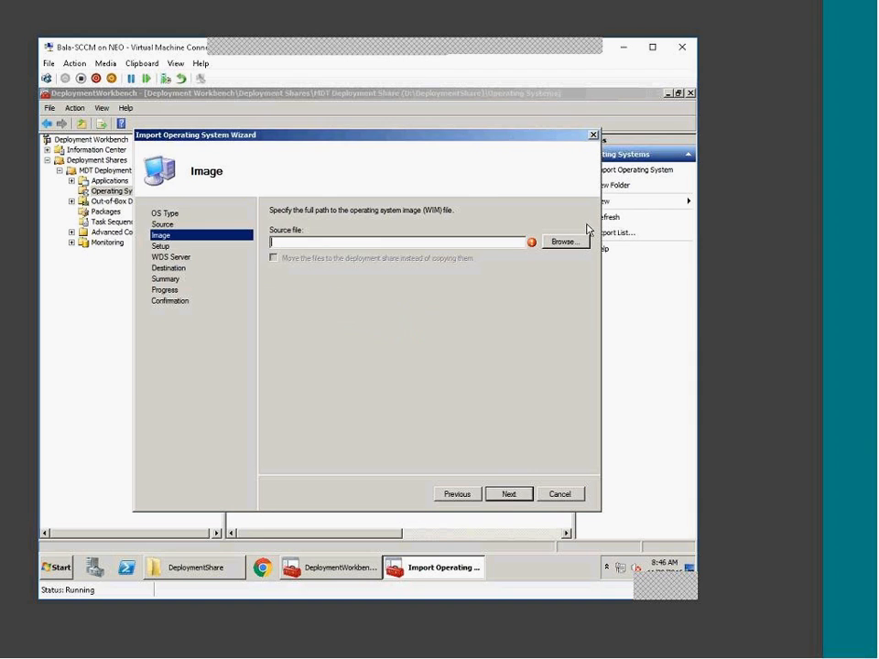
click(568, 241)
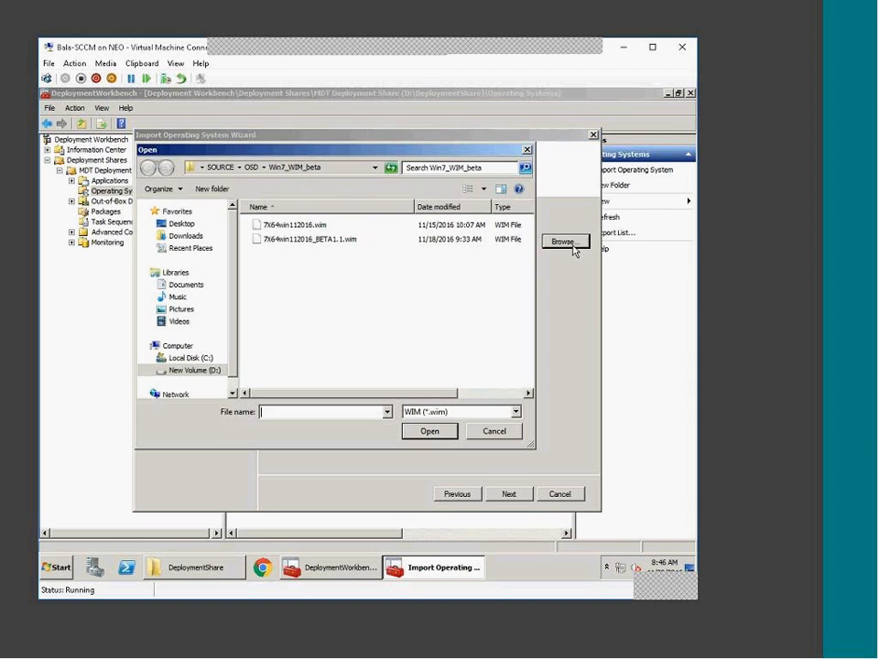
double_click(285, 239)
click(516, 495)
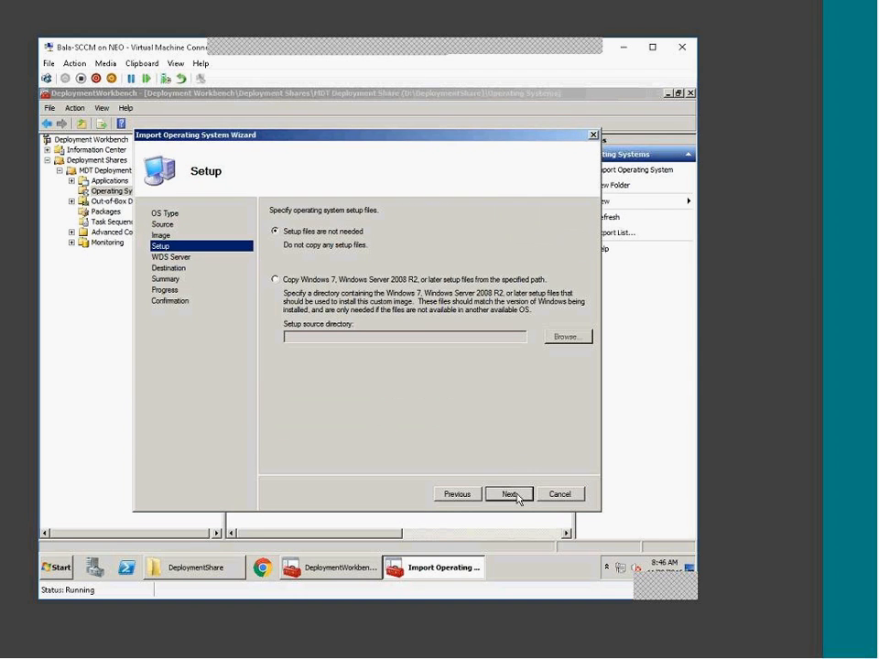
Import without setup files into destination 7X64win112016, then bring the DeploymentShare folder forward.
click(509, 494)
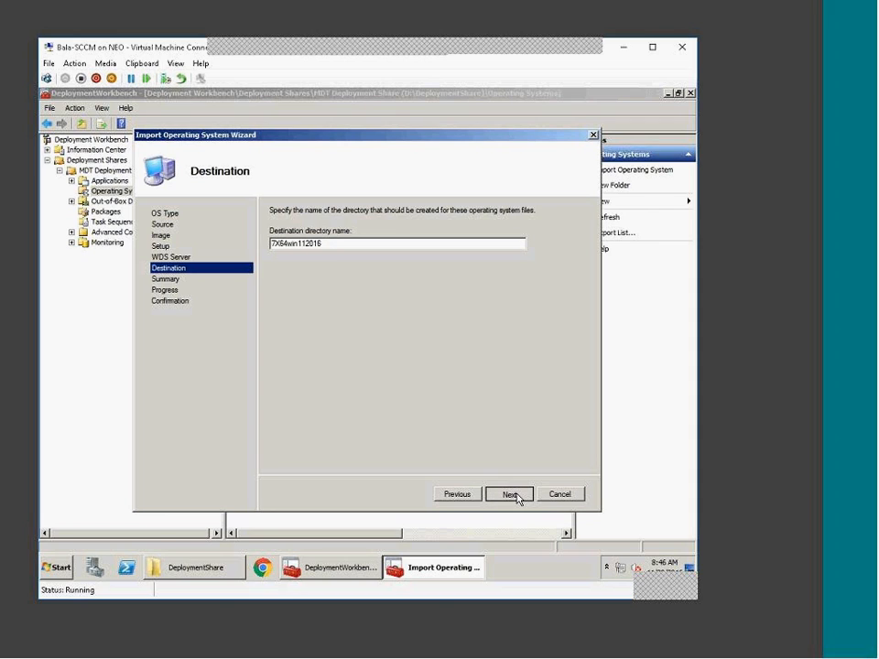
double_click(328, 244)
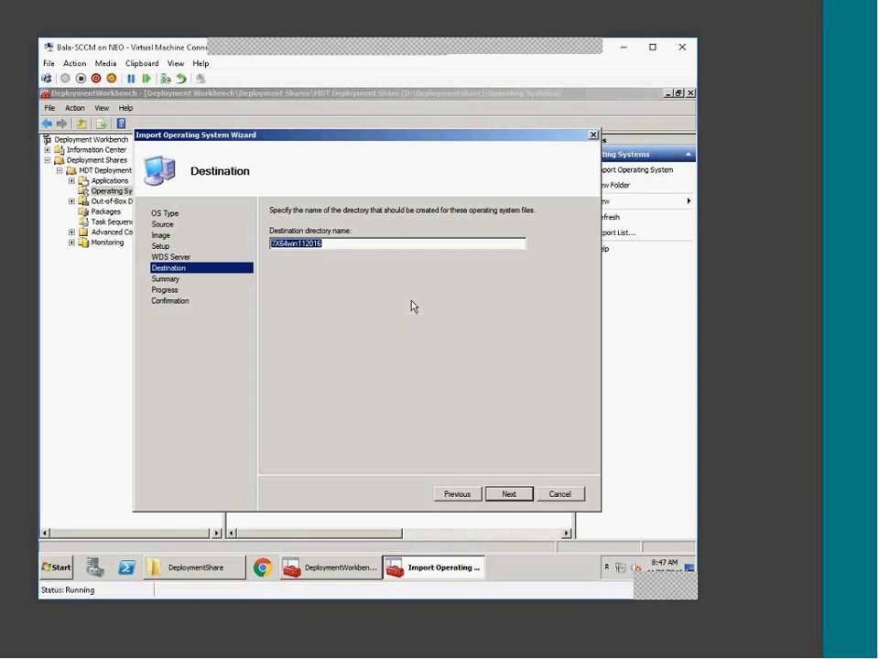
click(515, 498)
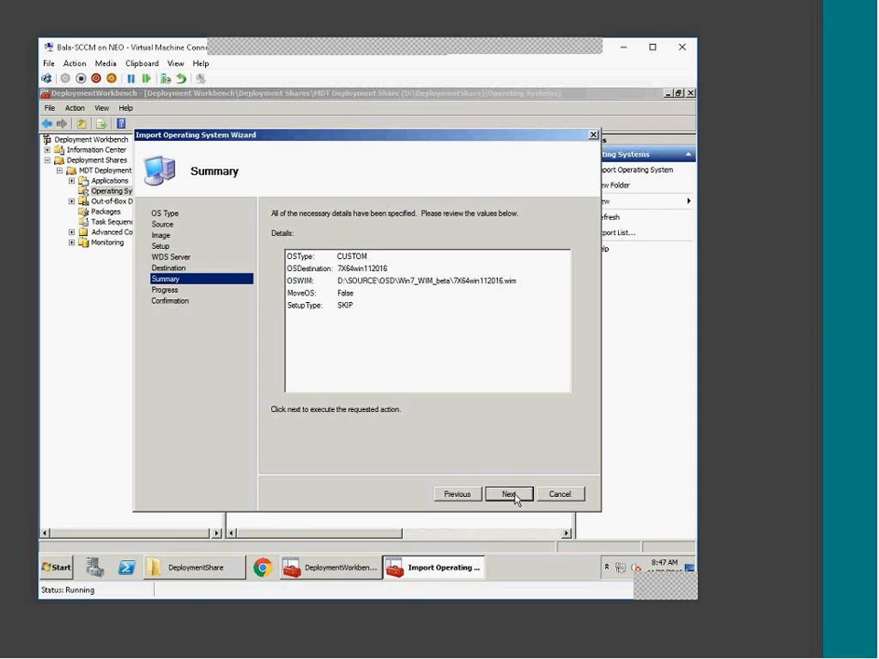
click(516, 498)
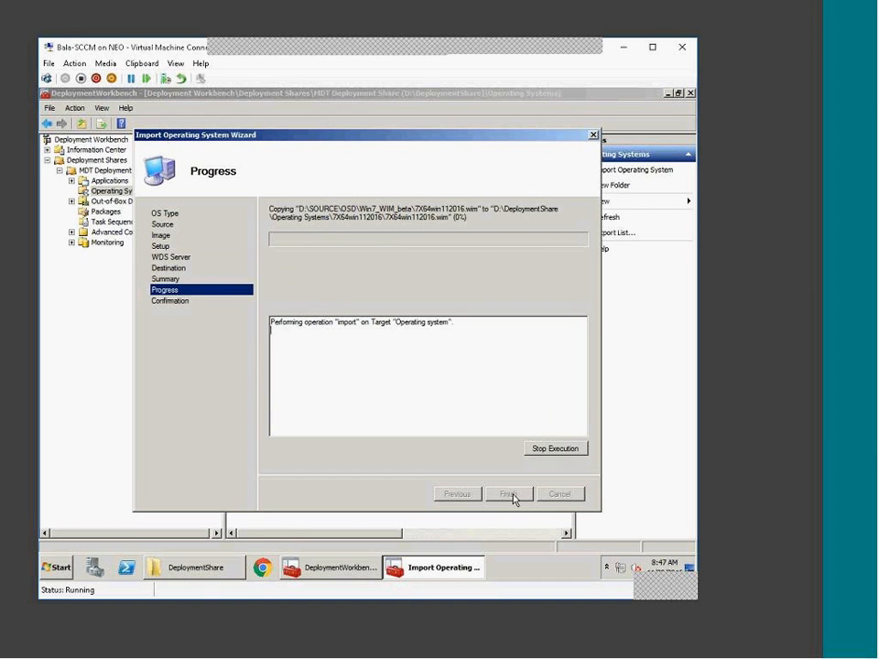
click(197, 567)
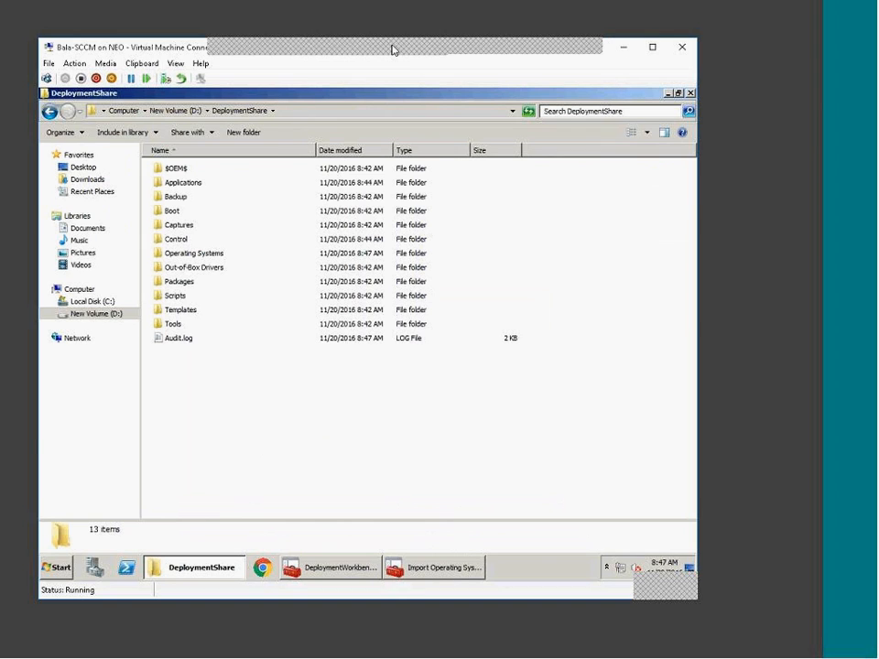
Check the copied image in the Operating Systems folder, then finish the import wizard.
click(203, 253)
double_click(209, 257)
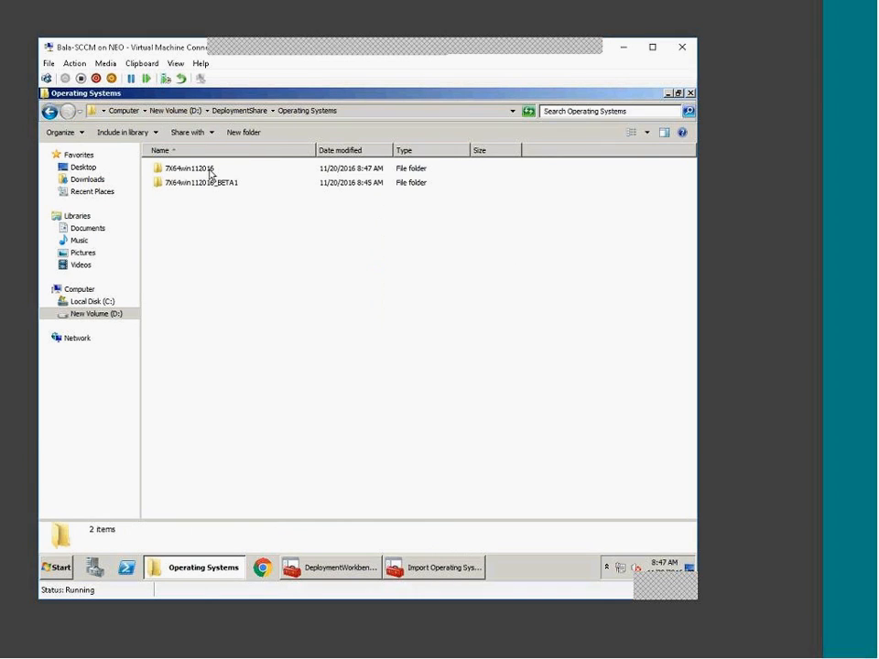
click(428, 568)
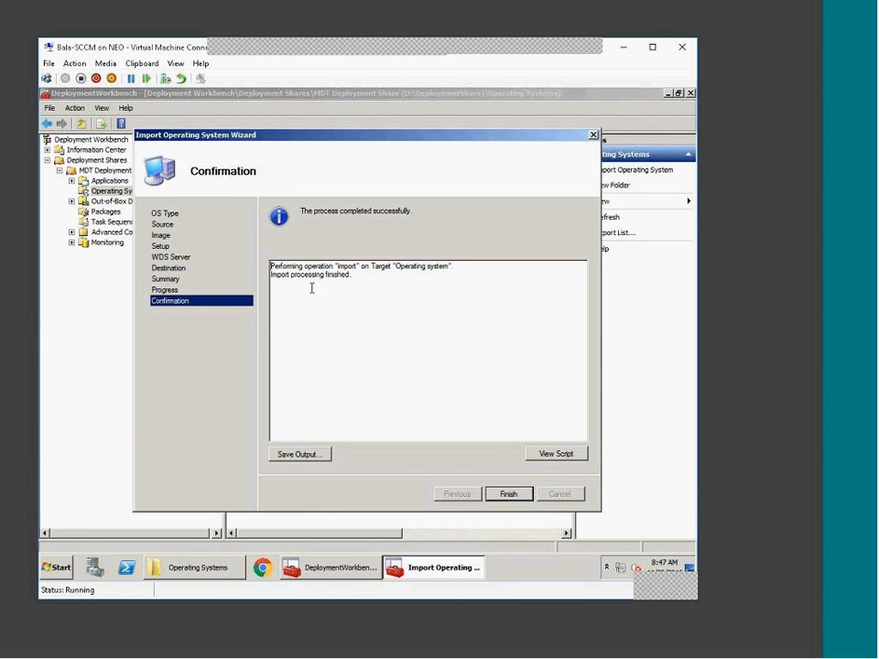
drag(312, 287, 269, 246)
click(508, 494)
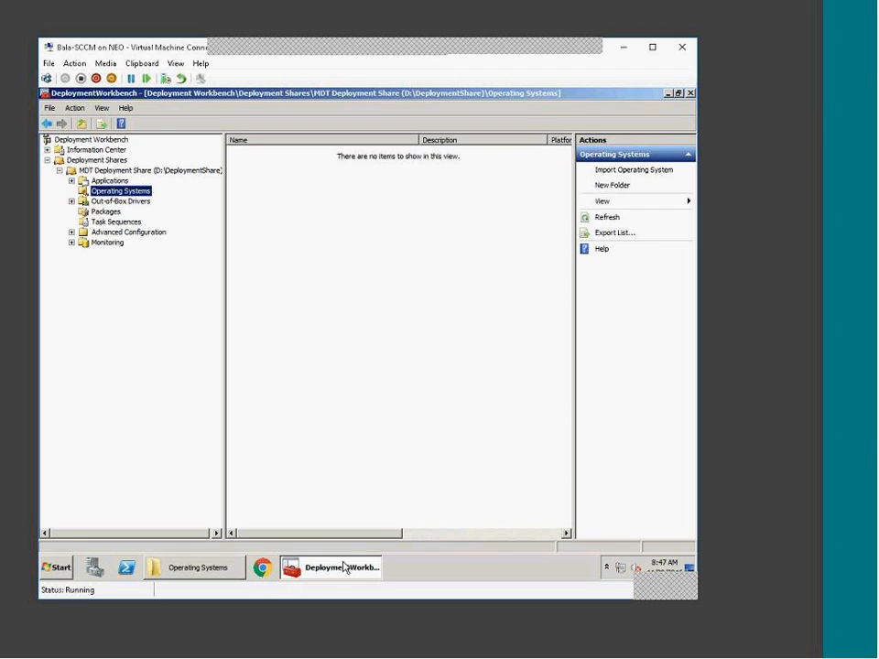
Pin Deployment Workbench to the taskbar, close it and relaunch it.
right_click(344, 566)
click(318, 531)
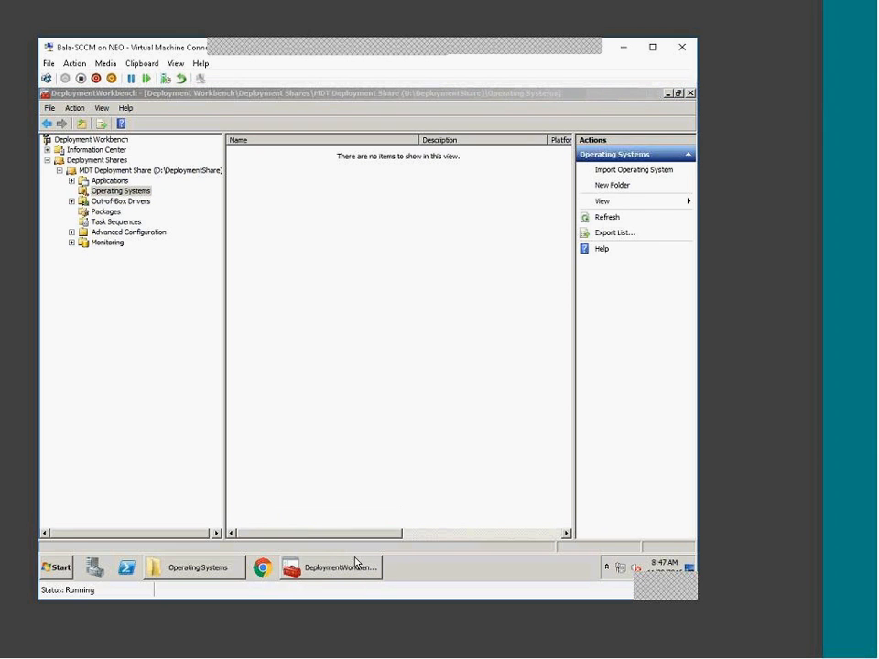
right_click(358, 572)
click(346, 550)
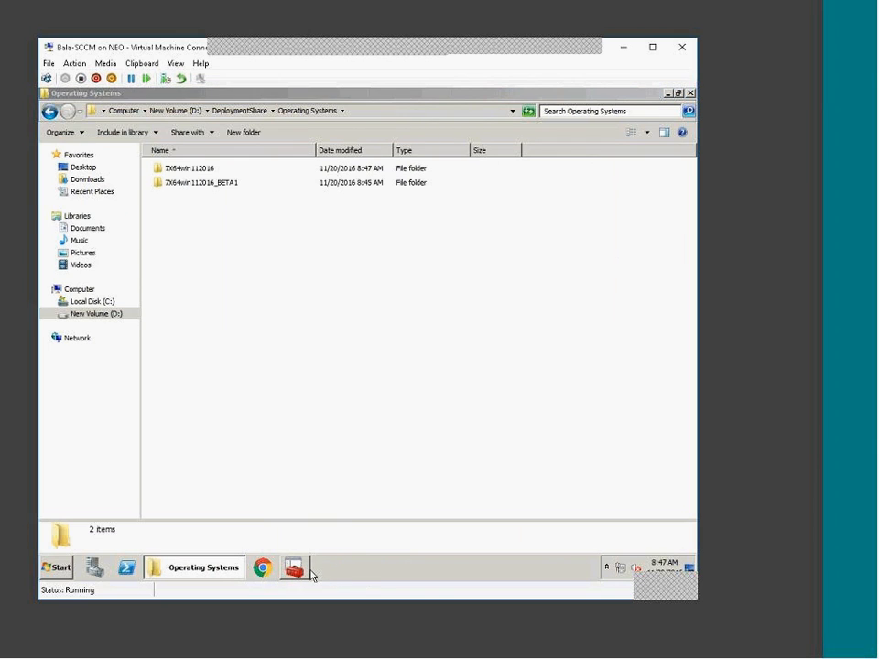
click(293, 567)
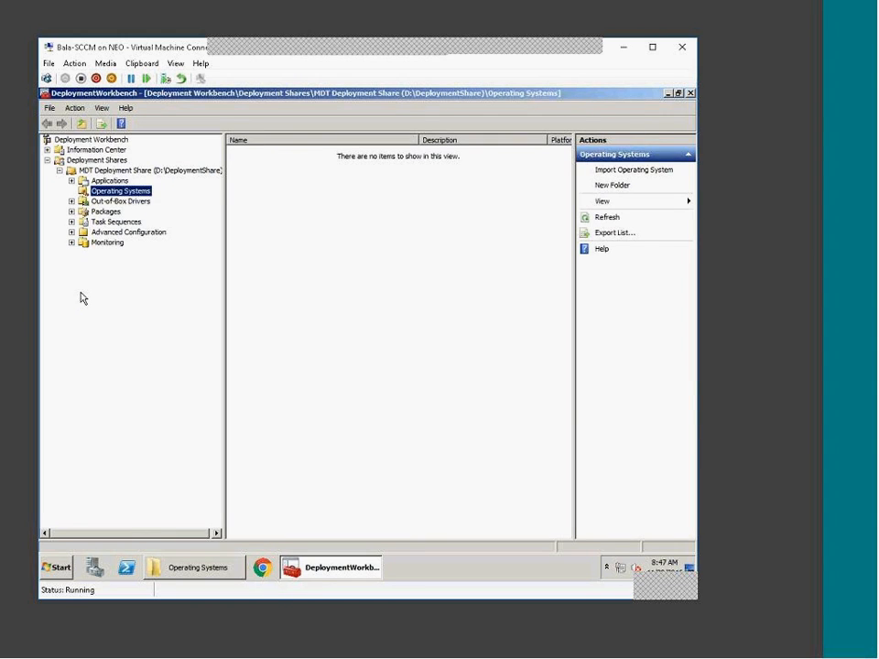
Create a new task sequence under Task Sequences with ID 001 and name 'Deploy windows 7'.
click(105, 182)
click(104, 191)
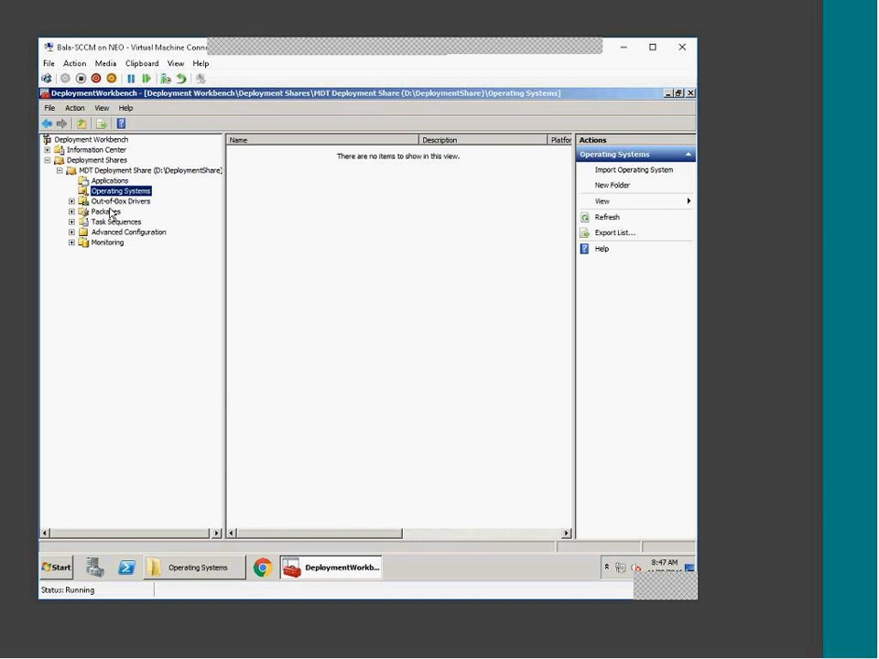
key(Down)
key(Down)
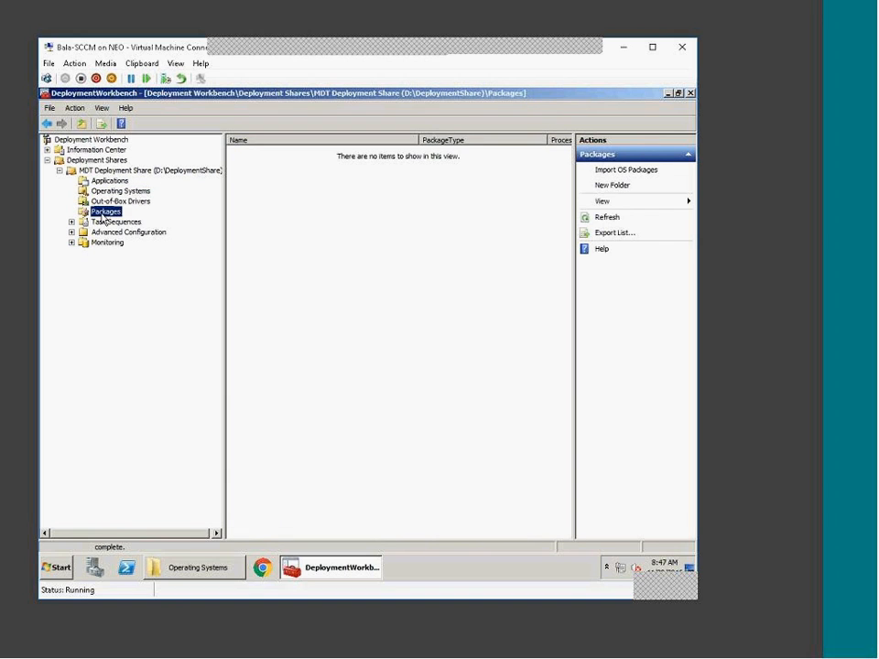
click(103, 220)
right_click(110, 222)
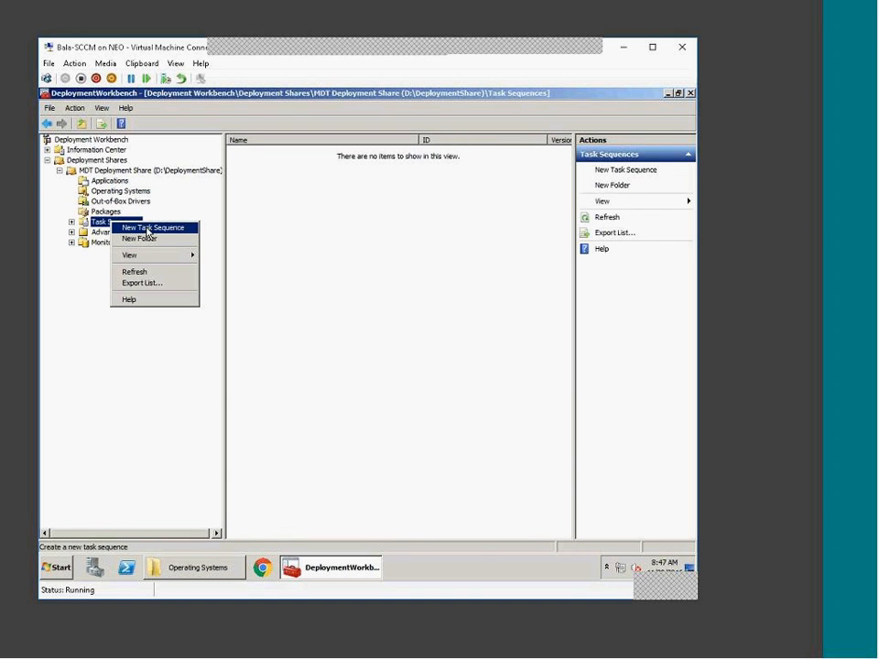
click(147, 229)
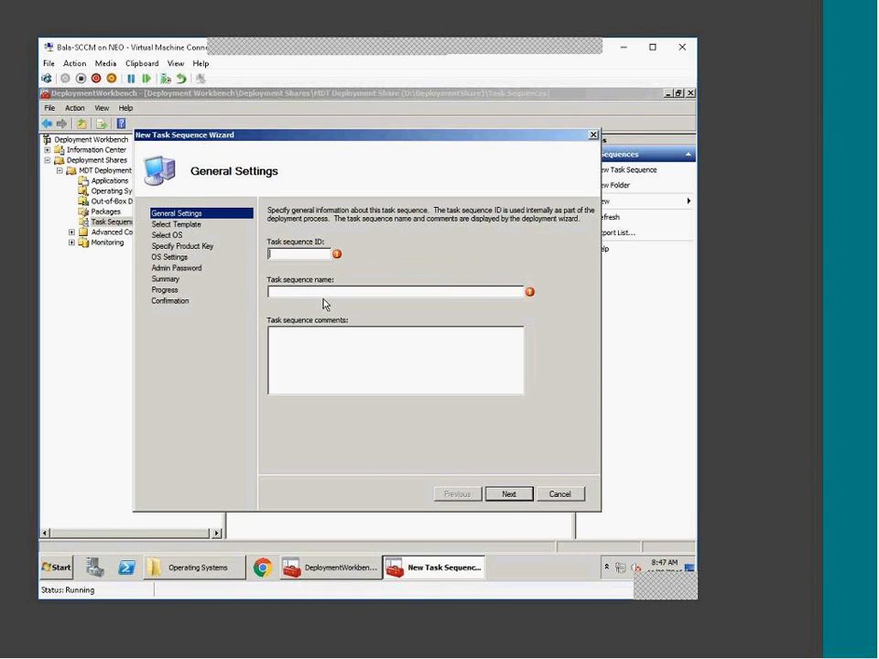
text(00)
text(1)
text(Deploy windows 7)
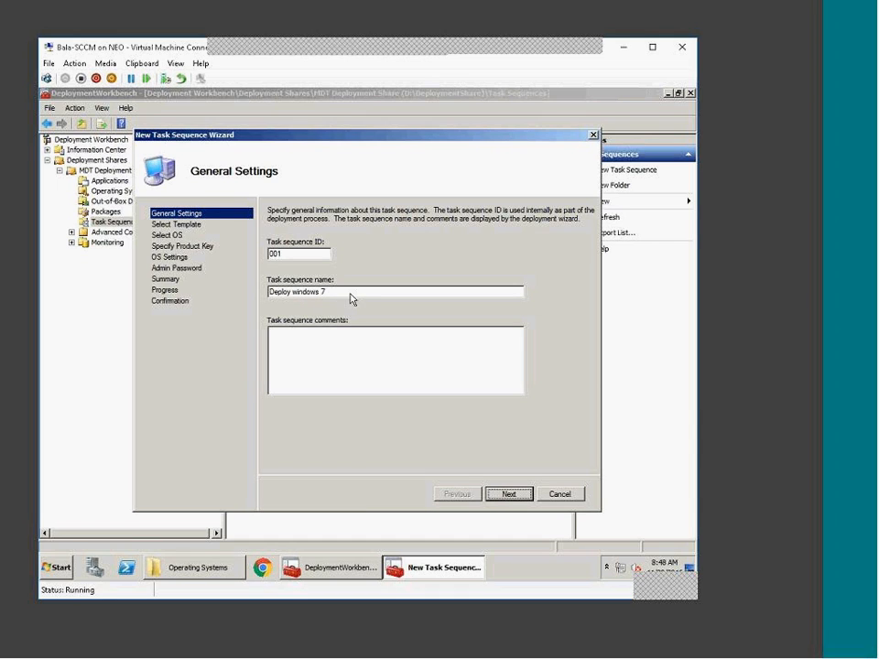
Choose the Standard Client Task Sequence template, rechecking the ID and name.
click(499, 494)
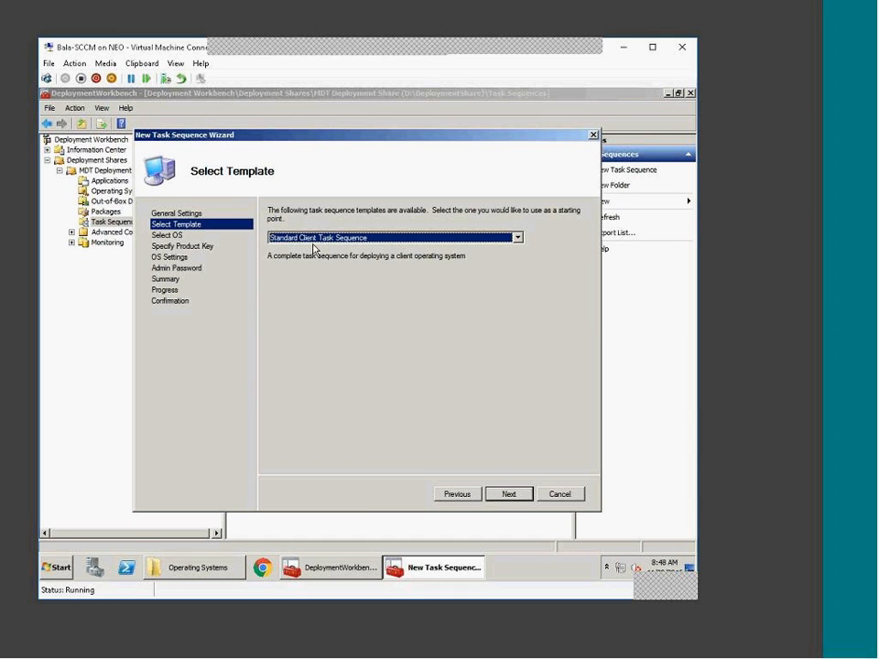
click(518, 238)
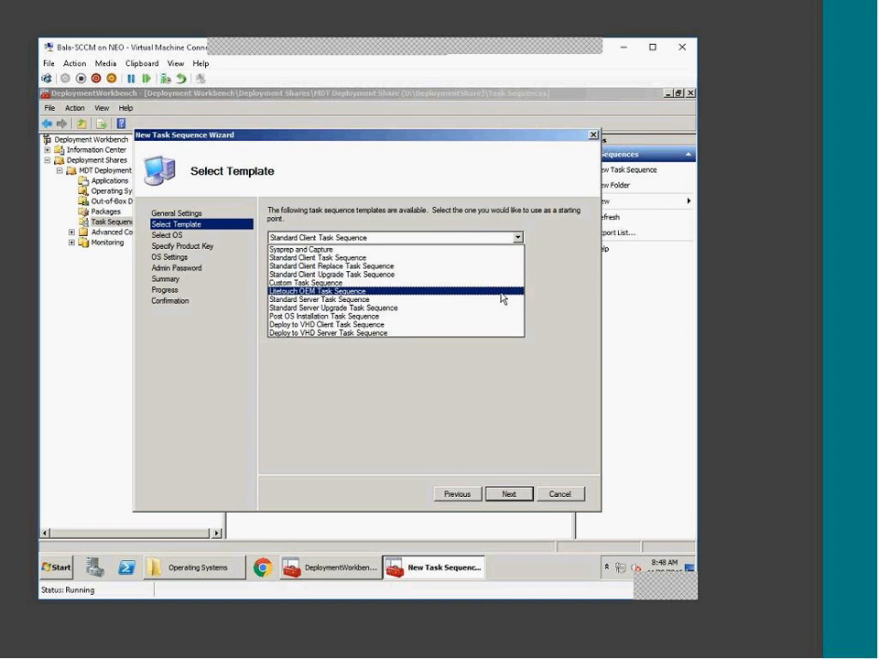
click(457, 498)
click(458, 495)
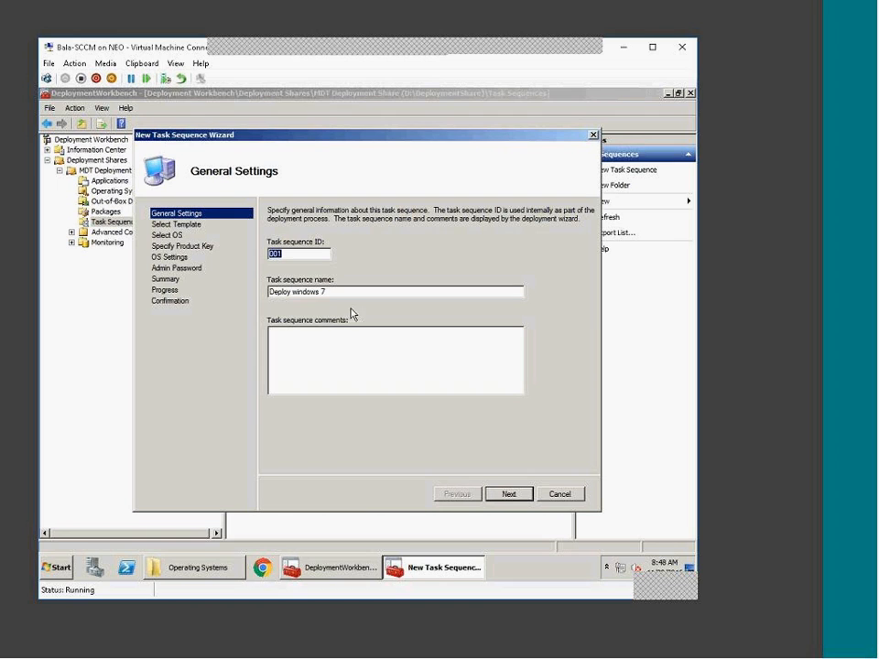
click(505, 494)
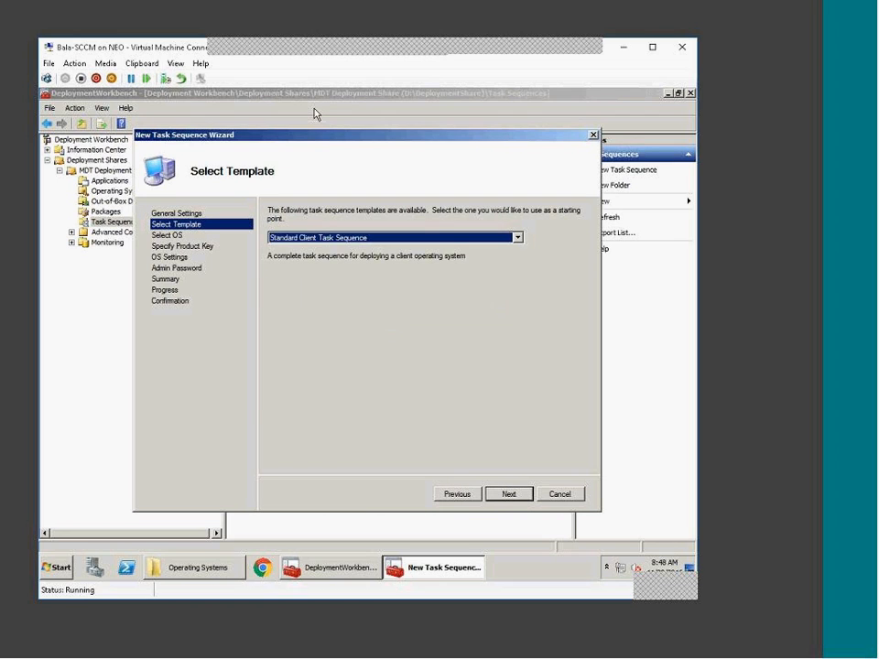
click(323, 239)
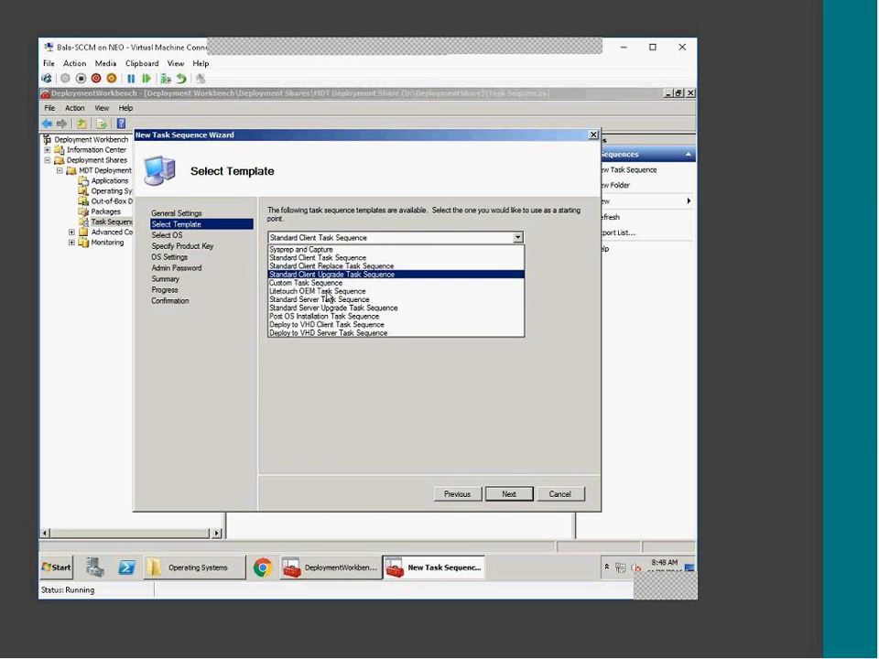
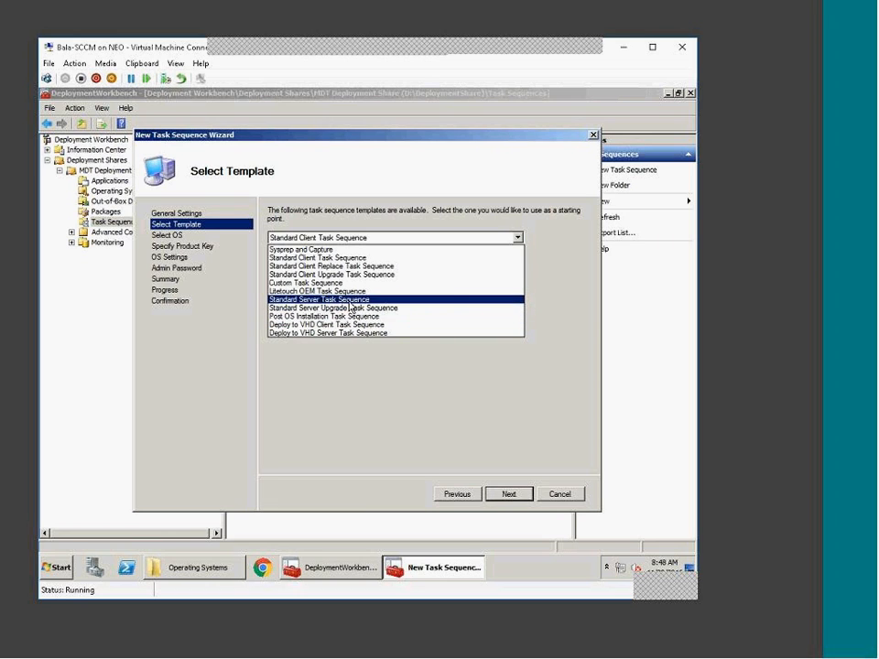
Try the Standard Server template, then settle on the Standard Client Task Sequence template.
click(348, 299)
click(526, 499)
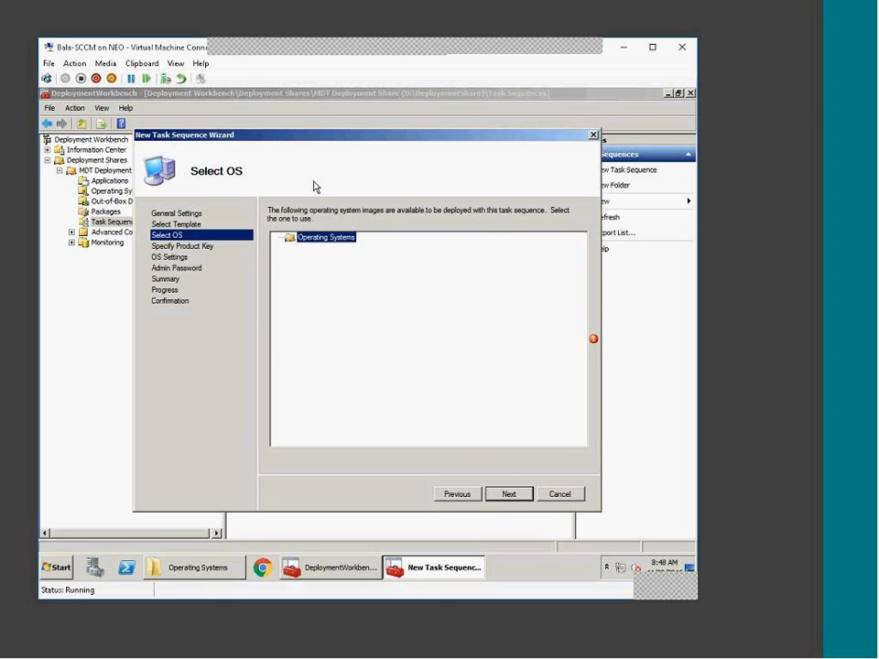
click(456, 494)
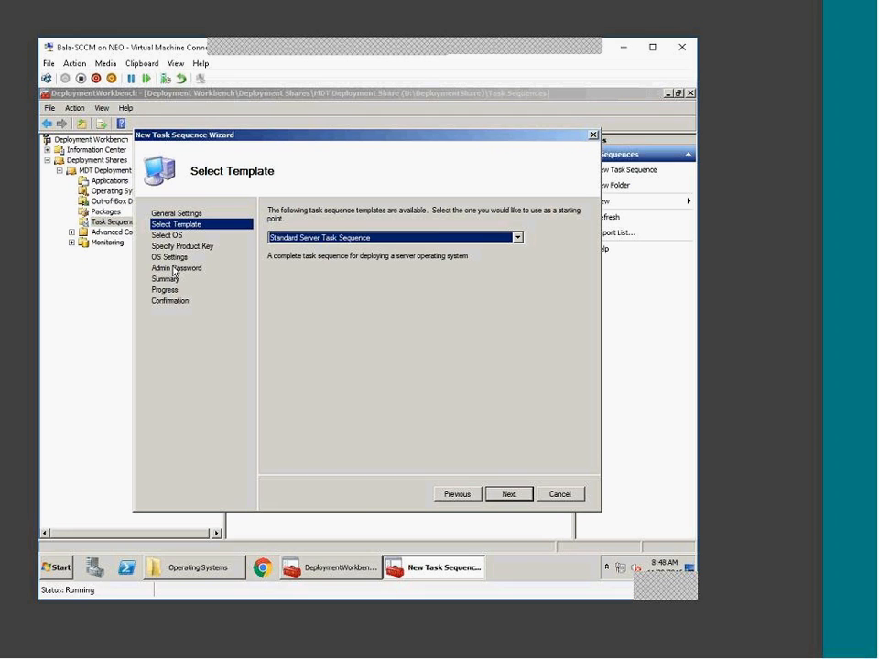
click(291, 240)
click(301, 258)
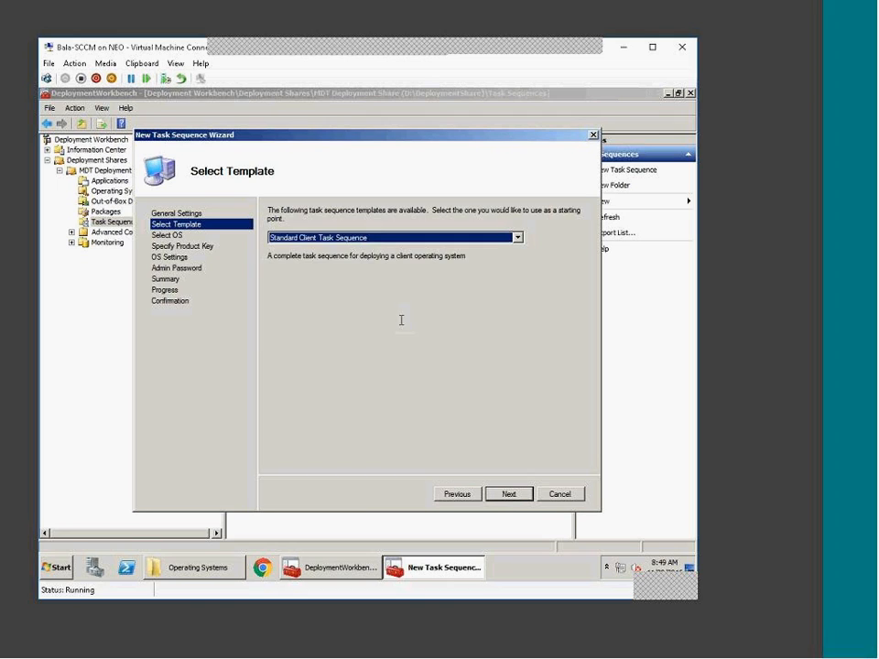
click(508, 495)
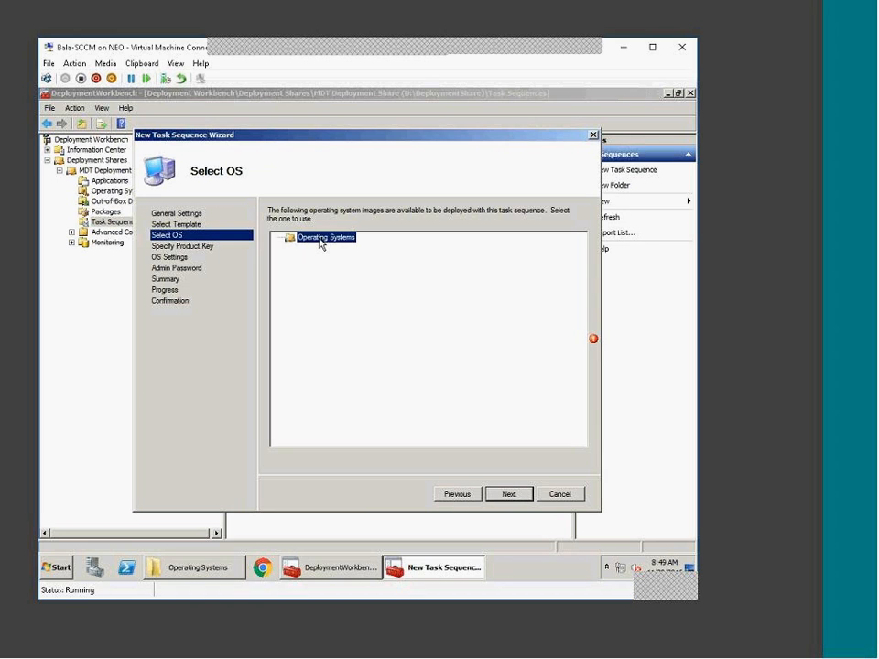
click(453, 500)
click(455, 495)
click(456, 494)
click(505, 495)
click(334, 241)
click(427, 195)
click(510, 491)
Decline cancelling the wizard and step back to the template list.
click(329, 240)
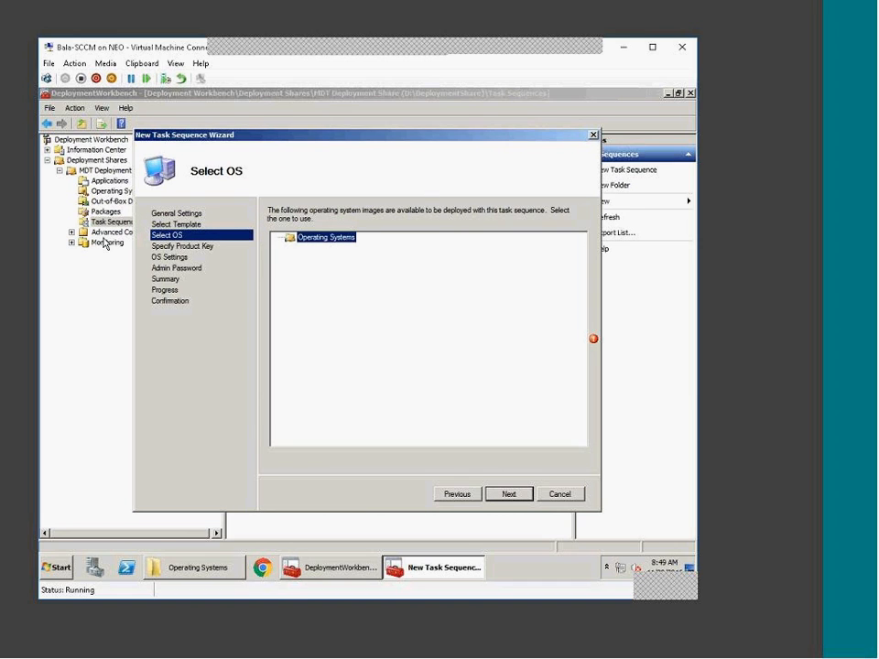
click(561, 494)
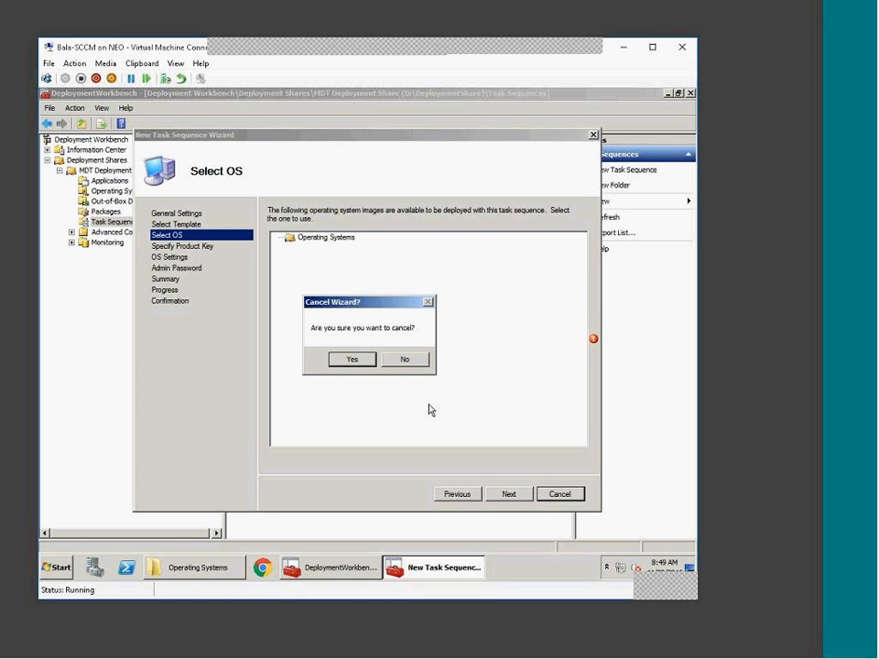
click(410, 362)
click(470, 499)
click(471, 500)
click(501, 499)
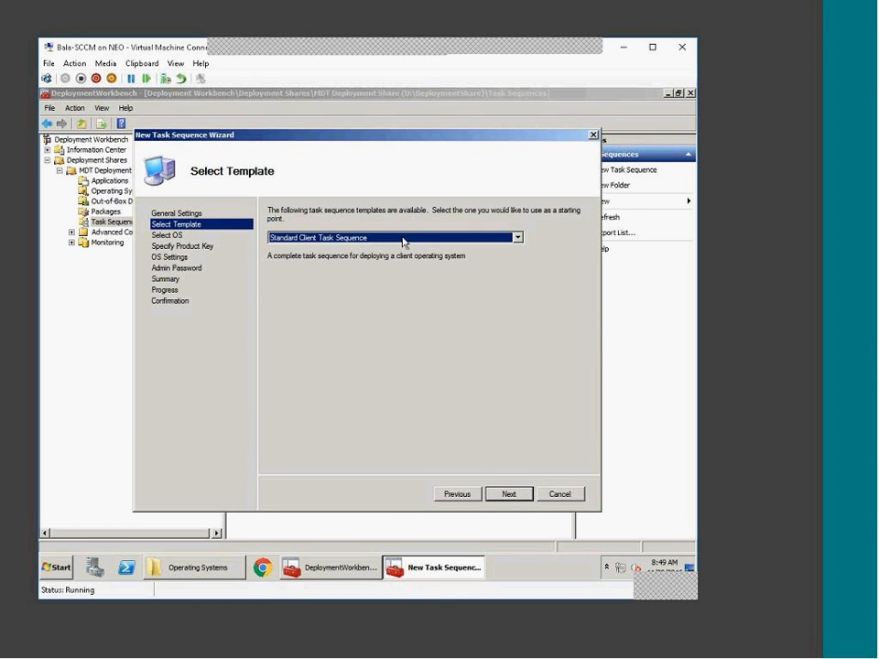
click(412, 238)
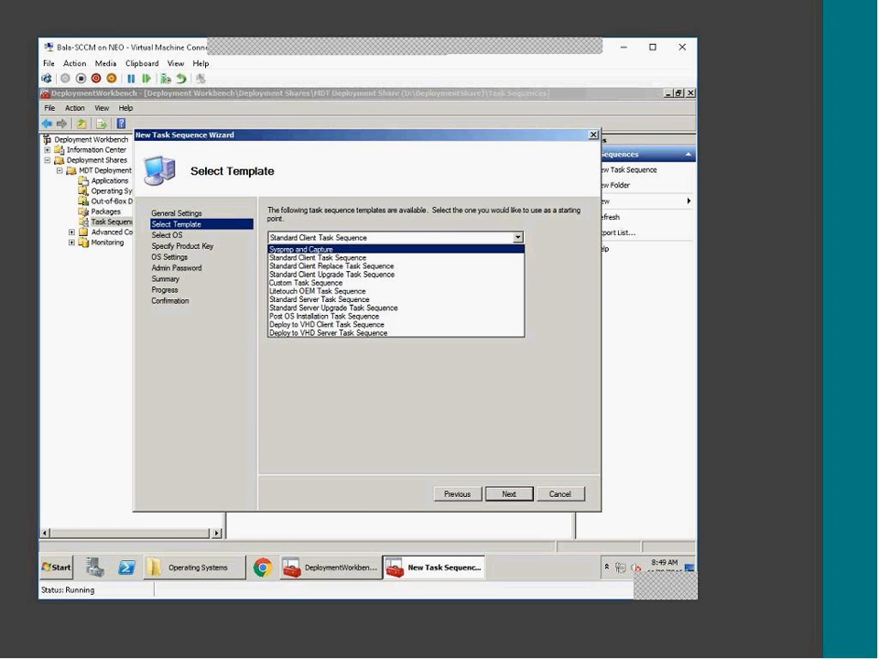
Open D:\DeploymentShare\Scripts in Explorer and scroll through its script files.
click(205, 578)
click(230, 110)
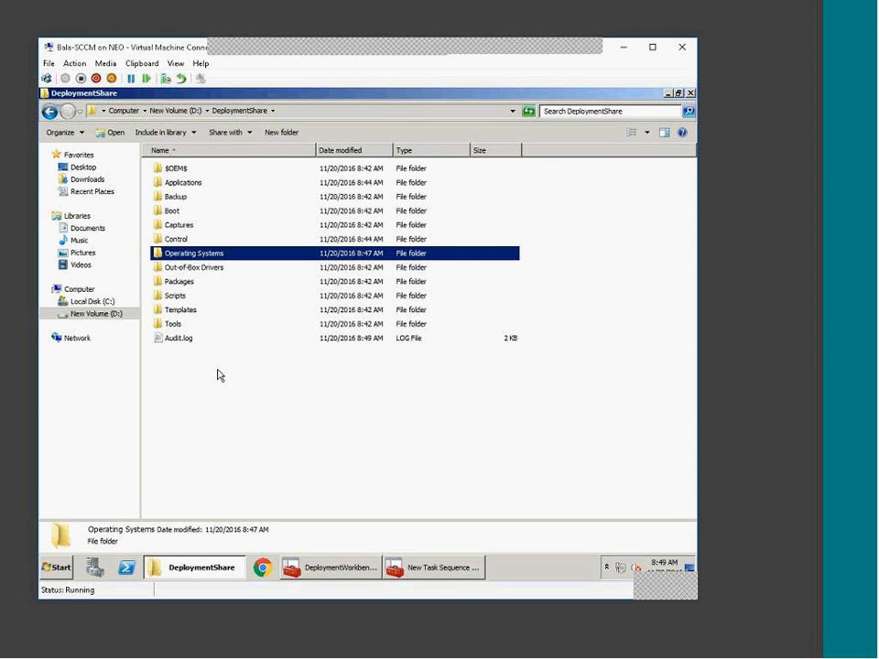
double_click(173, 296)
scroll(506, 429, down, 20)
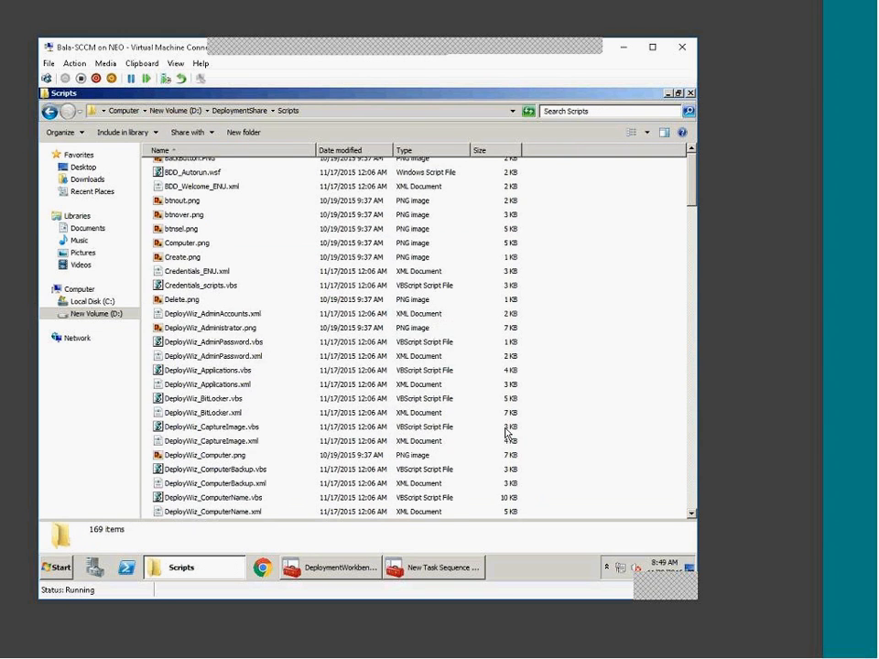
scroll(506, 432, down, 15)
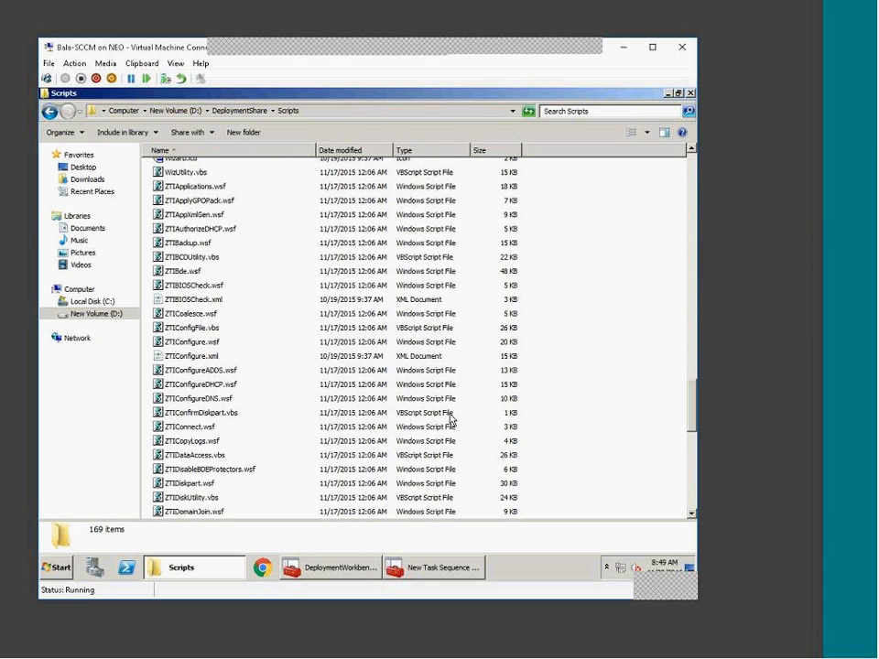
Open ZTIApplyGPOPack.wsf in Notepad, read through the script, then close it.
click(202, 202)
right_click(203, 203)
click(220, 216)
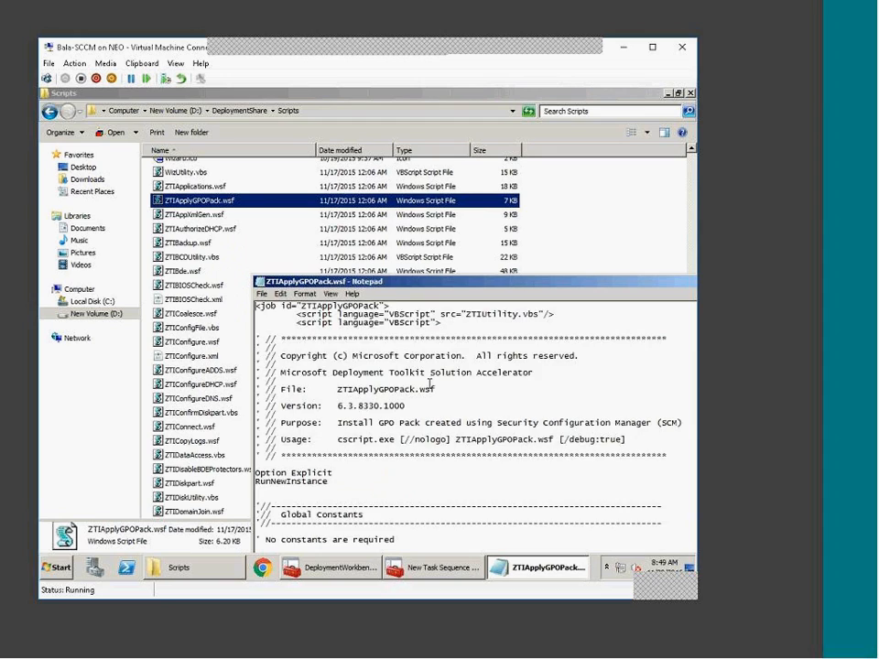
double_click(413, 283)
scroll(397, 412, down, 12)
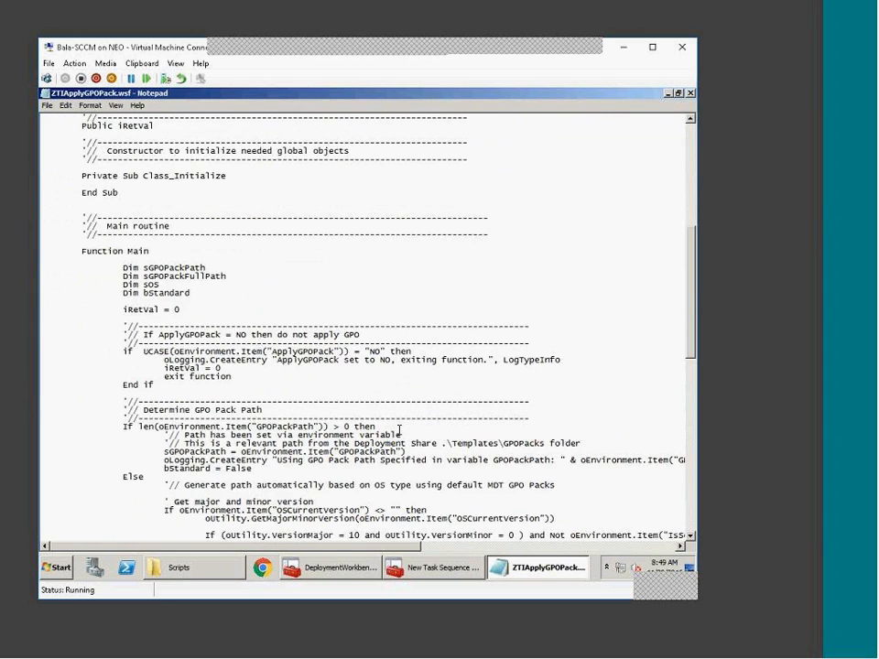
scroll(399, 430, down, 20)
right_click(527, 567)
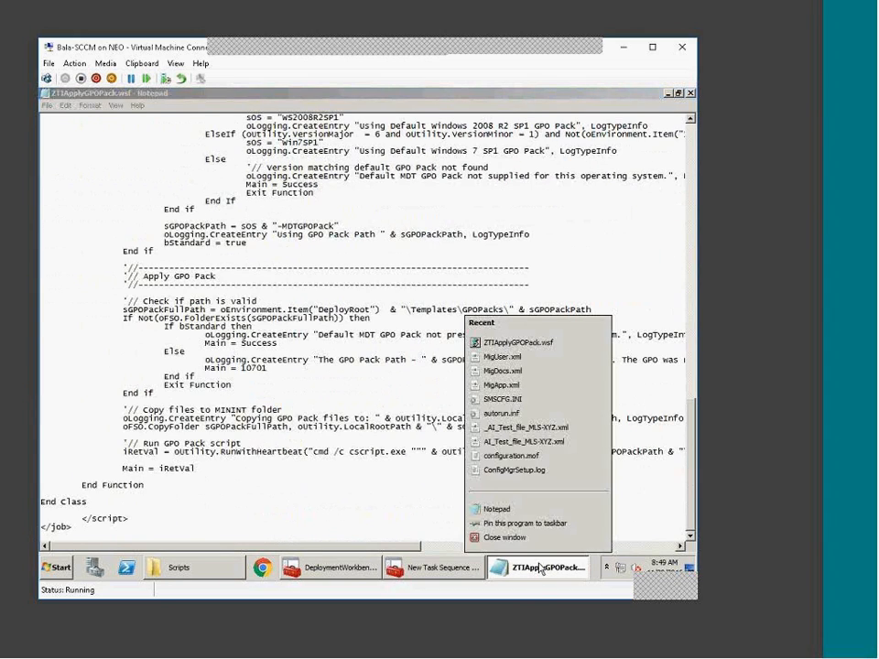
click(503, 538)
Inspect ZTIDomainJoin.wsf, ZTIDiskpart.wsf and ZTISetBackground.wsf in the Scripts list.
scroll(337, 464, down, 6)
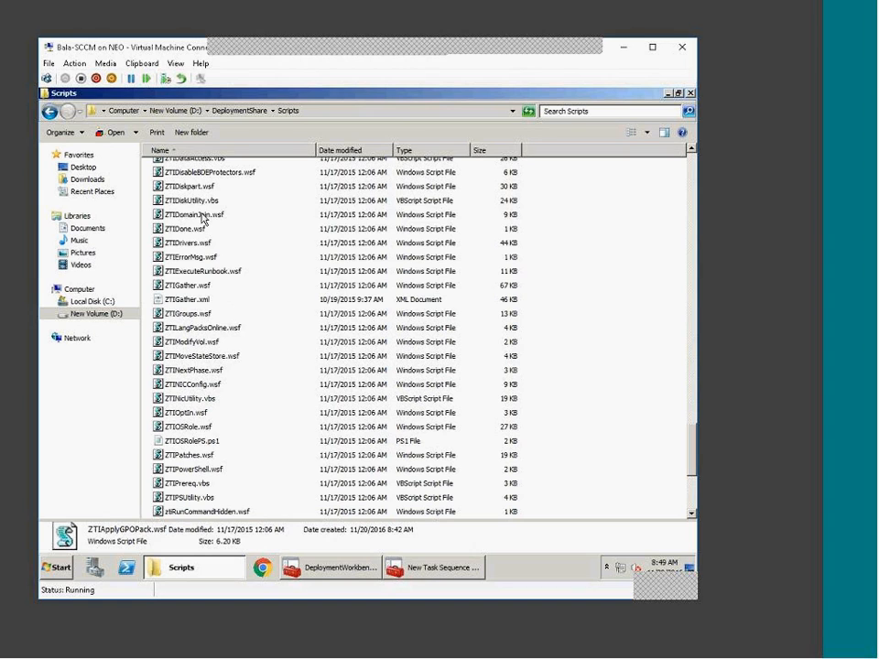
right_click(202, 214)
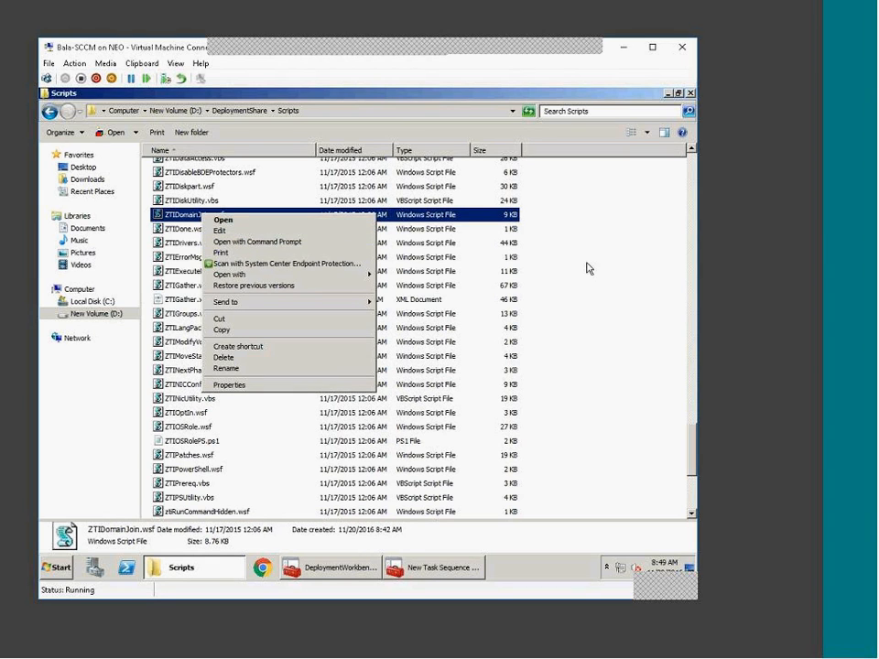
click(594, 357)
scroll(595, 360, up, 1)
click(183, 222)
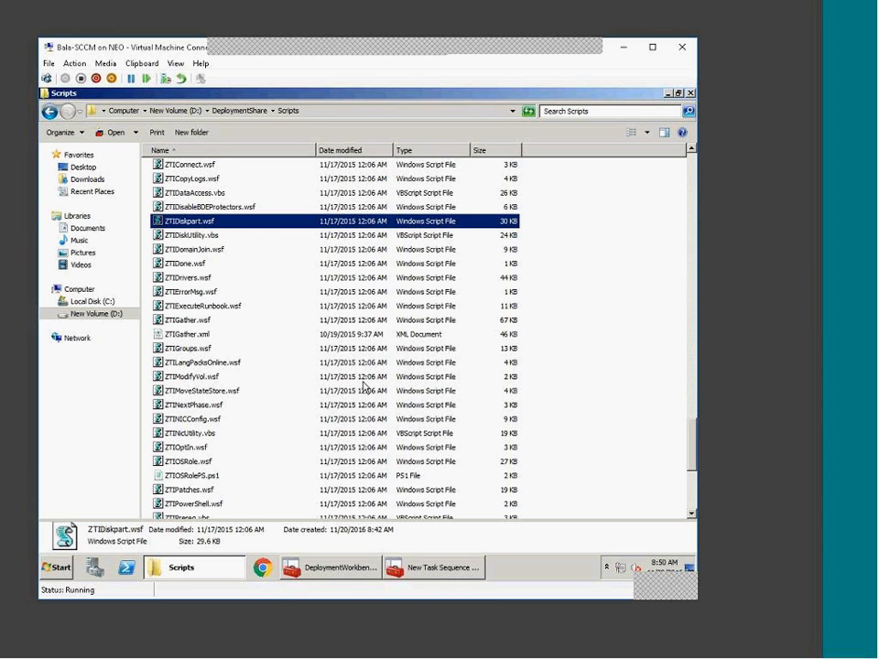
scroll(311, 375, down, 2)
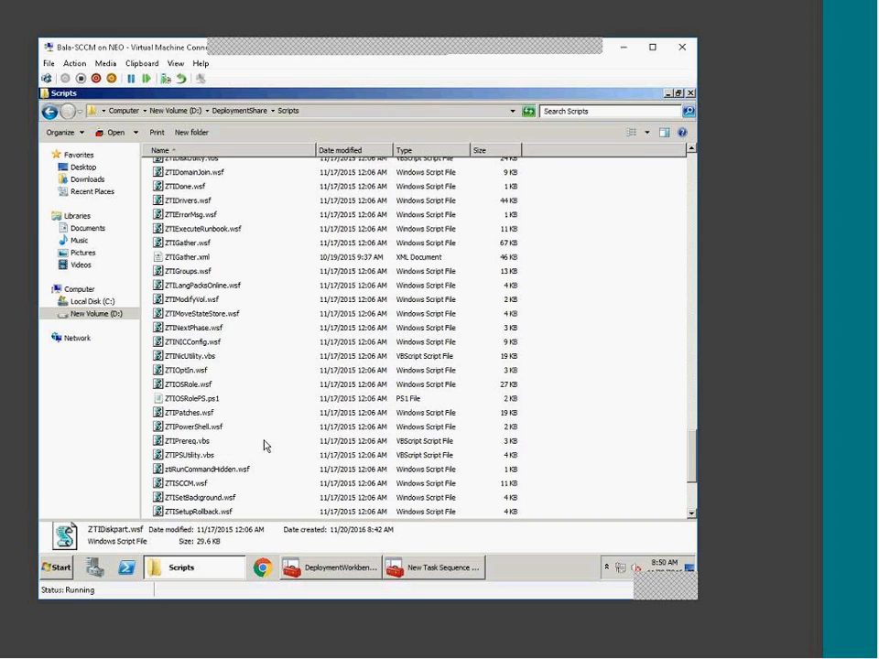
click(224, 498)
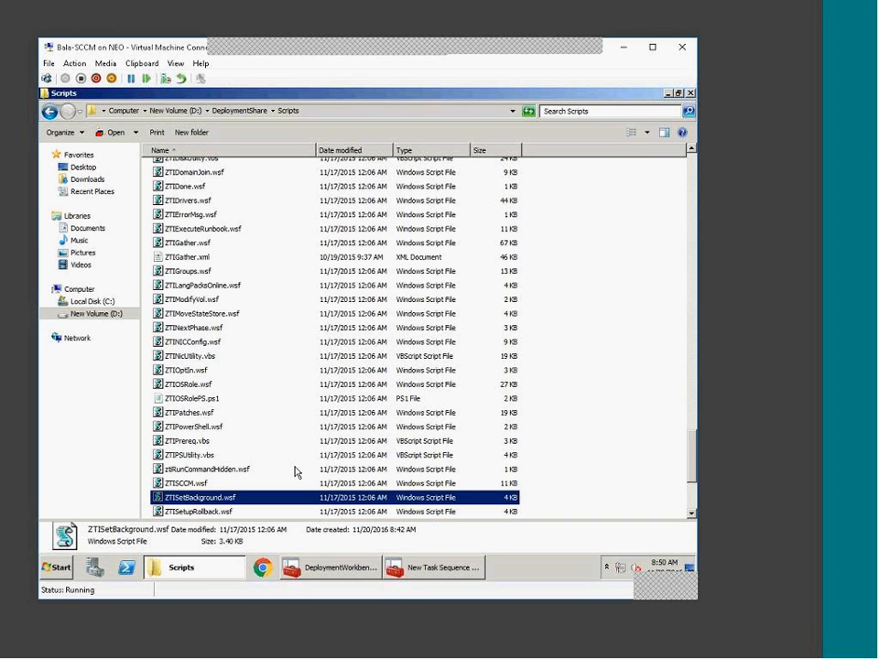
scroll(302, 416, down, 3)
scroll(311, 418, down, 1)
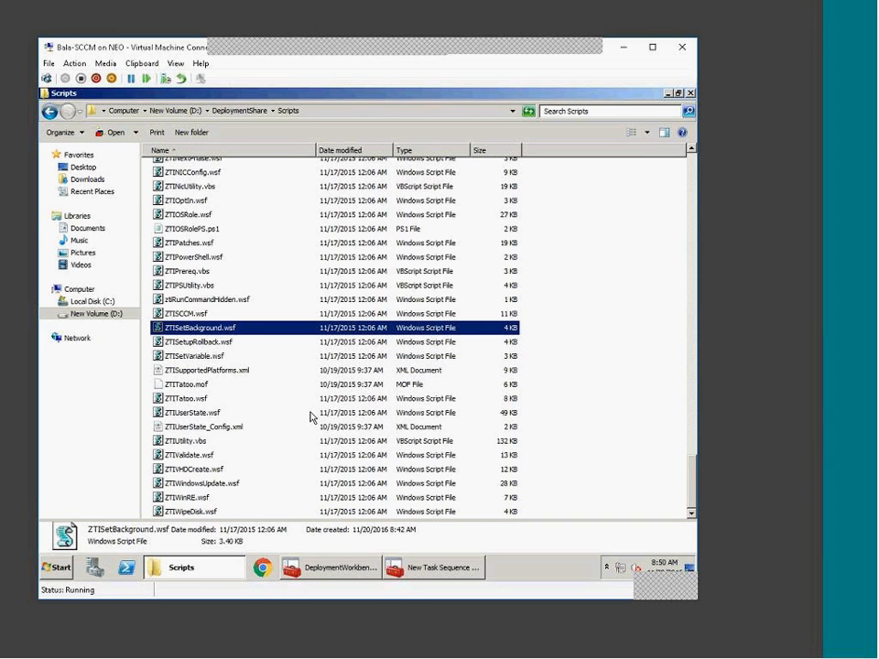
scroll(311, 421, up, 20)
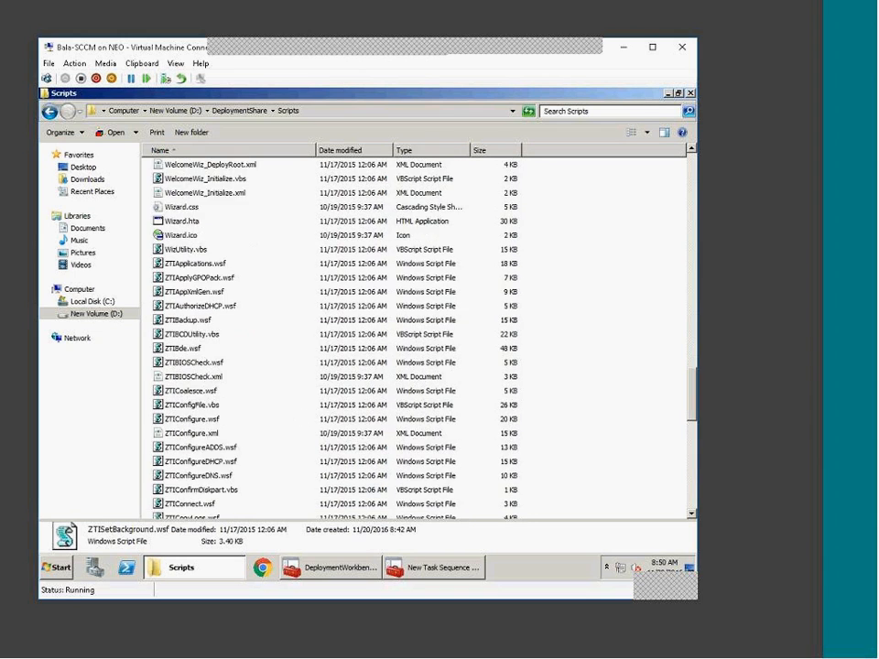
scroll(315, 440, up, 20)
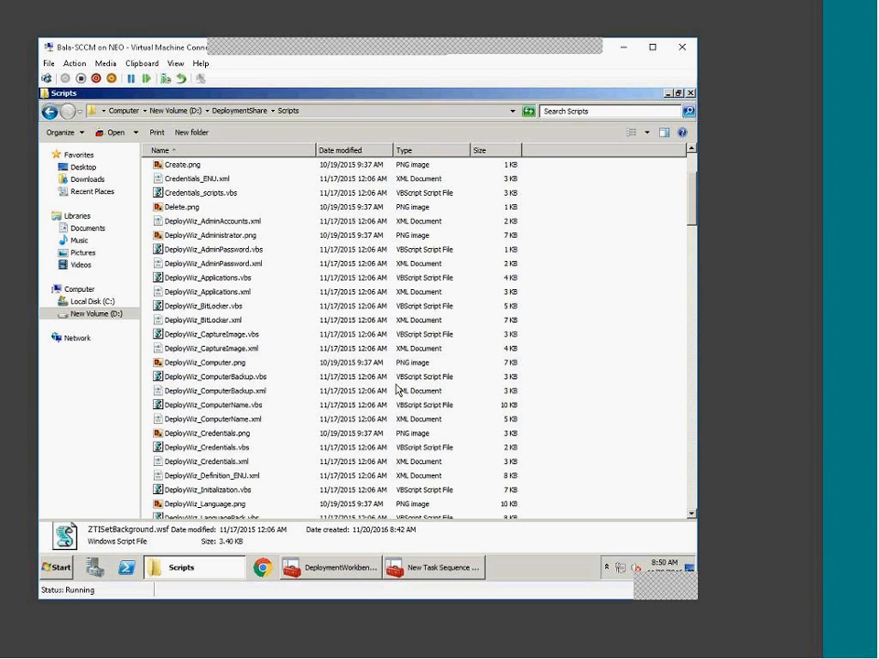
scroll(389, 366, up, 3)
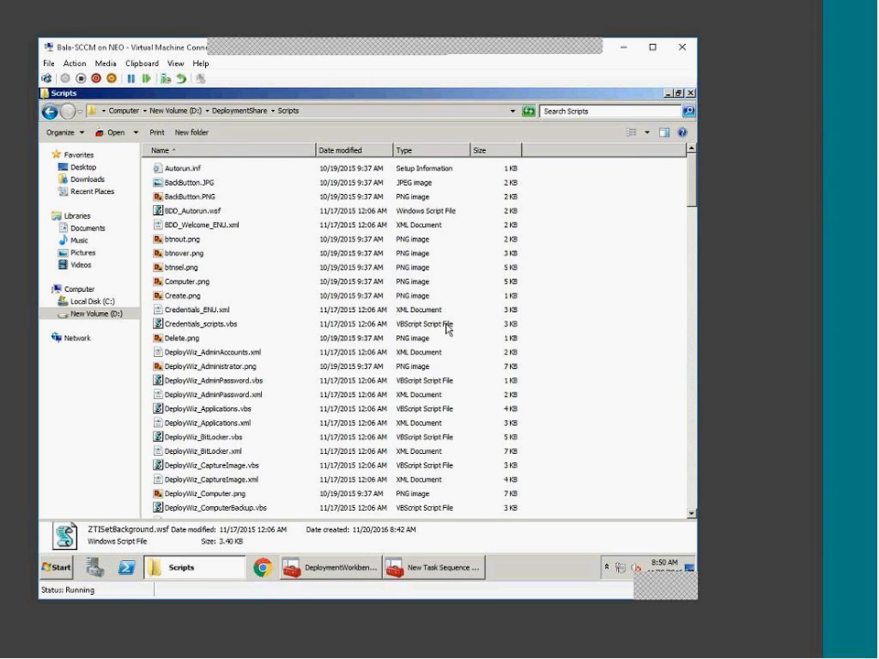
Cancel the New Task Sequence wizard in Deployment Workbench.
click(432, 568)
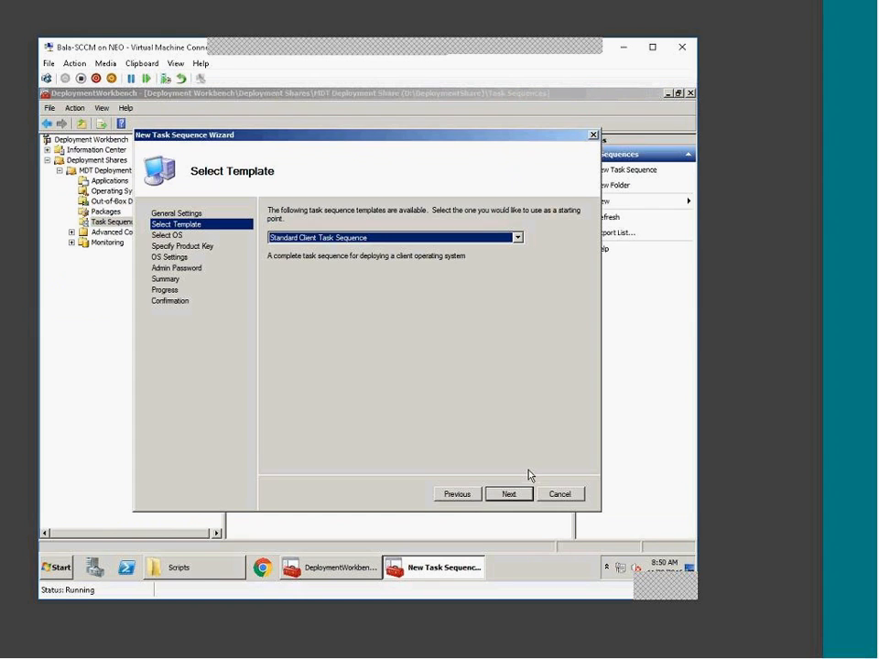
click(559, 493)
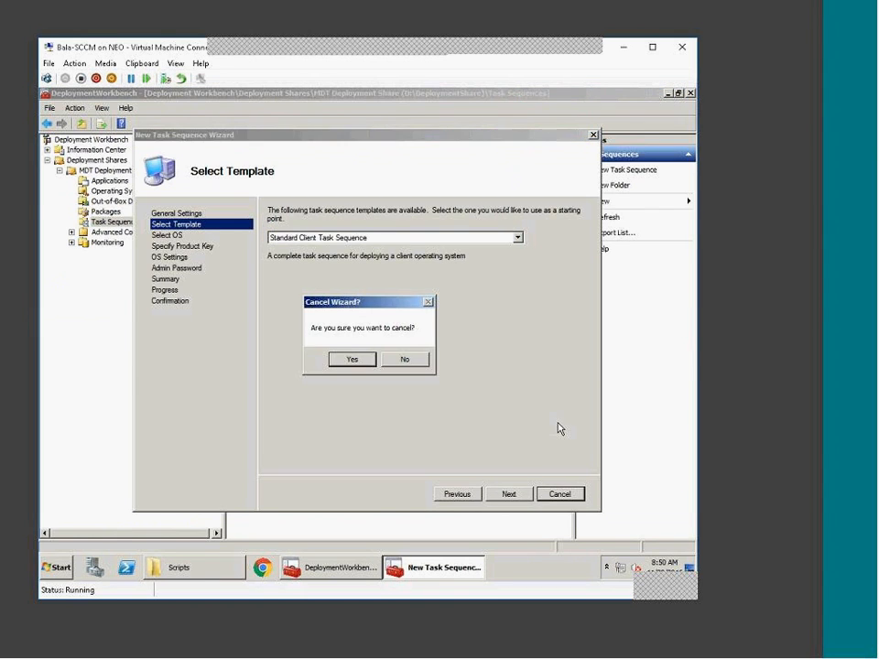
click(357, 361)
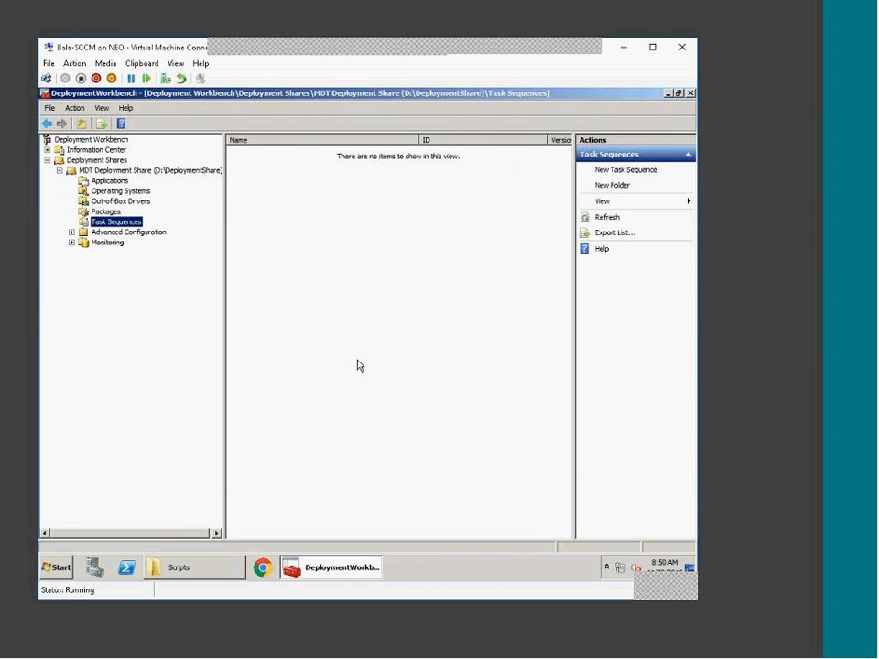
Close the Deployment Workbench window and bring the Scripts folder back to the front.
click(336, 572)
click(225, 567)
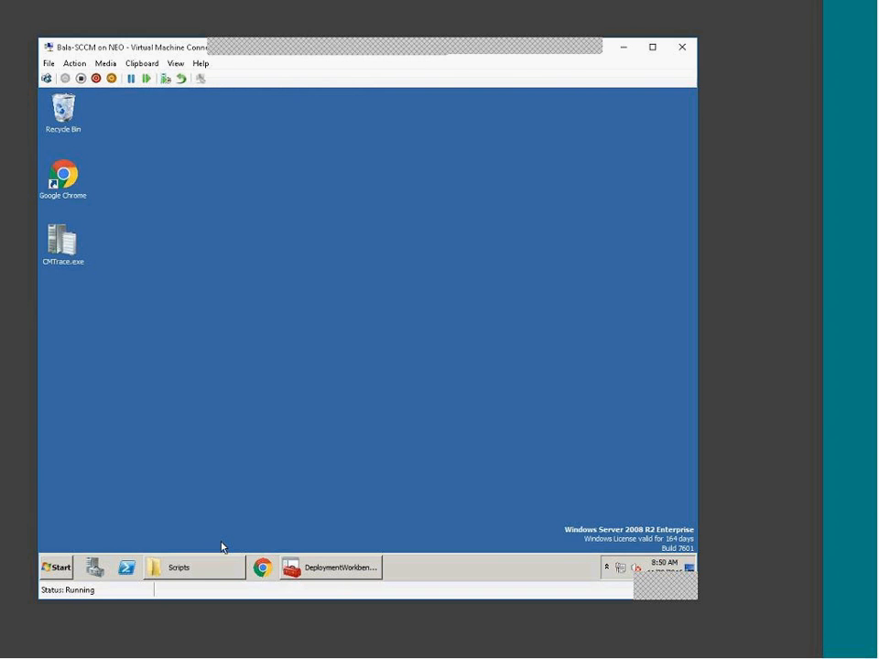
click(337, 570)
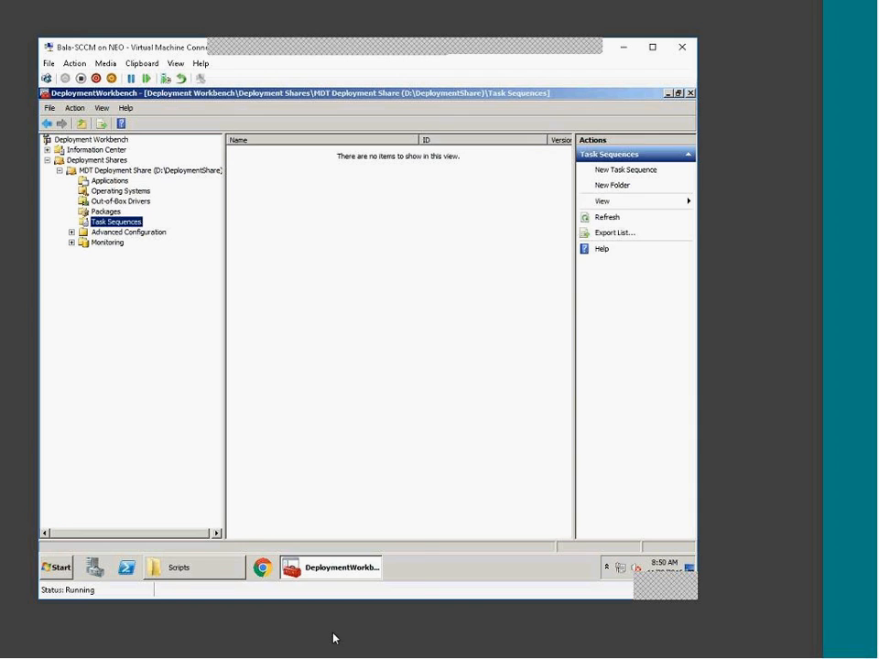
click(65, 569)
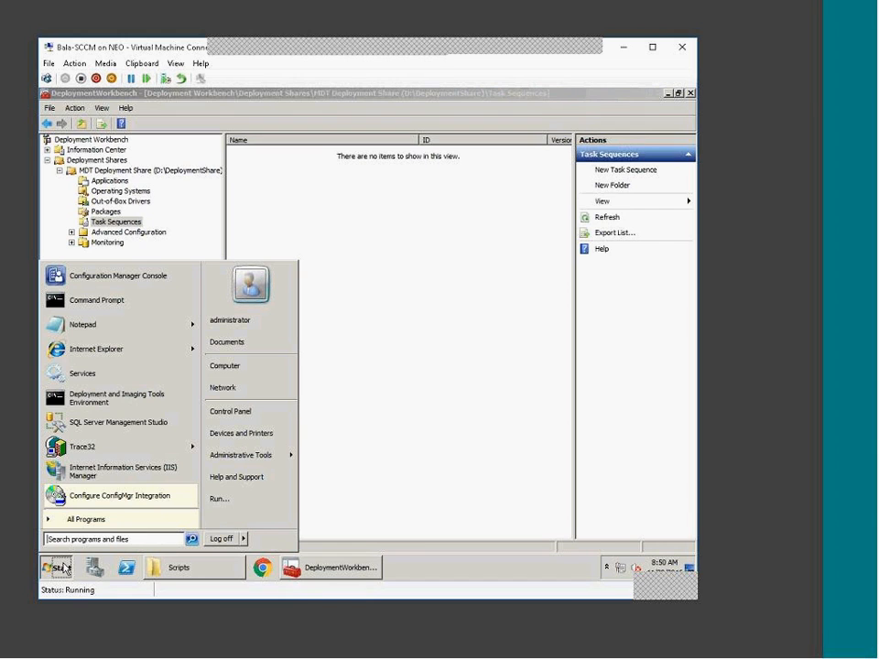
right_click(349, 567)
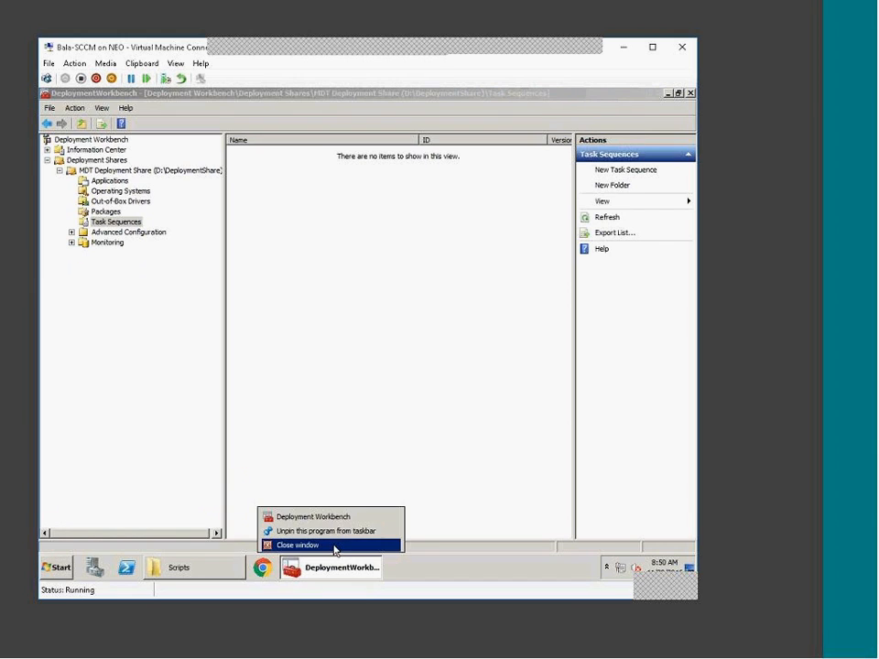
click(334, 547)
click(195, 567)
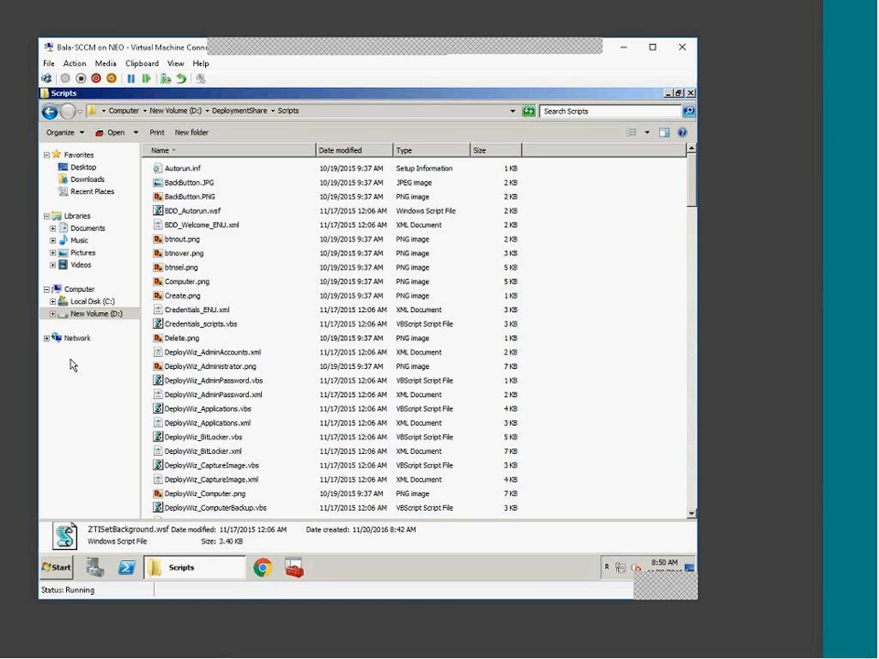
Repair MDT 2013 Update 2 by running MicrosoftDeploymentToolkit2013_x64.msi from Downloads.
click(87, 179)
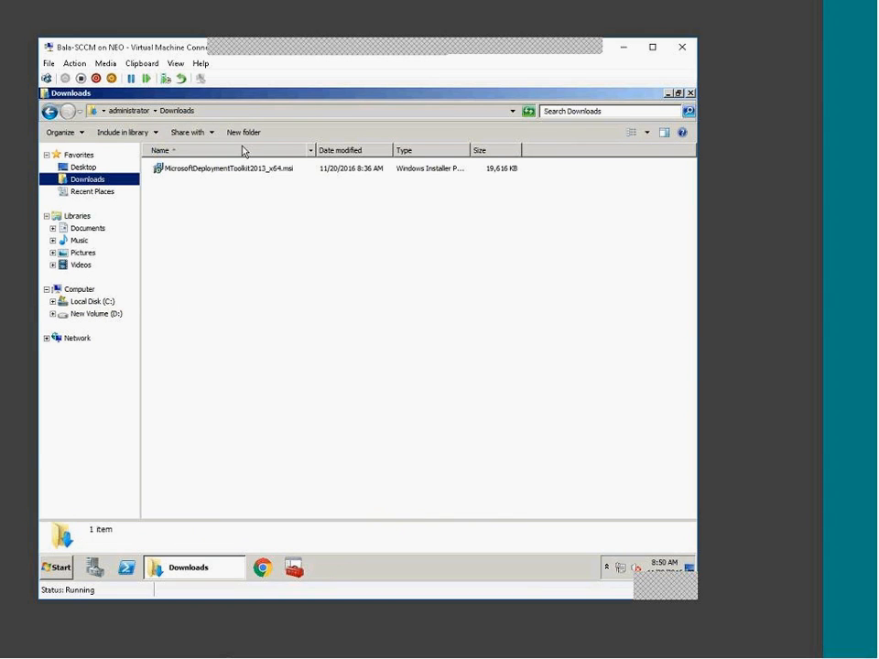
double_click(256, 172)
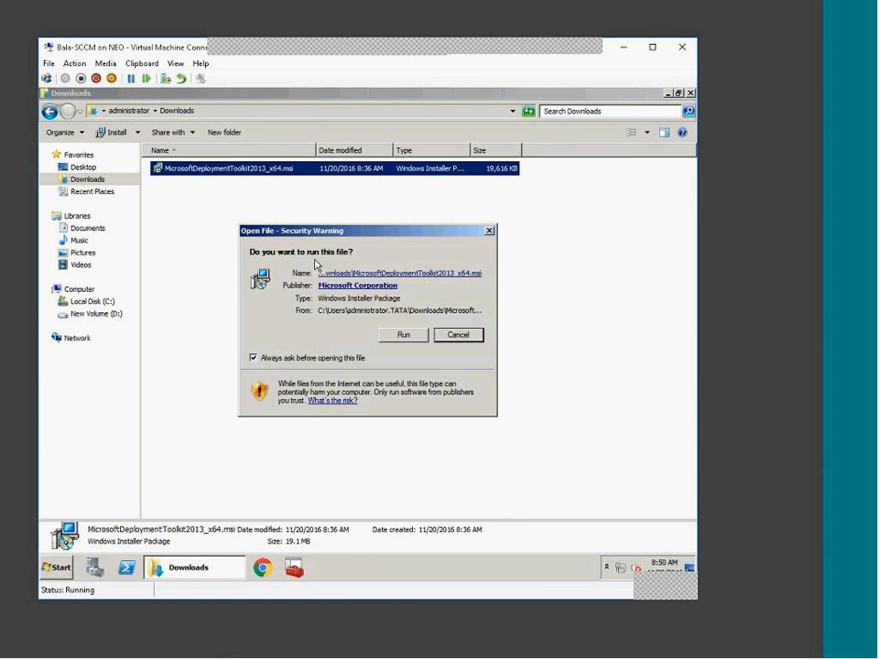
click(402, 333)
click(449, 423)
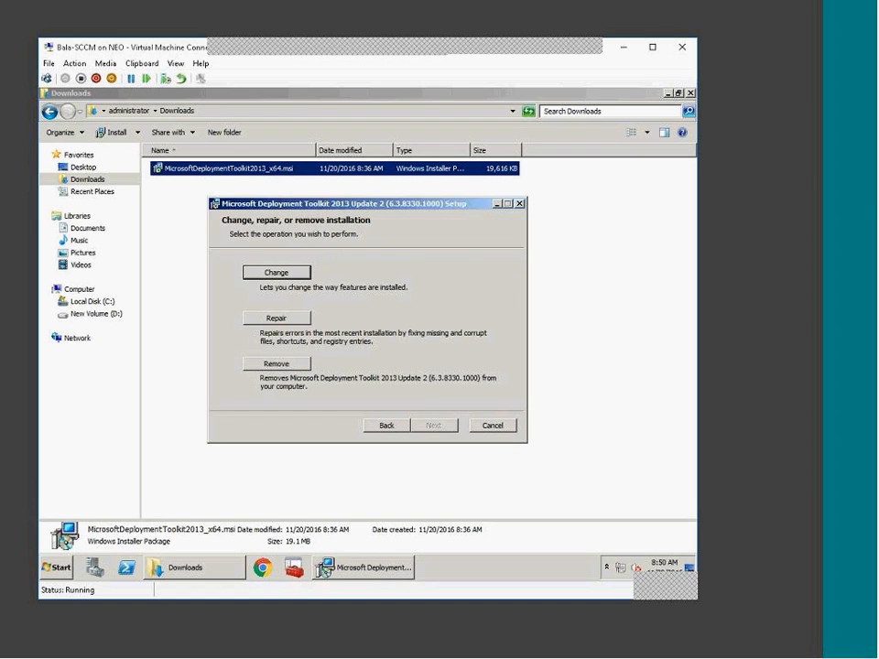
click(280, 318)
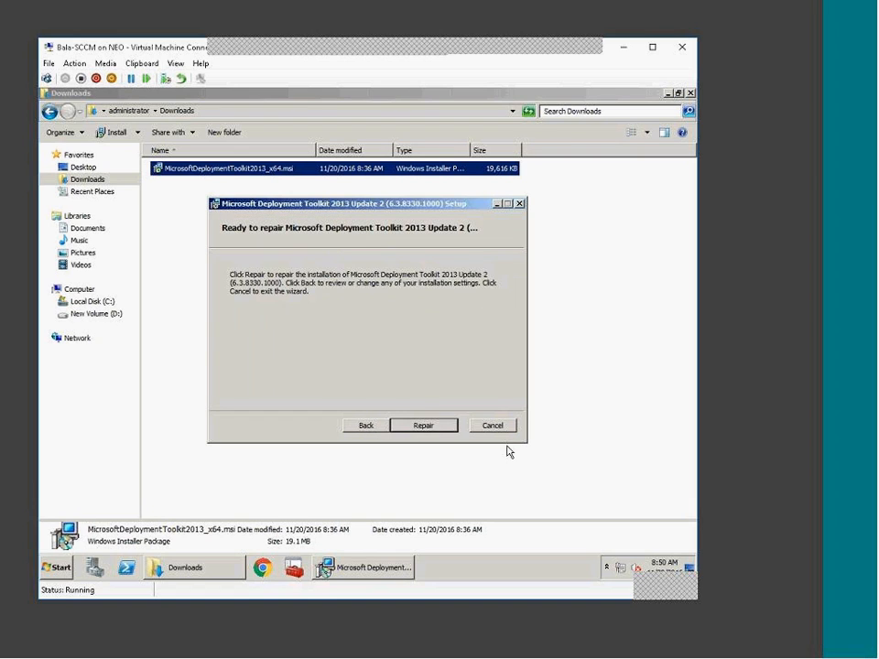
click(430, 426)
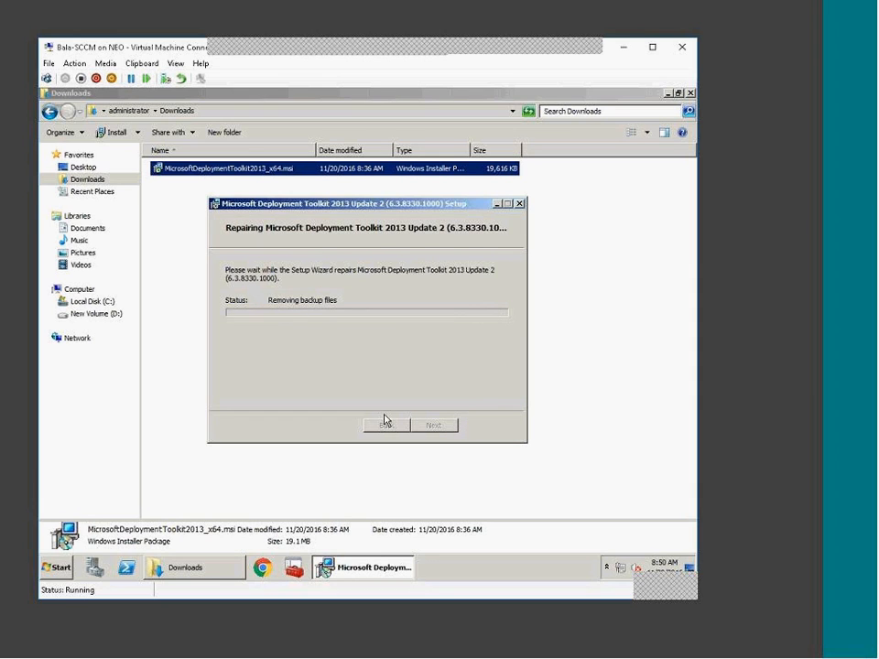
click(434, 427)
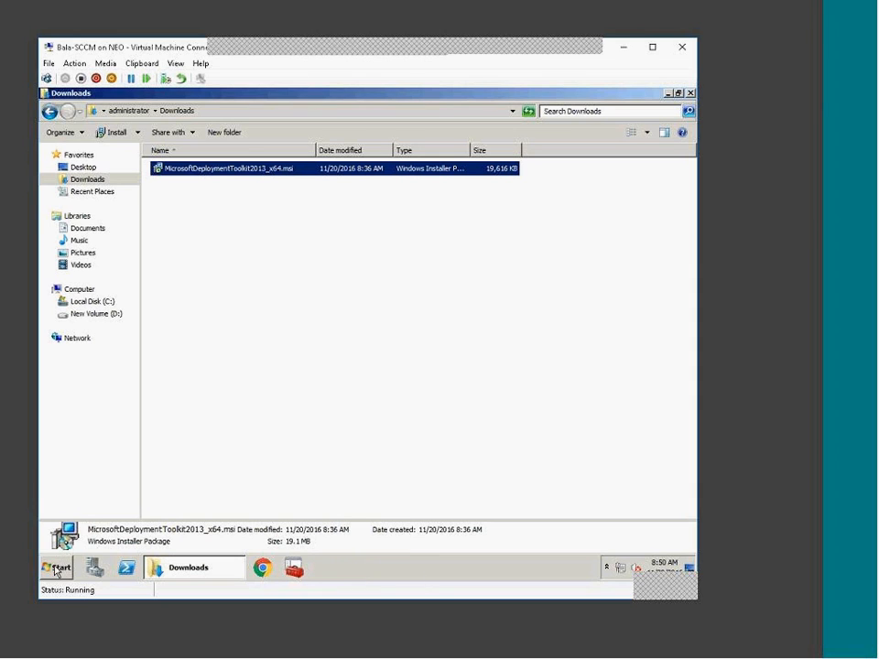
click(55, 567)
Launch Configure ConfigMgr Integration from the Microsoft Deployment Toolkit program group.
click(92, 524)
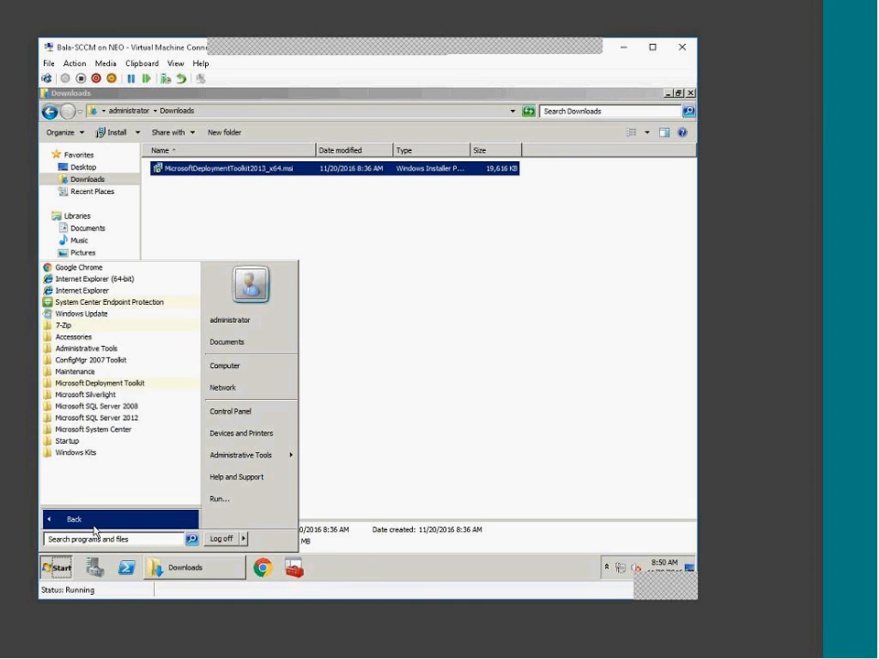
click(105, 384)
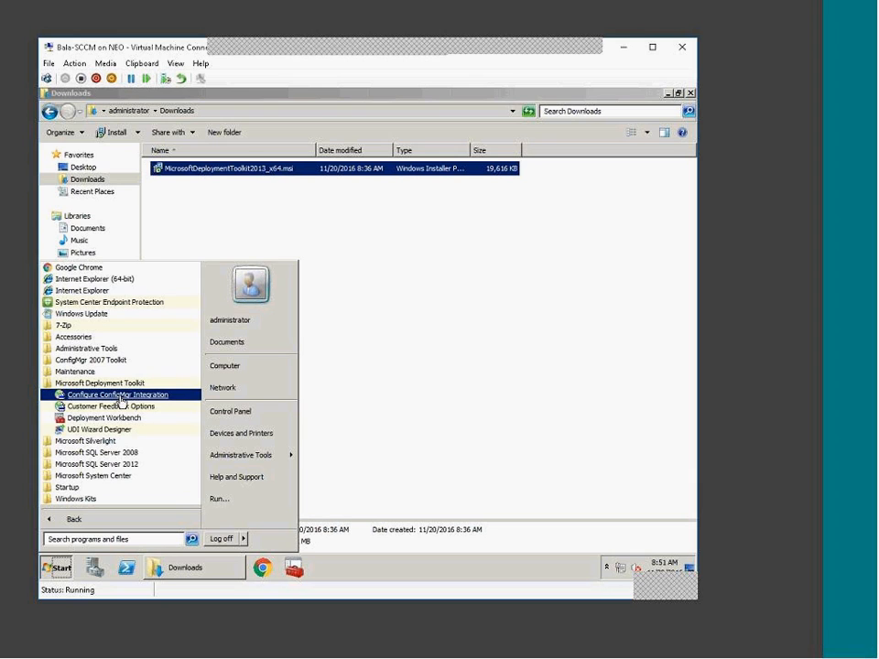
click(120, 399)
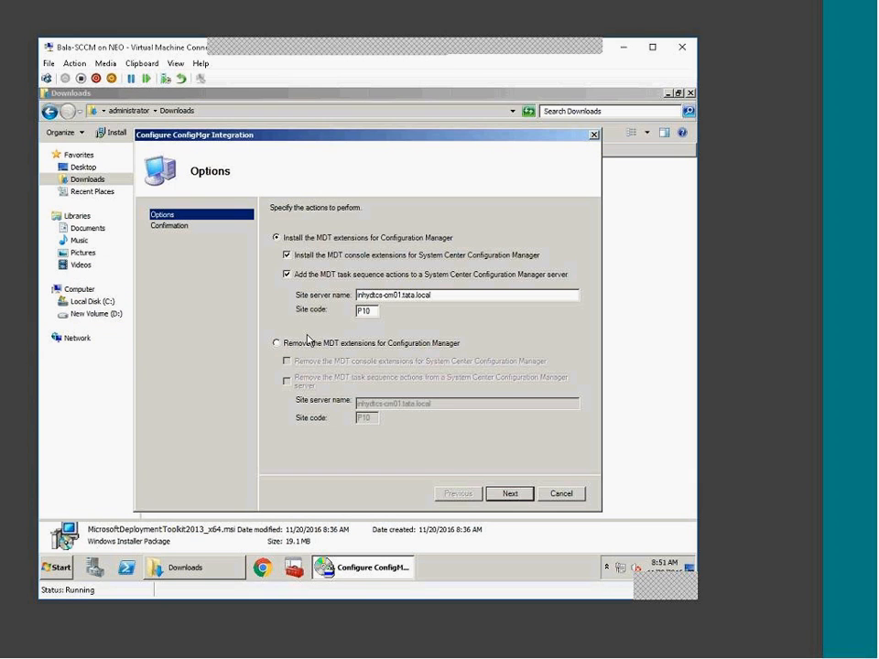
Install the MDT extensions for site P10 and check the log reports Operation completed successfully.
drag(363, 135, 337, 131)
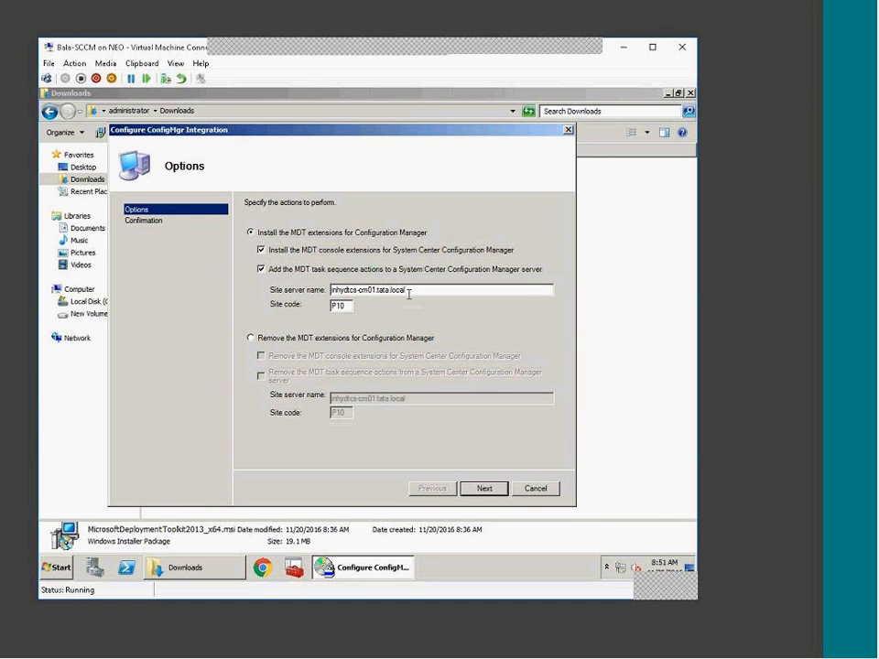
double_click(408, 292)
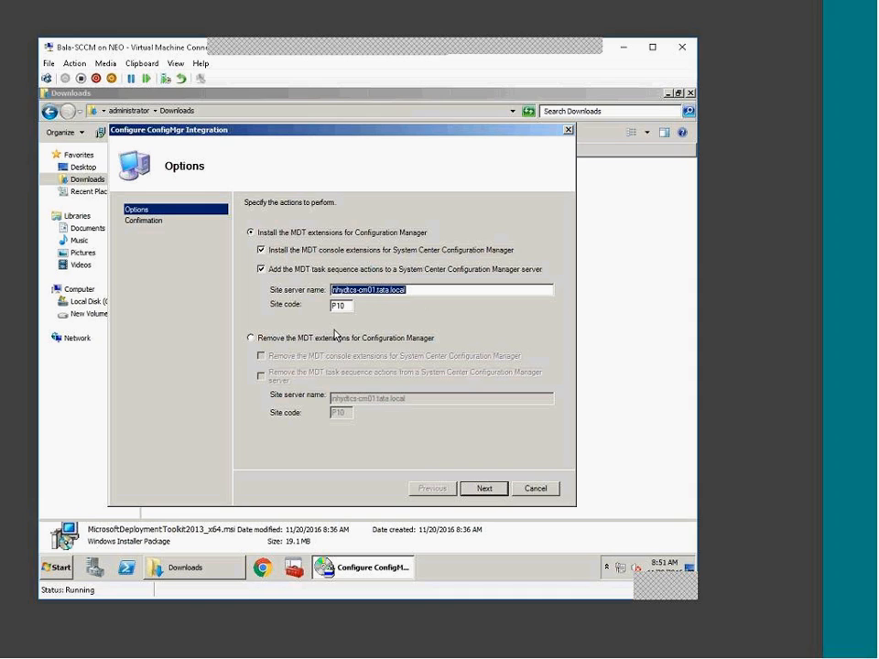
click(485, 490)
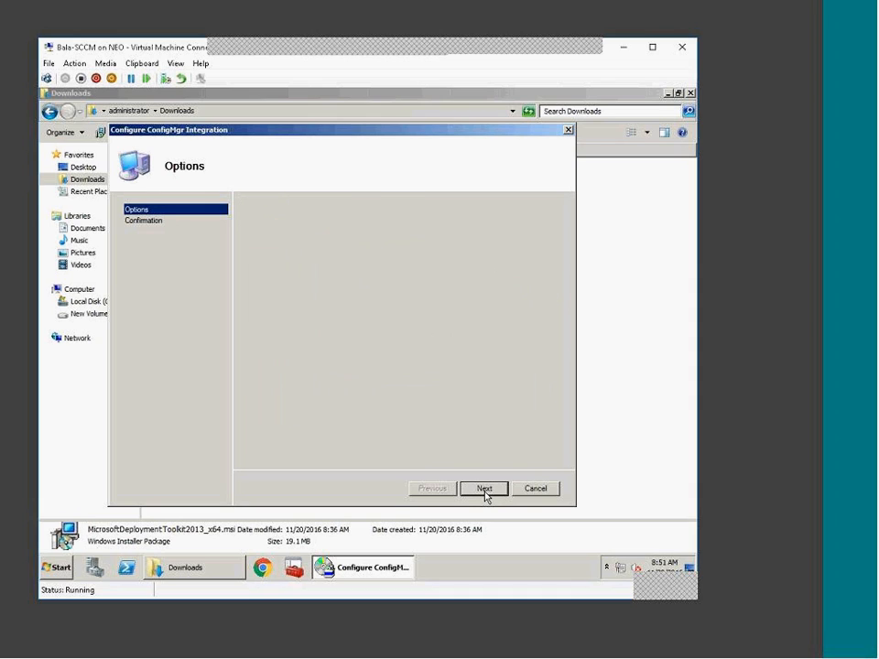
drag(362, 338, 277, 239)
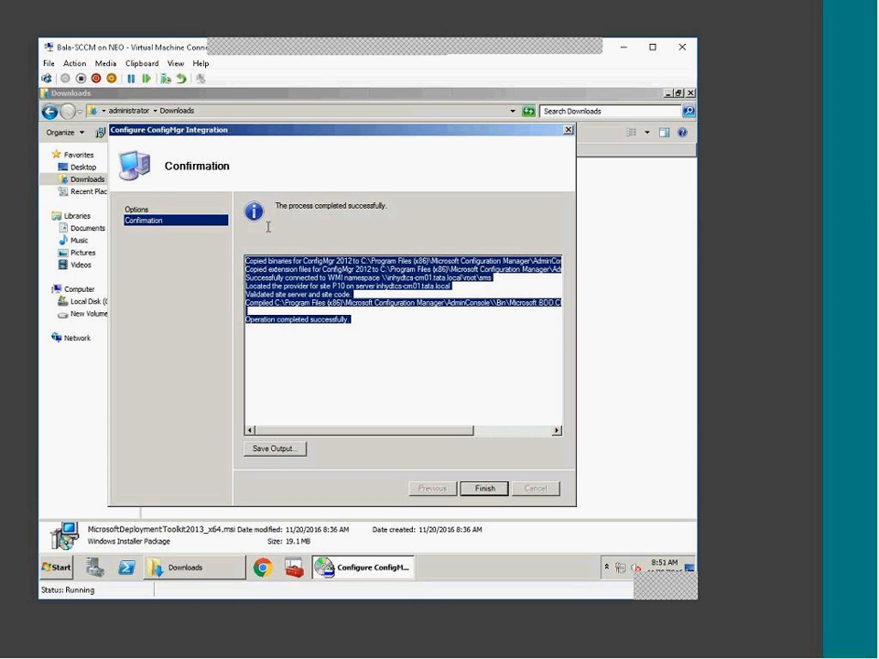
drag(247, 338, 245, 316)
drag(377, 328, 295, 247)
Launch the ConfigMgr console and go to Software Library > Operating Systems > Task Sequences.
click(487, 487)
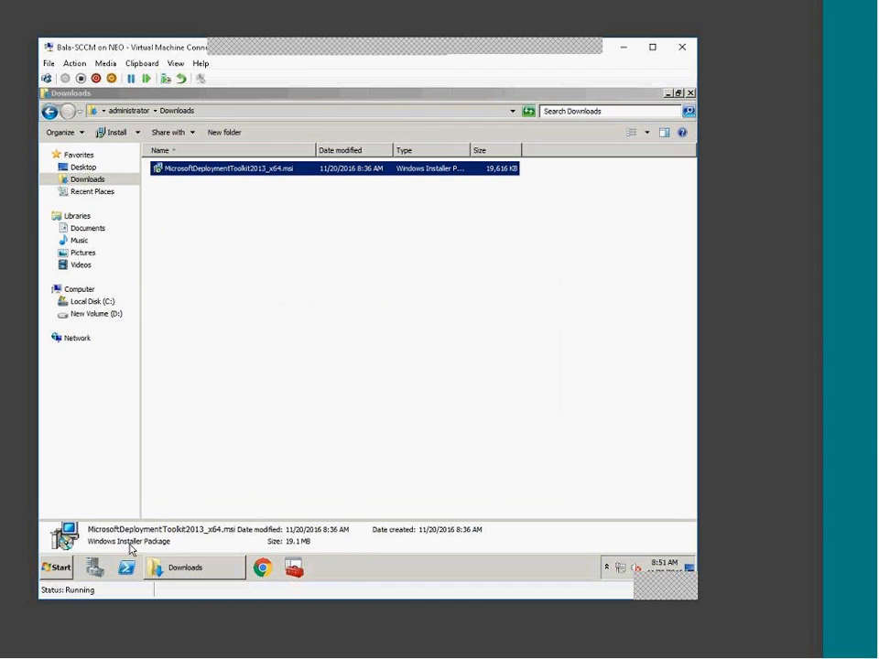
click(53, 567)
click(75, 279)
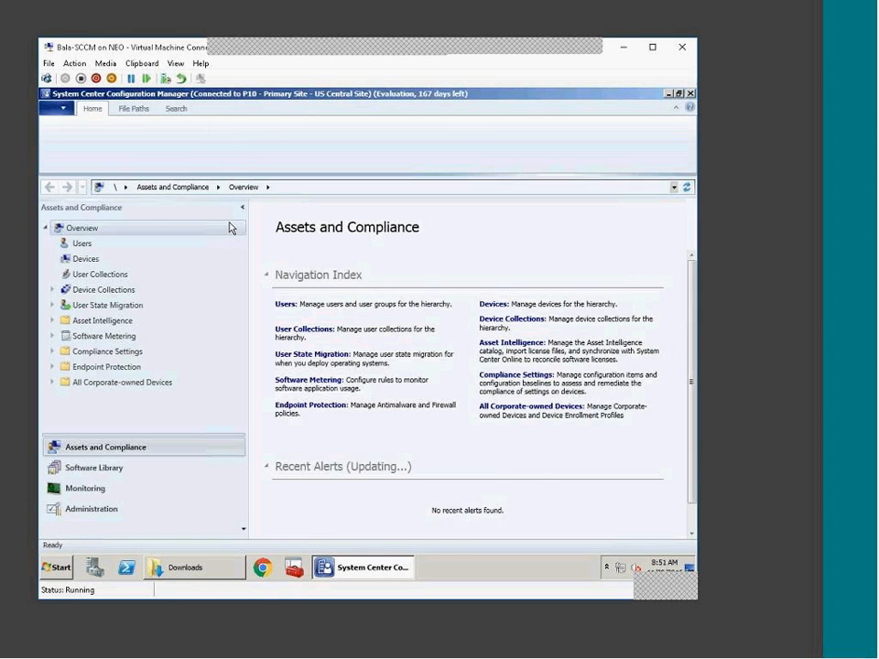
click(107, 466)
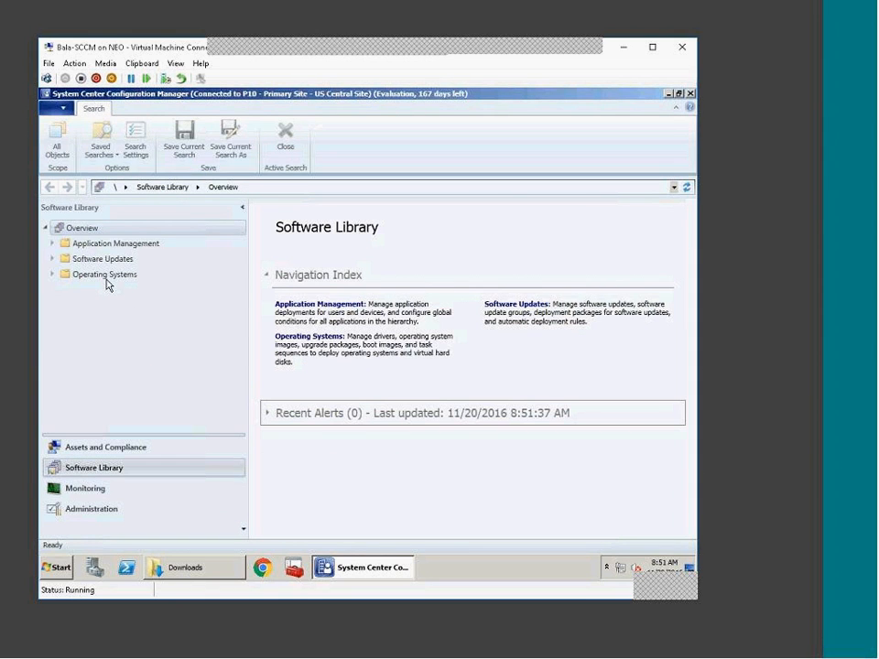
click(52, 274)
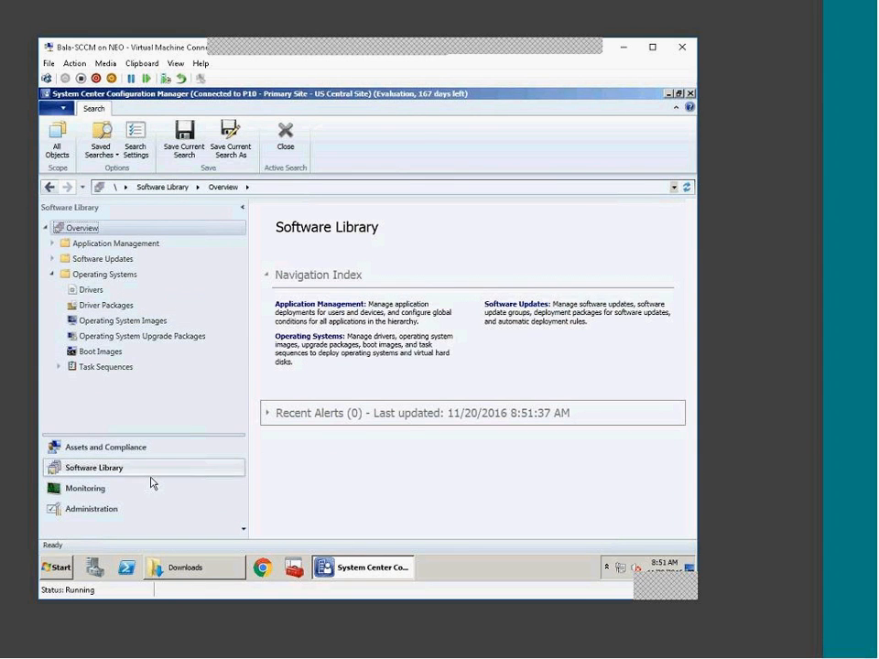
click(58, 367)
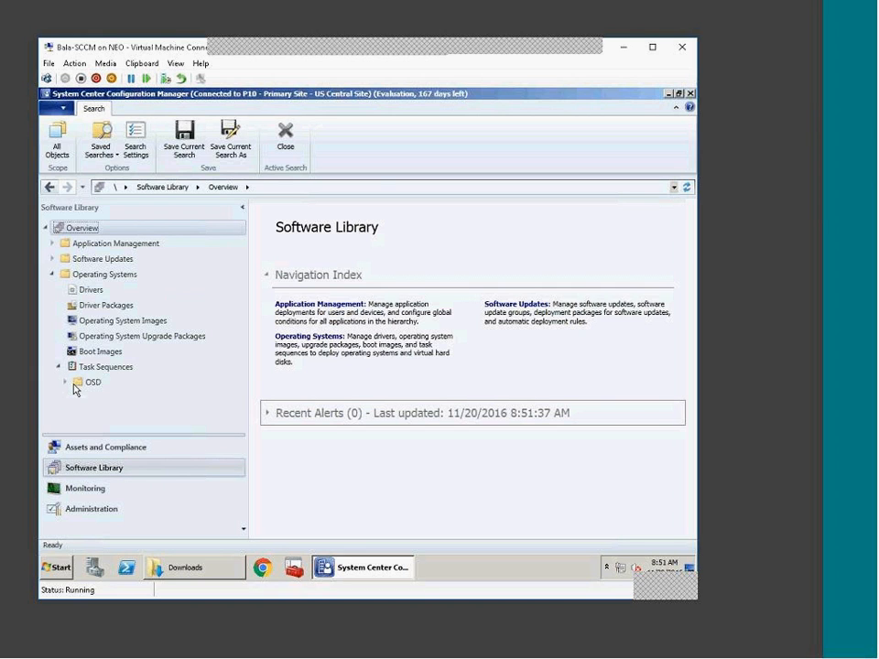
click(69, 365)
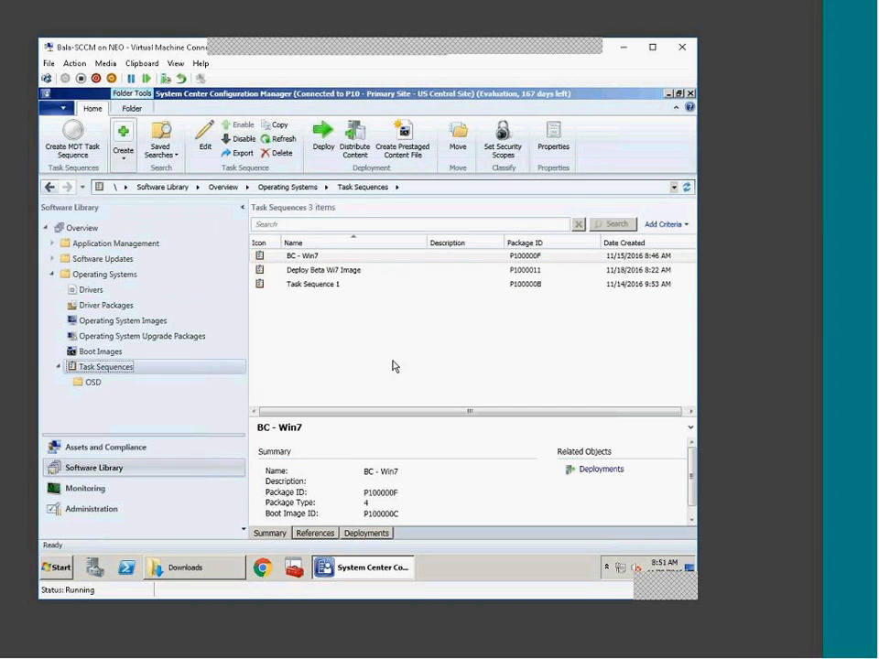
Start Create MDT Task Sequence from Task Sequences and pick the Client Task Sequence template.
right_click(114, 368)
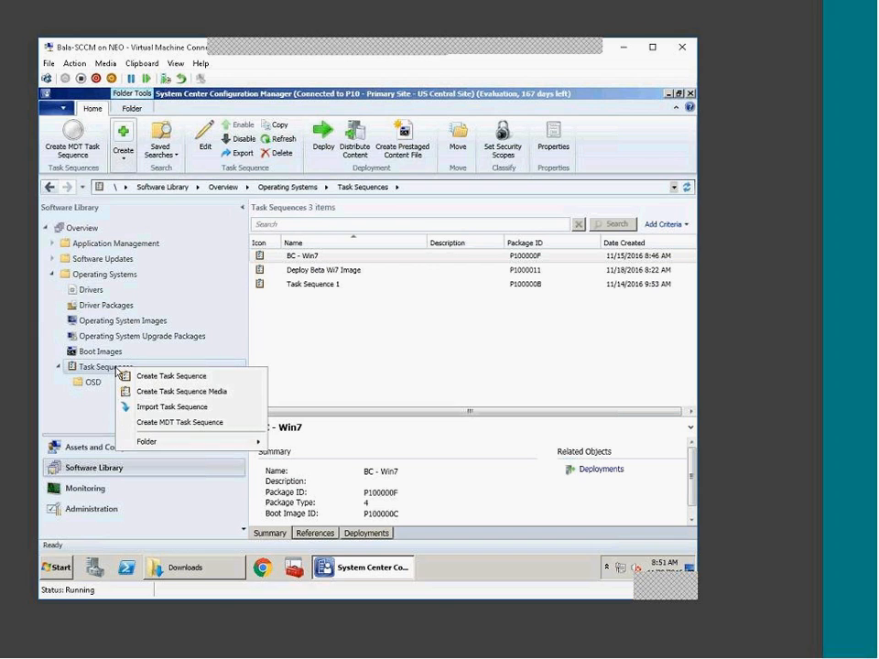
click(210, 427)
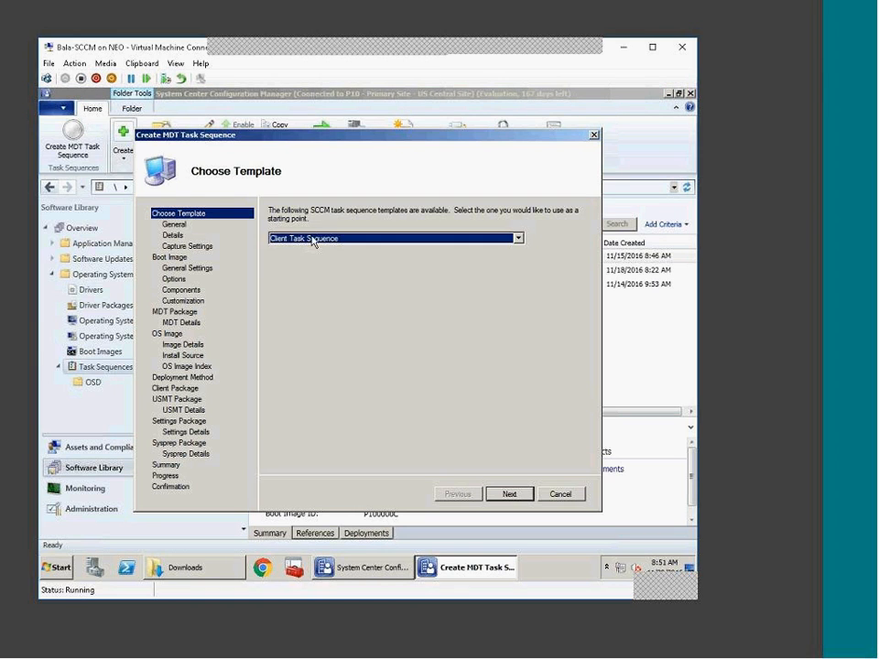
click(313, 238)
click(313, 238)
click(314, 238)
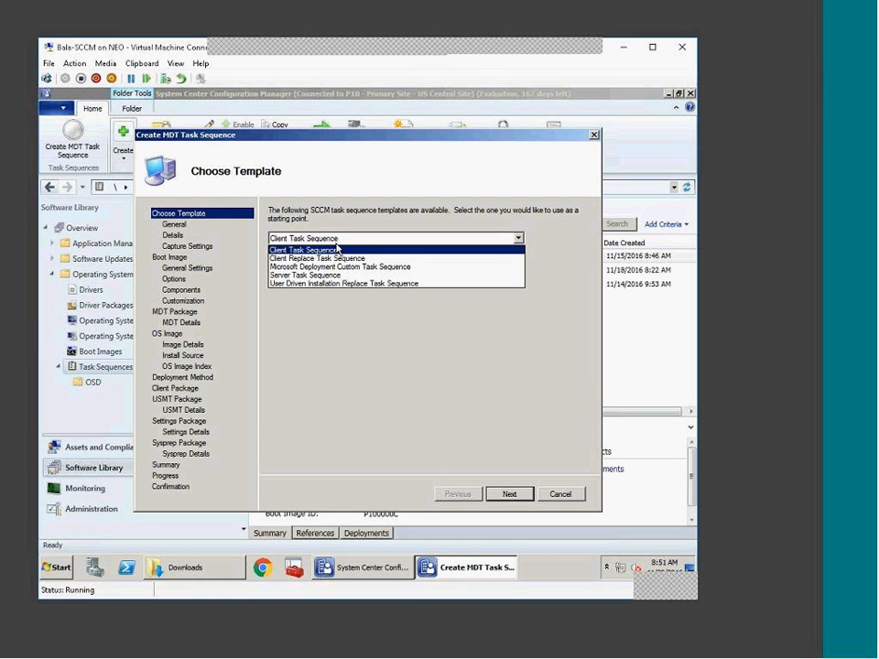
click(336, 249)
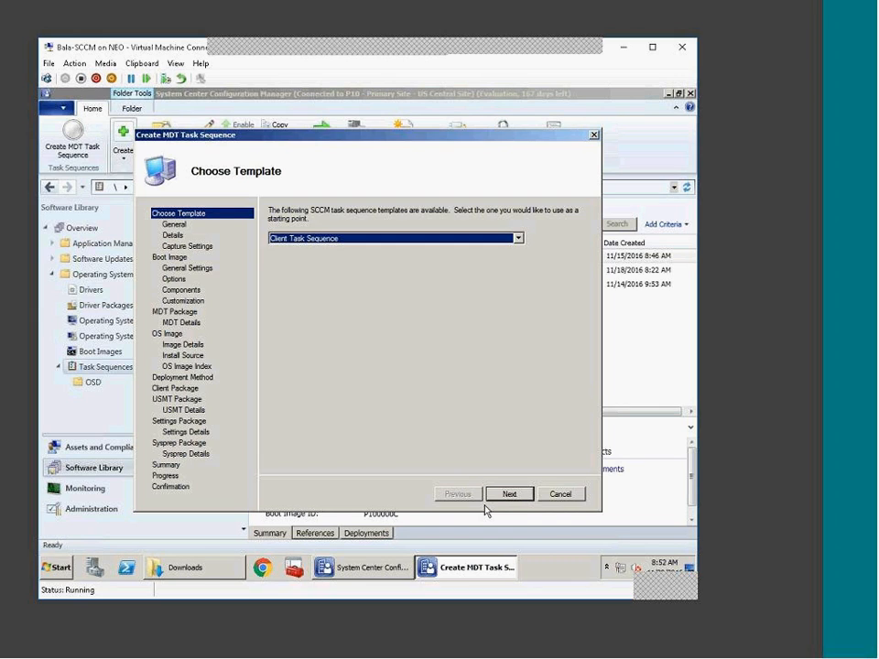
click(506, 495)
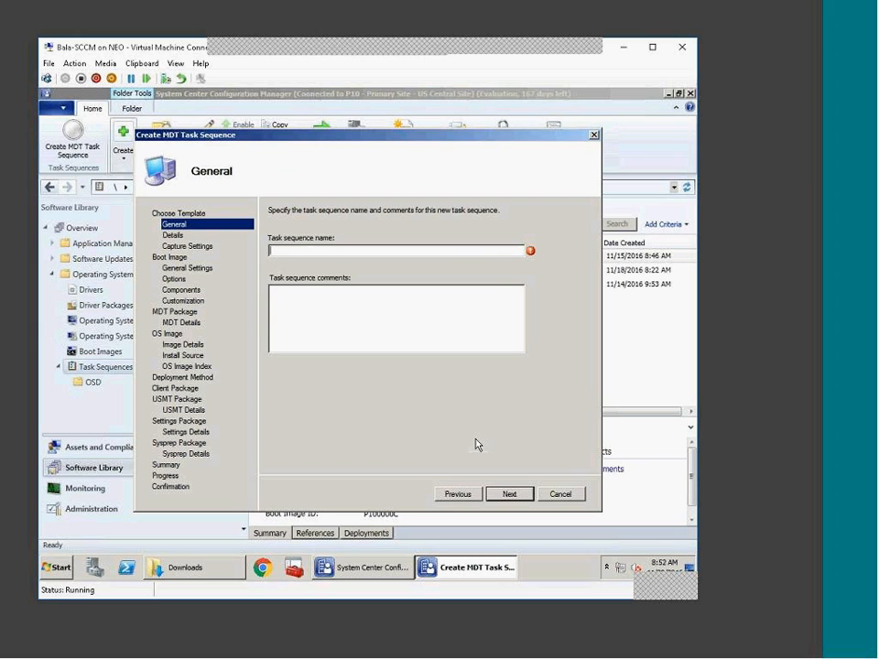
Name the task sequence 'MDT - Deploy Win7'.
text(deploy Win7)
key(Home)
key(Delete)
text(D)
key(Home)
text(MDT -)
click(510, 494)
Join computers to the tata domain and enter and confirm the domain account password.
click(298, 269)
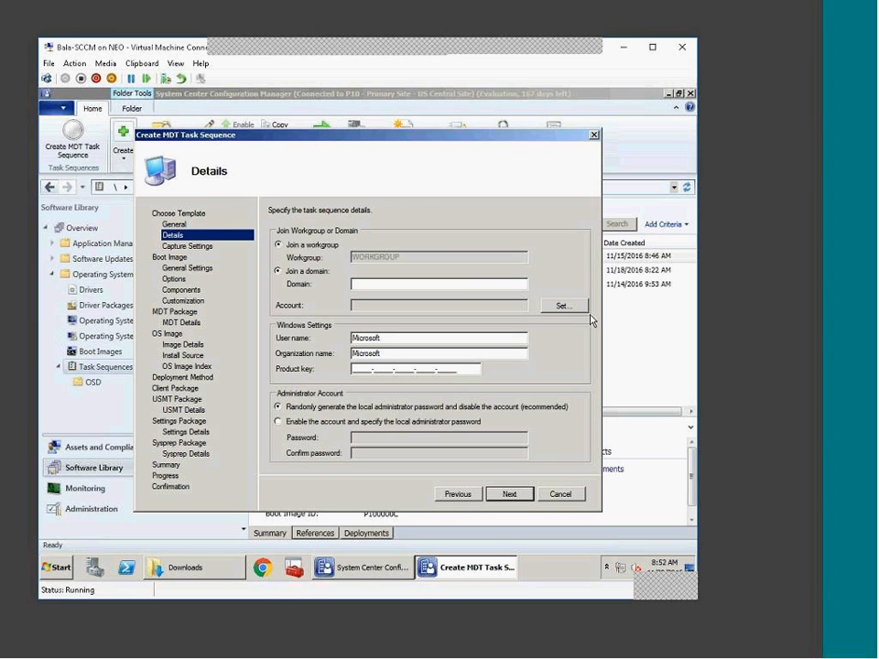
click(573, 308)
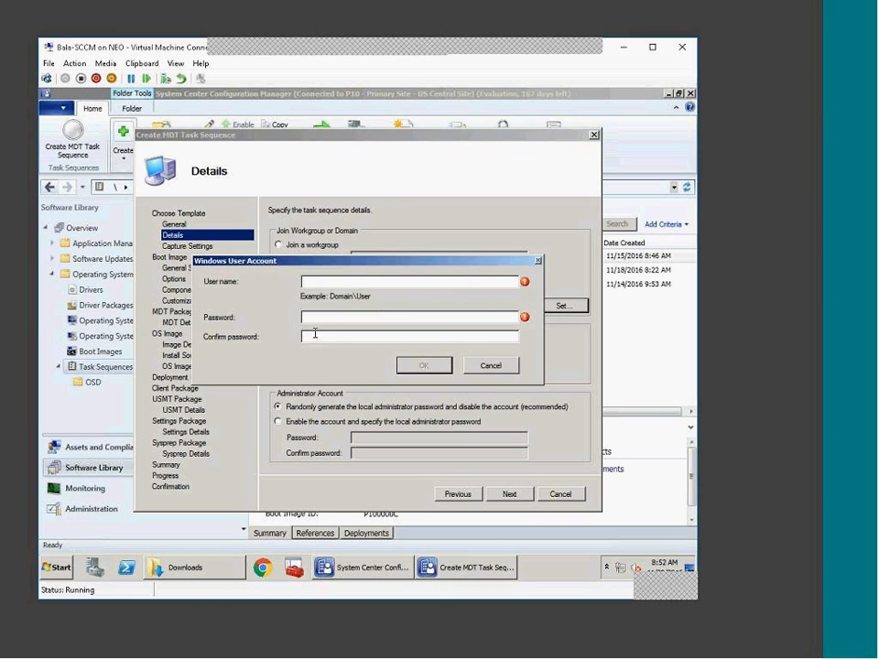
click(492, 364)
click(407, 284)
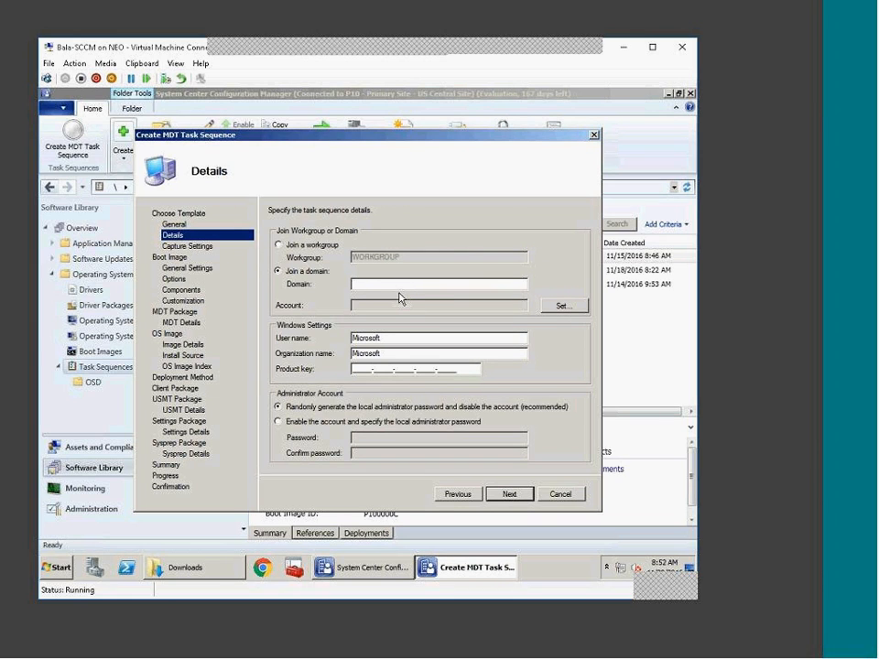
text(a)
key(Tab)
key(Tab)
key(Tab)
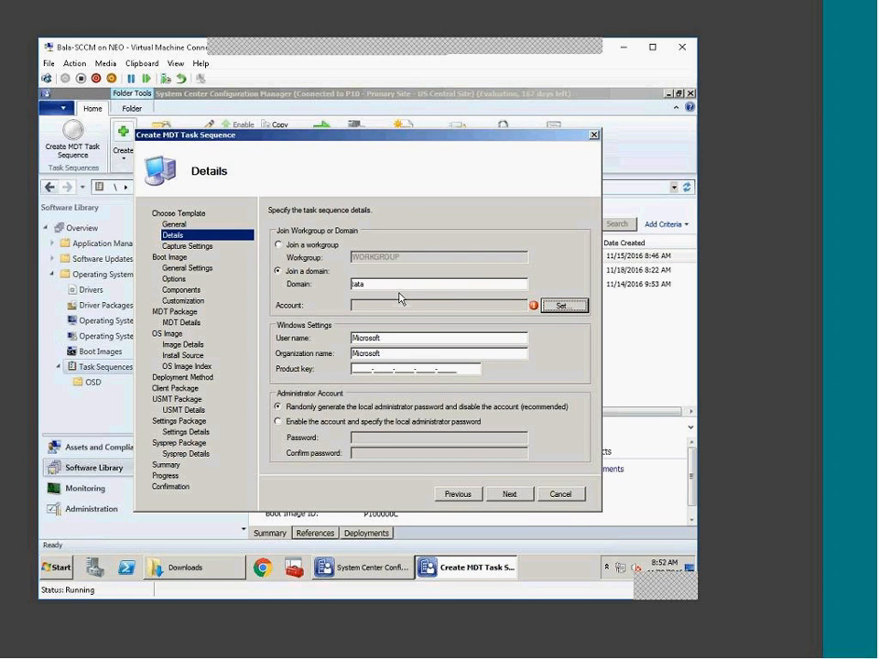
key(shift+Tab)
key(shift+Tab)
key(Return)
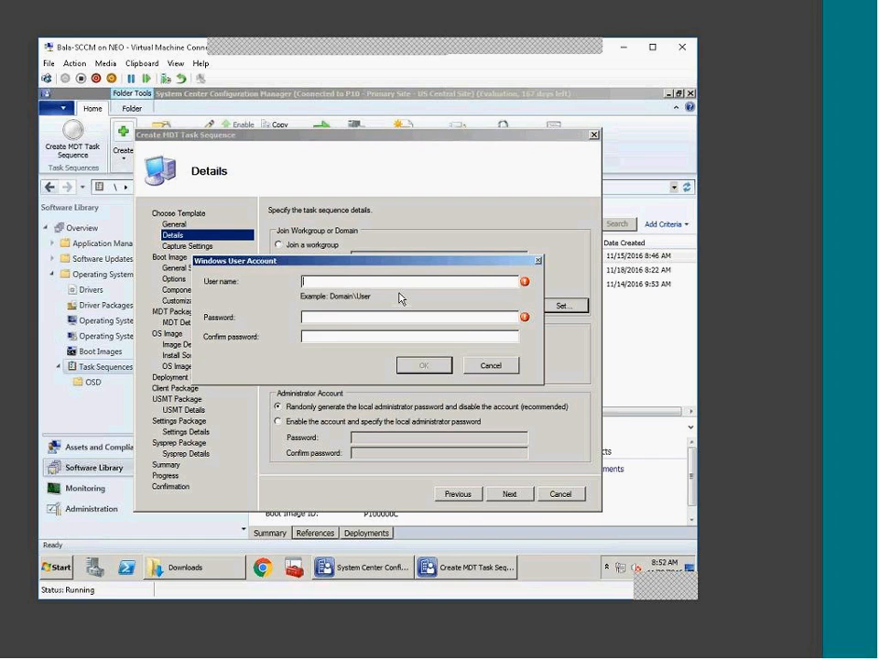
text(lat*****)
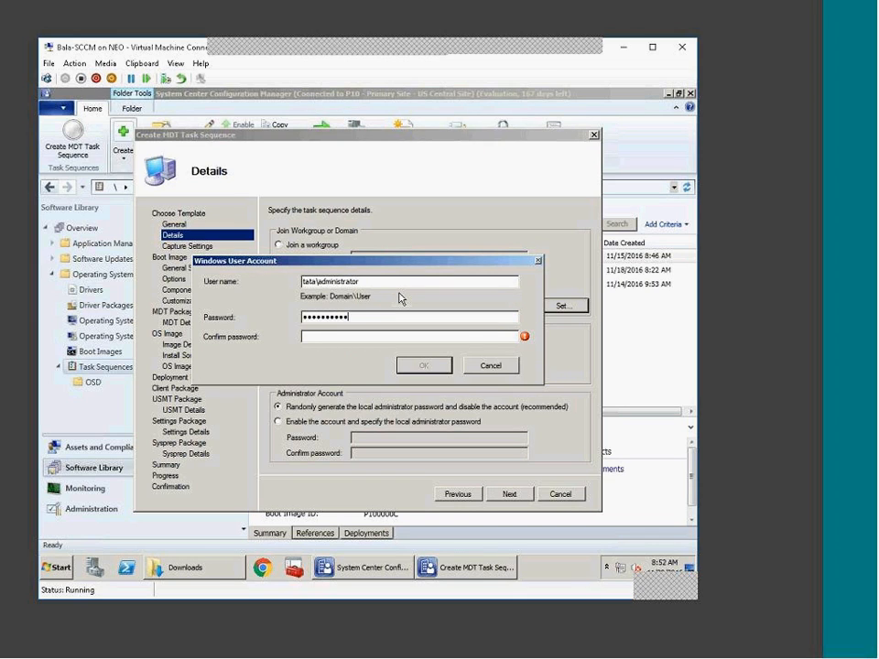
key(Tab)
text(****)
key(Return)
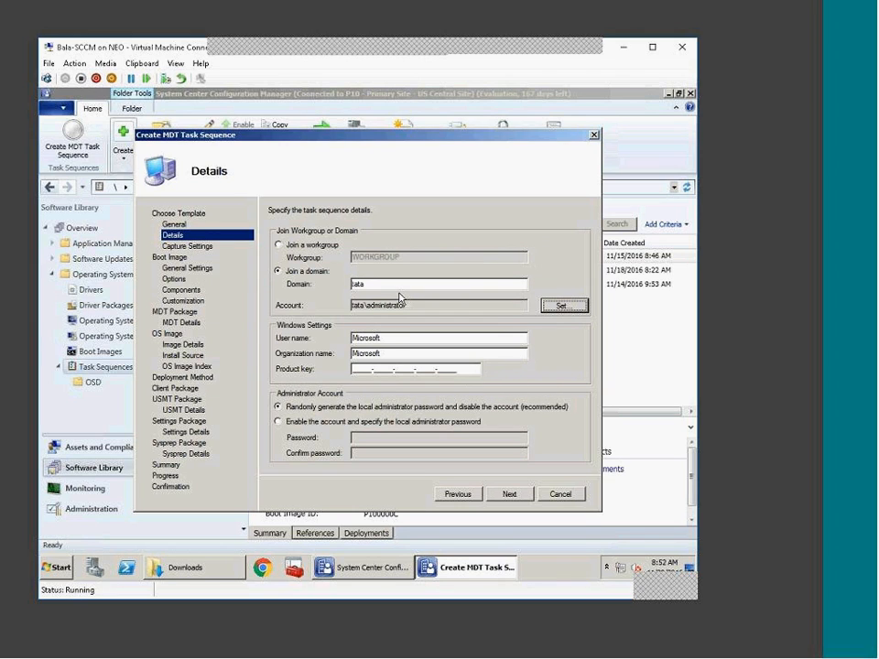
key(Tab)
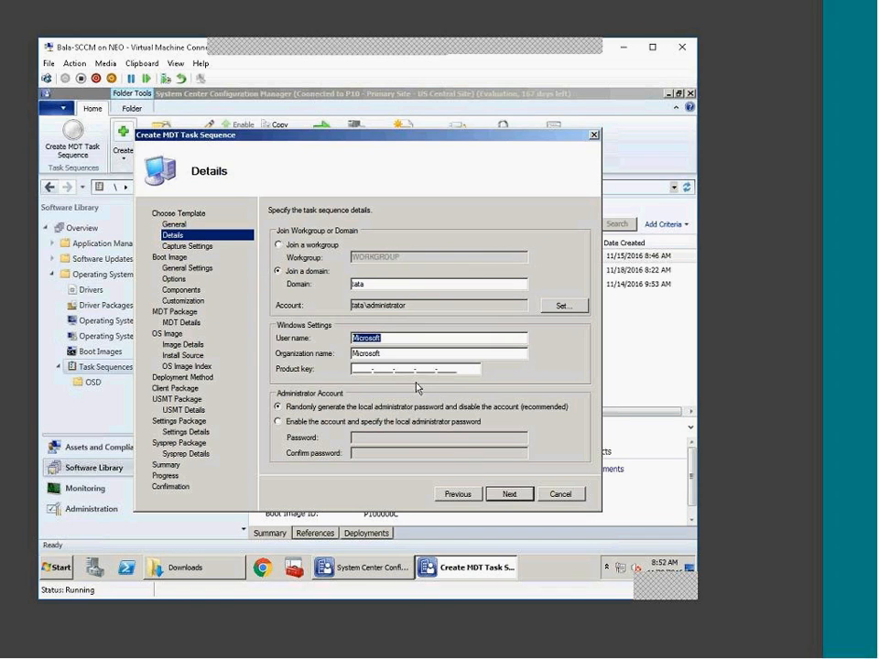
Set the task sequence to never be used to capture an image.
click(509, 494)
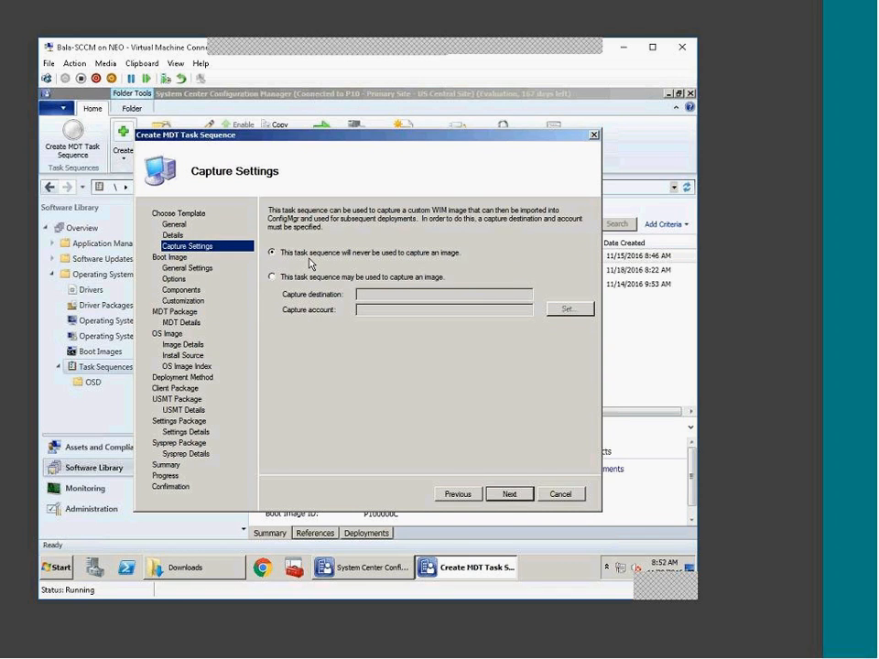
click(309, 279)
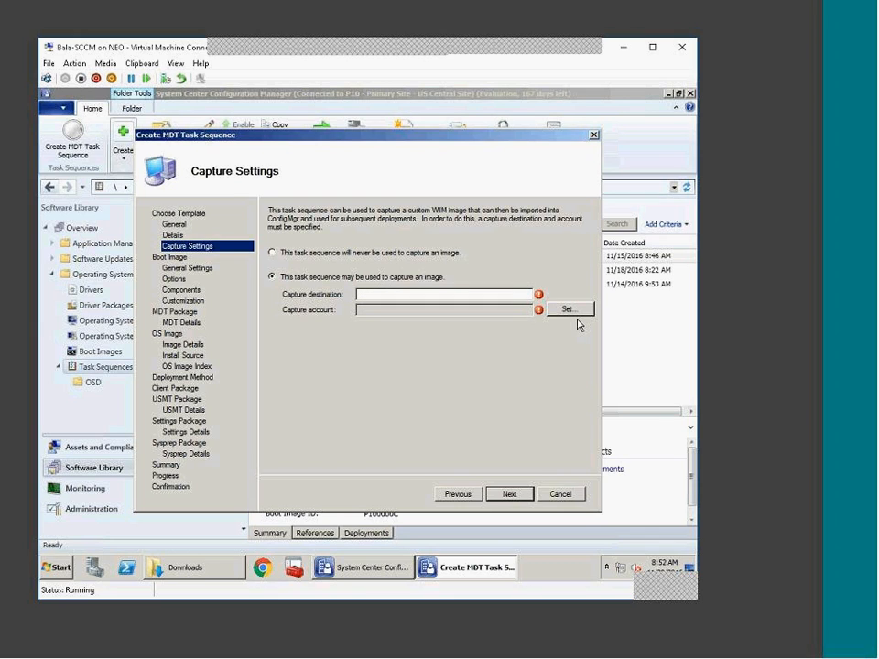
click(275, 253)
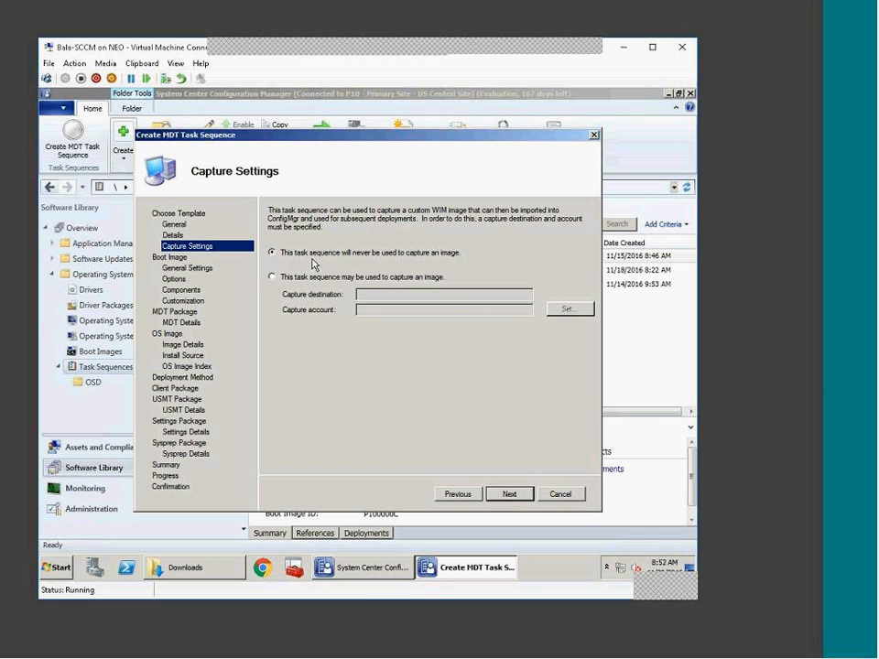
click(510, 496)
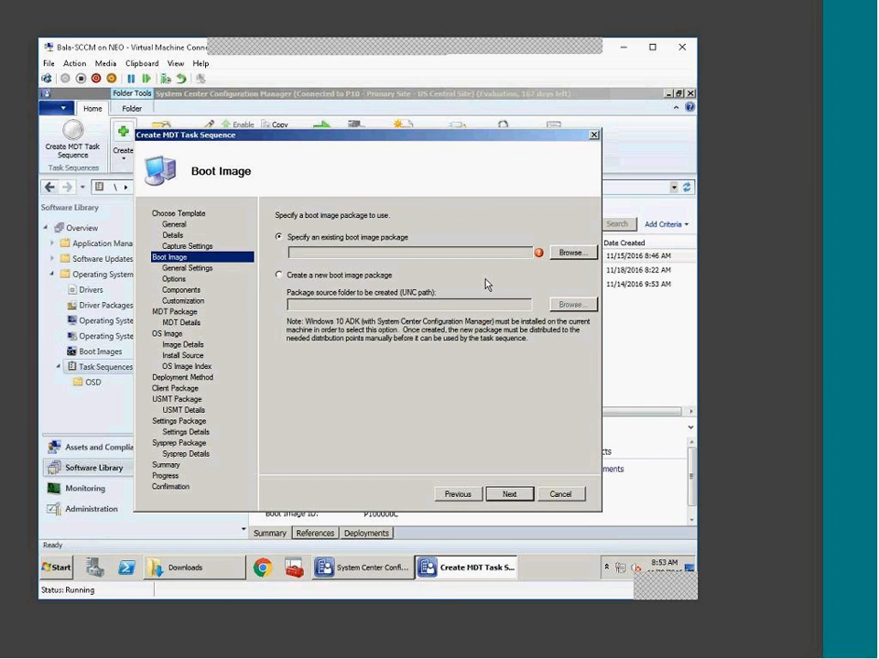
Use the existing boot image package Boot Image X64 V1.0 en-US.
click(368, 277)
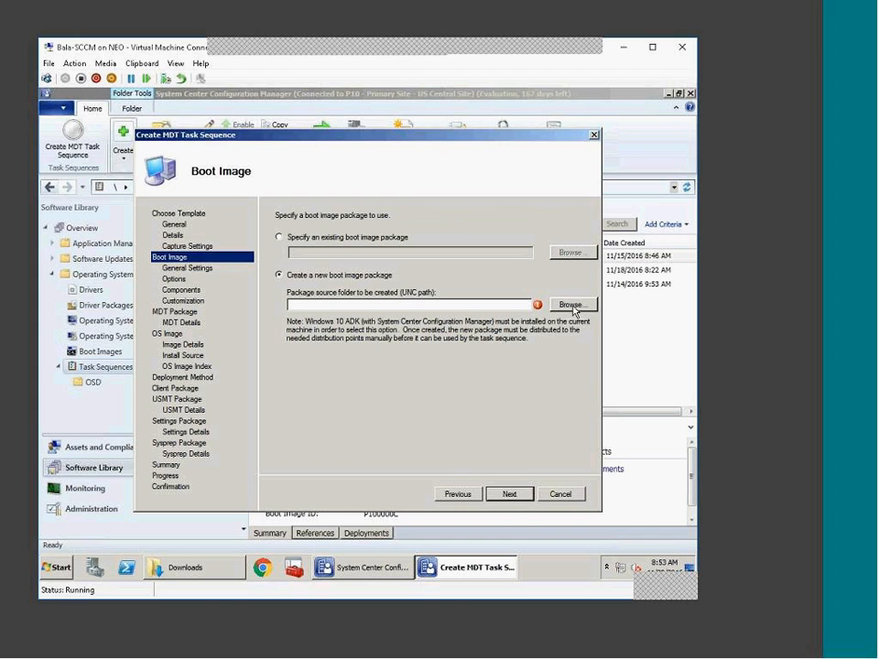
click(359, 238)
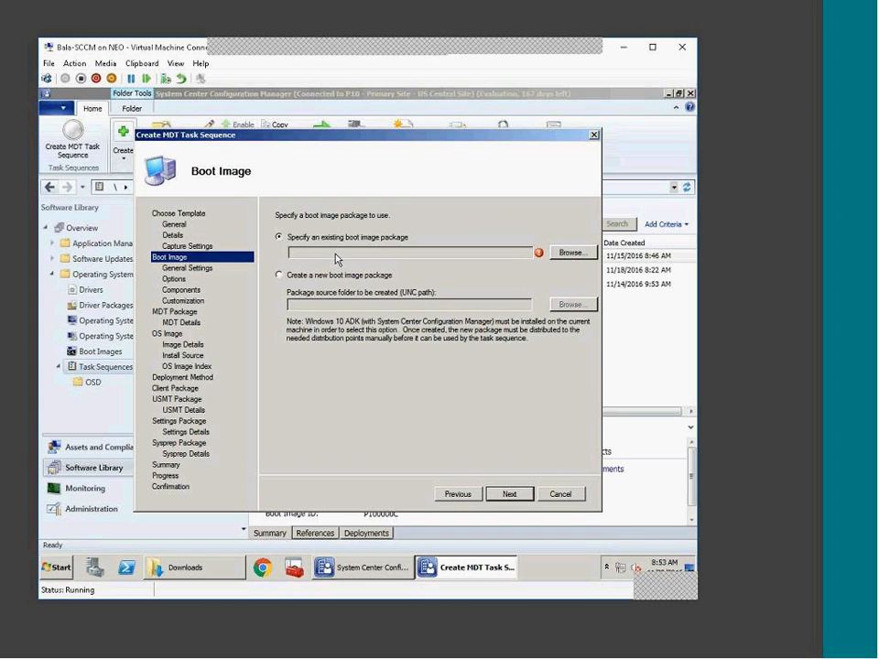
click(576, 254)
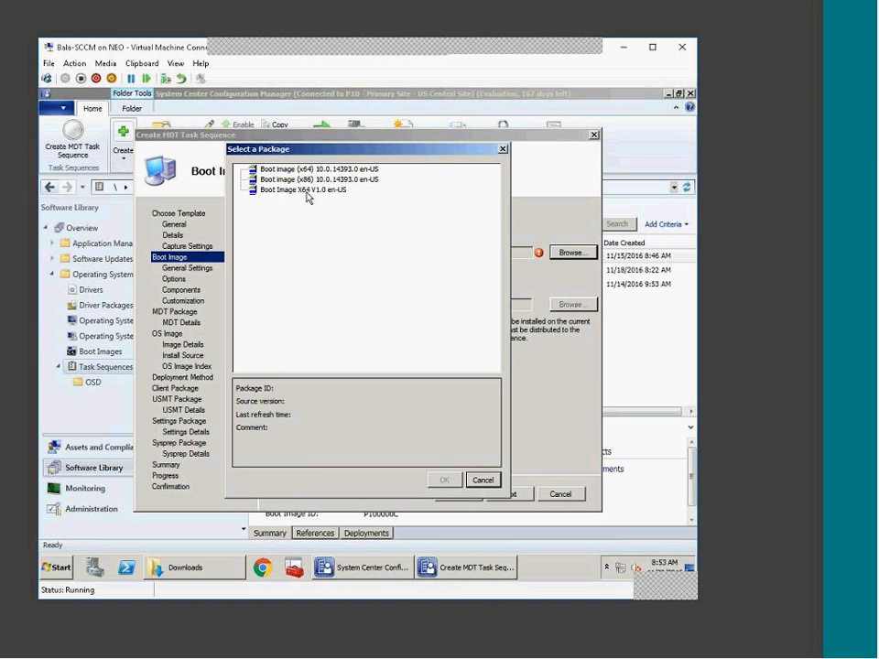
click(306, 190)
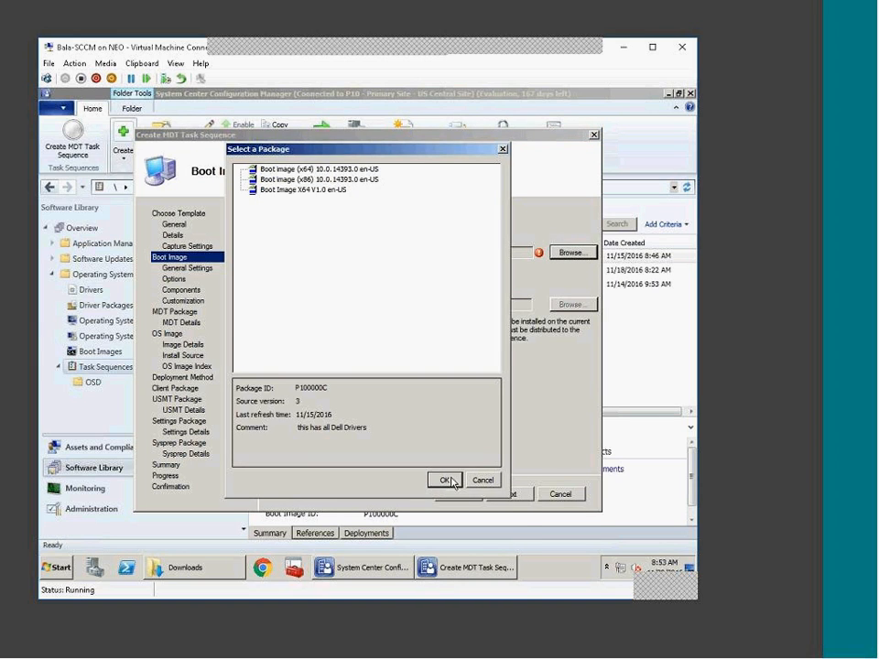
click(449, 479)
click(508, 494)
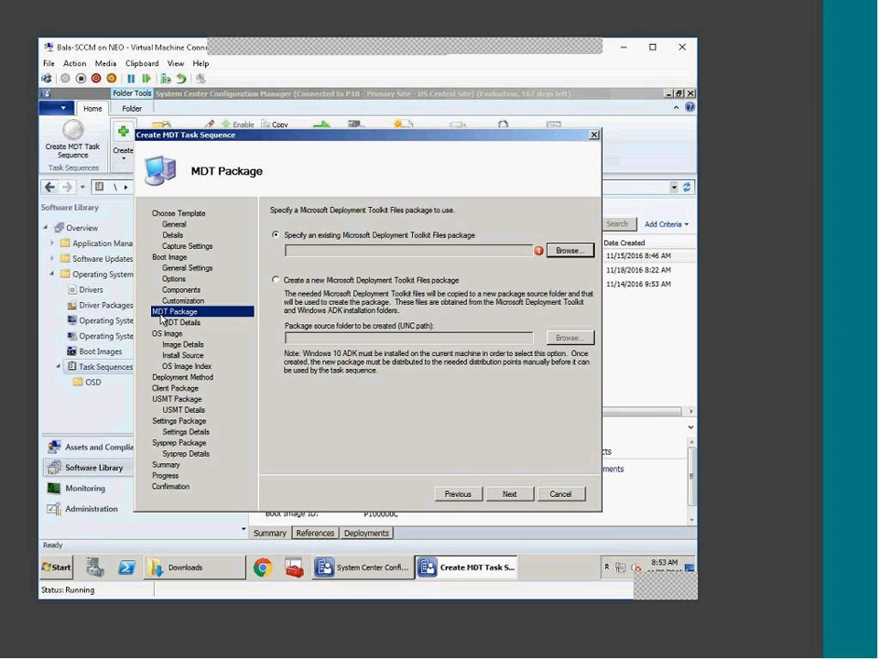
Browse to D:\DeploymentShare\Scripts in Explorer and scroll through its contents.
click(206, 571)
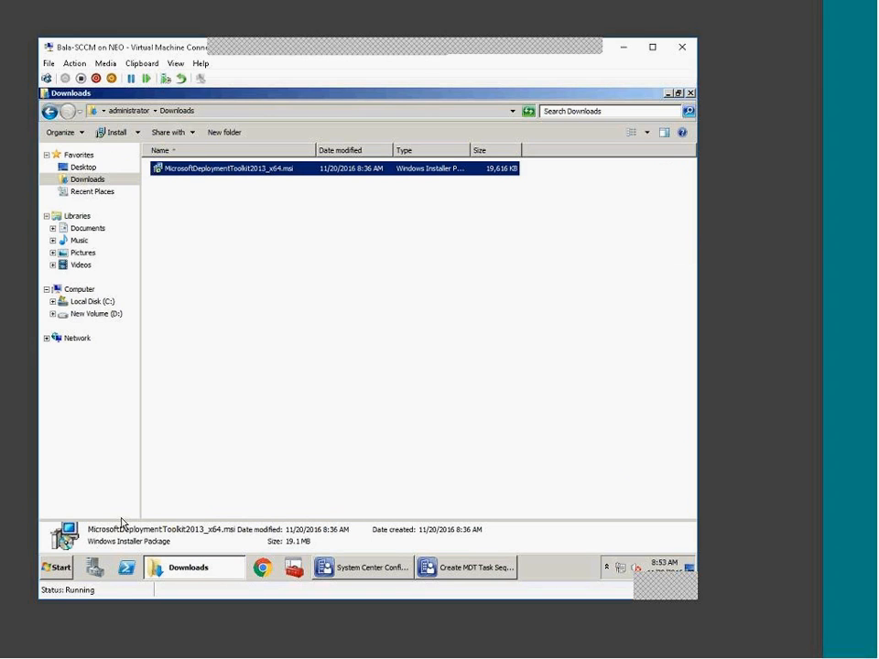
click(99, 315)
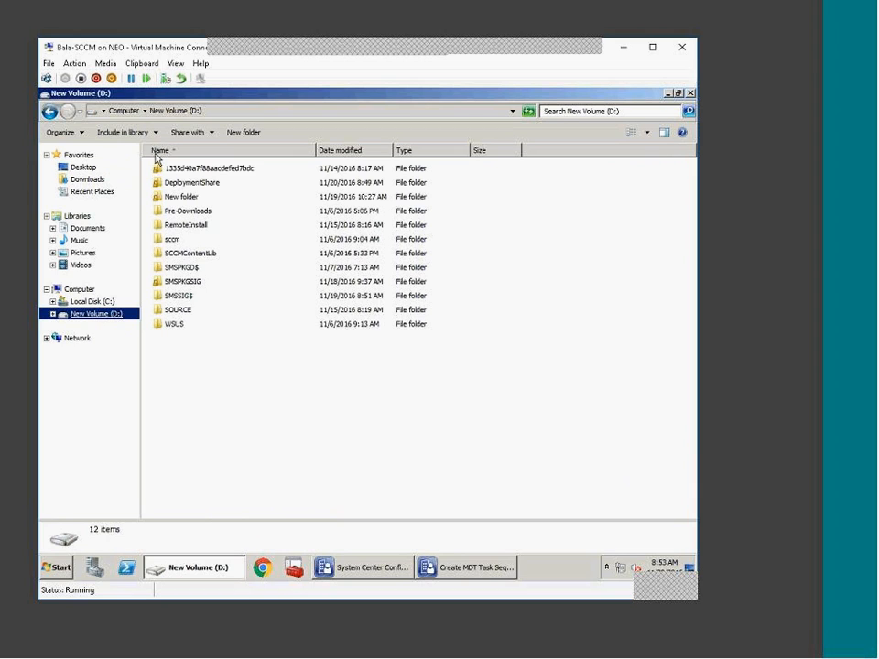
double_click(193, 183)
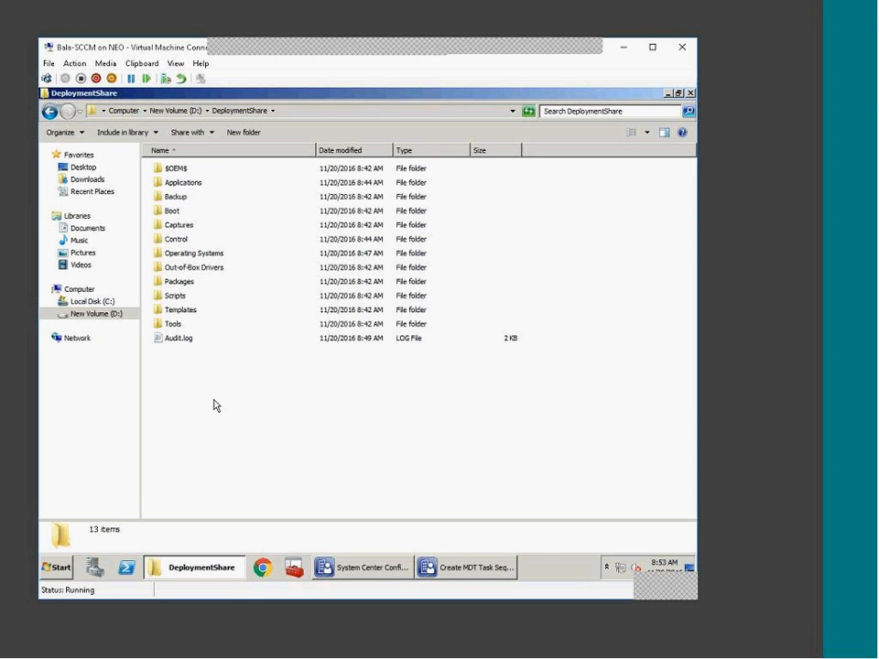
drag(330, 443, 469, 491)
double_click(173, 296)
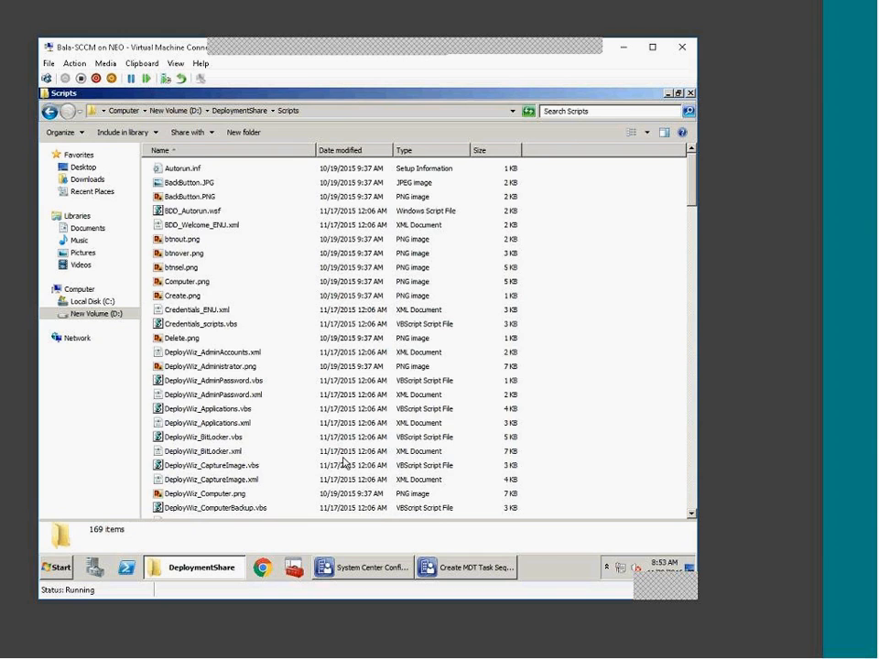
scroll(344, 455, down, 1)
scroll(344, 455, down, 20)
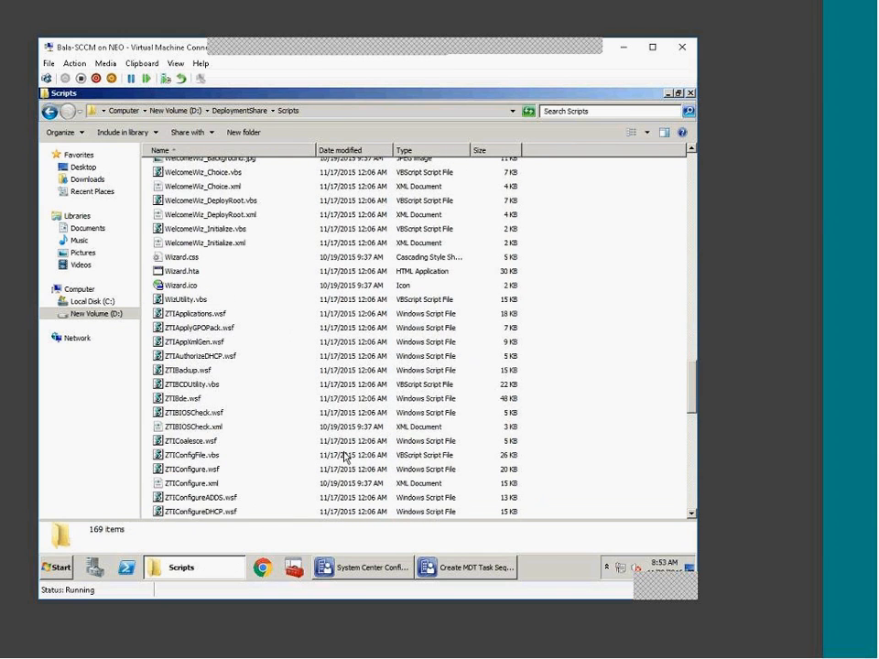
scroll(235, 485, down, 8)
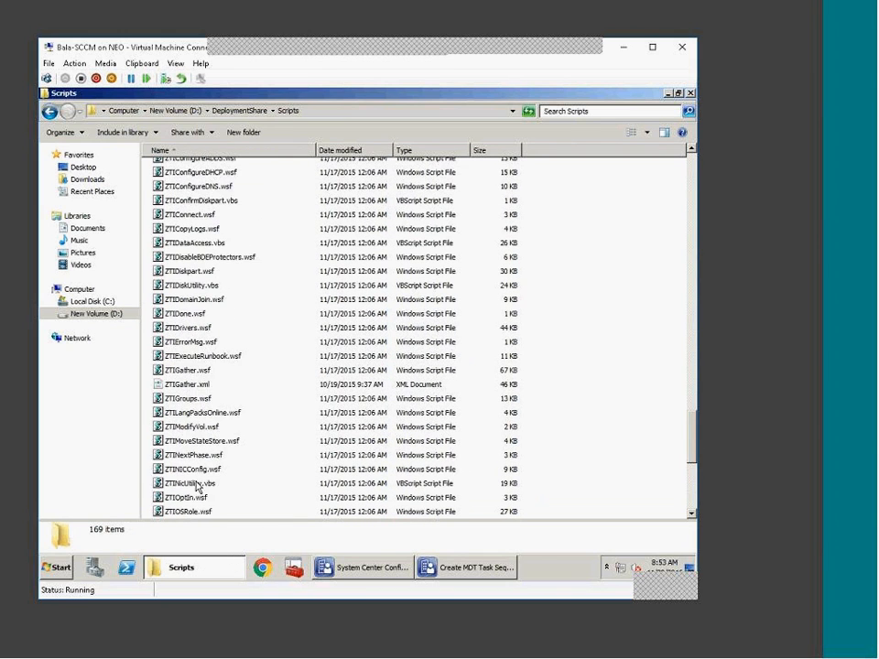
scroll(672, 247, up, 20)
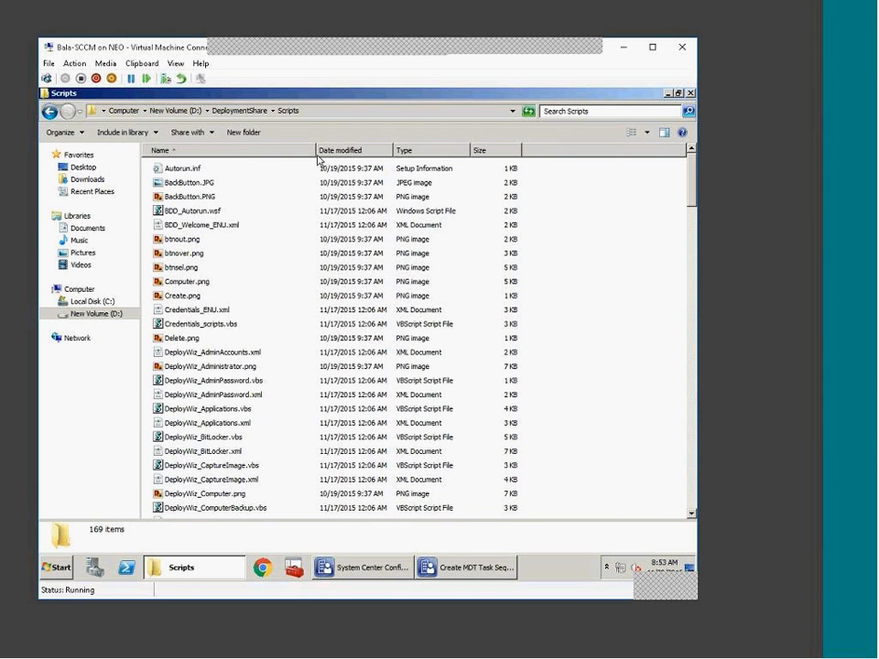
Return to DeploymentShare and select its folders, including Control and Tools, then all 13 items.
click(240, 111)
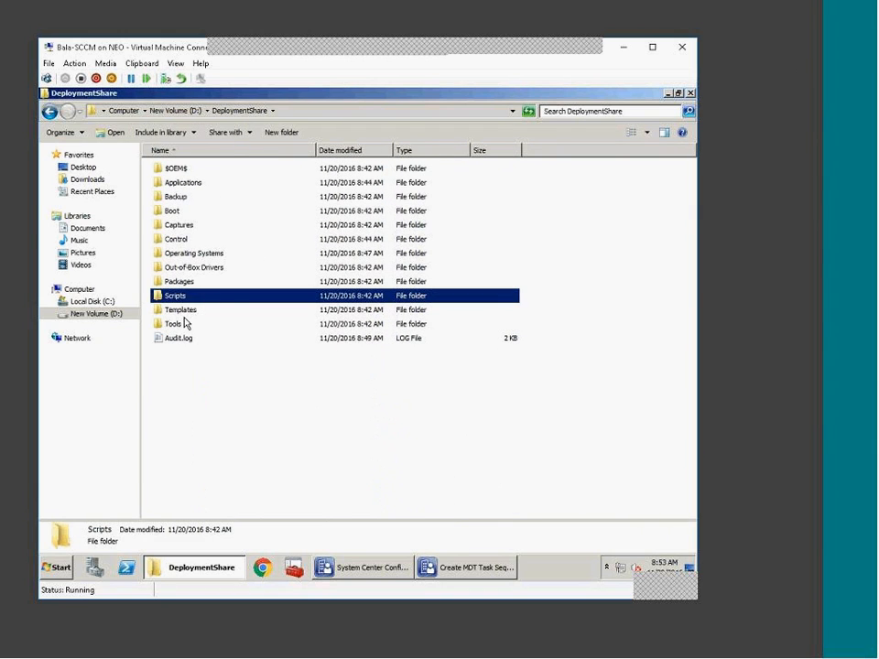
ctrl+click(178, 225)
ctrl+click(179, 226)
ctrl+click(182, 240)
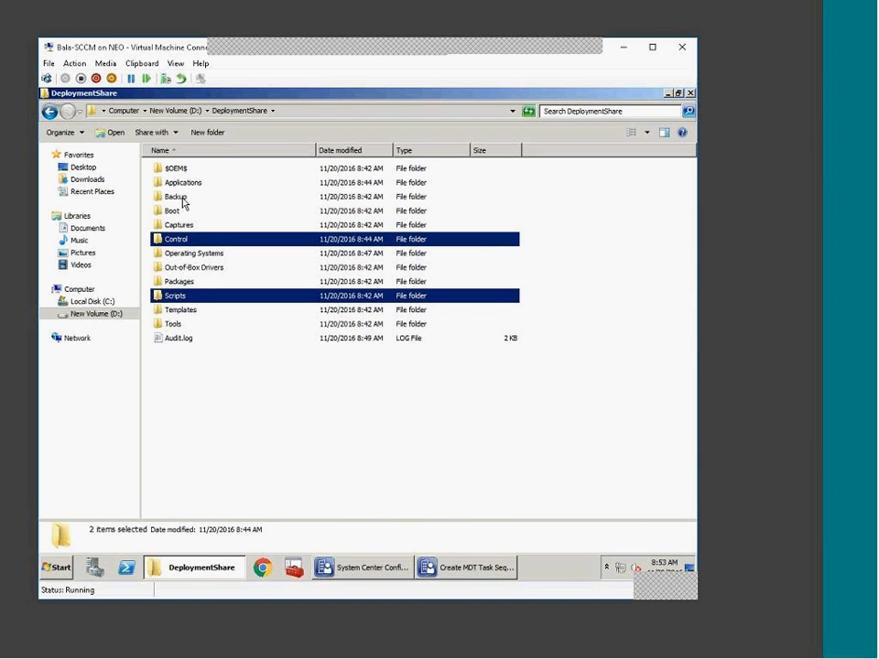
ctrl+click(183, 324)
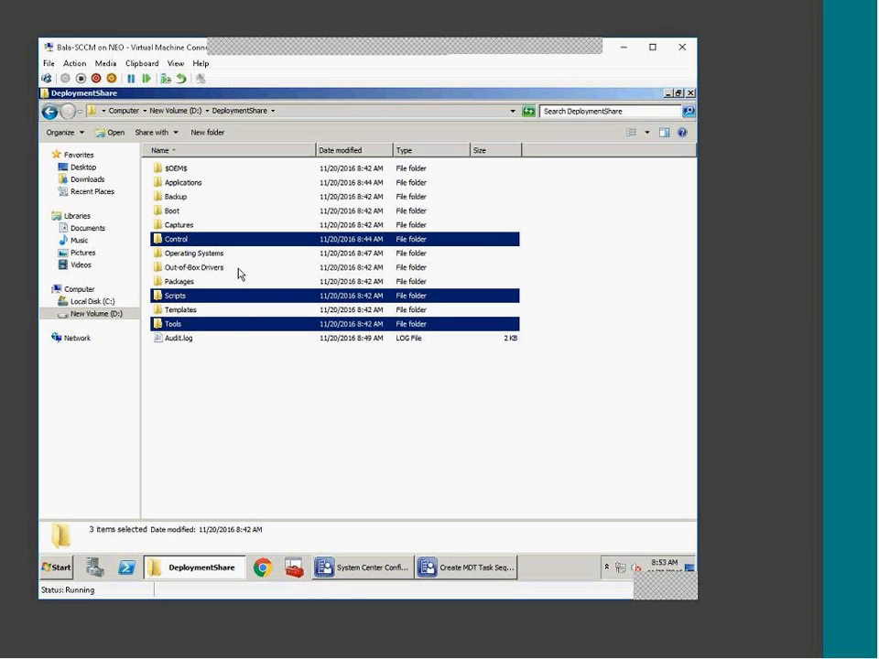
click(352, 414)
drag(351, 419, 172, 133)
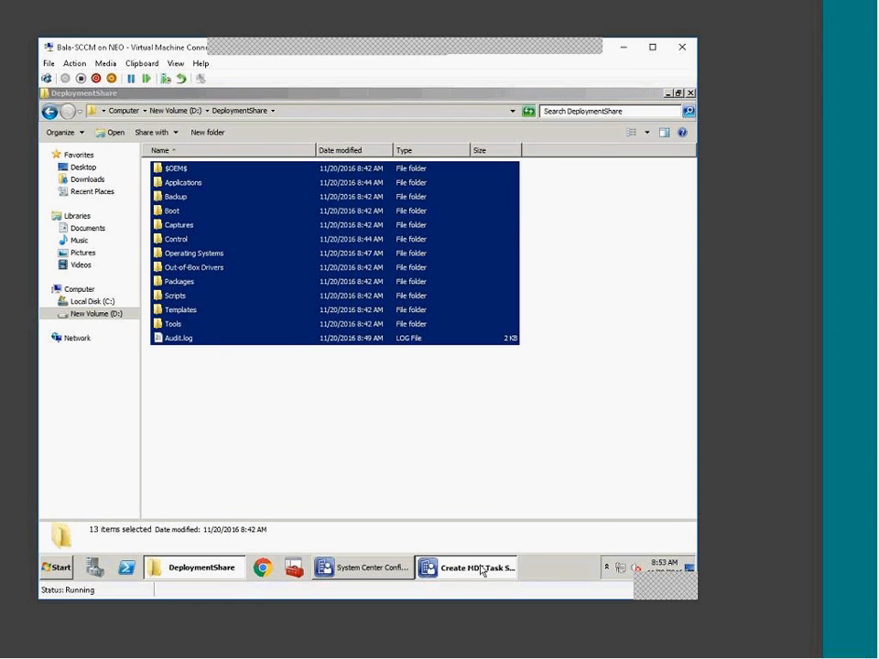
click(485, 568)
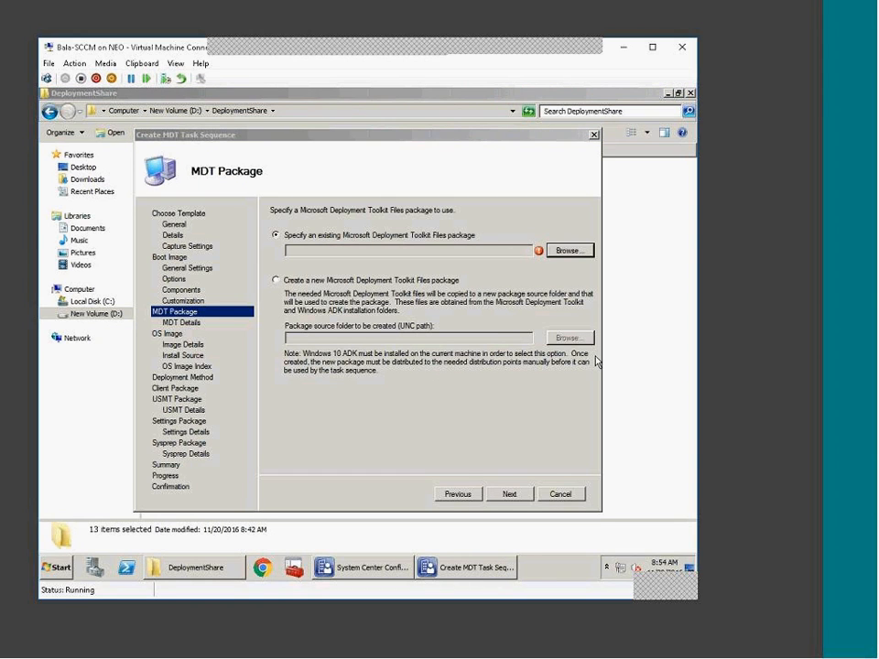
Browse the MDT package list twice without choosing one, then bring DeploymentShare forward.
click(569, 250)
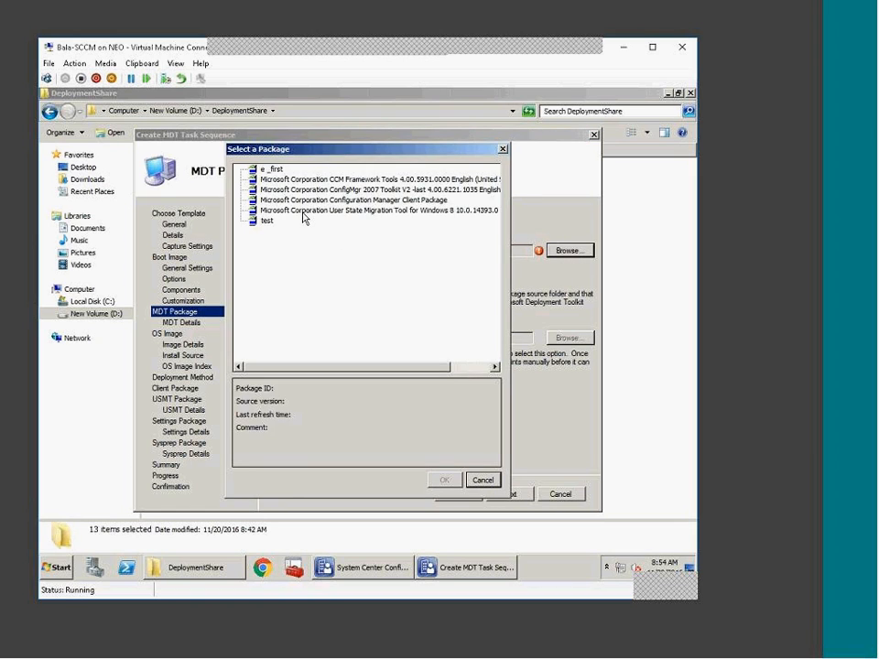
click(482, 480)
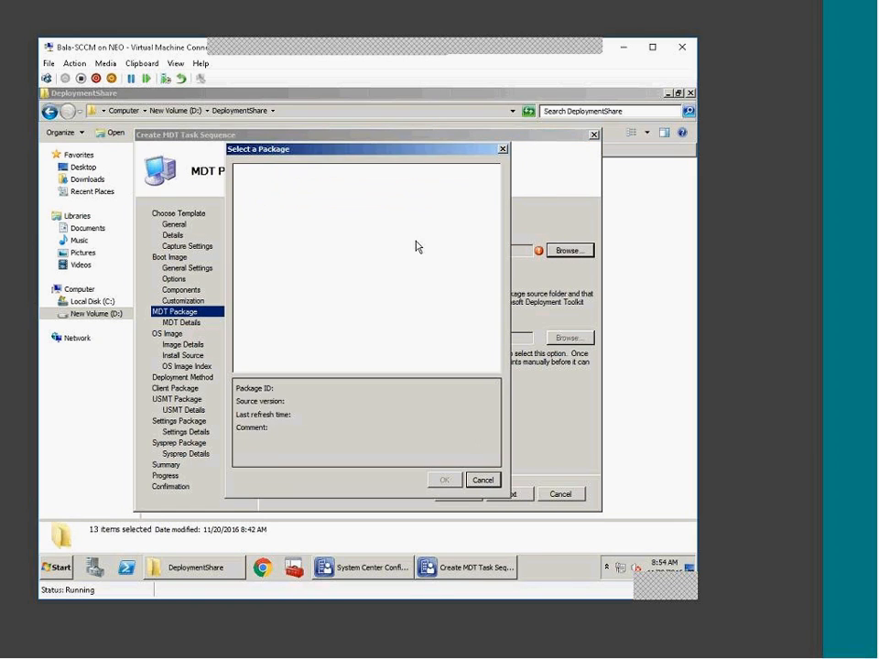
click(482, 479)
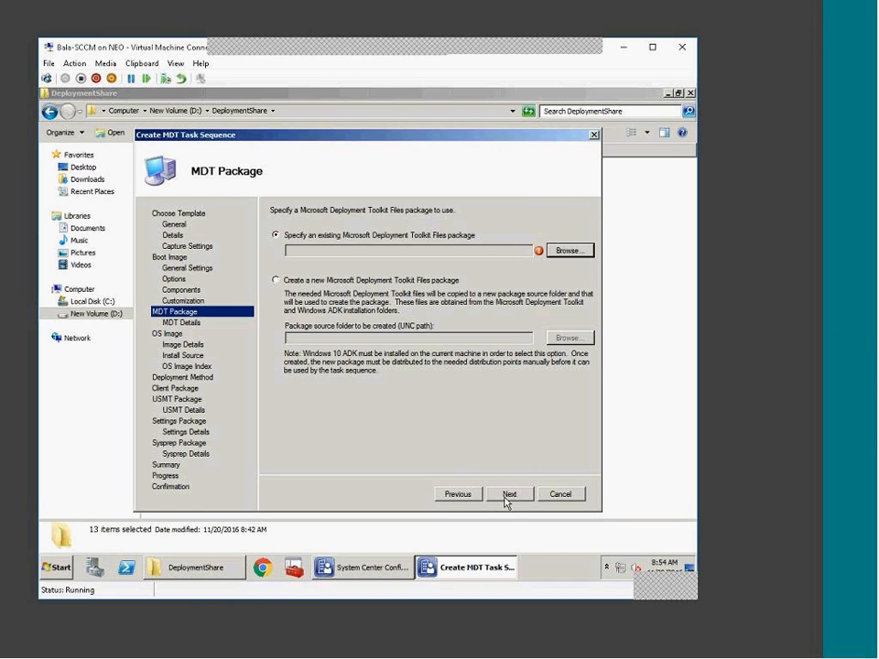
click(215, 565)
In D:\DeploymentShare, select the Tools, Packages, Control and Scripts folders and copy them.
click(256, 456)
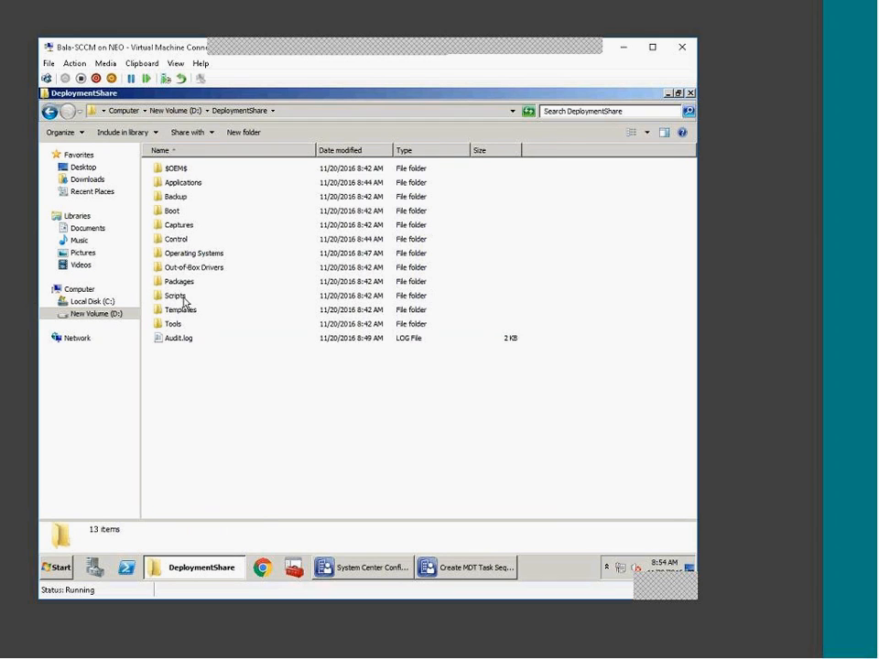
click(173, 325)
ctrl+click(175, 281)
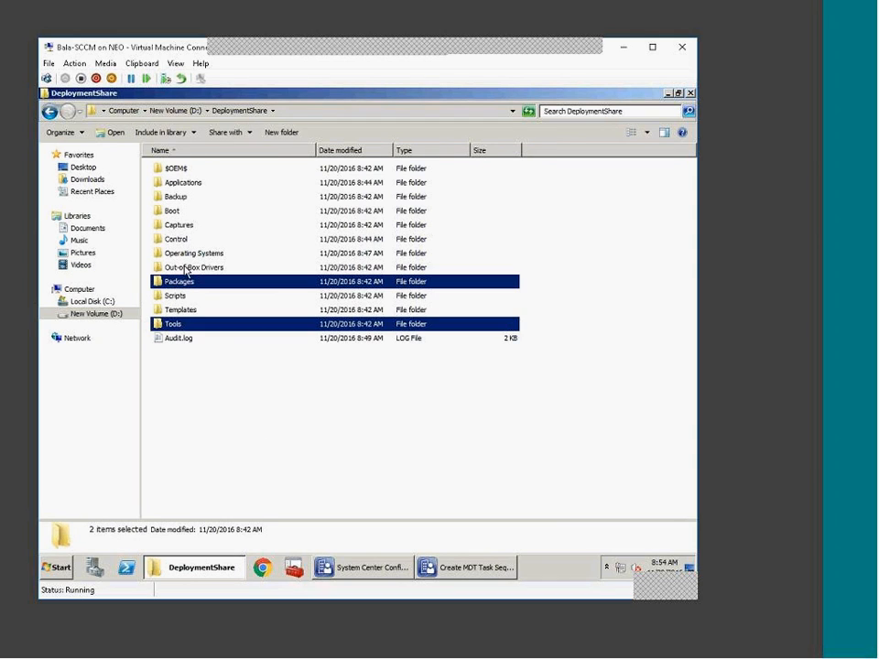
ctrl+click(176, 239)
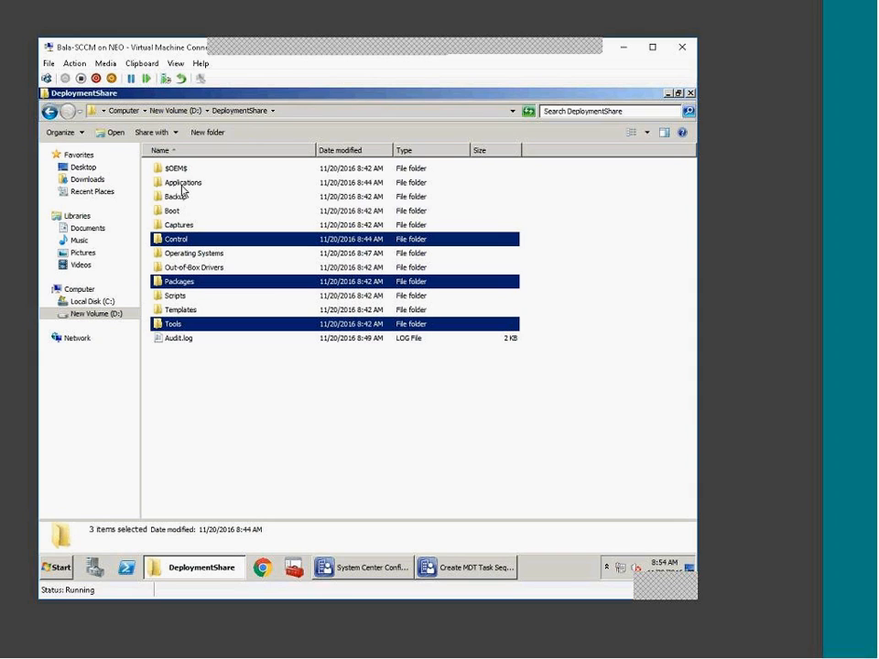
ctrl+click(188, 295)
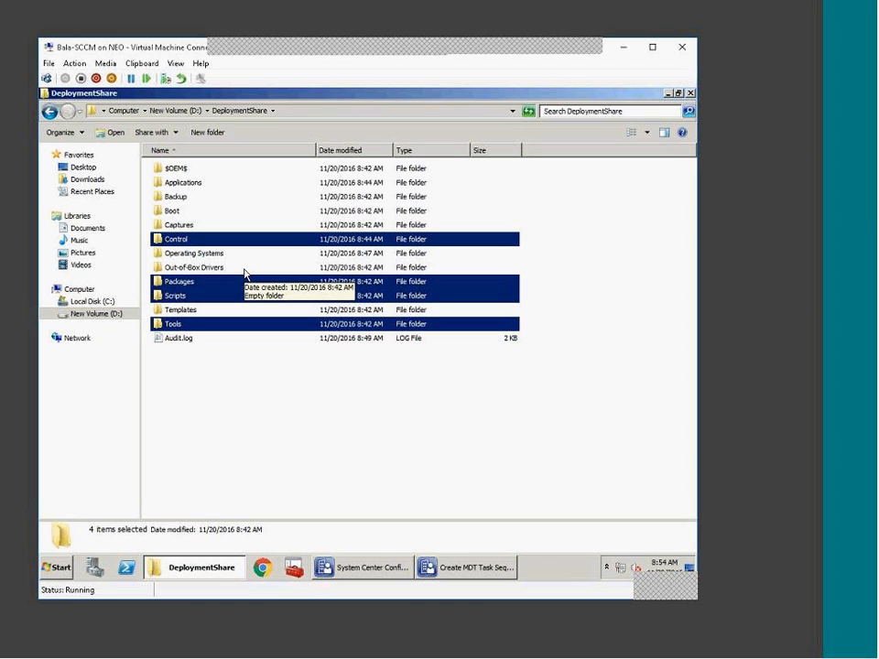
right_click(271, 239)
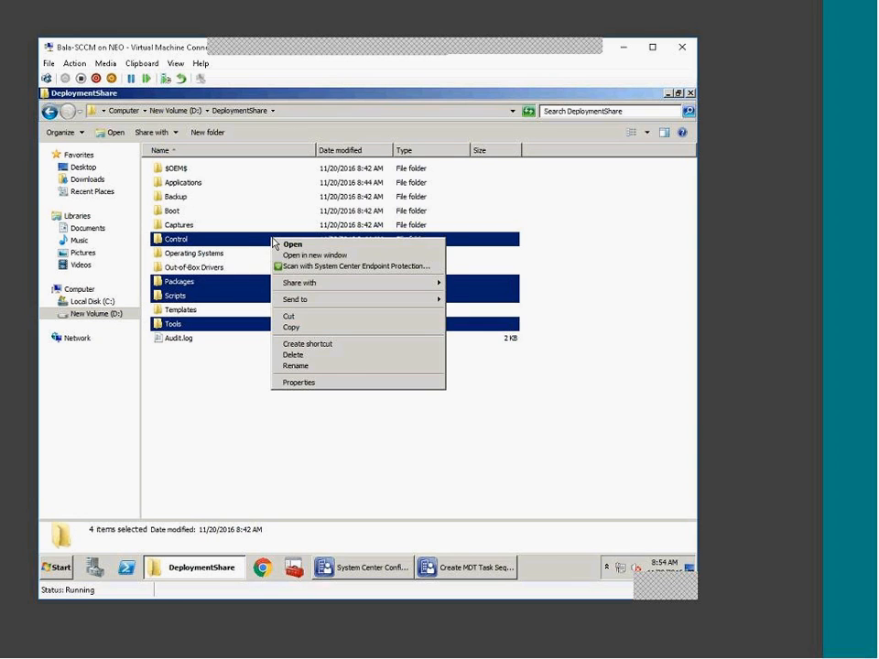
click(311, 335)
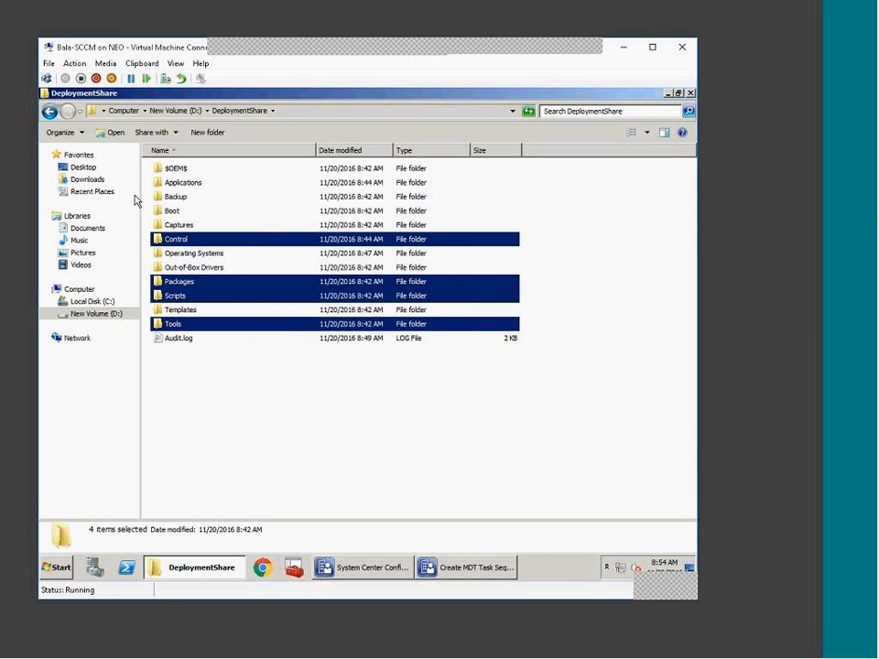
Navigate from the root of drive D into SOURCE\Sw_deployment.
click(181, 110)
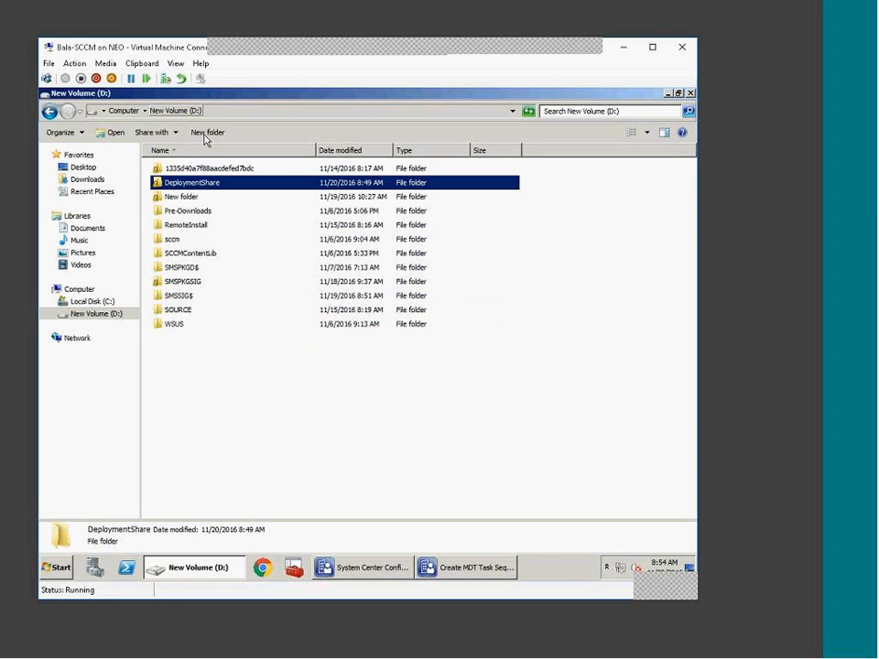
double_click(179, 311)
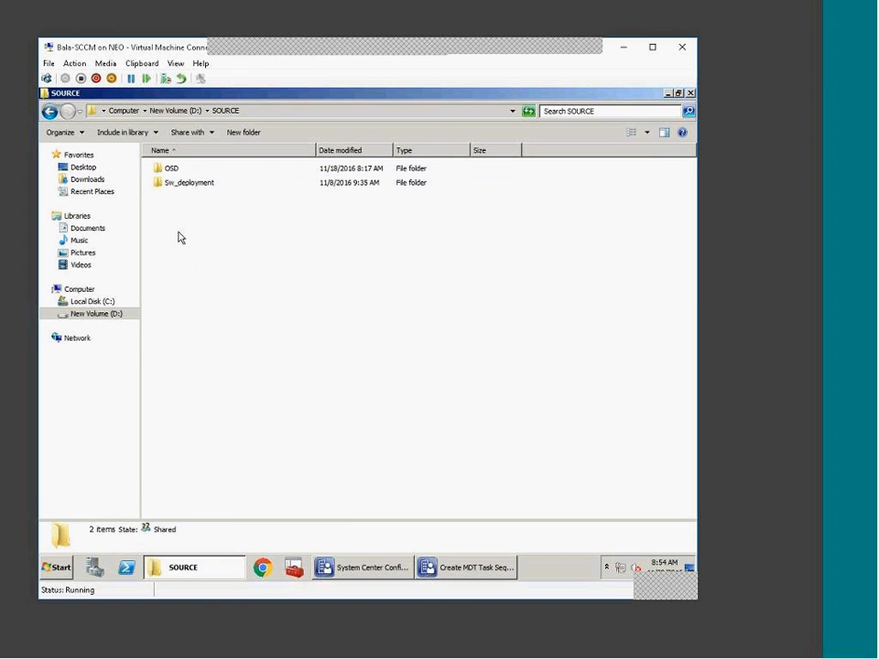
double_click(190, 183)
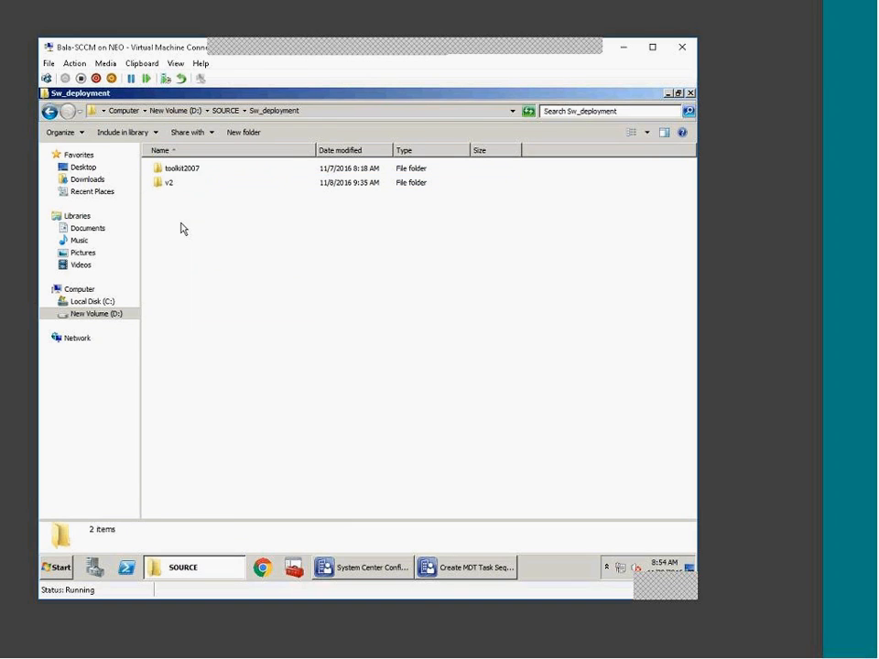
Create a trial new folder in Sw_deployment, delete it, and bring the Configuration Manager console forward.
click(243, 132)
text(md)
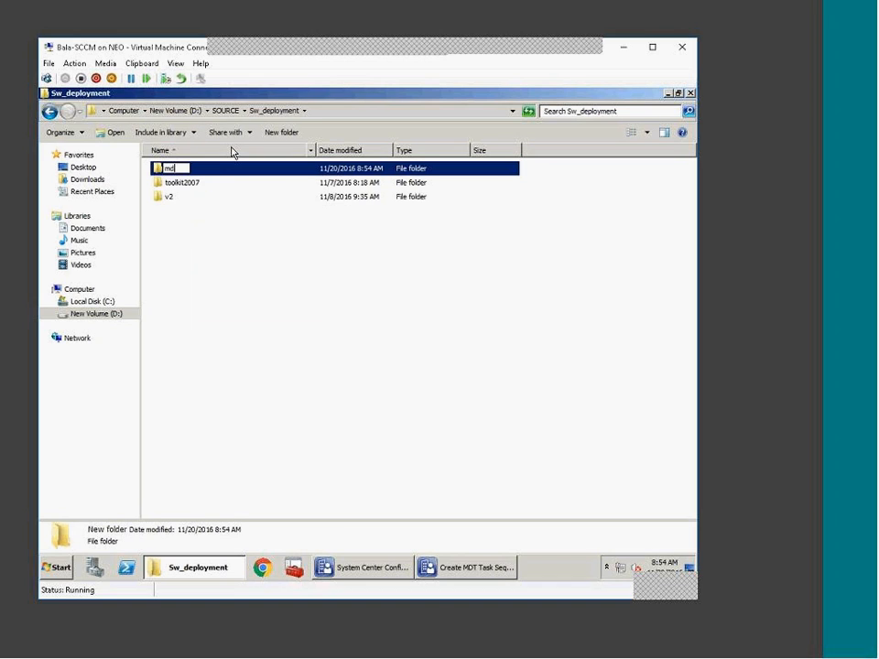
text(tpAA)
key(Escape)
key(Delete)
key(Return)
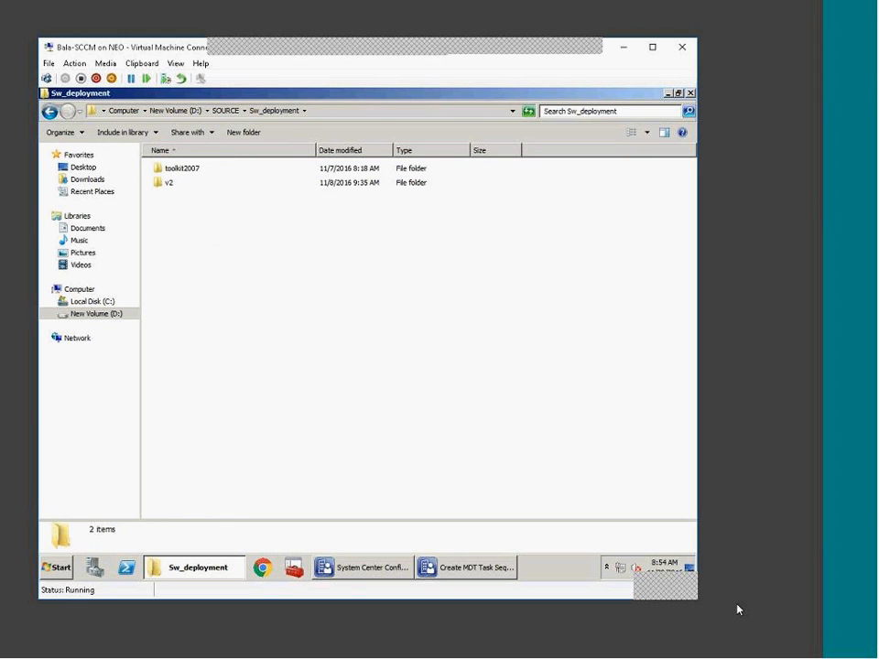
click(347, 576)
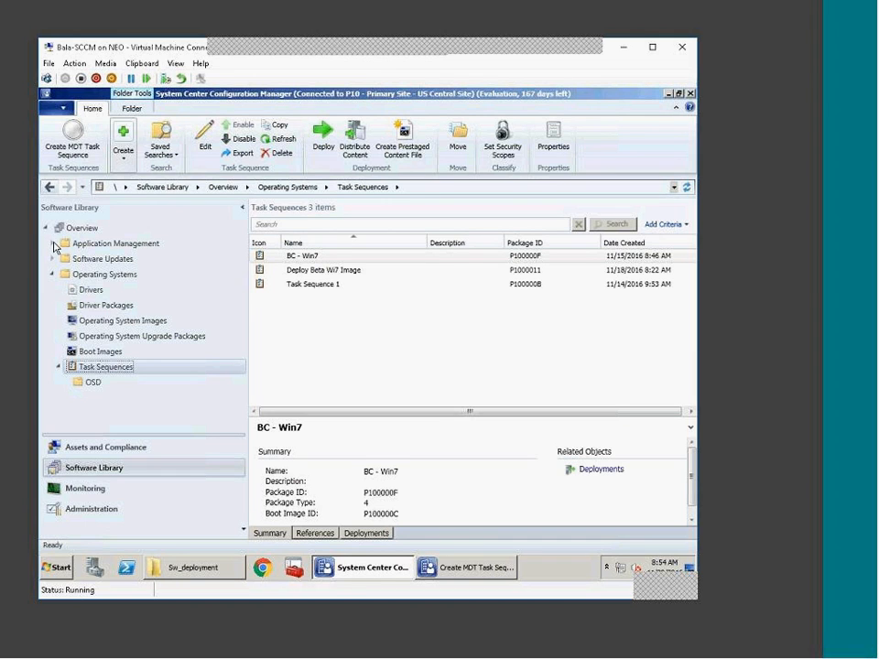
Launch a second Configuration Manager console and expand Software Library > Application Management.
right_click(348, 575)
click(373, 517)
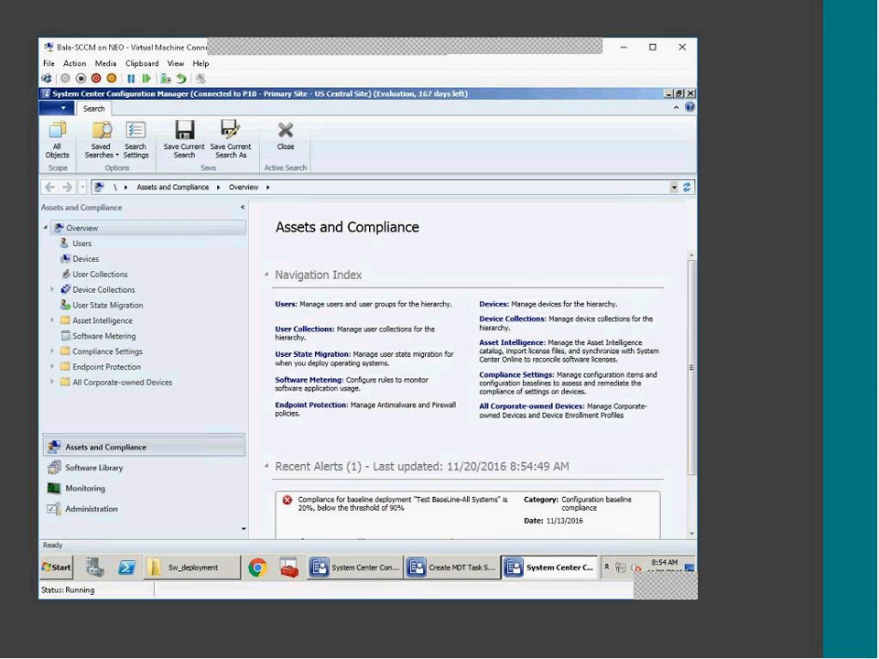
click(85, 468)
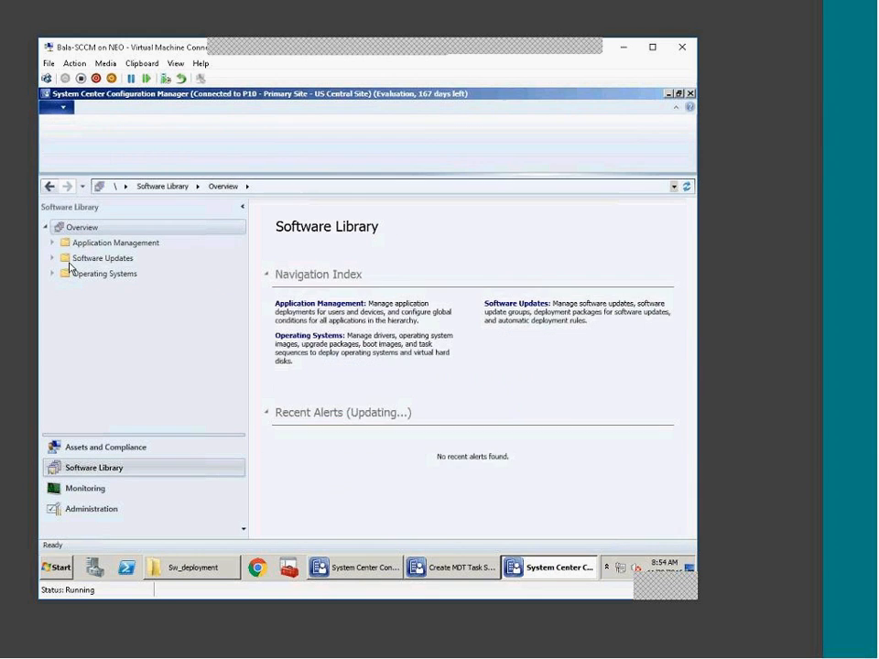
click(110, 243)
Start a new package from Packages, cancel the wizard unsaved, and minimize the second console.
right_click(95, 277)
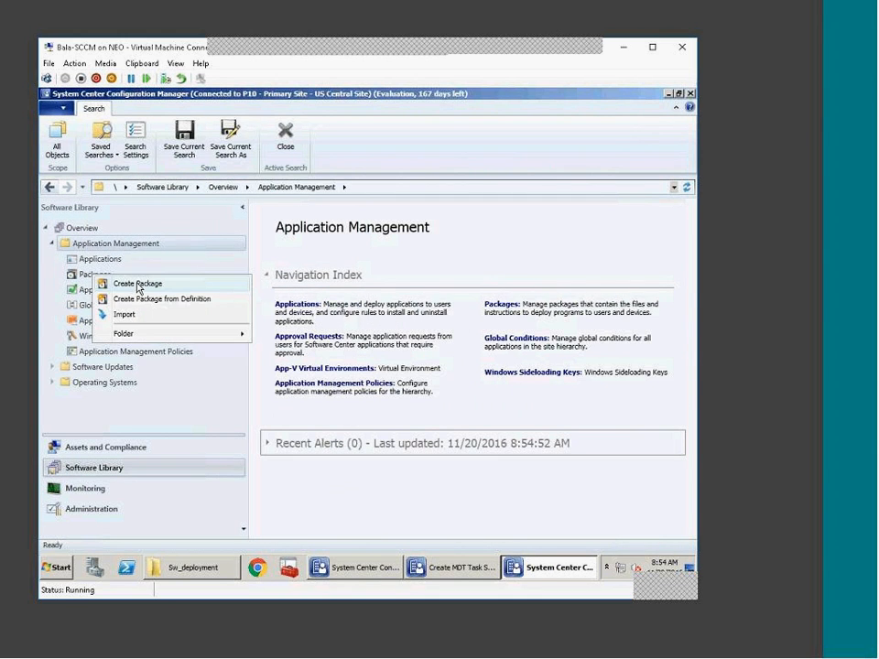
click(138, 286)
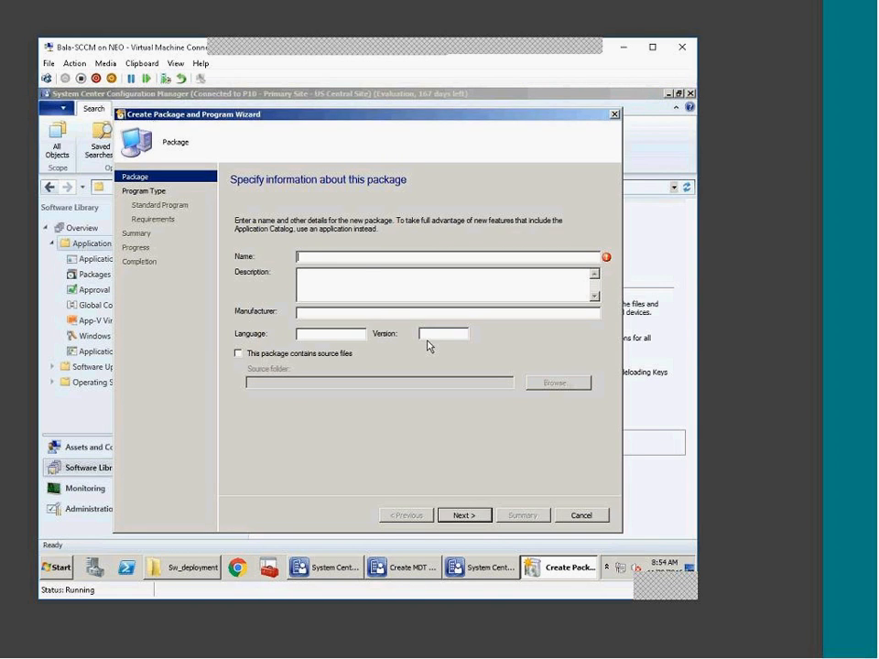
click(238, 353)
click(556, 384)
click(455, 405)
key(Escape)
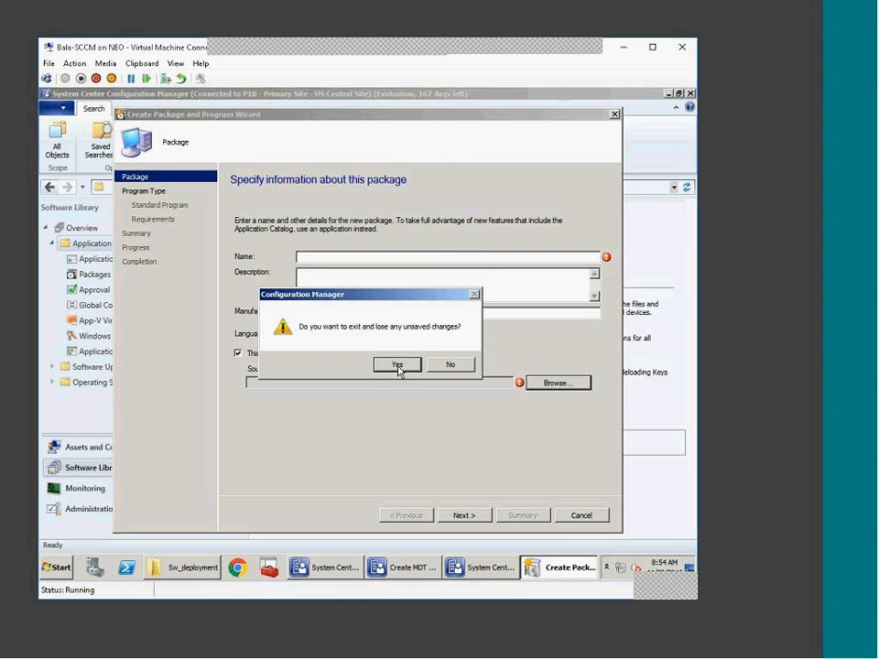
click(400, 364)
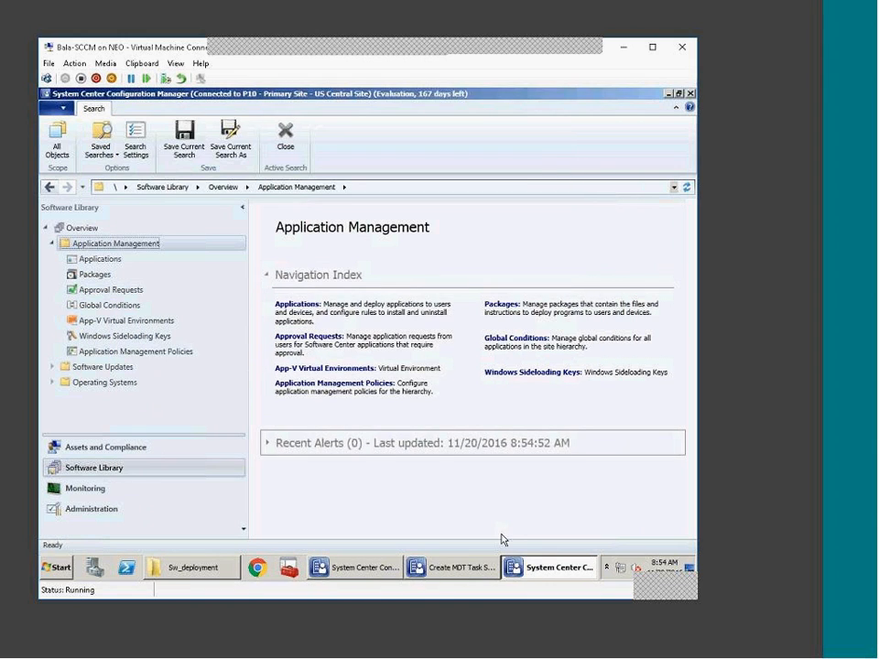
click(560, 570)
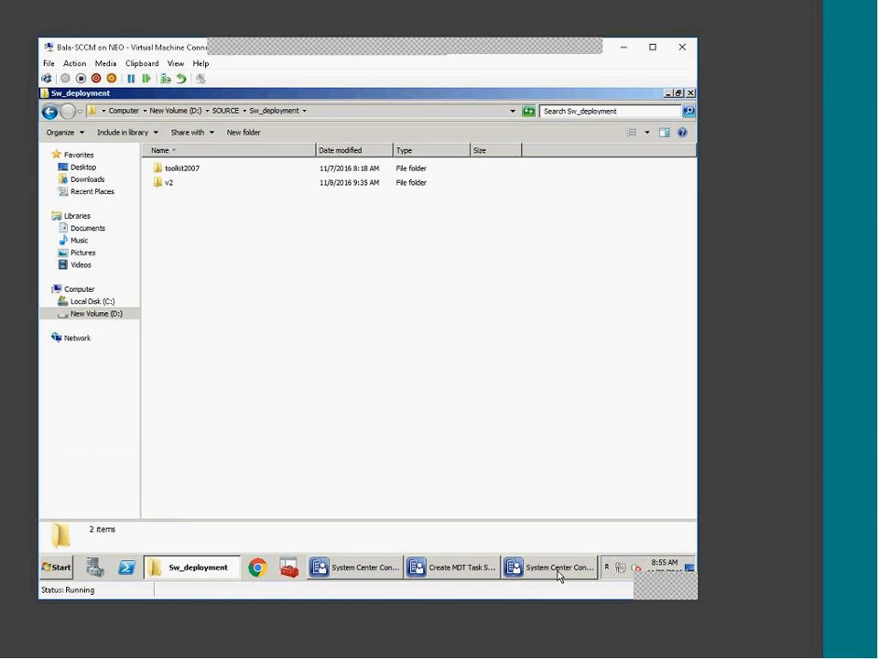
Choose to create a new MDT Files package and make an MDT_Package folder under D:\SOURCE as its source.
click(447, 571)
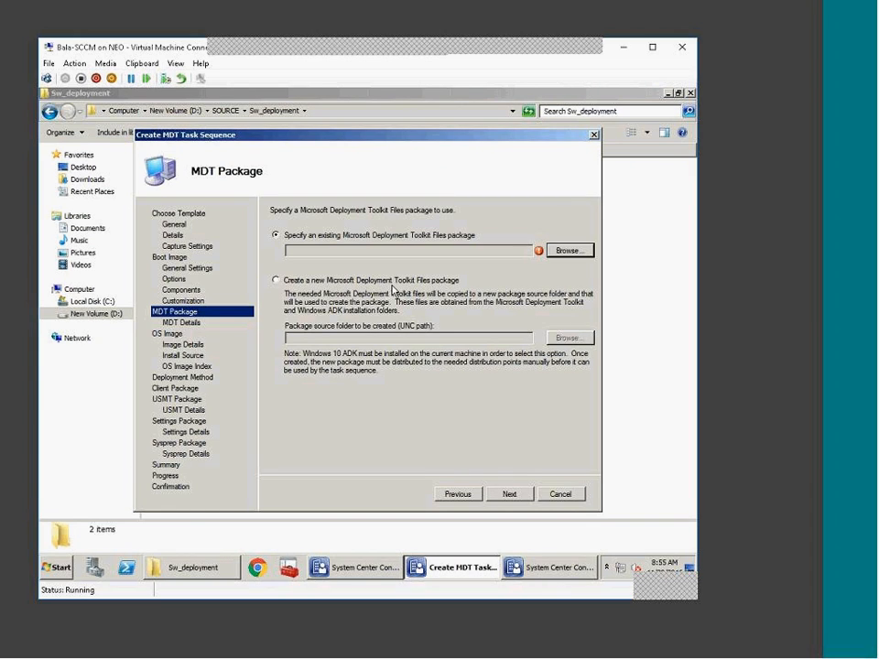
click(294, 281)
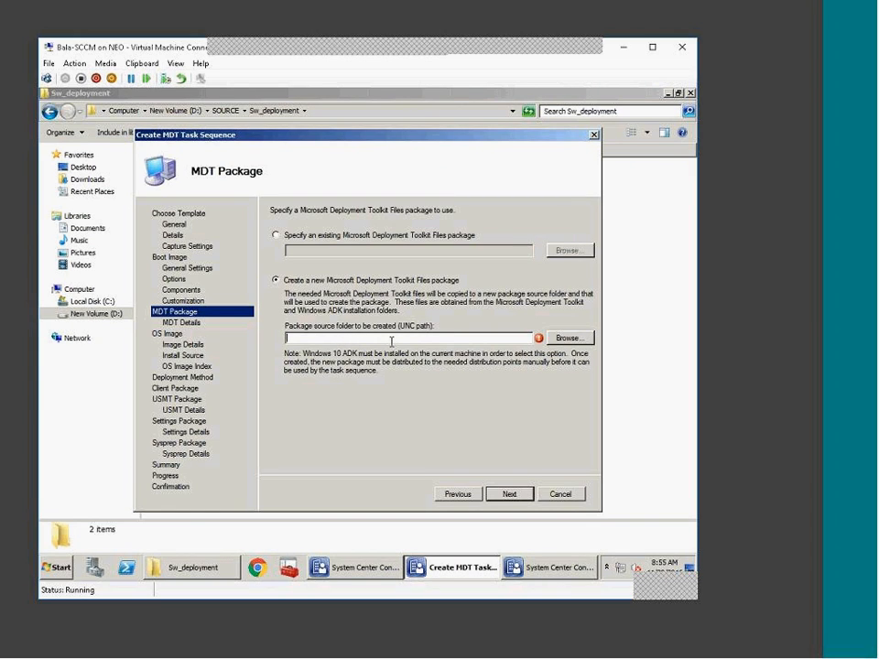
click(567, 337)
double_click(316, 313)
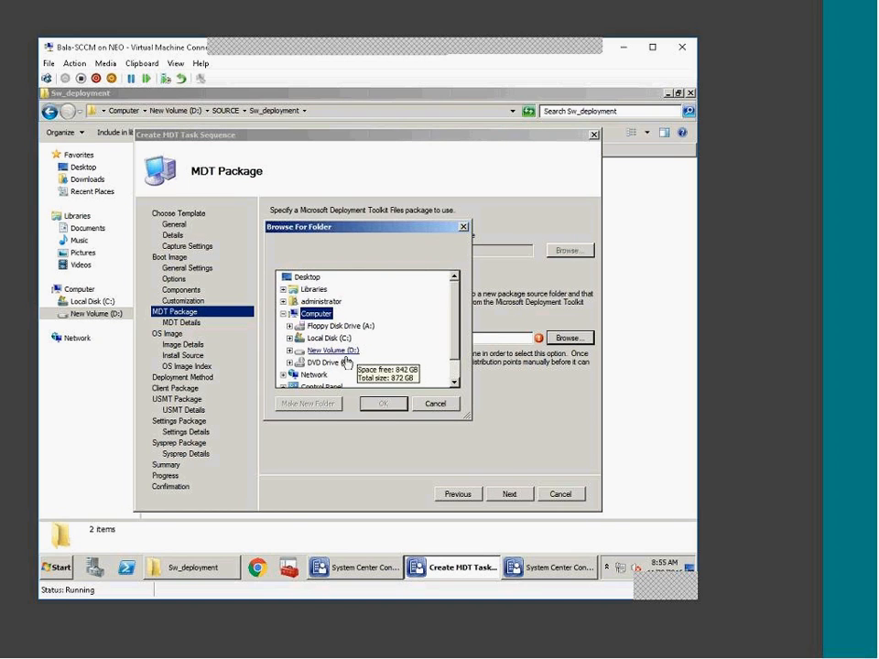
double_click(340, 352)
scroll(343, 357, down, 2)
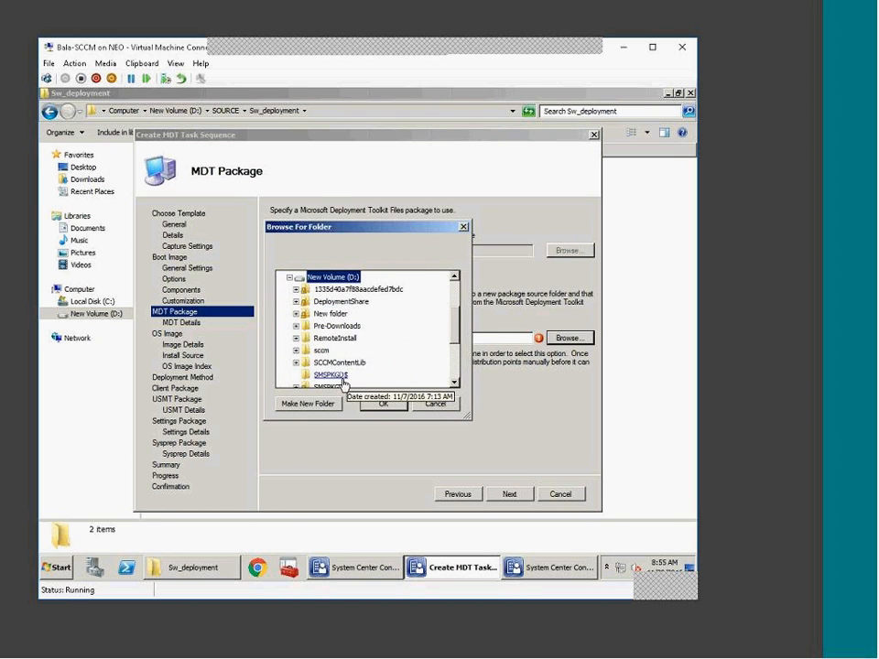
scroll(338, 379, down, 1)
click(337, 380)
double_click(337, 380)
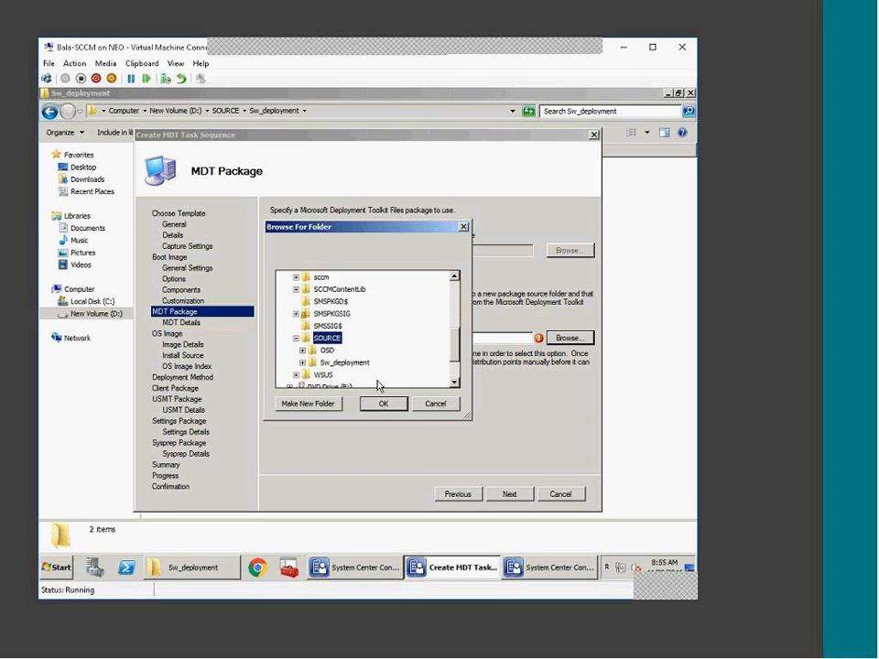
click(319, 403)
text(md)
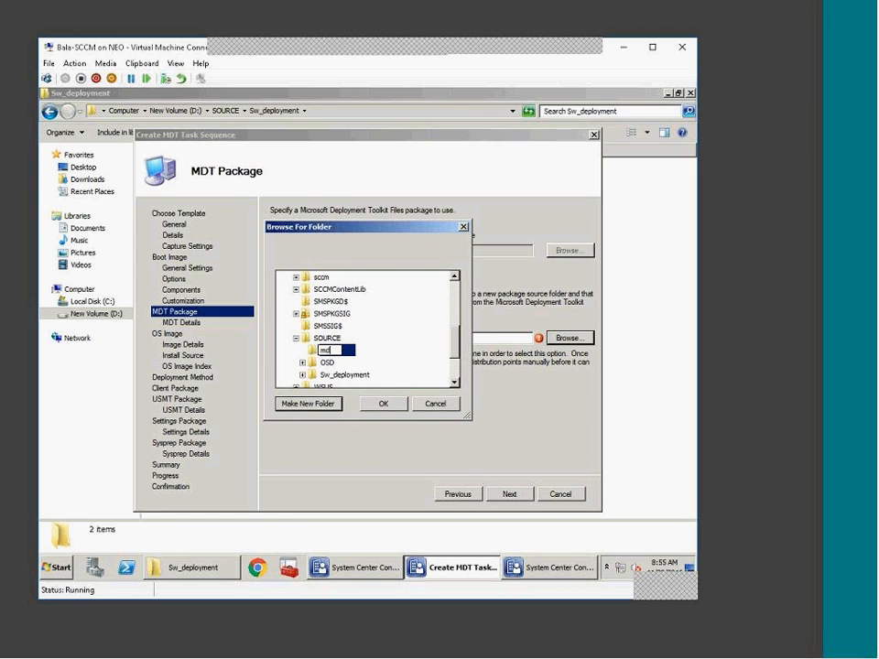
text(DT_paackage)
key(Return)
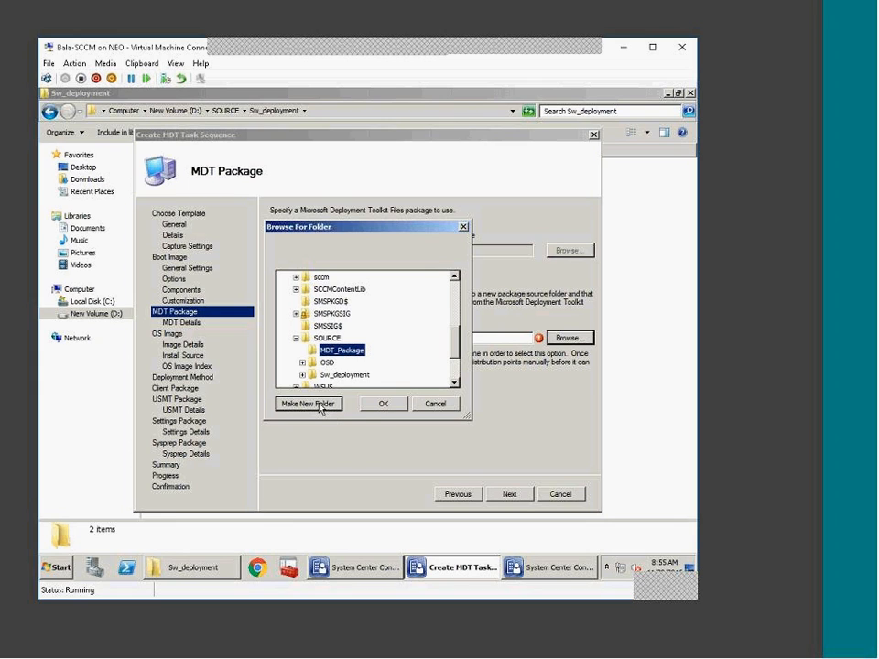
click(371, 405)
Rewrite the package source path in UNC form as \\inhydtcs-cm01\SOURCE\MDT_Package.
click(494, 496)
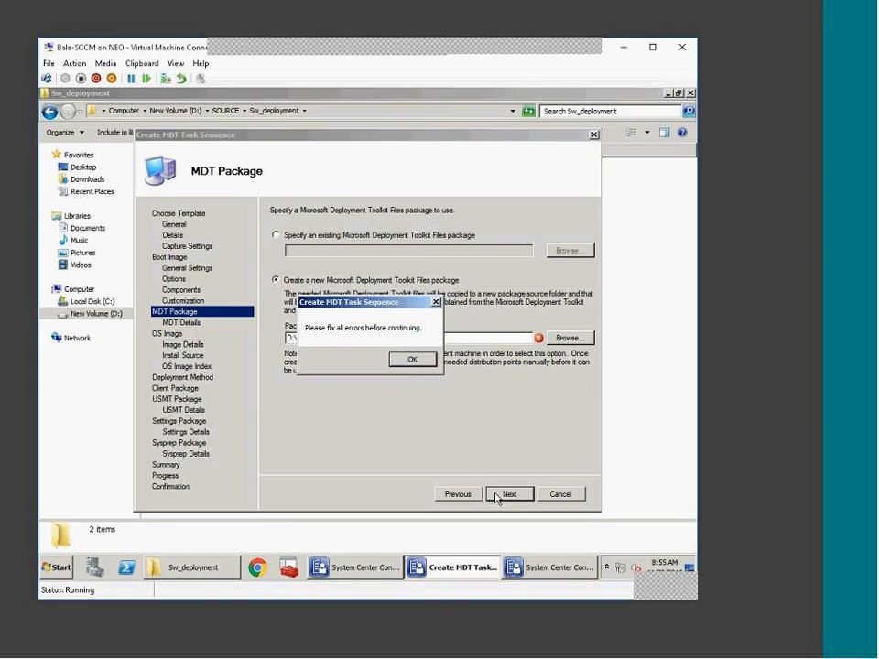
click(412, 359)
drag(412, 340, 199, 325)
key(Home)
text(\inhy)
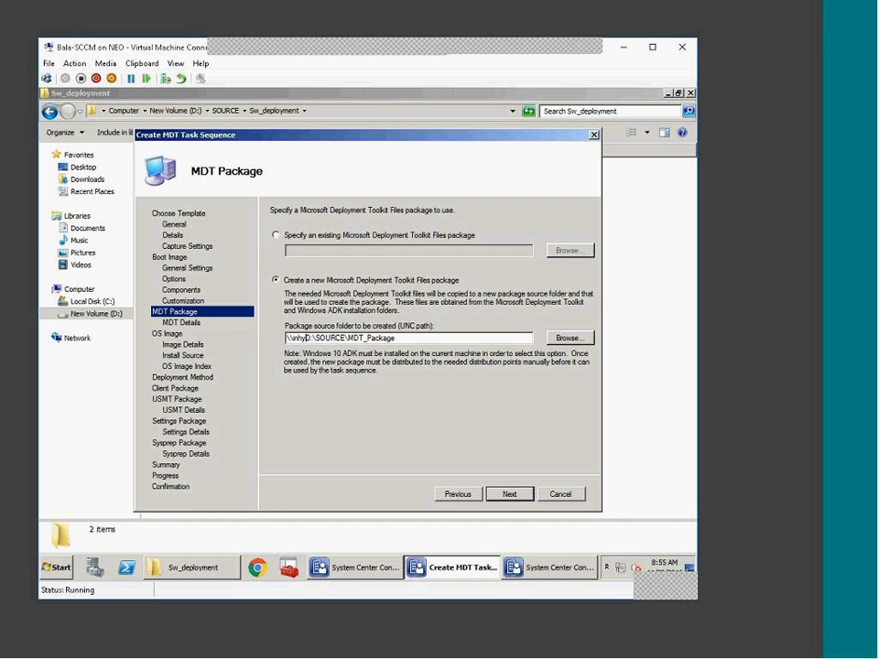
text(dtcs-)
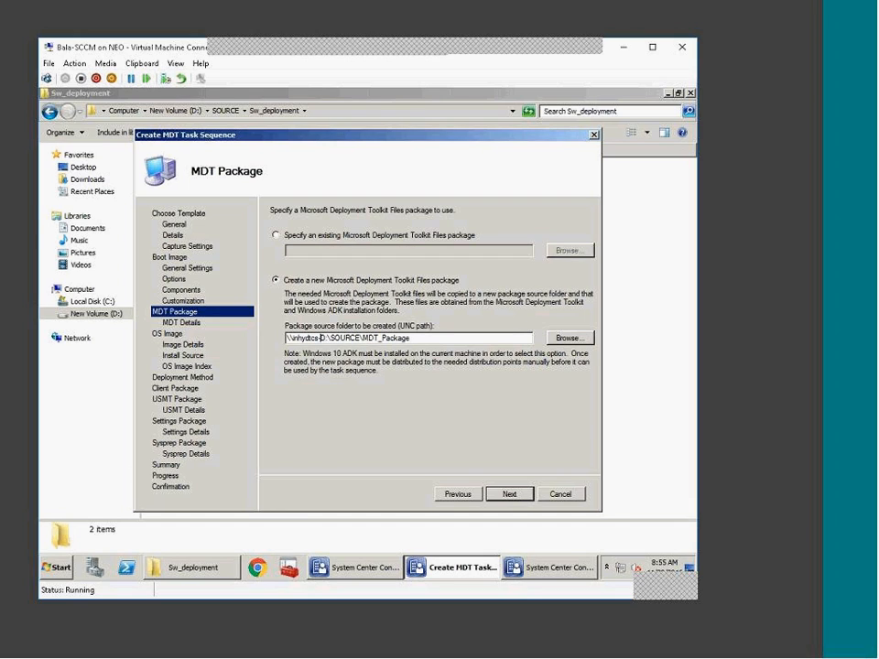
text(cm01\)
key(Delete)
key(Delete)
key(Delete)
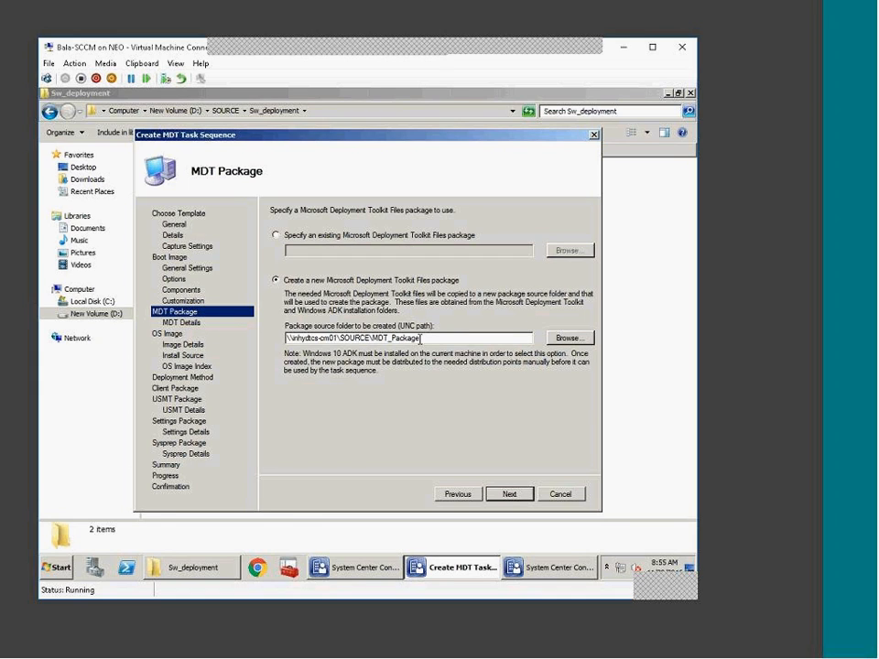
key(ctrl+a)
key(ctrl+c)
click(55, 568)
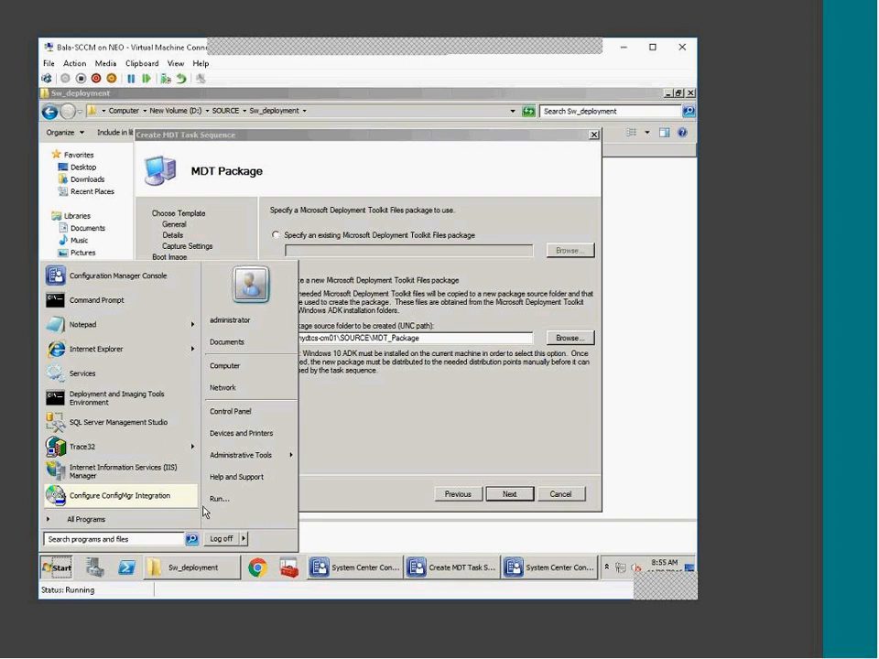
Open \\inhydtcs-cm01\SOURCE\MDT_Package from the Run box to verify the share, then close it.
click(223, 499)
key(ctrl+v)
key(Return)
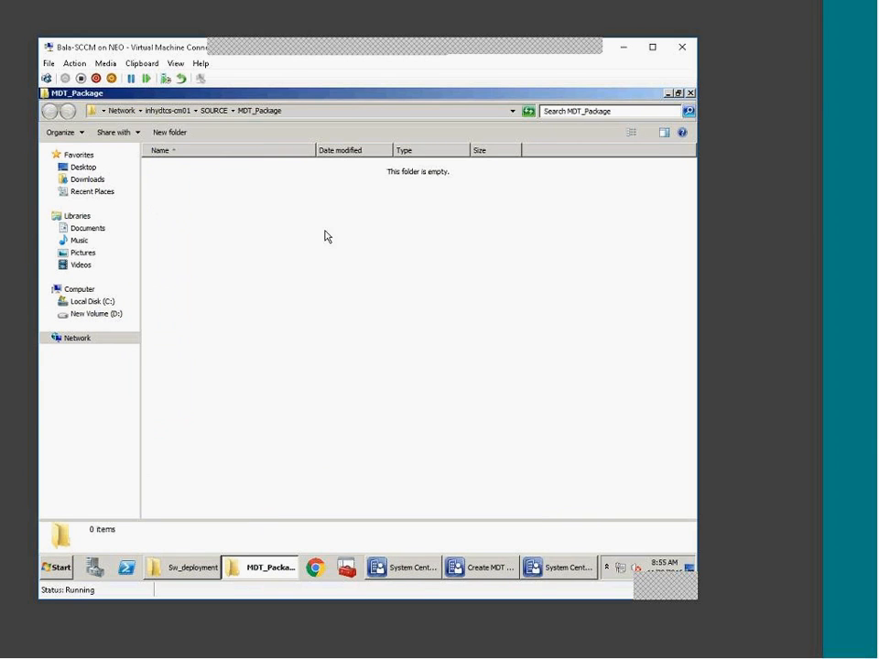
key(alt+F4)
On the MDT Details page, enter the package name and check the console's Packages list.
click(508, 493)
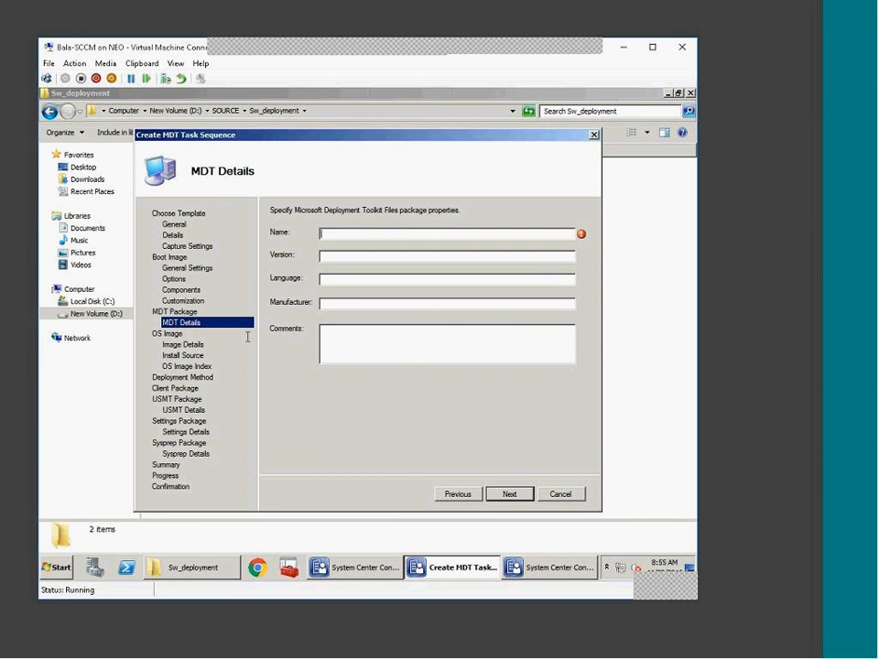
text(MD)
key(BackSpace)
key(BackSpace)
text(P)
click(549, 569)
click(229, 275)
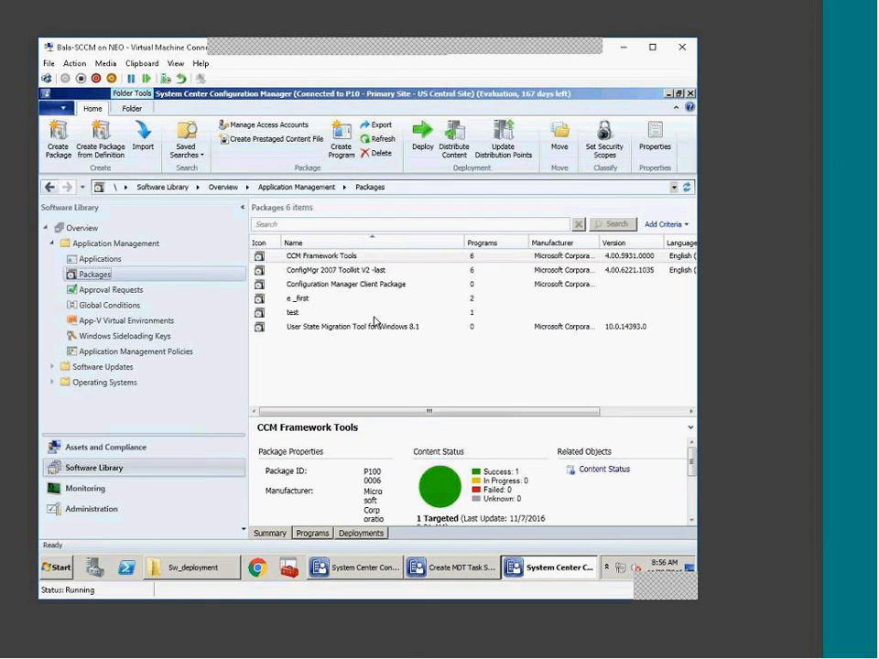
click(454, 568)
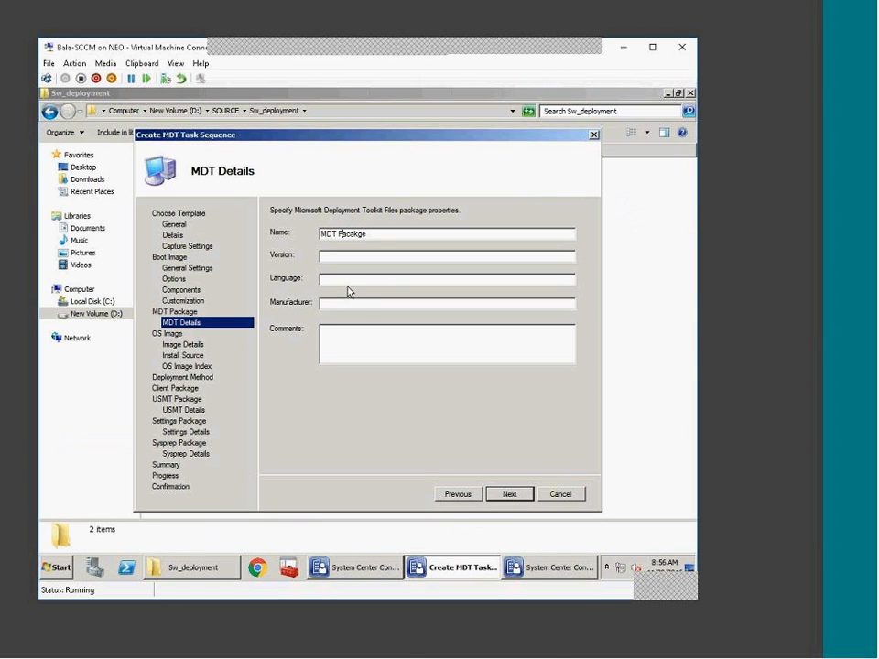
click(370, 255)
Use the existing OS image 7X64win112016_BETA1.1 for the task sequence.
click(508, 495)
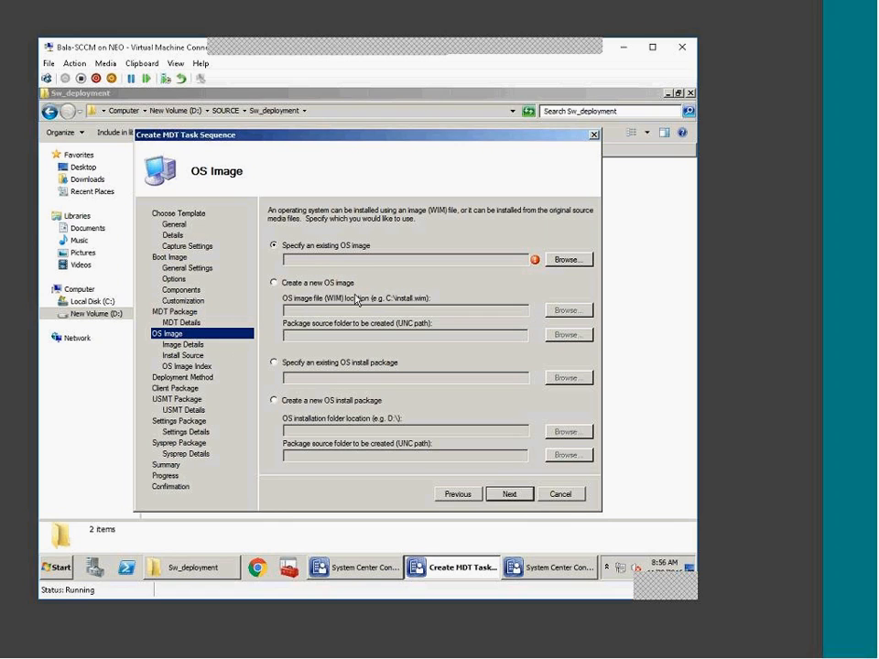
click(583, 259)
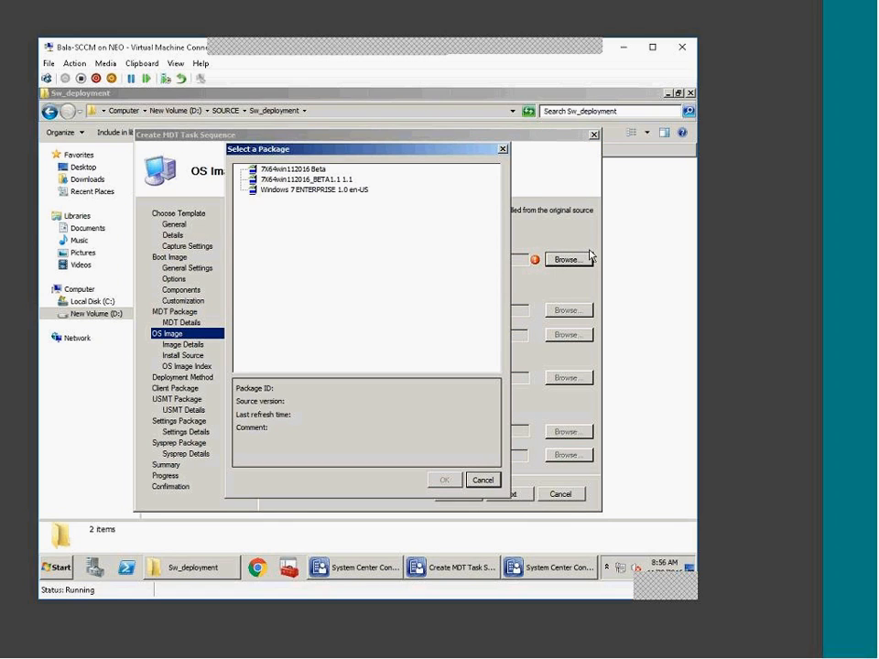
click(298, 179)
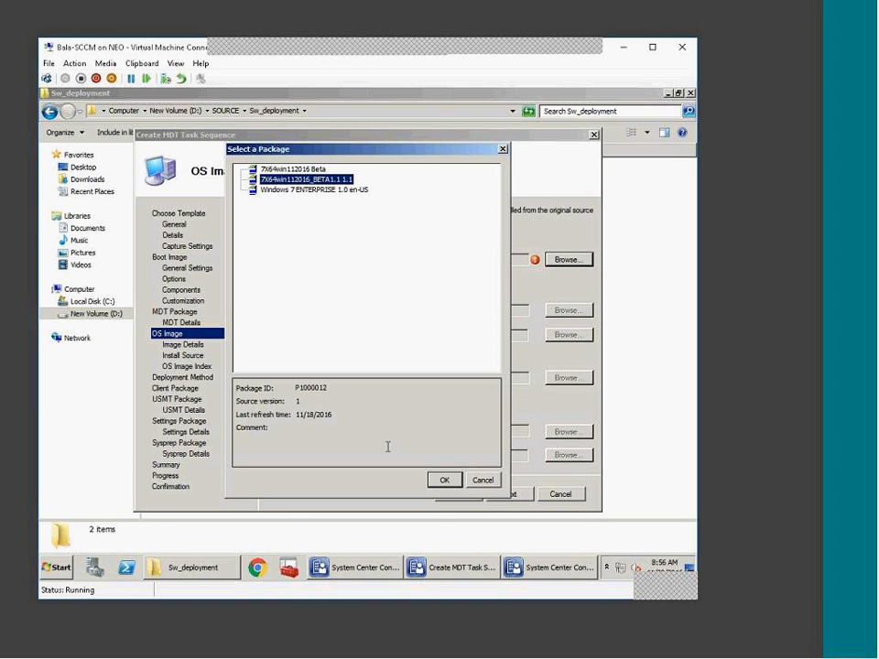
click(443, 480)
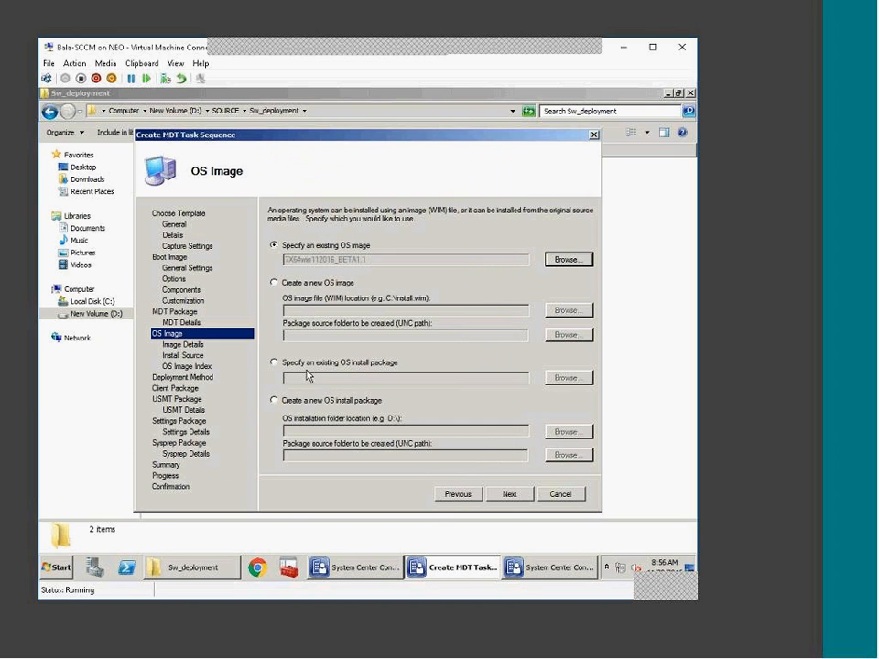
click(319, 284)
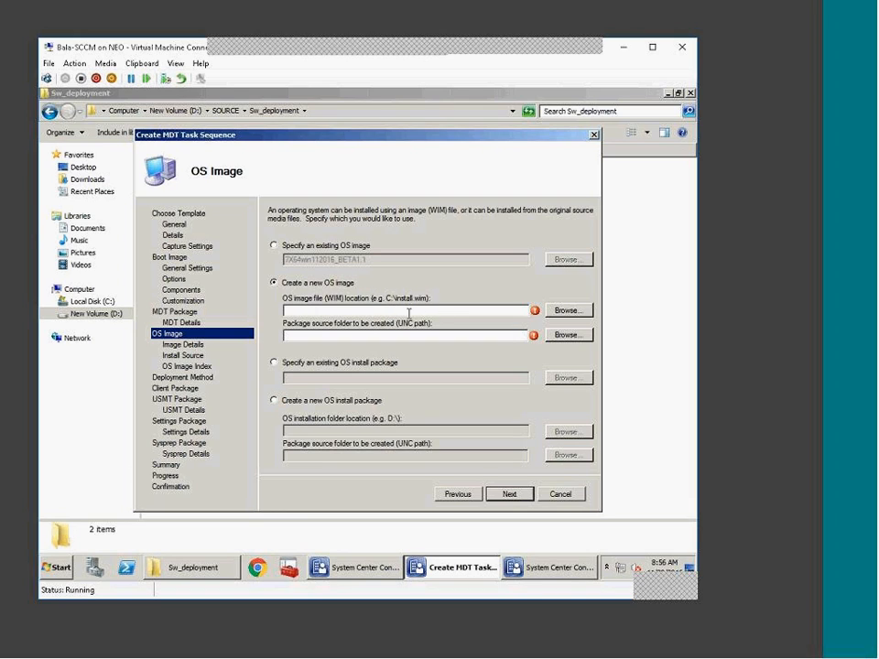
click(354, 364)
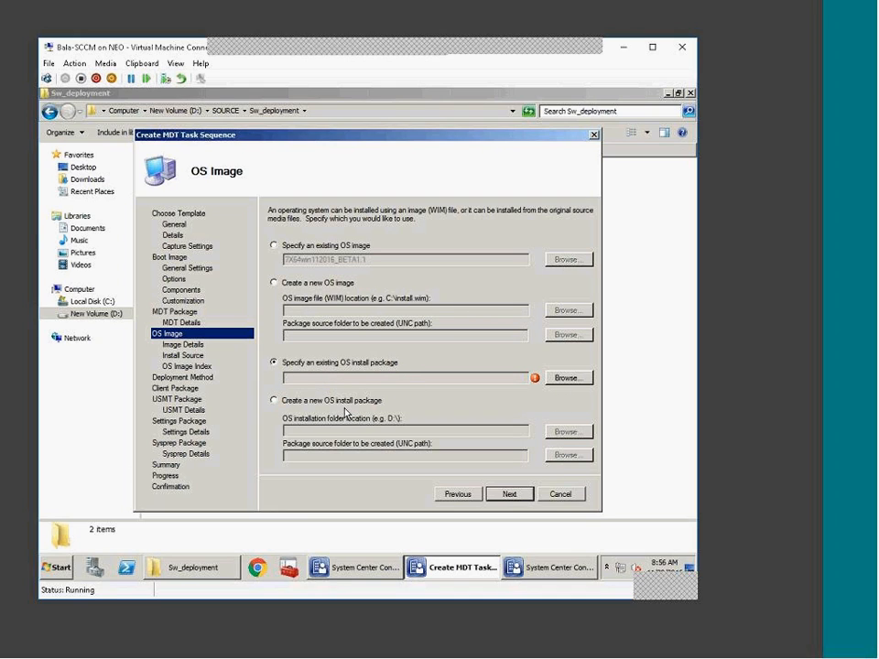
click(274, 245)
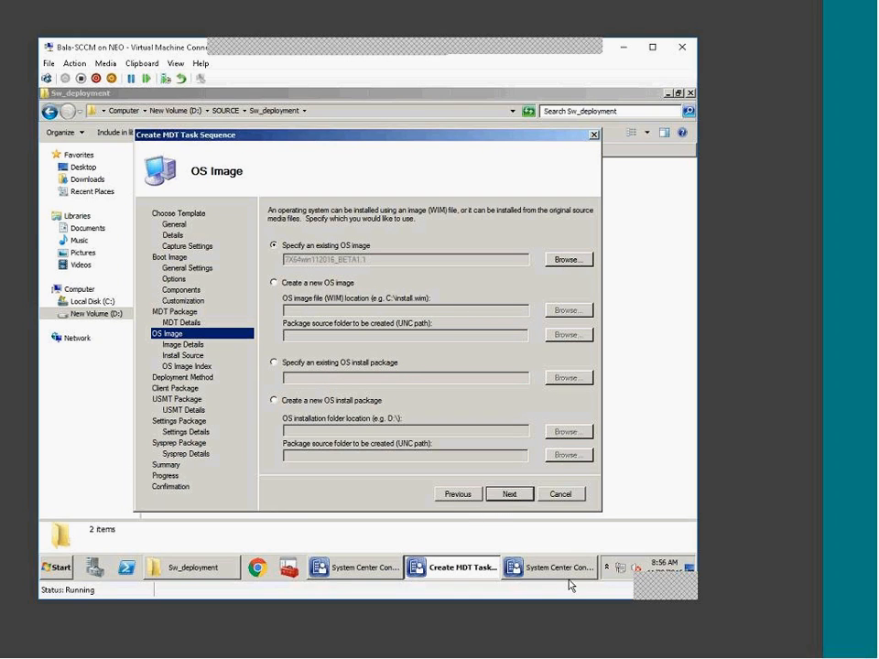
Set the OS image index to 2.
click(509, 494)
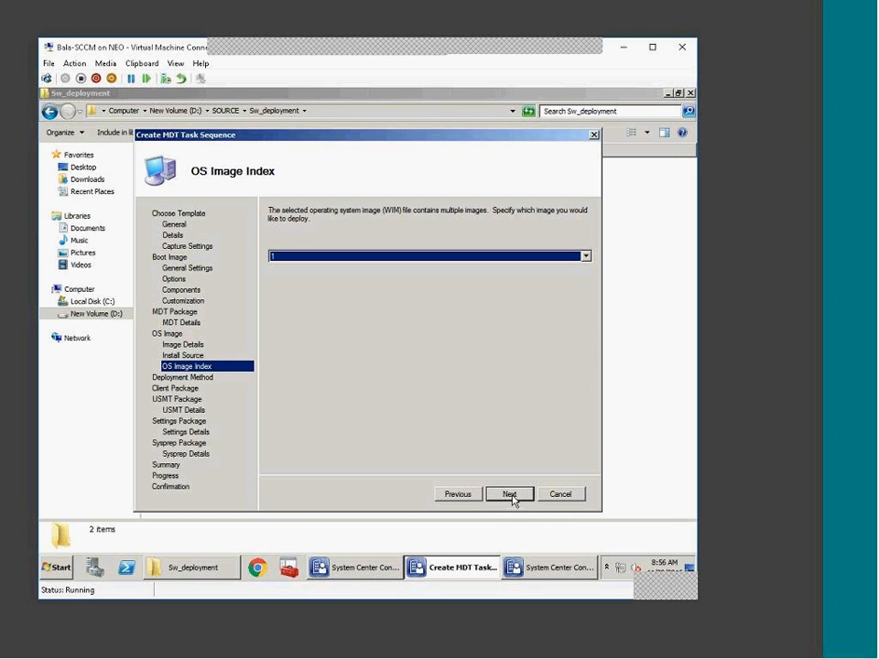
click(324, 257)
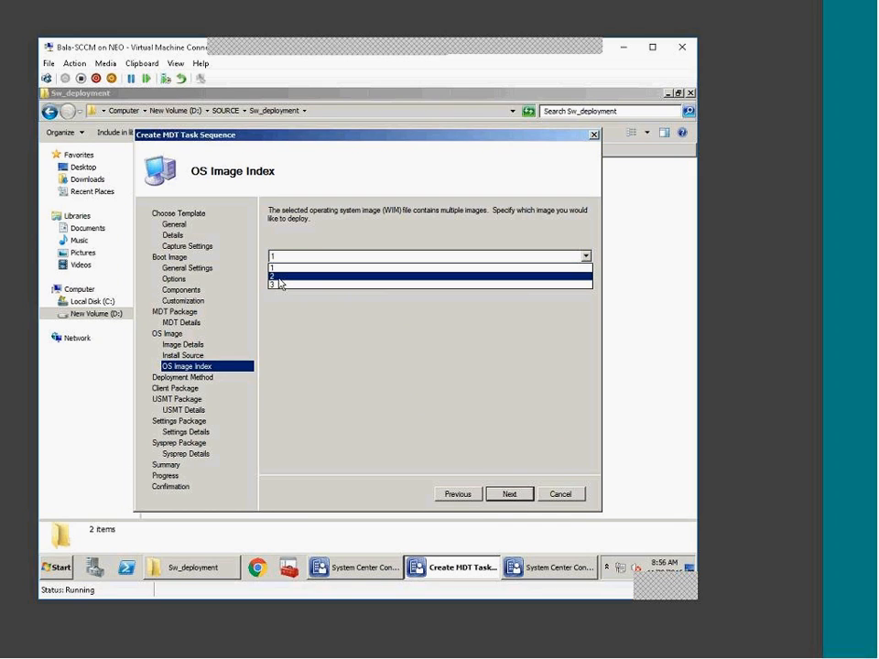
click(284, 280)
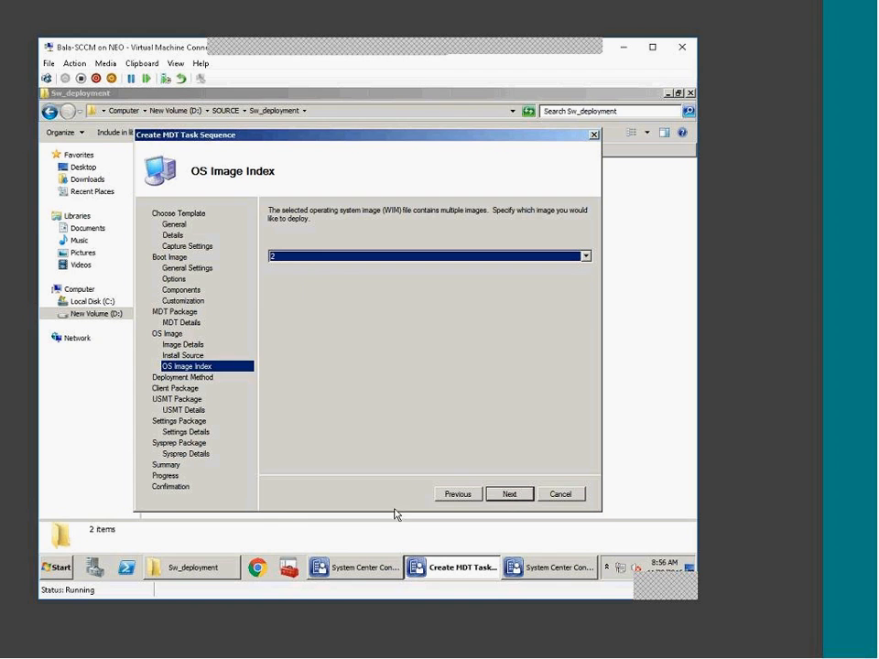
click(538, 567)
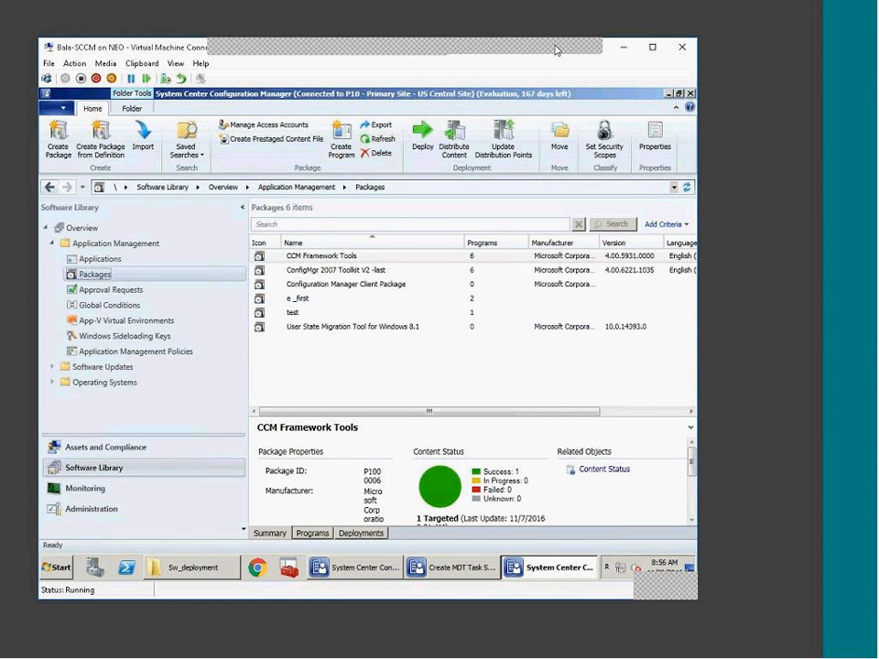
Expand Operating Systems and show the Operating System Images list, including 7X64win112016_BETA1.1.
click(394, 40)
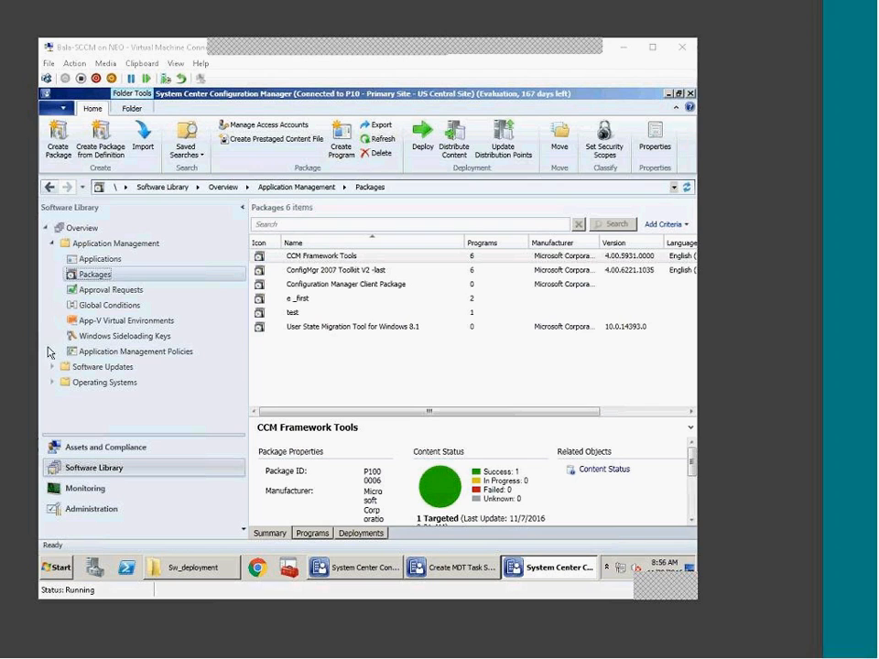
click(52, 382)
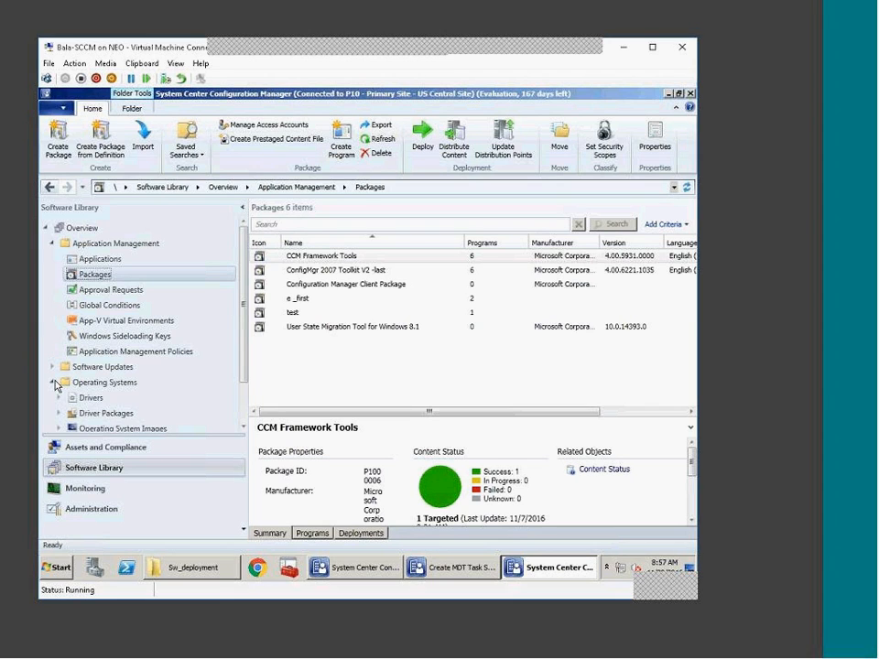
scroll(128, 403, down, 1)
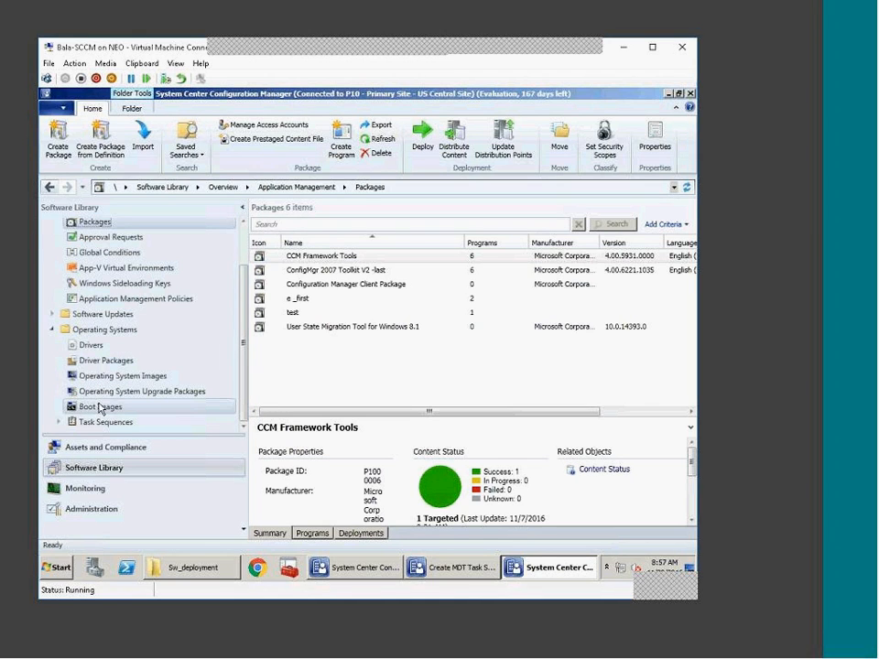
click(117, 391)
click(118, 376)
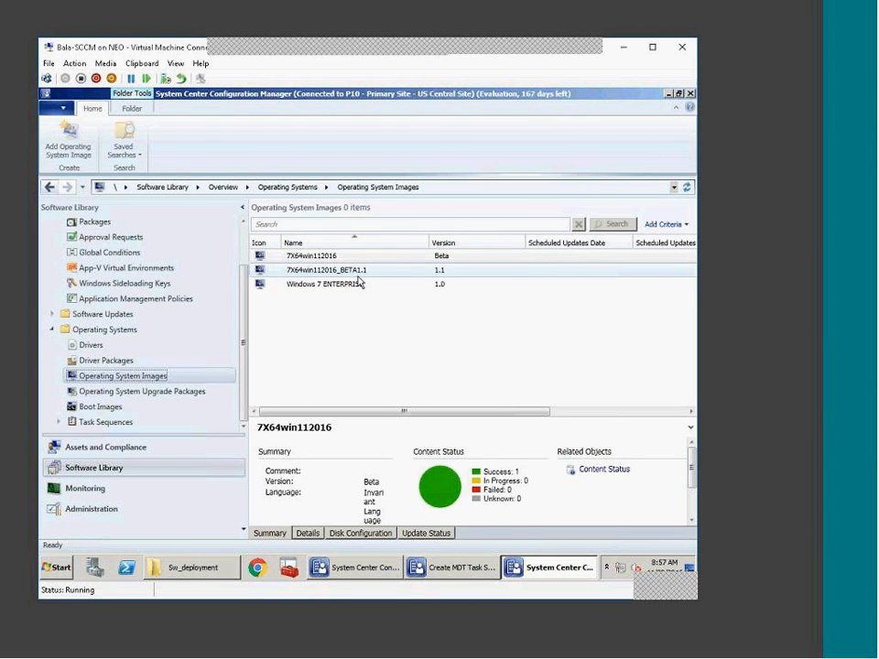
Check in 7X64win112016_BETA1.1's Properties that image 2 is Windows 7 Enterprise X64, then return to the wizard.
right_click(331, 273)
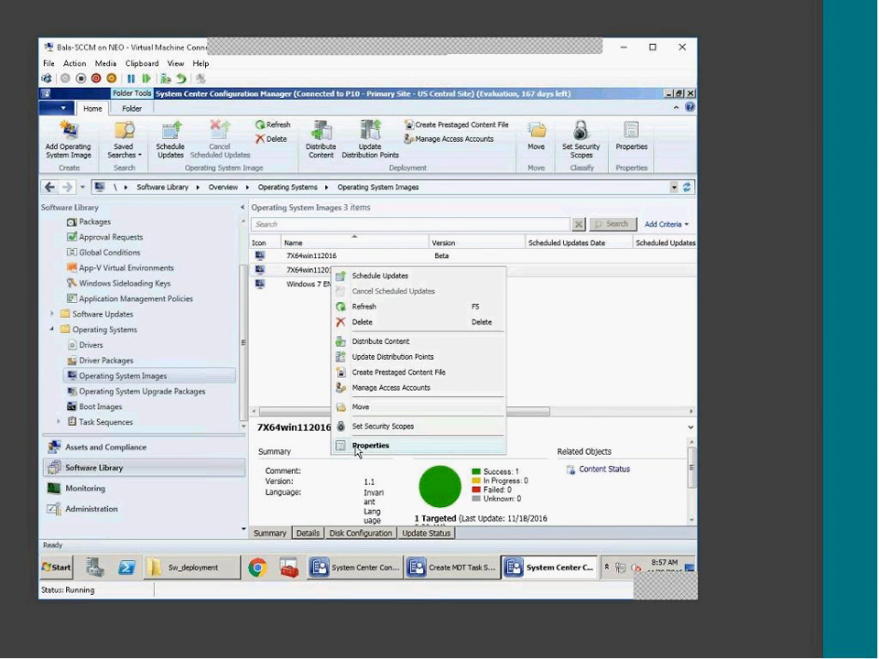
click(360, 447)
click(235, 165)
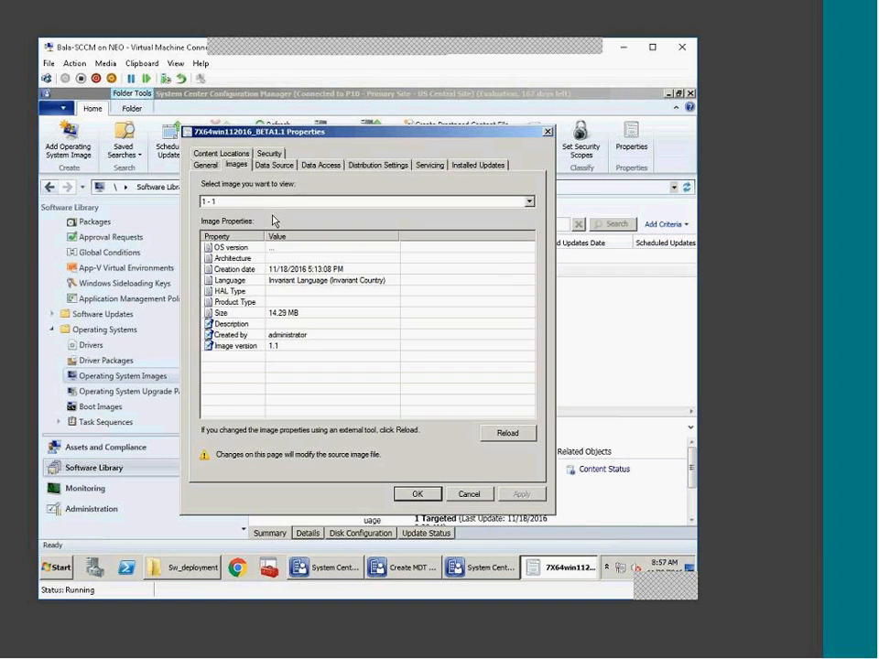
click(269, 201)
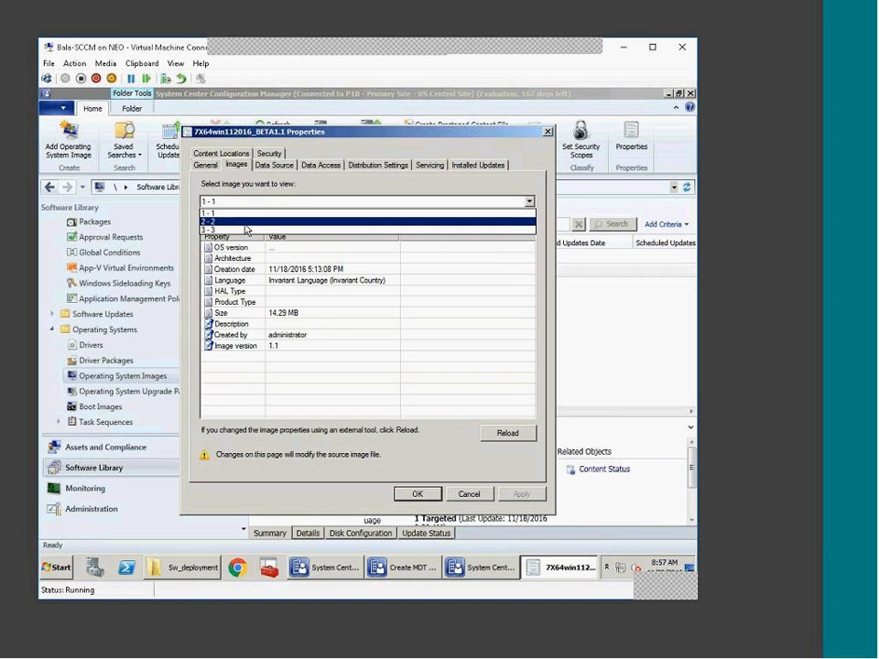
click(245, 222)
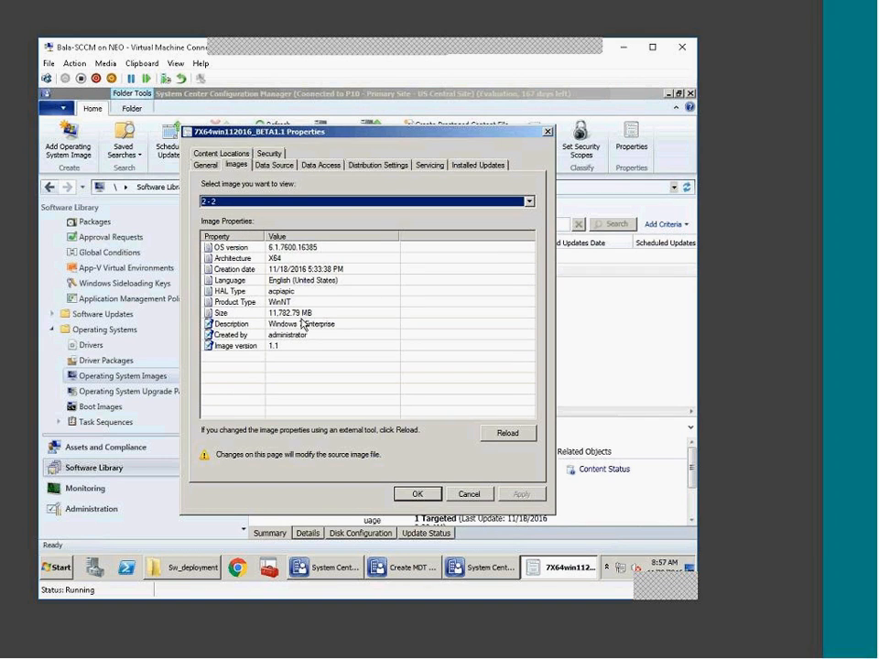
click(290, 313)
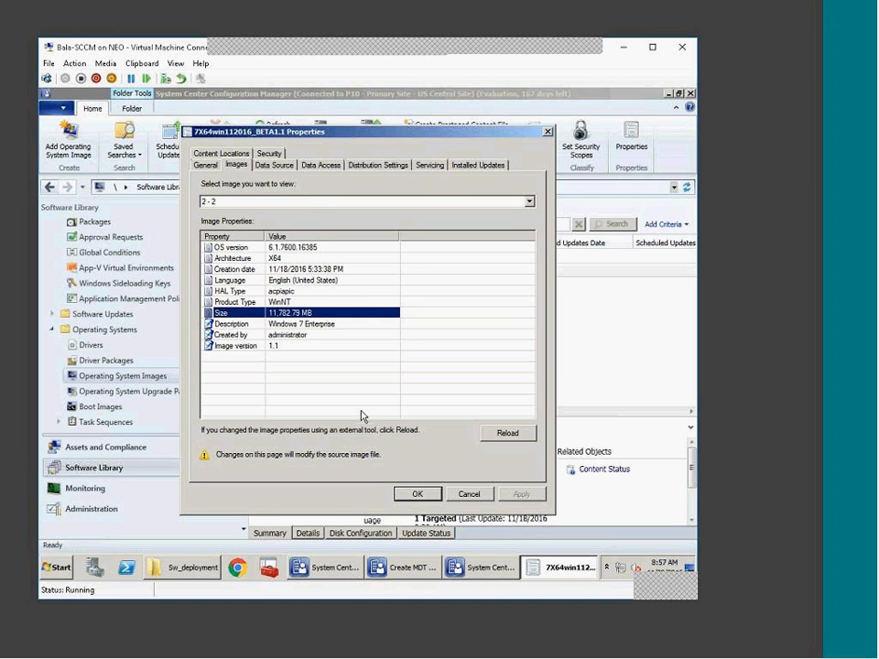
click(475, 574)
click(403, 567)
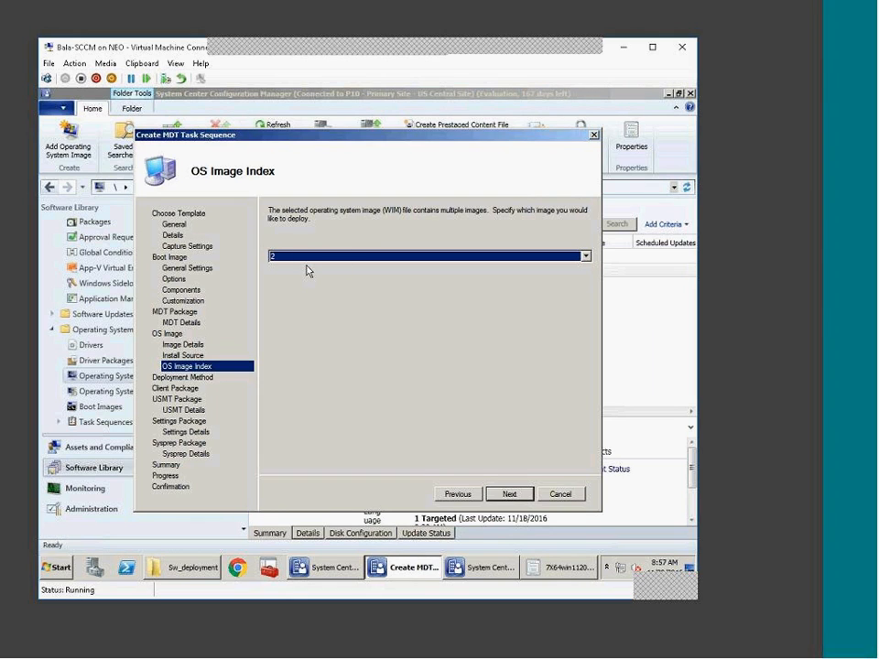
Advance the wizard from OS Image Index to the Deployment Method page.
click(509, 495)
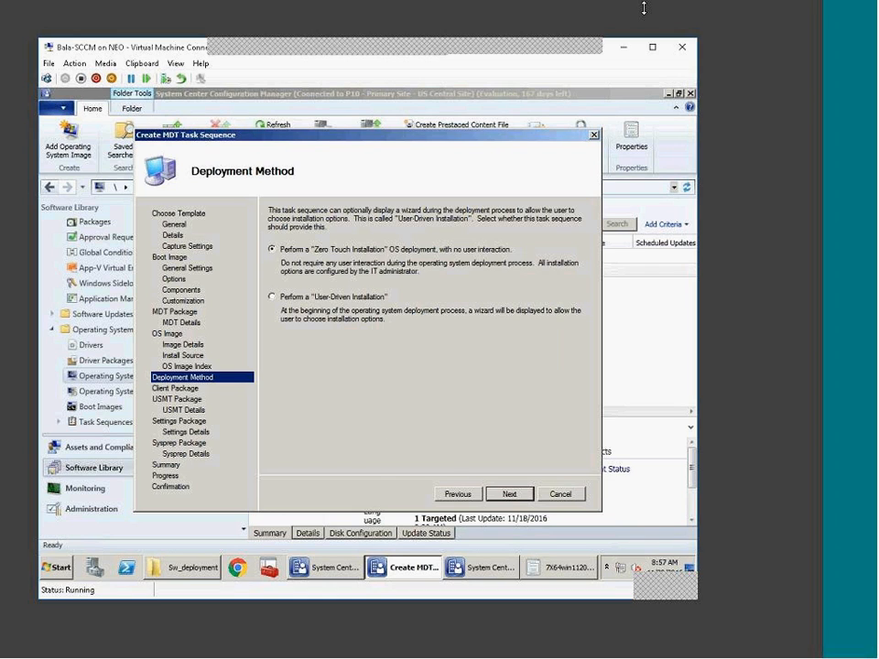
click(545, 44)
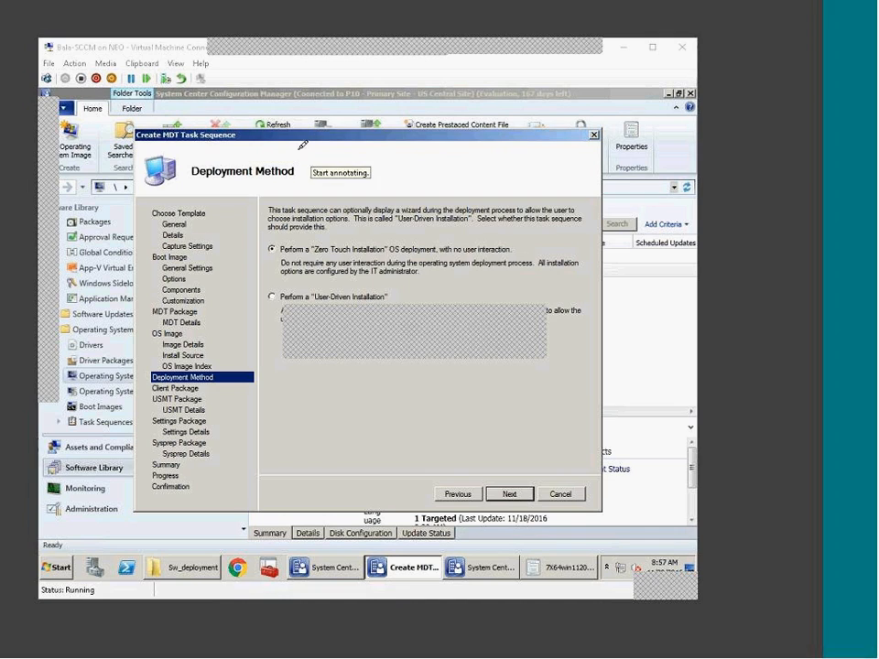
drag(297, 140, 363, 194)
mouse_move(299, 139)
mouse_down()
mouse_move(363, 183)
mouse_move(330, 234)
mouse_move(356, 226)
mouse_up()
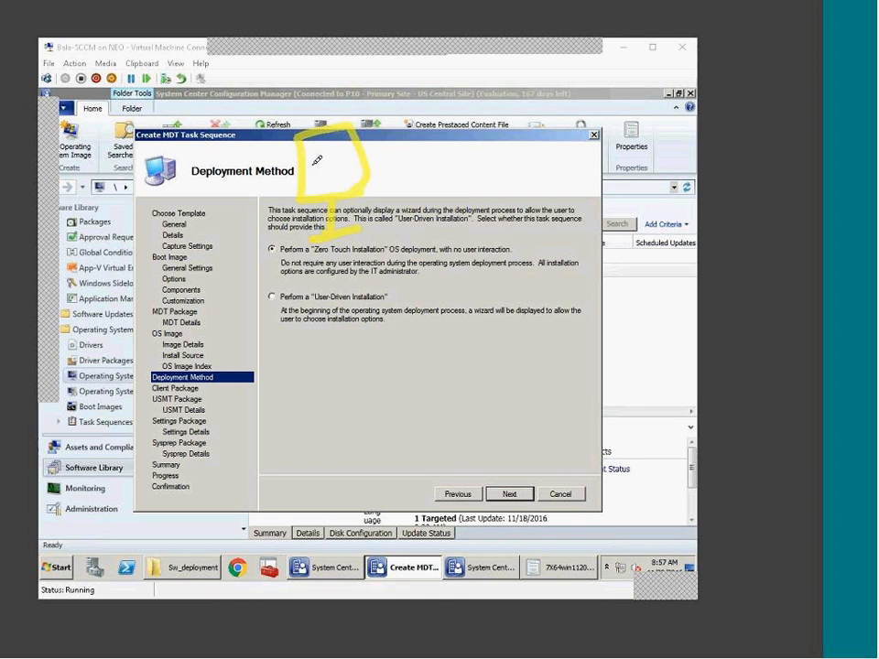
mouse_move(320, 155)
mouse_down()
mouse_move(374, 126)
mouse_move(377, 155)
mouse_up()
drag(322, 240, 236, 311)
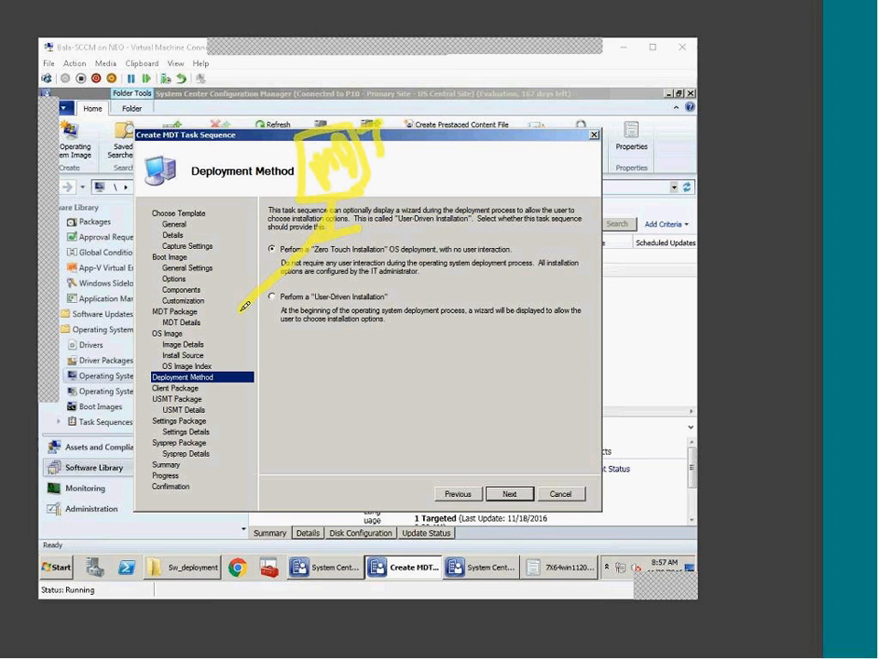
drag(327, 240, 444, 291)
mouse_move(135, 341)
mouse_down()
mouse_move(187, 371)
mouse_move(195, 309)
mouse_move(184, 351)
mouse_up()
drag(208, 314, 222, 349)
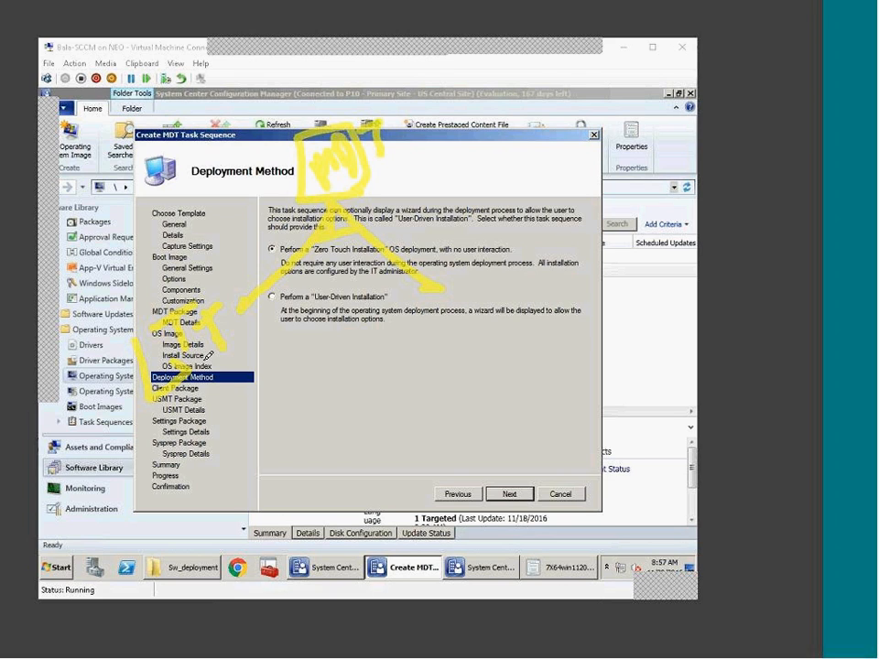
mouse_move(422, 320)
mouse_down()
mouse_move(436, 367)
mouse_move(481, 347)
mouse_up()
mouse_move(490, 290)
mouse_down()
mouse_move(525, 271)
mouse_move(511, 292)
mouse_move(528, 337)
mouse_up()
drag(558, 261, 571, 306)
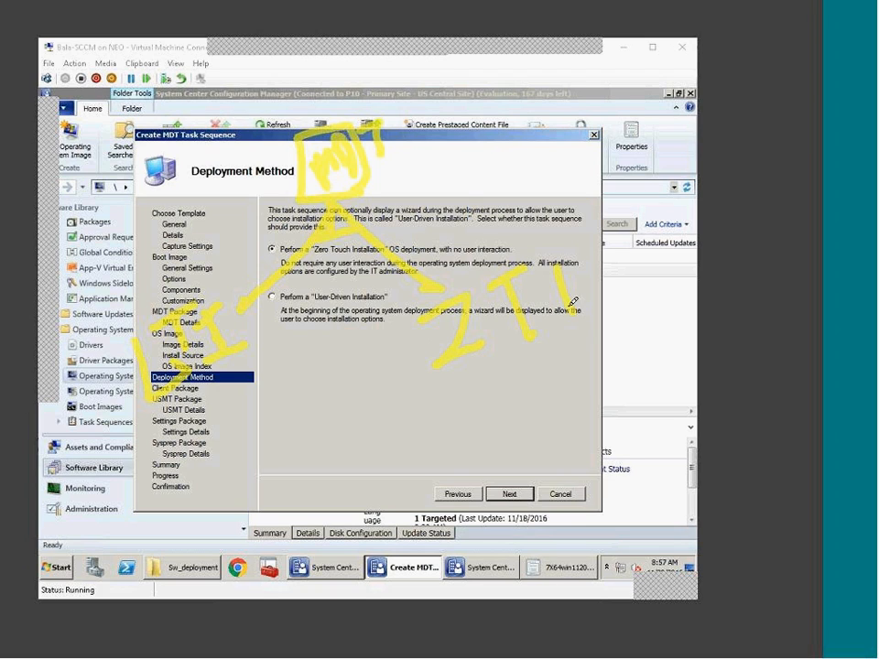
drag(543, 265, 580, 249)
drag(569, 316, 601, 300)
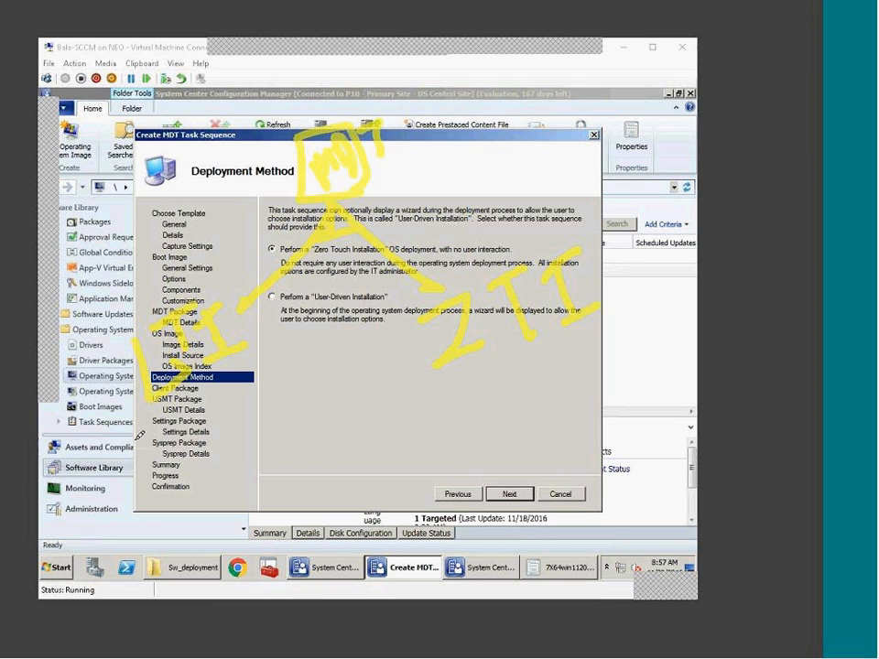
mouse_move(83, 463)
mouse_down()
mouse_move(133, 433)
mouse_move(130, 454)
mouse_up()
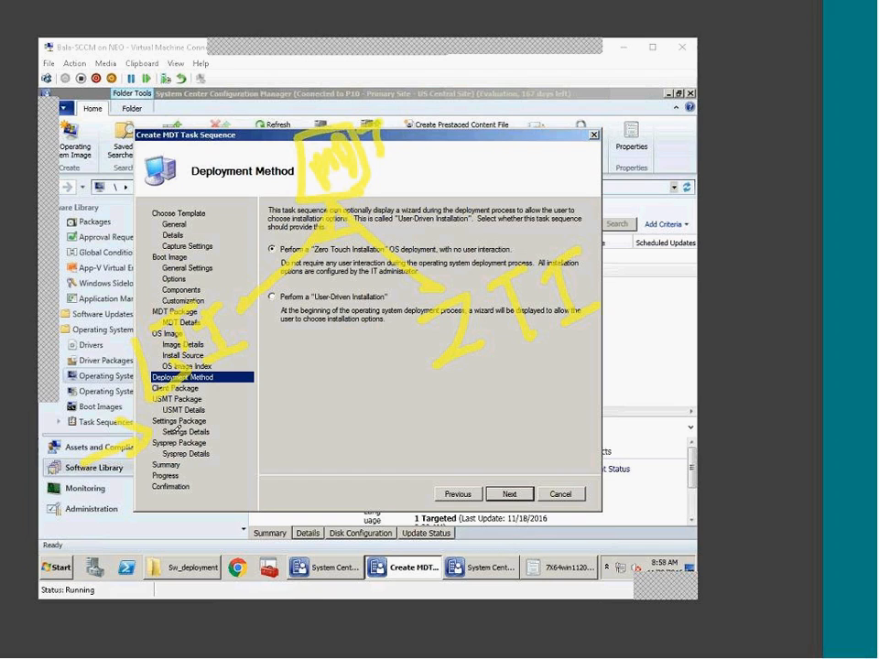
mouse_move(182, 422)
mouse_down()
mouse_move(199, 441)
mouse_move(209, 413)
mouse_up()
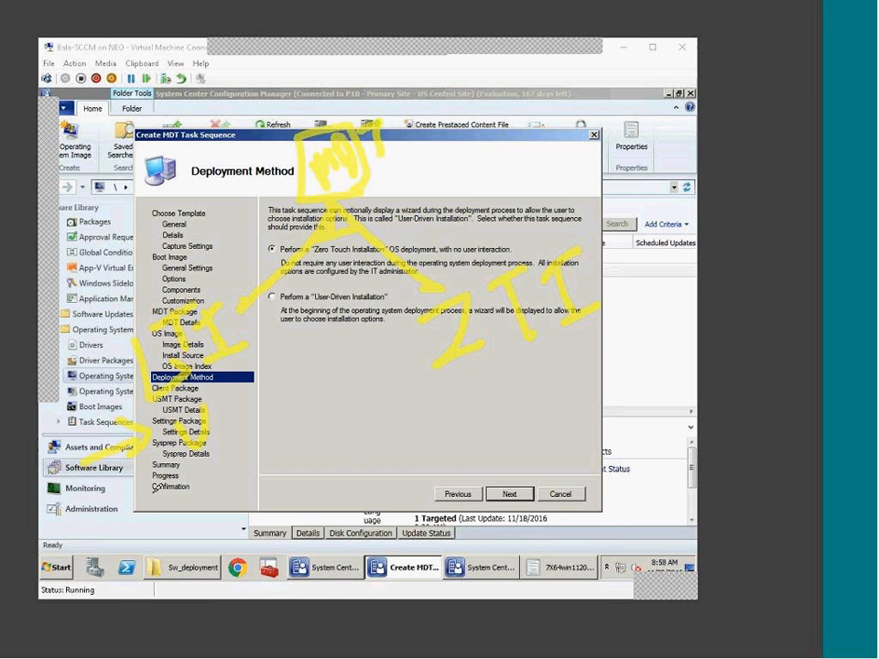
mouse_move(205, 444)
mouse_down()
mouse_move(199, 499)
mouse_move(220, 473)
mouse_up()
drag(184, 512, 218, 495)
drag(208, 378, 235, 440)
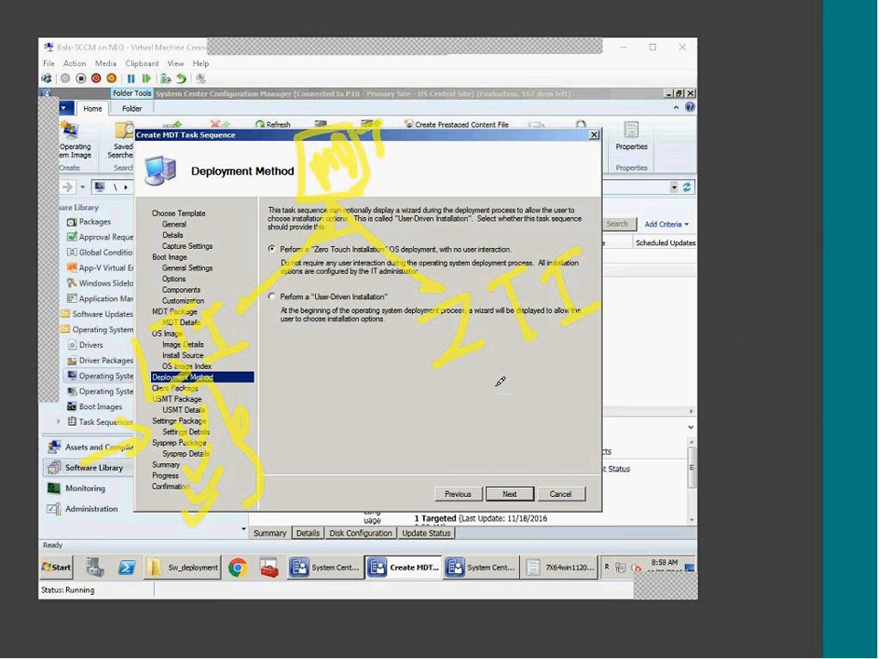
mouse_move(426, 381)
mouse_down()
mouse_move(538, 391)
mouse_move(638, 369)
mouse_move(634, 264)
mouse_up()
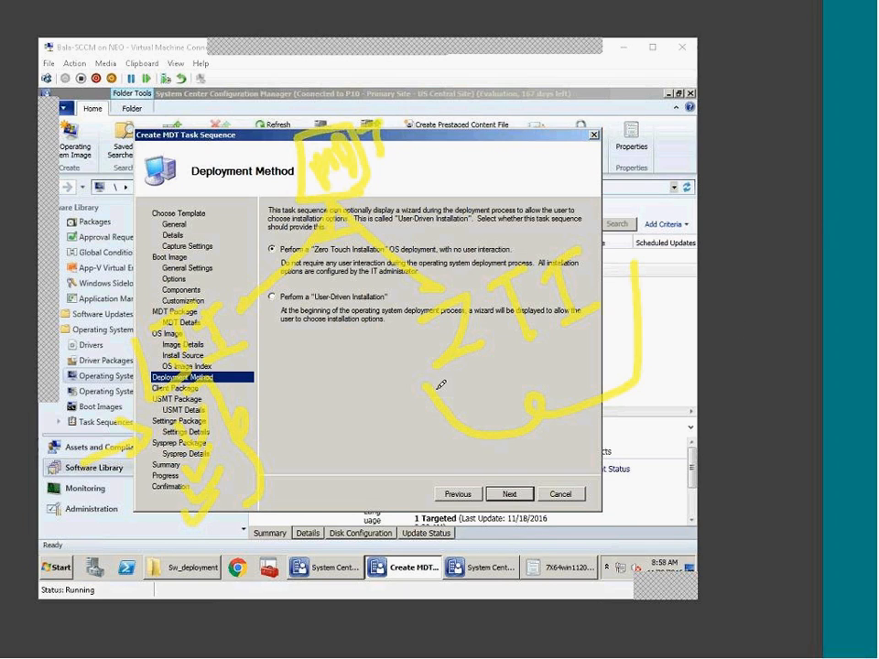
drag(416, 344, 437, 393)
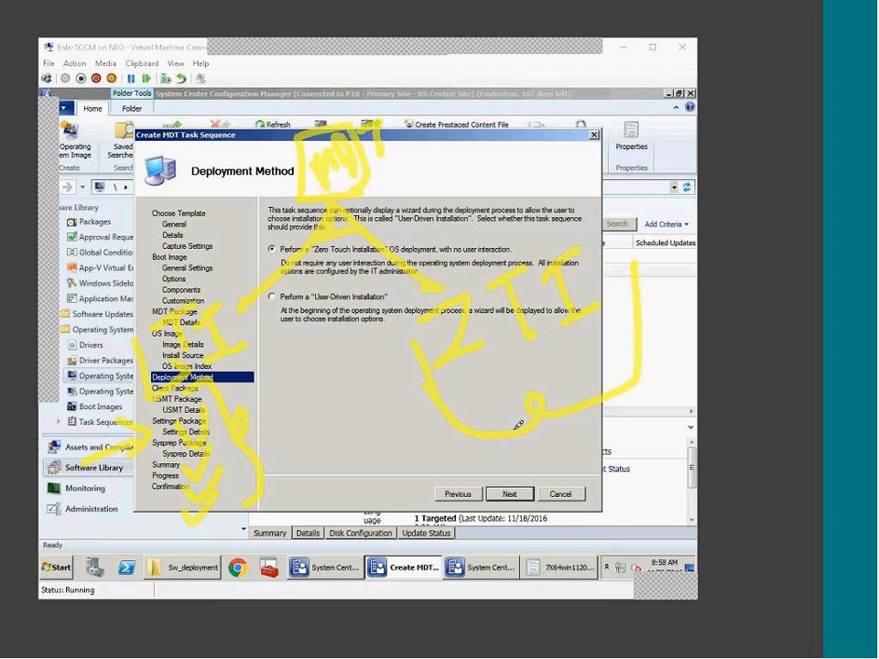
mouse_move(572, 360)
mouse_down()
mouse_move(551, 391)
mouse_move(673, 320)
mouse_up()
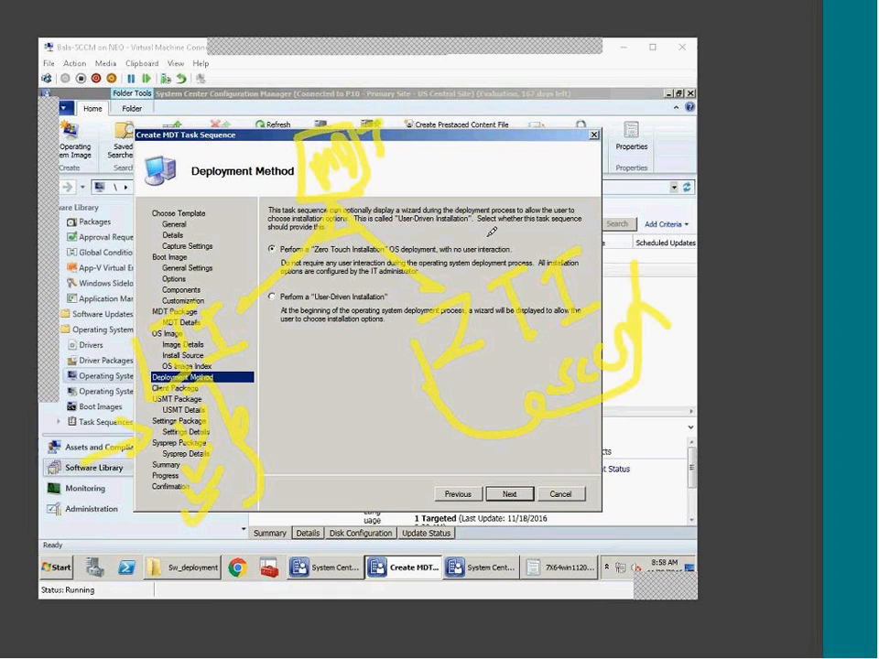
drag(570, 163, 529, 223)
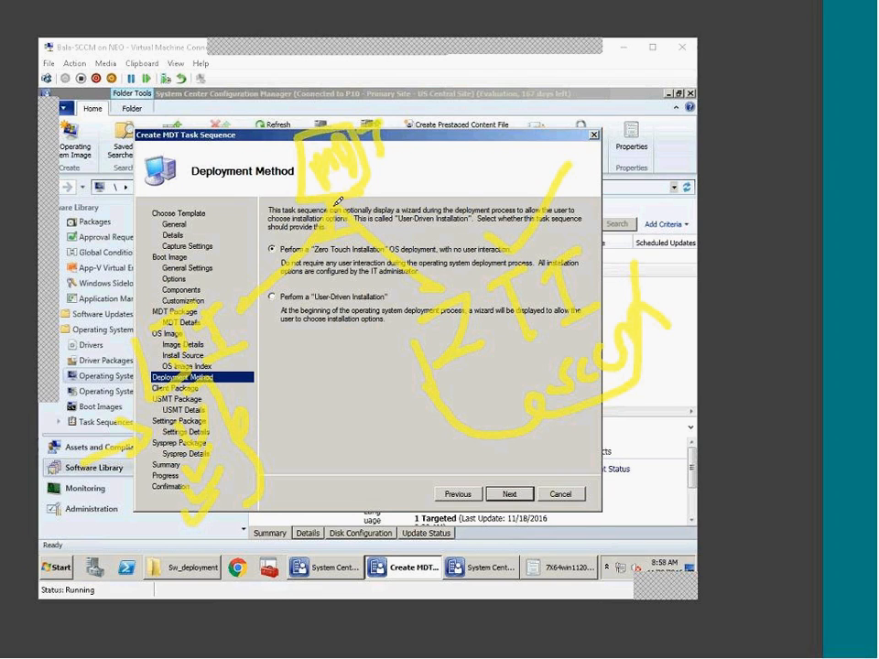
mouse_move(293, 336)
mouse_down()
mouse_move(326, 365)
mouse_move(352, 325)
mouse_up()
mouse_move(276, 410)
mouse_down()
mouse_move(303, 412)
mouse_move(304, 398)
mouse_move(326, 410)
mouse_up()
mouse_move(348, 358)
mouse_down()
mouse_move(361, 386)
mouse_move(366, 346)
mouse_up()
drag(352, 398, 375, 382)
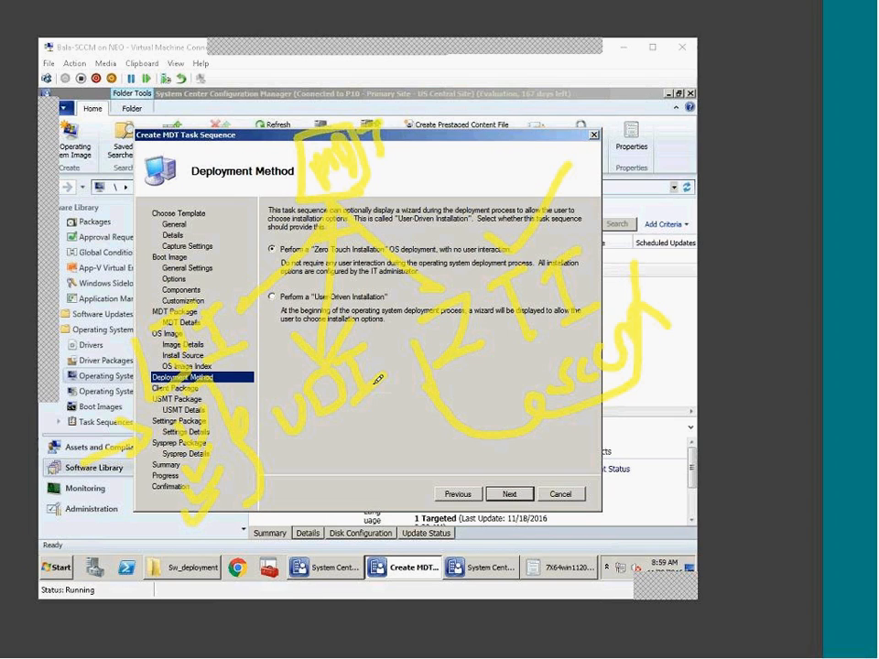
drag(318, 443, 351, 378)
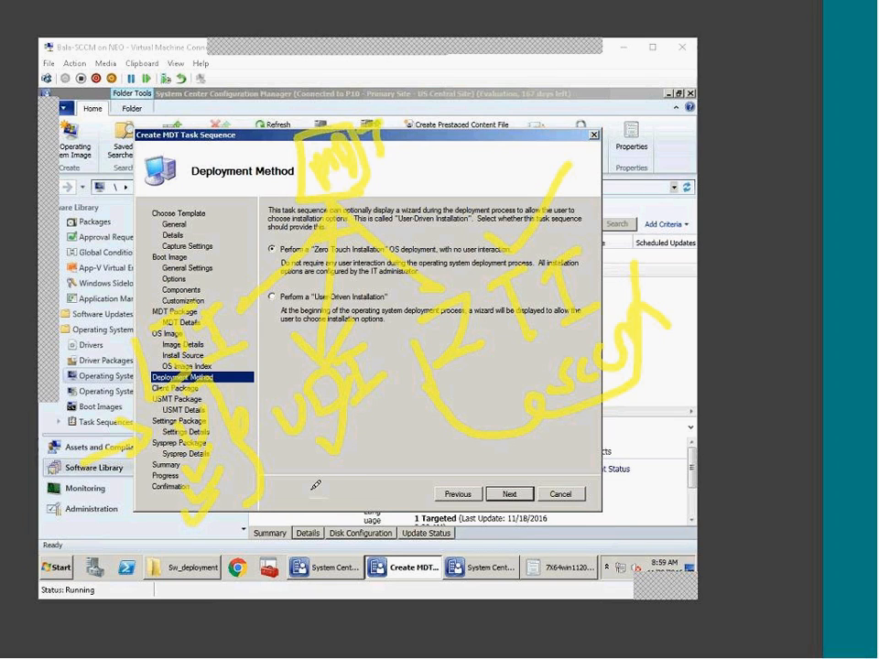
mouse_move(310, 490)
mouse_down()
mouse_move(344, 471)
mouse_move(356, 477)
mouse_up()
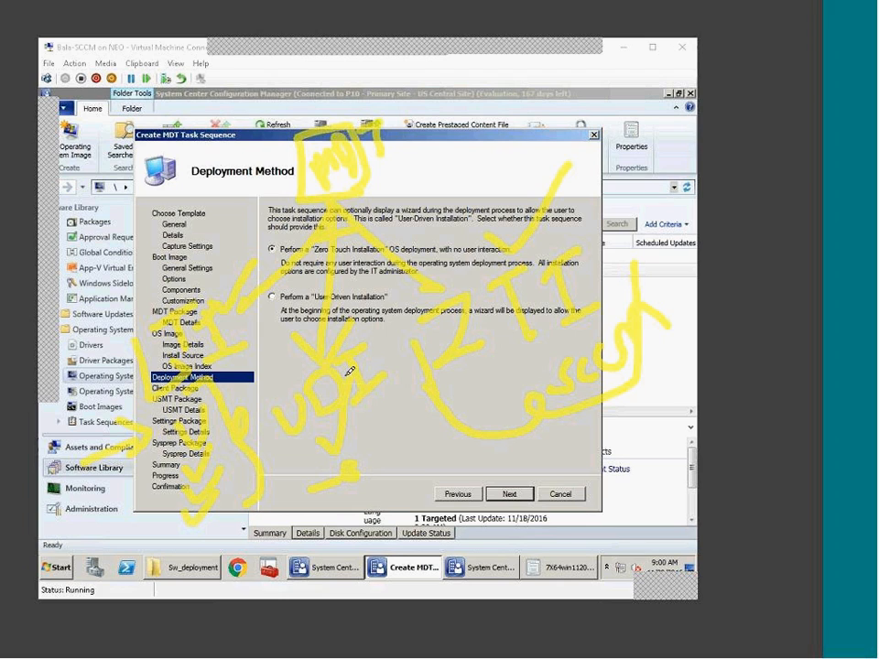
mouse_move(268, 335)
mouse_down()
mouse_move(368, 321)
mouse_move(370, 460)
mouse_move(272, 376)
mouse_move(274, 330)
mouse_up()
mouse_move(307, 464)
mouse_down()
mouse_move(311, 479)
mouse_move(333, 470)
mouse_up()
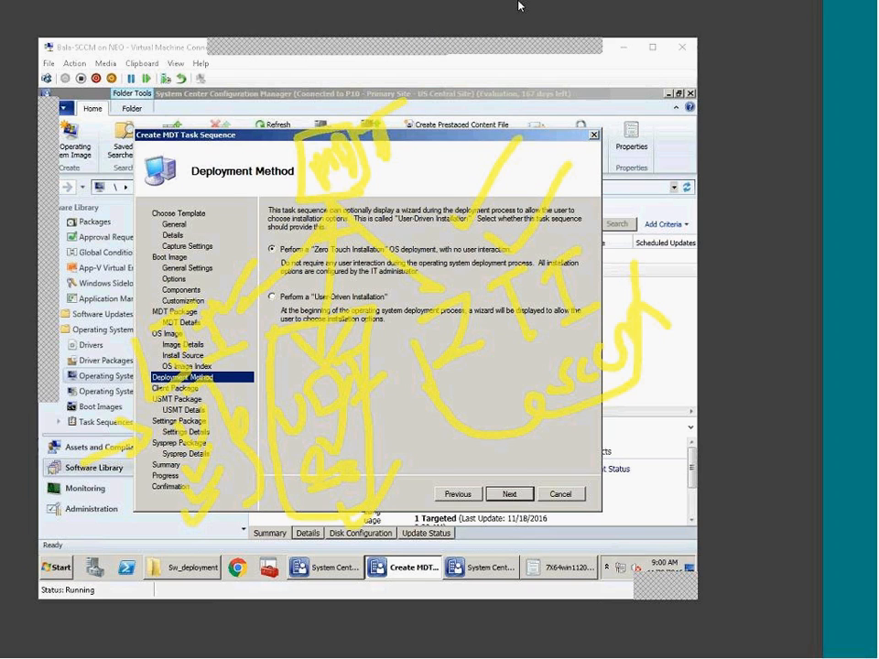
Keep Zero Touch Installation and select the existing Microsoft Corporation Configuration Manager Client Package.
click(627, 18)
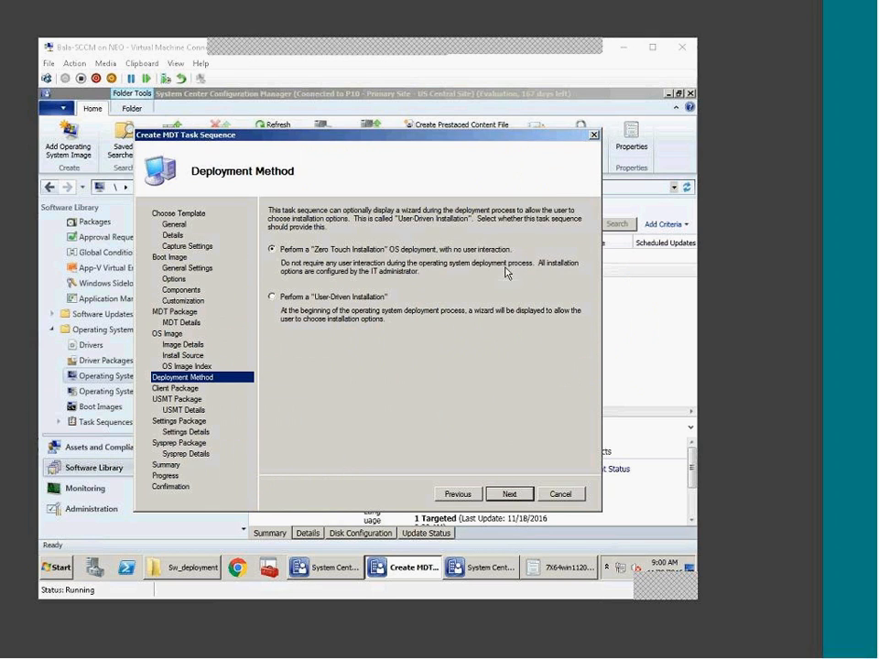
click(508, 495)
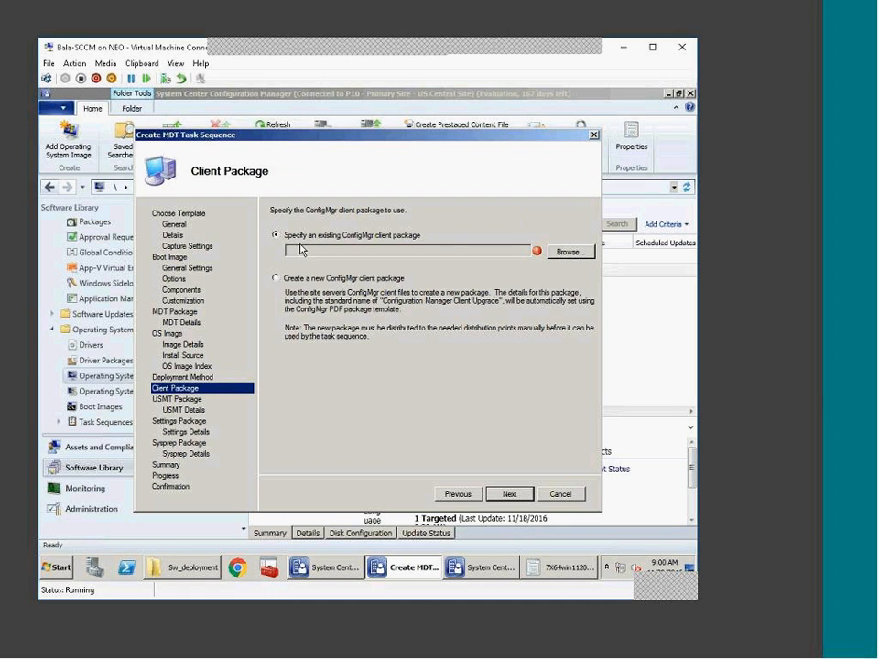
click(560, 256)
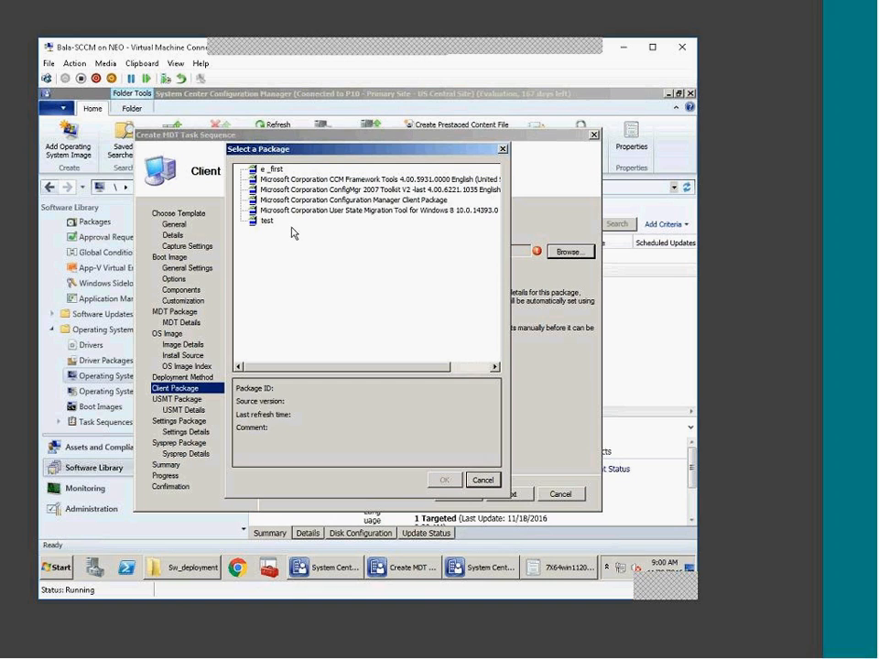
click(389, 199)
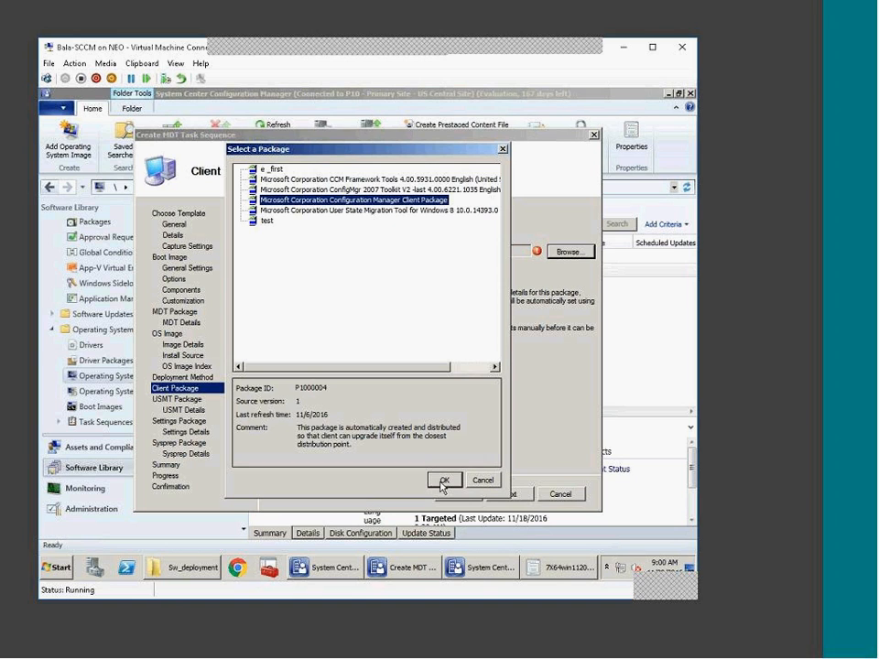
click(444, 479)
click(508, 494)
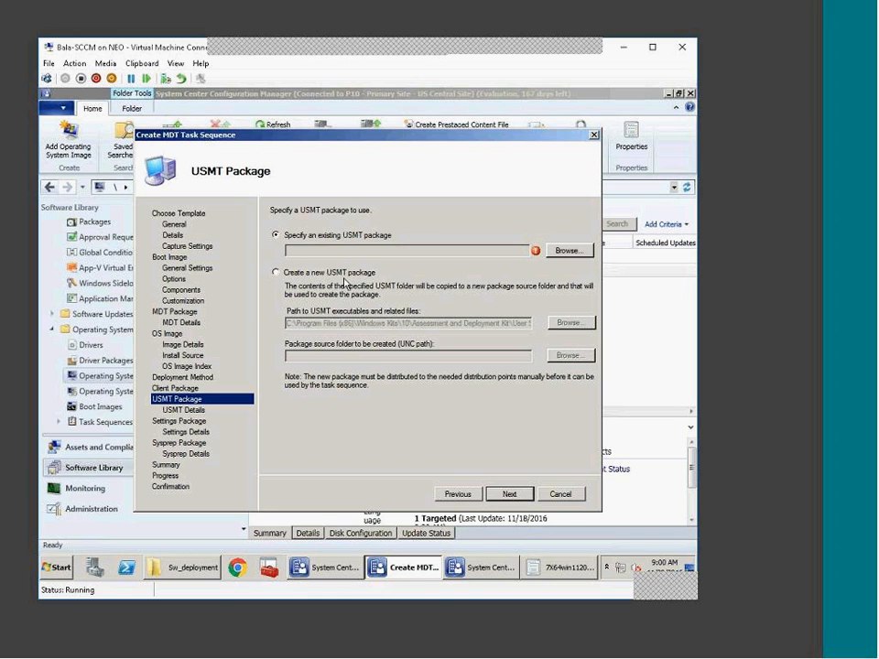
Use the existing User State Migration Tool for Windows 8 package and continue to the settings package page.
click(567, 250)
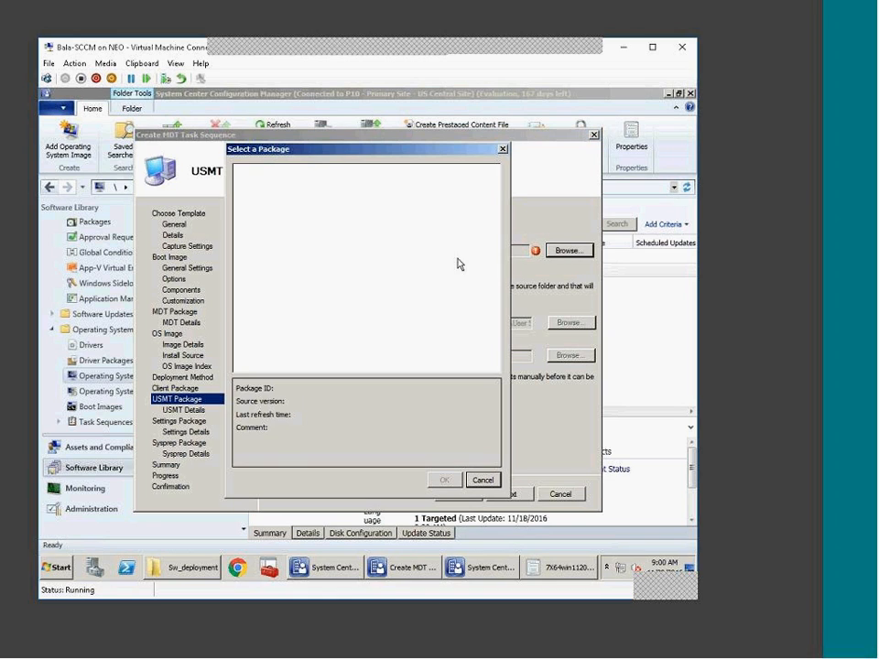
click(375, 214)
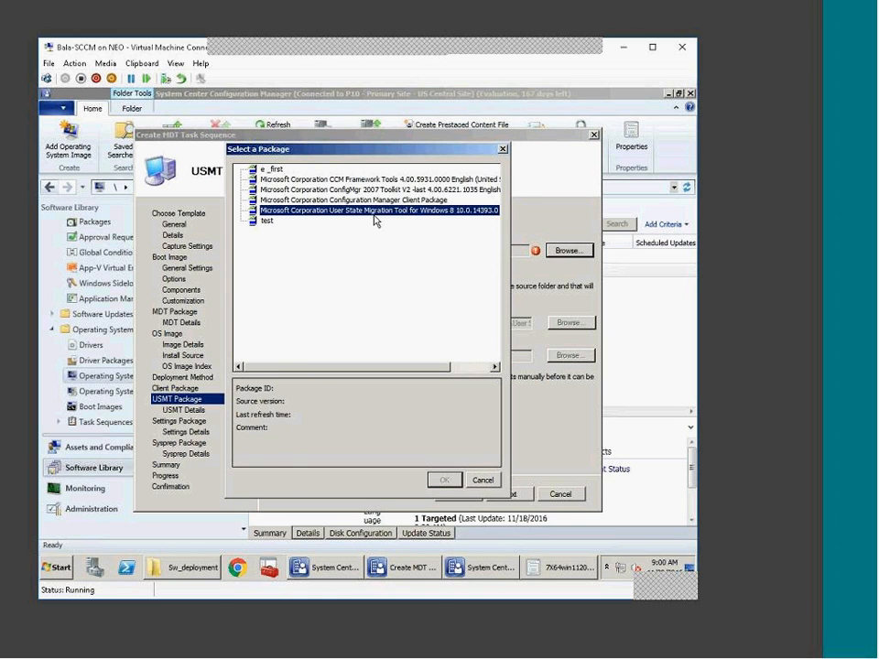
click(445, 480)
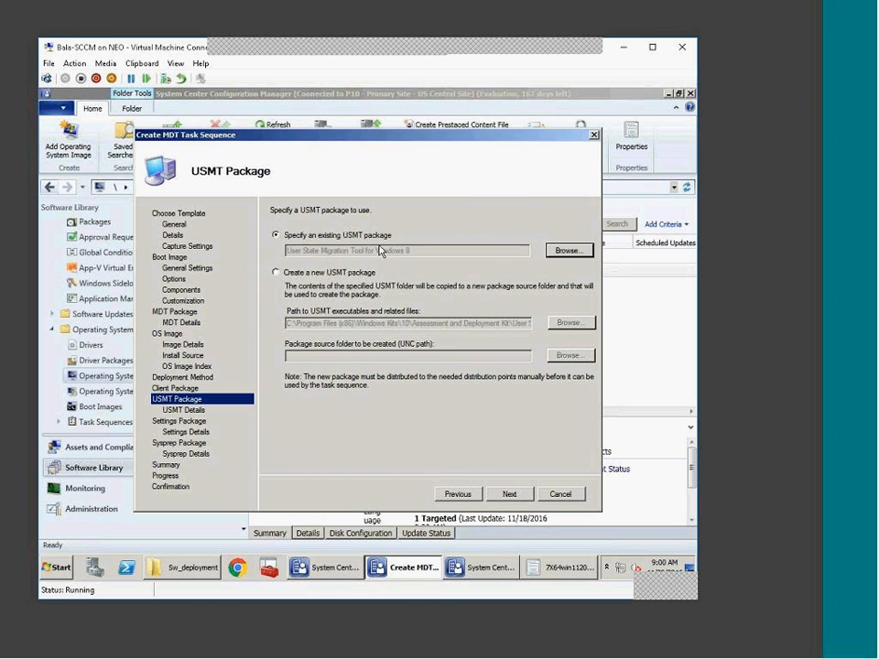
click(509, 495)
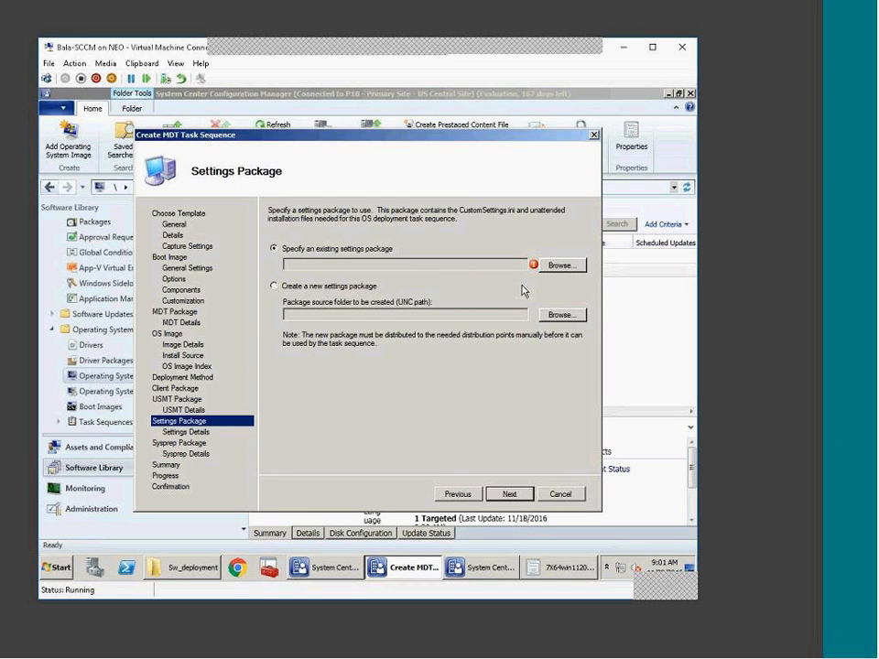
Create a new settings package with source \\inhydtcs-cm01\SOURCE\MDT_Settings and copy the MDT_Settings name.
click(344, 290)
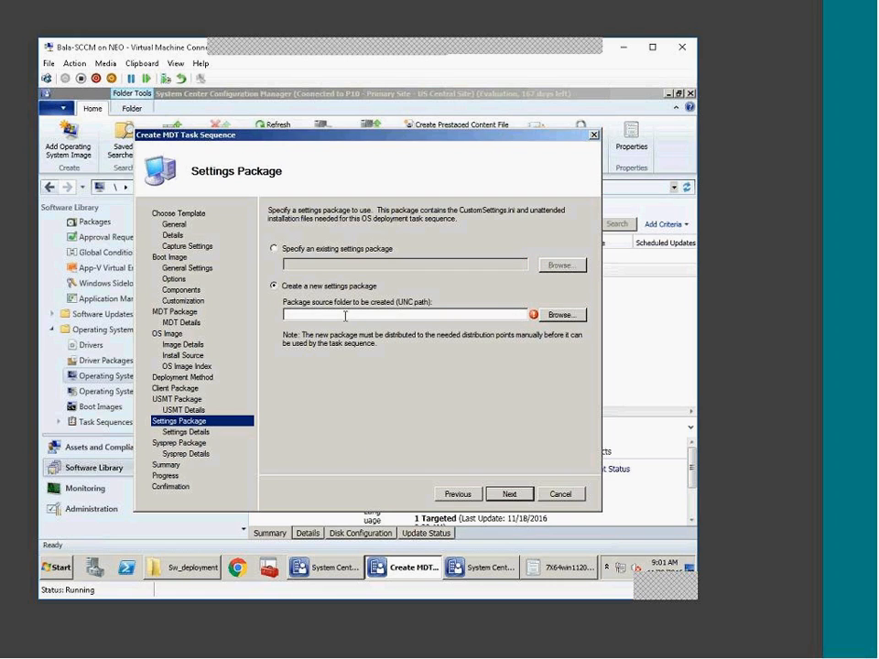
click(345, 314)
text(\\inhydtcs-cm01\SOURCE\MDT_Package)
drag(391, 314, 555, 316)
text(Setting)
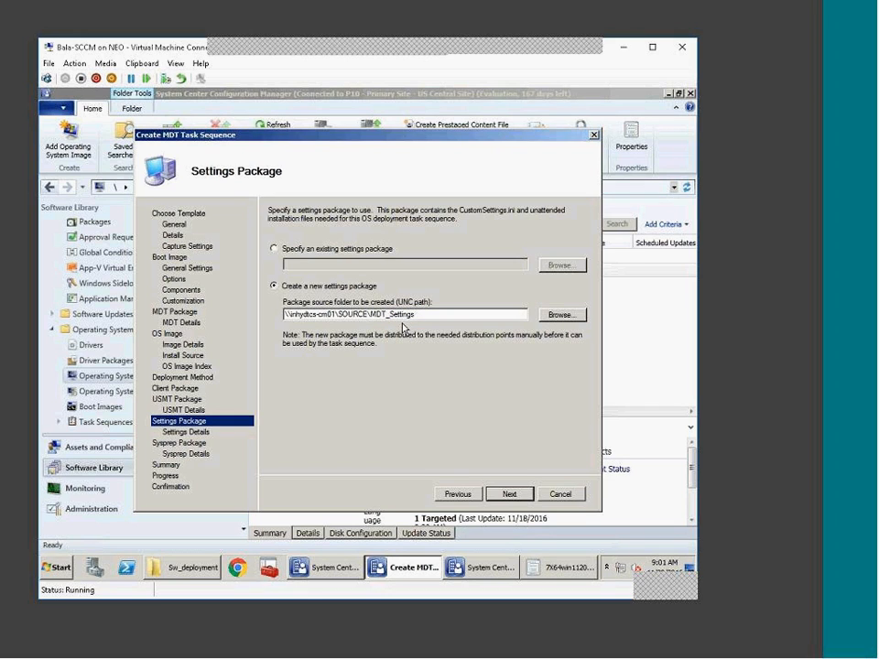
double_click(369, 314)
key(ctrl+c)
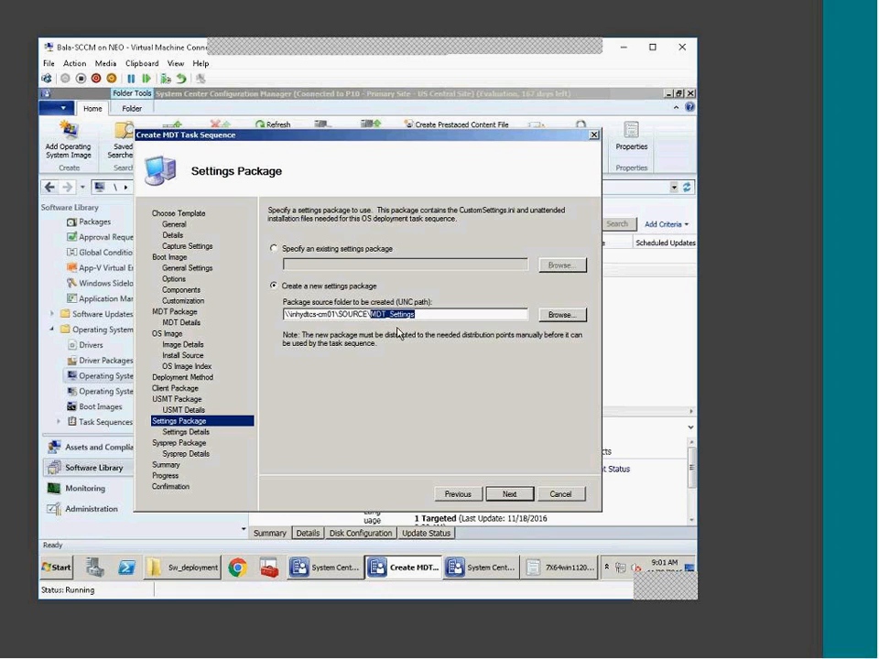
click(183, 567)
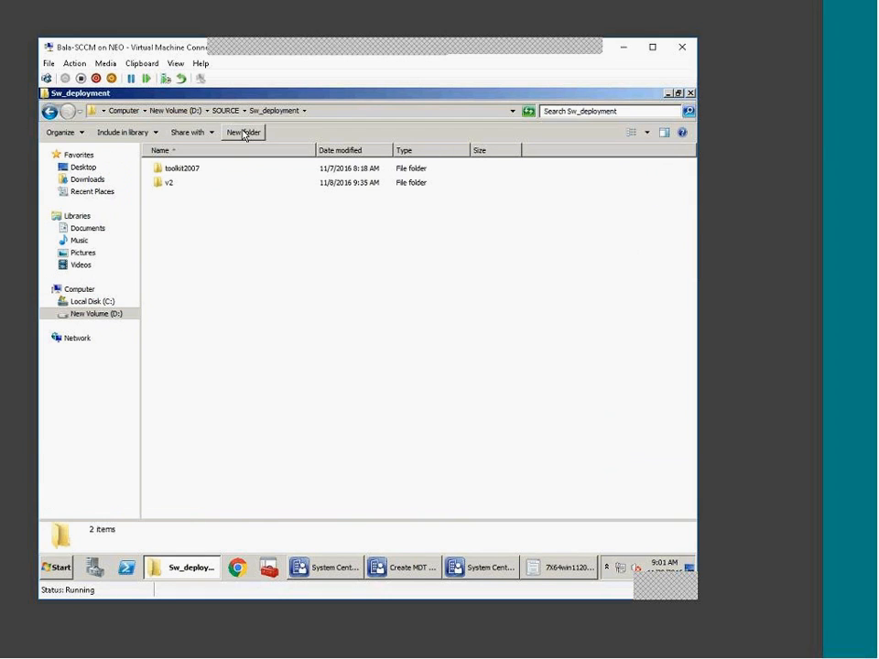
Create a new MDT_Settings folder in D:\SOURCE, then return to the task sequence wizard.
click(223, 114)
double_click(183, 172)
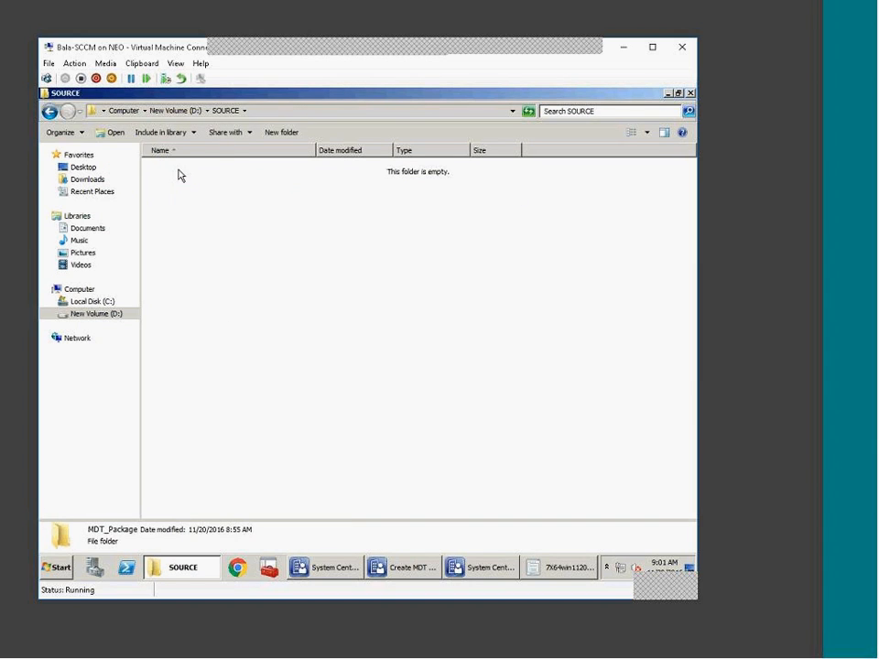
click(234, 111)
click(284, 133)
text(MDT_Settings)
click(289, 300)
click(207, 184)
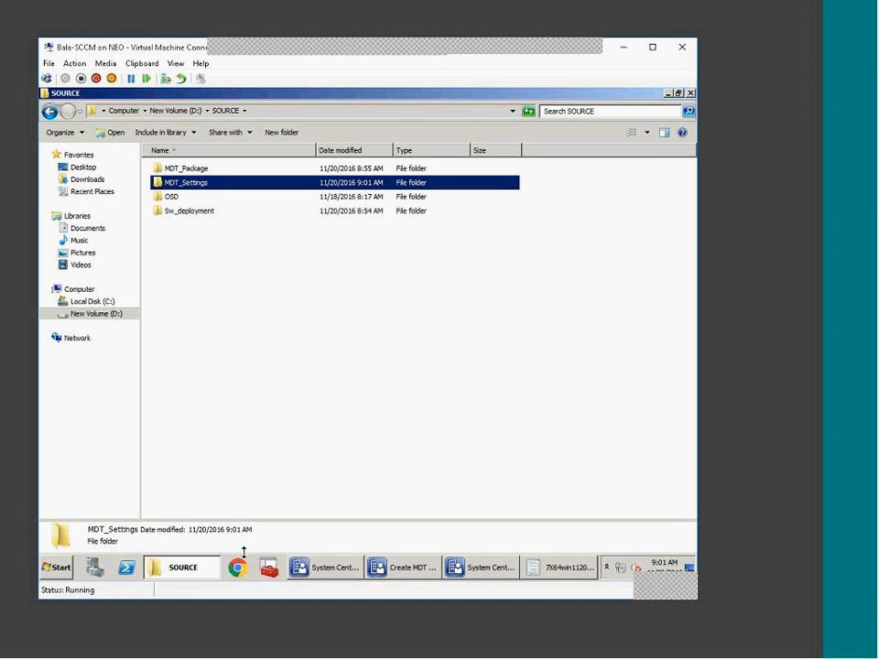
click(402, 567)
Name the settings package MDT_Settings with version 1.0 and continue past the Sysprep page.
click(510, 492)
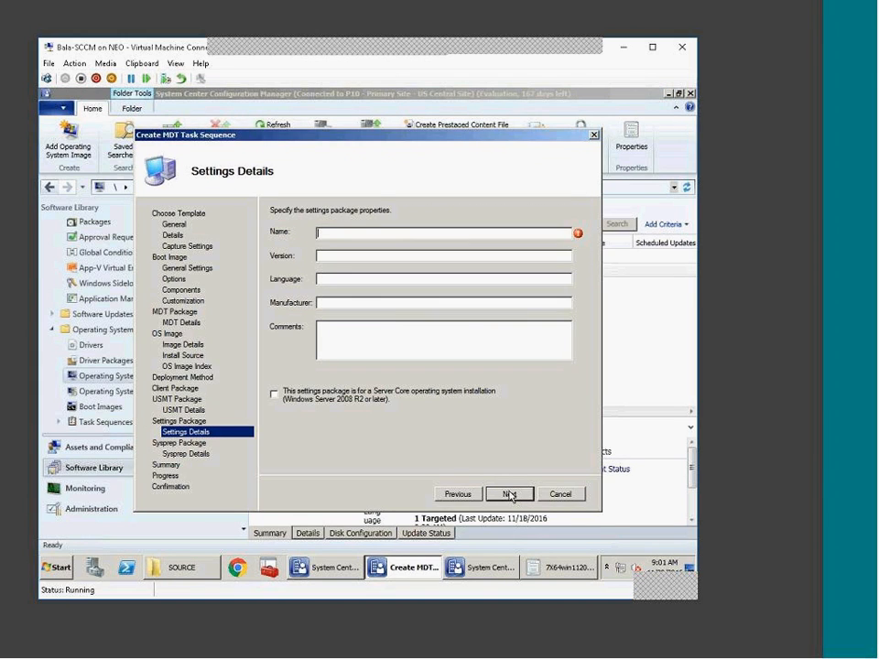
key(ctrl+v)
text(1.0)
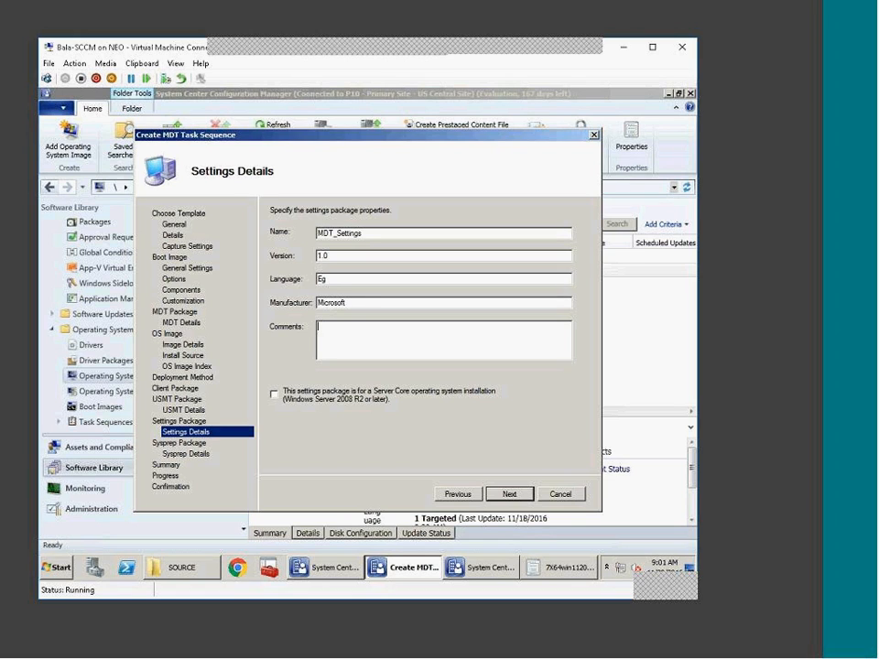
click(513, 495)
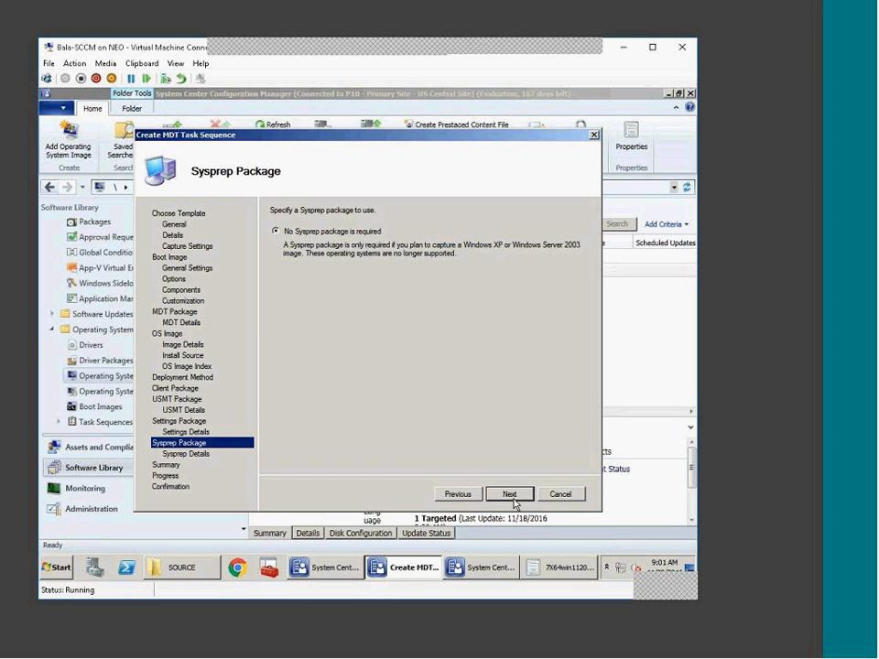
Confirm the summary to create the MDT - Deploy Win7 task sequence and packages, then finish.
click(510, 494)
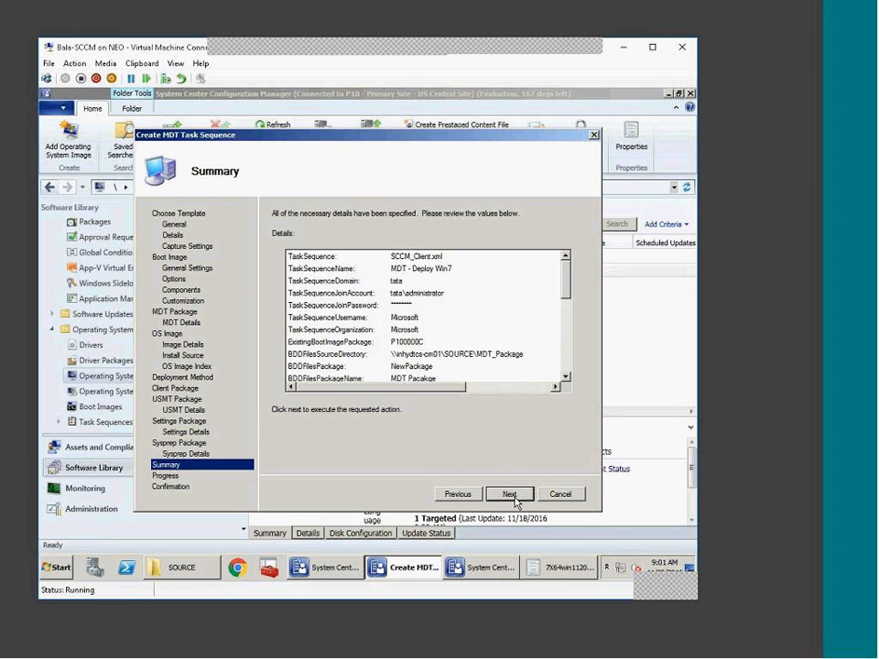
click(514, 498)
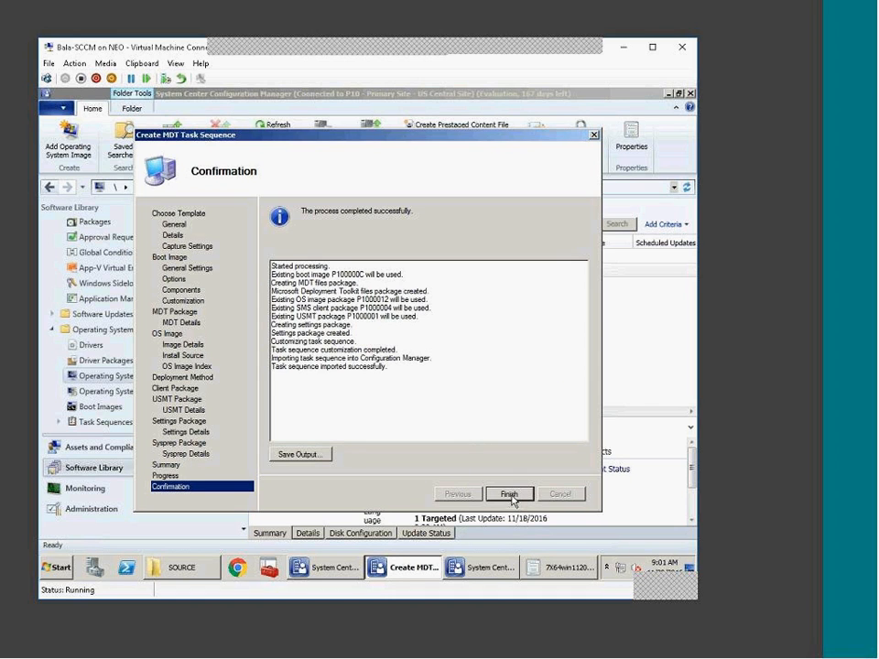
click(509, 494)
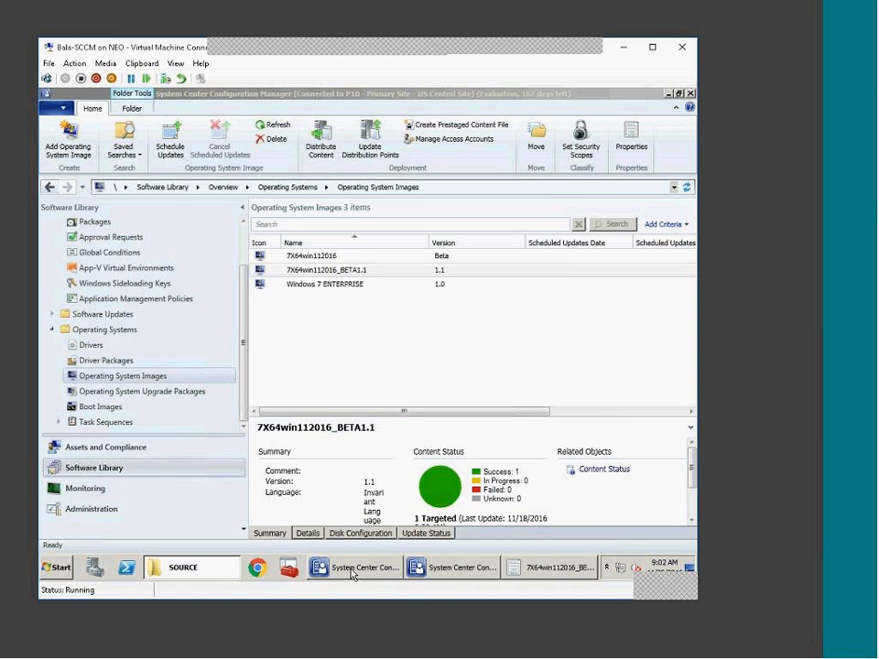
click(194, 567)
Open MDT_Package and look over its generated folders such as $OEM$, Captures and Control.
double_click(194, 170)
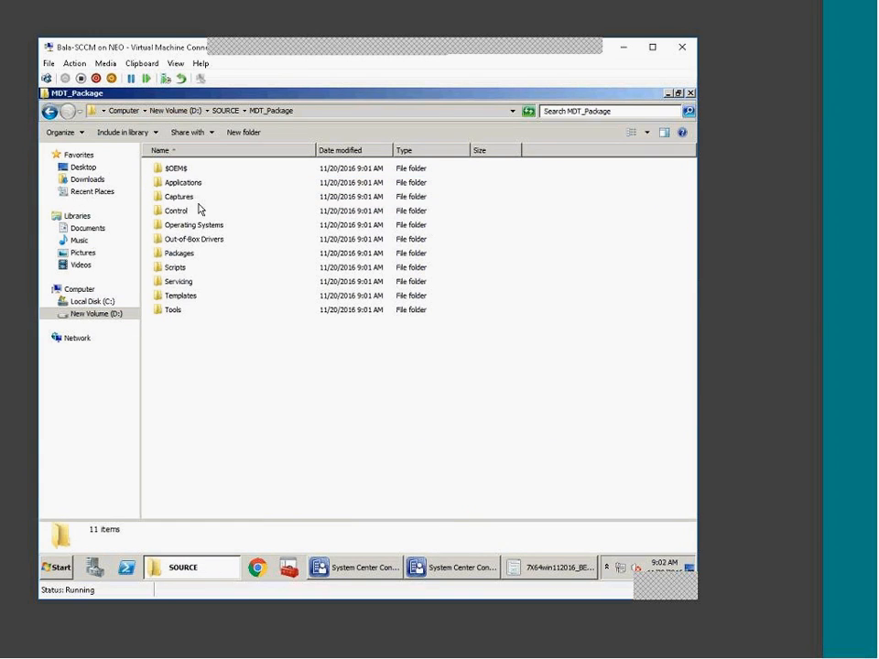
key(ctrl+a)
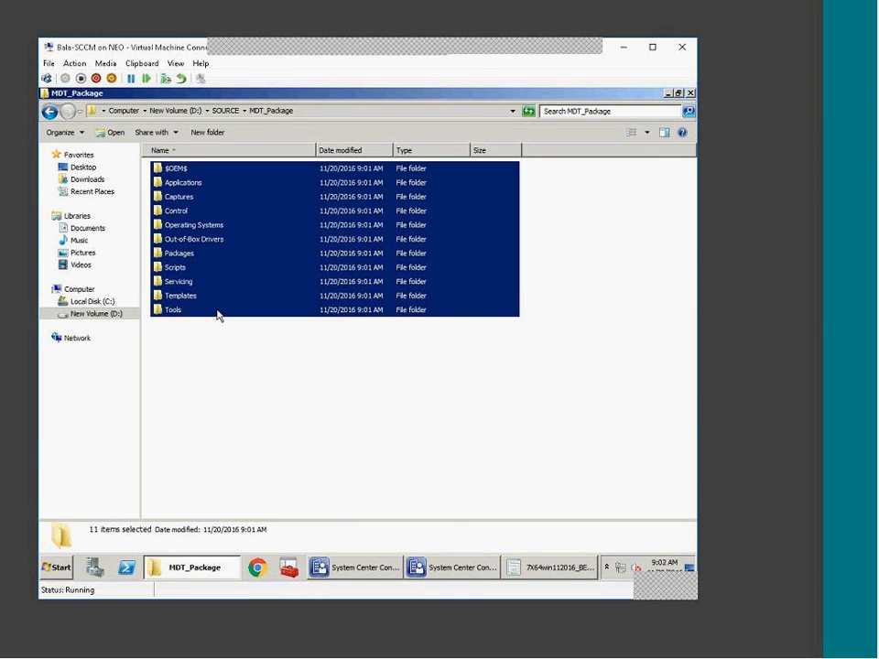
click(241, 379)
click(193, 170)
ctrl+click(192, 197)
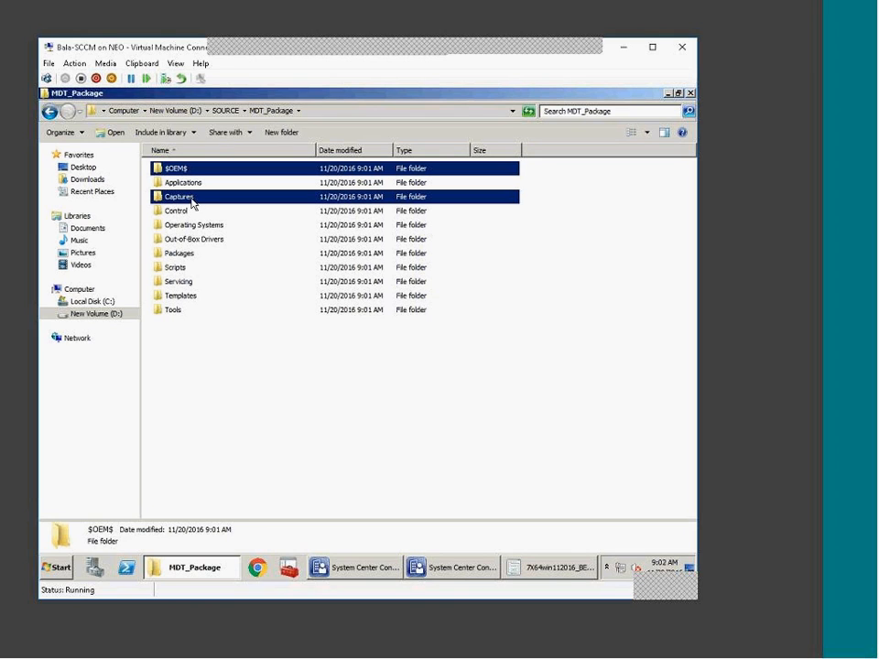
ctrl+click(194, 211)
ctrl+click(216, 227)
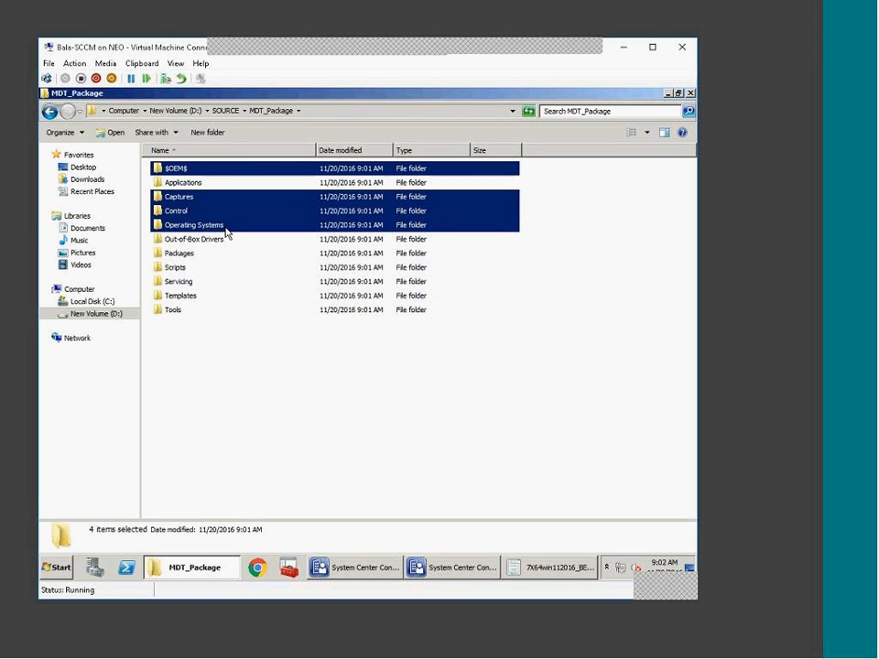
Inspect the contents of the Operating Systems folder inside MDT_Package.
double_click(225, 230)
key(BackSpace)
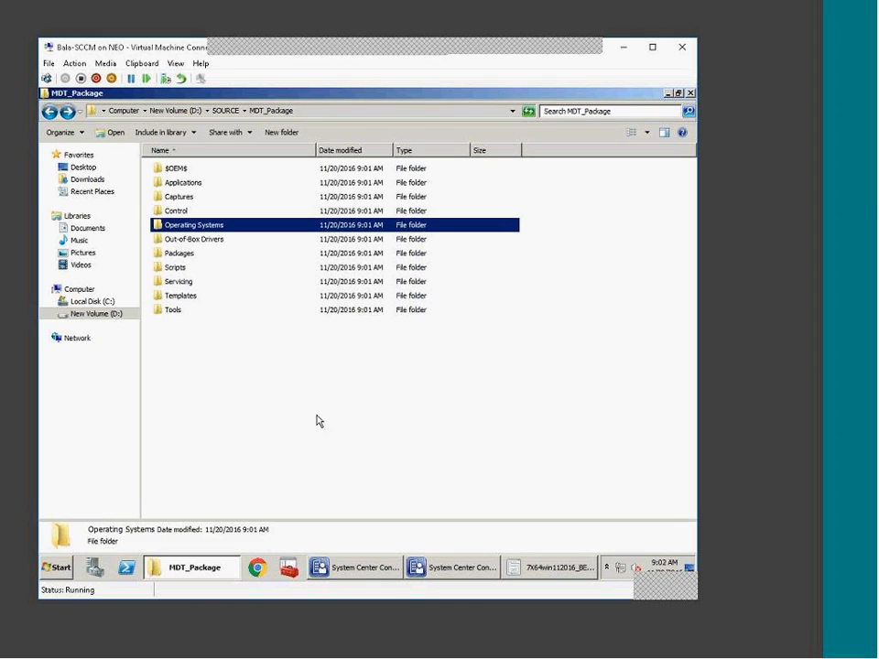
click(189, 422)
double_click(212, 228)
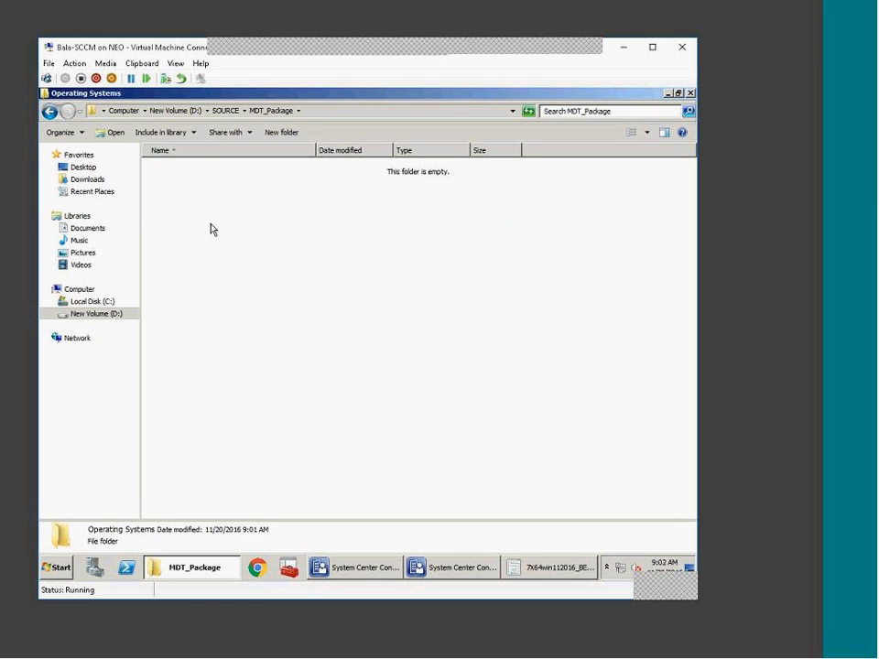
click(273, 110)
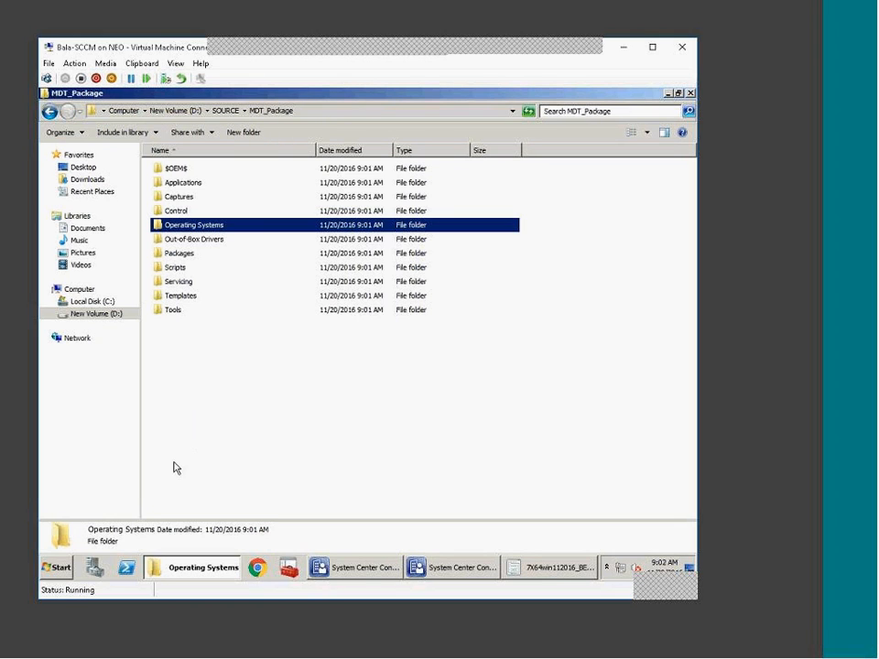
click(233, 420)
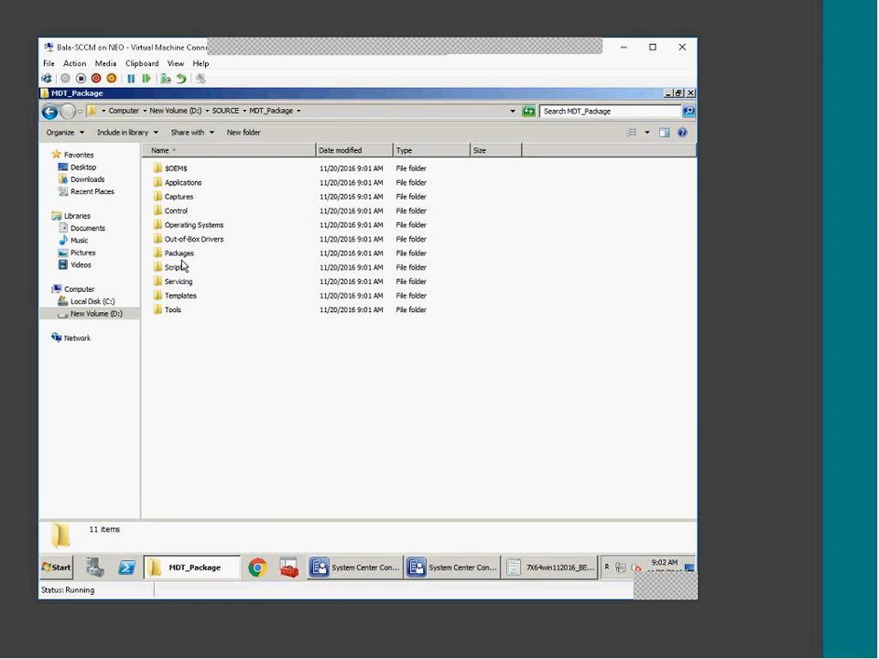
Open the MDT_Settings folder under SOURCE and its CustomSettings.ini file.
click(225, 110)
double_click(183, 182)
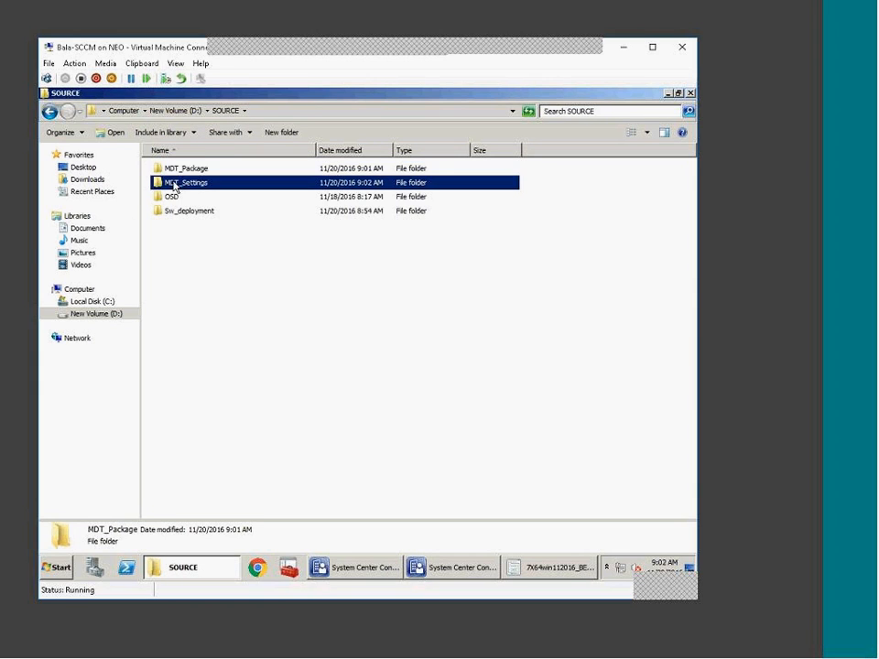
double_click(200, 171)
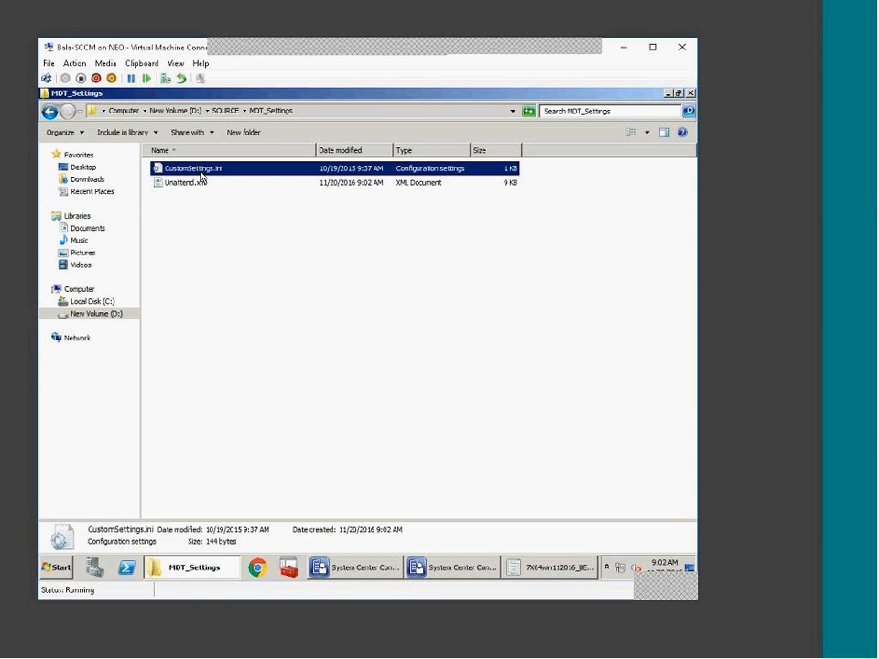
drag(372, 422, 313, 313)
click(415, 381)
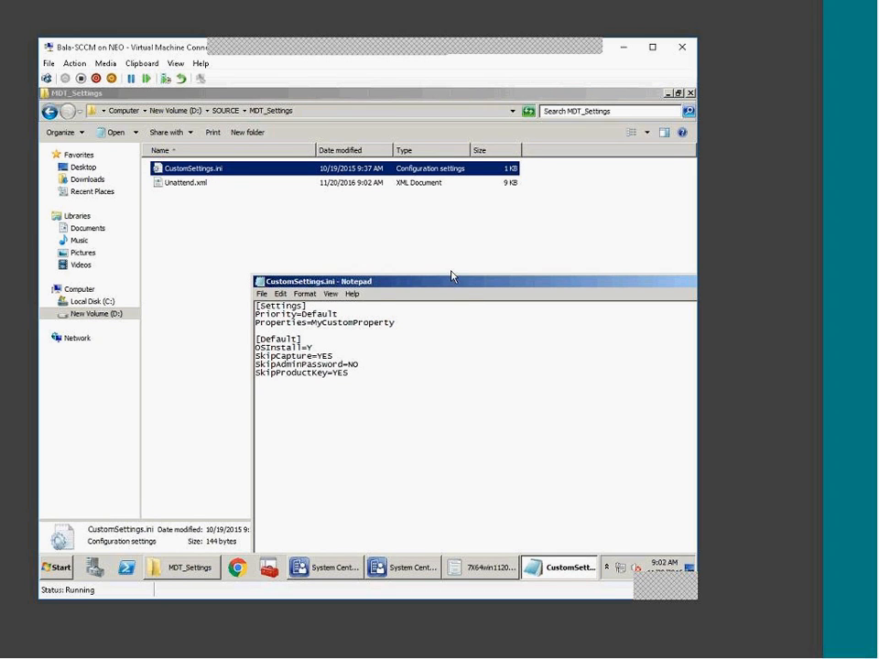
drag(456, 280, 369, 216)
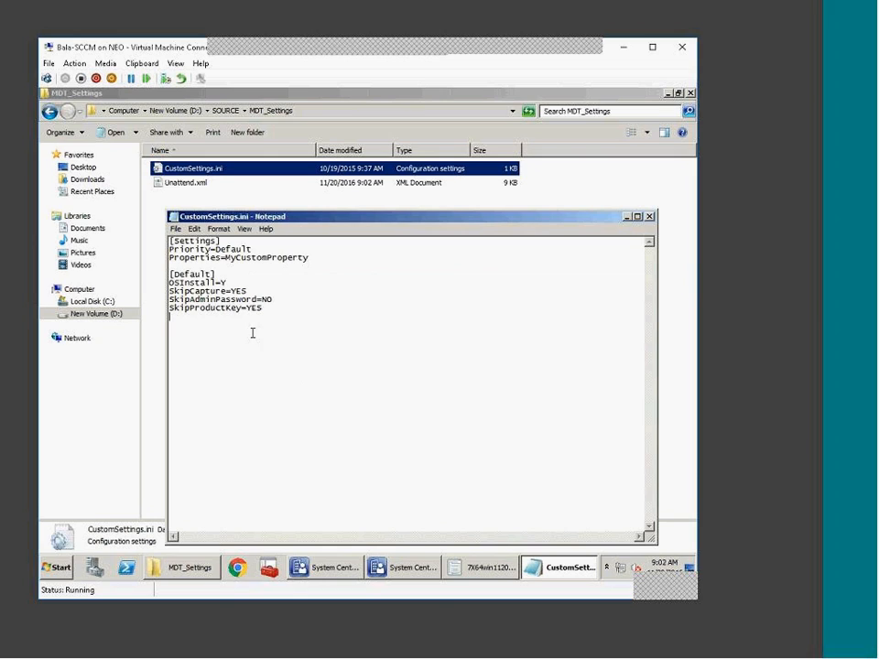
drag(216, 282, 249, 291)
key(ctrl+a)
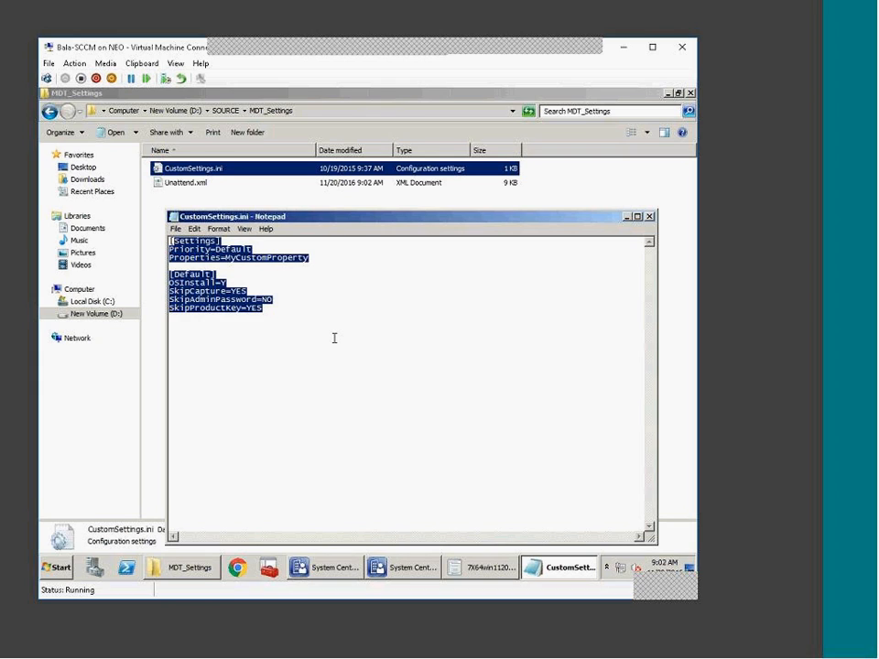
drag(240, 313, 173, 257)
key(ctrl+a)
click(283, 407)
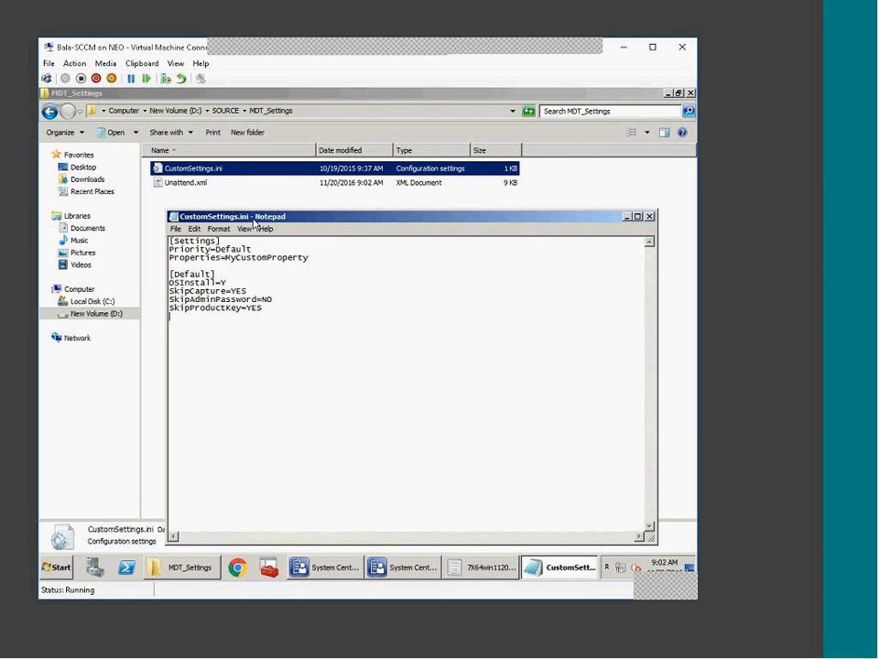
click(649, 218)
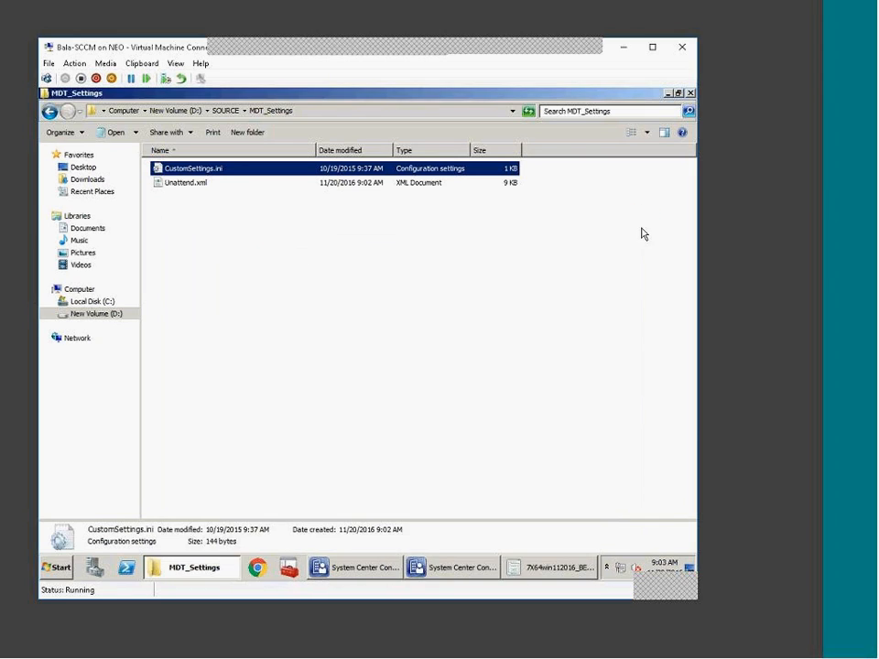
Check the 7X64win112016_BETA1.1 image properties and close them without changes.
click(207, 569)
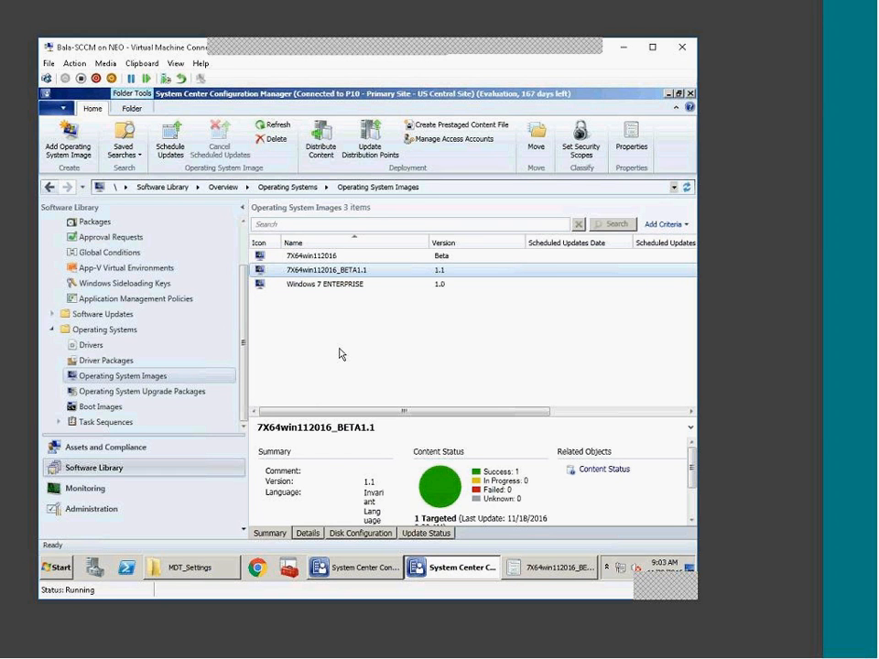
click(547, 567)
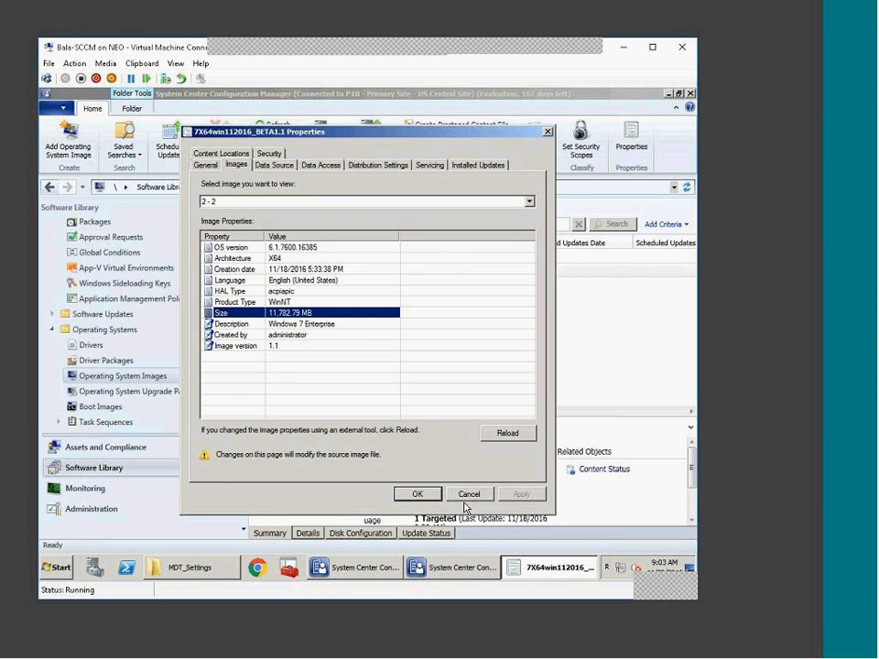
click(469, 493)
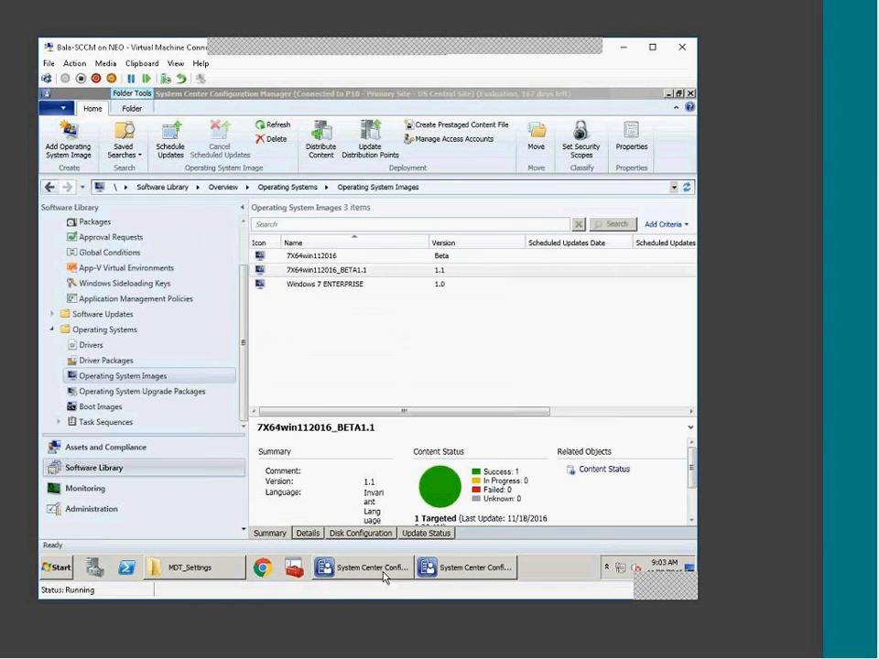
Open the MDT - Deploy Win7 task sequence in the Task Sequence Editor.
click(371, 568)
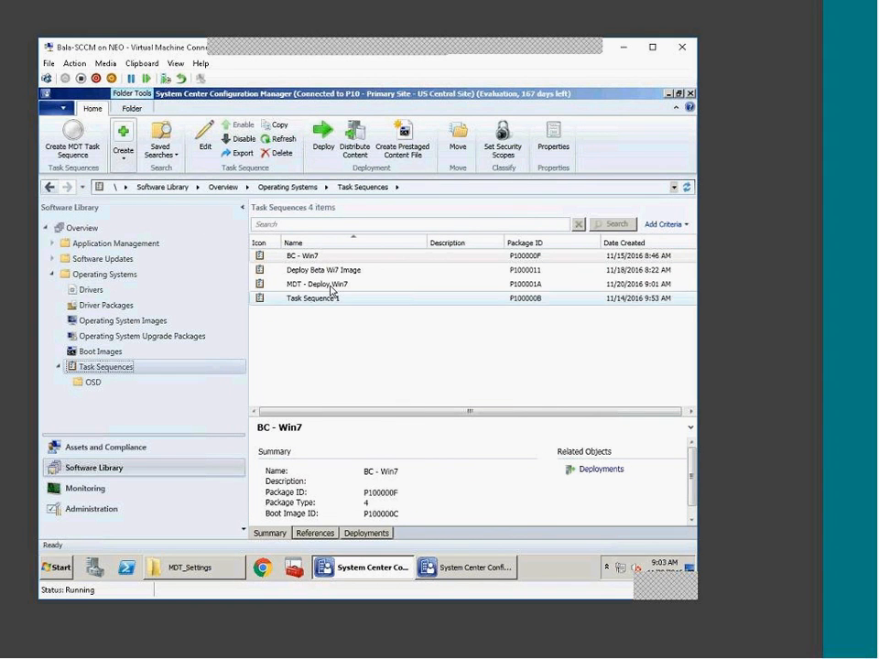
click(334, 286)
right_click(355, 290)
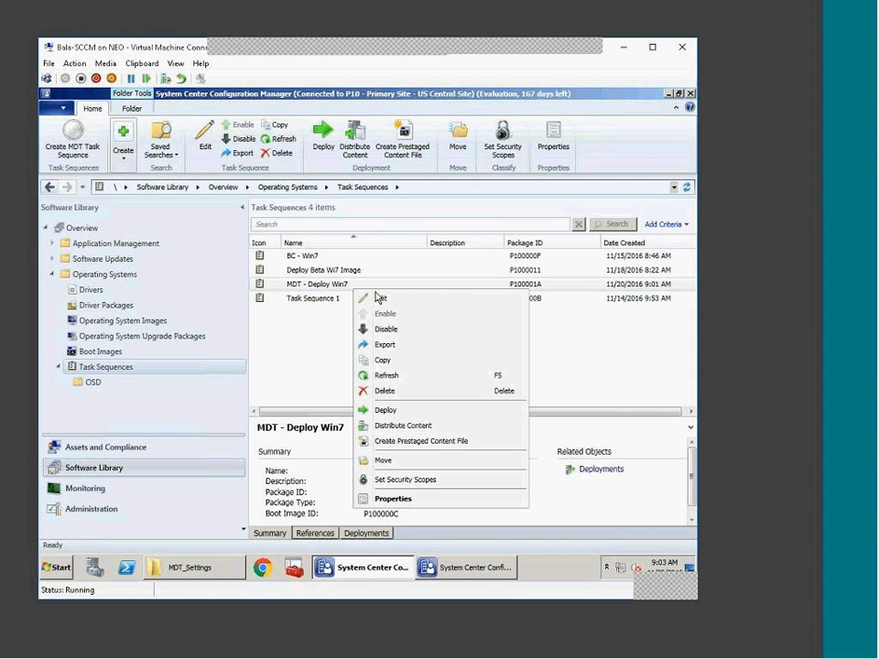
click(383, 299)
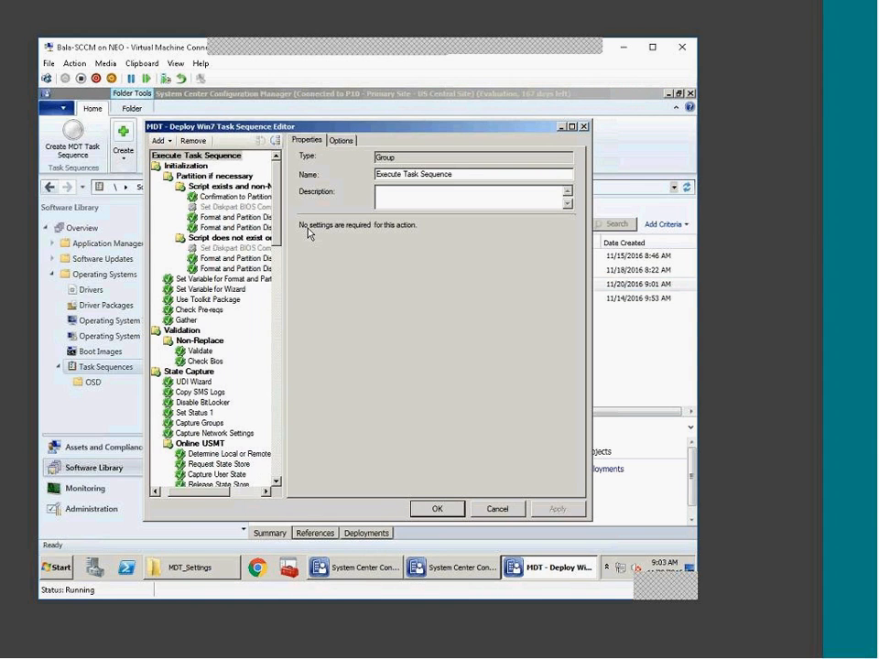
double_click(288, 133)
drag(236, 160, 238, 480)
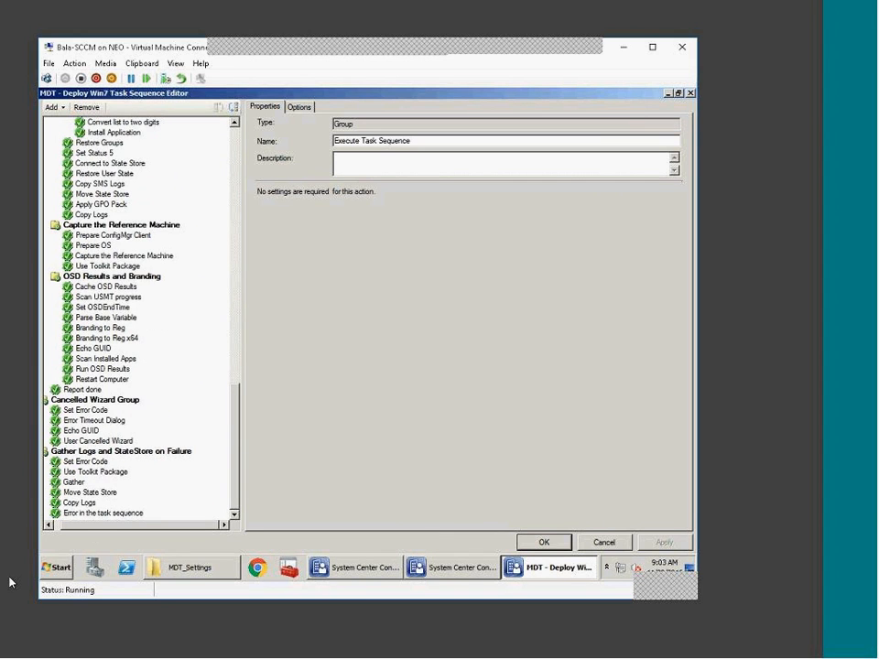
drag(87, 526, 75, 525)
drag(235, 455, 244, 169)
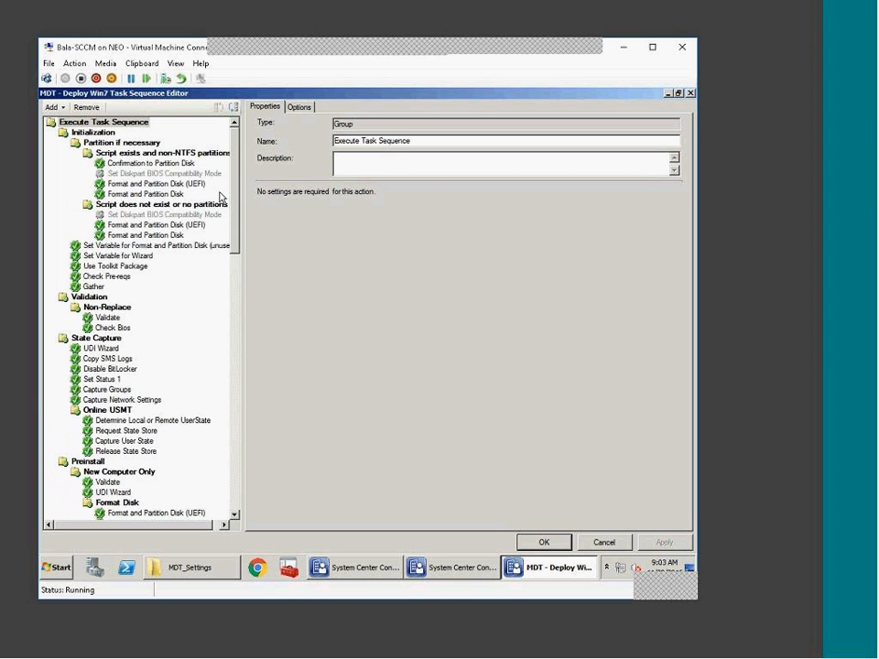
drag(232, 211, 241, 240)
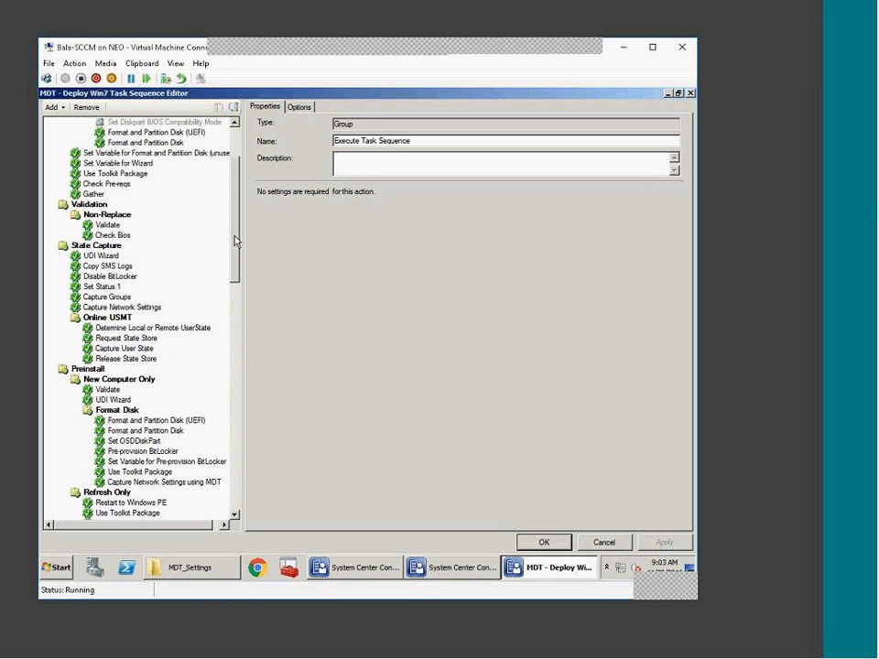
scroll(236, 240, up, 3)
click(118, 142)
click(119, 154)
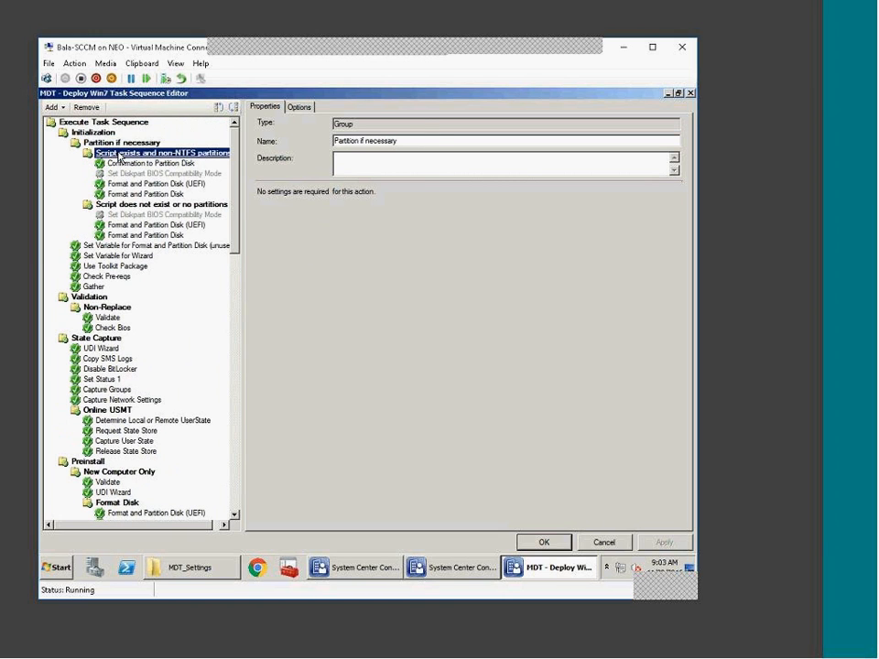
click(119, 163)
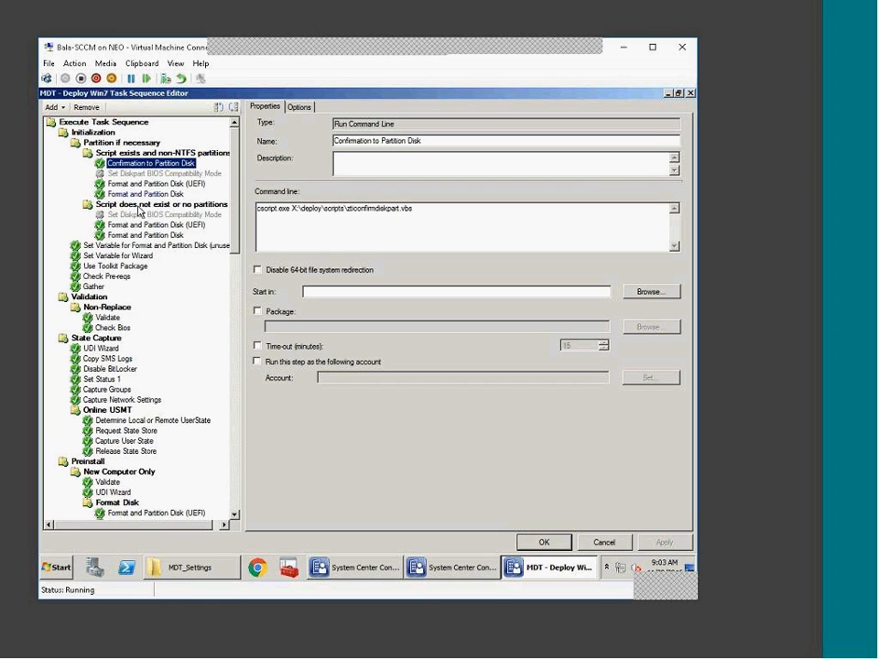
click(138, 257)
click(142, 245)
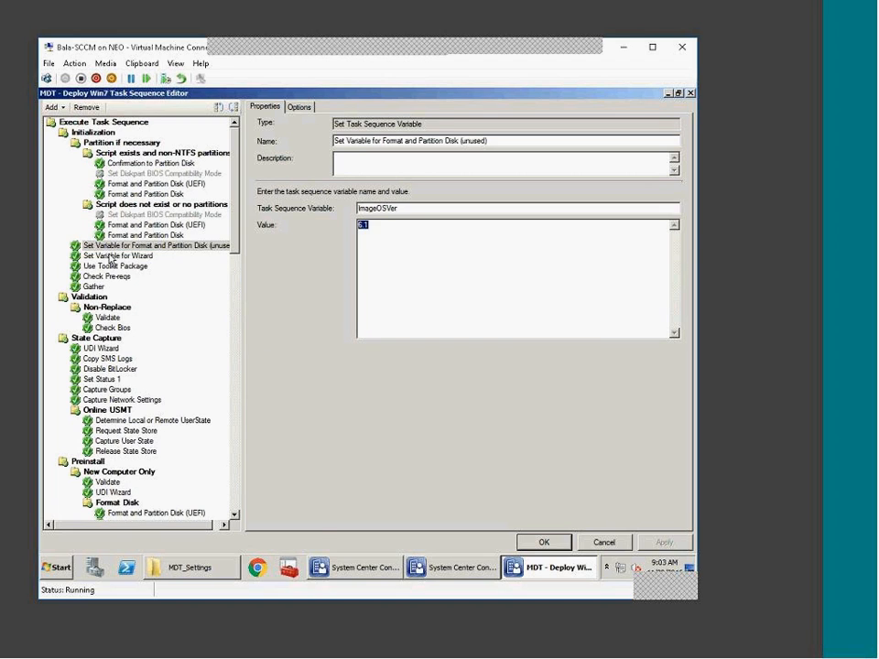
click(114, 255)
click(114, 266)
click(114, 277)
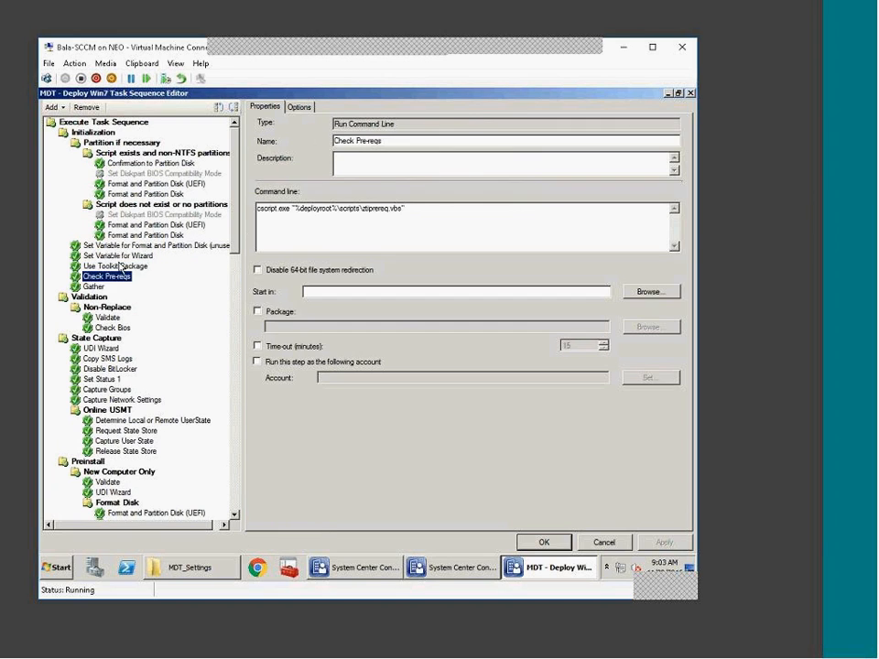
drag(430, 224, 256, 208)
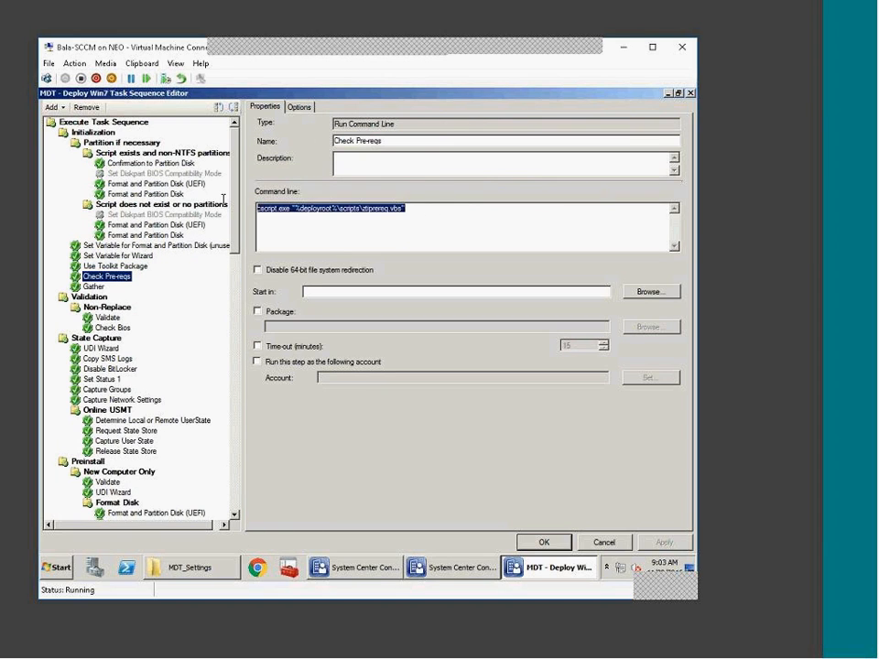
click(102, 348)
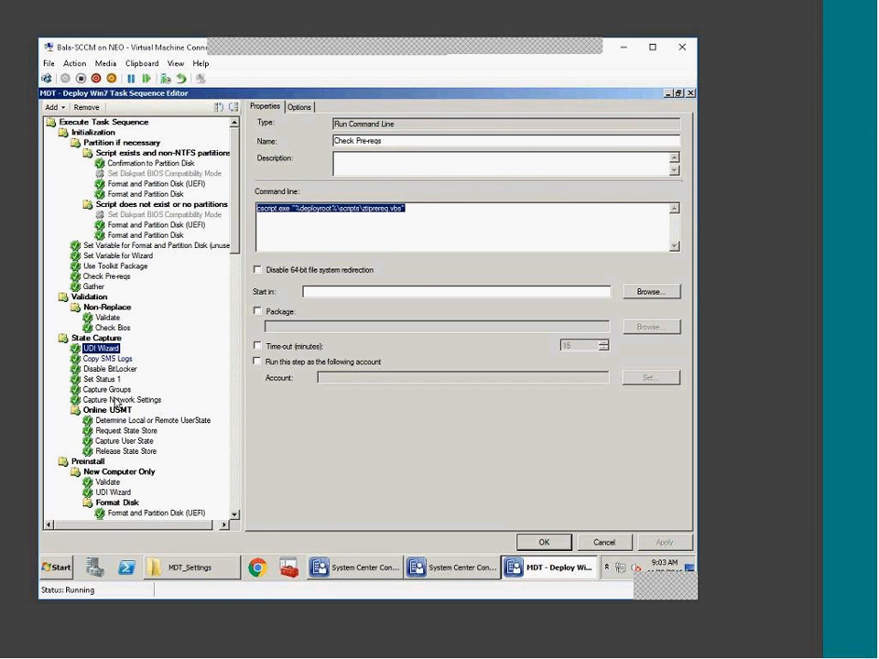
scroll(115, 412, down, 2)
scroll(155, 476, down, 2)
scroll(144, 448, down, 1)
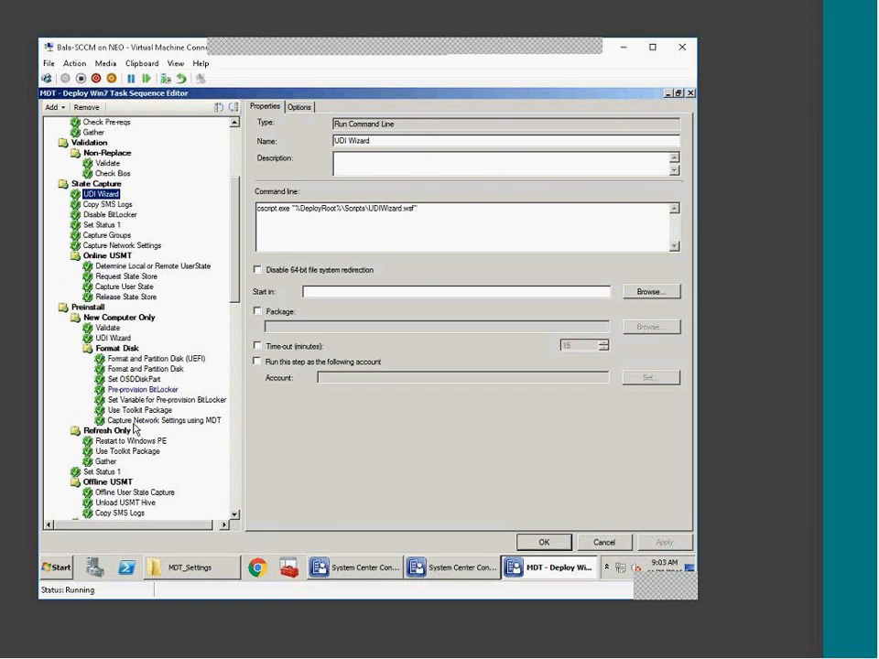
click(96, 308)
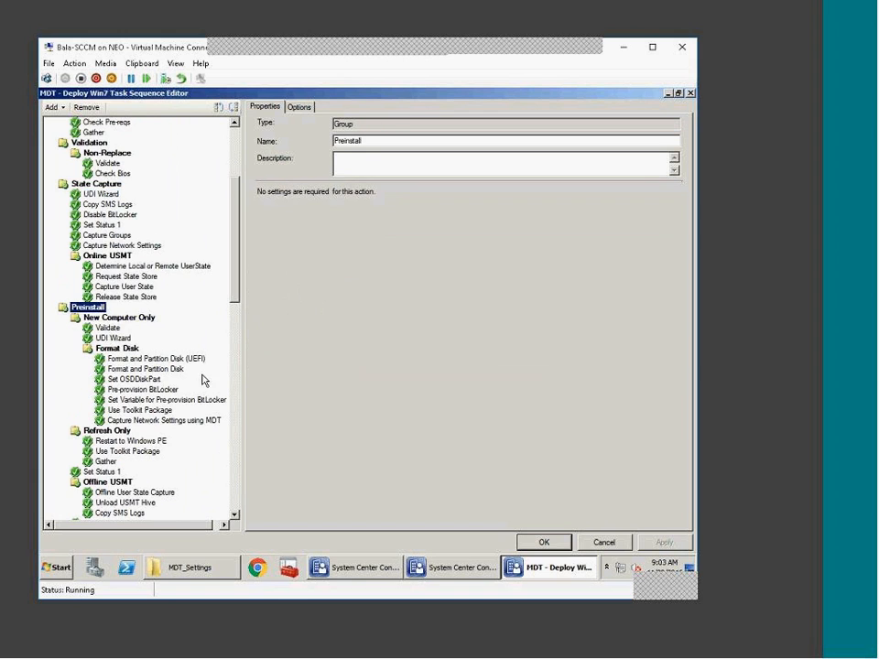
scroll(196, 385, down, 5)
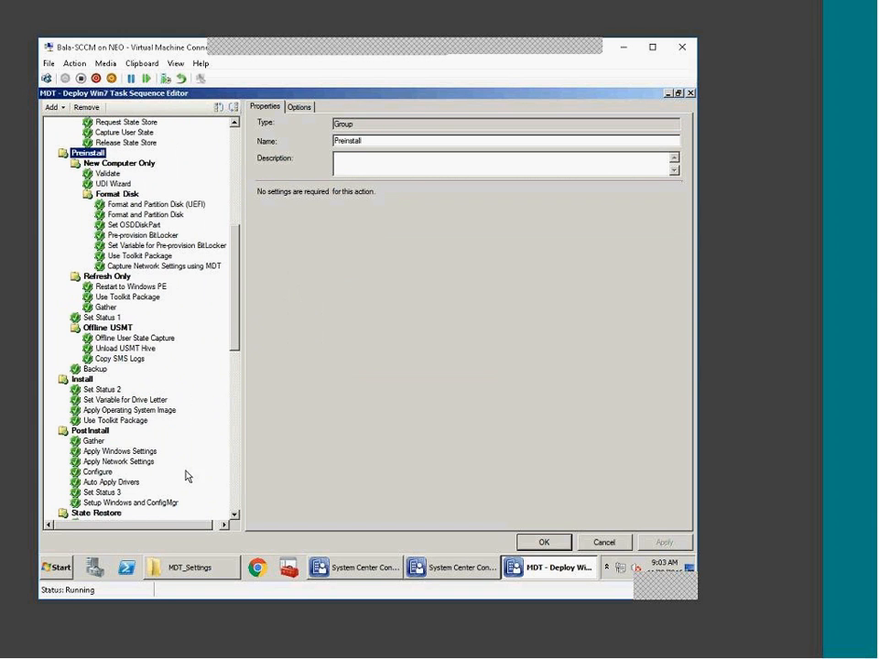
scroll(177, 410, down, 4)
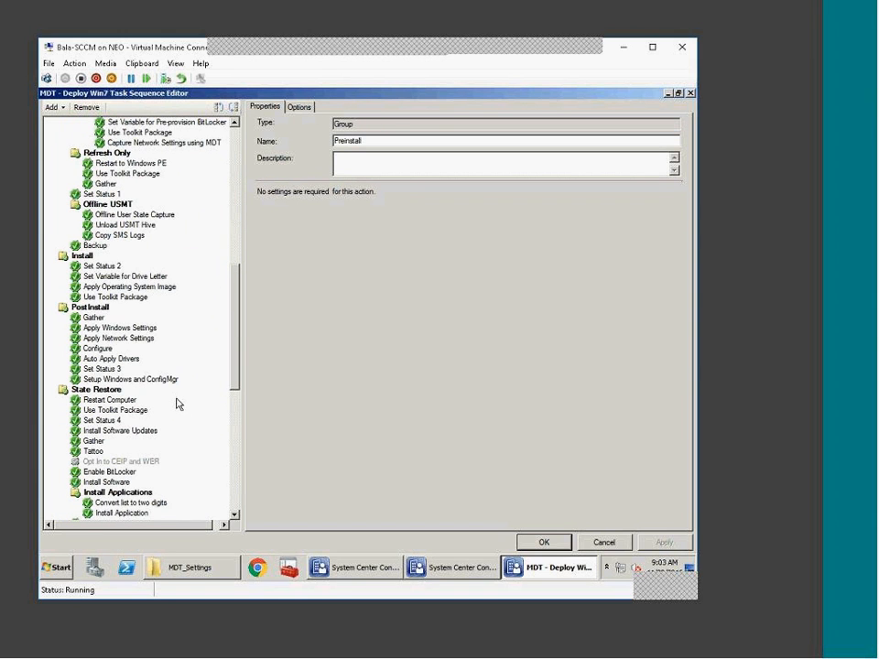
click(95, 318)
click(108, 337)
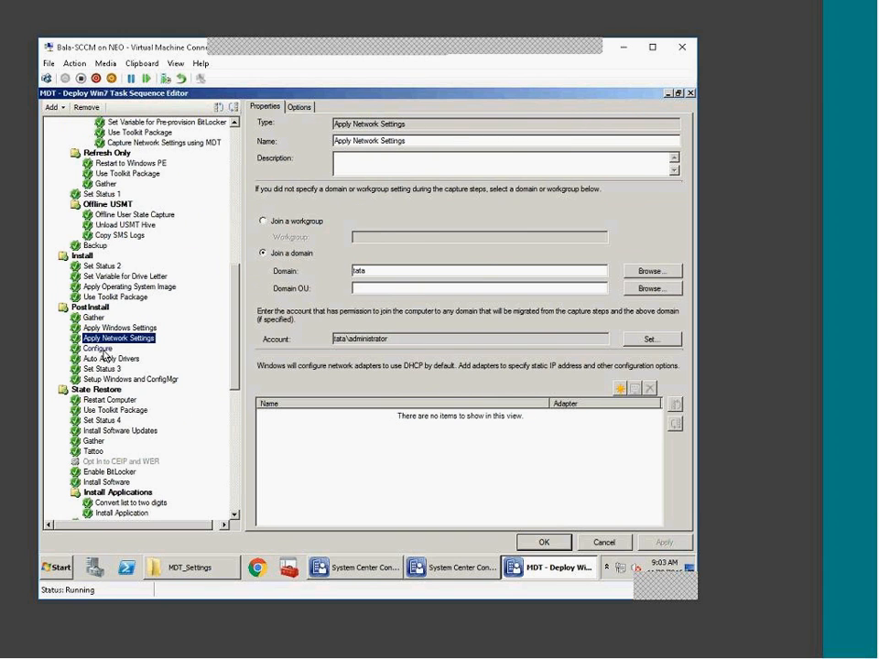
click(98, 348)
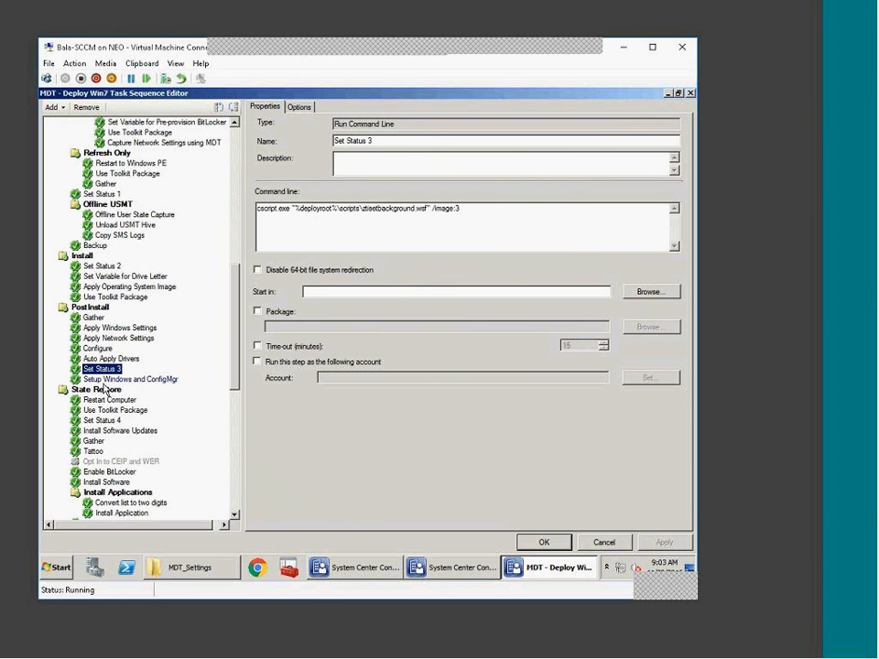
click(104, 380)
scroll(119, 357, down, 4)
Compare the Convert list to two digits and Install Application step settings.
click(132, 381)
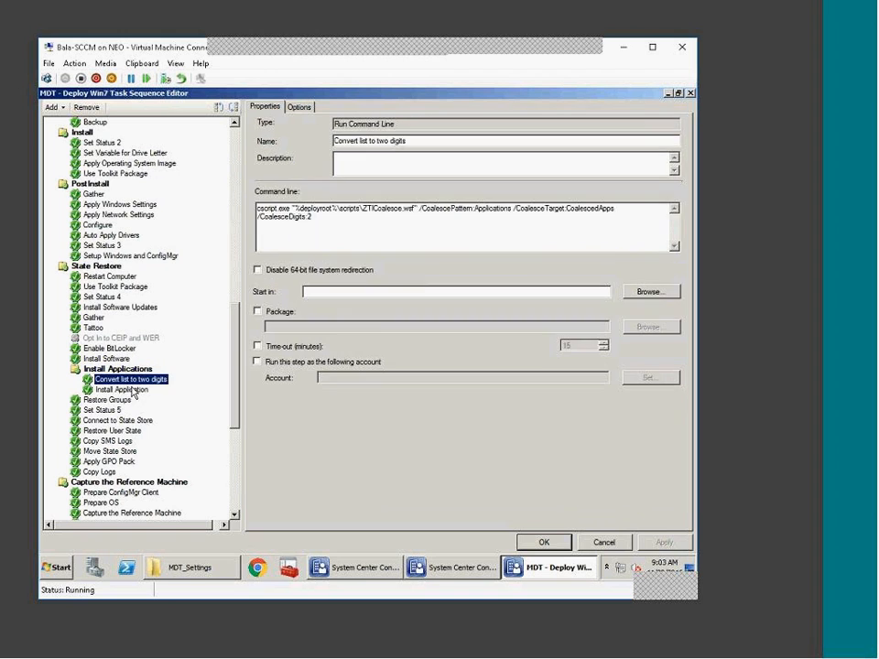
click(129, 389)
click(120, 379)
click(120, 389)
click(131, 379)
click(134, 391)
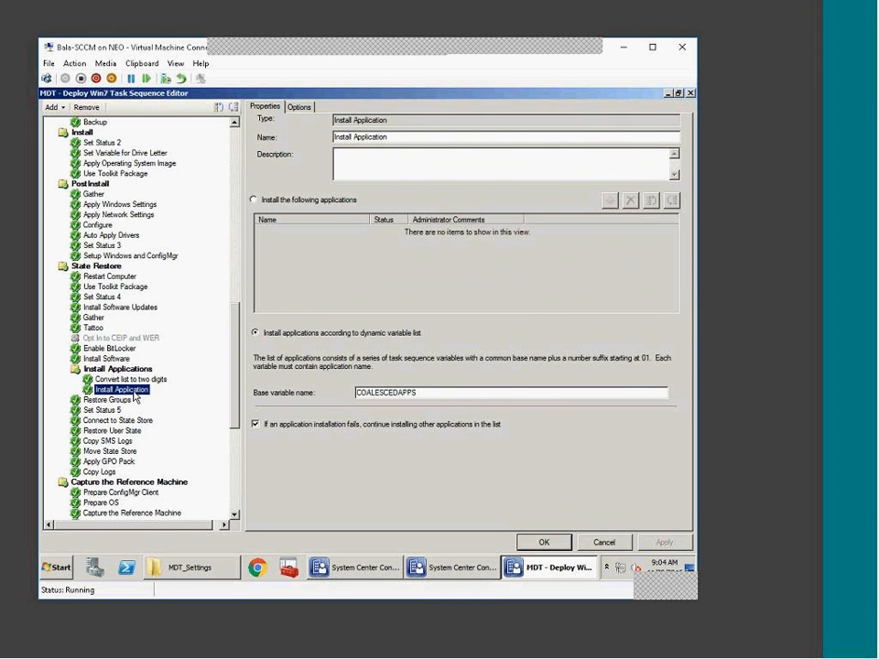
scroll(129, 375, down, 2)
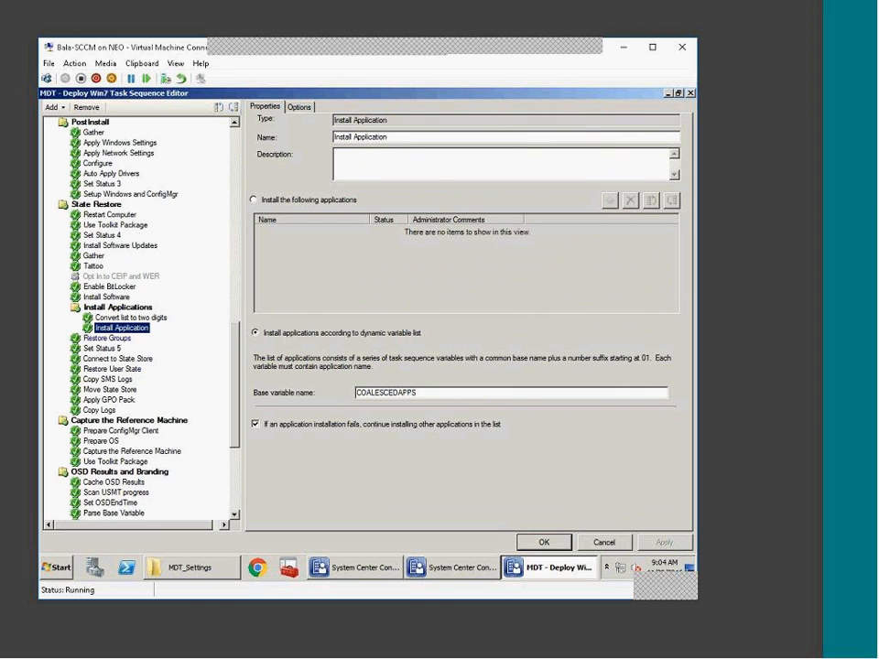
Review the state restore steps from Restore Groups through Apply GPO Pack.
click(107, 338)
click(106, 350)
click(108, 369)
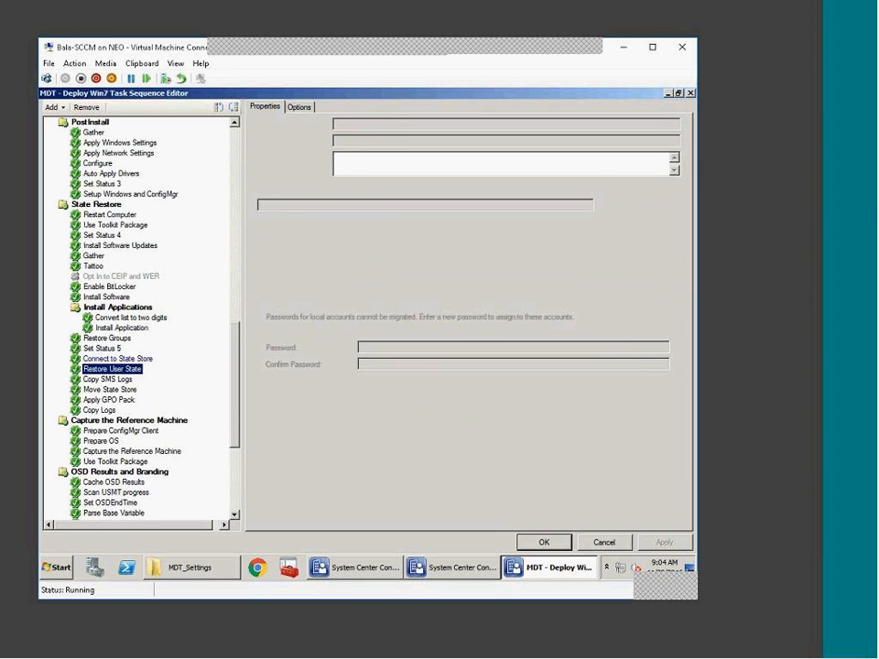
click(106, 361)
click(108, 379)
click(109, 389)
click(110, 400)
scroll(94, 314, down, 5)
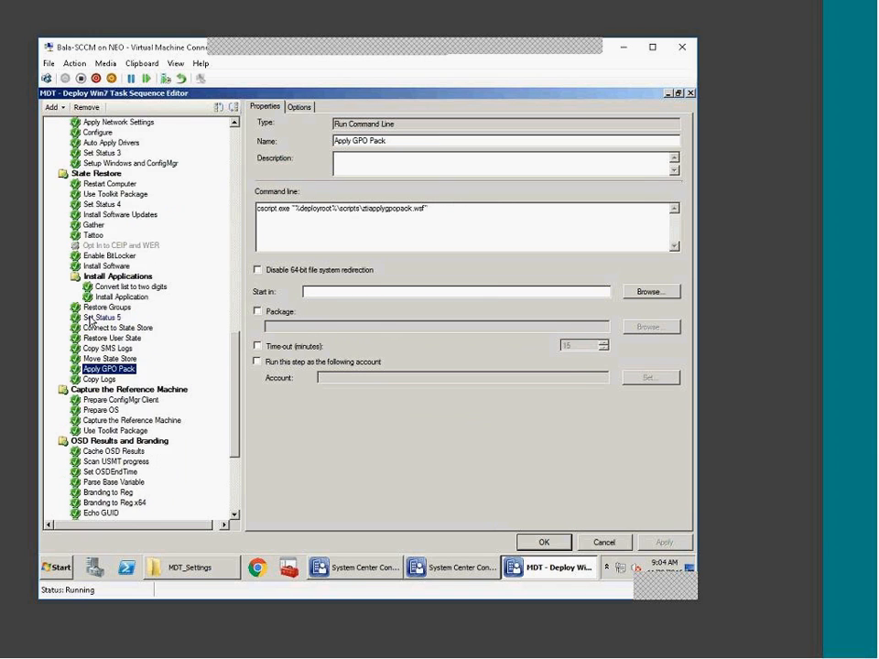
Review the Copy Logs, Prepare ConfigMgr Client and Prepare OS Sysprep steps.
click(97, 257)
click(99, 287)
click(100, 276)
click(101, 286)
Toggle Disable this step on the Capture the Reference Machine group, then re-enable it.
click(128, 266)
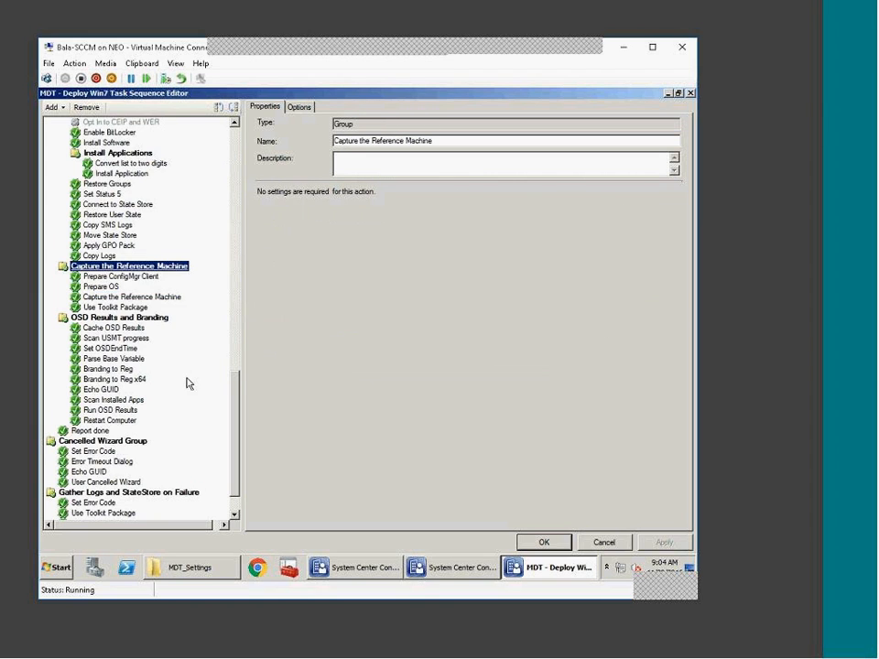
scroll(187, 382, down, 1)
scroll(168, 383, up, 4)
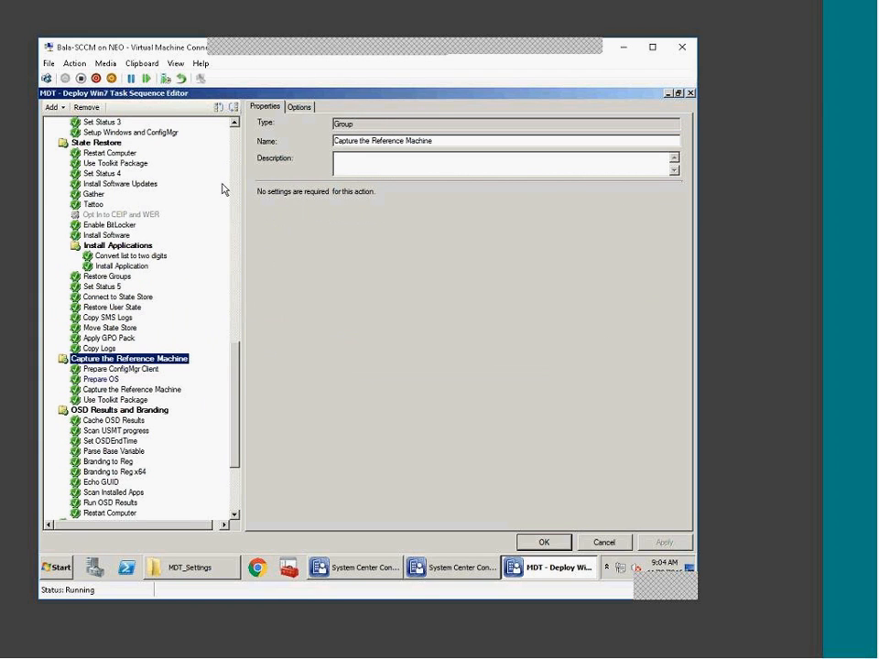
click(300, 107)
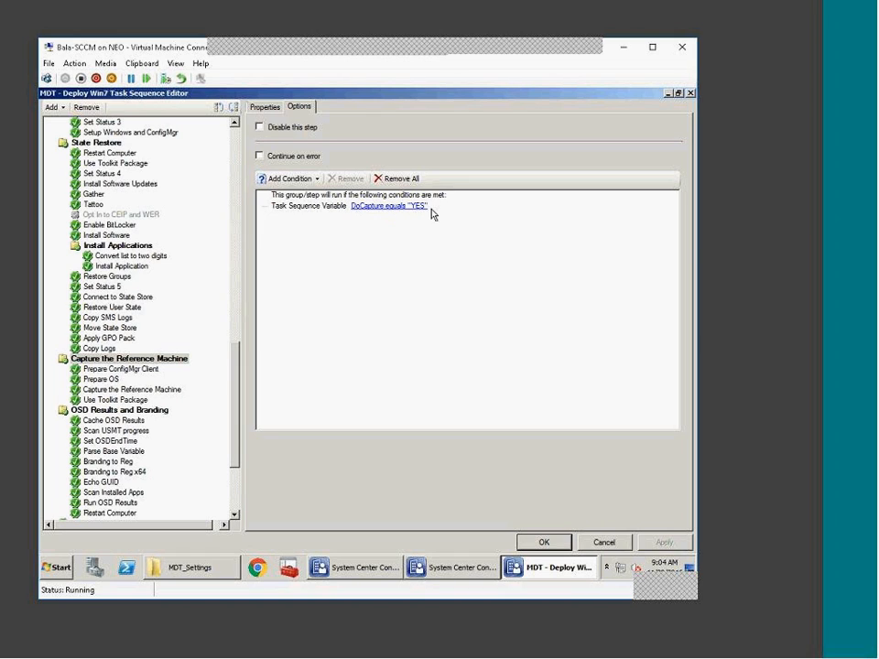
click(277, 129)
click(277, 129)
Review the OSD Results and Branding group and the failure group's Set Error Code, Gather and Copy Logs steps.
click(119, 410)
scroll(137, 366, down, 2)
scroll(120, 415, down, 3)
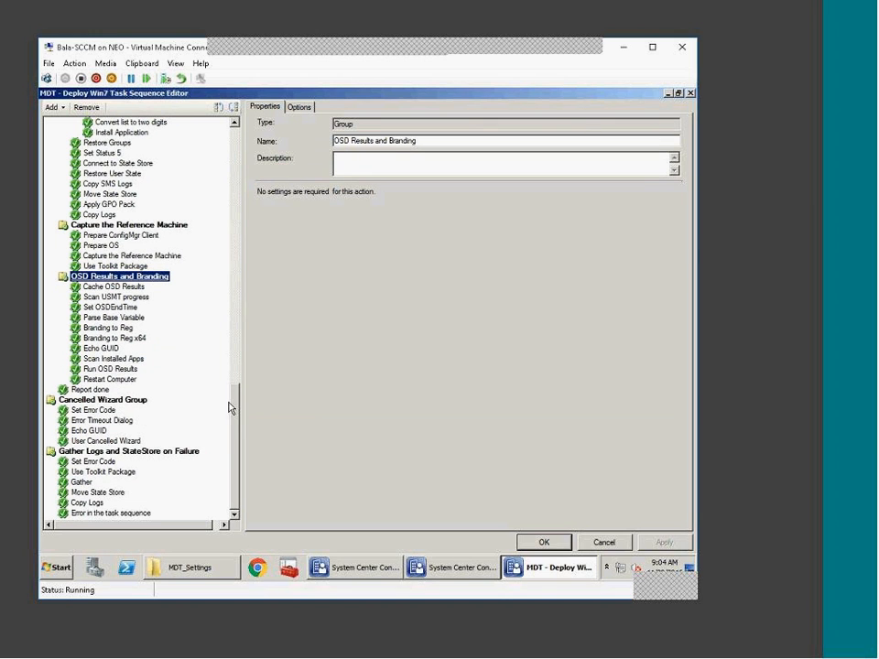
click(93, 461)
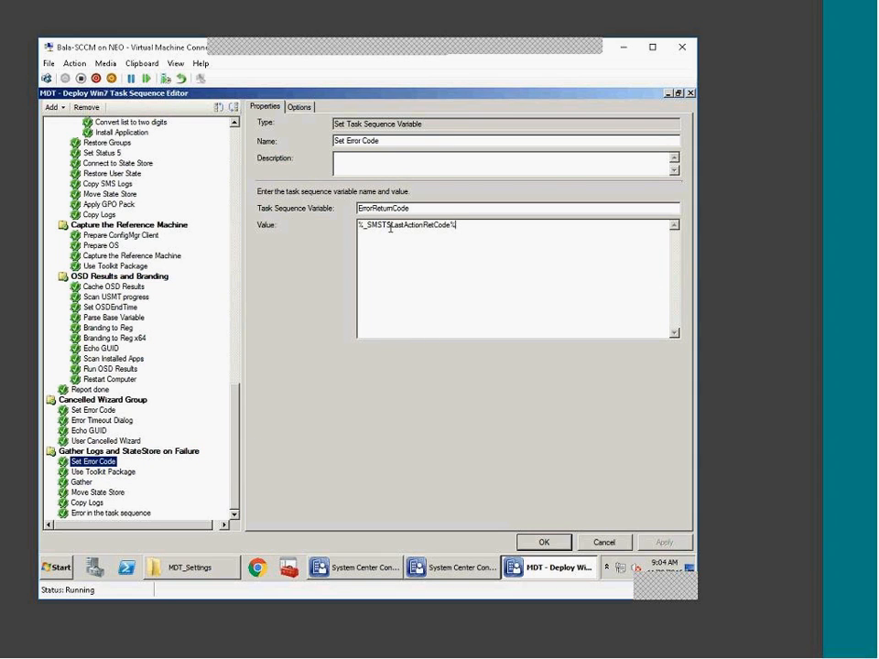
click(96, 471)
click(83, 482)
click(88, 502)
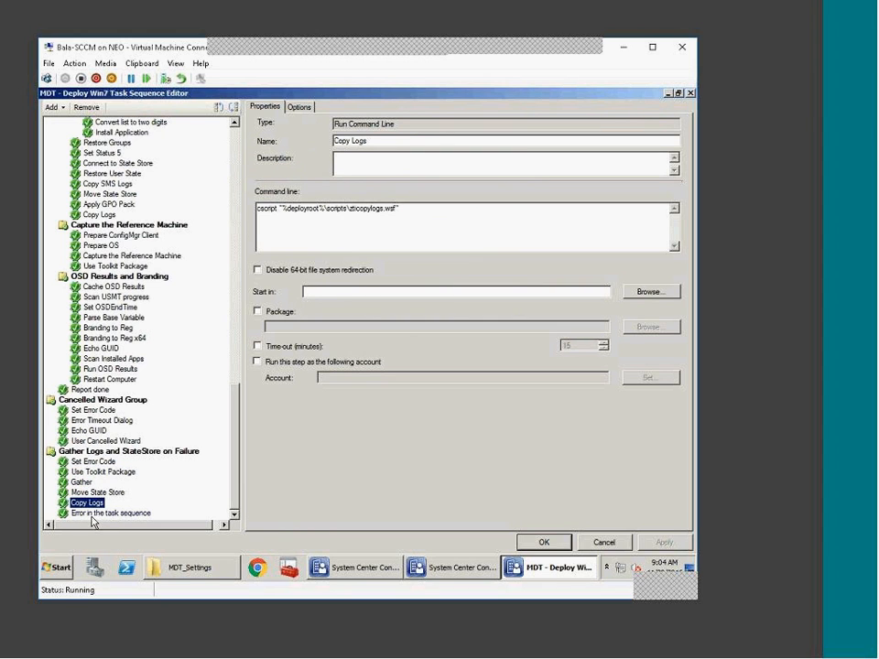
click(95, 514)
scroll(146, 443, up, 15)
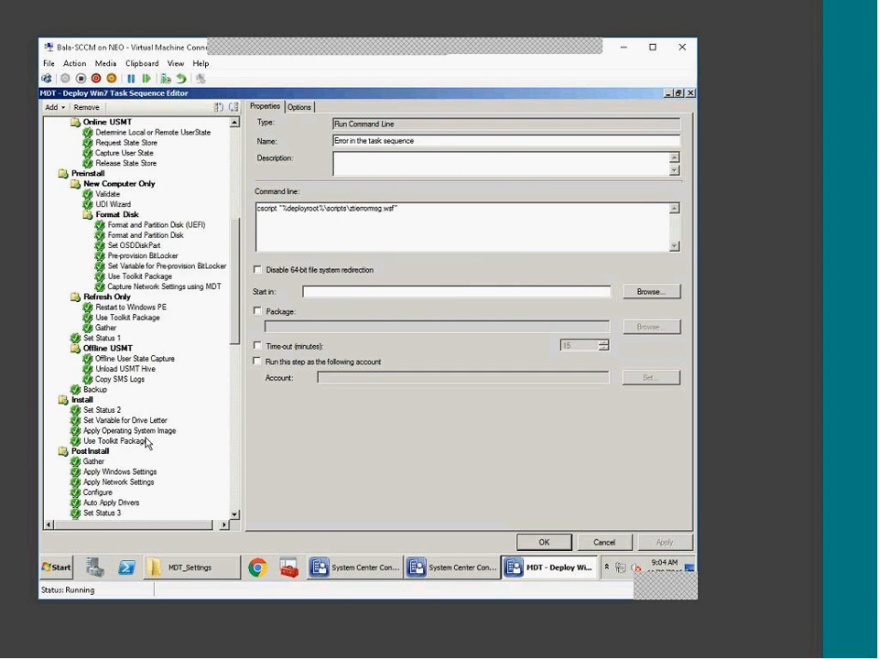
scroll(146, 443, up, 10)
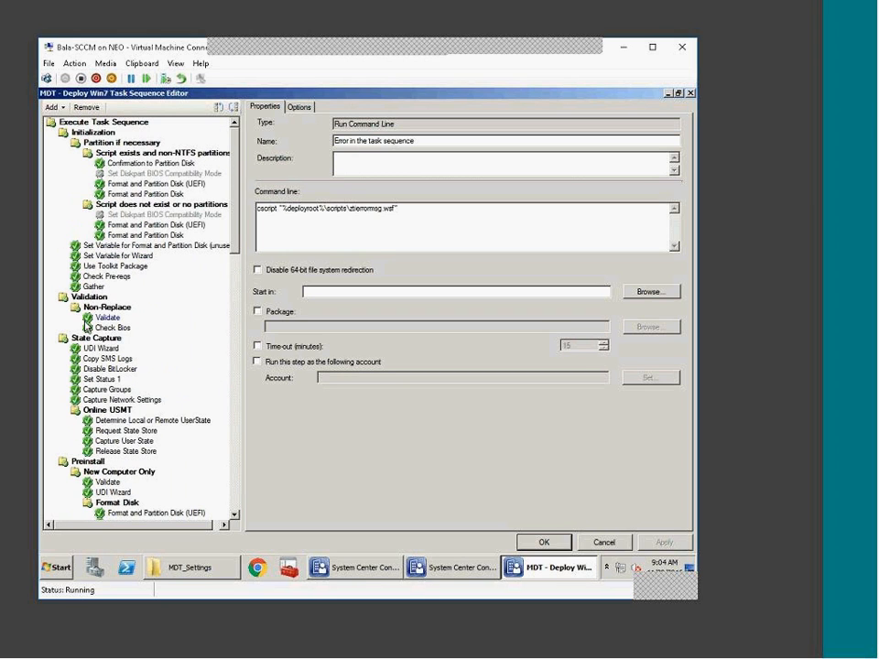
Close the task sequence editor with OK, back to the Task Sequences list.
drag(232, 198, 229, 421)
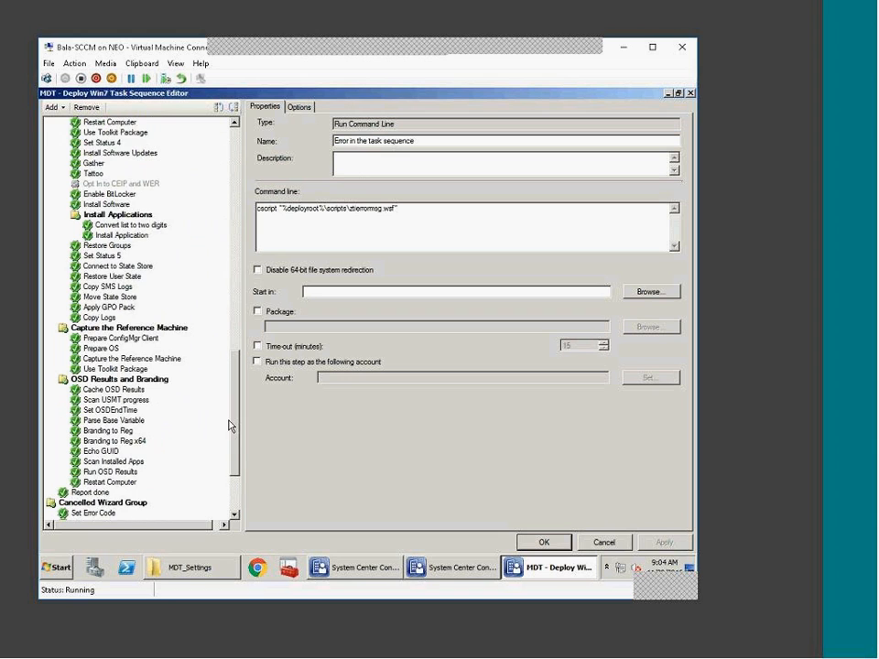
click(552, 542)
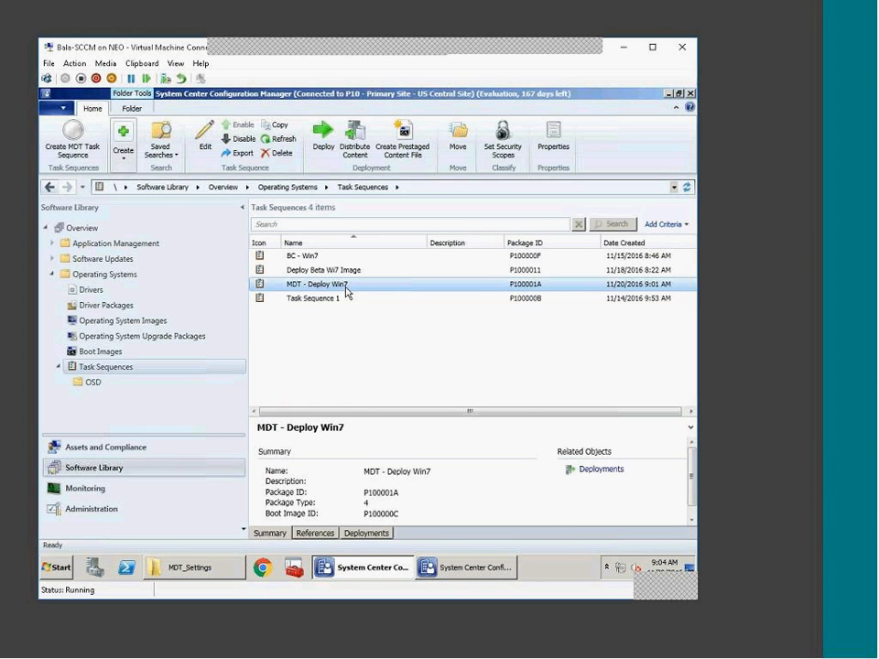
right_click(347, 292)
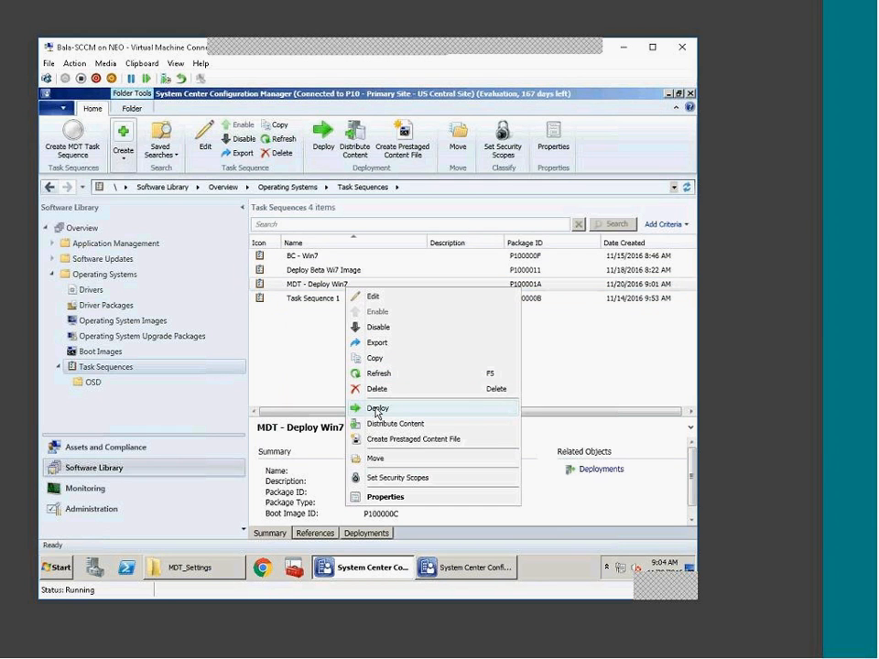
Start deploying MDT - Deploy Win7, then cancel and discard the unfinished deployment.
click(375, 410)
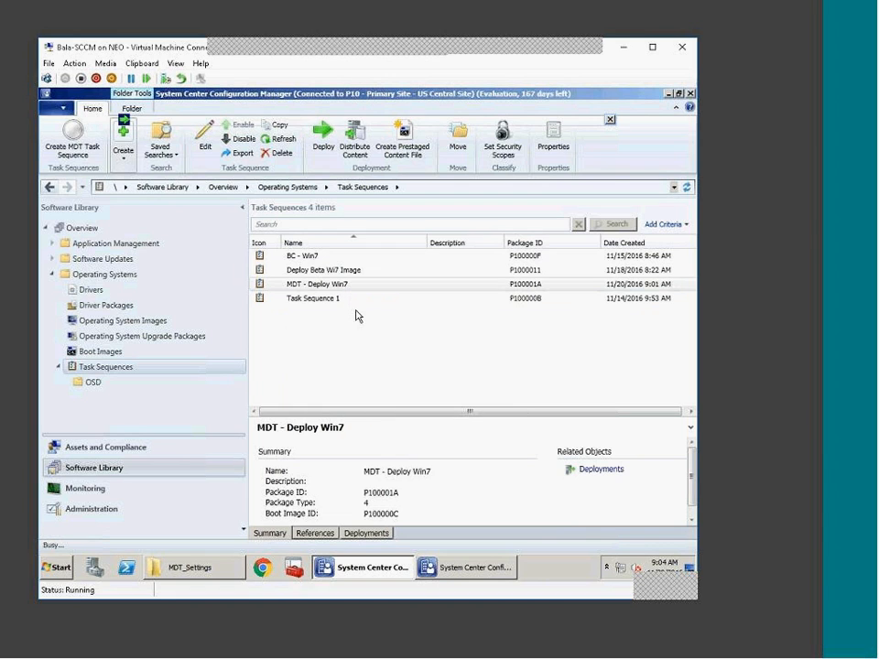
click(570, 510)
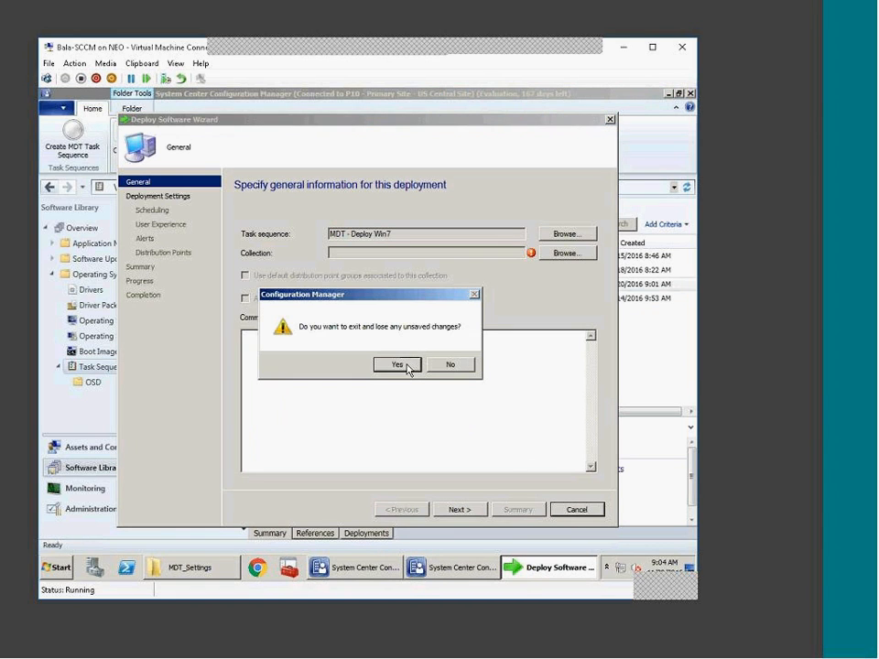
click(410, 369)
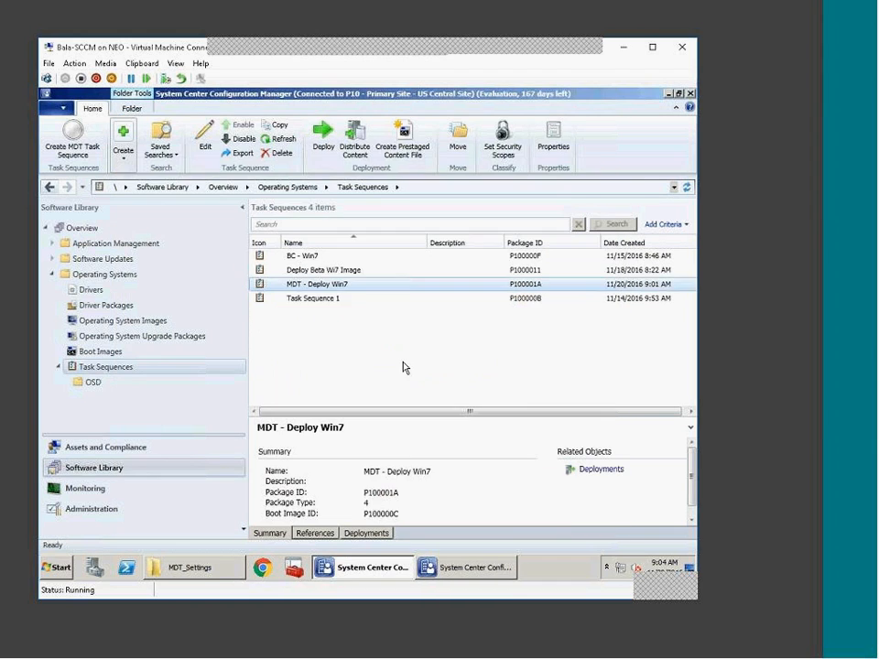
Expand Application Management and show the Packages list.
right_click(350, 290)
click(269, 339)
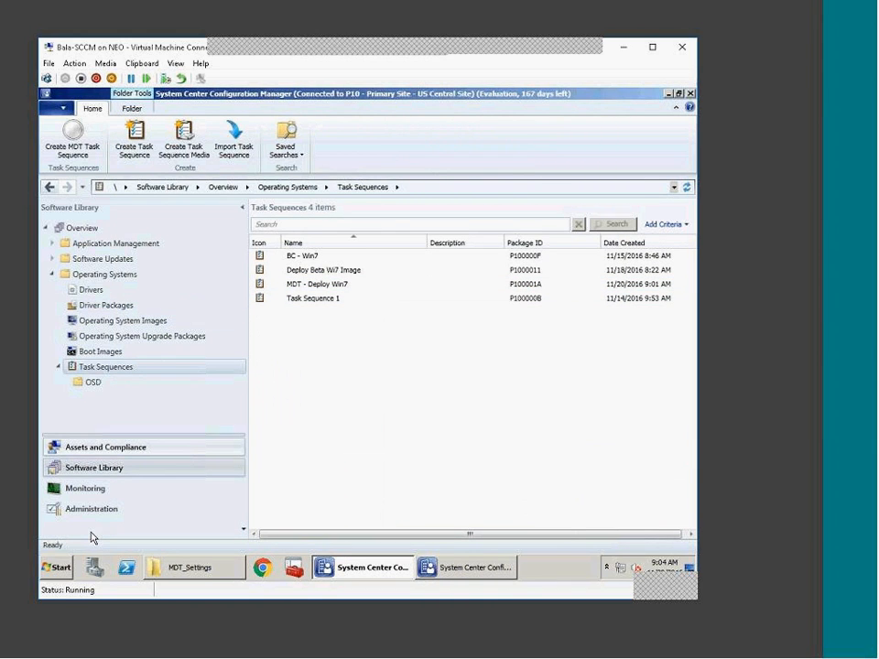
click(52, 242)
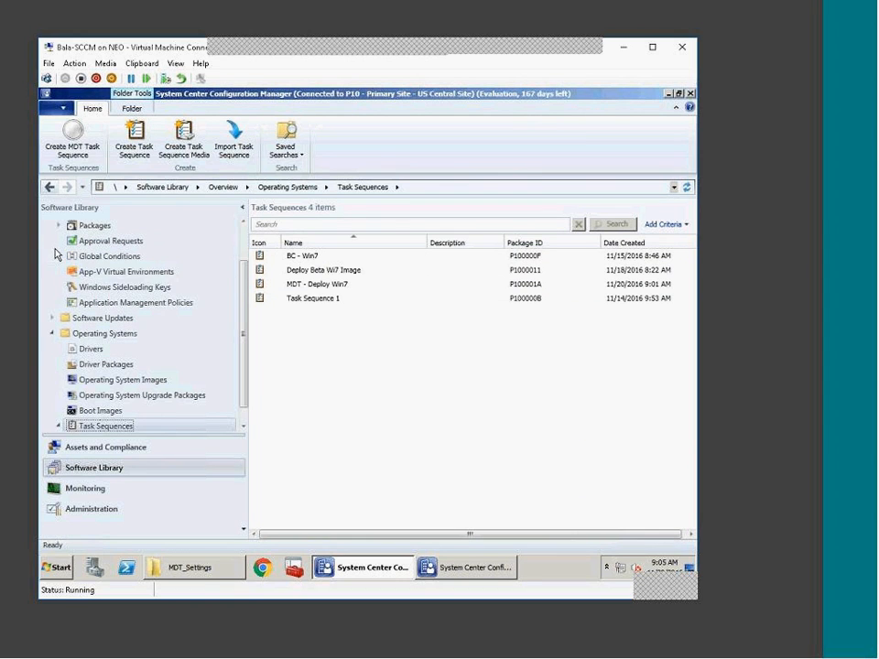
click(92, 226)
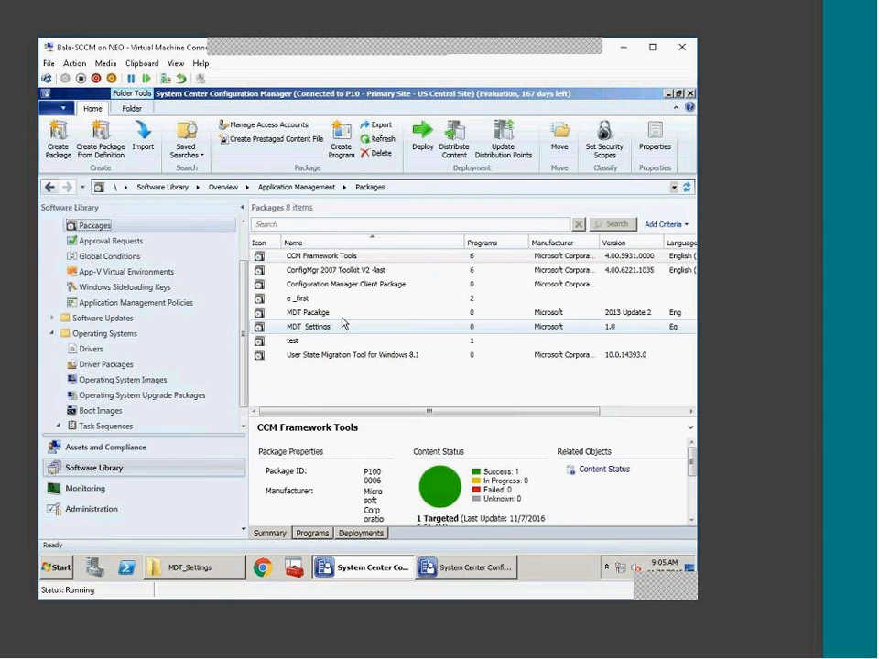
Distribute the MDT Package and MDT_Settings packages' content to the distribution point.
click(325, 314)
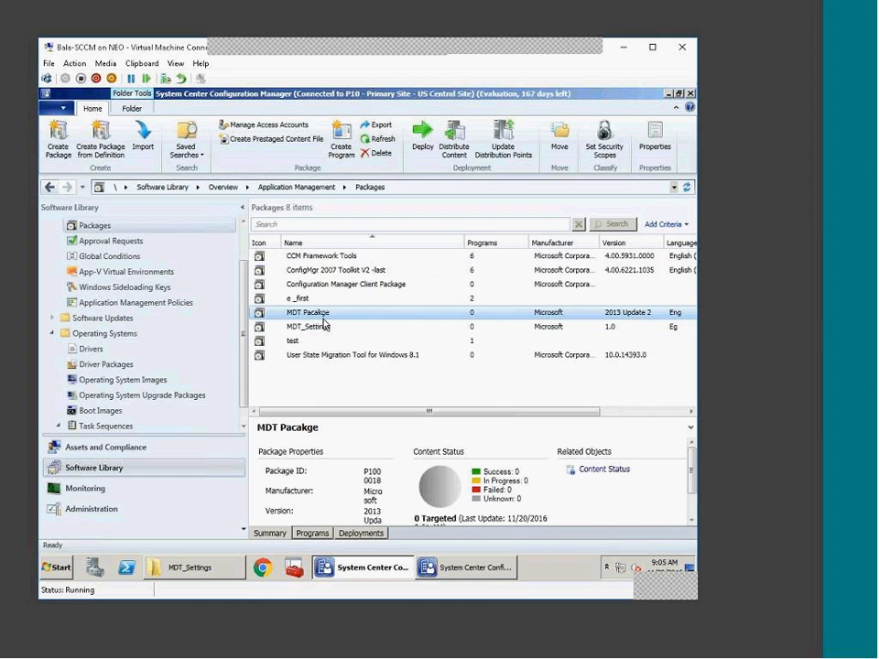
ctrl+click(328, 331)
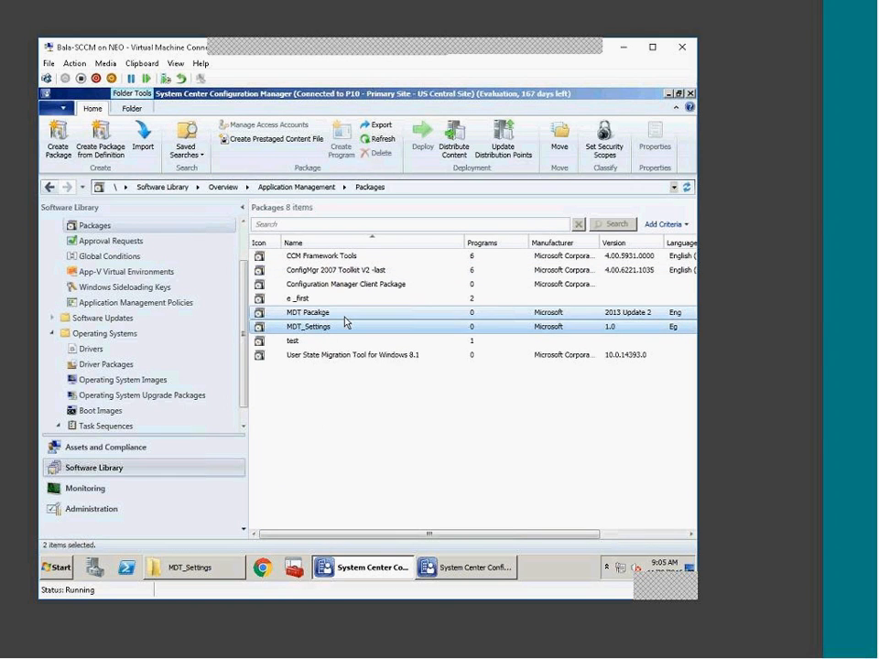
right_click(344, 322)
click(399, 443)
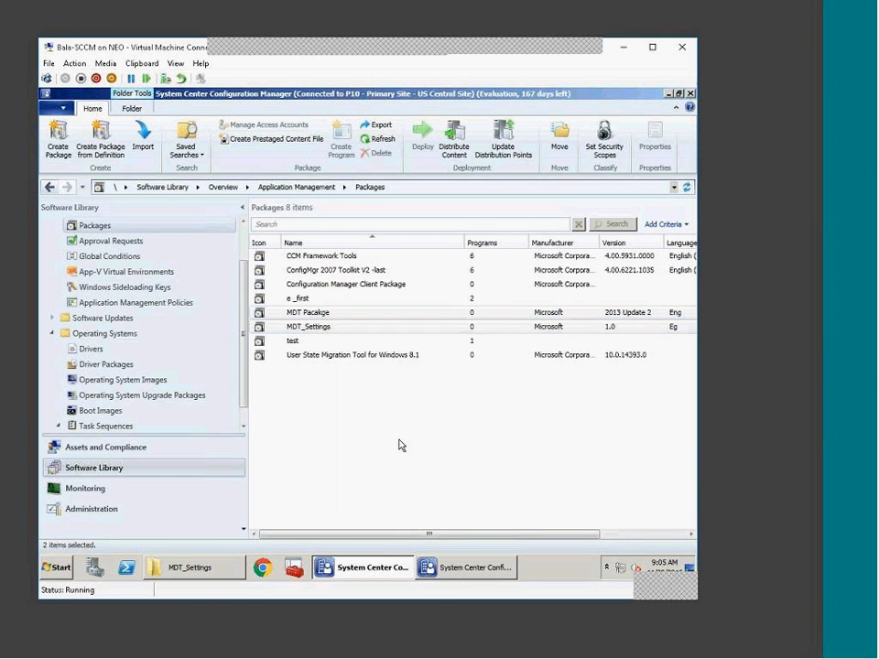
click(448, 490)
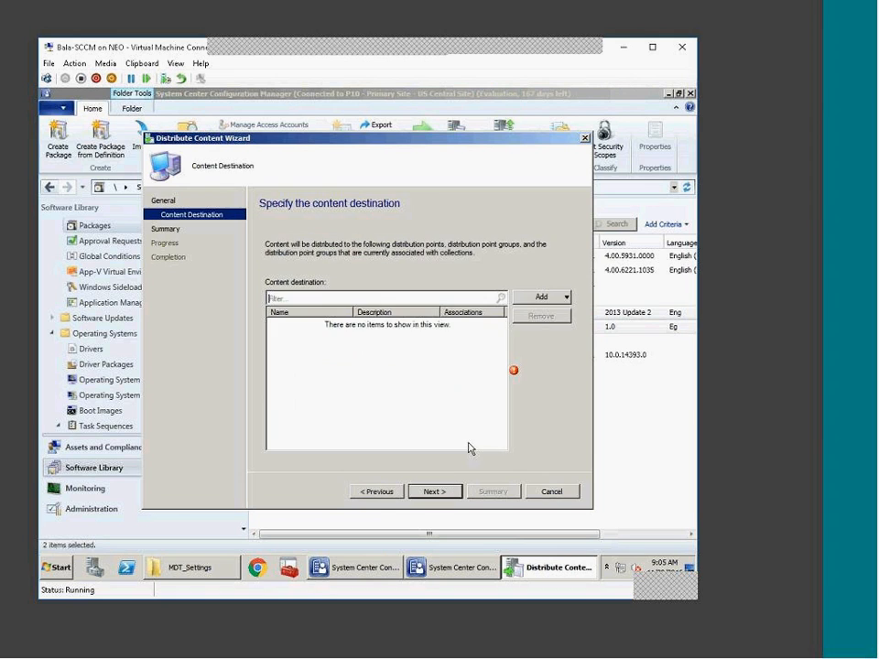
click(554, 296)
click(552, 328)
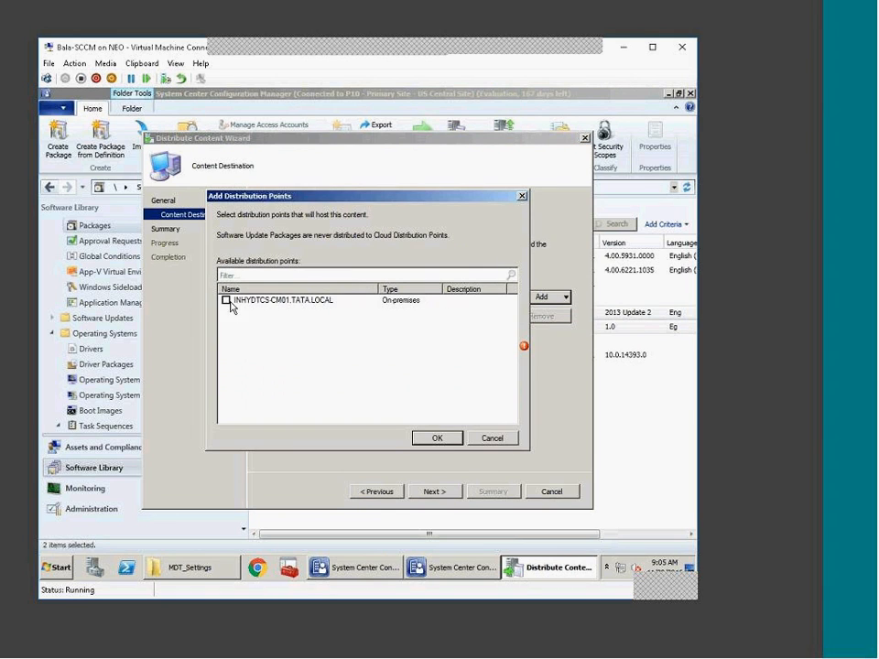
click(445, 440)
click(446, 492)
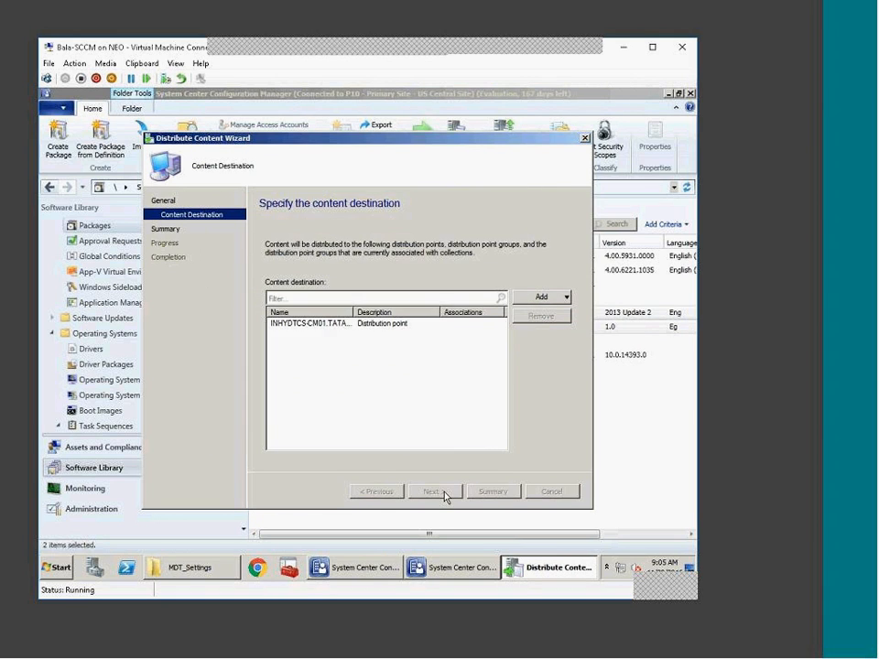
click(550, 492)
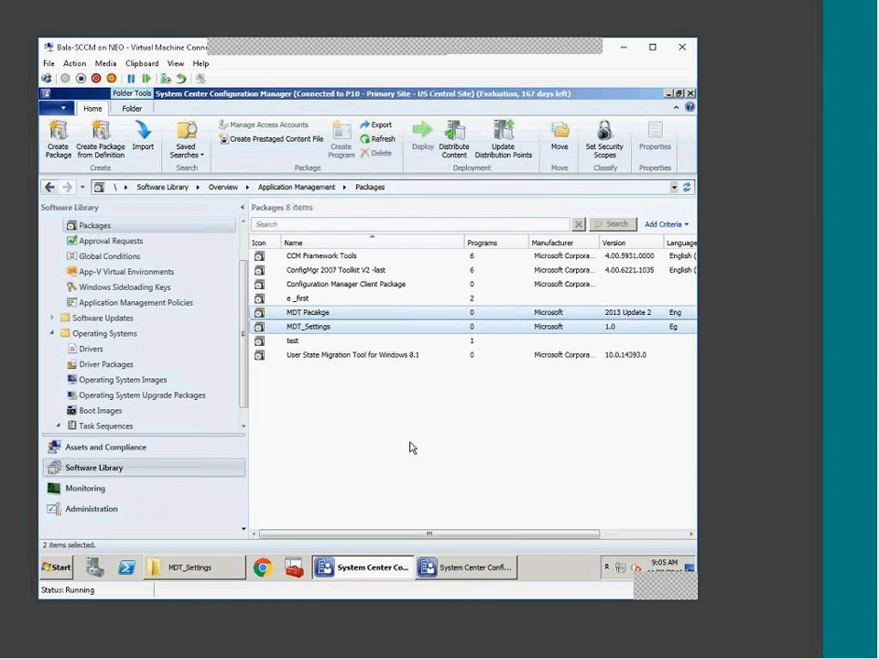
Clear the package selection and switch back to the console window showing Packages.
click(383, 429)
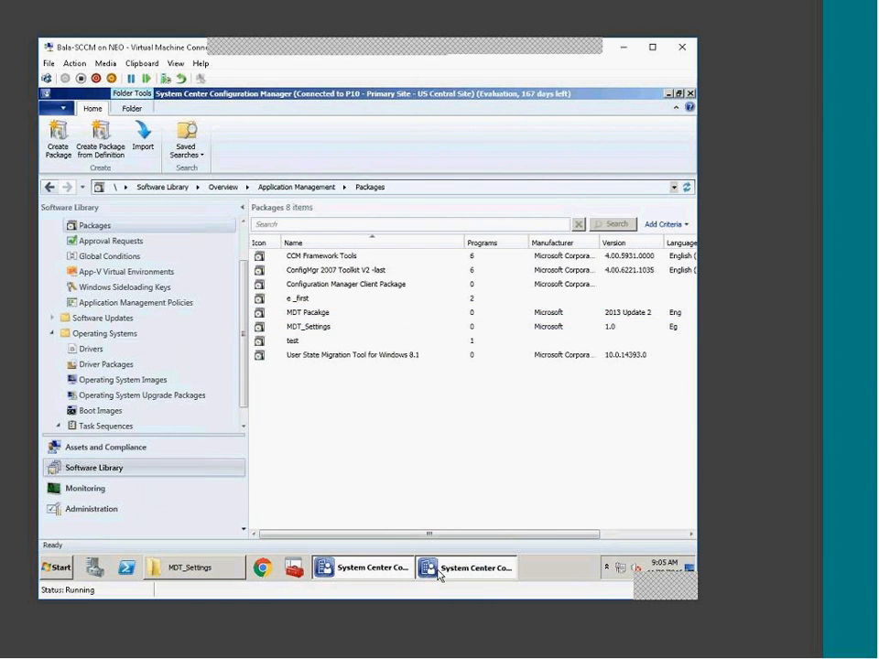
click(438, 575)
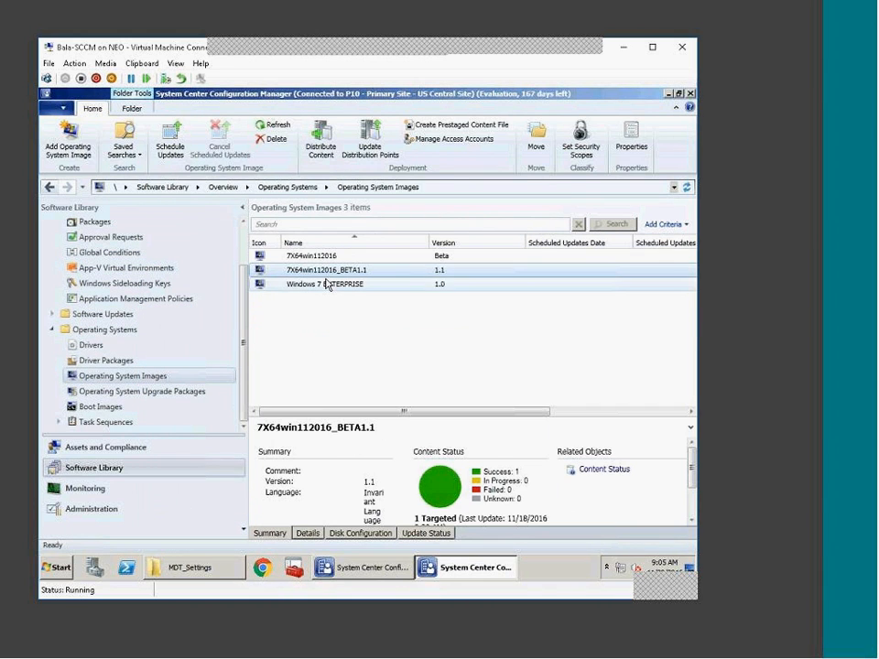
click(383, 565)
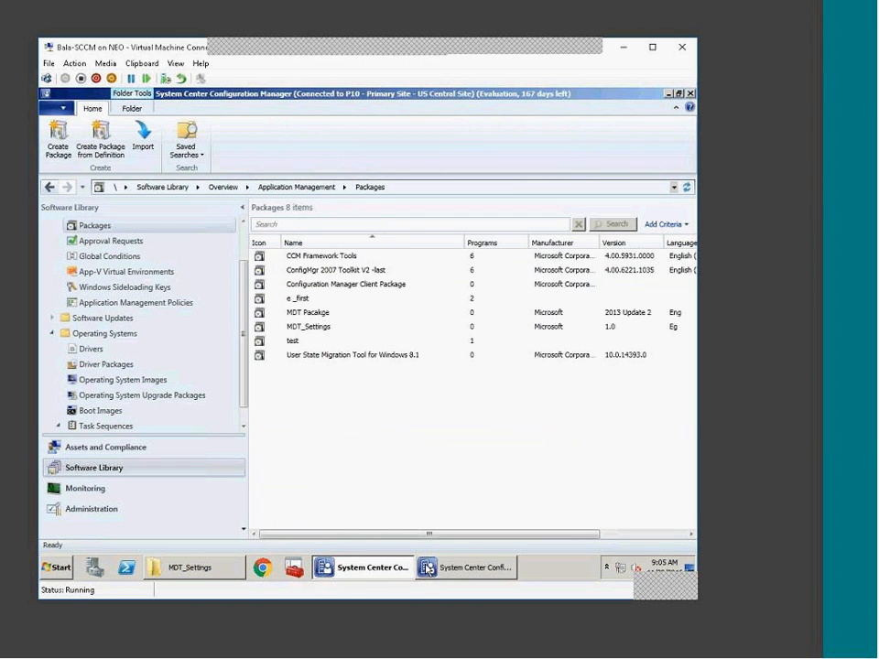
Start deploying MDT - Deploy Win7 and target the All Unknown Computers collection.
click(115, 427)
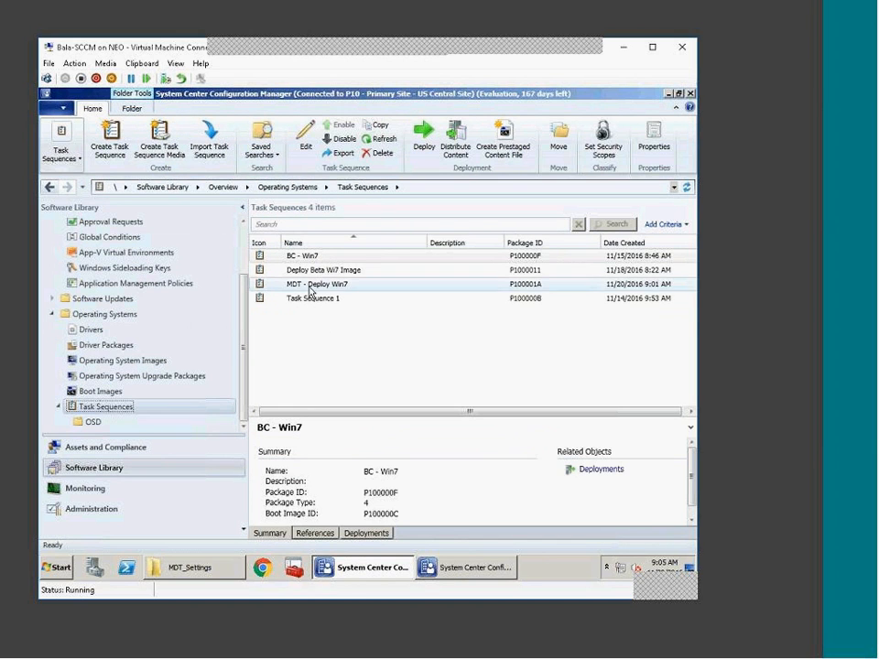
right_click(311, 291)
click(350, 410)
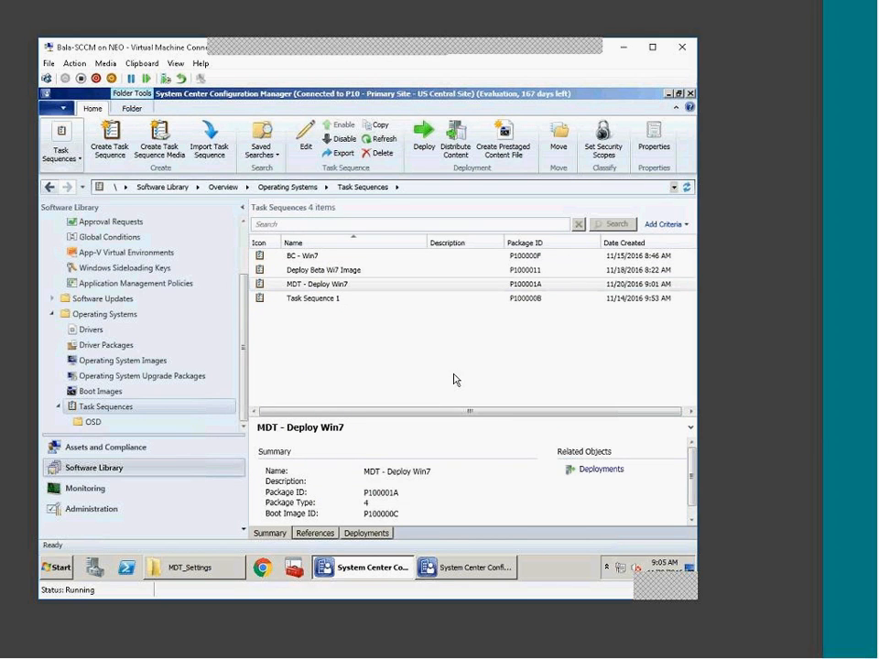
click(570, 260)
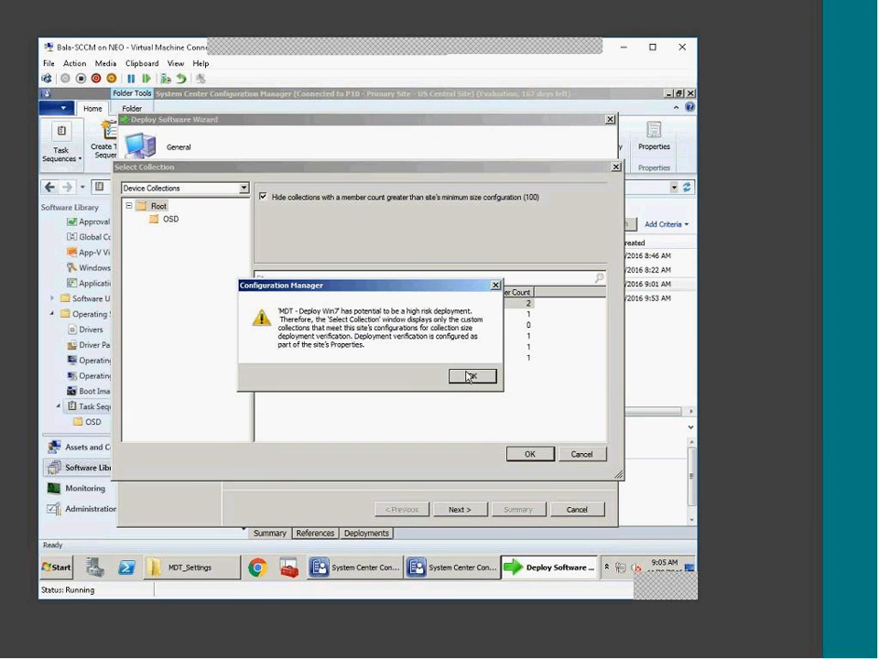
click(469, 376)
click(168, 219)
click(160, 208)
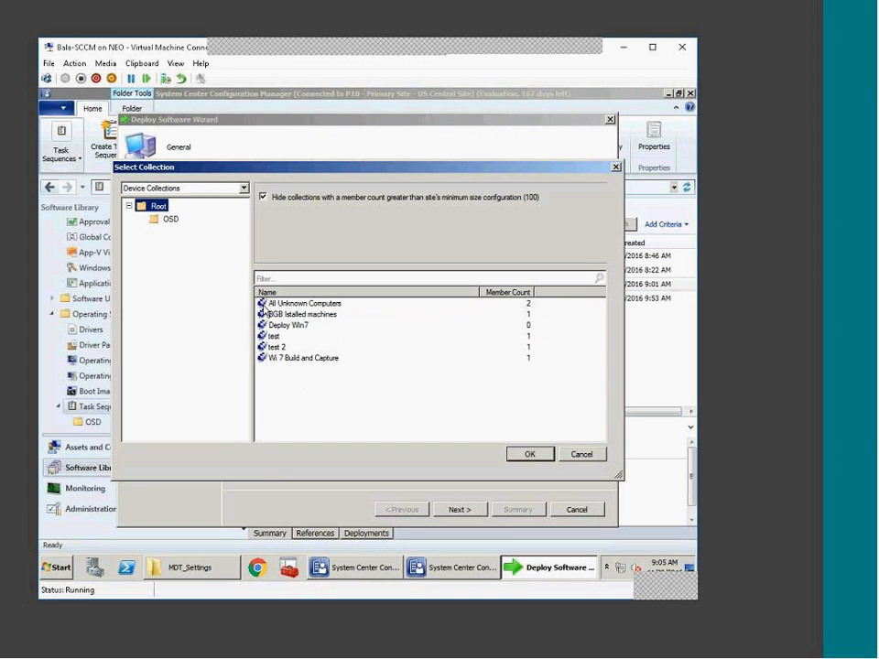
click(305, 303)
click(529, 454)
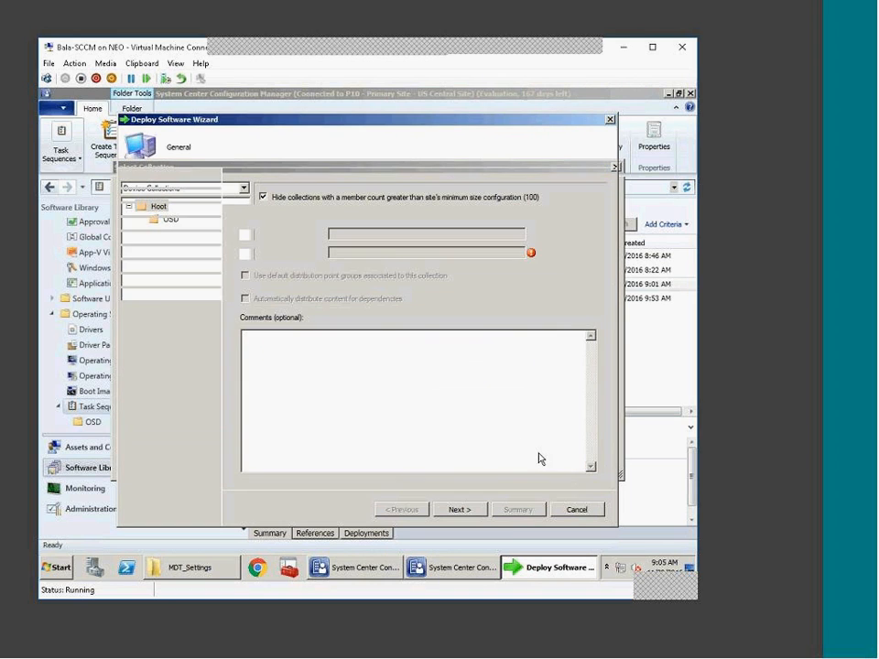
click(472, 510)
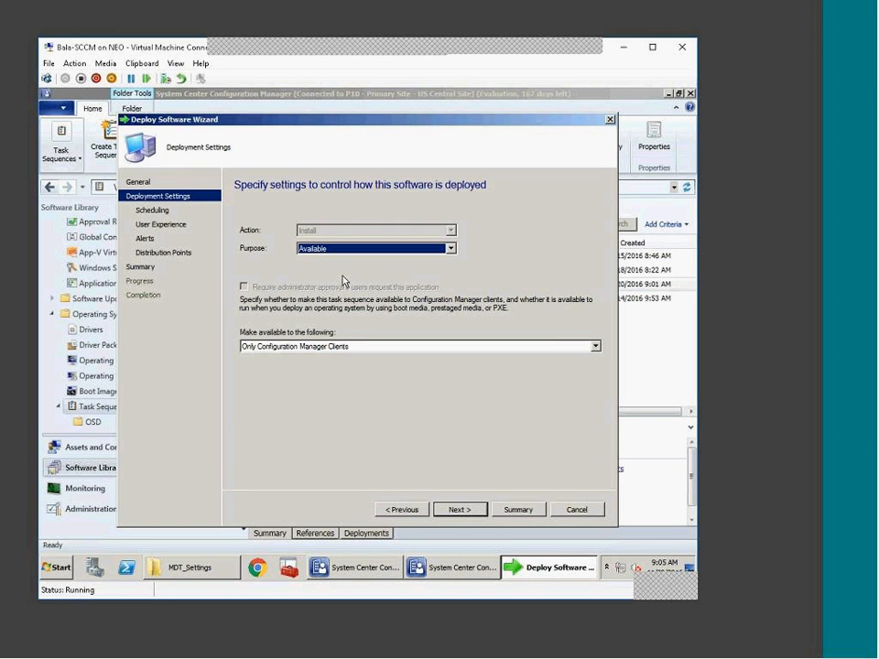
Make it available to clients, media and PXE, allow installs outside maintenance windows, and finish.
click(341, 347)
click(335, 367)
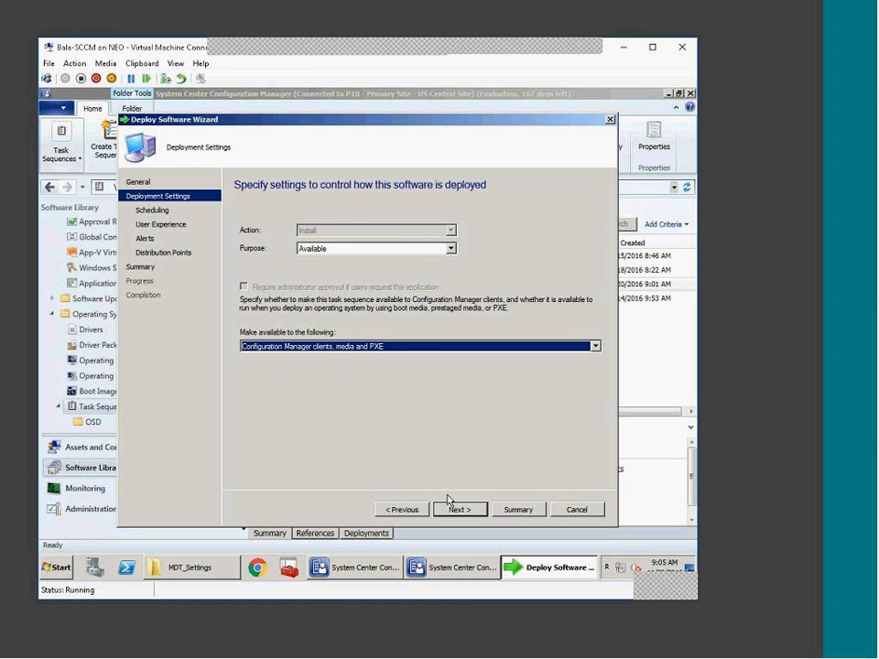
click(453, 510)
click(243, 267)
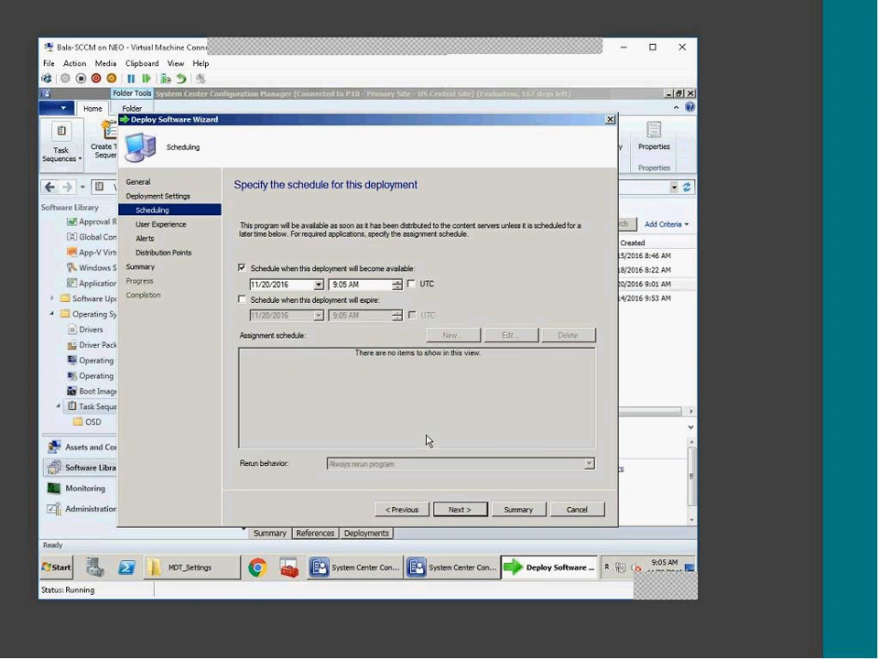
click(464, 516)
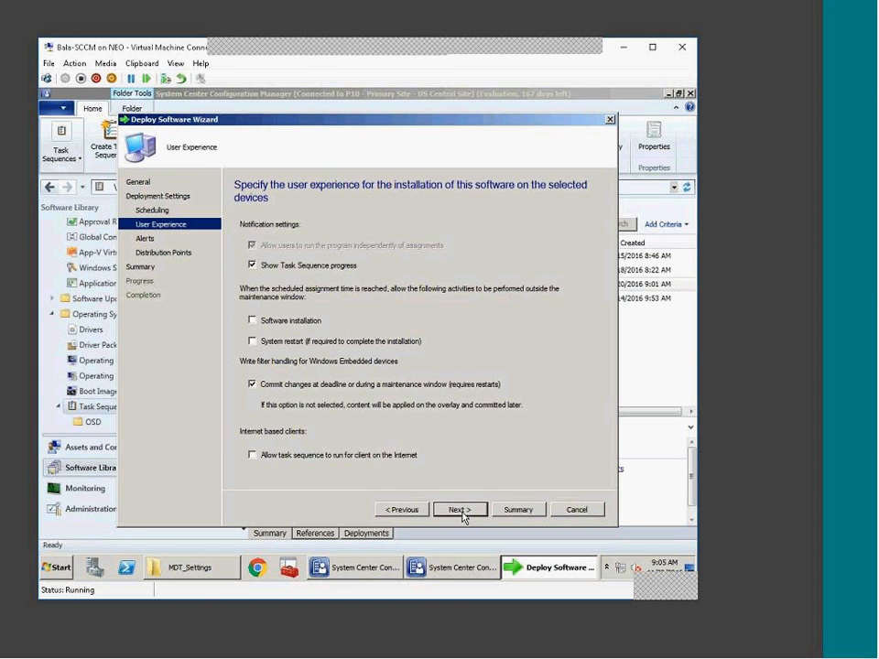
click(318, 342)
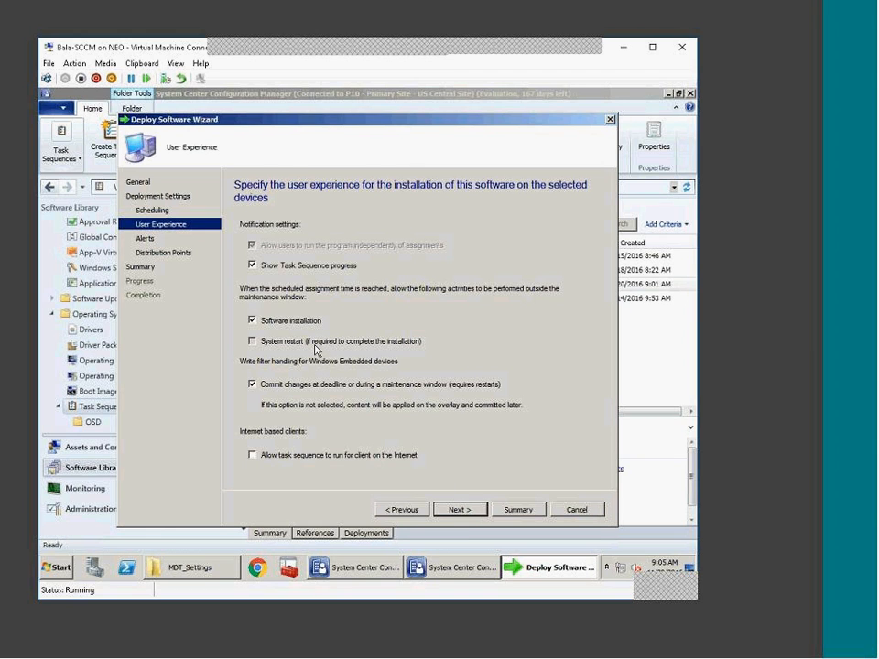
click(460, 509)
click(459, 510)
click(461, 510)
click(460, 510)
click(577, 510)
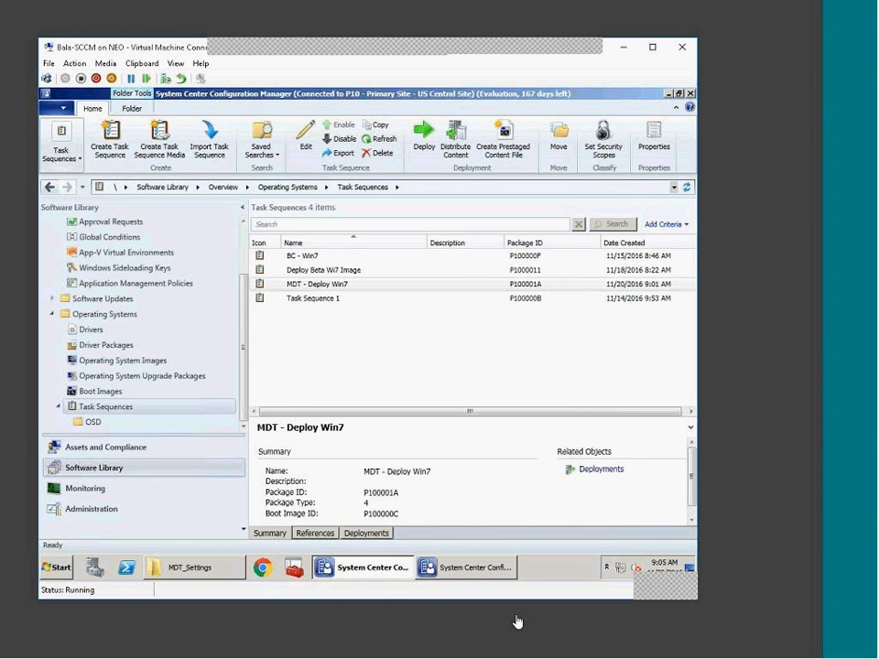
click(400, 655)
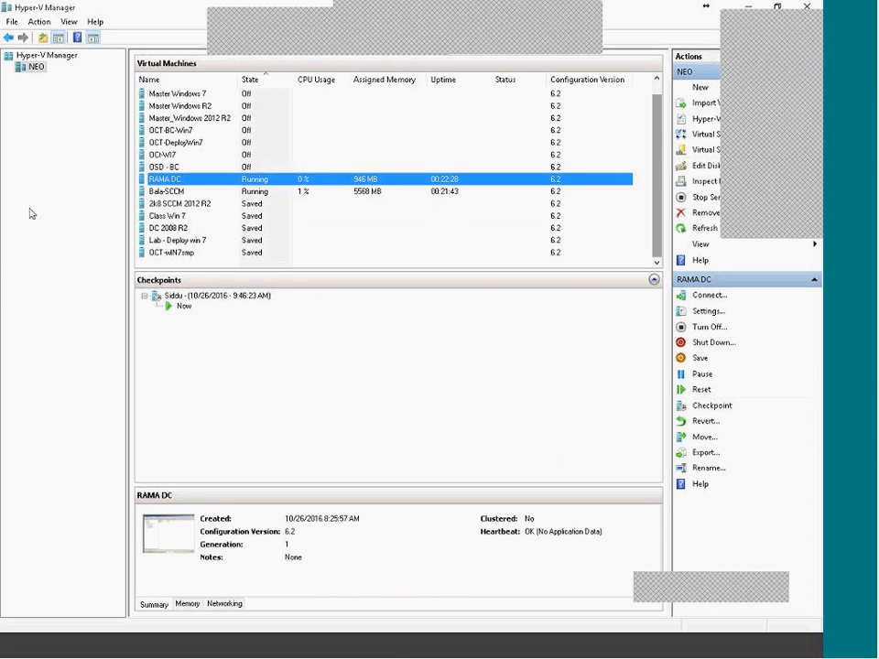
Begin a new VM on NEO named 'MDT based Deploy', stored in E:\DeleteIT.
right_click(39, 70)
mouse_move(102, 81)
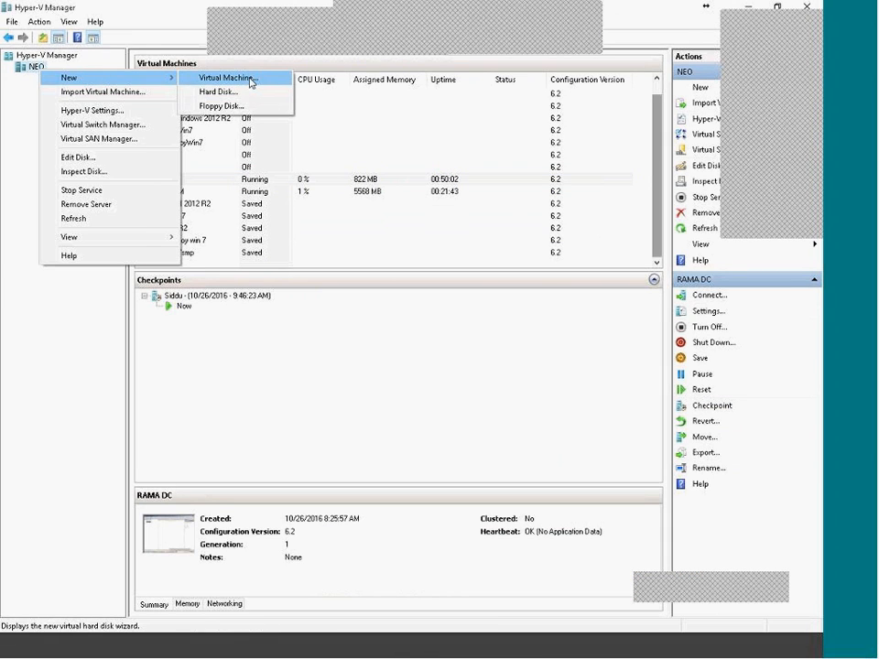
click(256, 78)
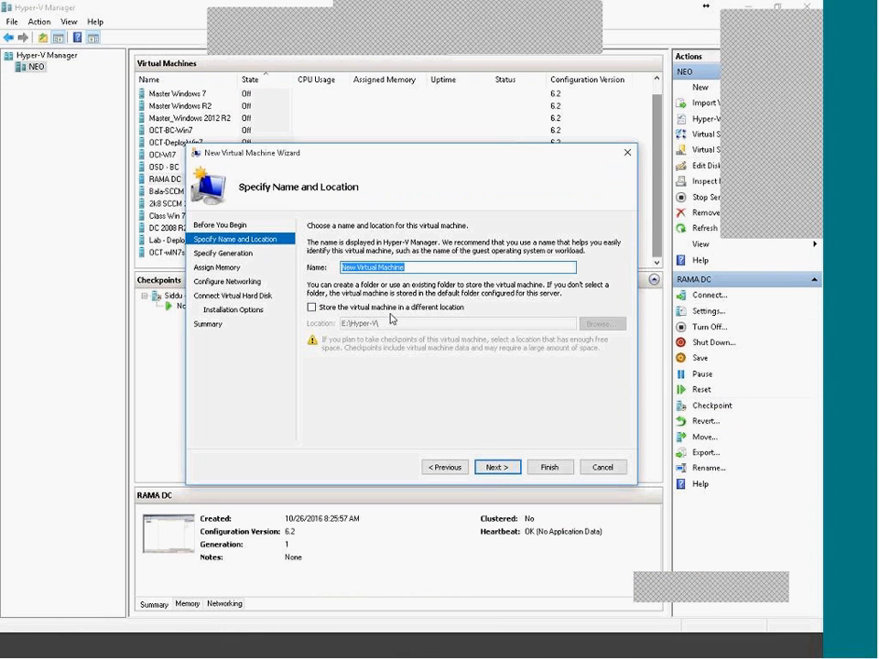
text(MDT)
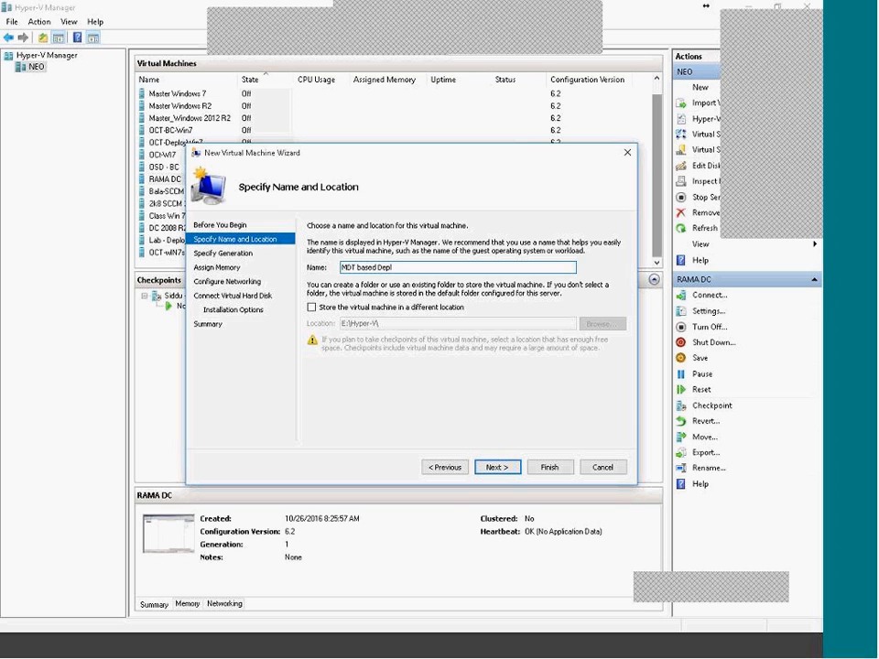
text(based Deploy)
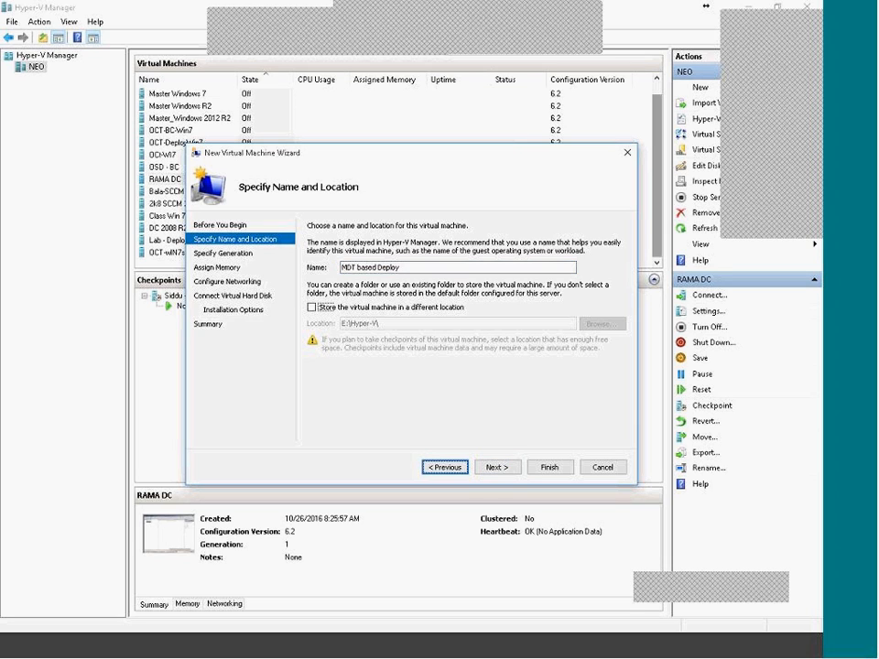
click(311, 308)
click(599, 324)
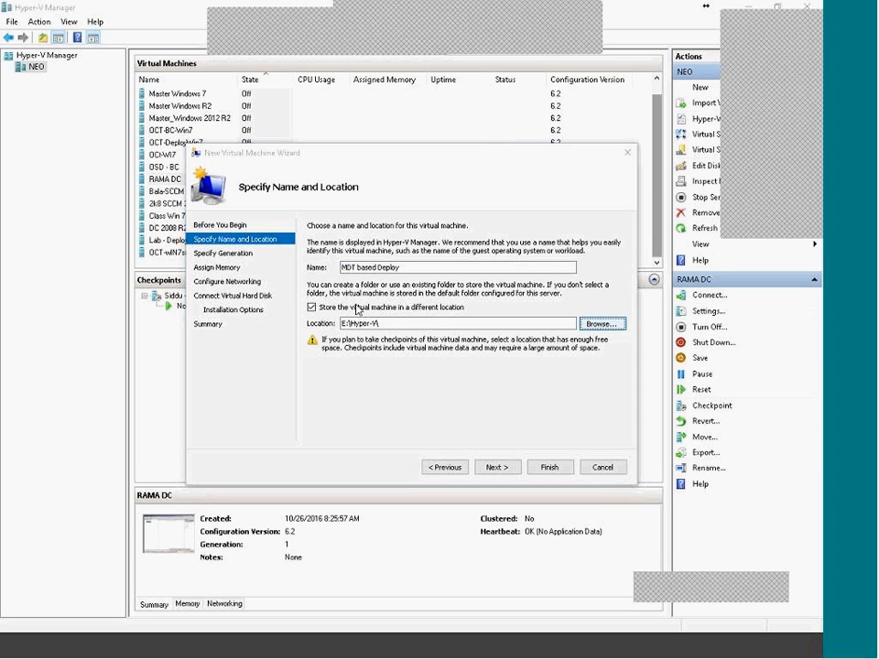
click(302, 193)
double_click(331, 252)
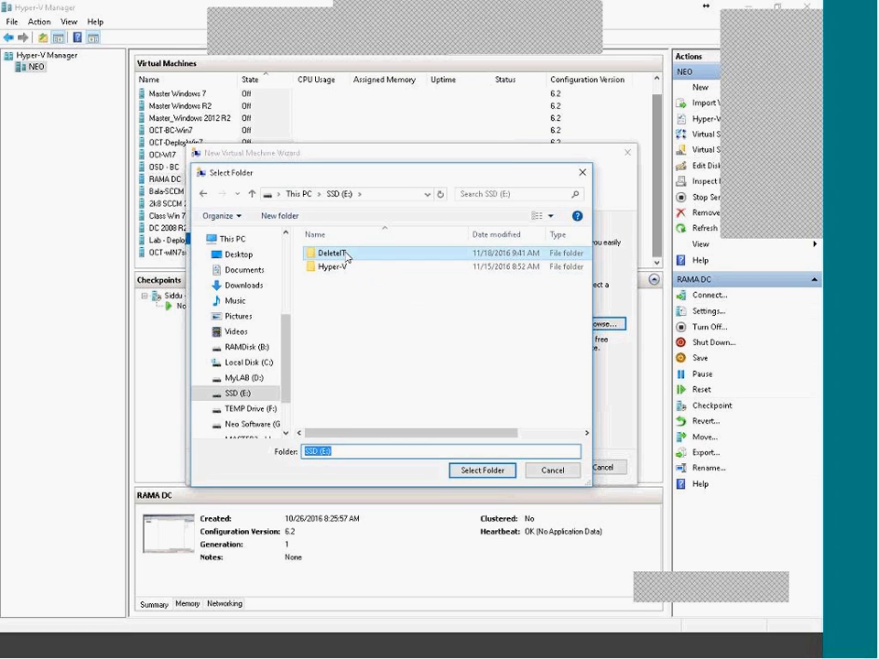
click(488, 470)
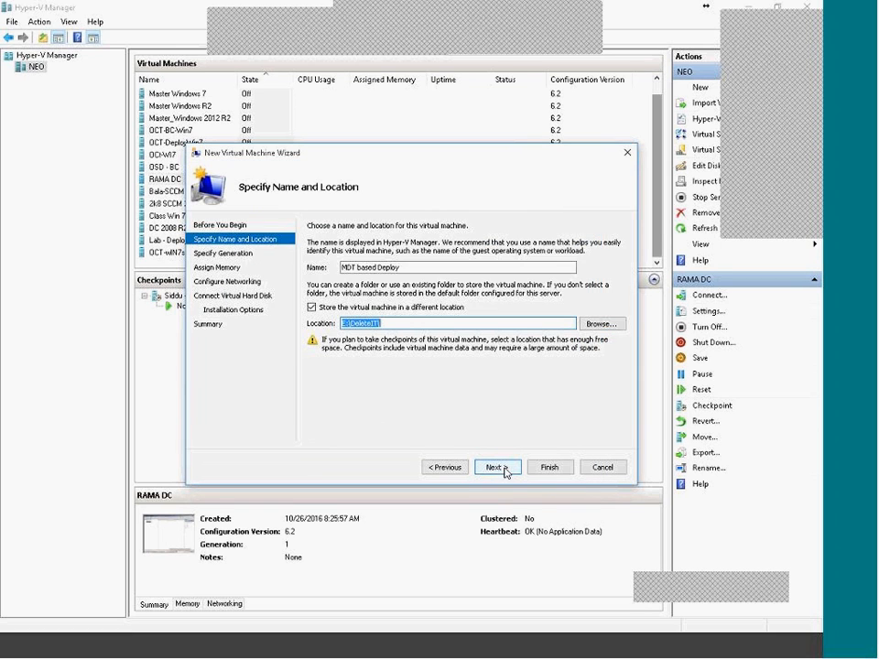
Keep the default generation, use the Internal switch and new 127 GB disk, and install from a network server.
click(502, 468)
click(503, 469)
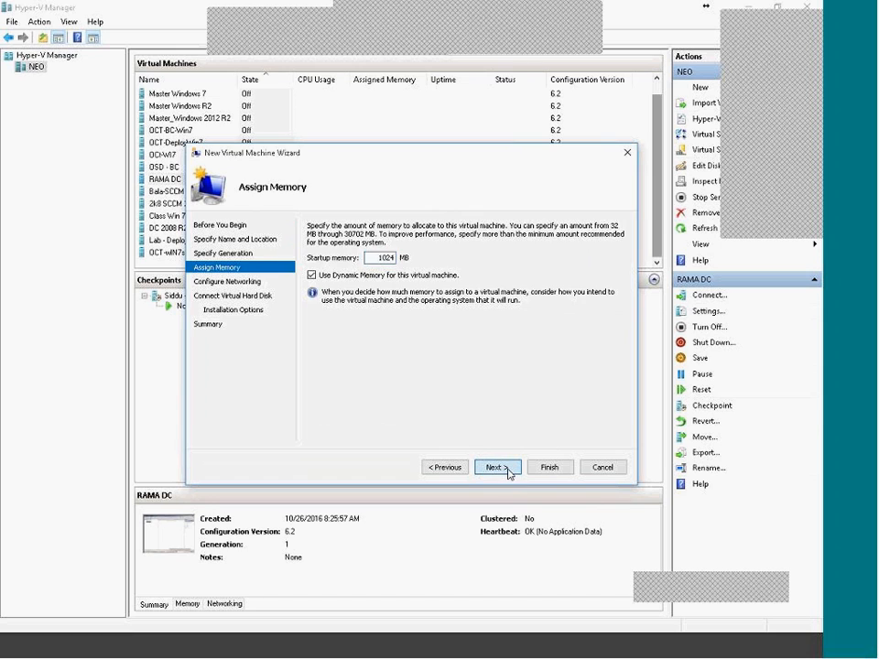
click(509, 471)
click(396, 251)
click(395, 272)
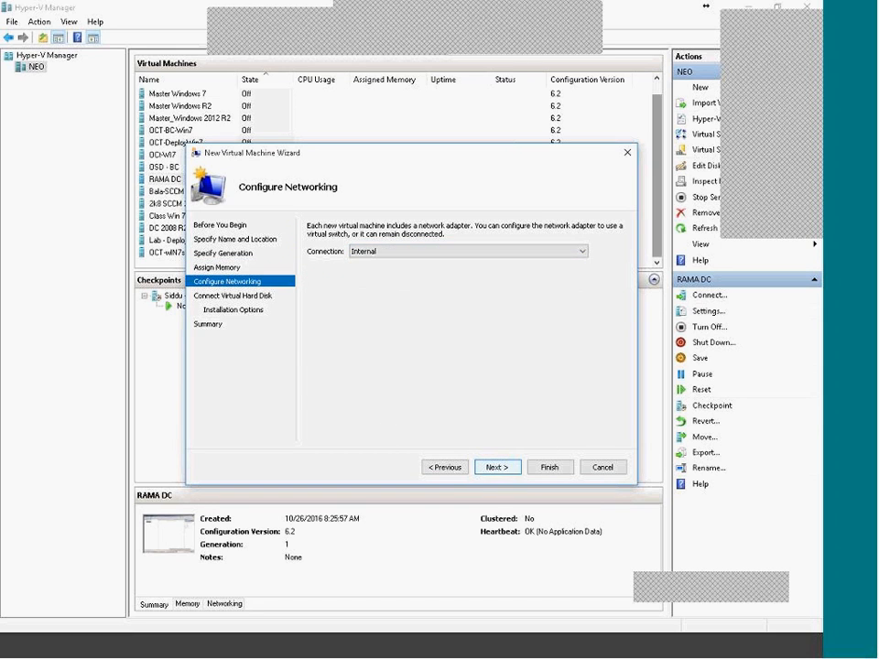
click(517, 470)
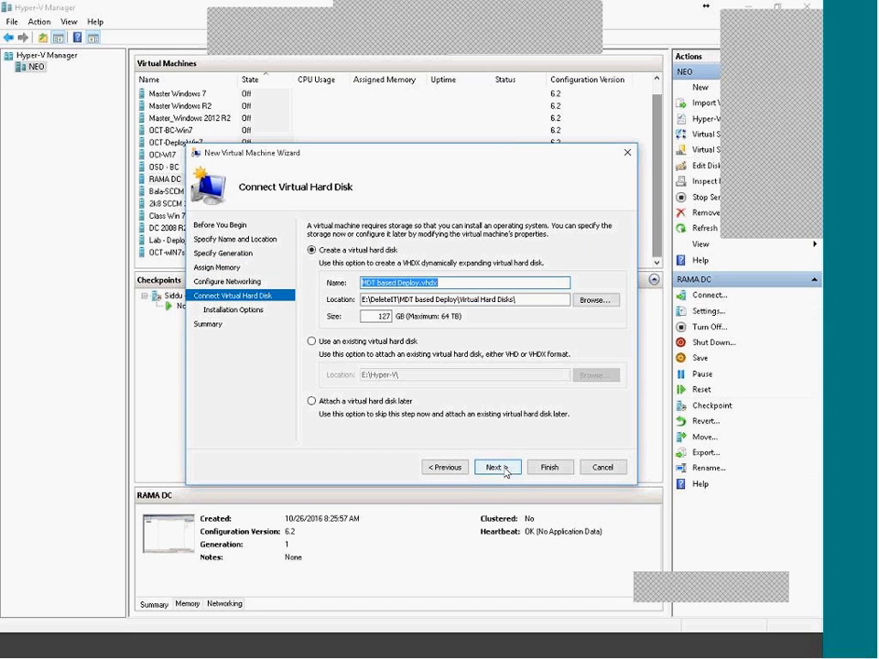
click(503, 468)
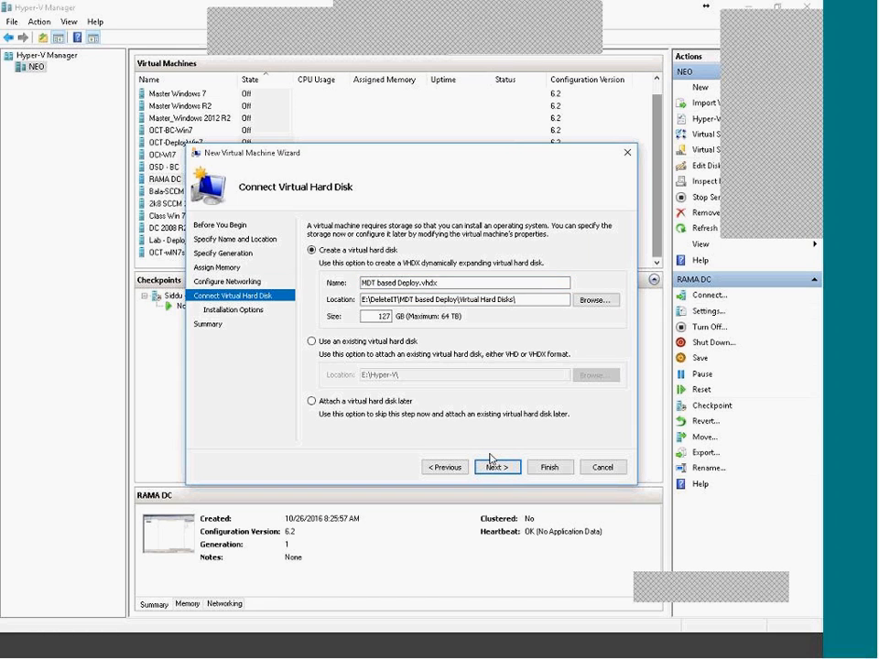
click(503, 469)
click(311, 390)
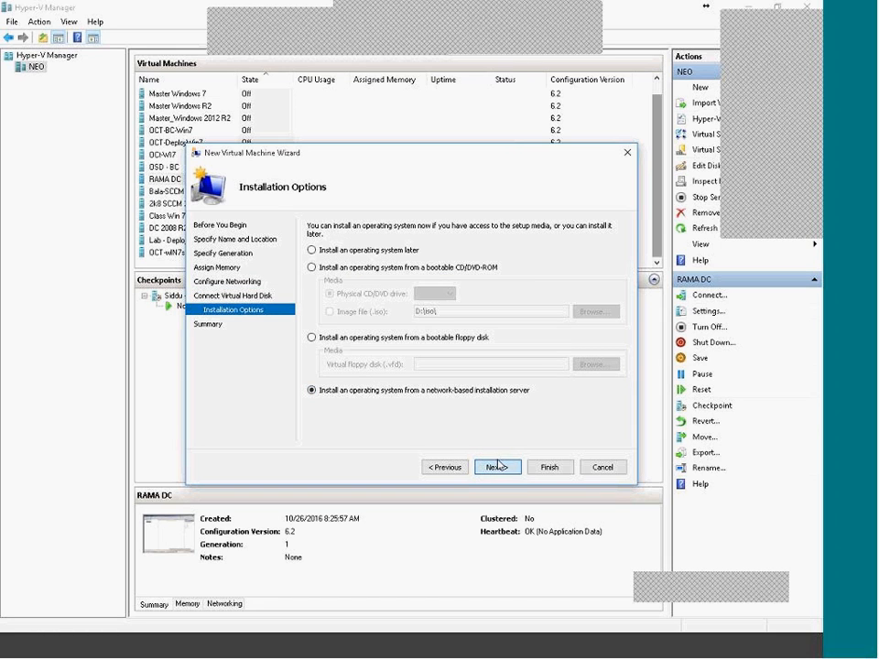
click(497, 467)
click(549, 467)
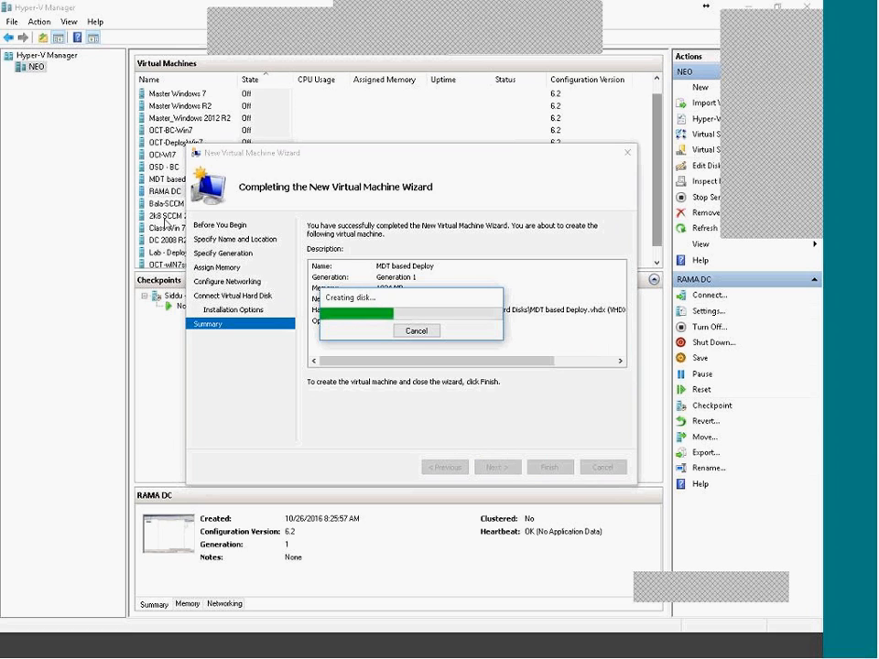
Connect to the MDT based Deploy VM and power it on for PXE boot.
click(188, 178)
right_click(188, 178)
click(219, 185)
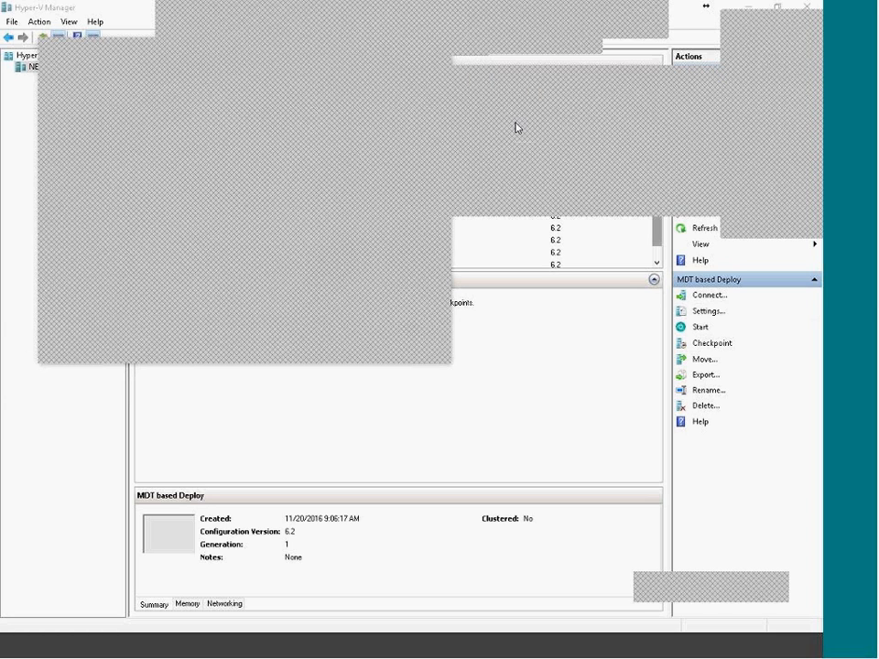
drag(182, 50, 444, 200)
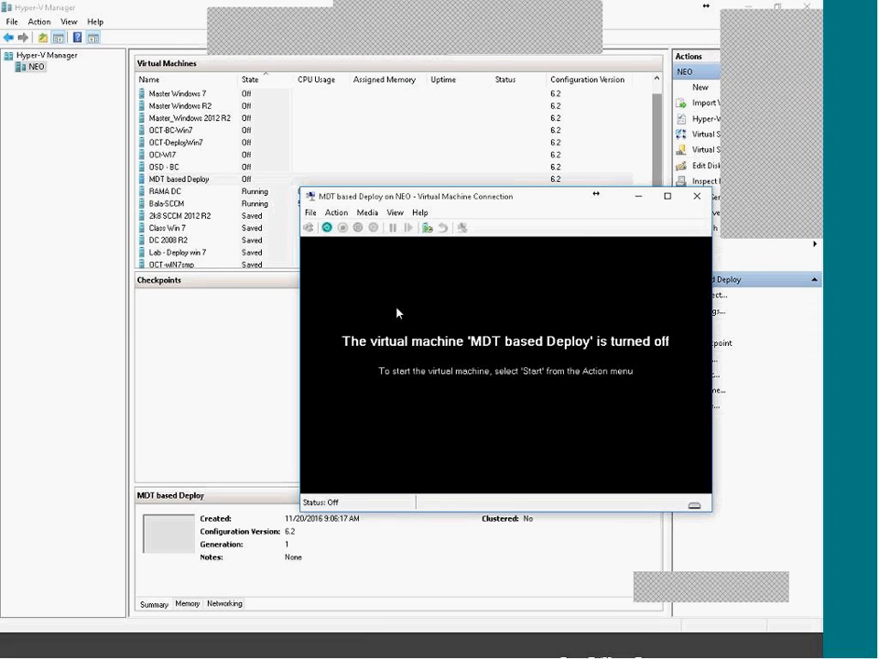
click(326, 227)
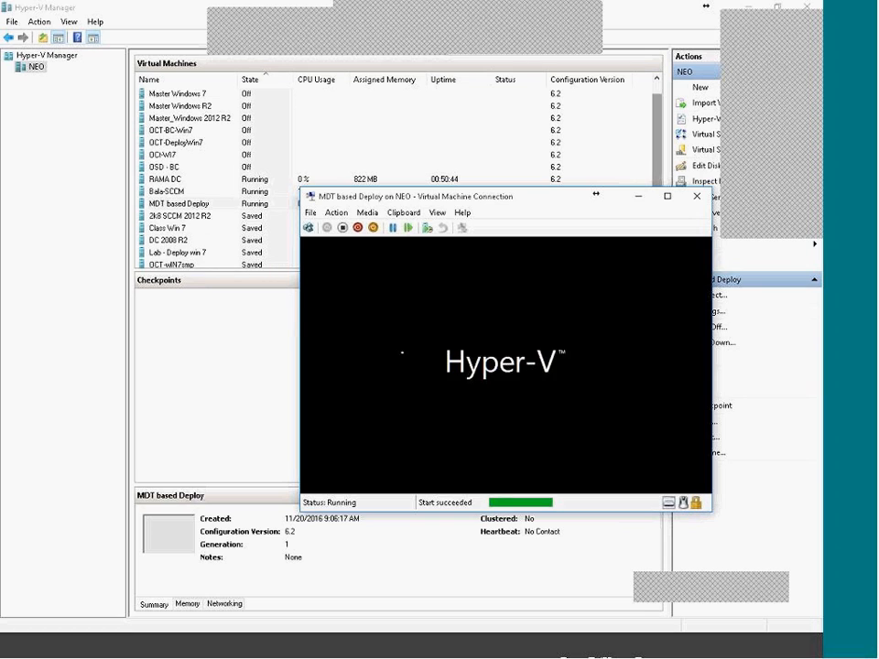
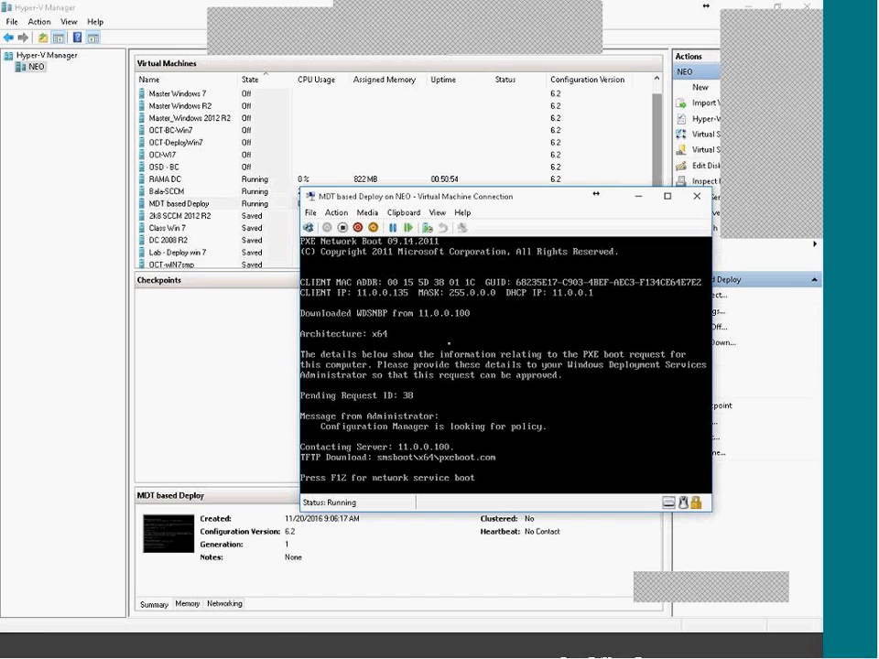
PXE-boot the MDT based Deploy VM with F12, then select MDT - Deploy Win7 on the SCCM server.
key(F12)
key(Return)
drag(514, 199, 344, 71)
drag(599, 81, 536, 87)
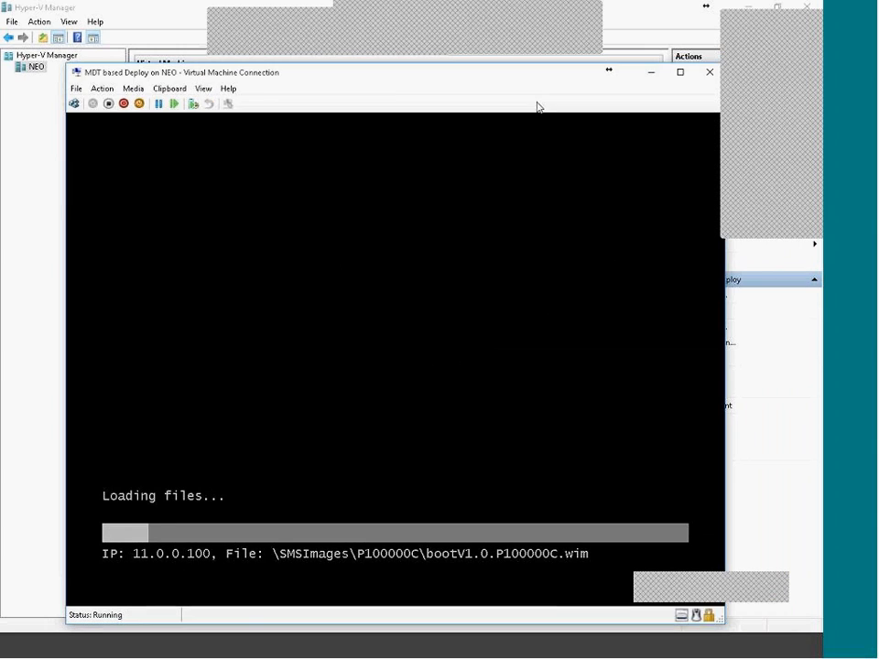
click(616, 652)
click(323, 333)
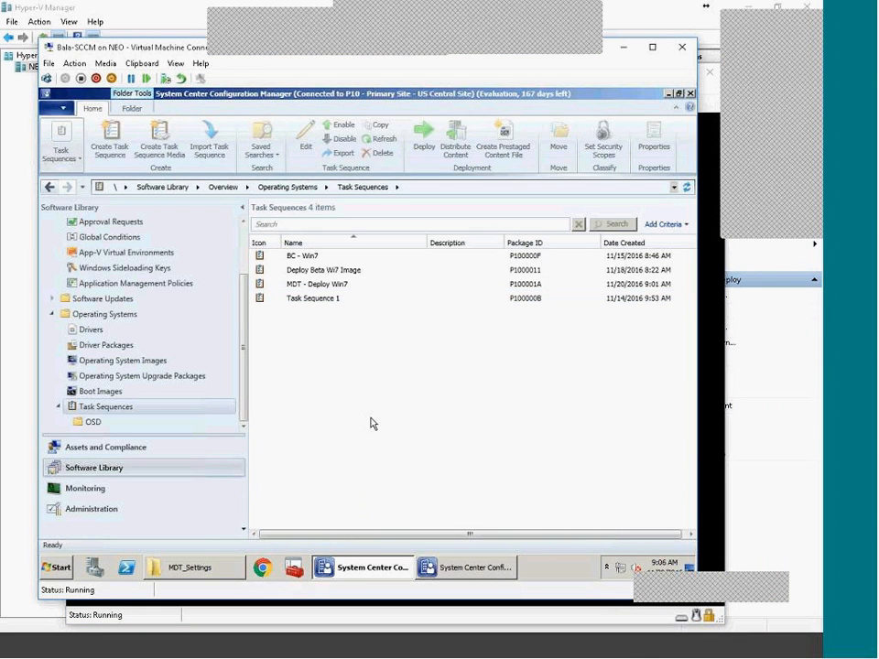
Open the MDT - Deploy Win7 task sequence in the Task Sequence Editor.
click(315, 288)
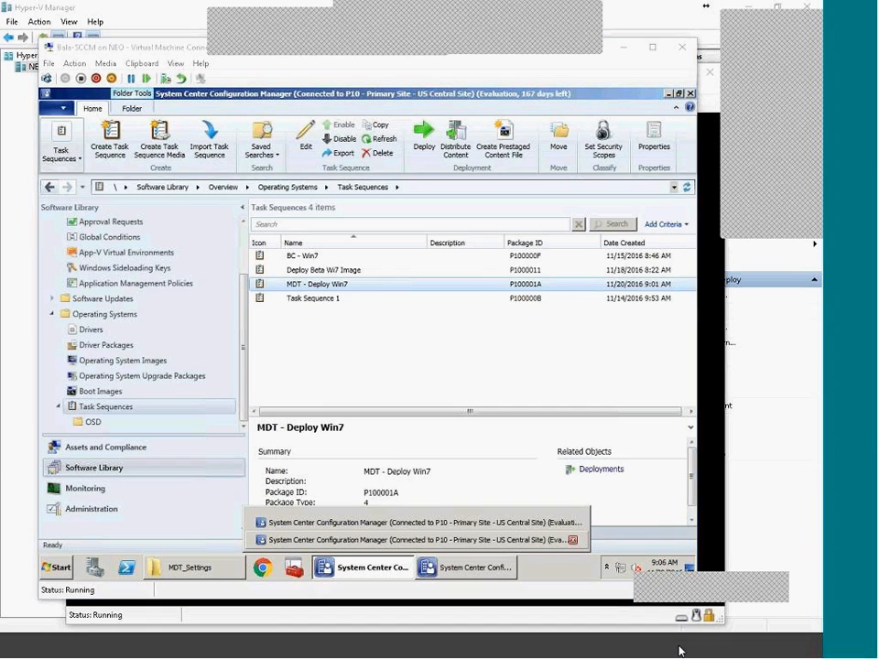
click(680, 650)
click(616, 653)
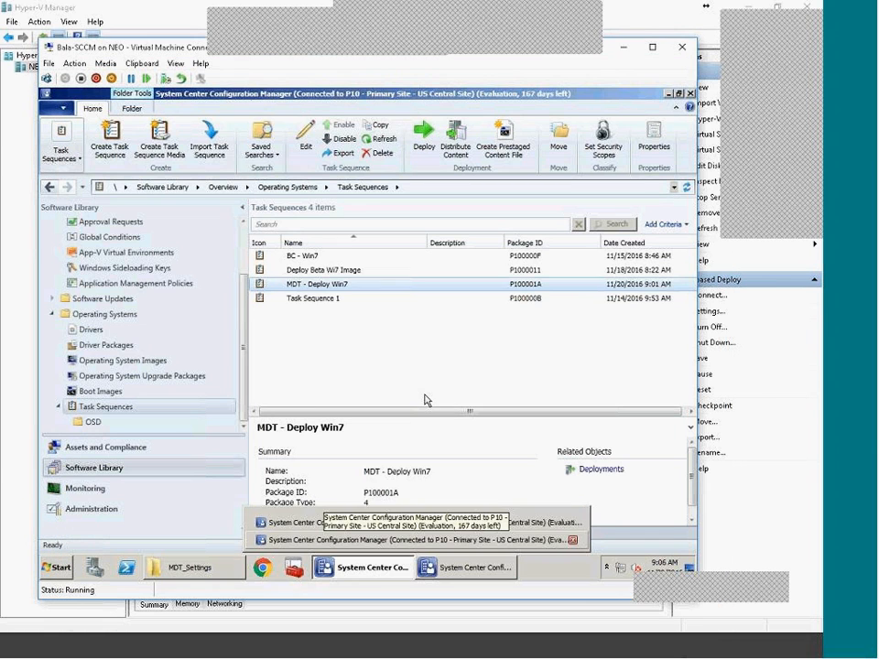
right_click(313, 288)
click(347, 308)
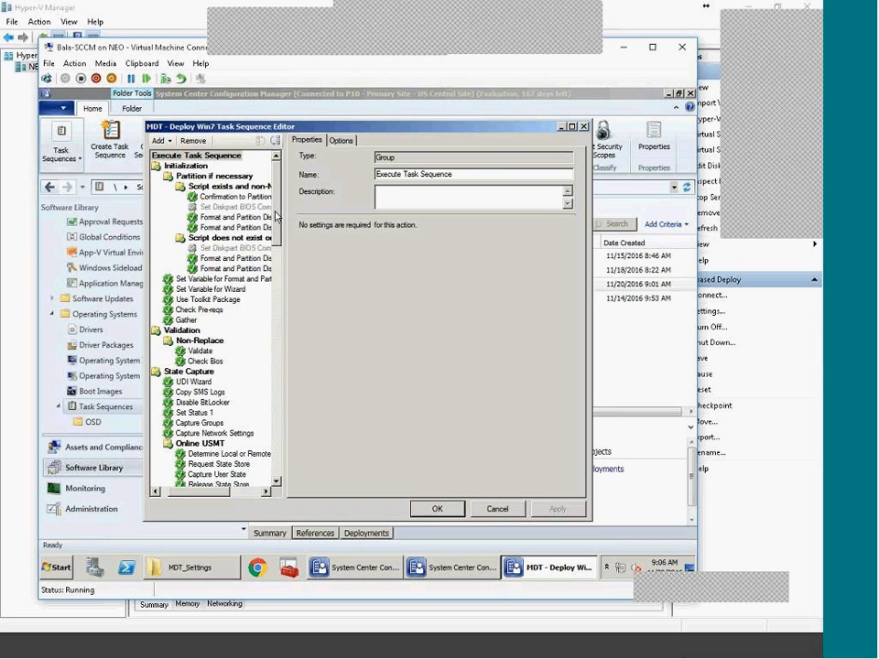
Review the early steps, from Set Variable for Format and Partition Disk through Check Bios.
drag(276, 216, 279, 229)
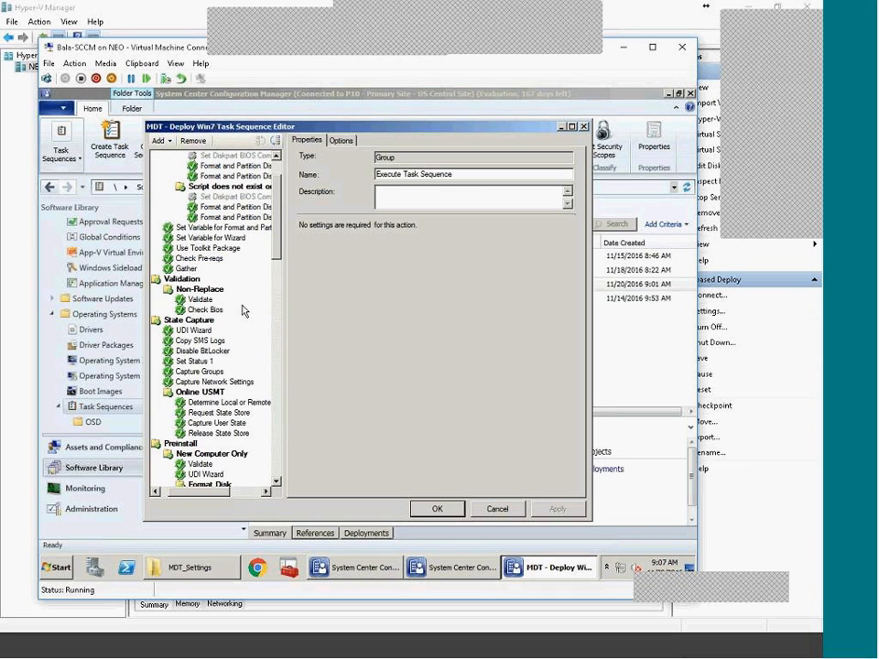
click(229, 229)
click(219, 249)
click(197, 259)
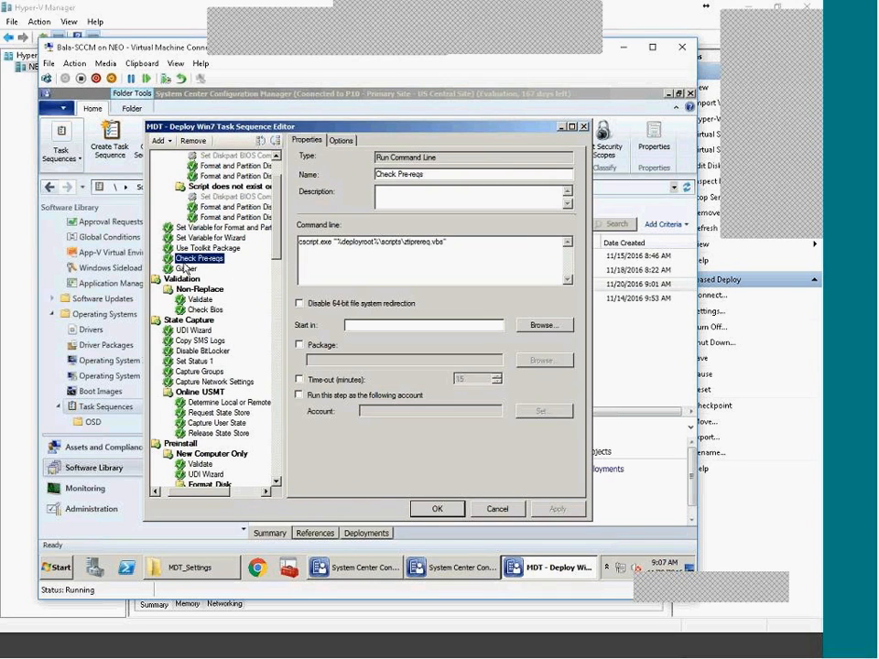
drag(401, 242, 486, 243)
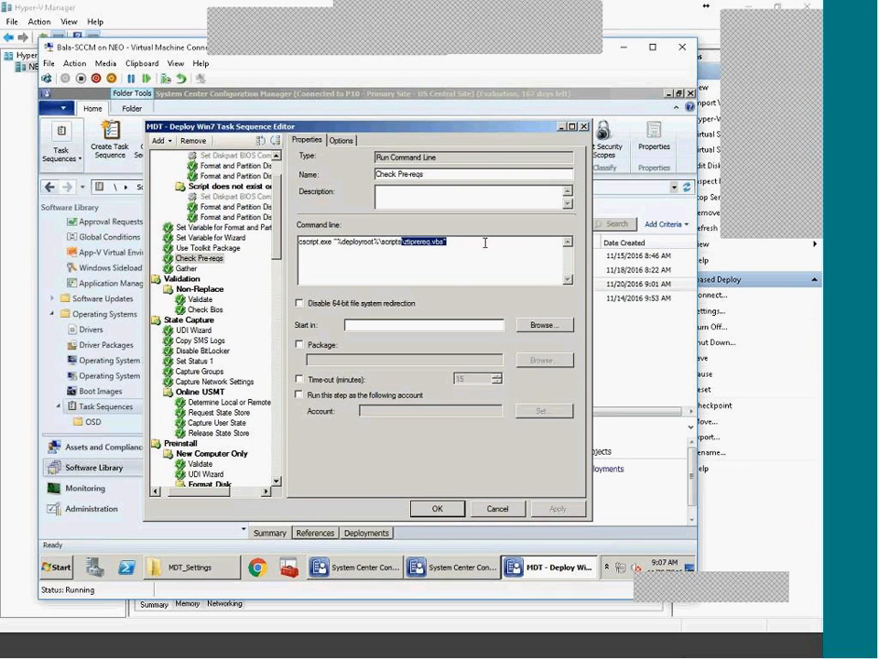
click(187, 268)
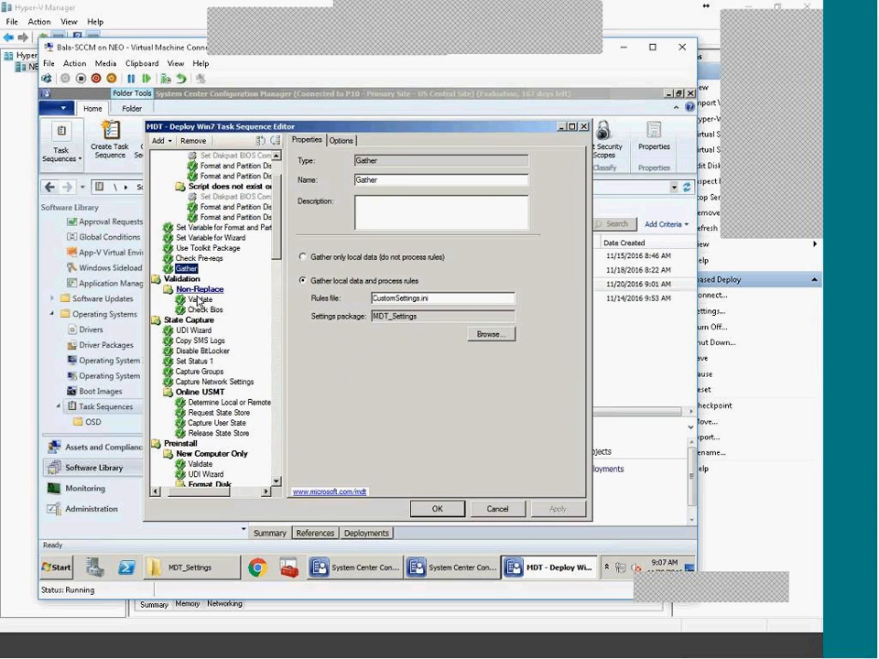
click(199, 299)
click(203, 309)
click(200, 299)
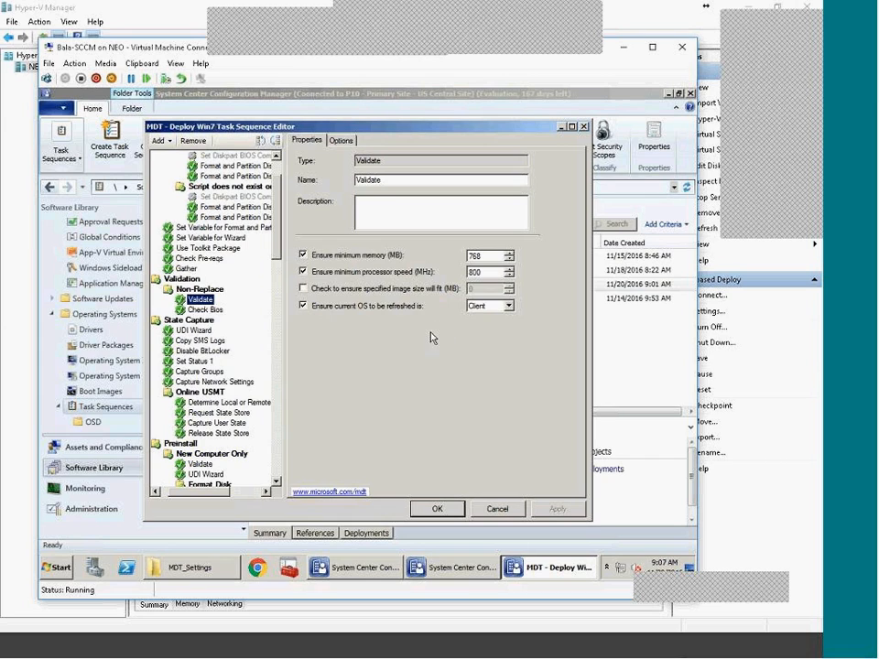
Mark the Validate and Check Bios steps as disabled and apply the change.
click(341, 140)
click(302, 160)
click(182, 278)
click(202, 289)
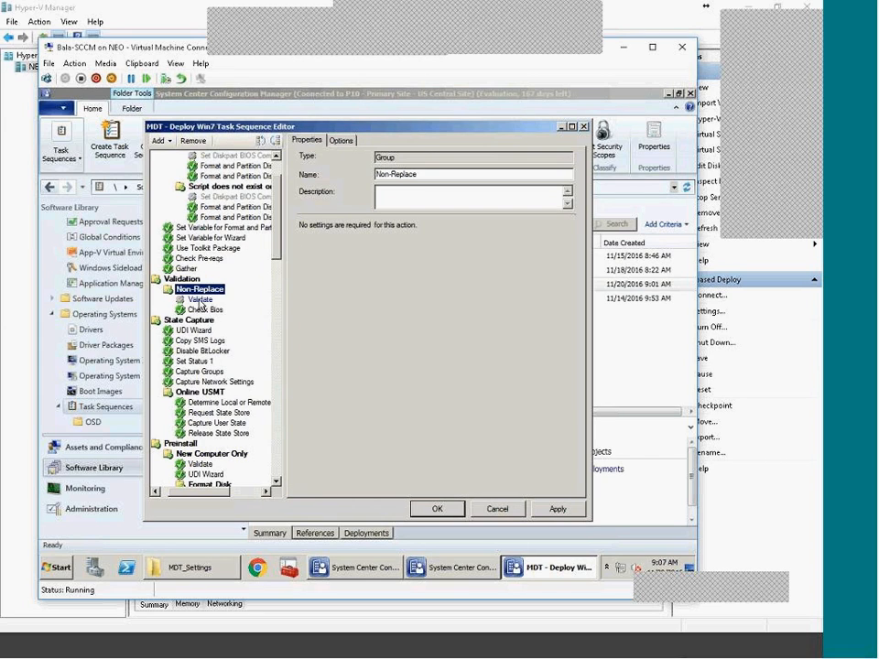
click(200, 299)
click(208, 311)
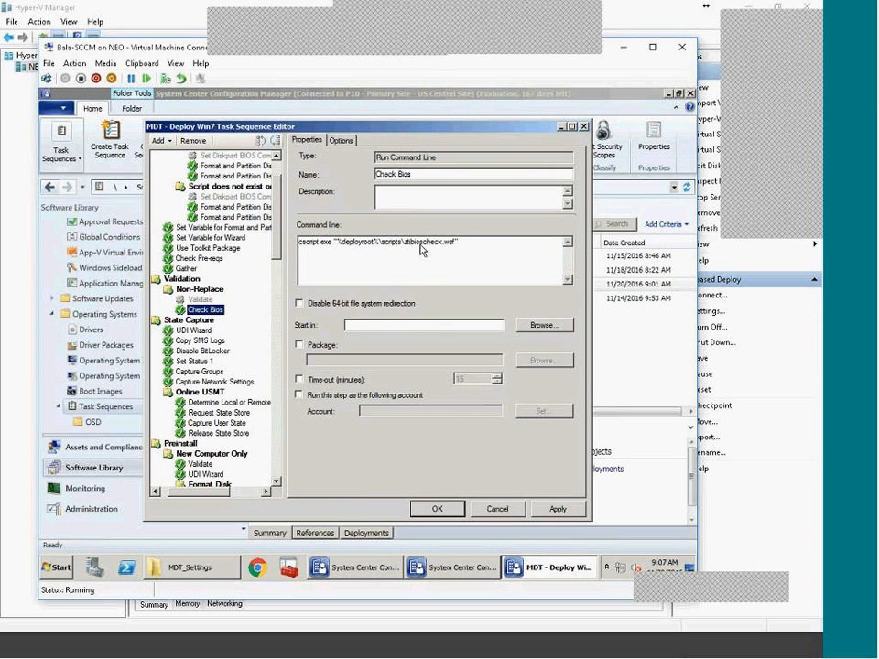
click(341, 140)
click(354, 164)
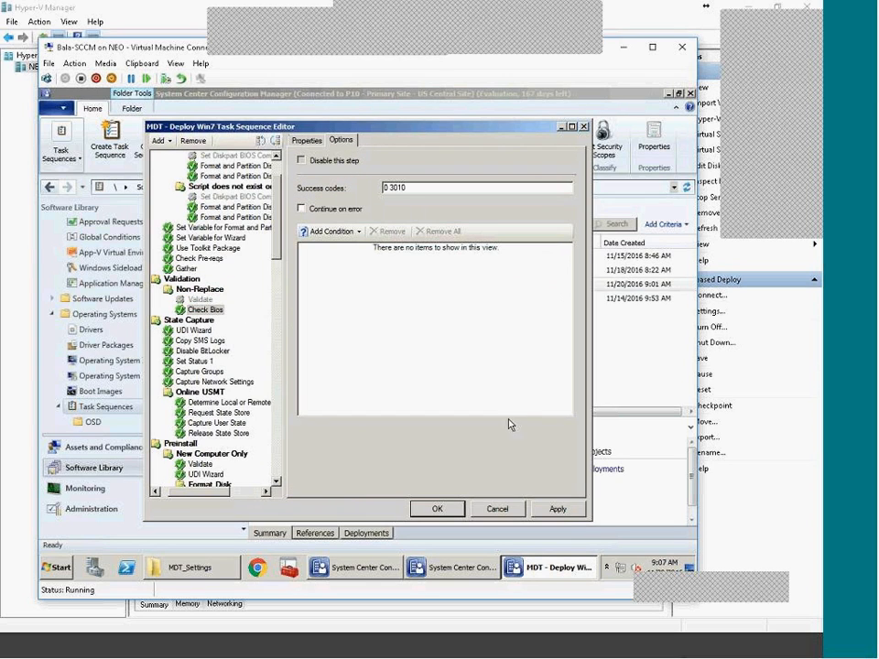
click(572, 509)
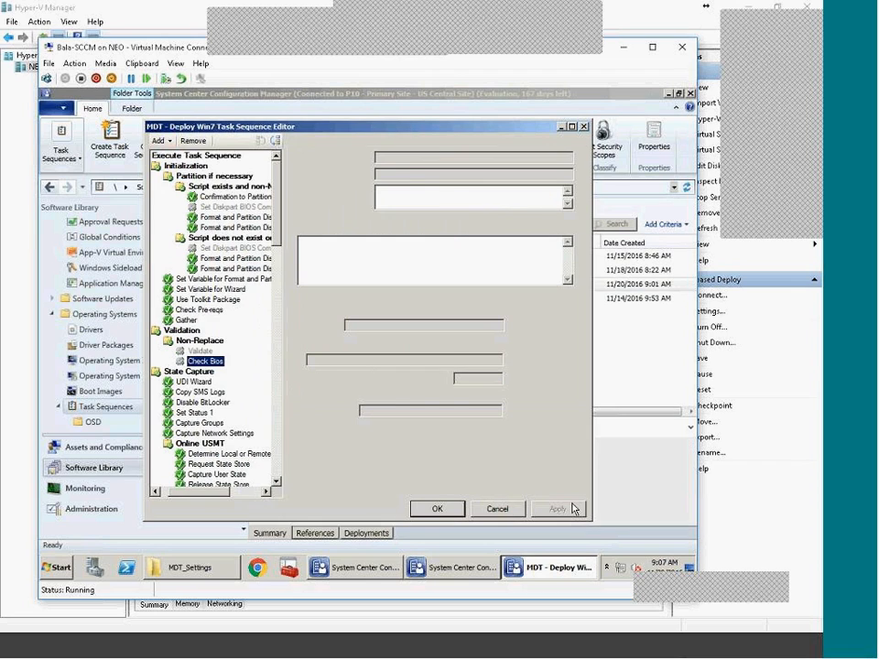
Inspect the UDI Wizard and user state steps, including Request State Store, and maximize the editor.
click(194, 381)
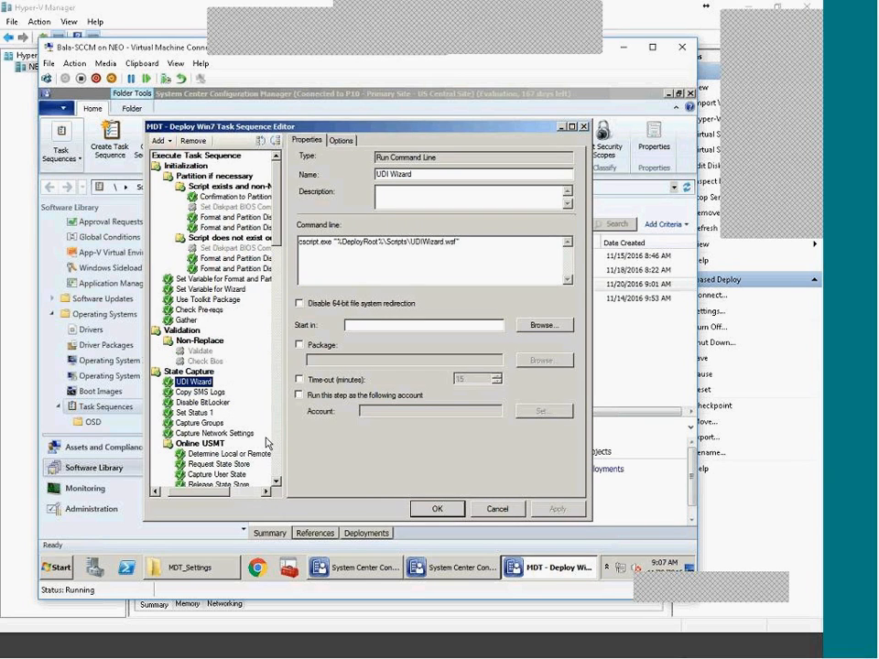
click(275, 483)
click(276, 482)
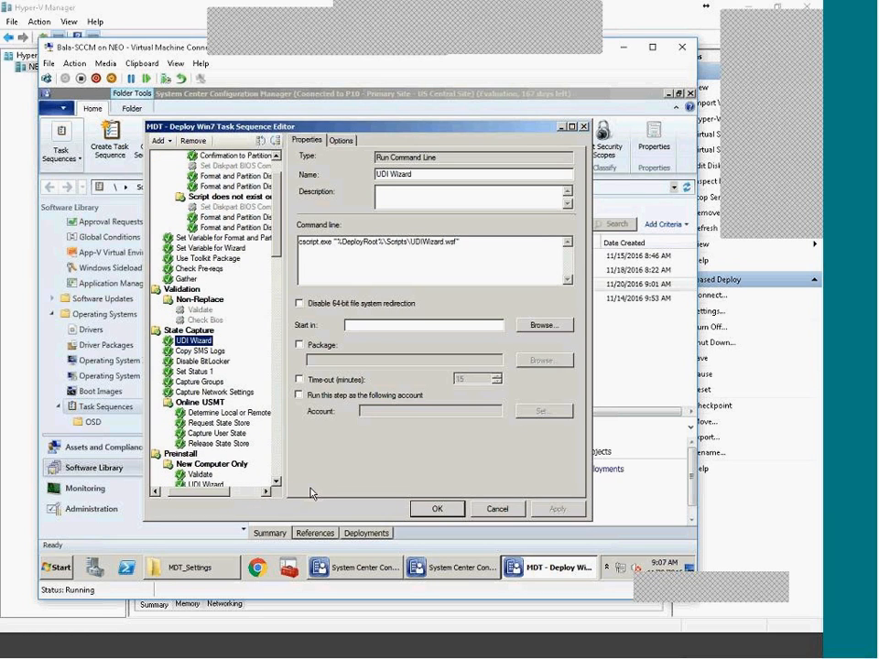
scroll(266, 382, down, 2)
scroll(265, 383, down, 1)
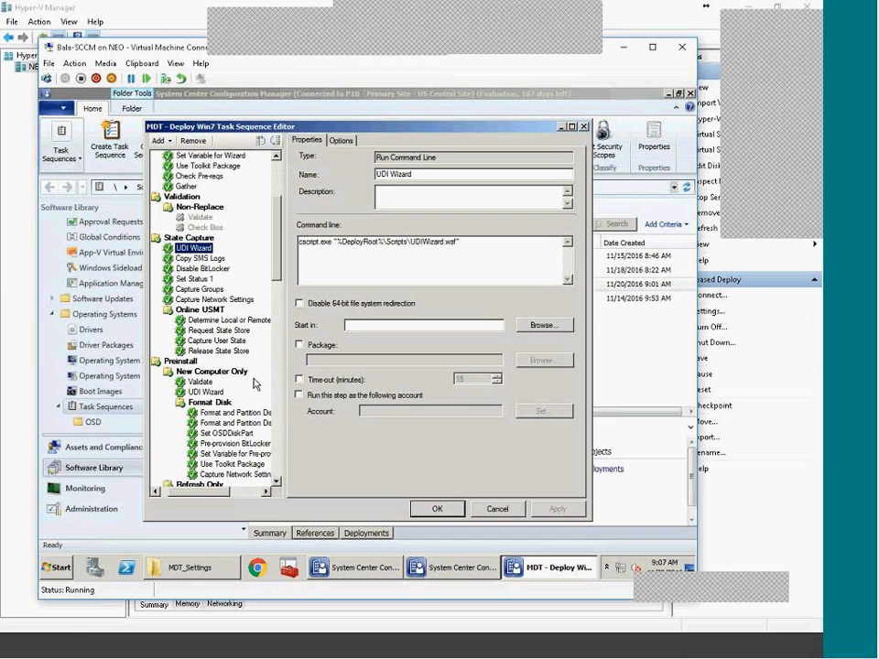
click(220, 331)
click(228, 319)
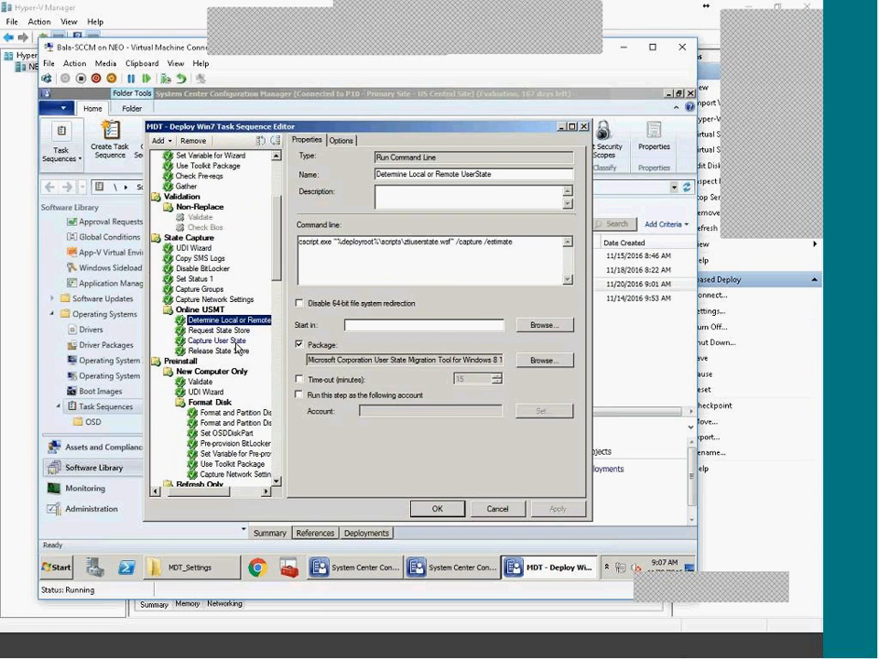
click(216, 340)
click(217, 332)
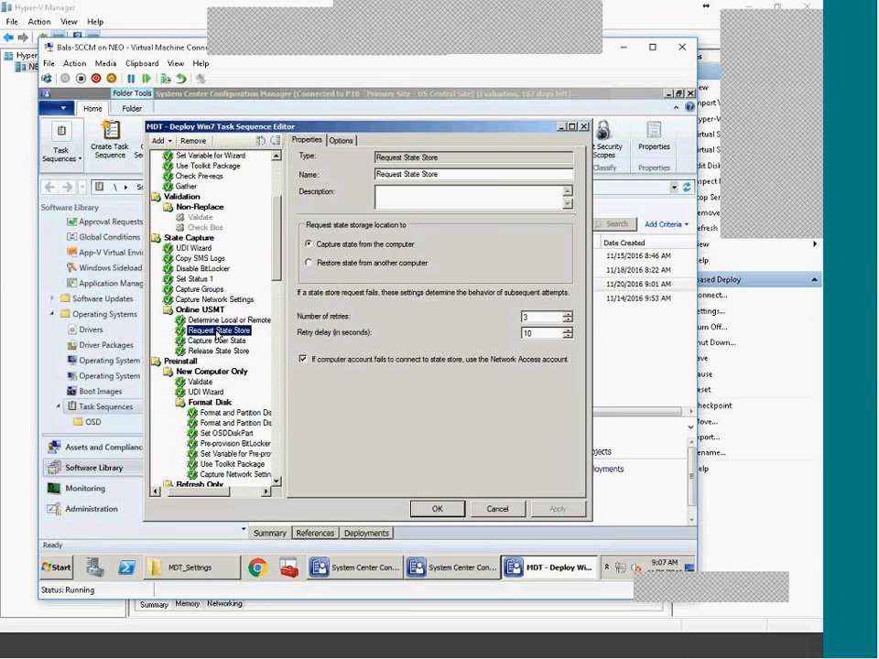
double_click(326, 127)
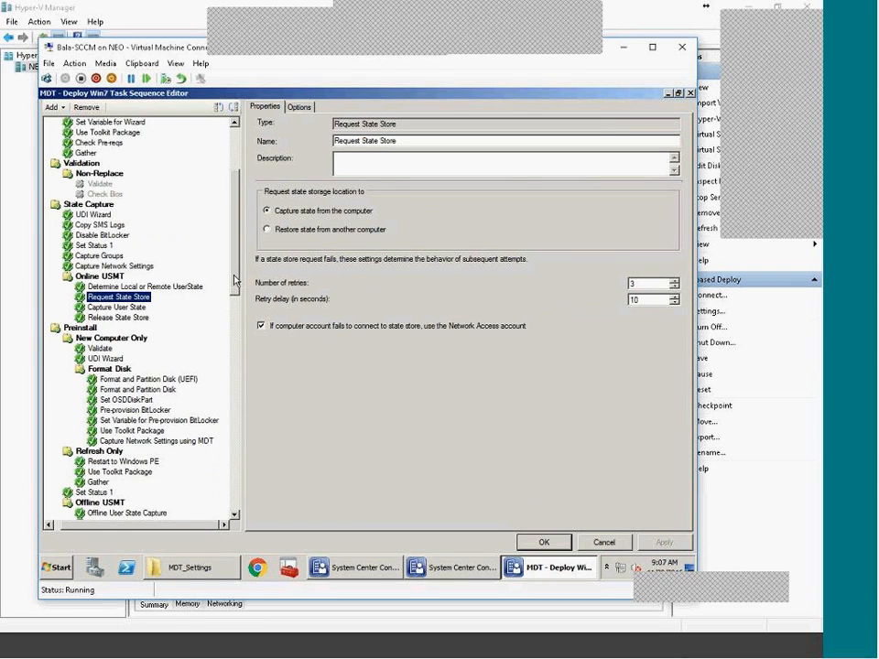
drag(236, 280, 235, 284)
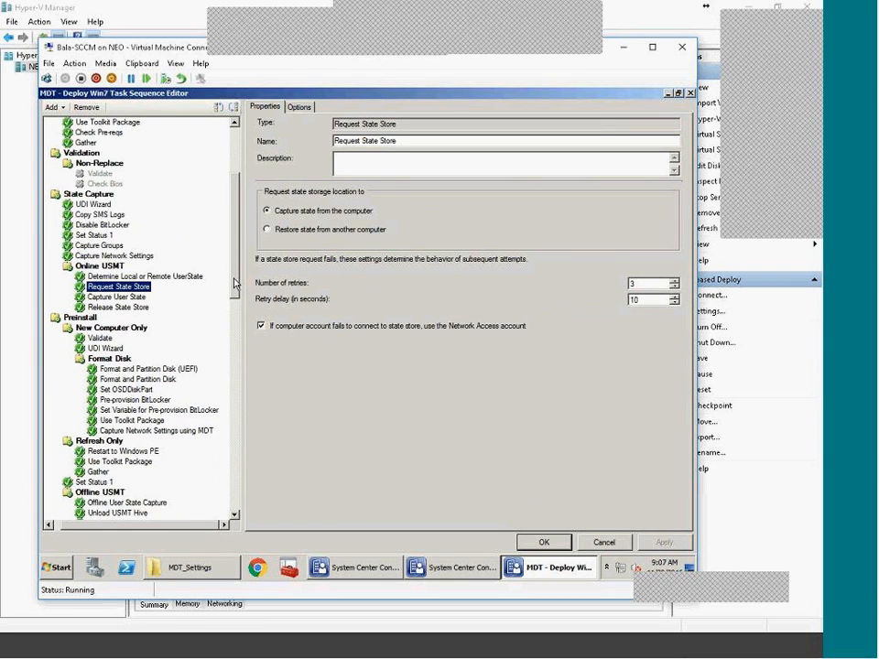
mouse_move(235, 284)
mouse_down()
mouse_move(251, 346)
mouse_move(250, 429)
mouse_up()
mouse_move(784, 29)
mouse_down()
mouse_move(653, 40)
mouse_move(635, 18)
mouse_up()
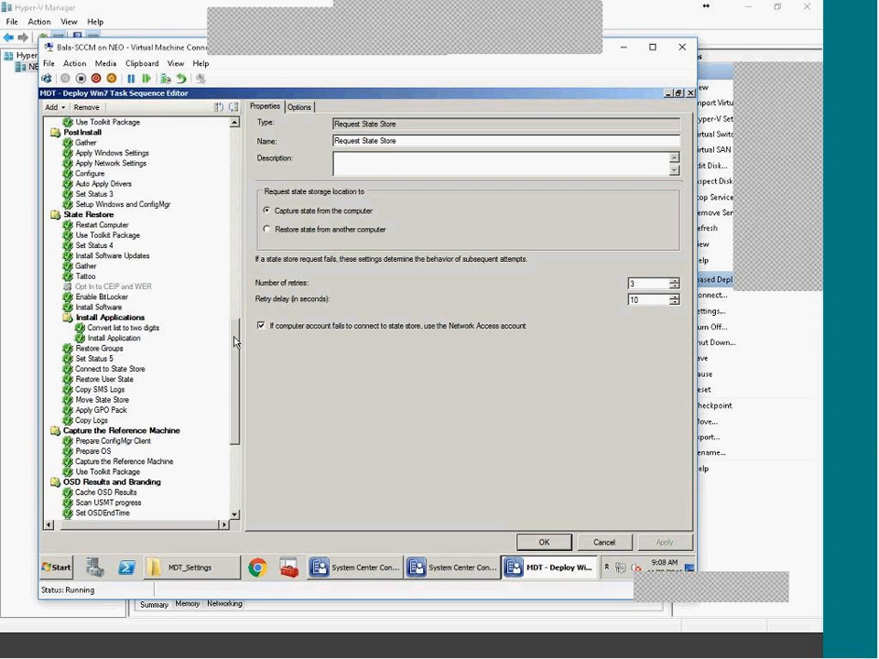
scroll(187, 256, up, 10)
scroll(209, 161, up, 1)
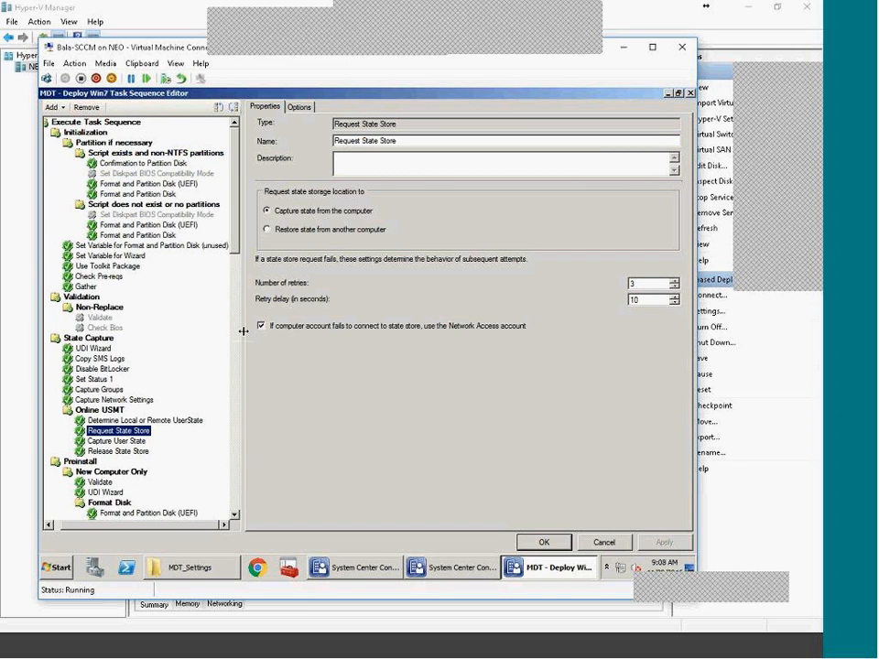
click(108, 277)
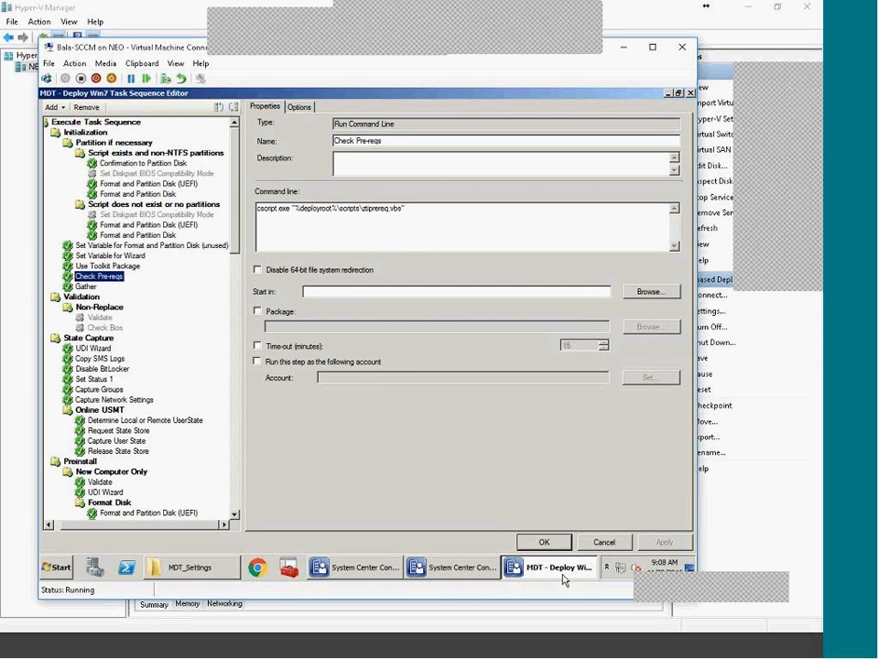
click(698, 655)
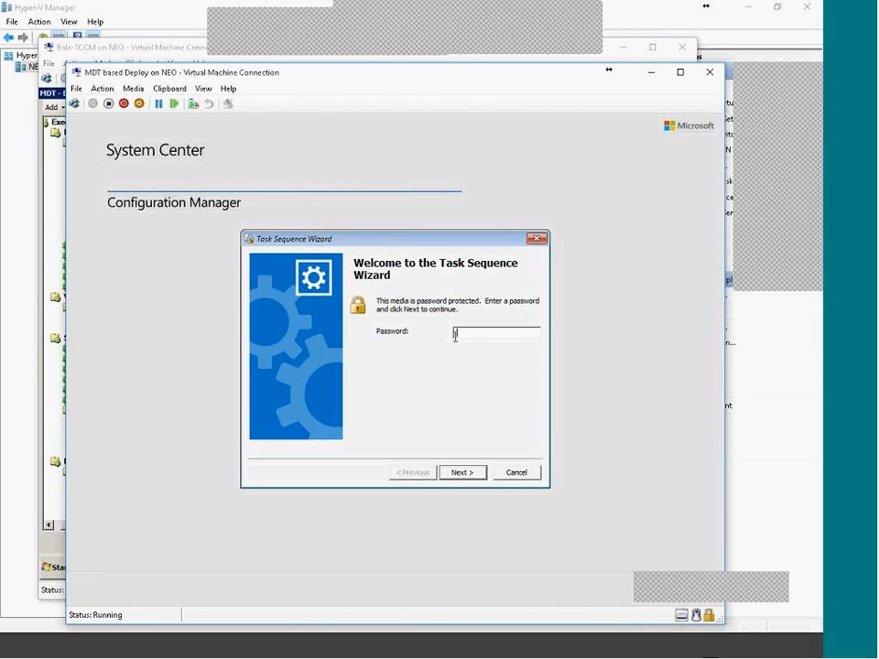
Enter the media password, run MDT - Deploy Win7, and raise the installation progress window.
text(*)
click(457, 473)
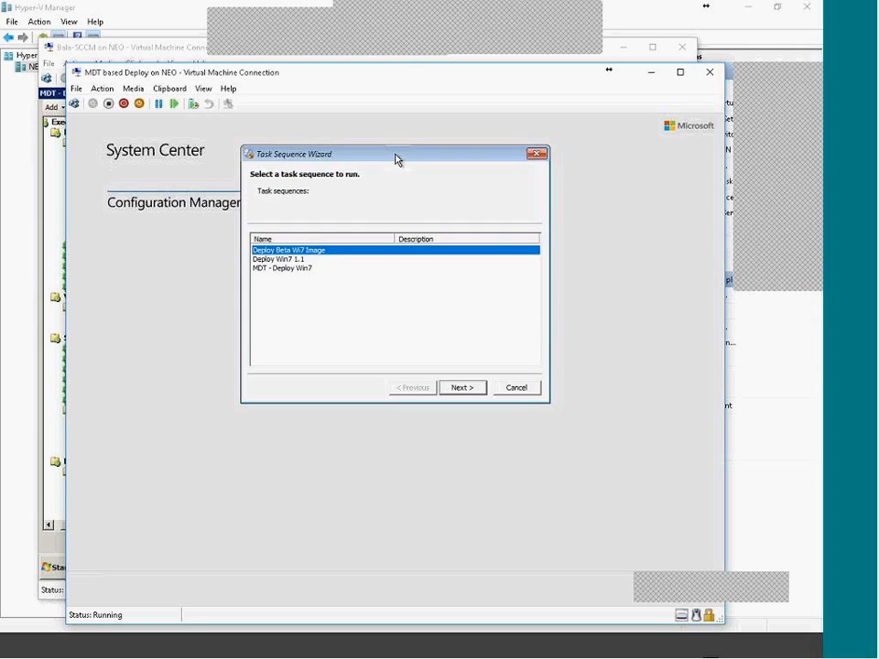
click(289, 269)
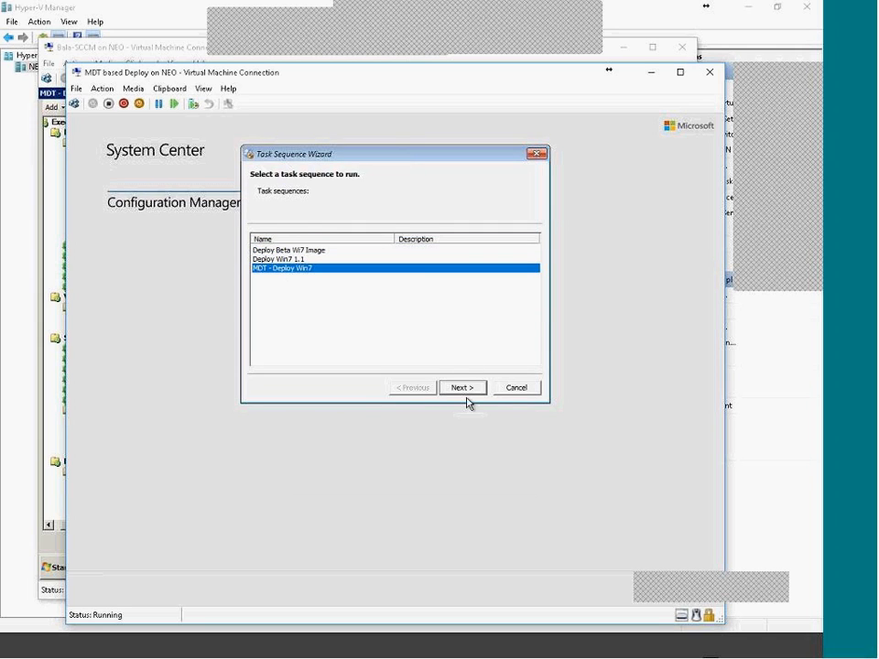
click(464, 390)
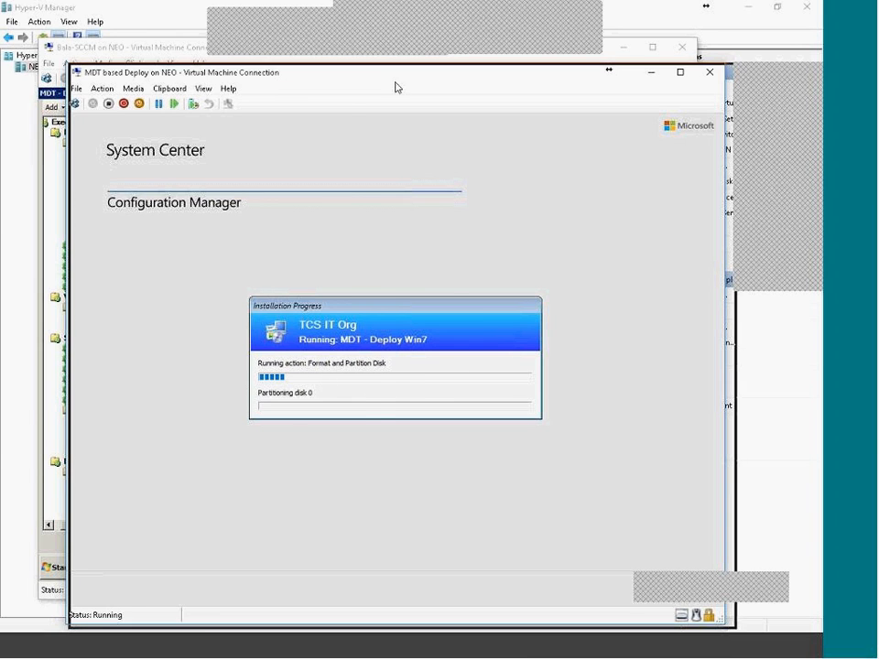
drag(395, 87, 542, 88)
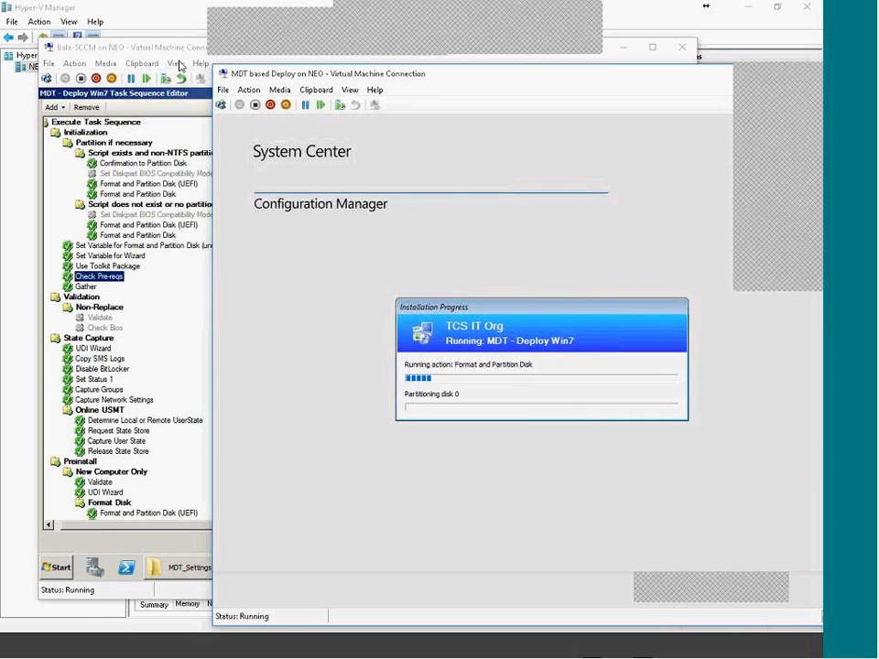
drag(540, 313, 538, 201)
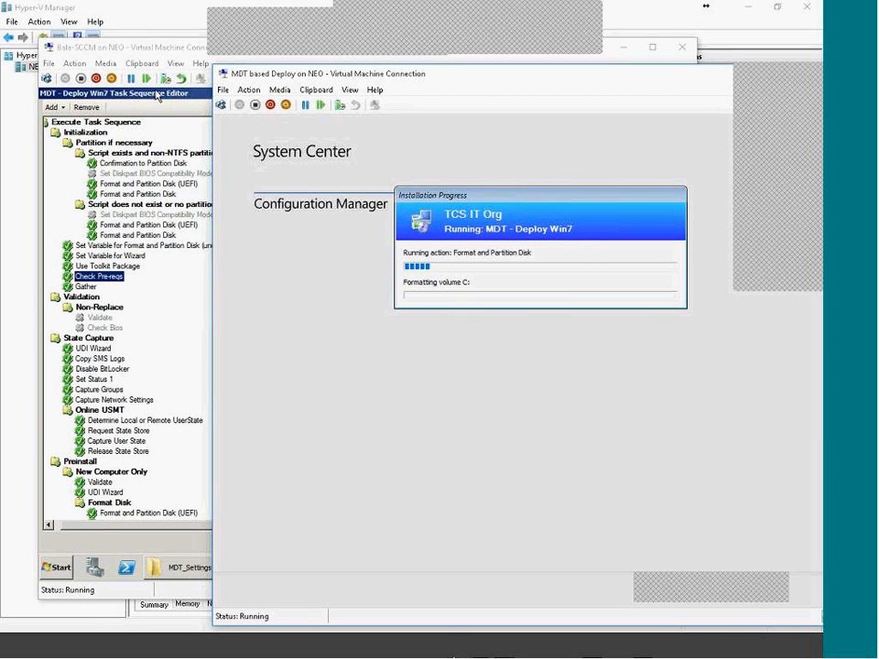
Scroll through the later MDT - Deploy Win7 steps, then cancel out of the Task Sequence Editor.
click(121, 45)
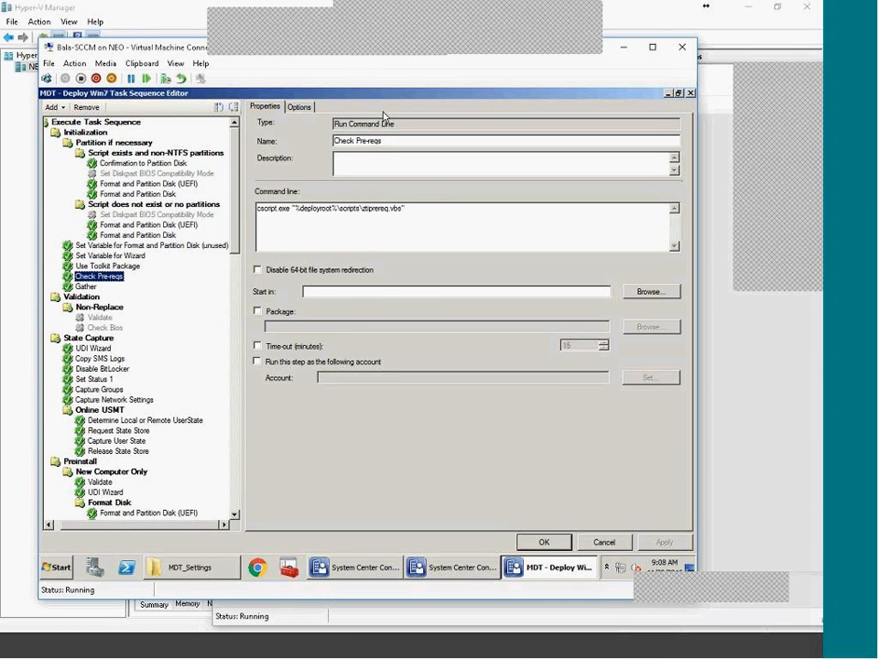
scroll(237, 259, down, 1)
drag(236, 259, 236, 512)
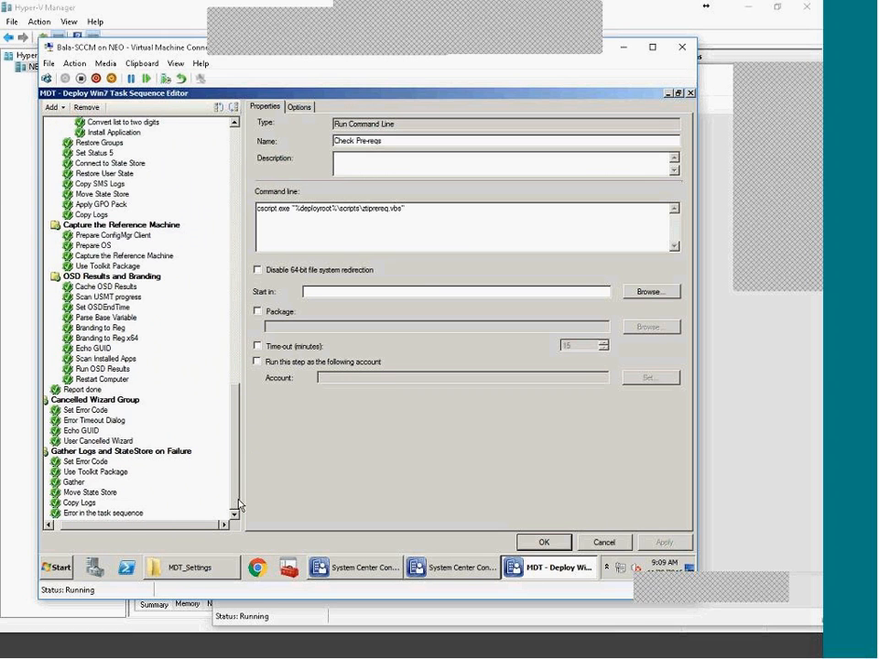
drag(165, 528, 134, 528)
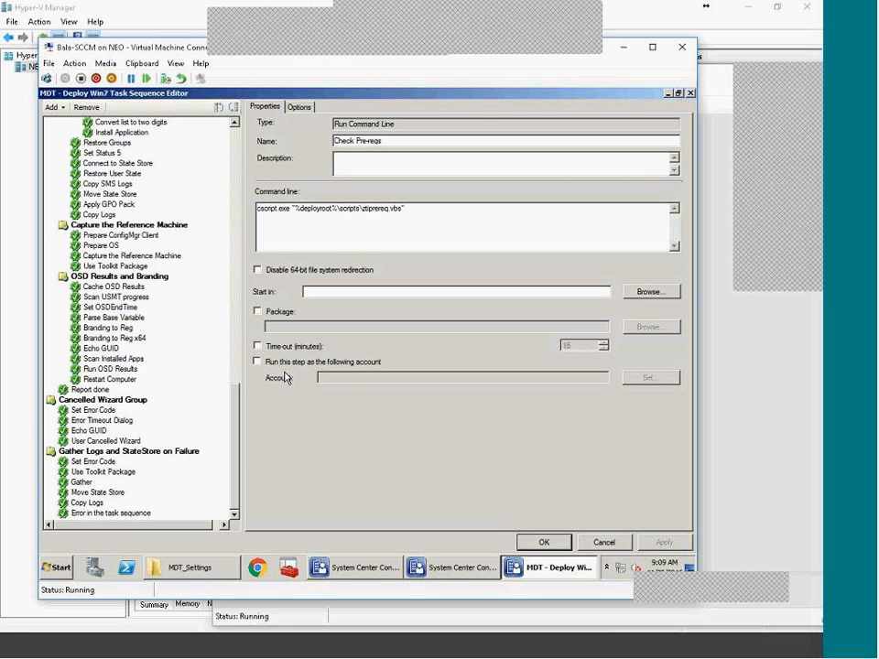
drag(794, 77, 614, 85)
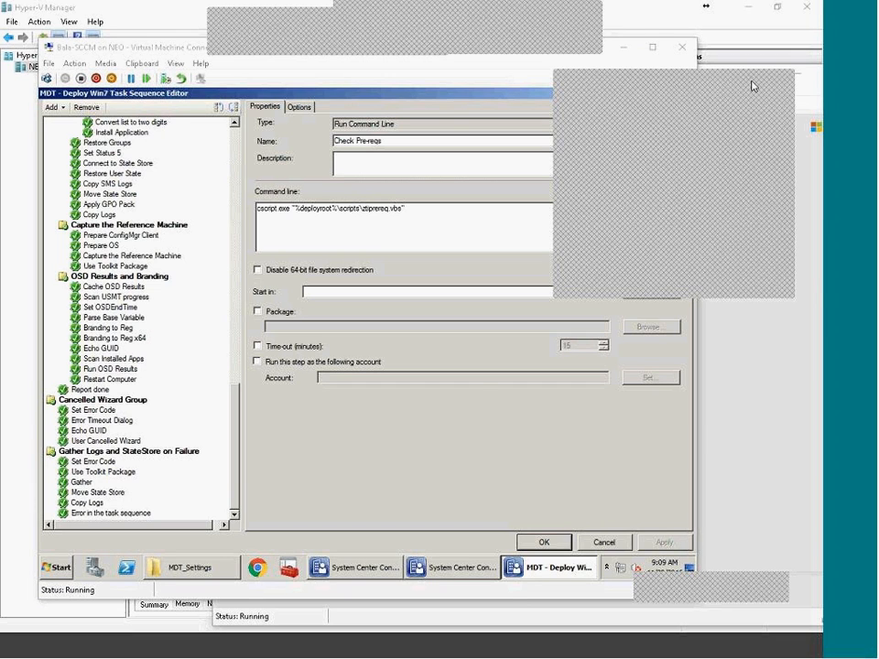
click(475, 388)
click(591, 540)
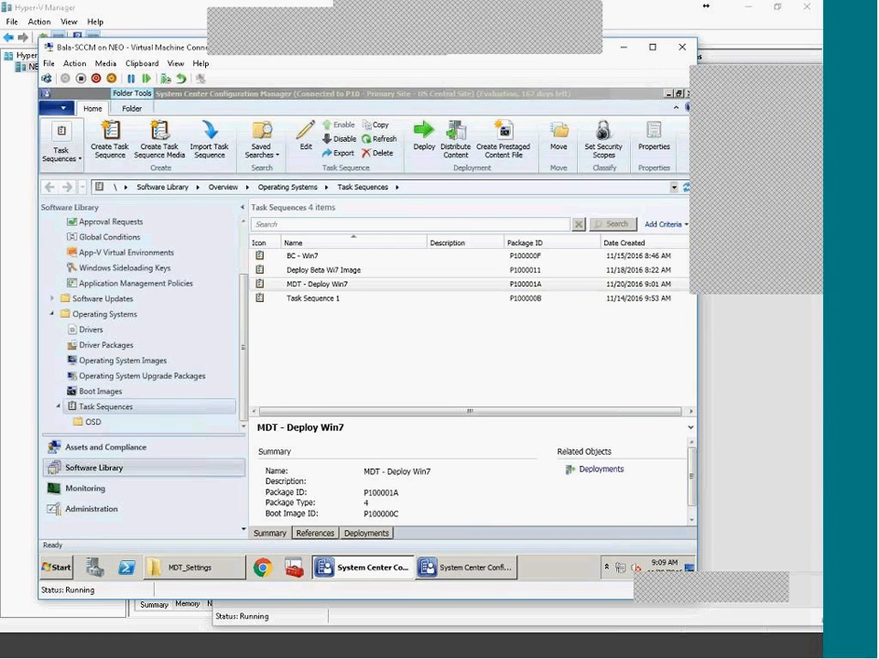
Open CustomSettings.ini from MDT_Settings in Notepad and highlight its [Default] rules.
click(182, 573)
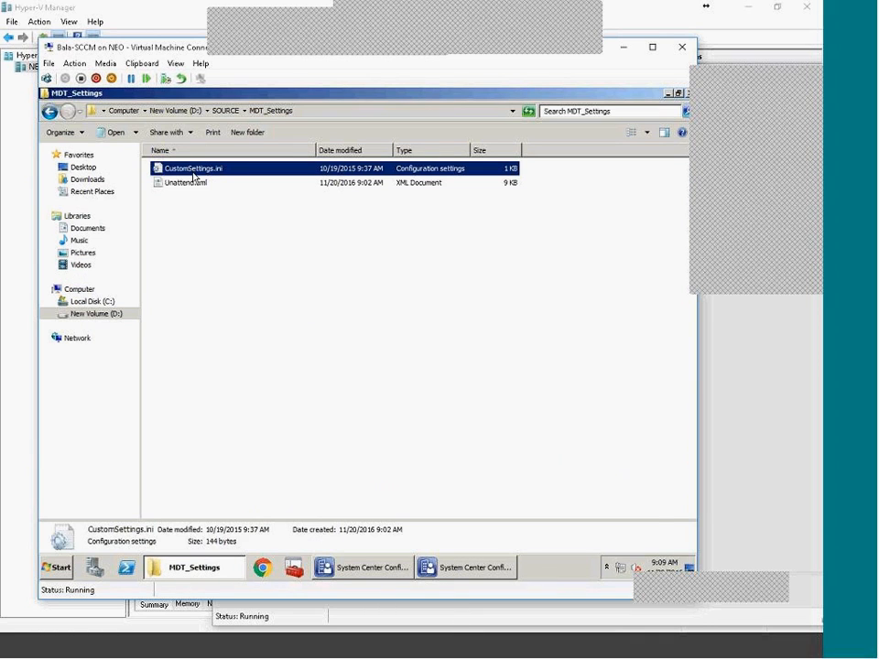
double_click(174, 169)
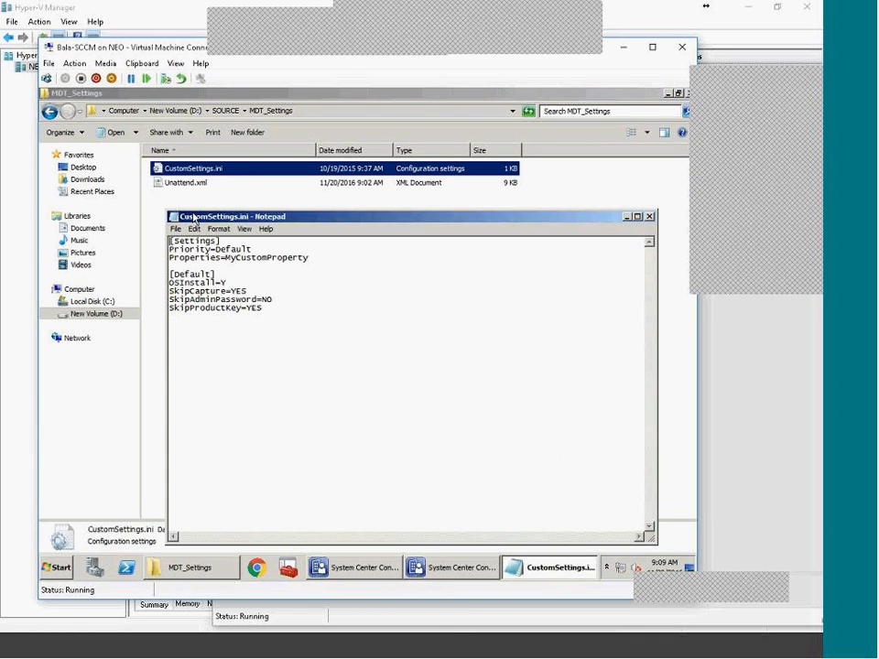
drag(293, 319, 169, 272)
click(286, 316)
key(ctrl+a)
click(286, 315)
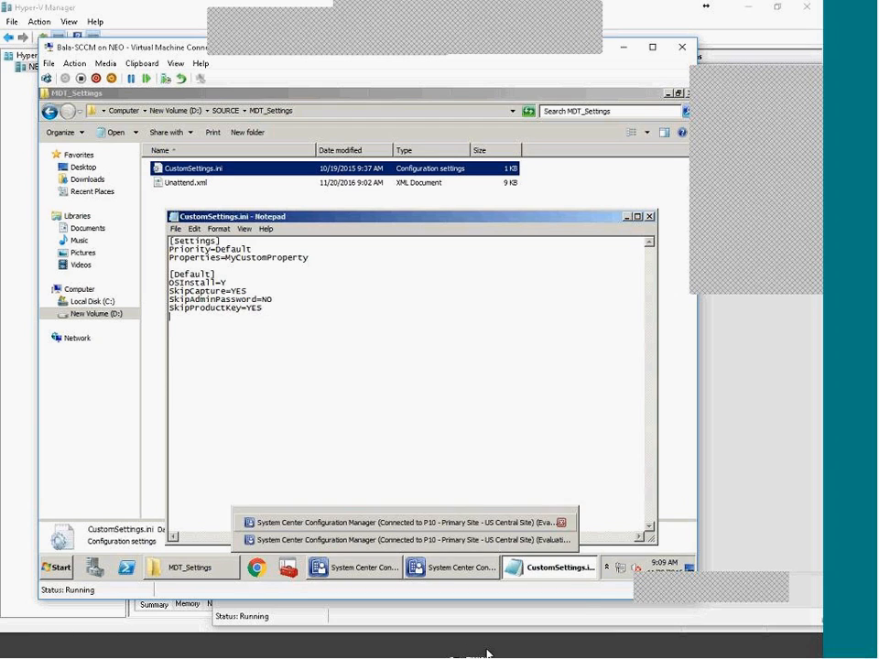
click(57, 568)
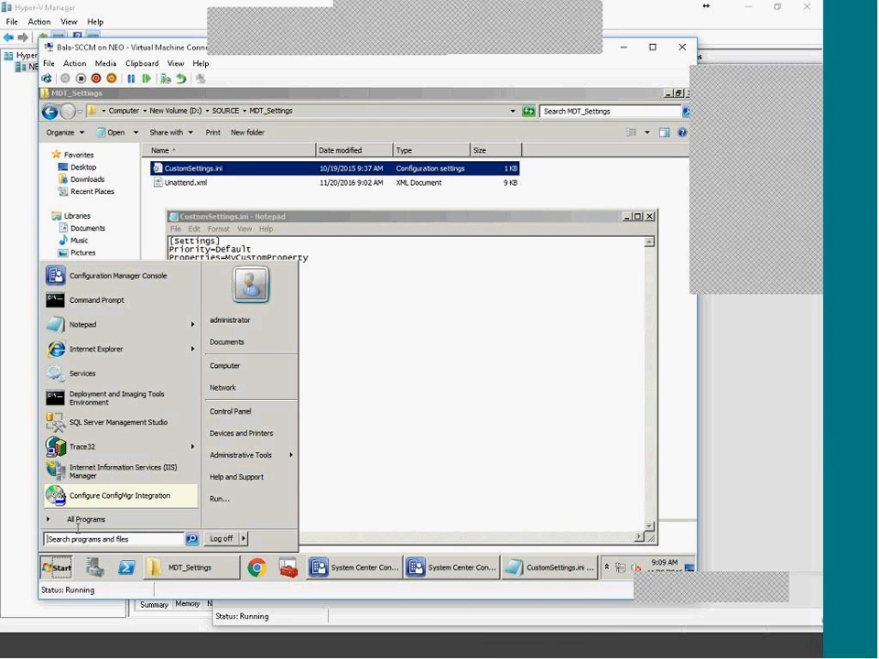
Launch Deployment Workbench from the Microsoft Deployment Toolkit program folder.
click(81, 520)
click(128, 384)
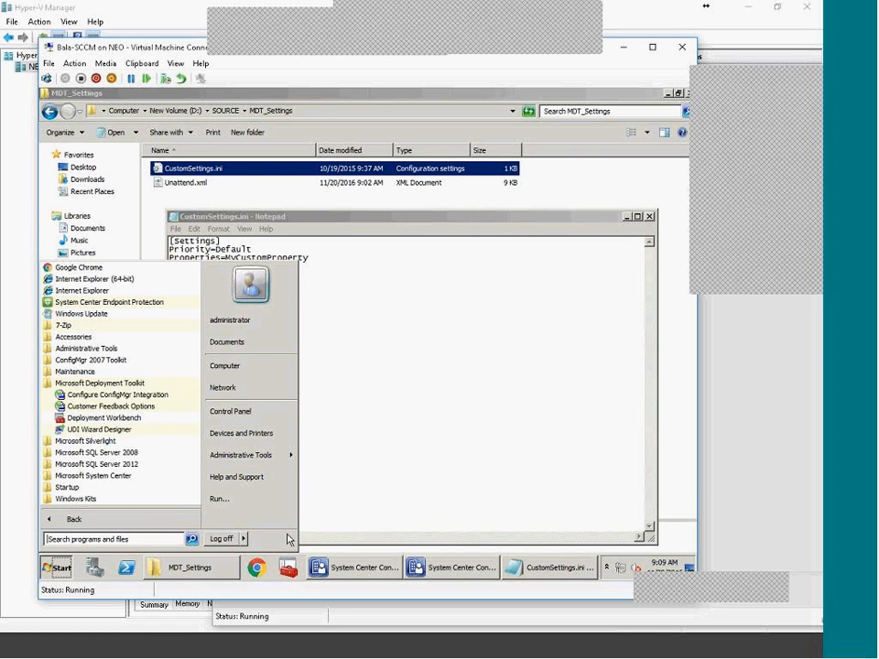
click(296, 571)
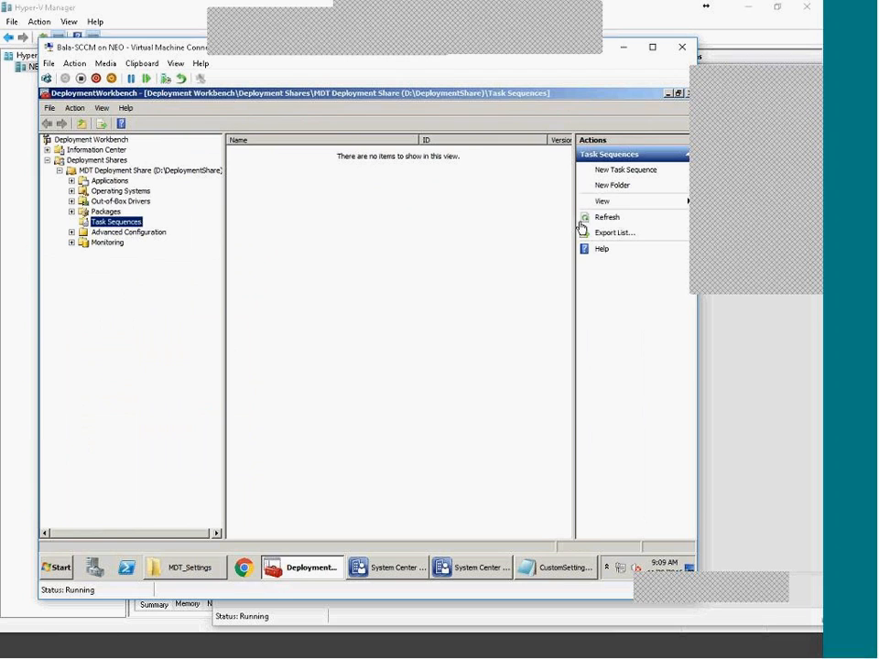
Look at the workbench's MMC 3.0 help, close it, and clear the workbench from view.
click(602, 248)
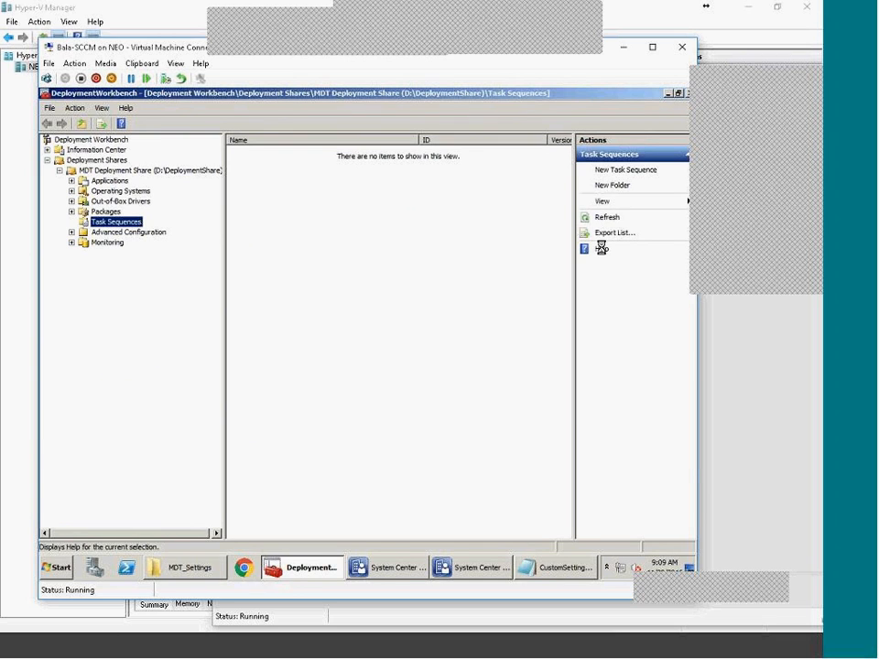
click(199, 158)
click(198, 157)
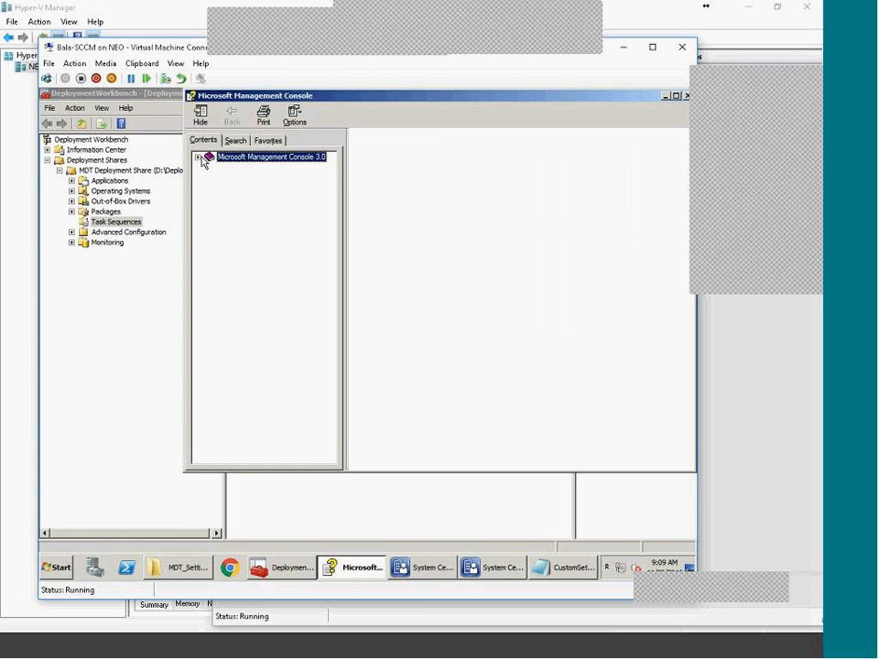
click(192, 96)
click(210, 176)
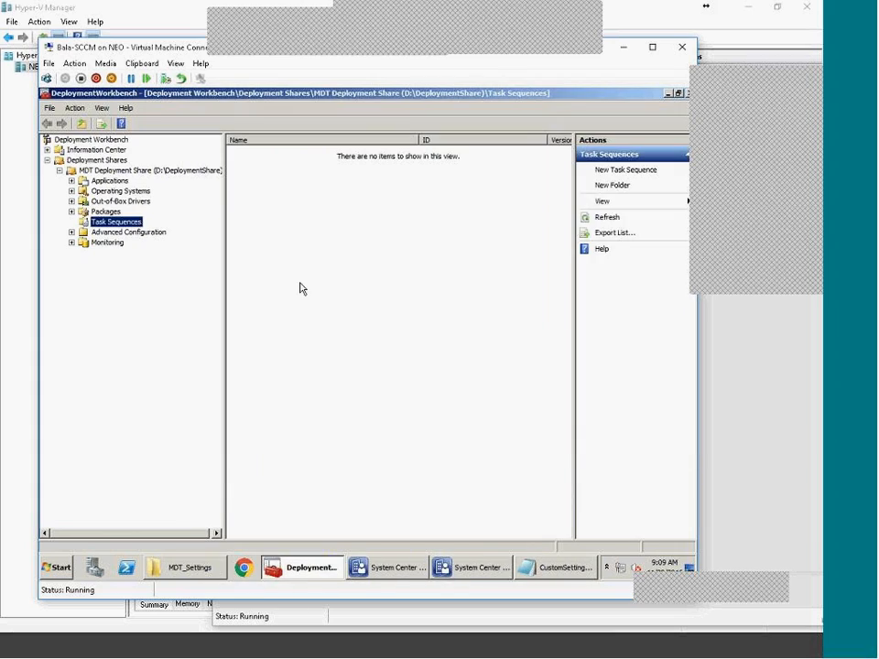
click(517, 652)
click(795, 14)
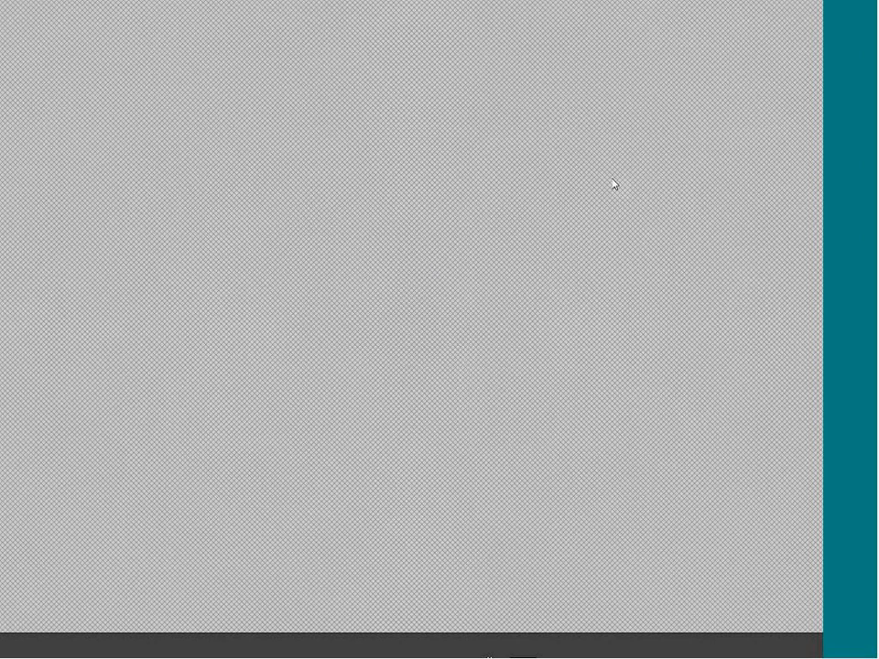
Check the MDT based Deploy VM's Win7 image progress, then minimize its window.
click(673, 652)
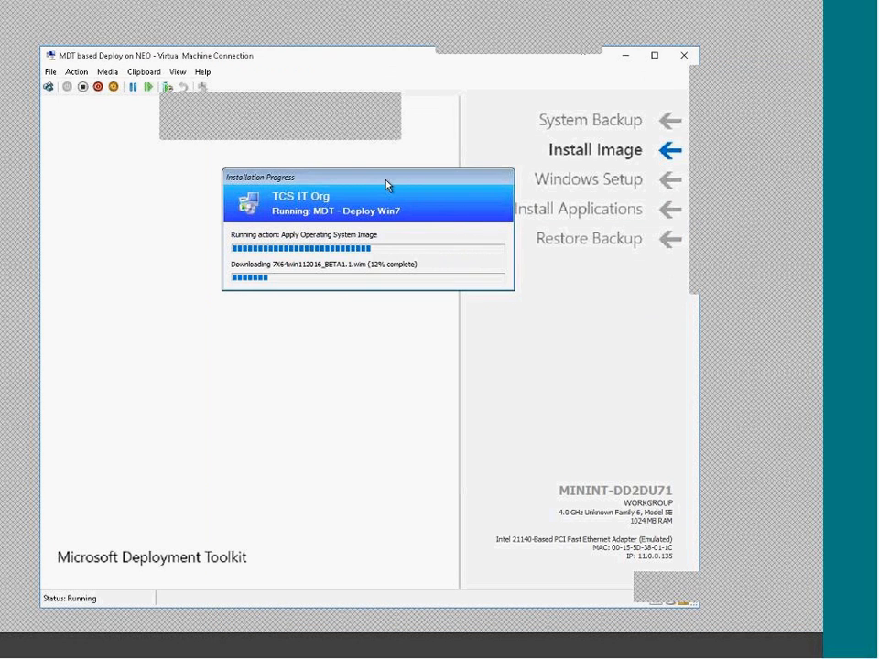
drag(385, 180, 303, 182)
click(769, 79)
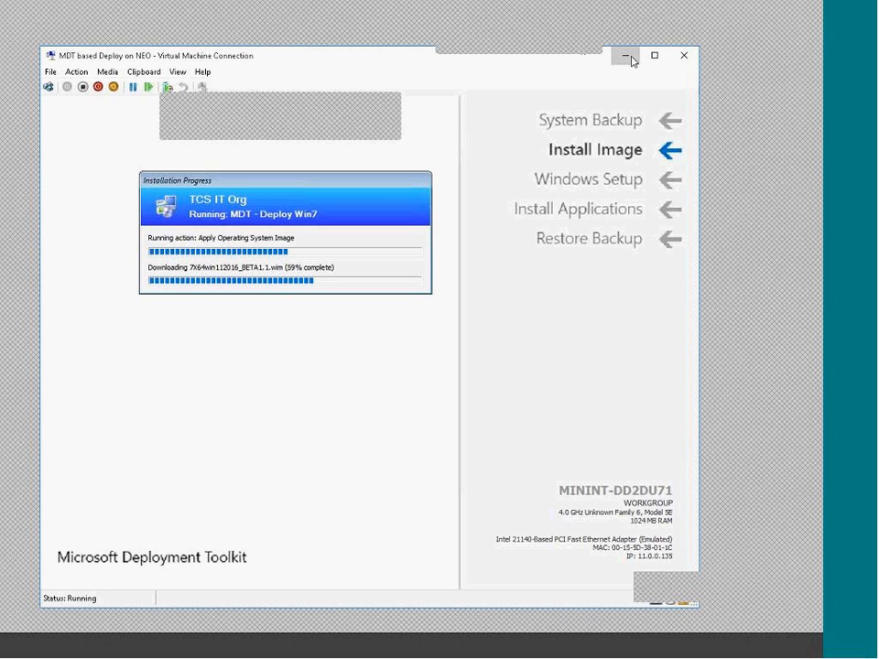
click(627, 57)
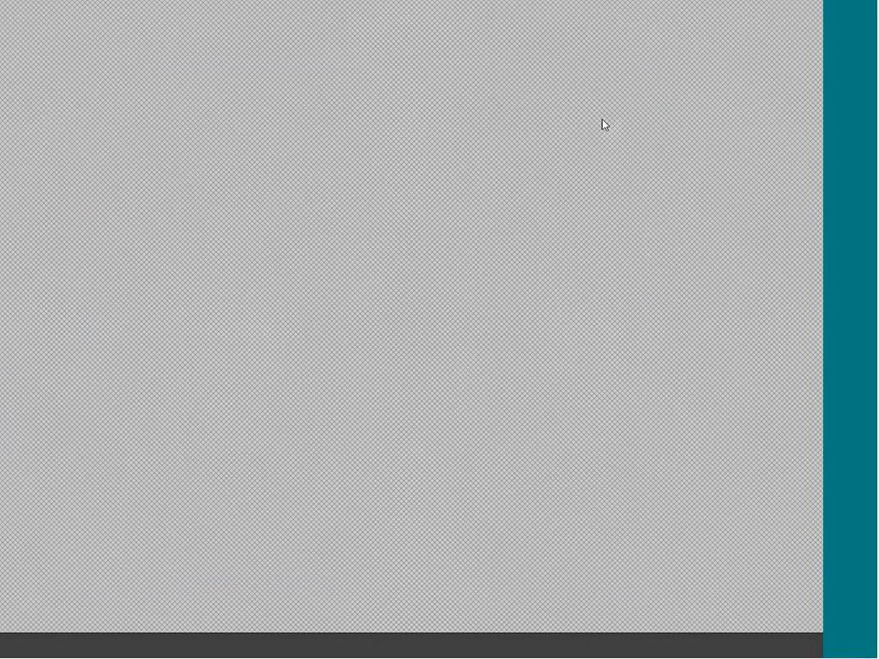
click(686, 9)
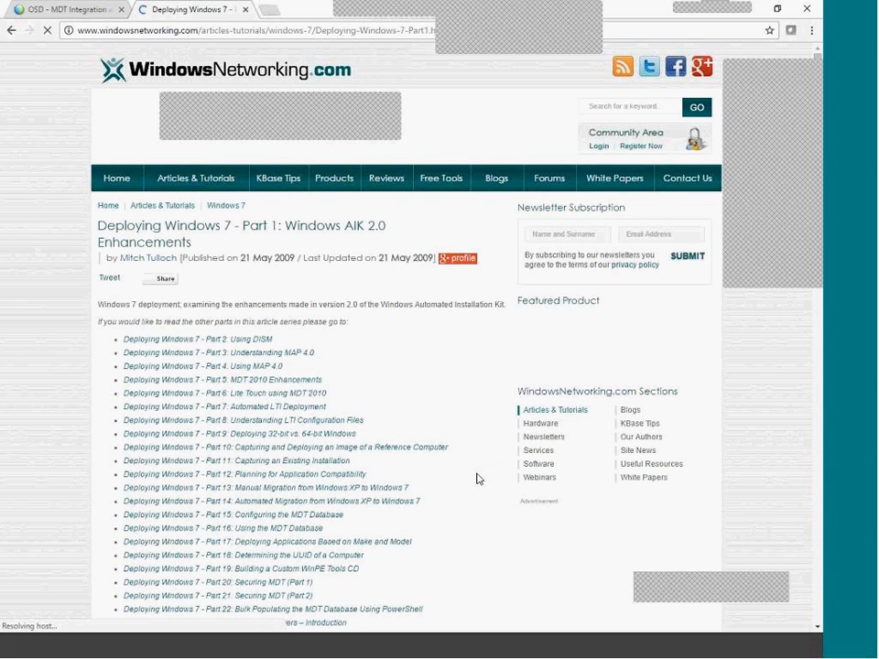
Scroll through the WindowsNetworking.com Deploying Windows 7 – Part 1 article.
scroll(485, 485, down, 5)
scroll(495, 496, up, 5)
scroll(486, 494, down, 15)
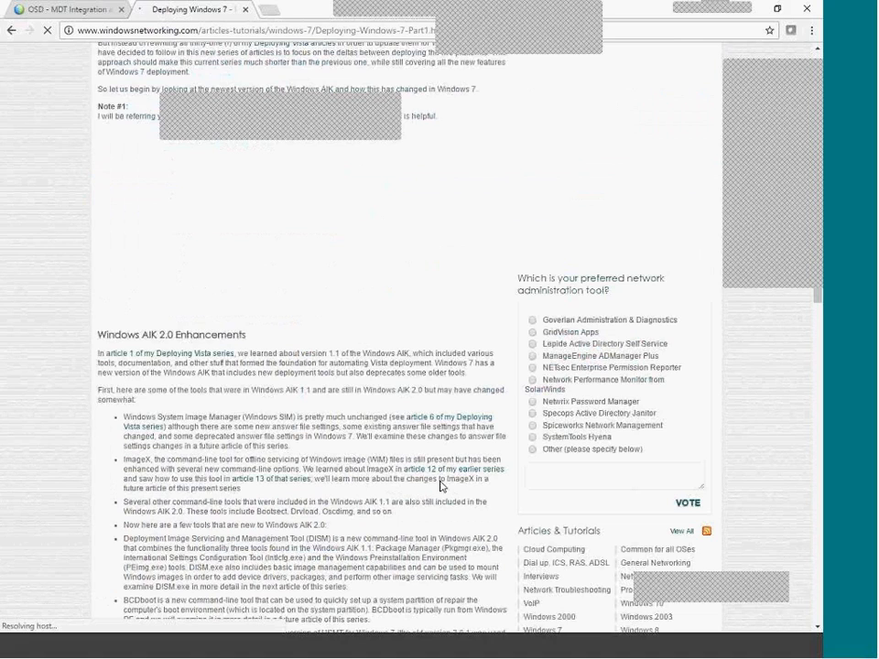
scroll(461, 478, down, 10)
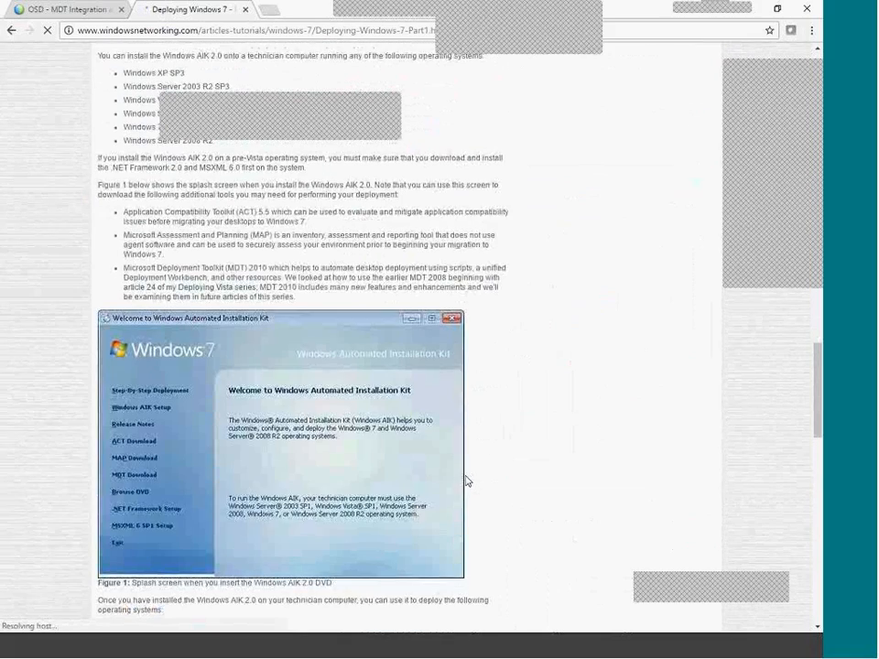
scroll(465, 481, up, 20)
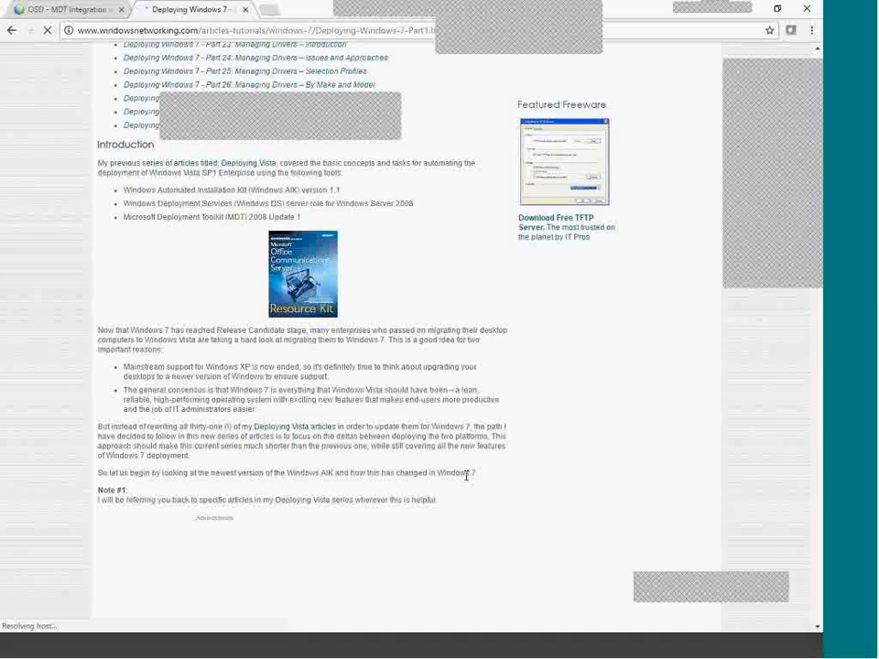
scroll(467, 475, up, 7)
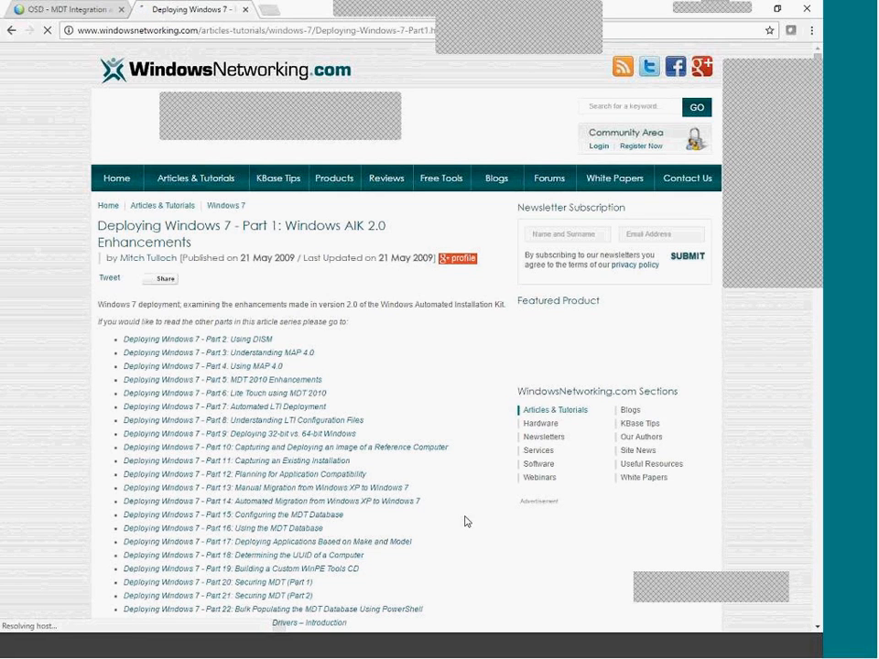
scroll(274, 391, down, 5)
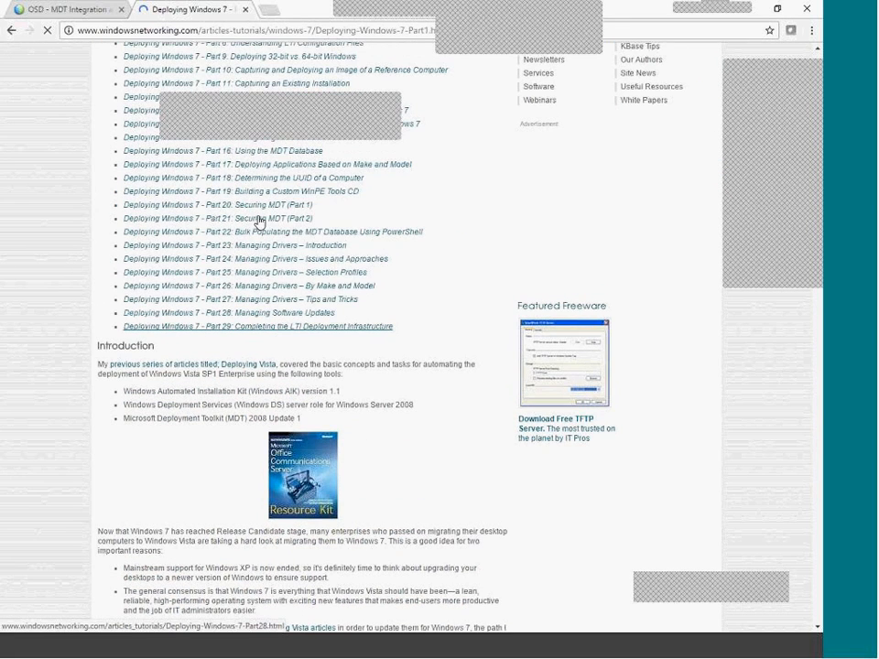
scroll(260, 222, up, 4)
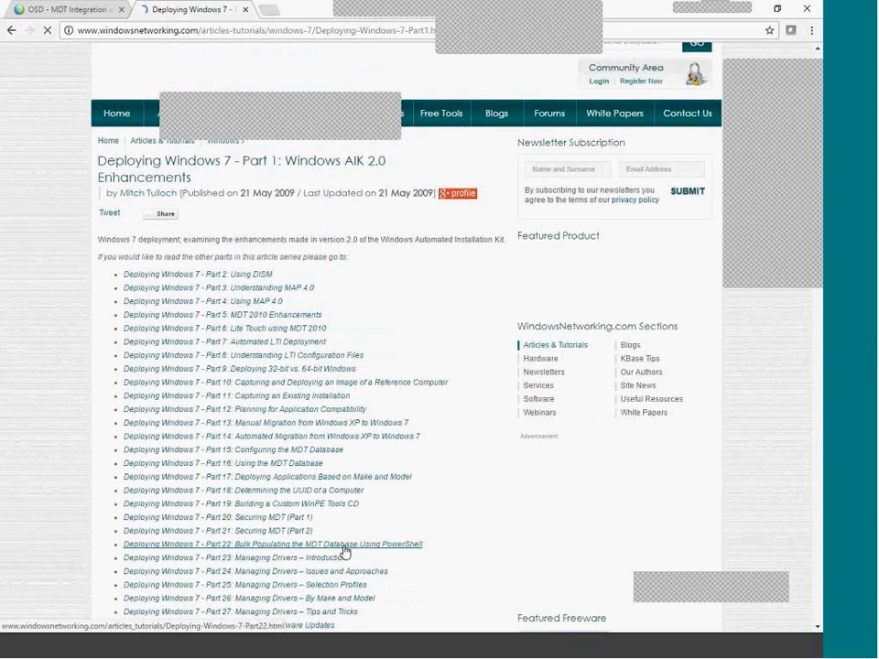
scroll(384, 556, down, 1)
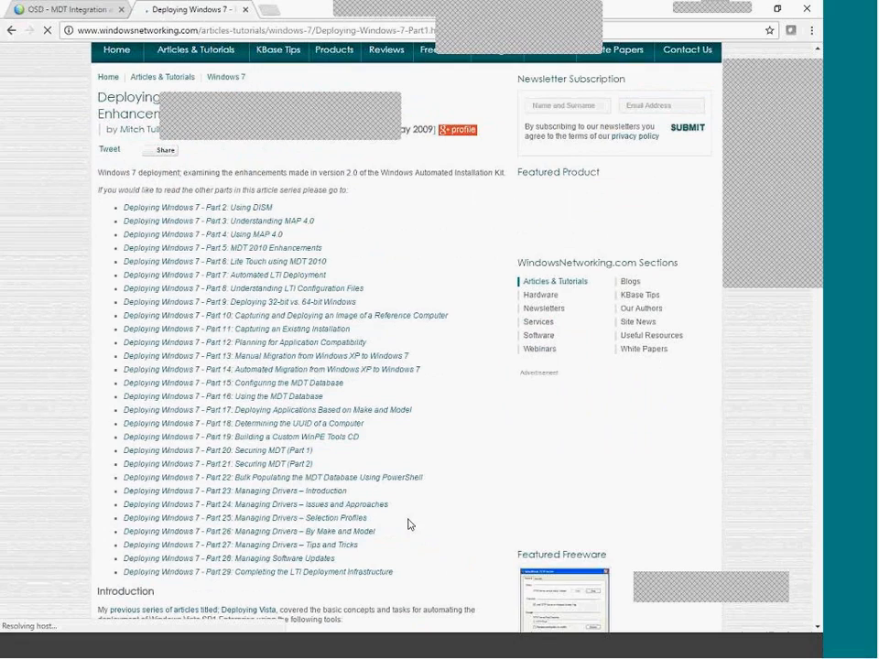
scroll(421, 536, down, 6)
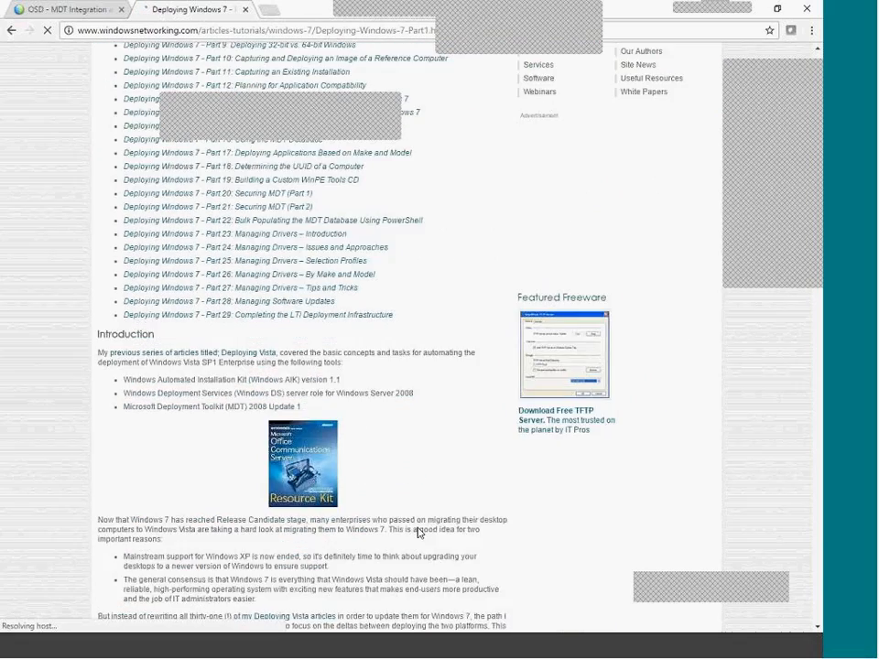
scroll(374, 298, up, 3)
scroll(374, 298, up, 5)
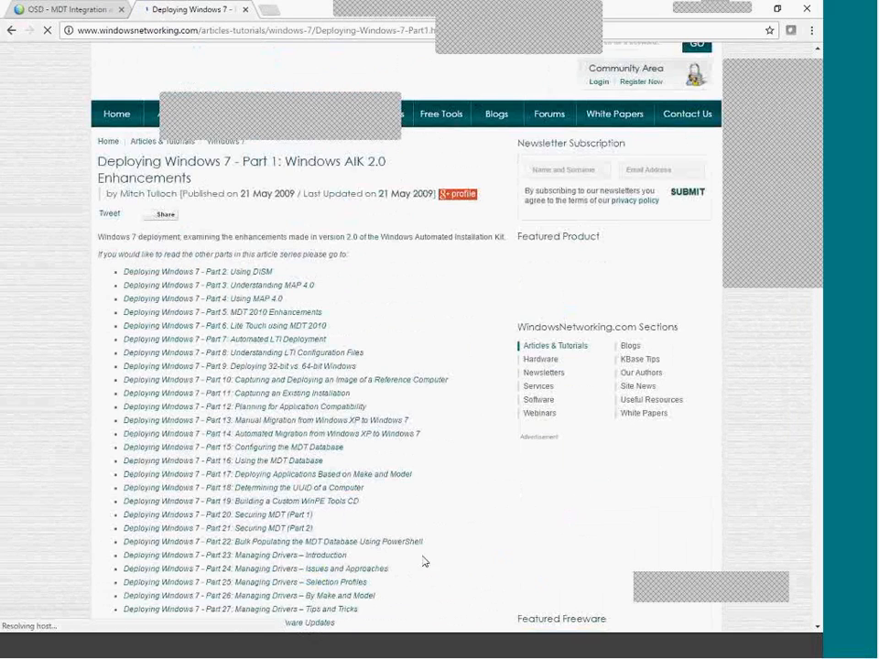
Highlight 'Windows AIK 2.0' in the title and the 2009 byline, then scroll to the enhancements.
drag(285, 161, 386, 158)
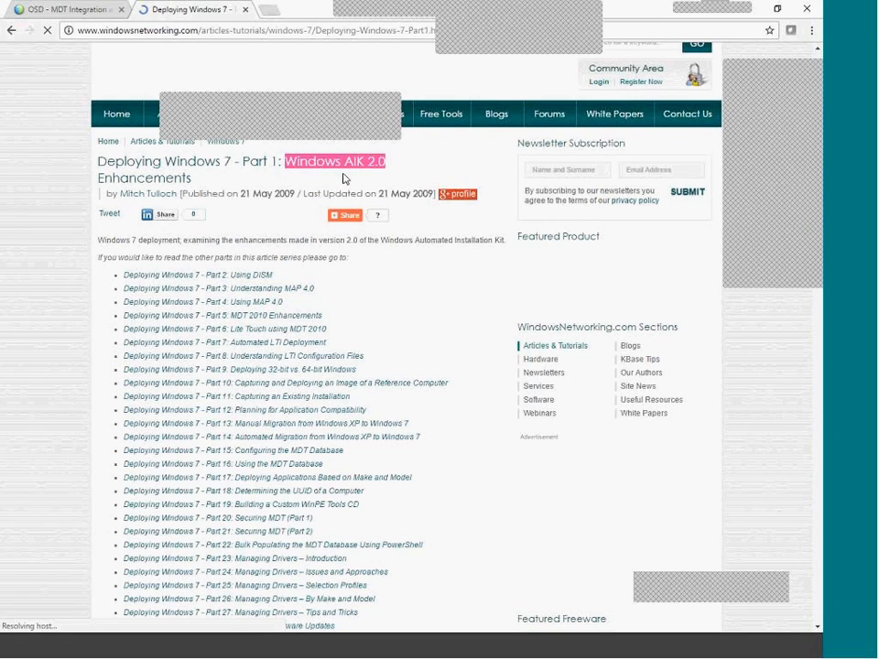
drag(408, 195, 434, 193)
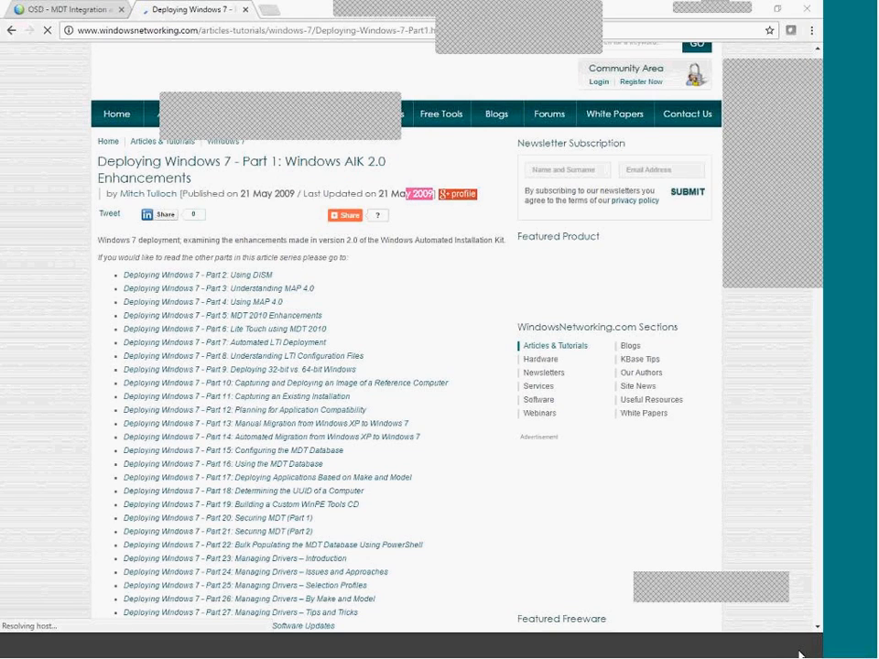
mouse_move(332, 215)
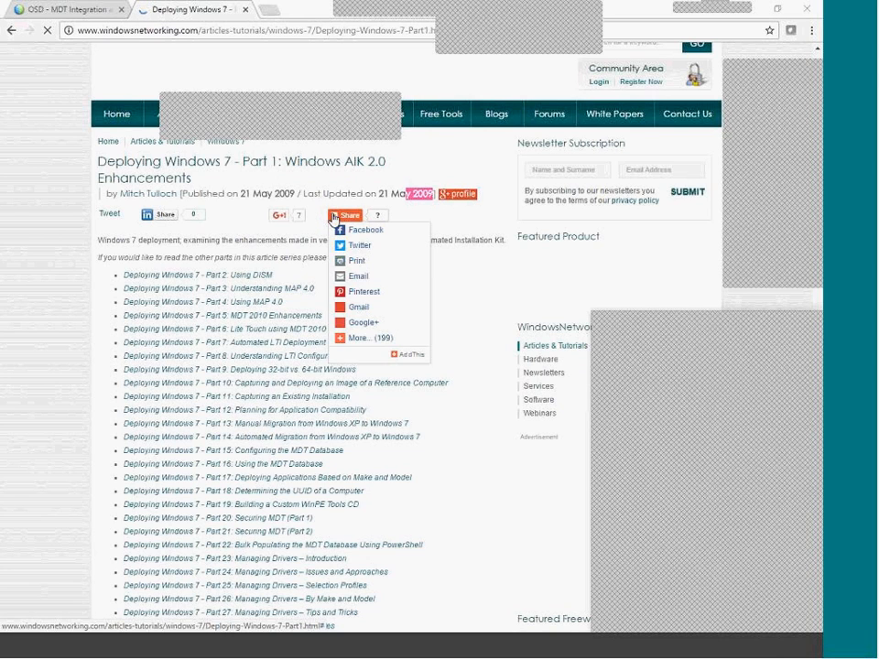
double_click(411, 194)
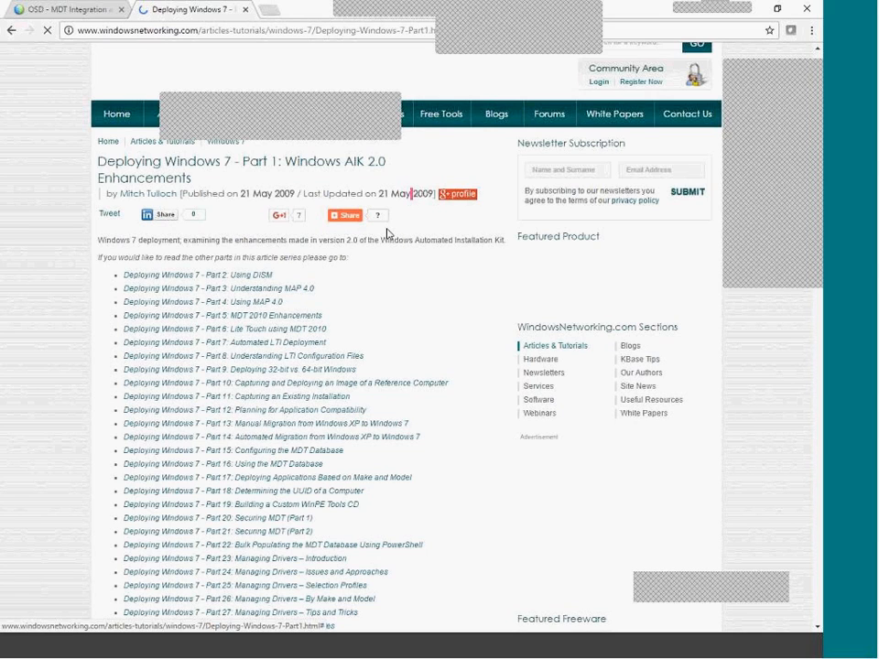
triple_click(411, 195)
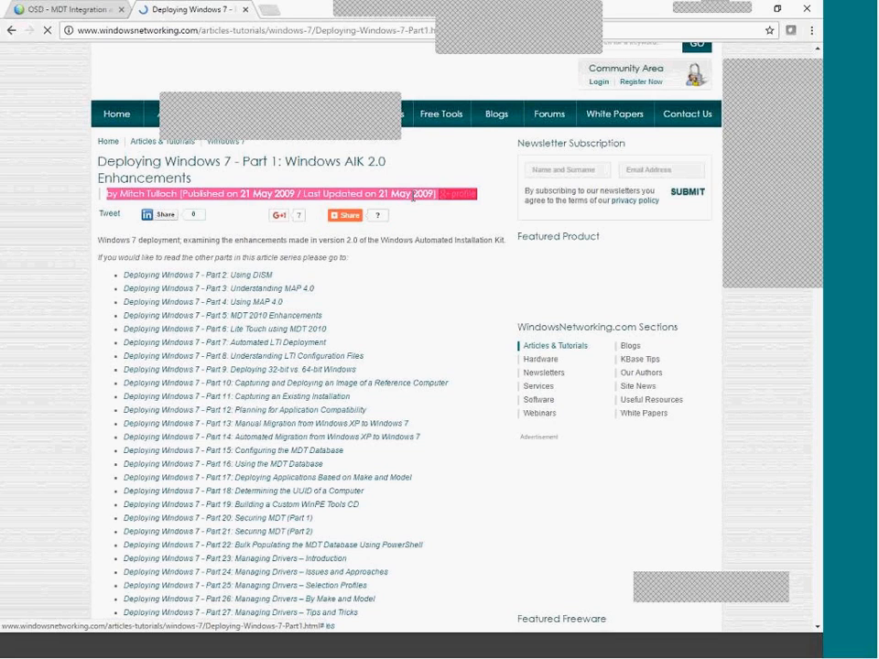
click(412, 194)
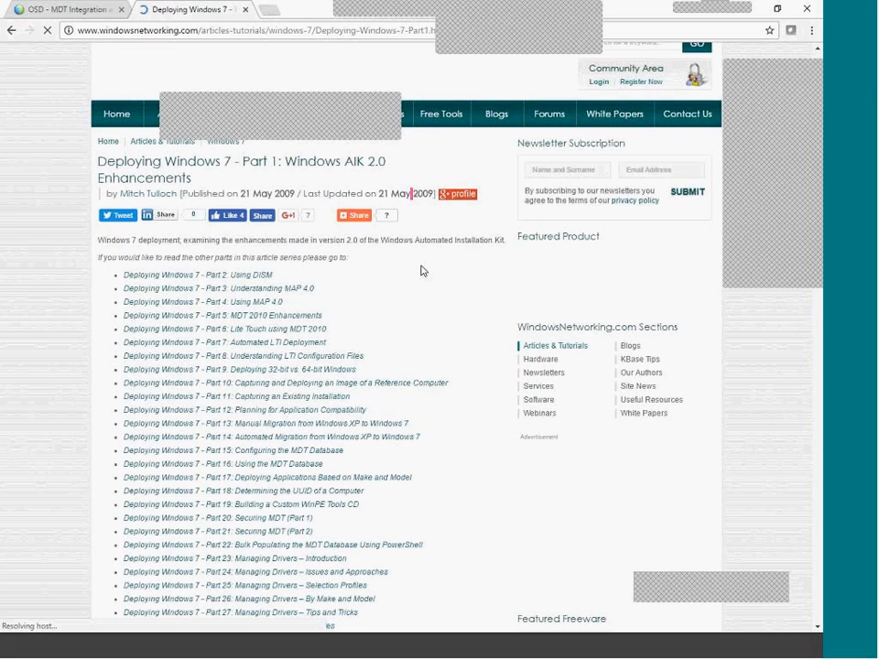
scroll(385, 300, down, 4)
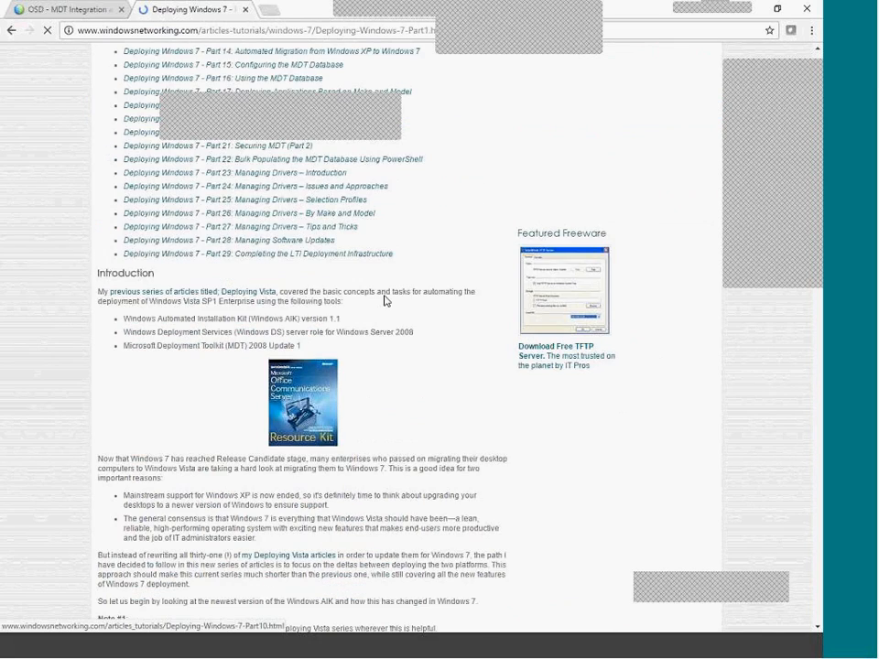
scroll(452, 396, down, 8)
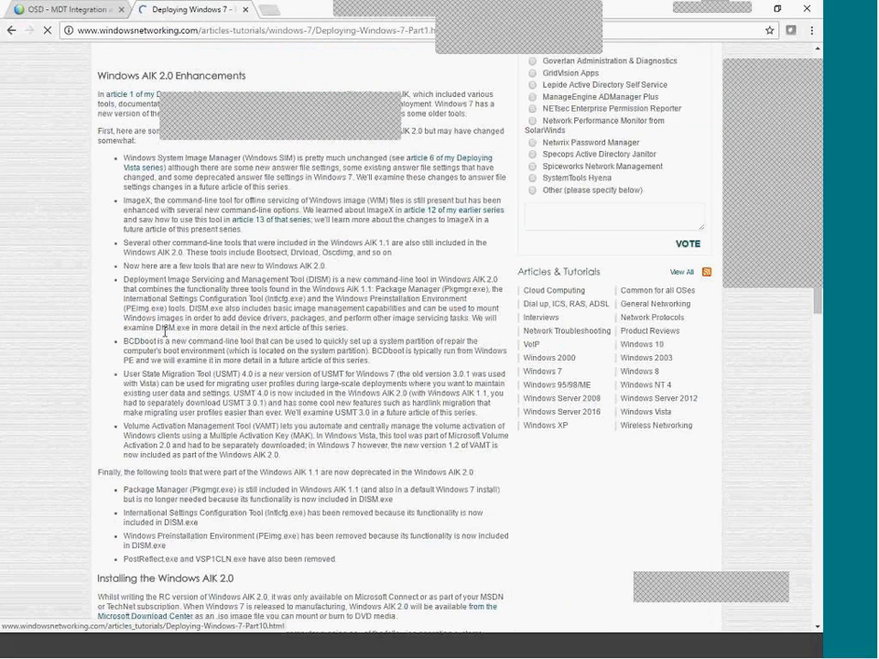
Highlight DISM.exe and the Volume Activation Management Tool in the new AIK tools list.
drag(155, 327, 190, 327)
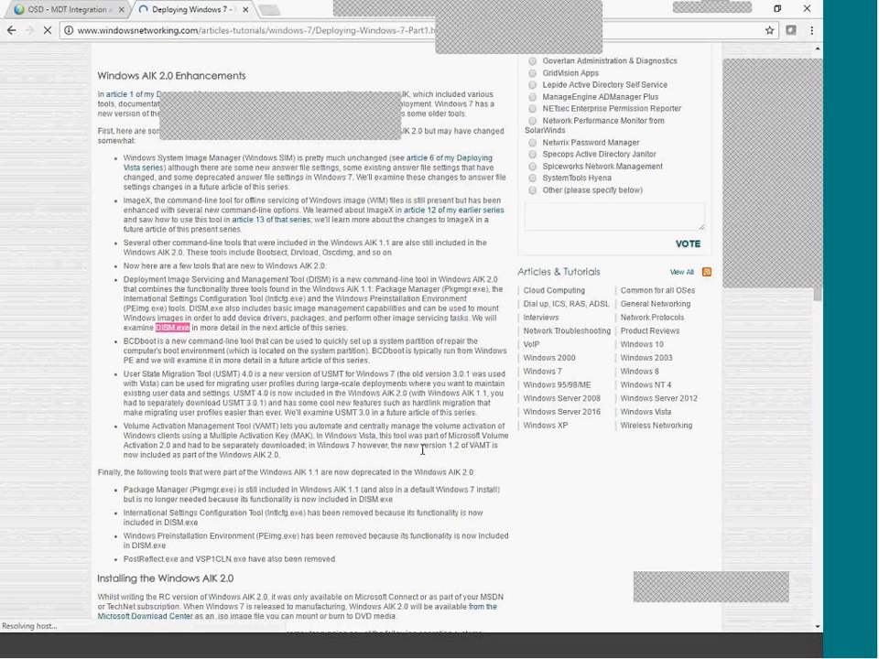
drag(124, 427, 157, 459)
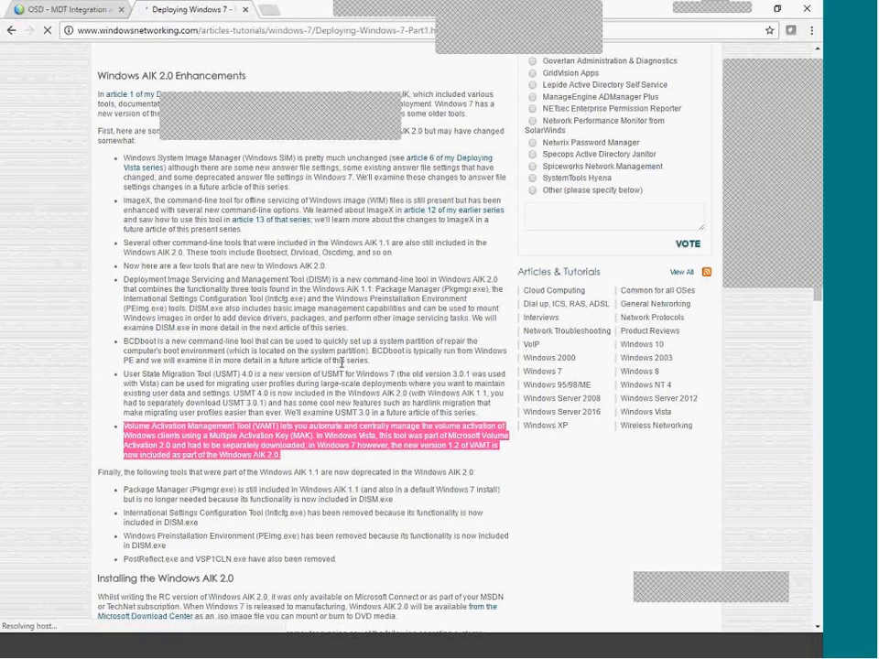
drag(123, 427, 277, 427)
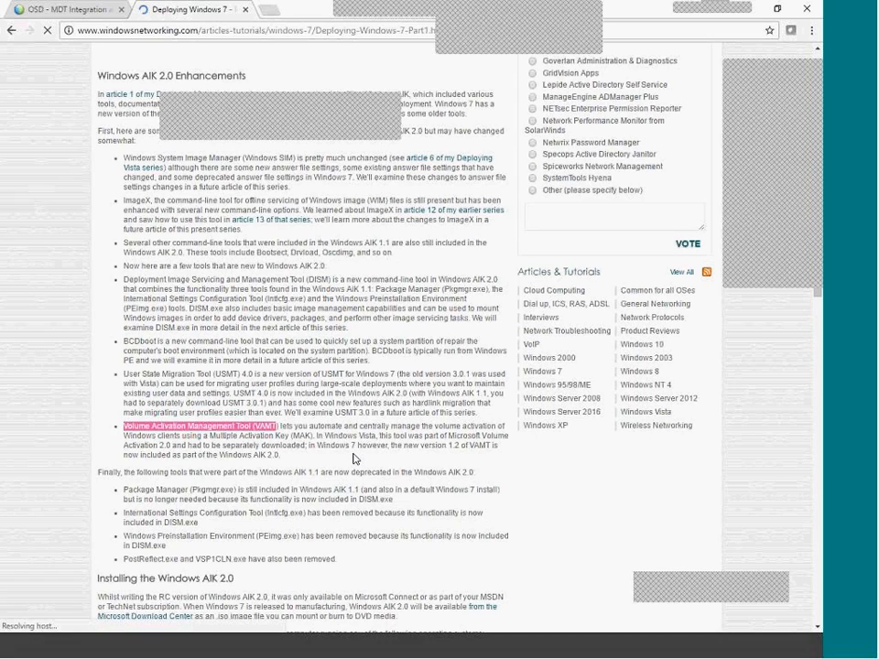
scroll(357, 446, down, 2)
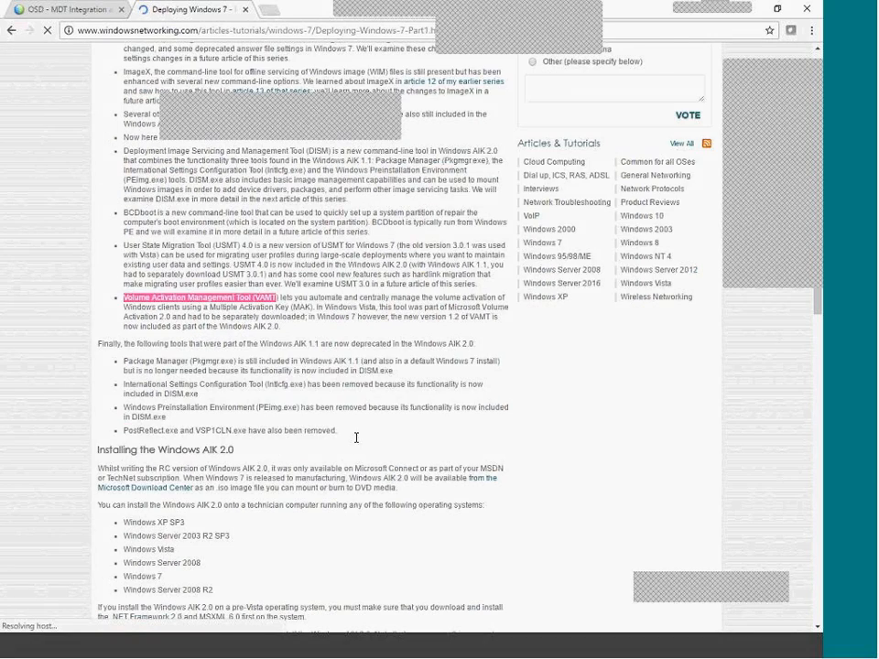
scroll(356, 437, up, 1)
scroll(156, 410, up, 2)
drag(124, 406, 157, 406)
drag(190, 373, 225, 374)
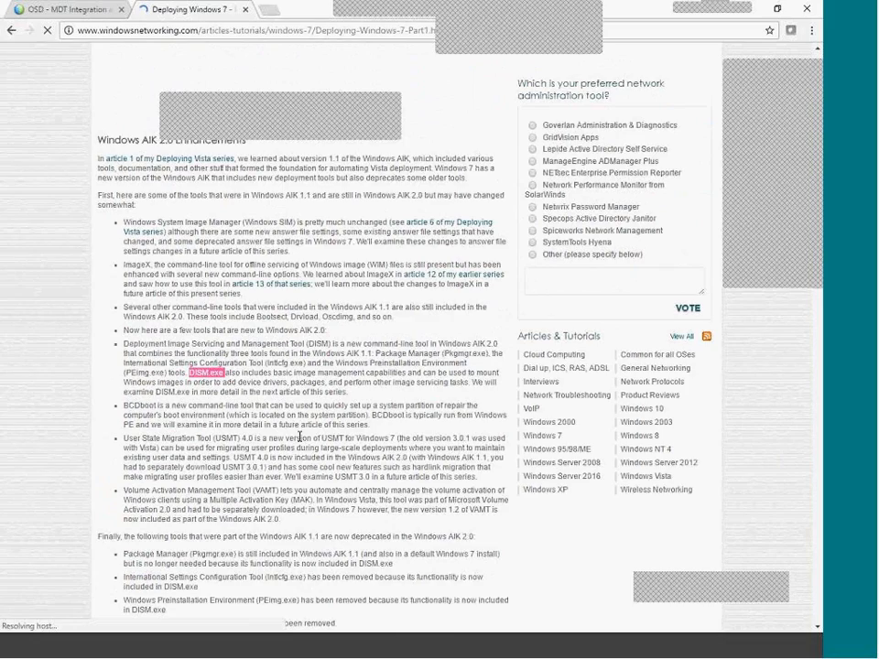
Go to the series list and follow the 'Part 2: Using DISM' link.
scroll(314, 470, down, 4)
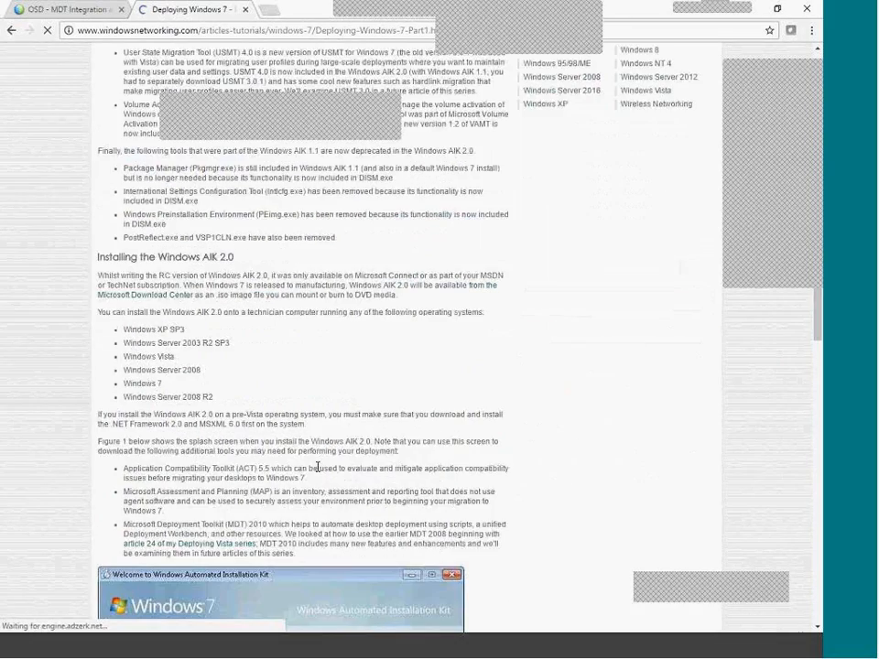
scroll(318, 469, down, 11)
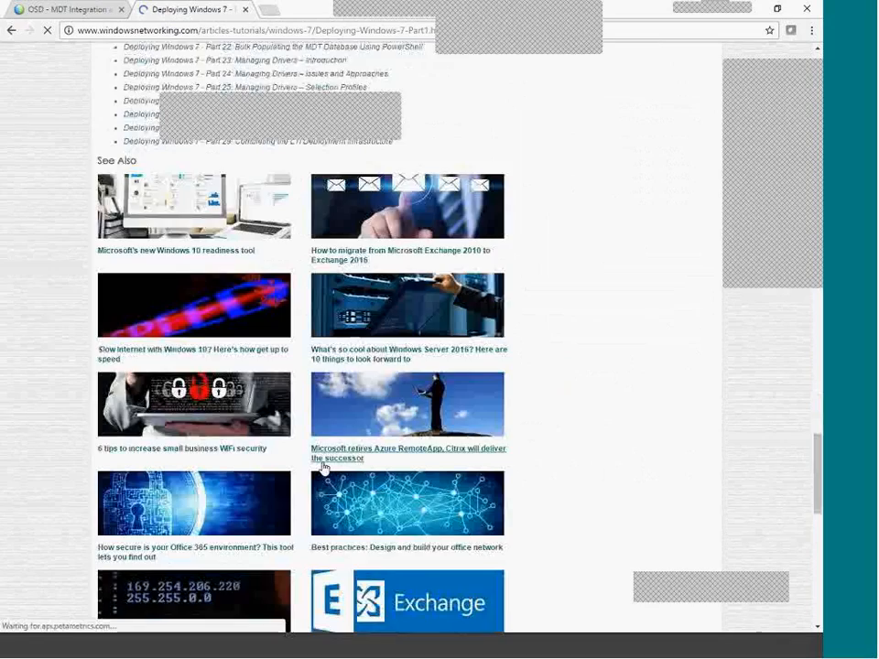
scroll(324, 470, up, 5)
click(260, 299)
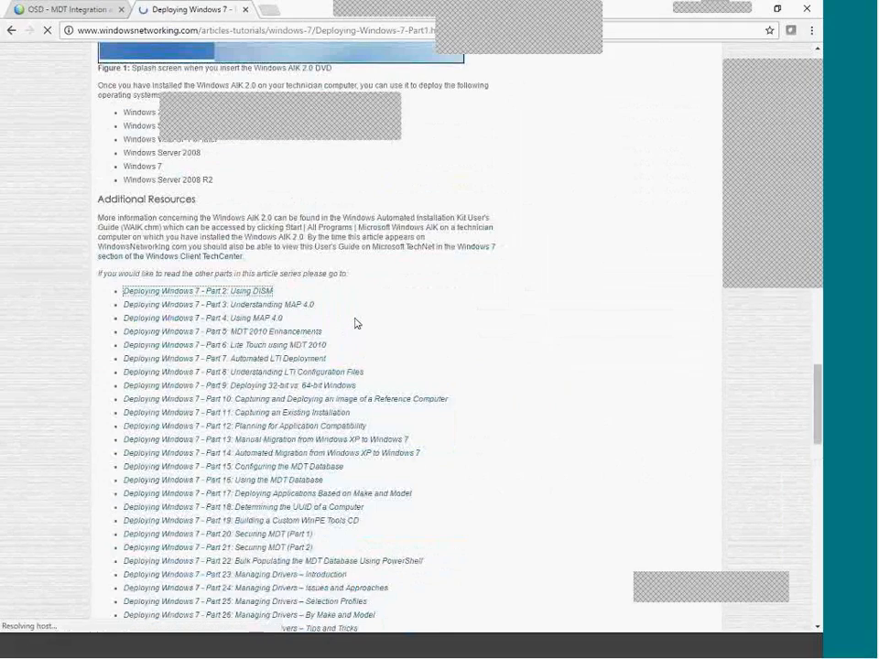
scroll(419, 335, up, 2)
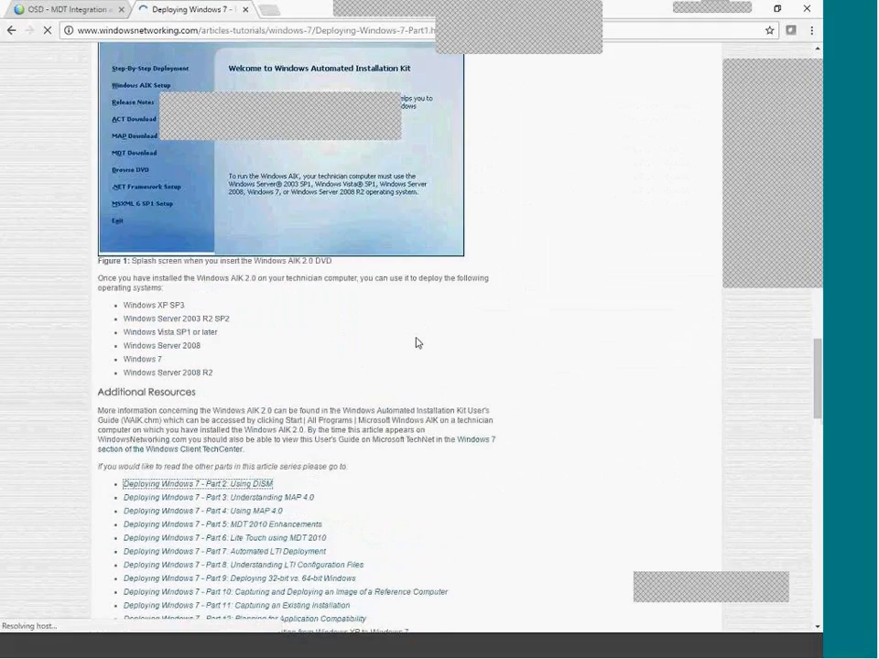
scroll(415, 342, up, 9)
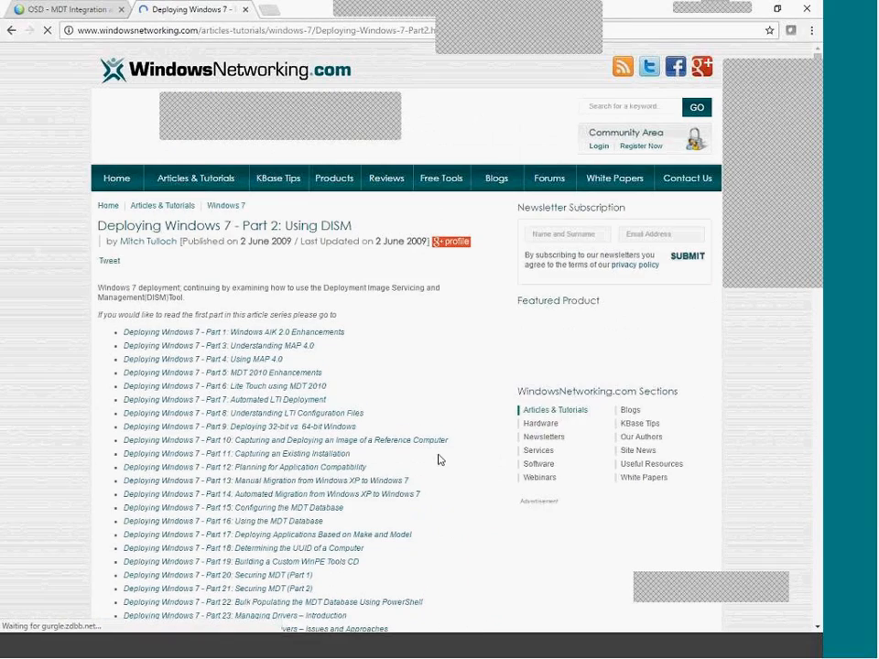
Scroll the Part 2 article and highlight the C:\Images path in the dir command.
scroll(438, 460, down, 6)
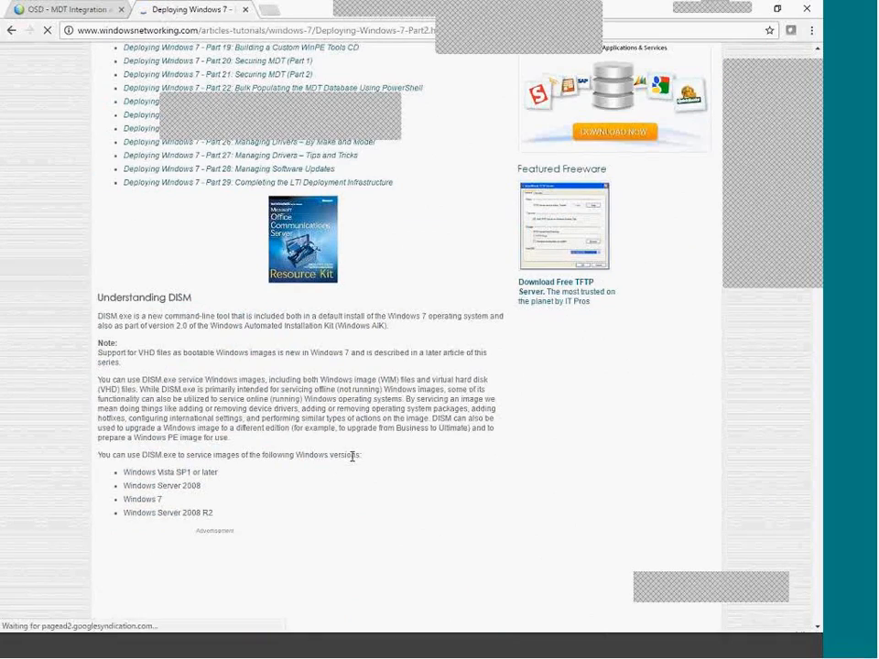
scroll(378, 446, down, 8)
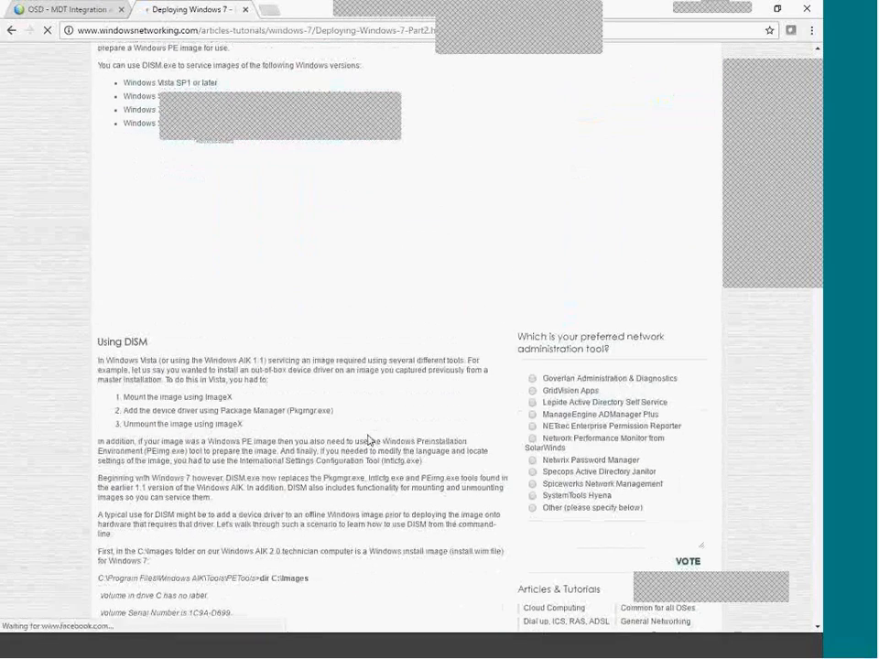
scroll(411, 474, down, 1)
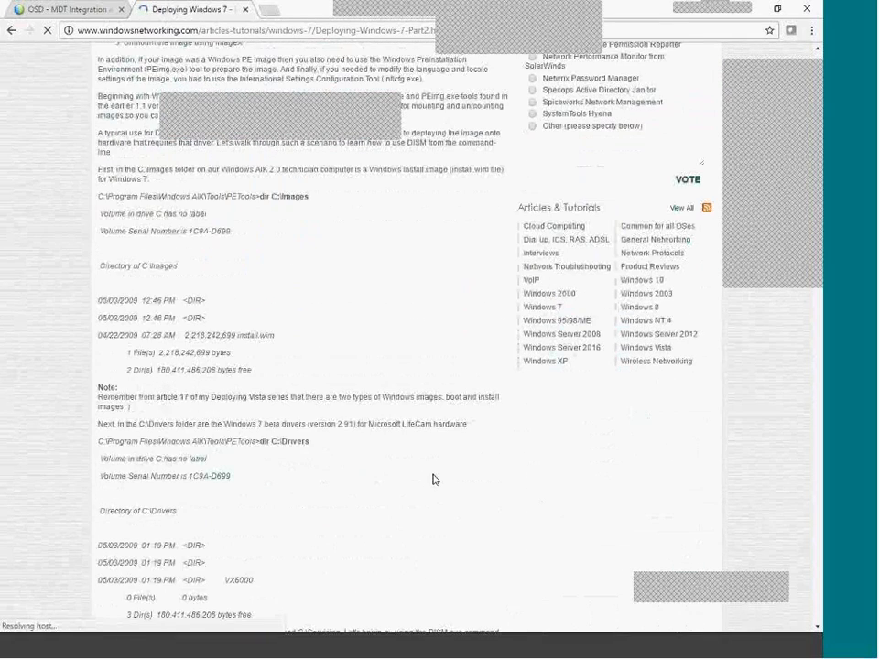
mouse_move(271, 197)
mouse_down()
mouse_move(313, 199)
mouse_move(274, 216)
mouse_up()
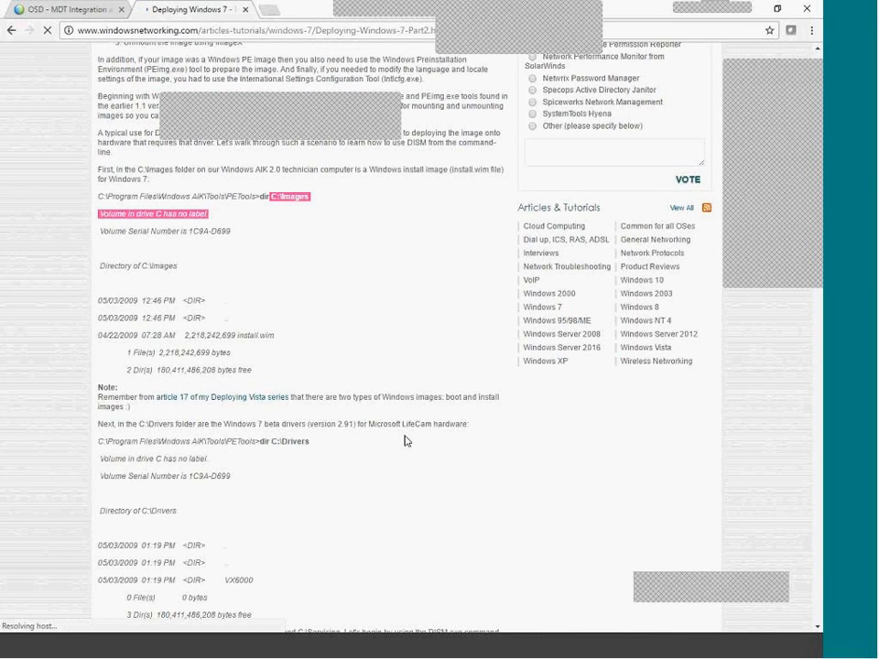
Highlight the /Set-InputLocale and /Set-TimeZone commands, then reach the Additional Resources series list.
scroll(406, 441, down, 15)
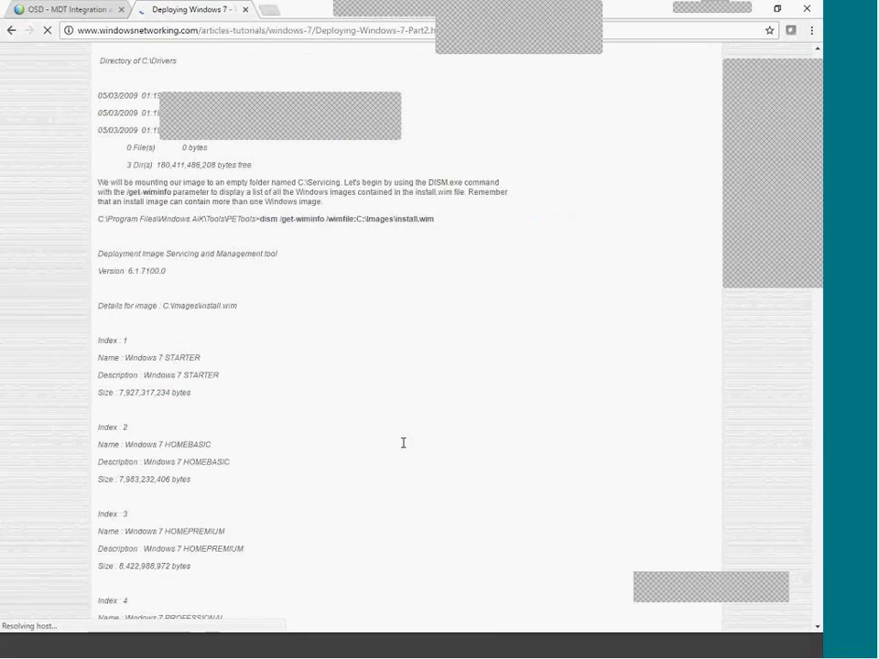
scroll(398, 441, down, 10)
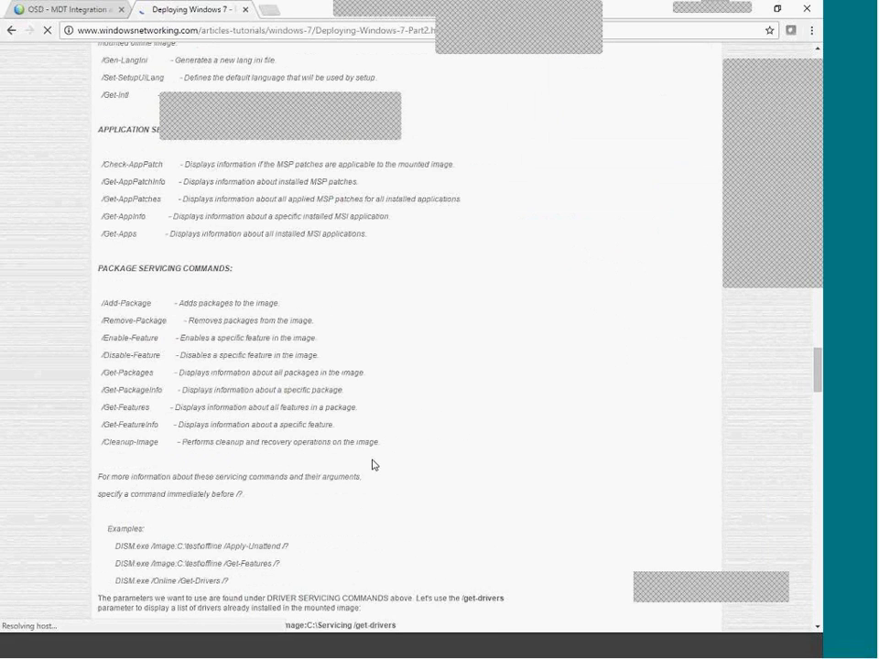
scroll(123, 363, up, 5)
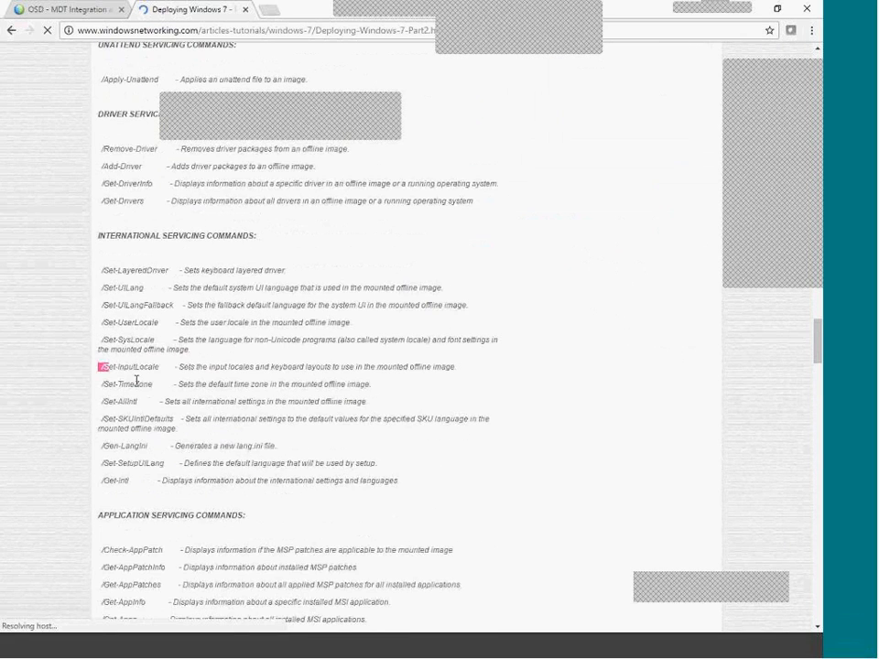
drag(134, 364, 104, 352)
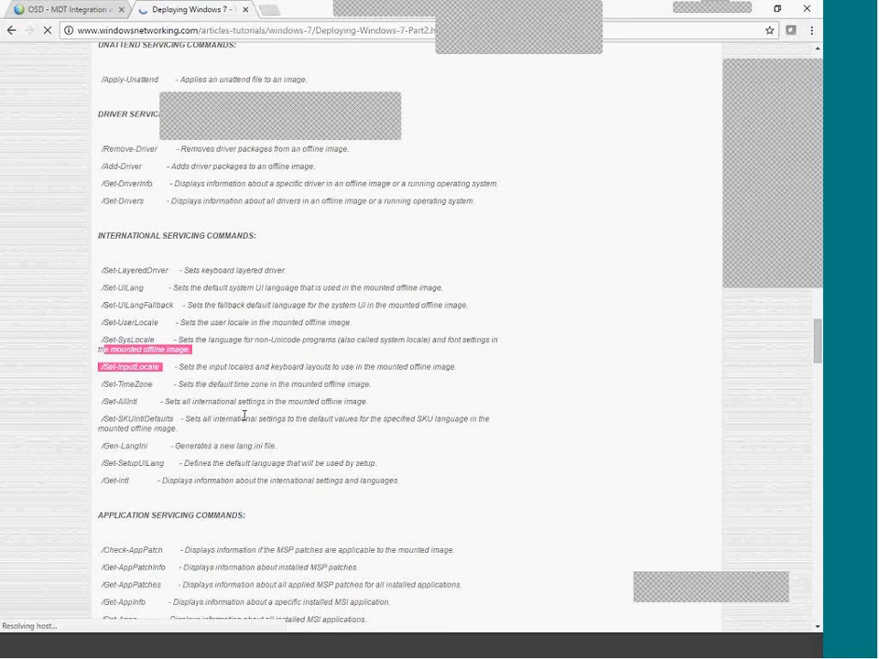
drag(164, 384, 107, 384)
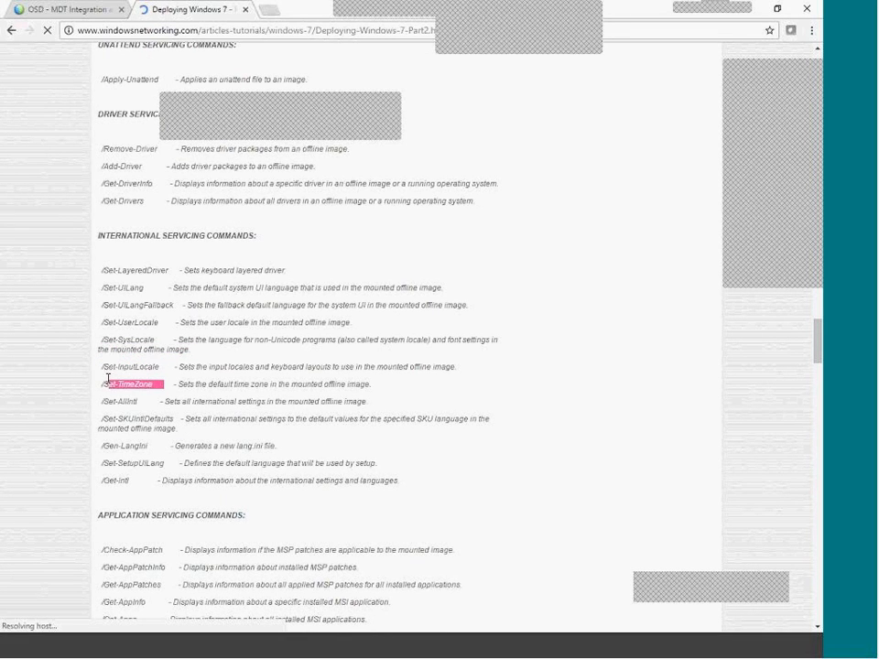
scroll(289, 465, down, 15)
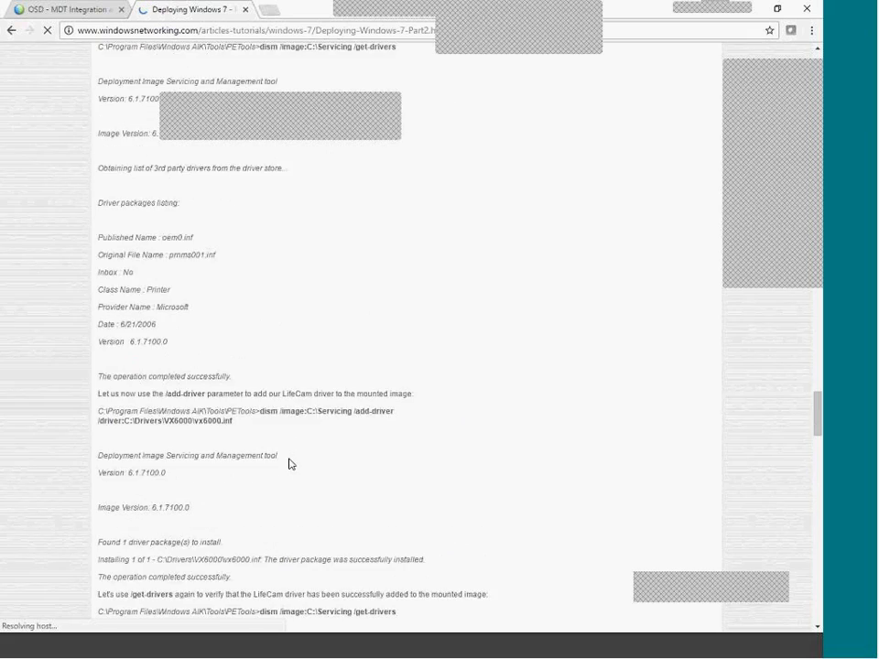
scroll(351, 485, down, 15)
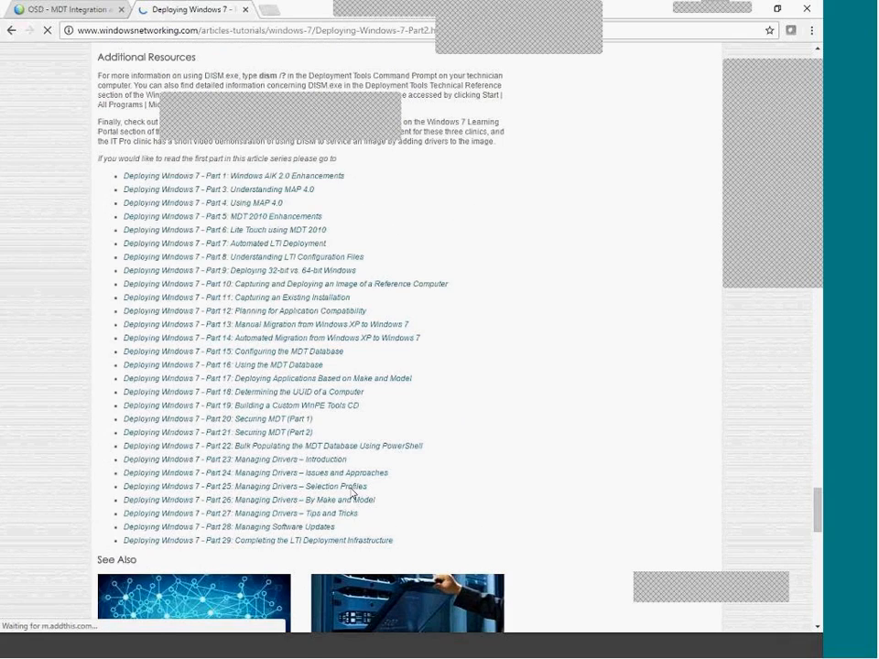
scroll(352, 495, down, 1)
scroll(345, 181, up, 2)
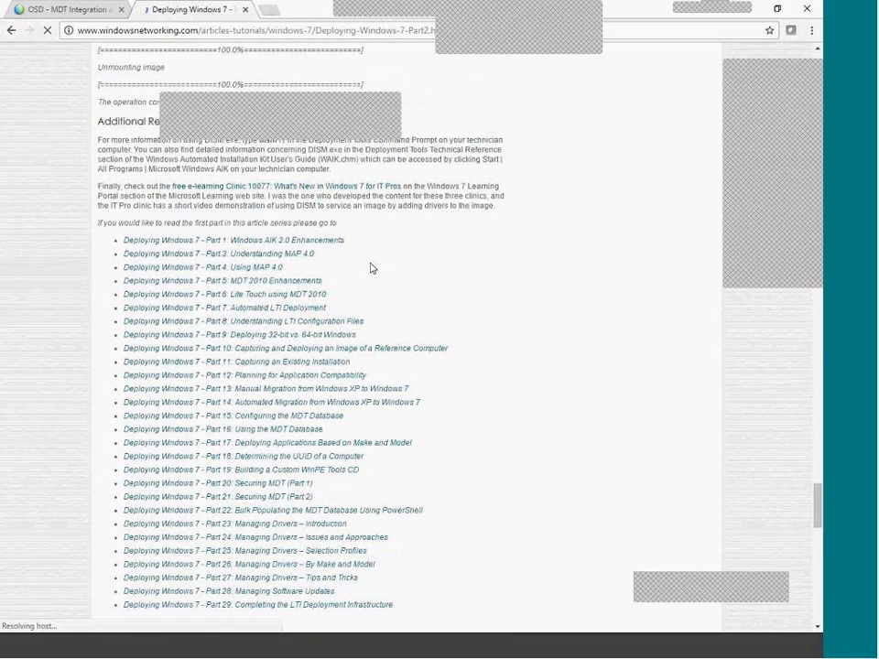
Read Part 3: Understanding MAP 4.0 down to its Conclusion, then open Part 5: MDT 2010 Enhancements.
click(301, 264)
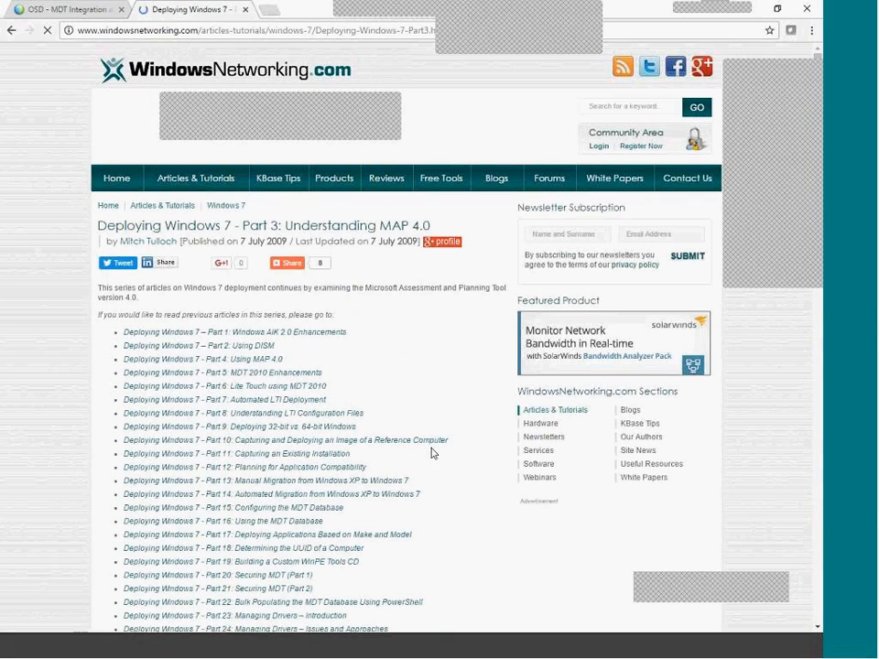
scroll(426, 492, down, 10)
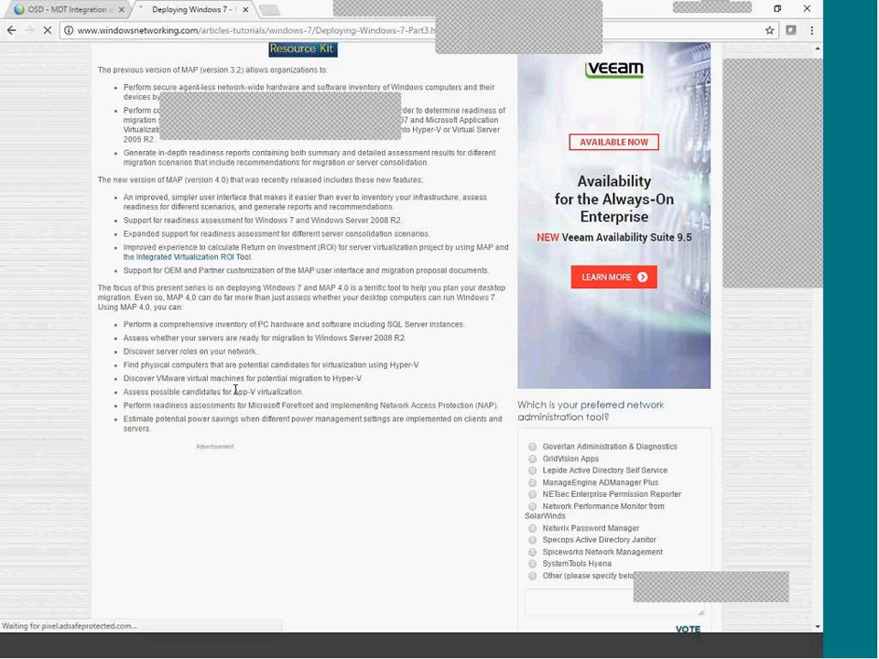
scroll(419, 494, down, 8)
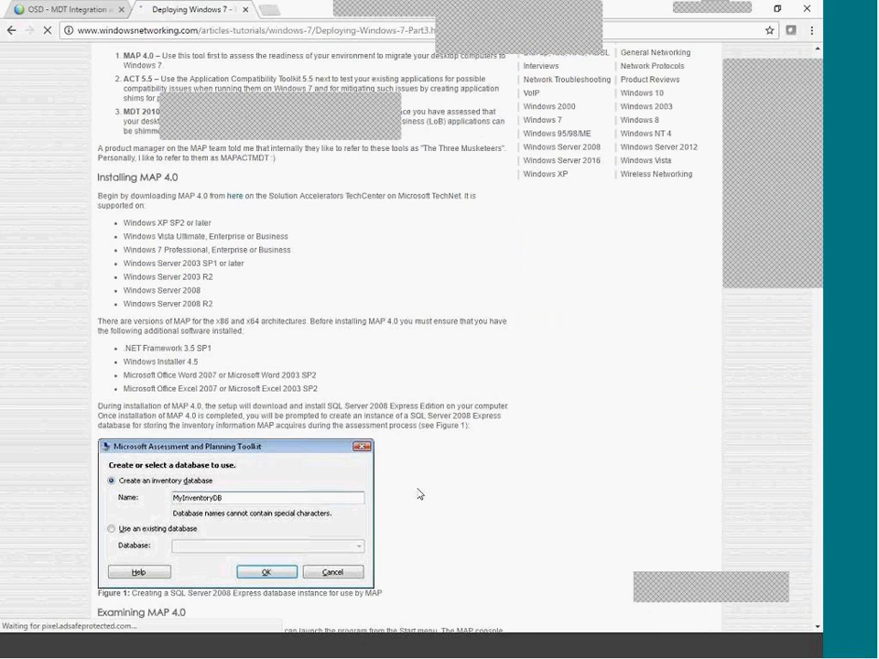
scroll(419, 495, down, 10)
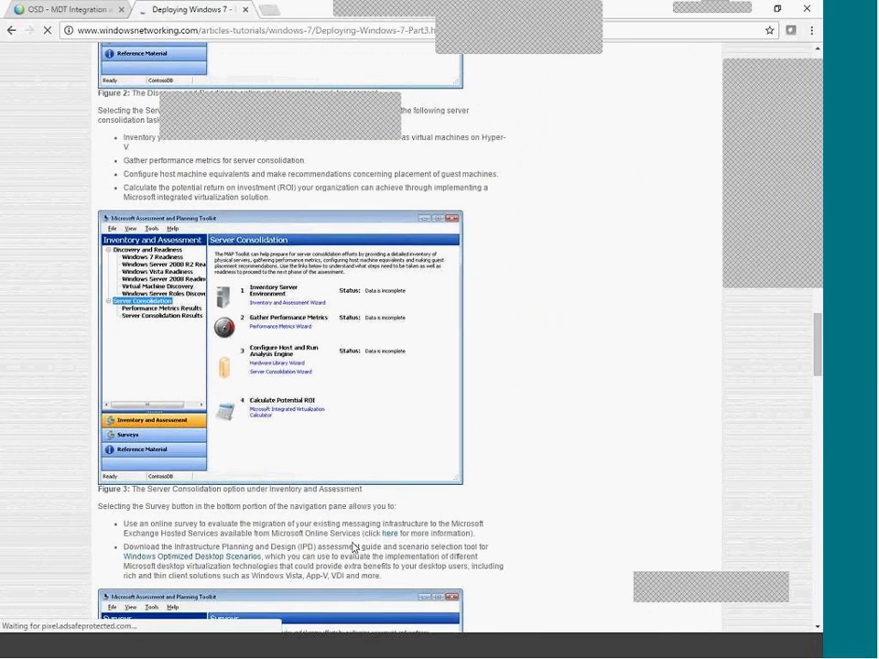
drag(819, 370, 819, 440)
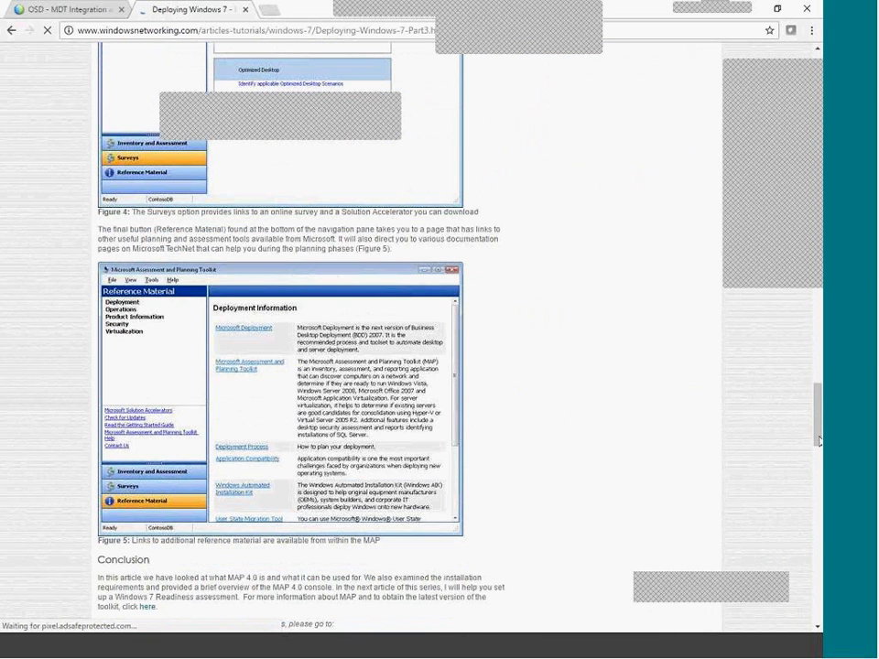
scroll(399, 293, down, 4)
scroll(249, 290, down, 3)
scroll(416, 310, up, 2)
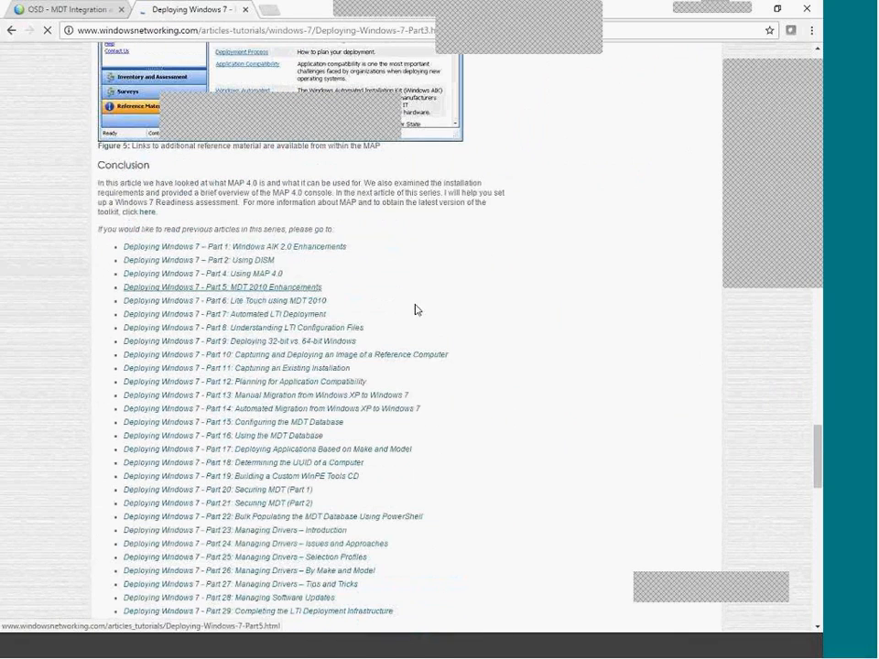
click(269, 289)
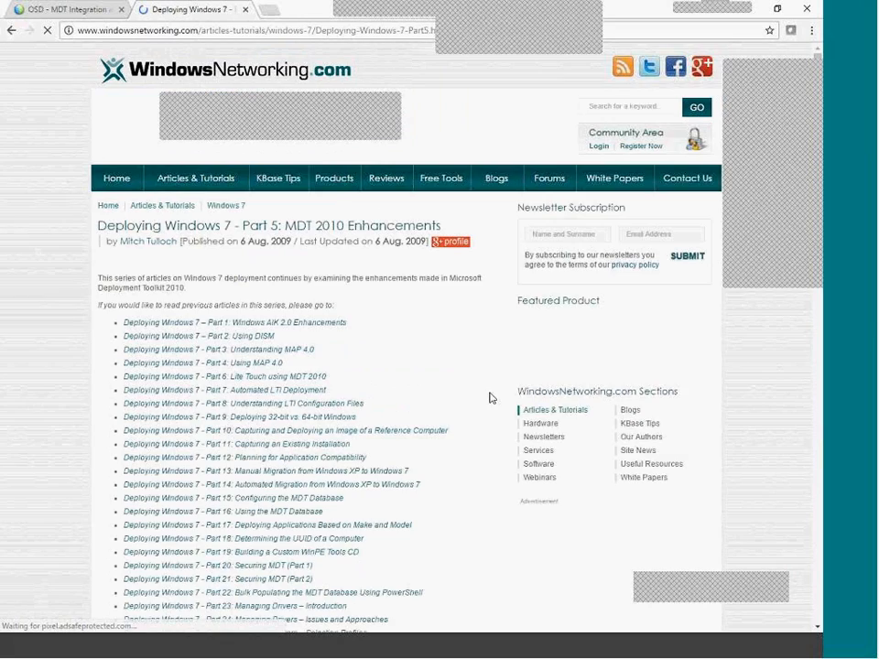
Skim the Part 5: MDT 2010 Enhancements article.
scroll(421, 393, down, 5)
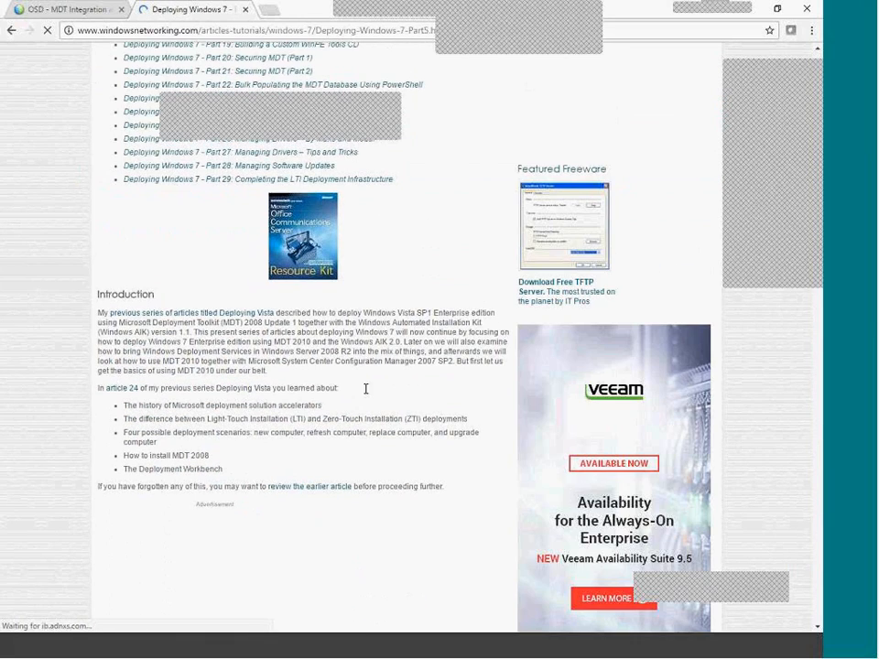
scroll(365, 388, down, 15)
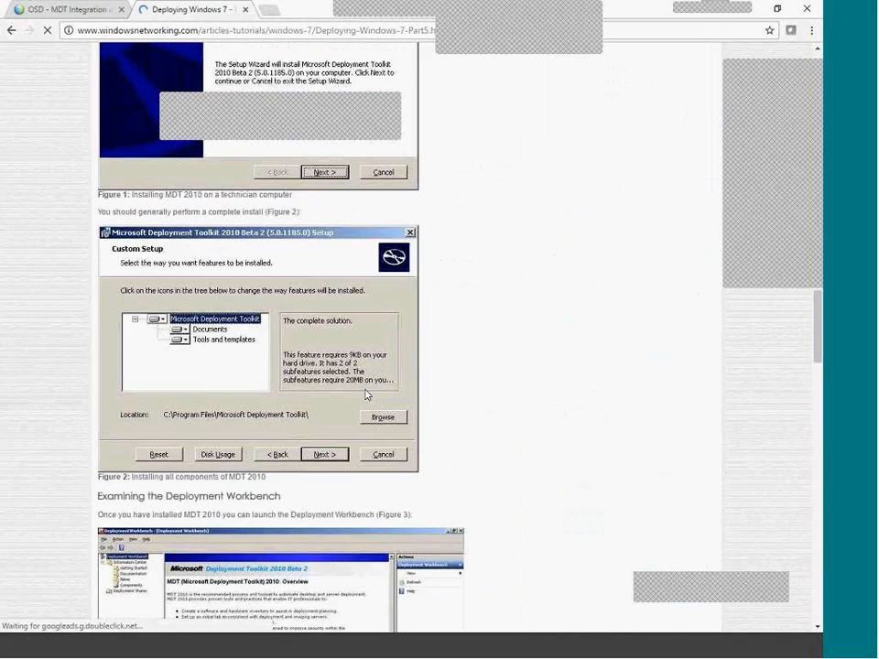
scroll(367, 394, down, 4)
scroll(284, 295, up, 10)
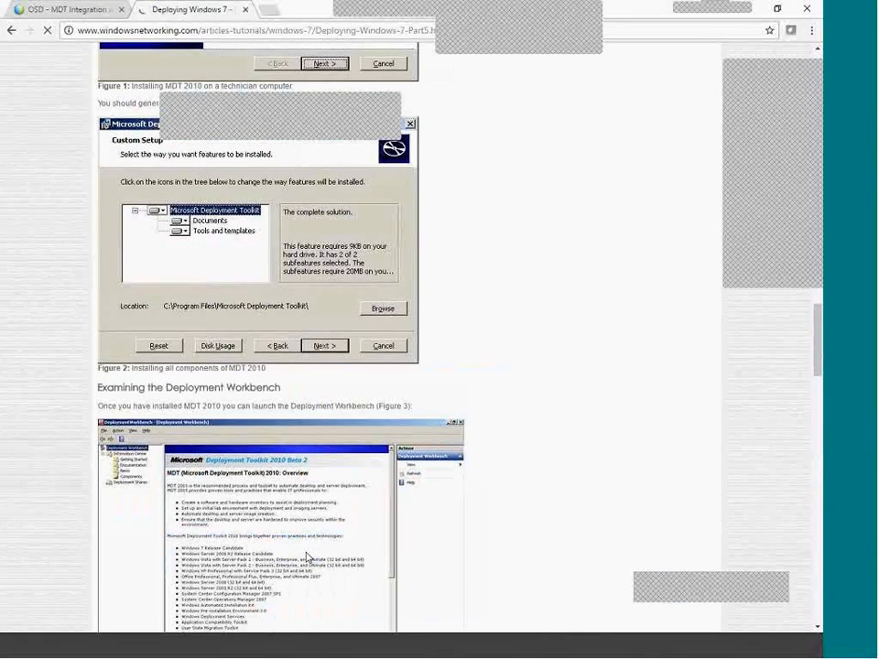
scroll(388, 521, down, 9)
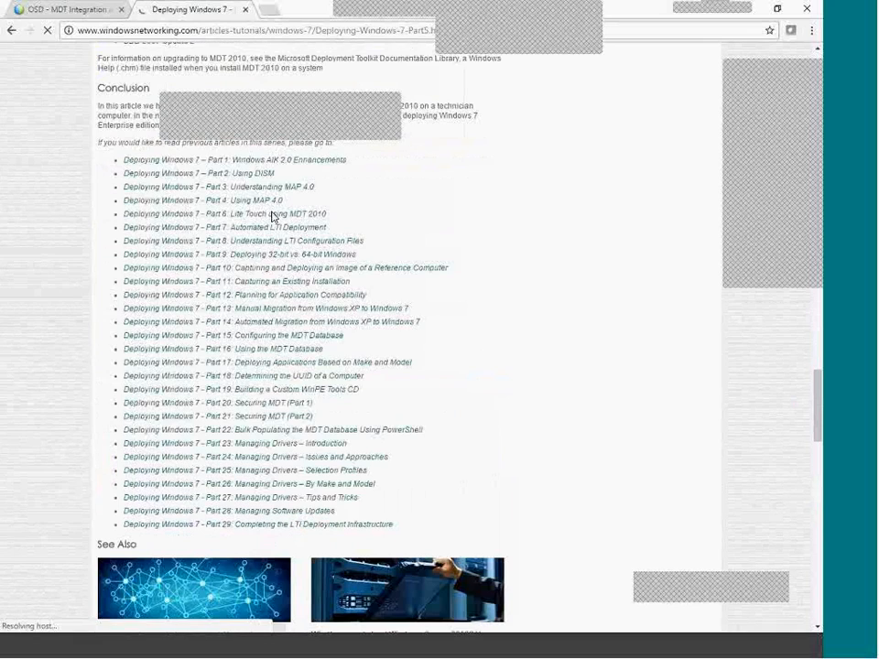
Open Part 6: Lite Touch using MDT 2010, scroll its wizard figures to Performing the Install, then open Part 8.
click(313, 220)
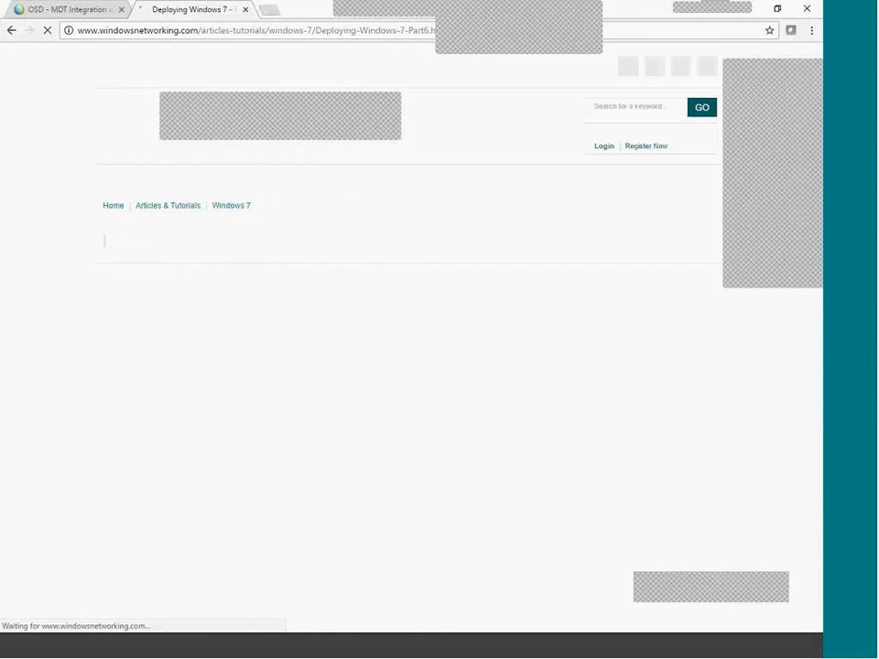
scroll(410, 433, down, 5)
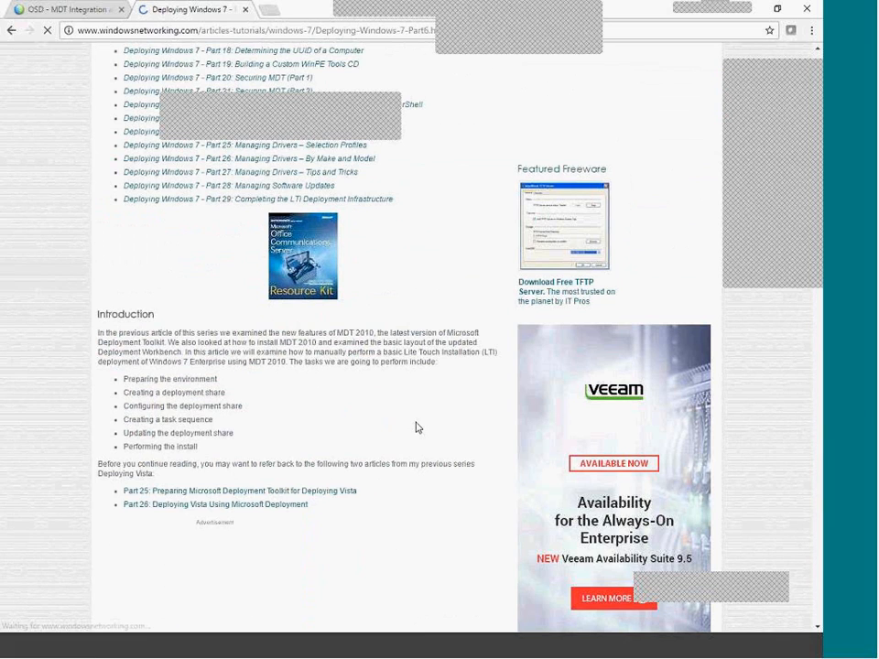
scroll(413, 421, down, 20)
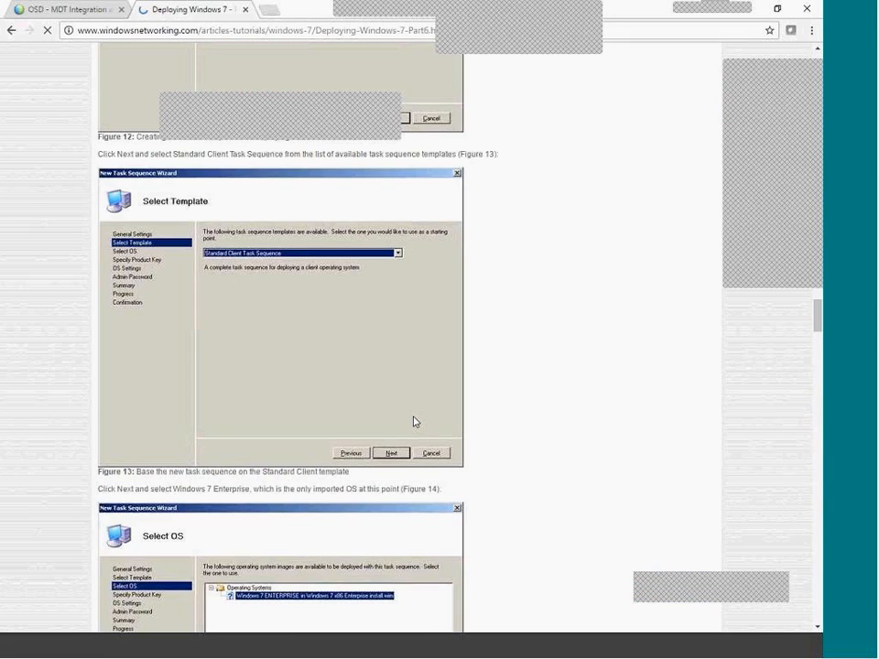
scroll(413, 421, down, 2)
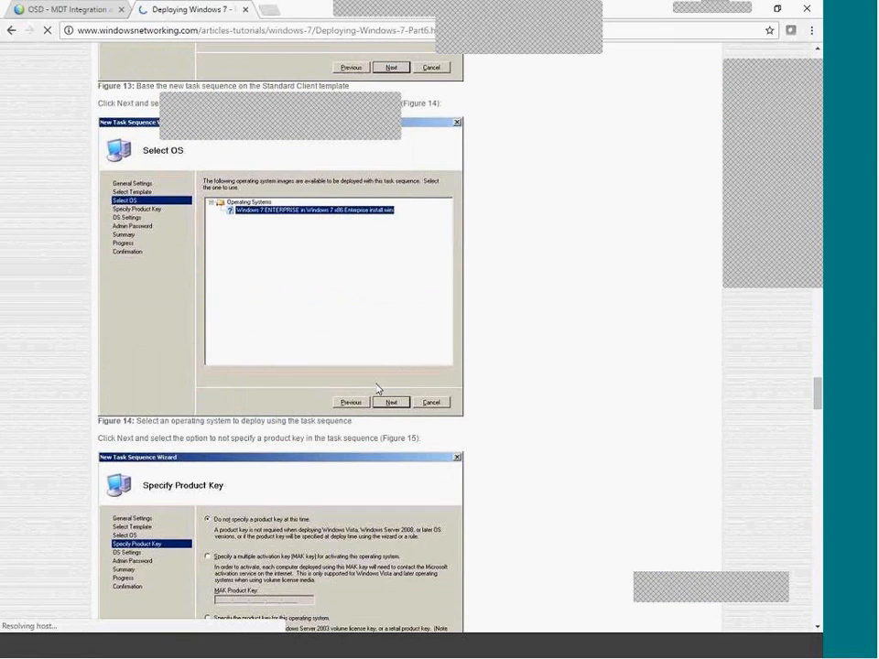
scroll(472, 442, down, 5)
scroll(453, 428, down, 4)
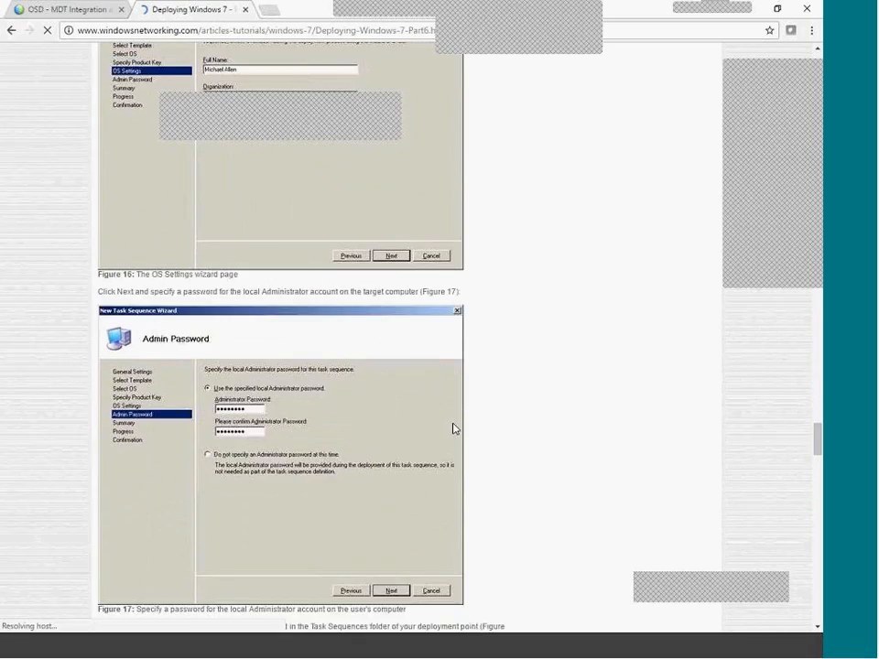
scroll(450, 420, down, 9)
scroll(446, 407, down, 13)
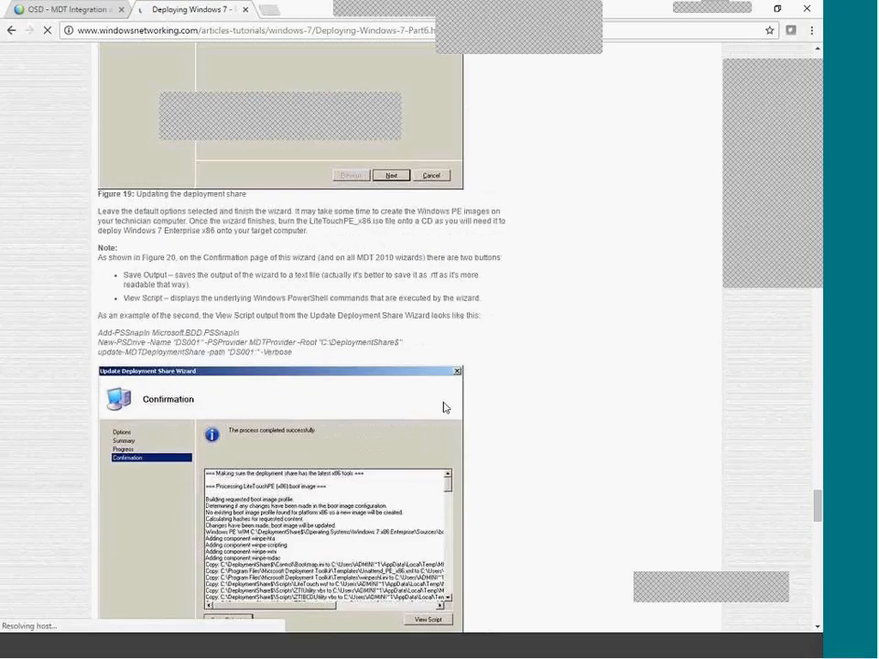
scroll(444, 408, down, 5)
scroll(435, 406, up, 5)
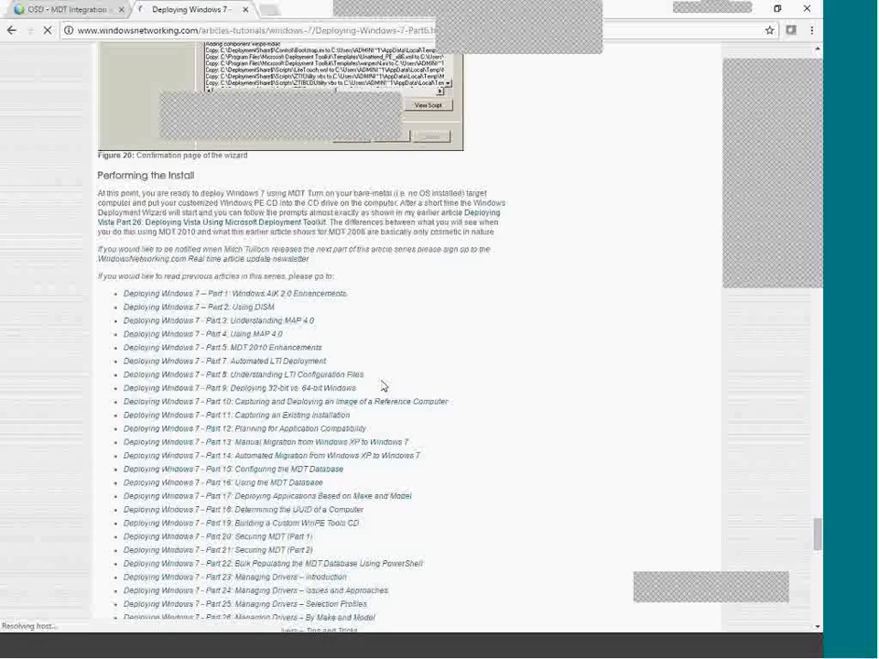
click(320, 376)
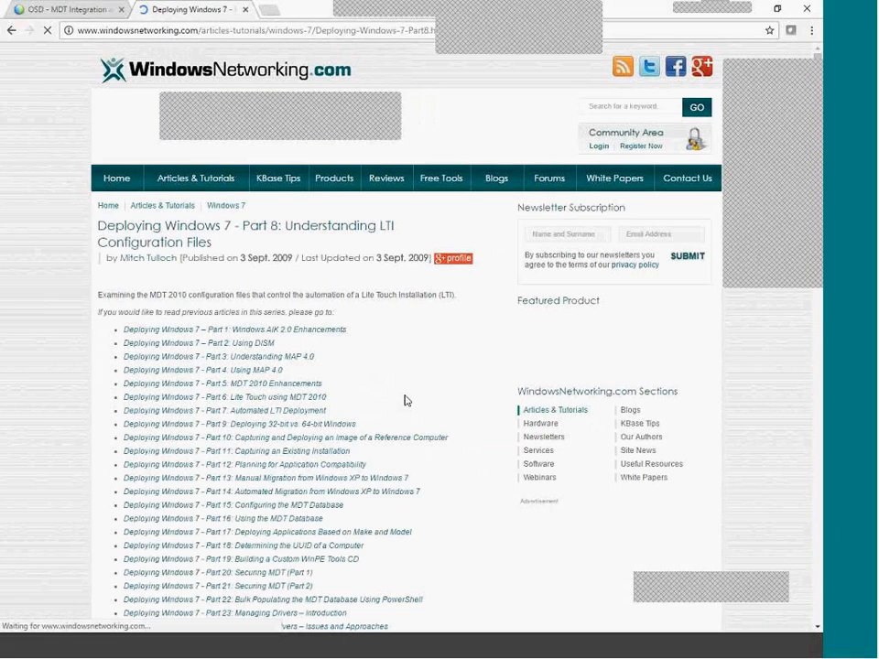
Scroll to Understanding BootStrap.ini and highlight the DeployRoot=\\SEA-DC1\DeploymentShare$ line.
scroll(413, 393, down, 3)
scroll(413, 393, down, 6)
drag(116, 182, 205, 281)
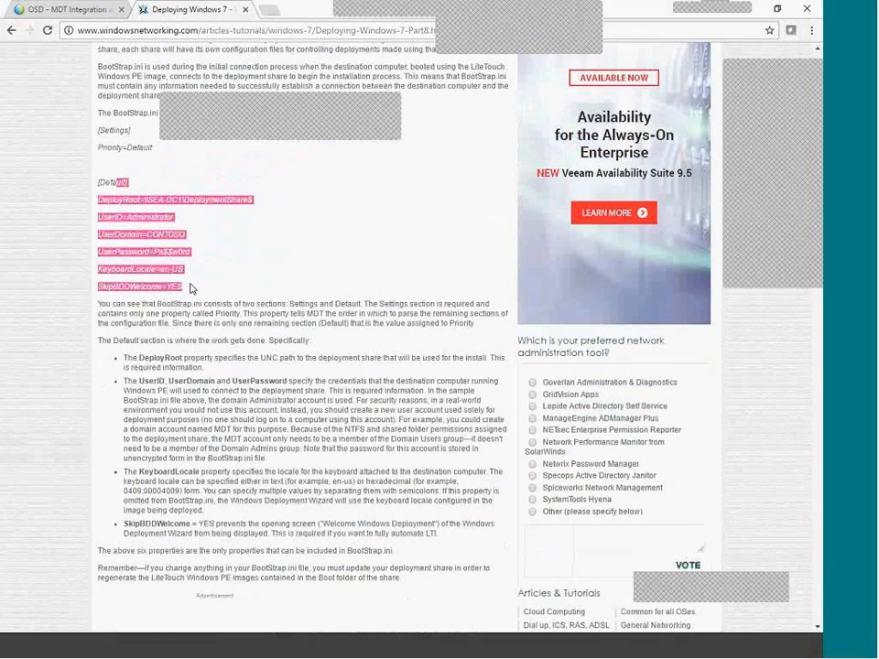
click(260, 354)
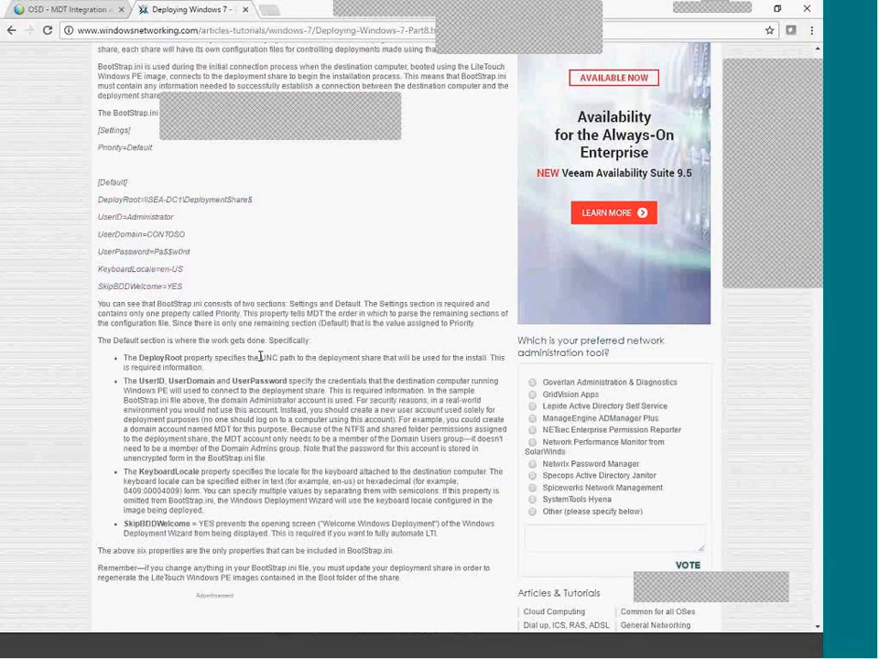
scroll(320, 379, up, 1)
scroll(379, 400, up, 2)
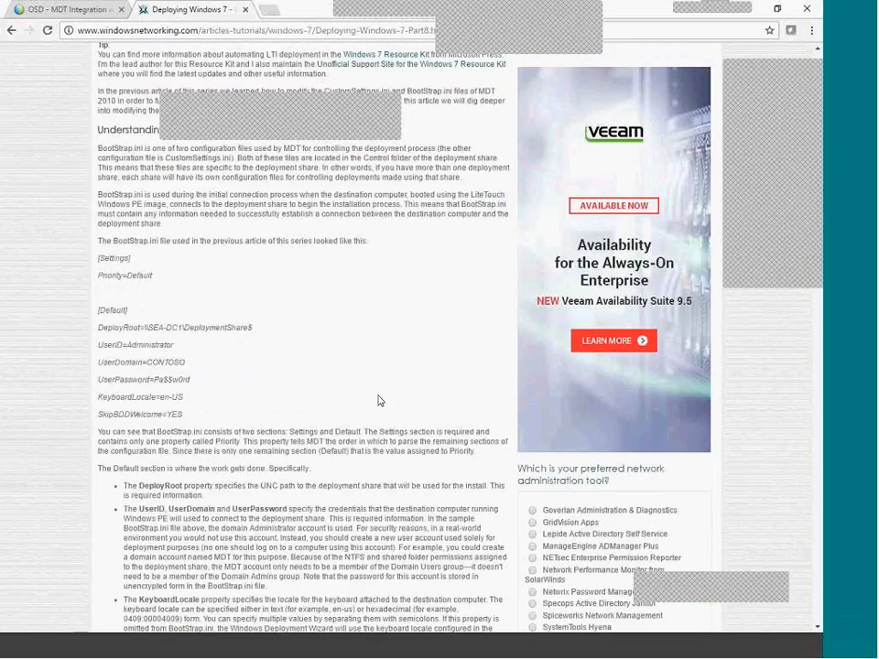
scroll(379, 398, down, 10)
scroll(227, 326, up, 8)
scroll(227, 326, up, 5)
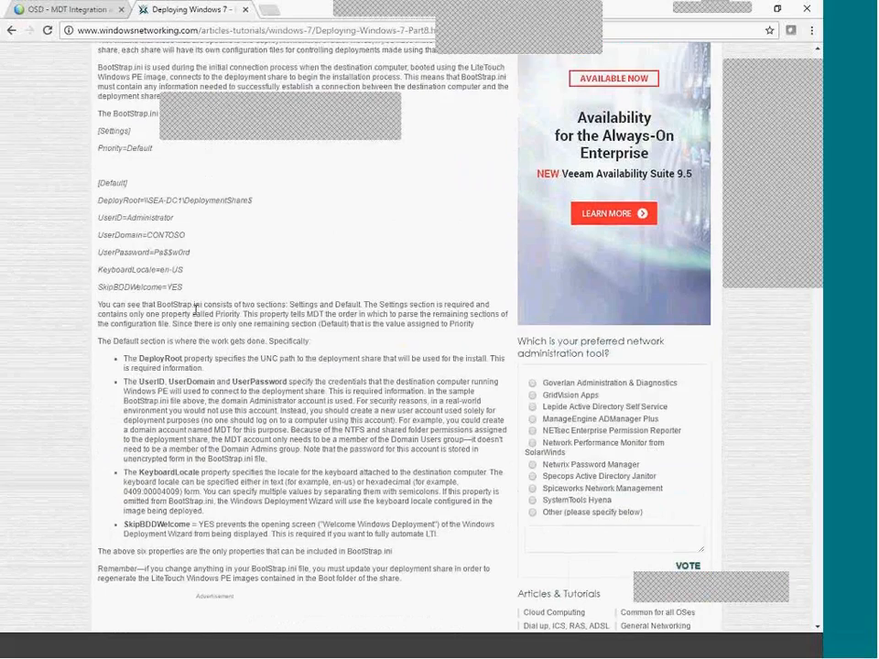
drag(254, 392, 112, 392)
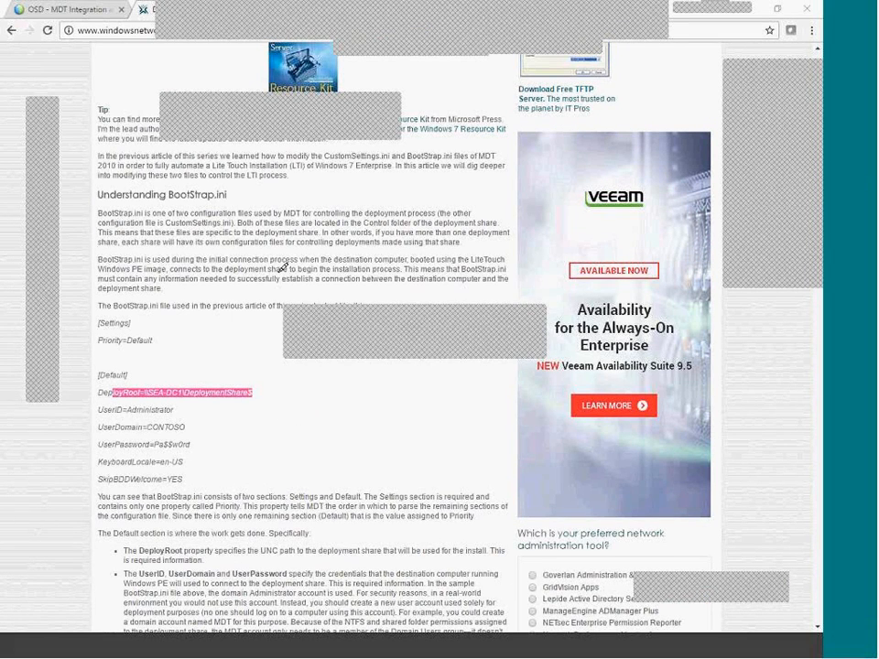
mouse_move(352, 262)
mouse_down()
mouse_move(345, 184)
mouse_move(357, 264)
mouse_move(320, 315)
mouse_move(307, 318)
mouse_up()
mouse_move(306, 243)
mouse_down()
mouse_move(307, 204)
mouse_move(342, 201)
mouse_move(390, 170)
mouse_move(396, 225)
mouse_up()
mouse_move(335, 477)
mouse_down()
mouse_move(364, 542)
mouse_move(313, 478)
mouse_up()
mouse_move(349, 553)
mouse_down()
mouse_move(354, 607)
mouse_move(398, 587)
mouse_up()
mouse_move(410, 521)
mouse_down()
mouse_move(425, 566)
mouse_move(416, 506)
mouse_move(433, 534)
mouse_up()
drag(447, 508, 456, 536)
mouse_move(447, 509)
mouse_down()
mouse_move(464, 497)
mouse_move(490, 533)
mouse_up()
mouse_move(241, 533)
mouse_down()
mouse_move(282, 497)
mouse_move(297, 524)
mouse_up()
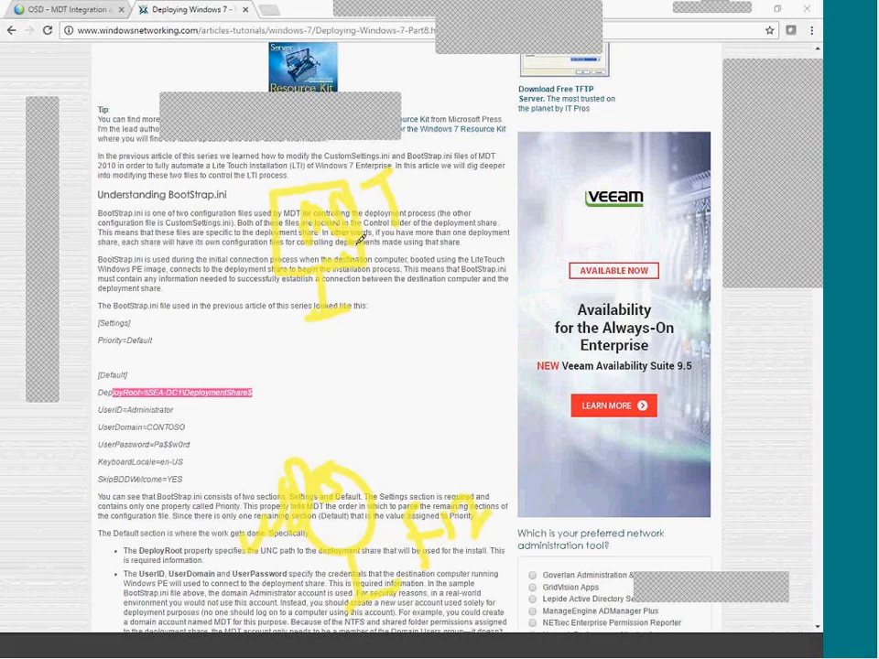
mouse_move(269, 397)
mouse_down()
mouse_move(65, 395)
mouse_move(135, 411)
mouse_move(222, 413)
mouse_move(266, 388)
mouse_up()
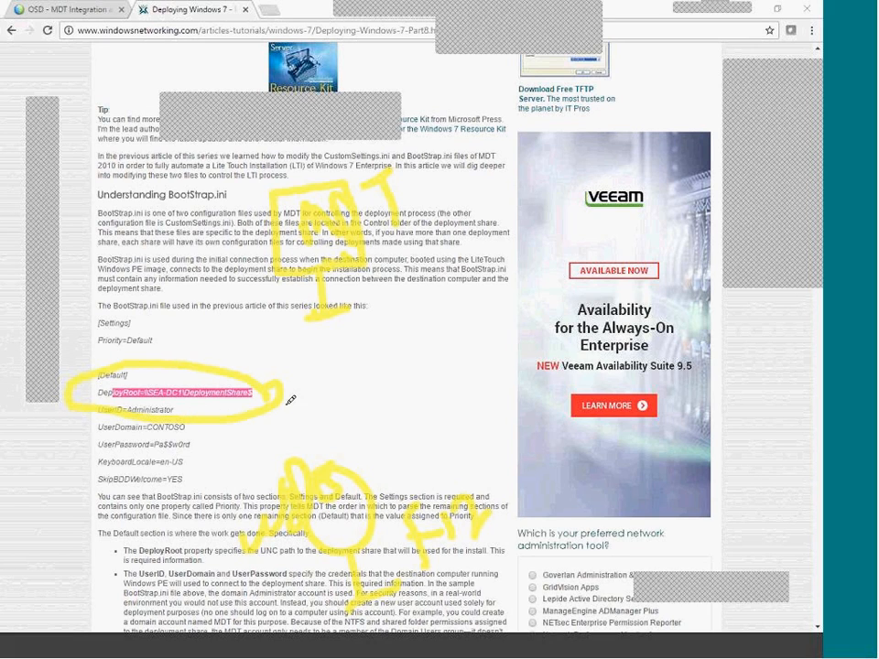
mouse_move(383, 474)
mouse_down()
mouse_move(398, 477)
mouse_move(445, 417)
mouse_up()
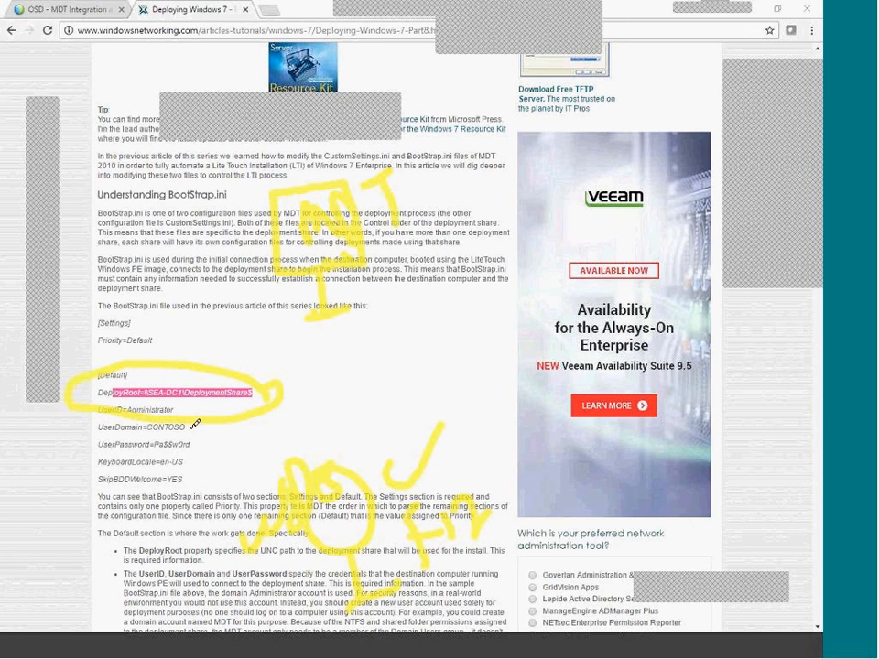
mouse_move(185, 457)
mouse_down()
mouse_move(194, 465)
mouse_move(226, 437)
mouse_move(257, 451)
mouse_up()
mouse_move(385, 454)
mouse_down()
mouse_move(396, 267)
mouse_move(252, 389)
mouse_up()
drag(257, 348, 249, 391)
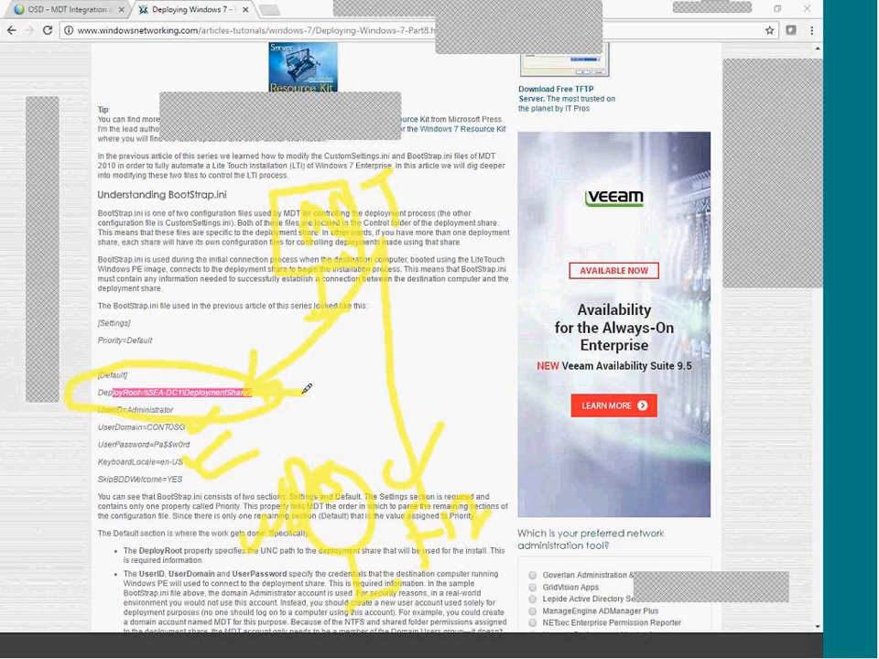
mouse_move(468, 311)
mouse_down()
mouse_move(478, 339)
mouse_move(468, 316)
mouse_move(519, 279)
mouse_up()
drag(525, 278, 549, 328)
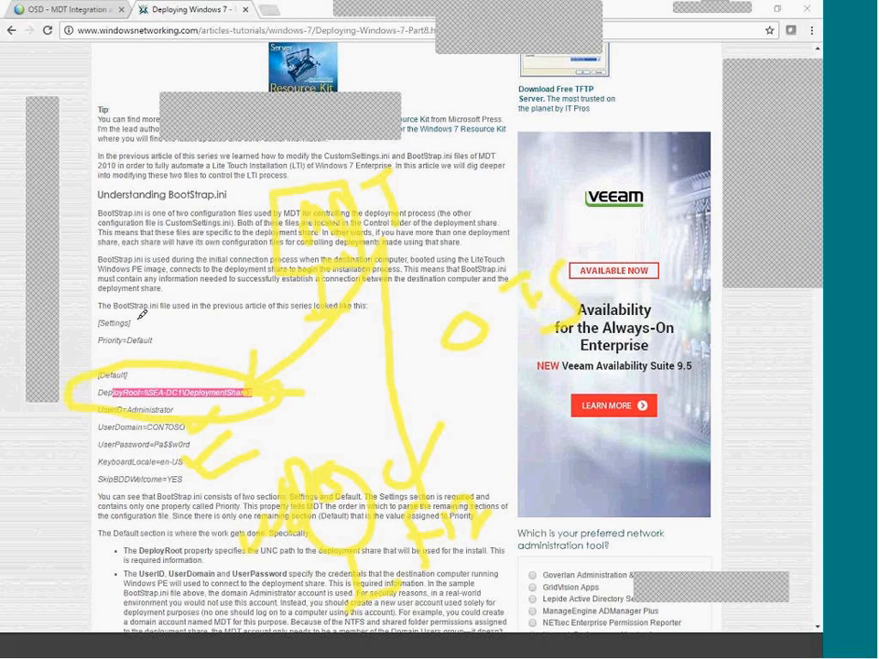
mouse_move(118, 242)
mouse_down()
mouse_move(97, 324)
mouse_move(168, 313)
mouse_up()
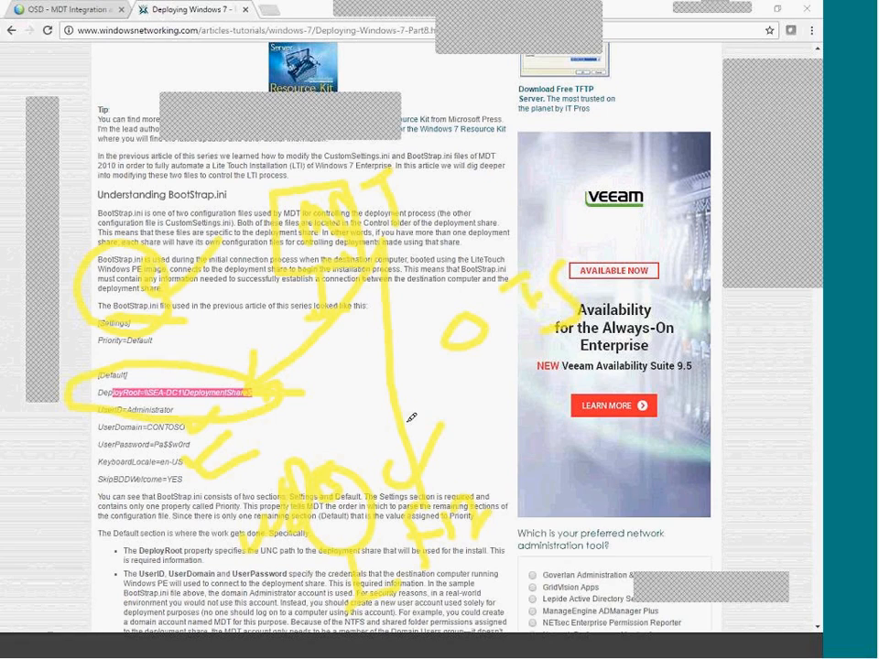
click(527, 184)
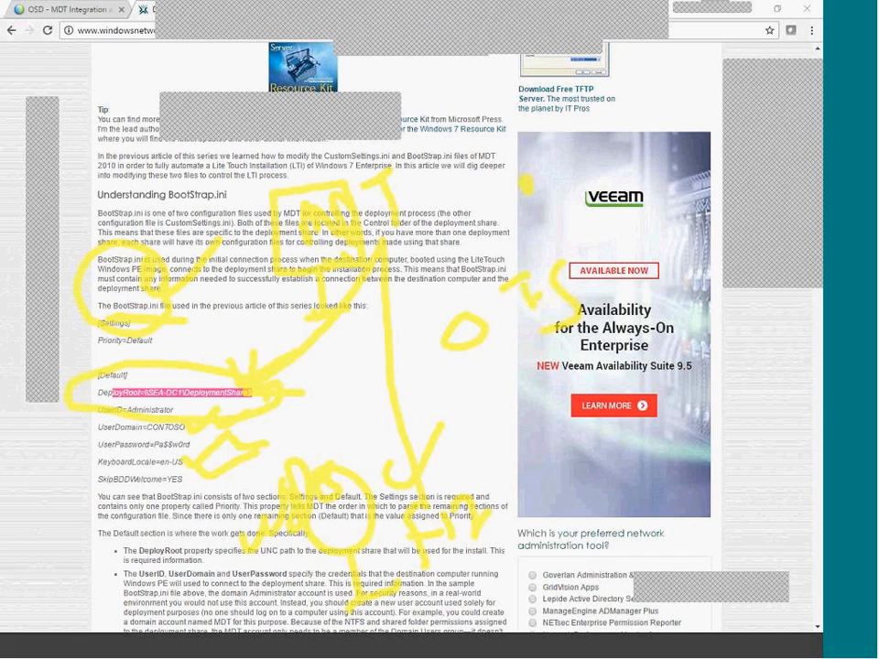
key(Escape)
Scroll to the Understanding CustomSettings.ini section and highlight its heading.
scroll(325, 363, down, 15)
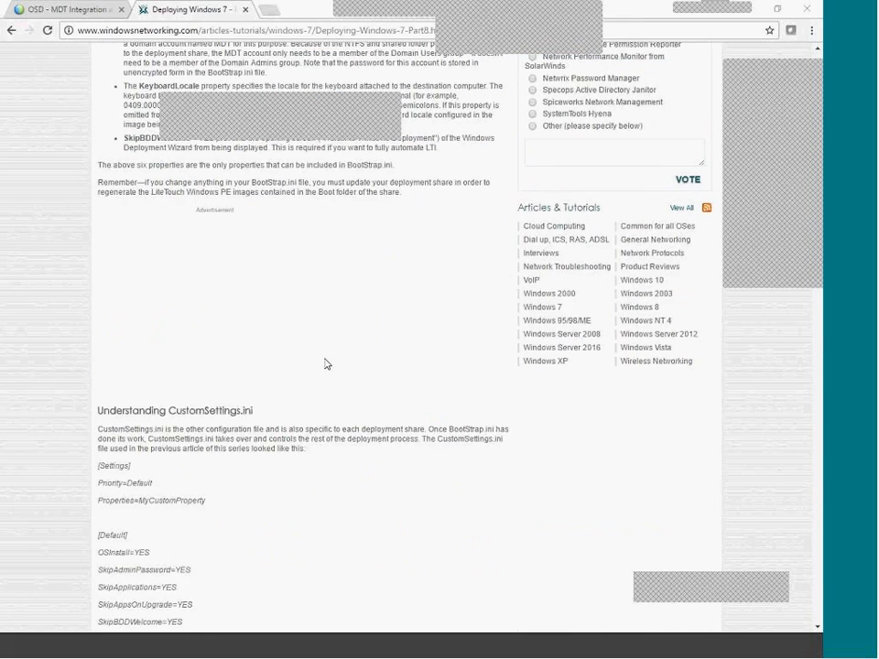
scroll(325, 363, up, 4)
drag(167, 346, 253, 348)
Highlight the three DomainAdmin credential lines and the domain admin password value.
scroll(311, 409, down, 6)
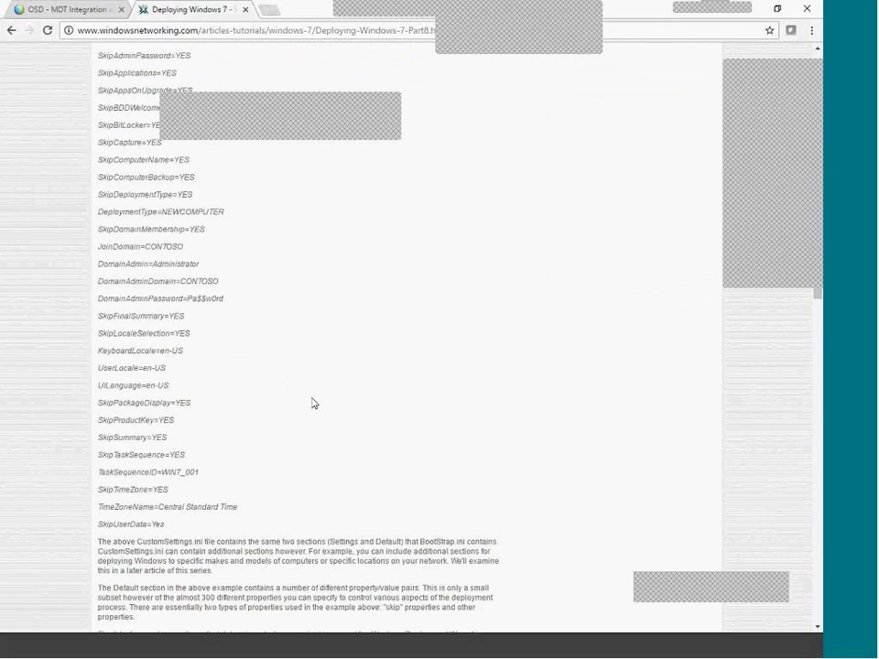
scroll(282, 370, up, 2)
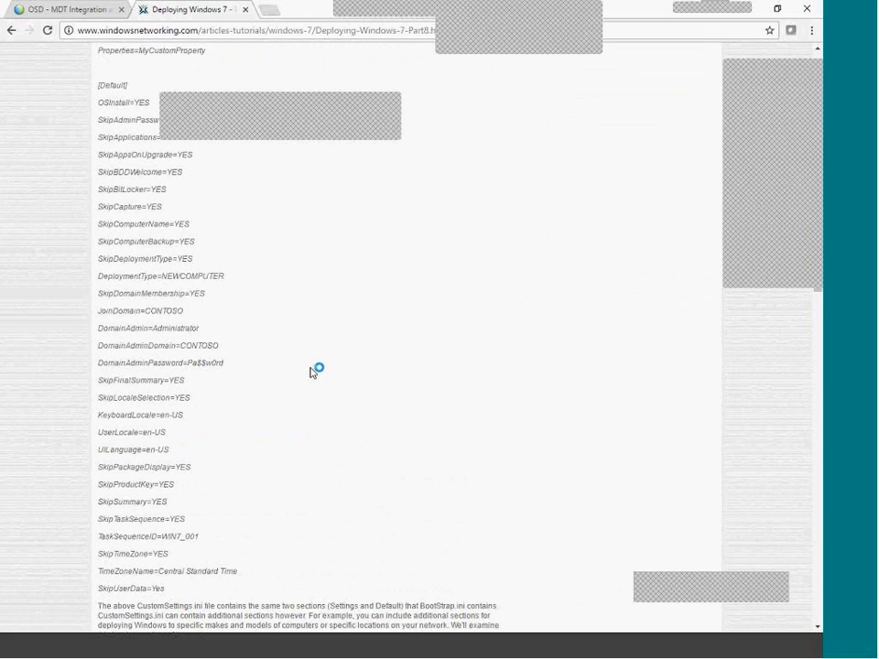
scroll(331, 372, up, 2)
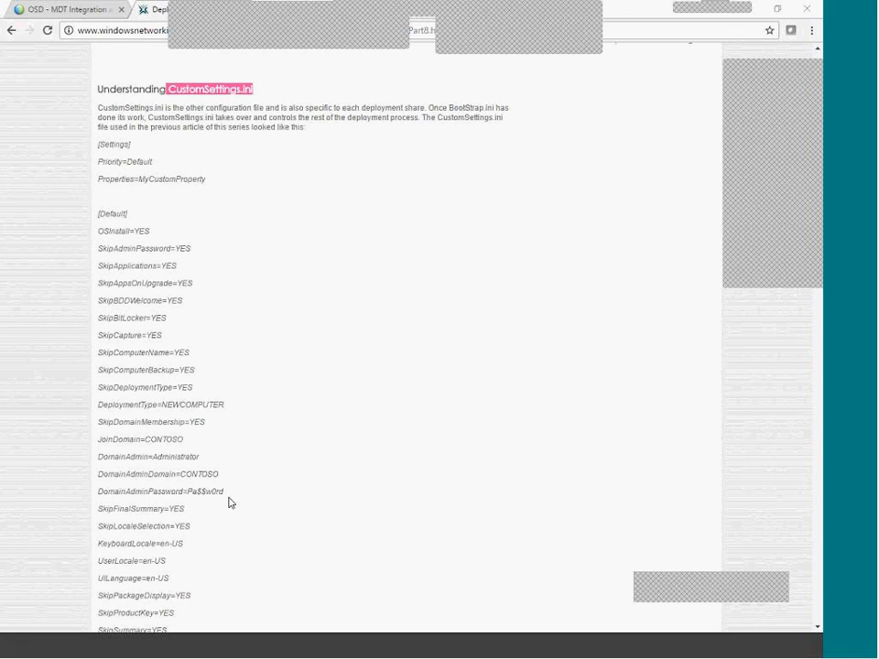
drag(232, 502, 101, 459)
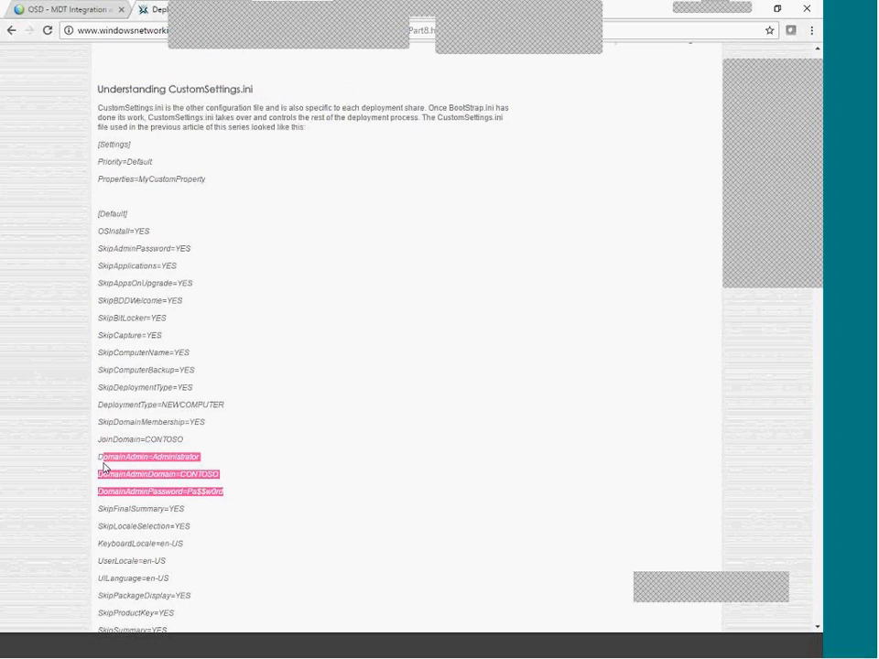
click(154, 458)
drag(158, 456, 227, 490)
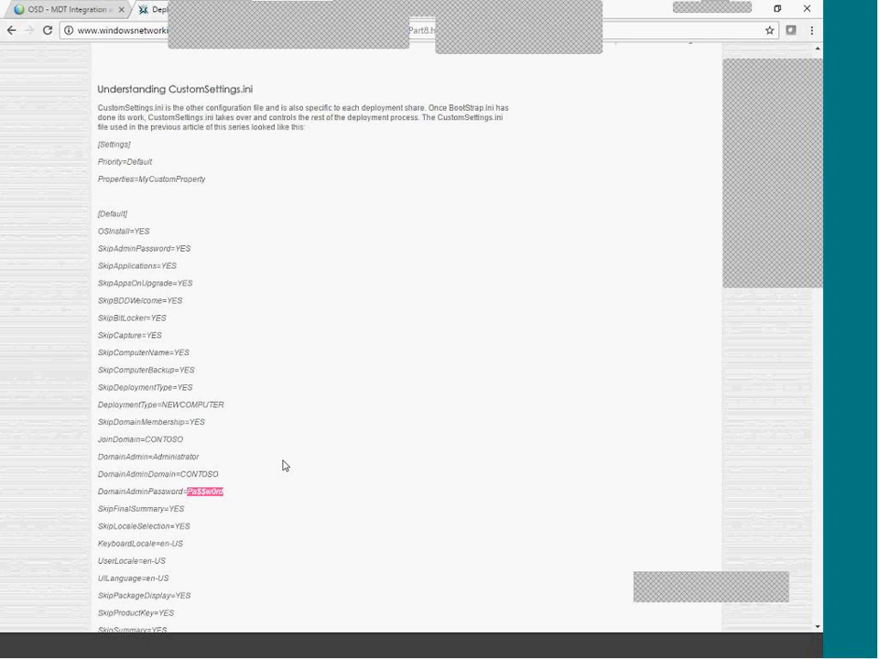
Highlight the SkipLocaleSelection, en-US locale, SkipPackageDisplay YES and SkipTimeZone YES values.
scroll(286, 465, down, 3)
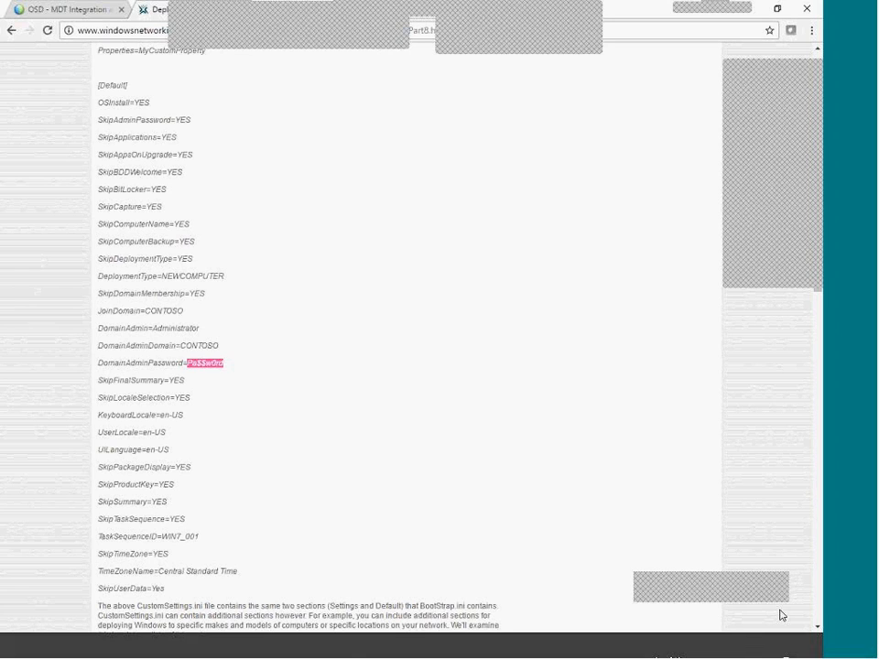
drag(174, 398, 181, 397)
click(164, 434)
mouse_move(165, 434)
mouse_down()
mouse_move(142, 434)
mouse_move(175, 449)
mouse_up()
drag(175, 467, 204, 464)
drag(175, 553, 152, 554)
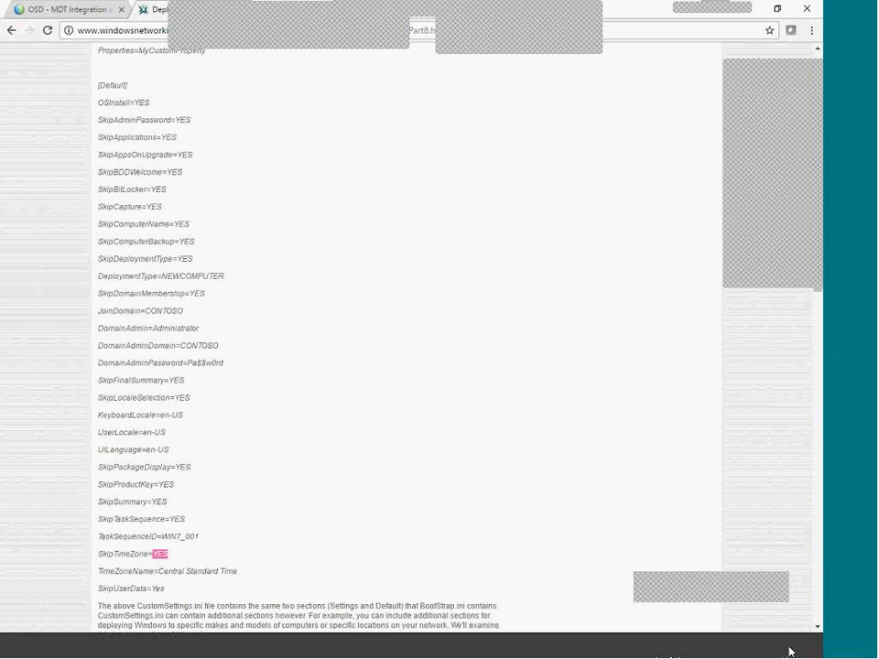
scroll(324, 509, down, 3)
mouse_move(168, 378)
mouse_down()
mouse_move(244, 381)
mouse_move(158, 378)
mouse_up()
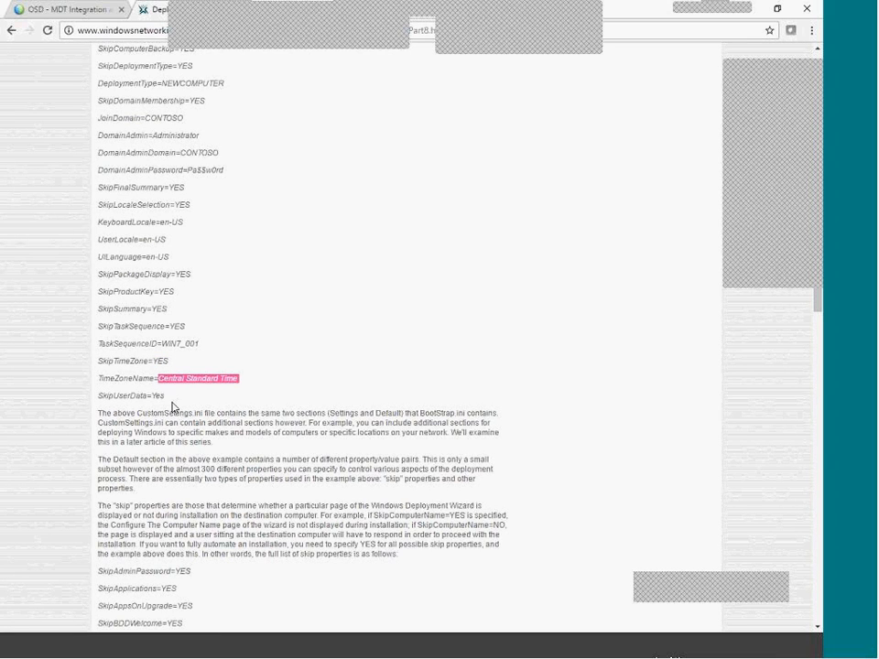
scroll(183, 427, up, 3)
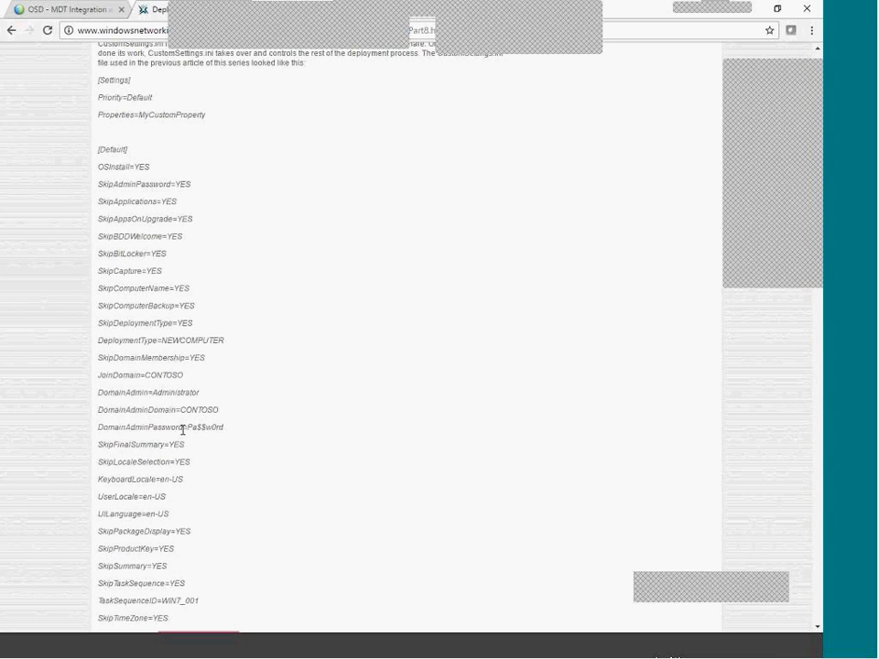
click(686, 645)
On the VM, refresh Deployment Shares in Deployment Workbench and dismiss the missing ADK warning.
click(650, 649)
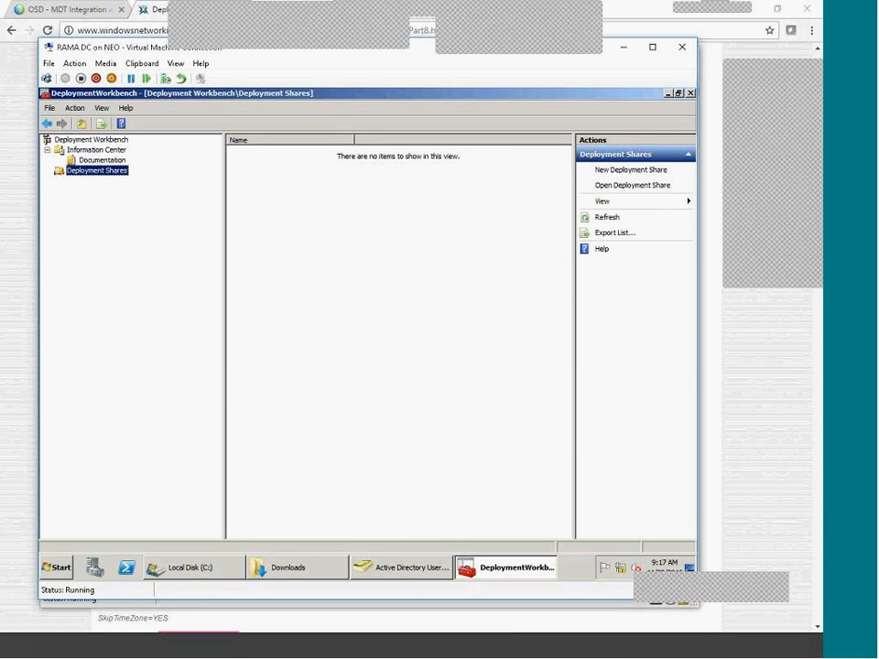
right_click(93, 171)
click(150, 180)
click(463, 367)
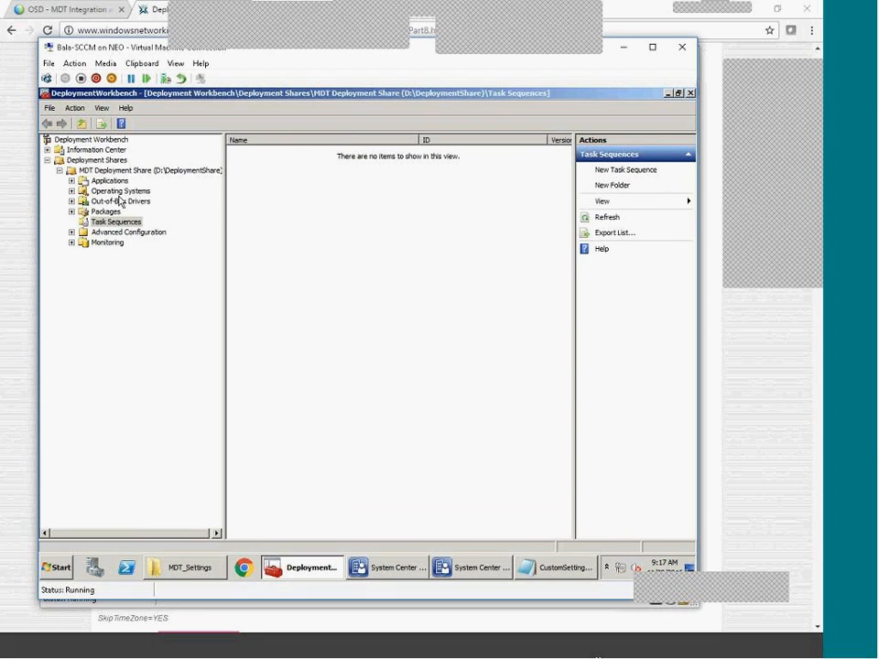
Open the MDT Deployment Share properties on the Rules tab and open Bootstrap.ini for editing.
click(107, 171)
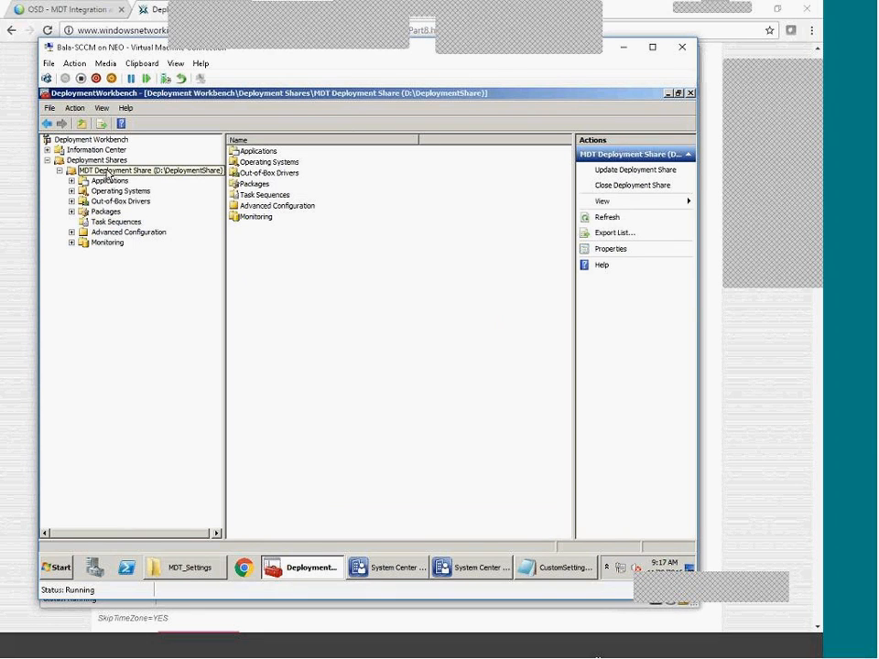
right_click(107, 172)
click(134, 247)
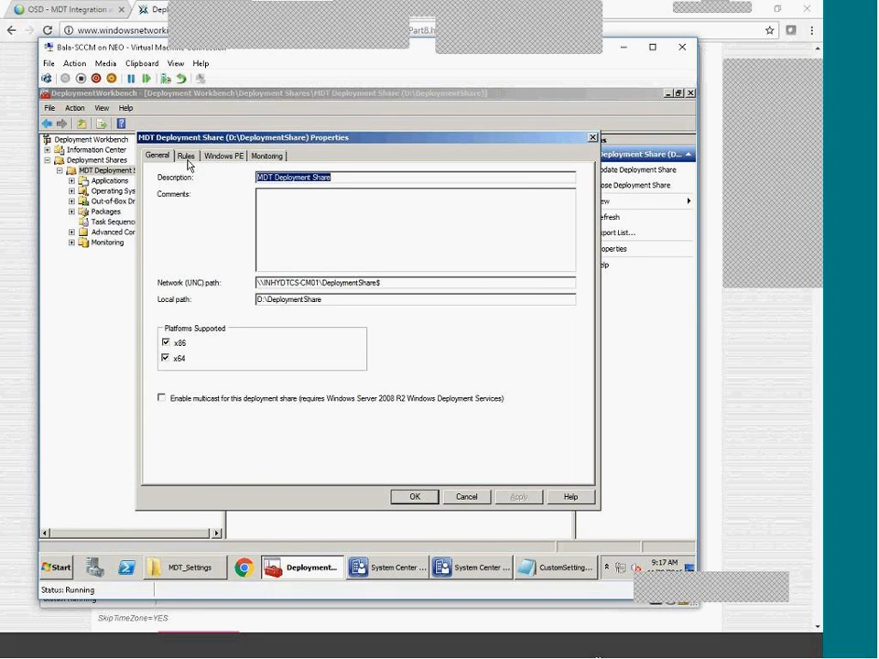
click(187, 158)
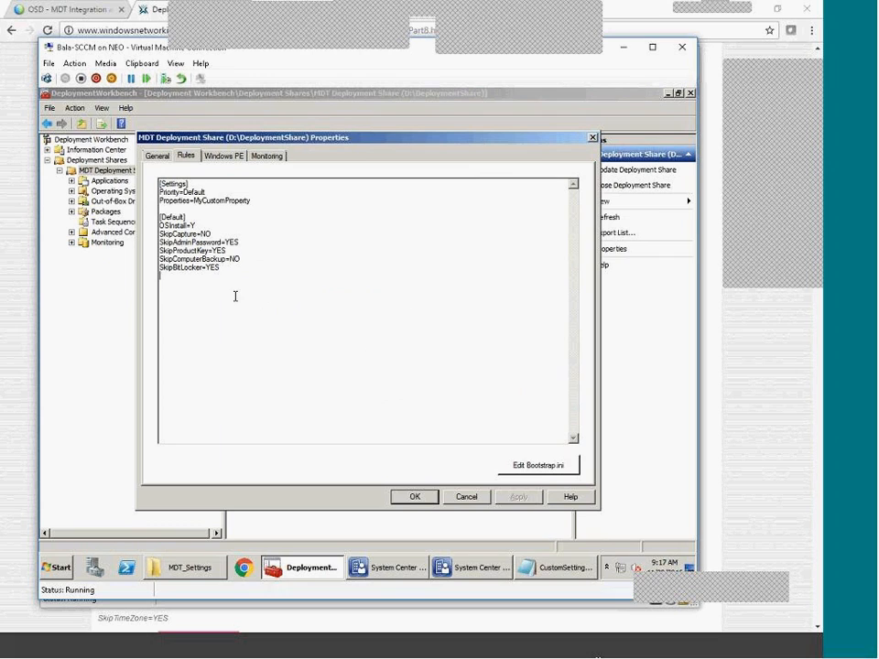
click(537, 465)
drag(392, 313, 391, 365)
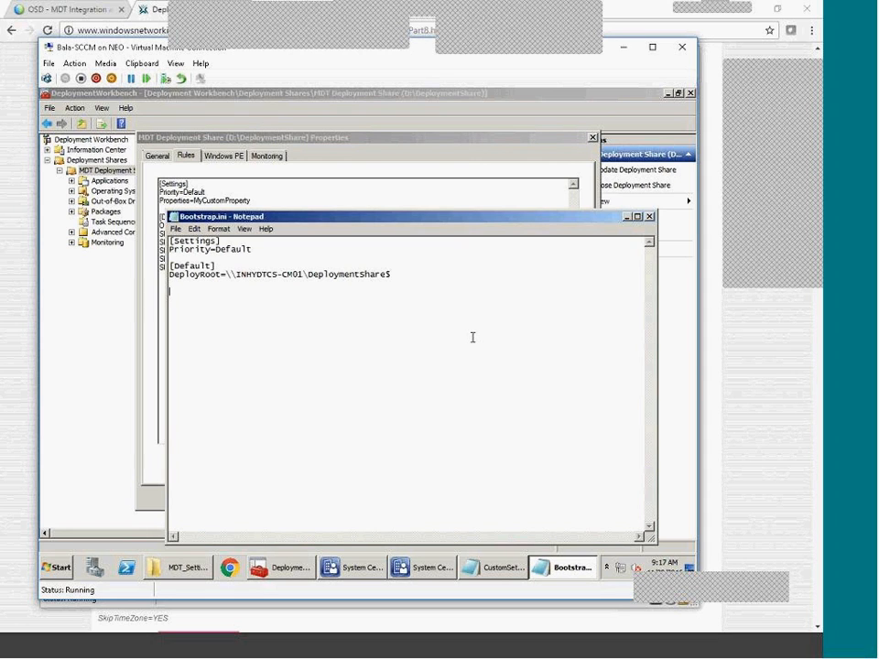
Restore the browser to a smaller window, move it left, and open a new tab.
click(509, 645)
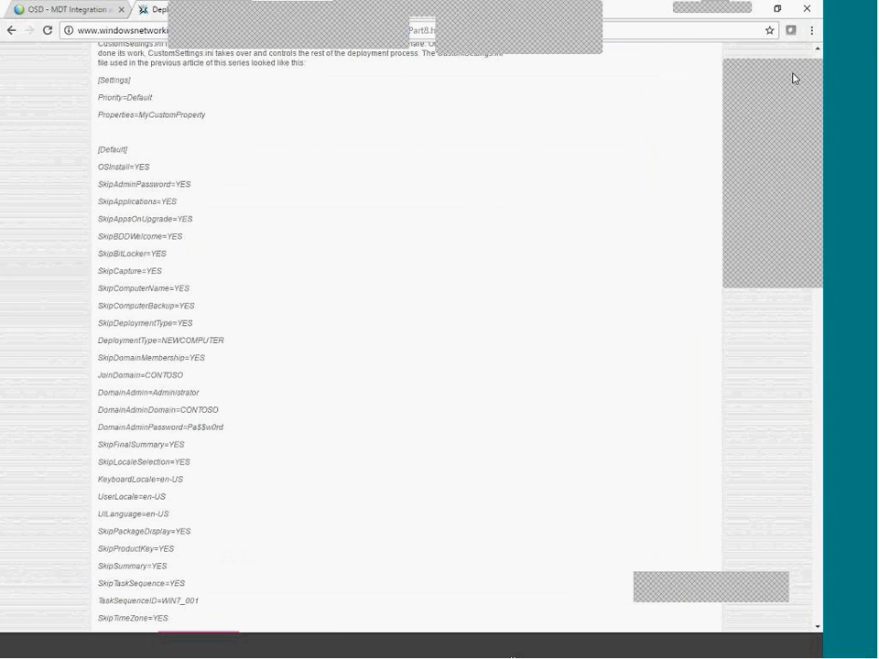
click(777, 8)
drag(697, 25, 277, 191)
click(276, 191)
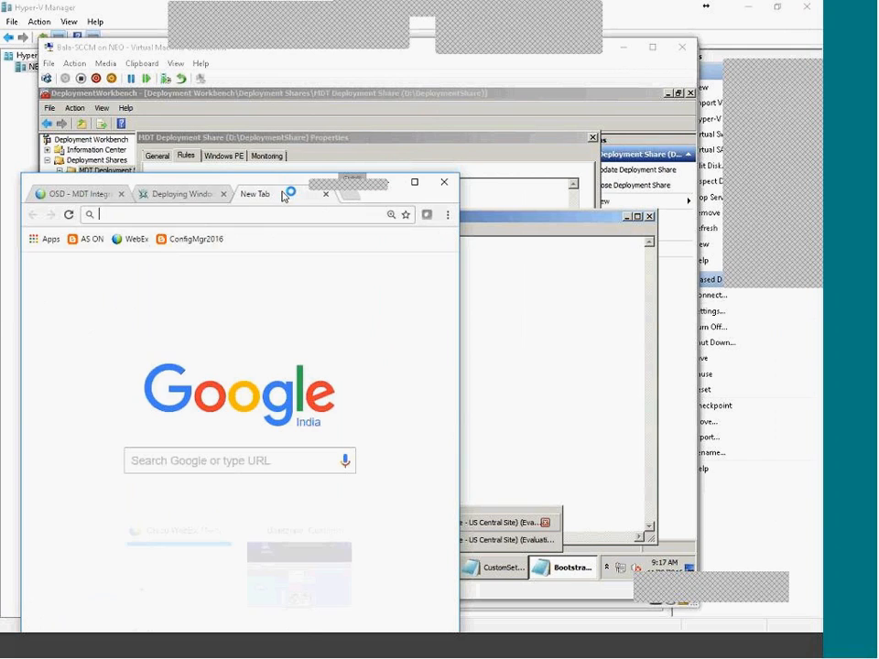
Search Google for 'mdt help', then bring Bootstrap.ini in Notepad to the front.
text(mdt help)
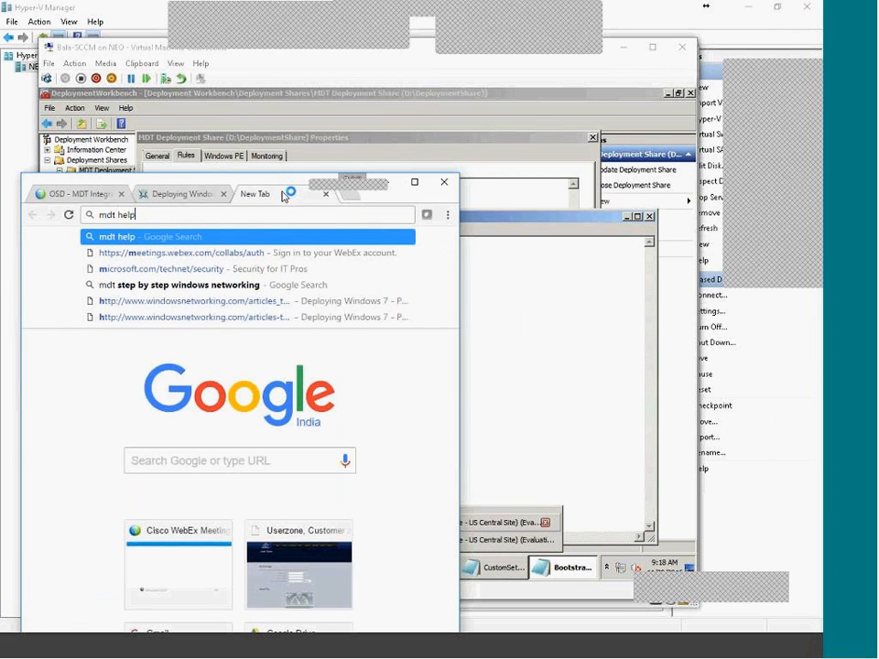
key(Return)
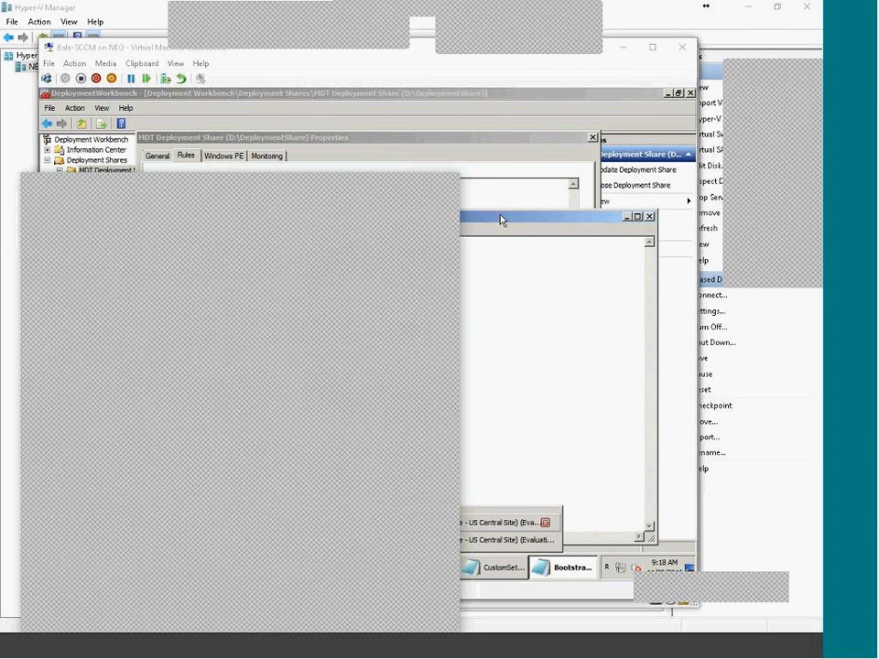
click(496, 149)
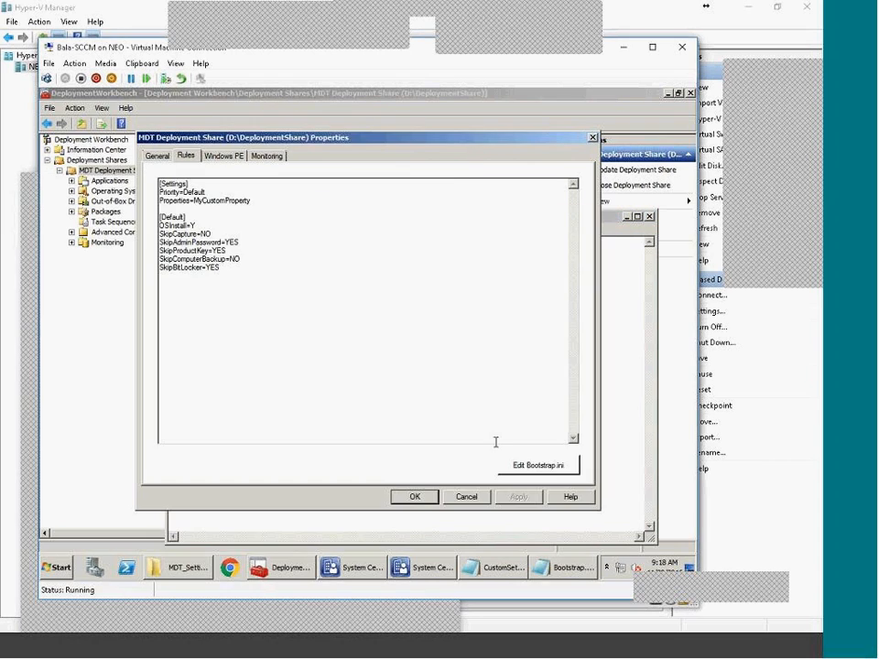
click(573, 569)
Place the cursor below DeployRoot and select the six [Default] sample lines starting at UserDomain.
click(189, 291)
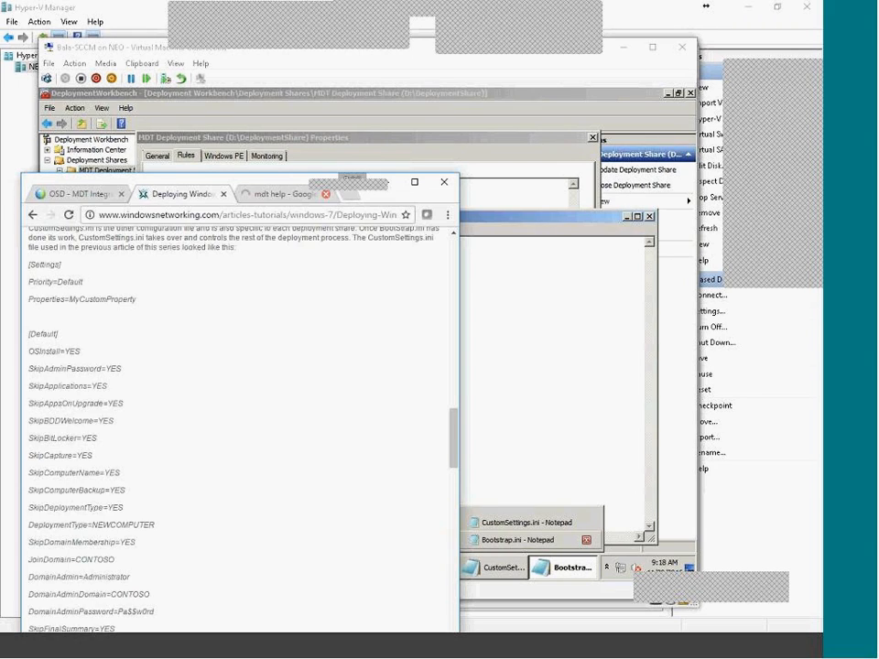
scroll(141, 390, up, 5)
scroll(139, 392, up, 6)
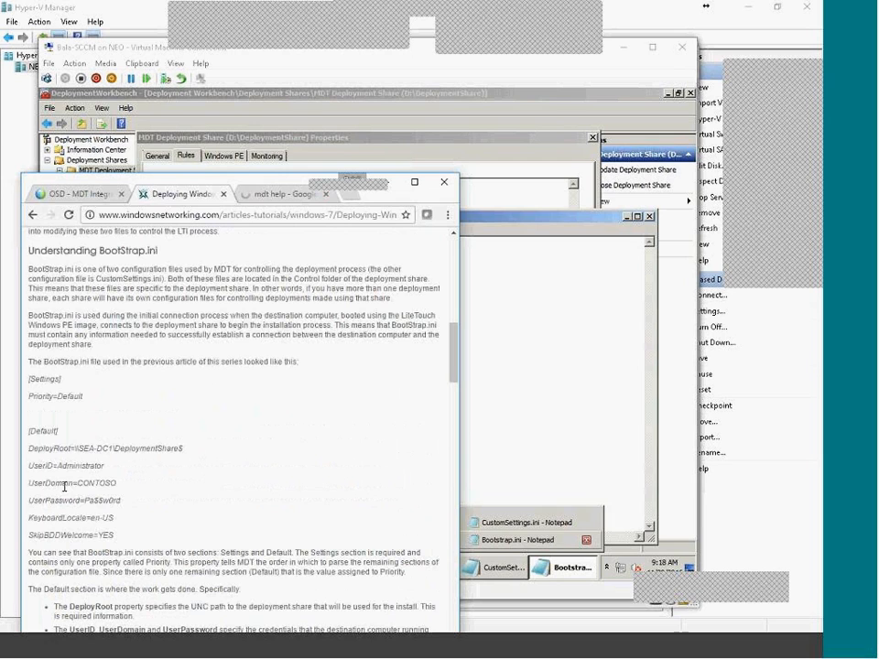
double_click(71, 483)
drag(84, 501, 30, 462)
Save and close Bootstrap.ini, then close the deployment share properties without saving.
click(576, 385)
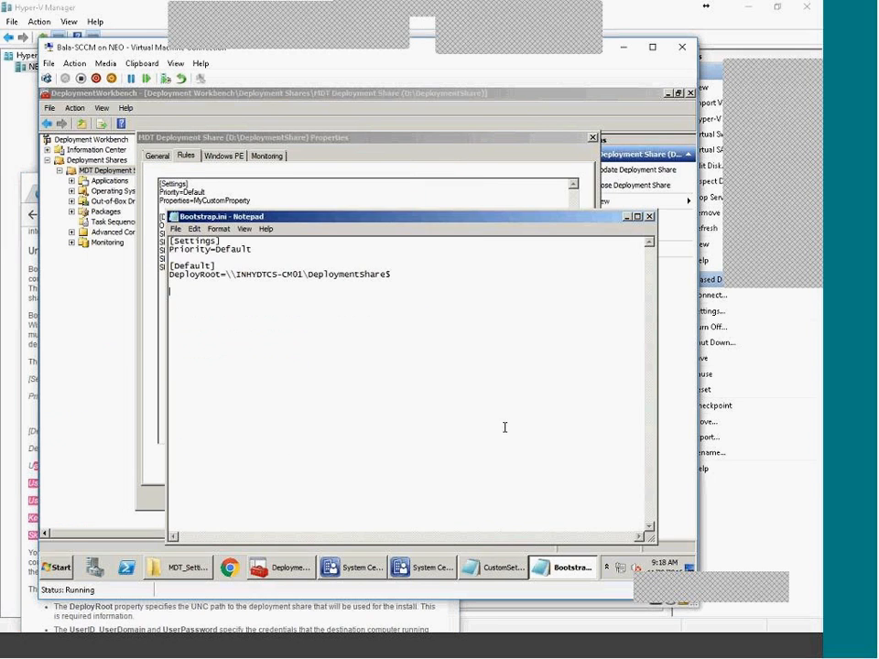
click(648, 218)
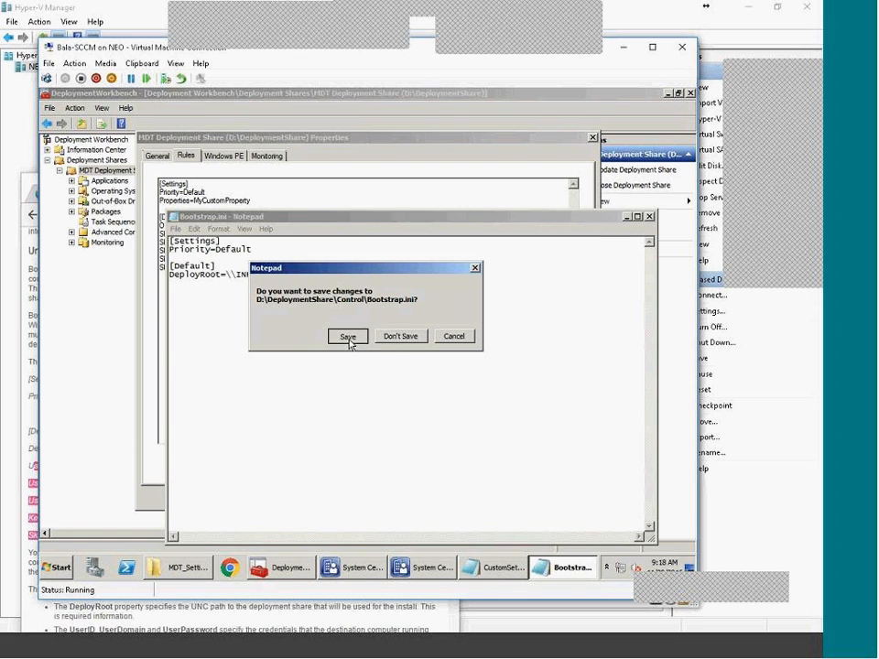
click(349, 338)
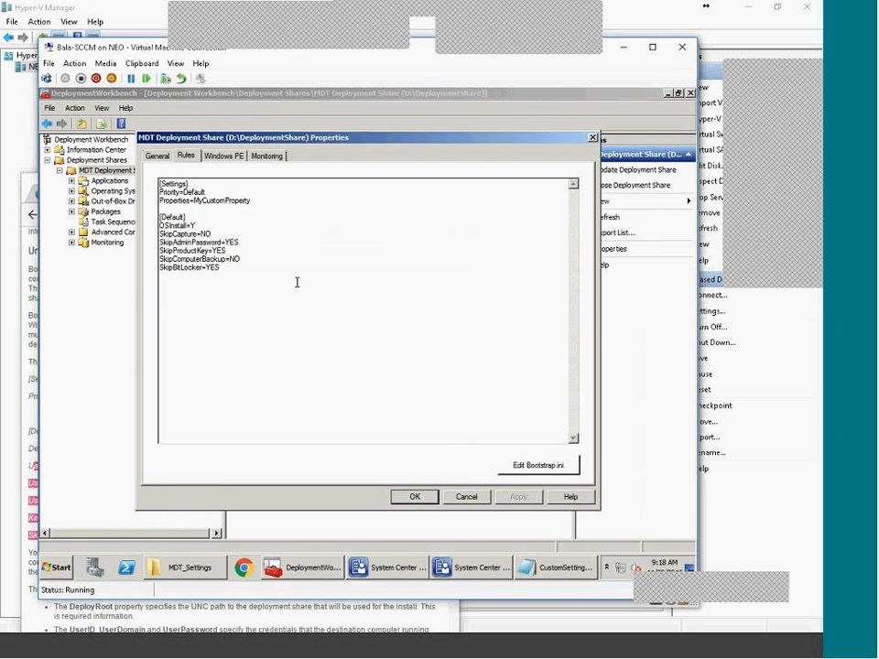
click(467, 496)
Reopen the share's Rules tab and select rules from Properties=MyCustomProperty to SkipBitLocker=YES.
right_click(151, 172)
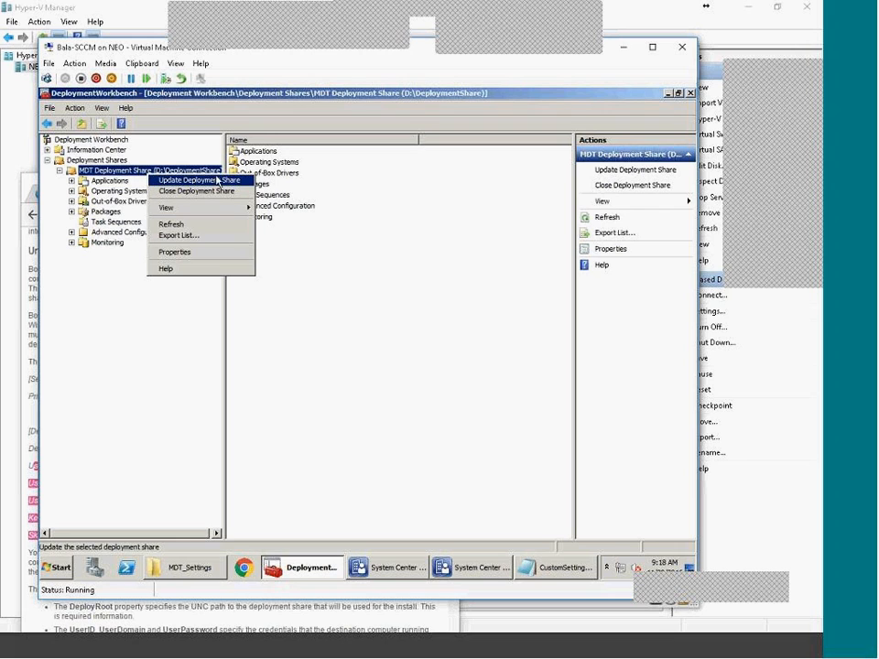
click(396, 356)
right_click(147, 170)
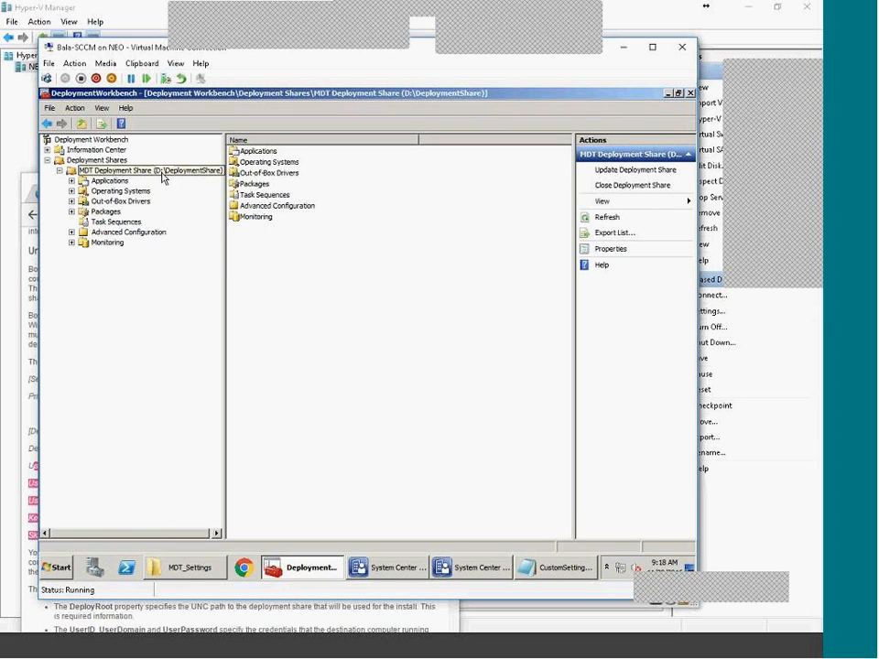
click(190, 249)
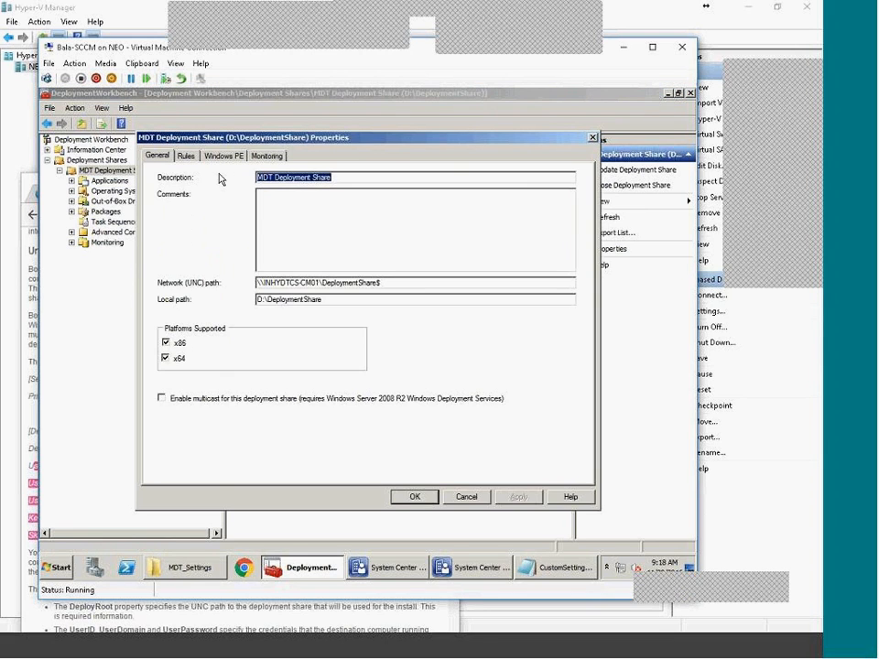
click(187, 157)
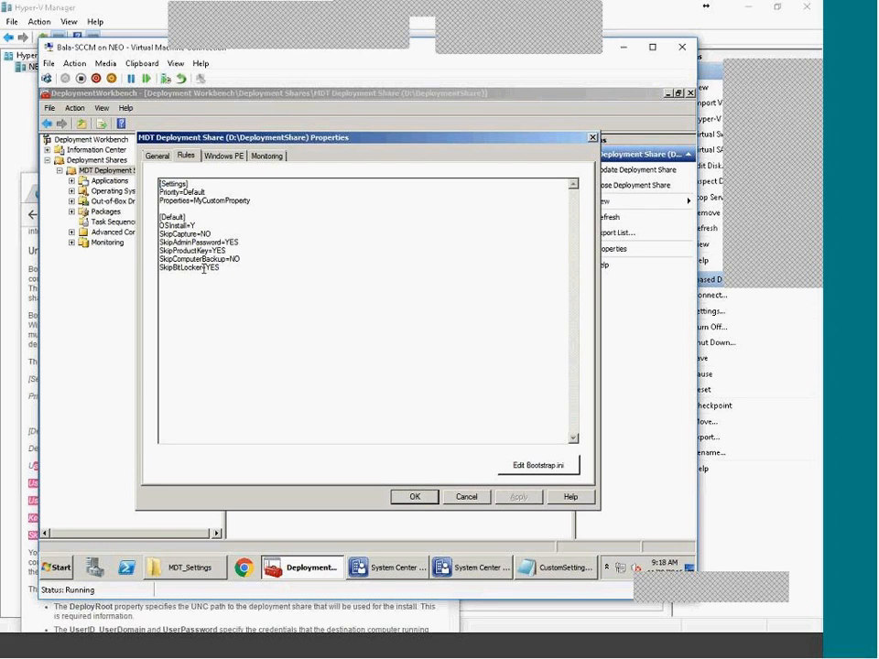
drag(225, 273, 194, 200)
click(283, 273)
click(290, 257)
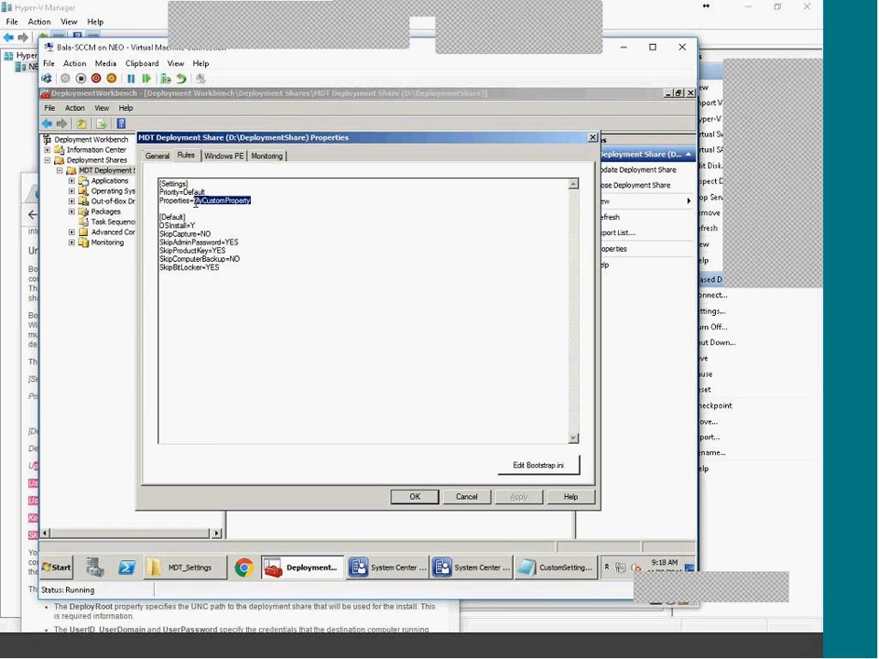
drag(178, 212, 214, 291)
click(225, 273)
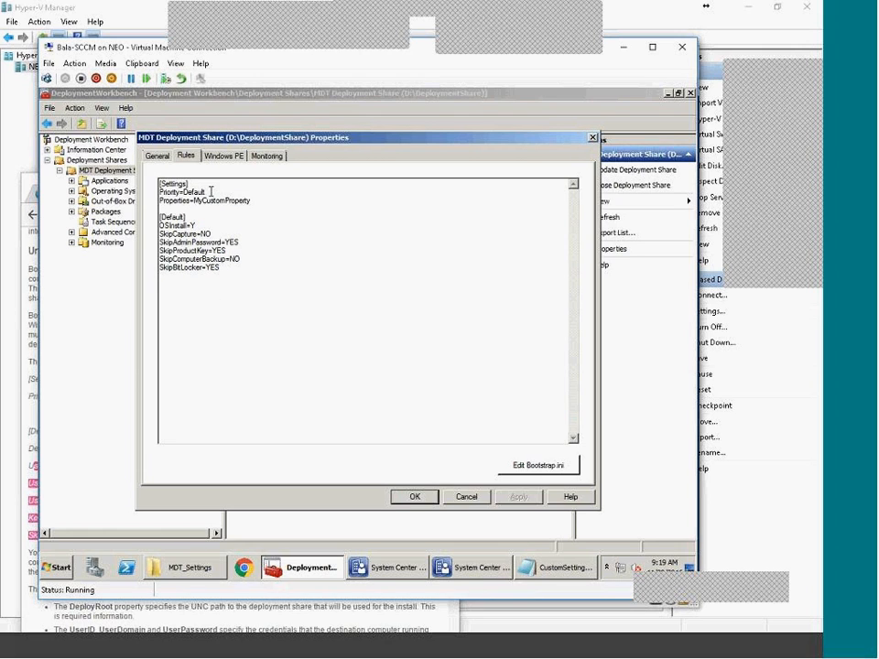
drag(231, 286, 160, 202)
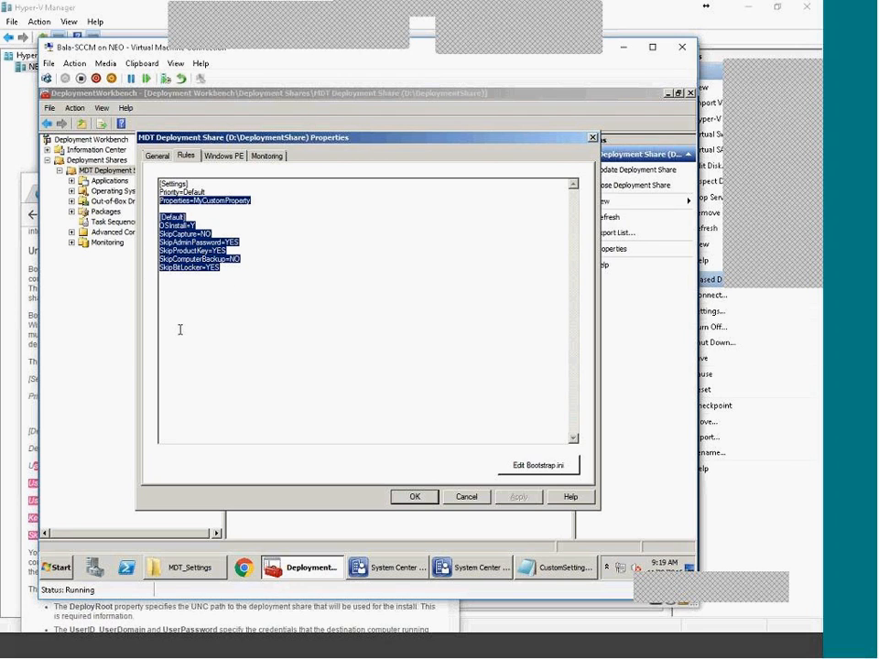
click(185, 327)
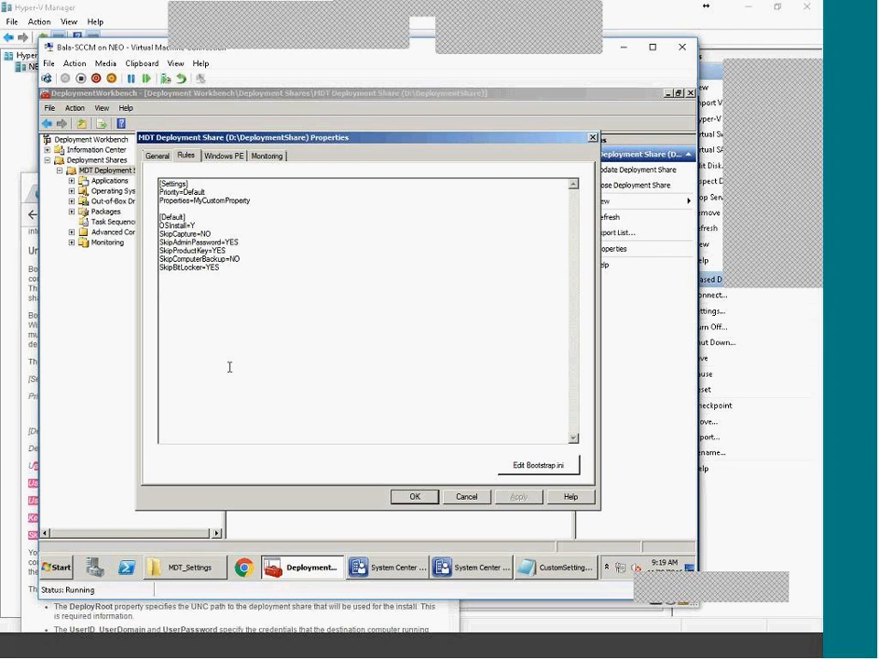
Bring the MDT reference article forward and scroll through its CustomSettings.ini section.
click(29, 412)
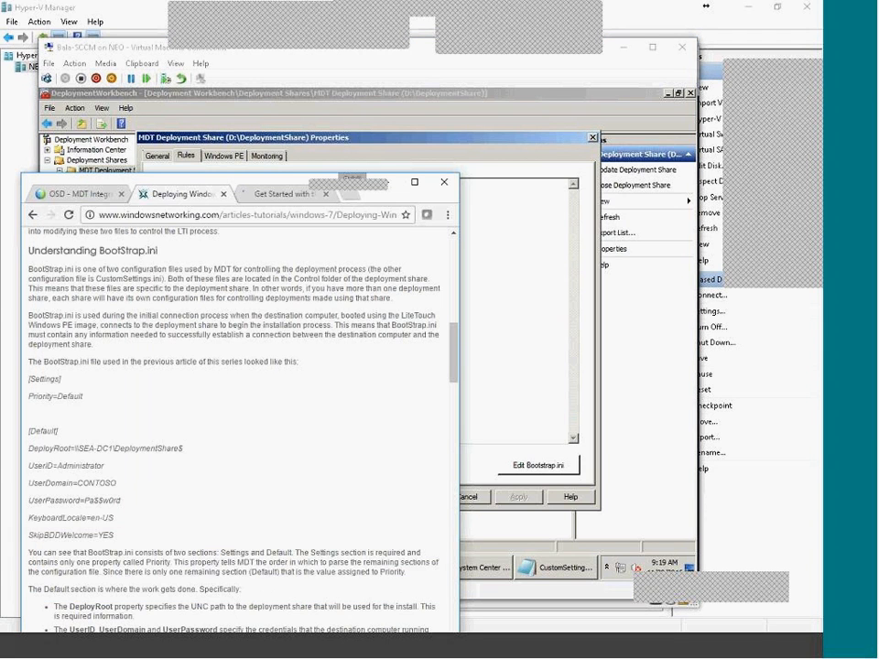
scroll(106, 438, down, 10)
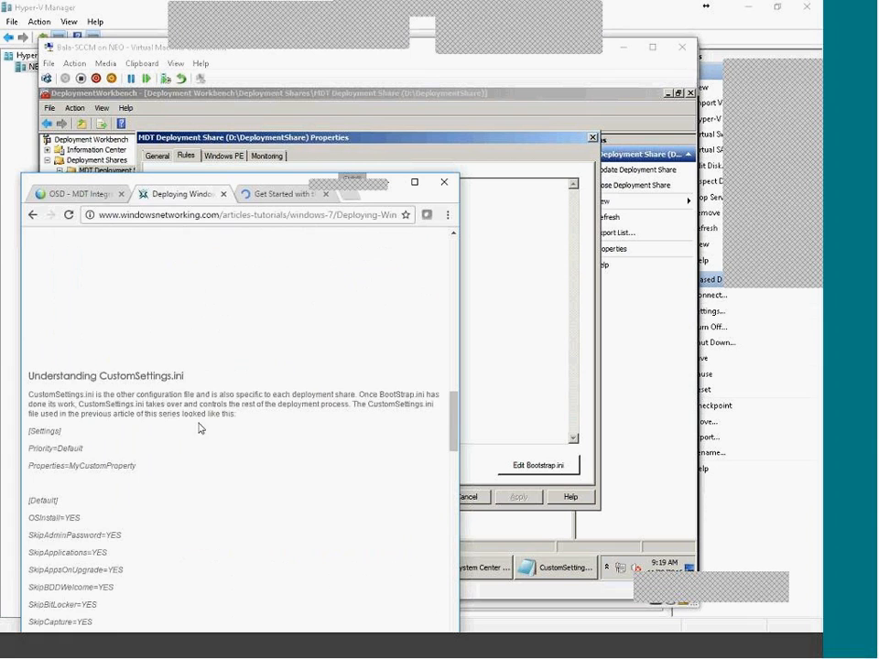
scroll(245, 443, down, 5)
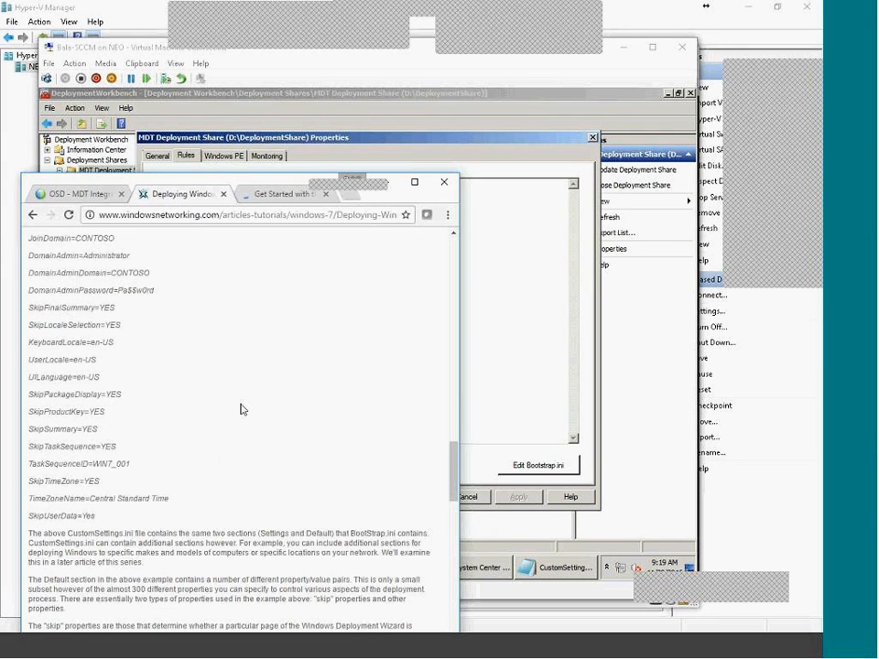
click(414, 182)
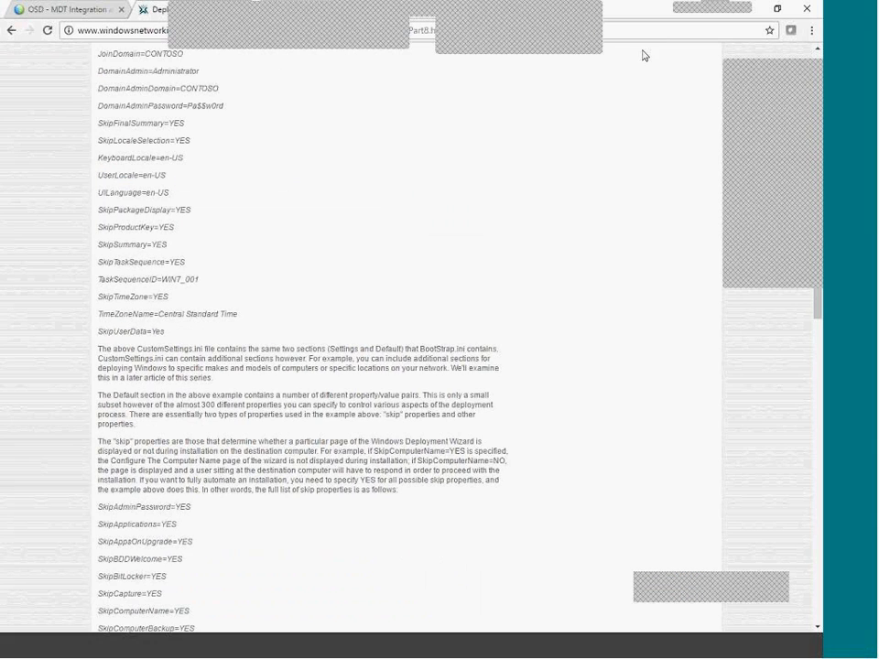
double_click(659, 8)
Skim the Get Started with MDT article and its related articles, then close its tab and maximize Chrome.
click(278, 194)
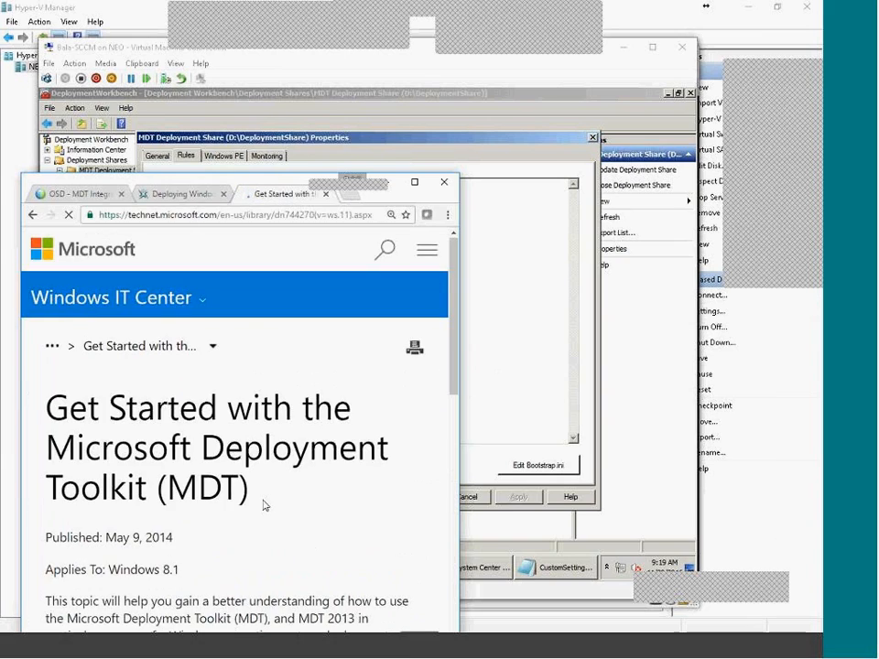
scroll(381, 275, down, 4)
click(414, 182)
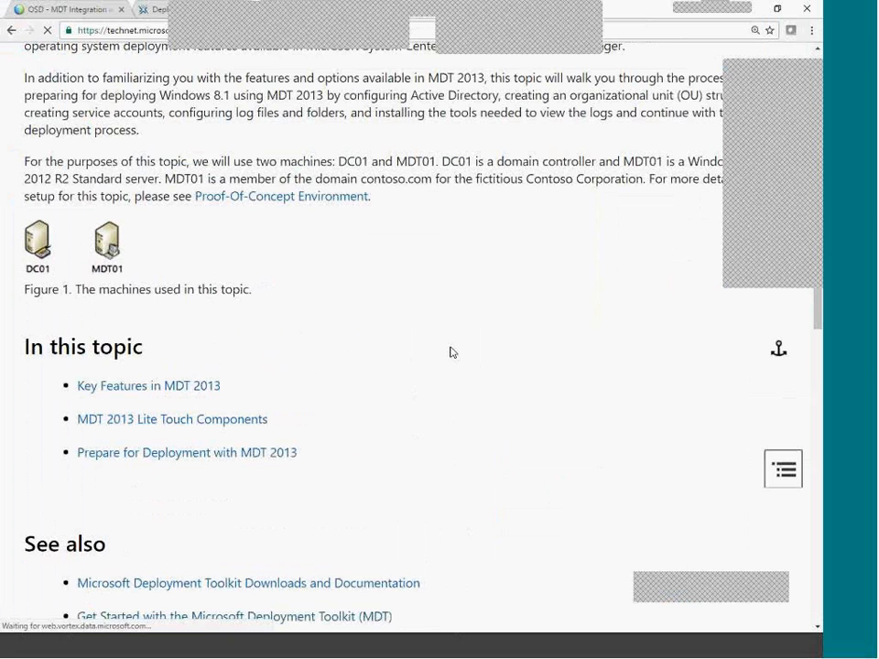
scroll(452, 352, down, 4)
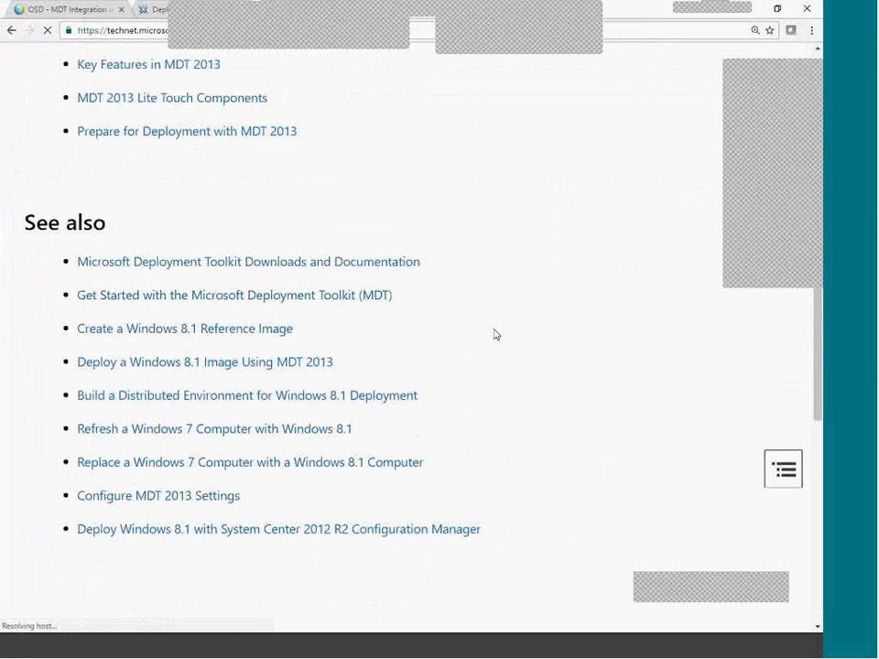
scroll(495, 334, up, 9)
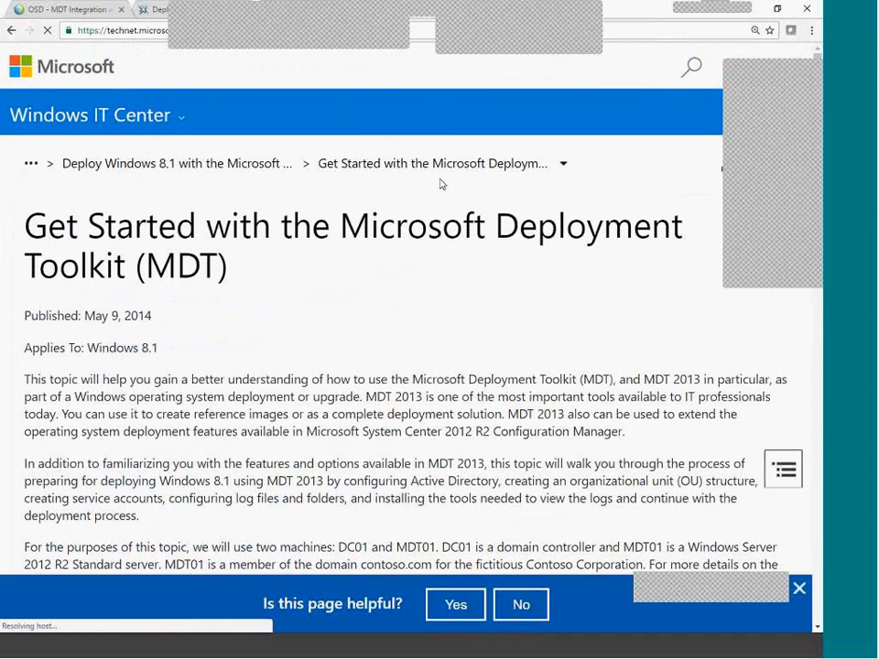
click(559, 169)
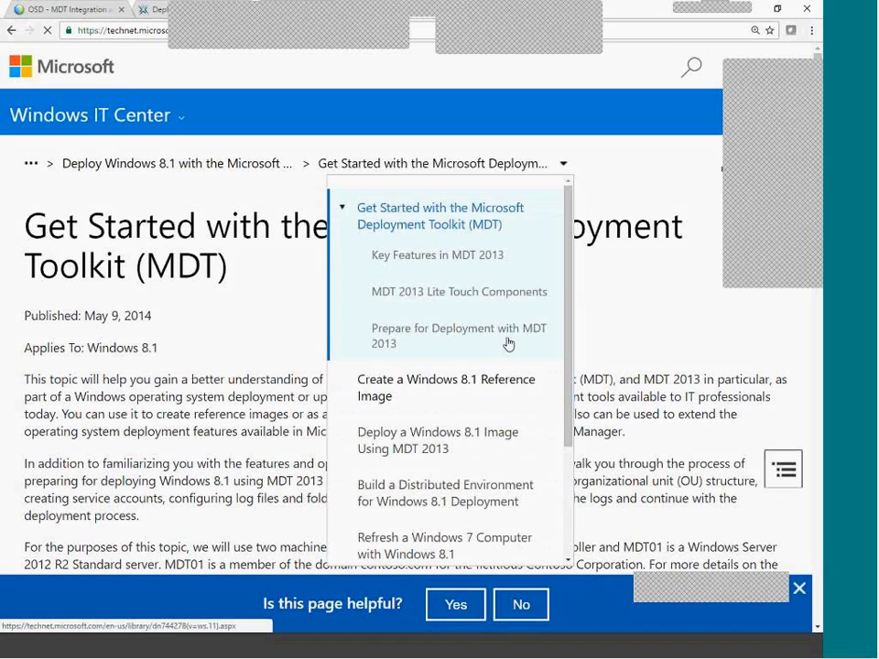
scroll(562, 345, down, 3)
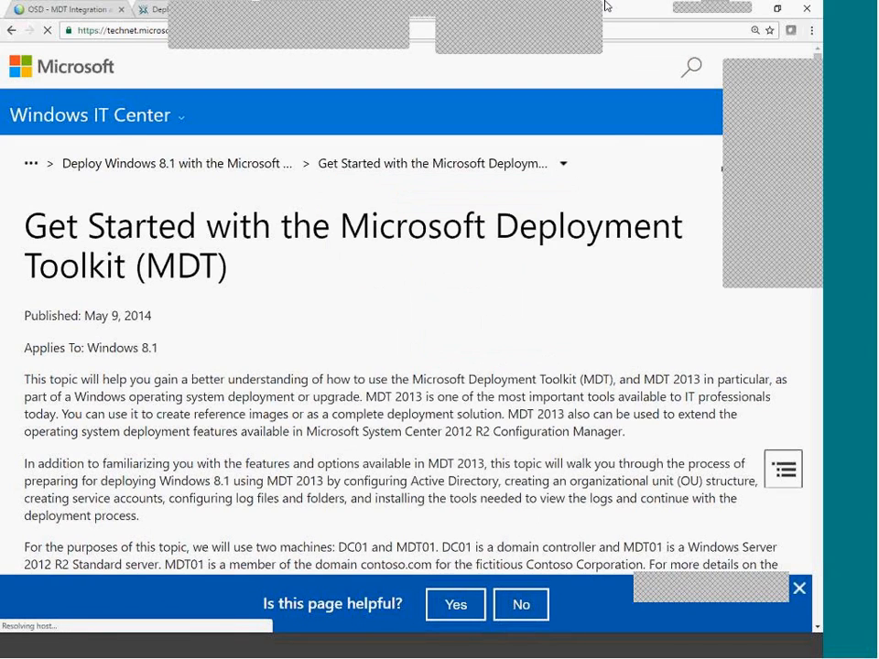
double_click(612, 6)
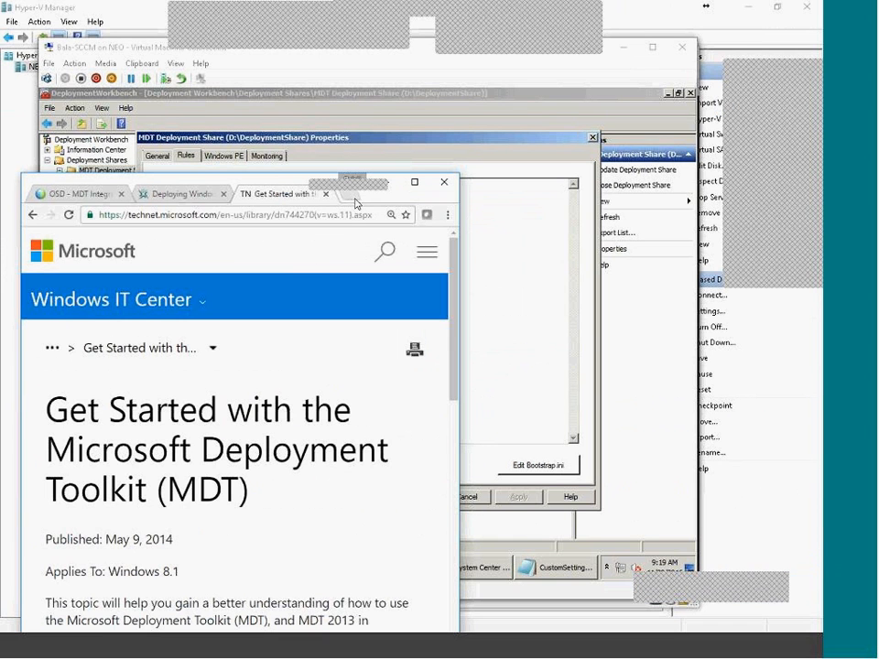
click(325, 194)
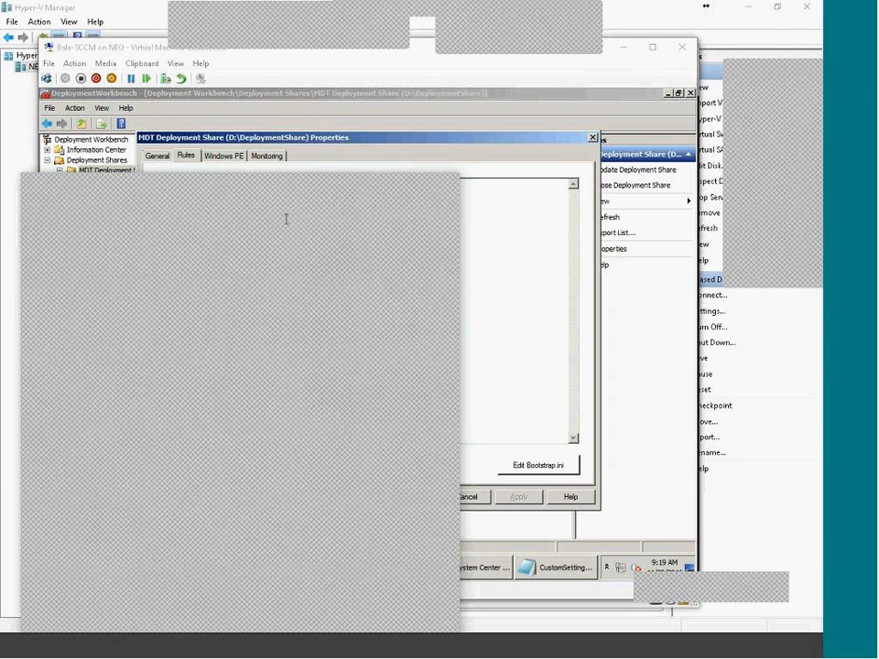
click(418, 184)
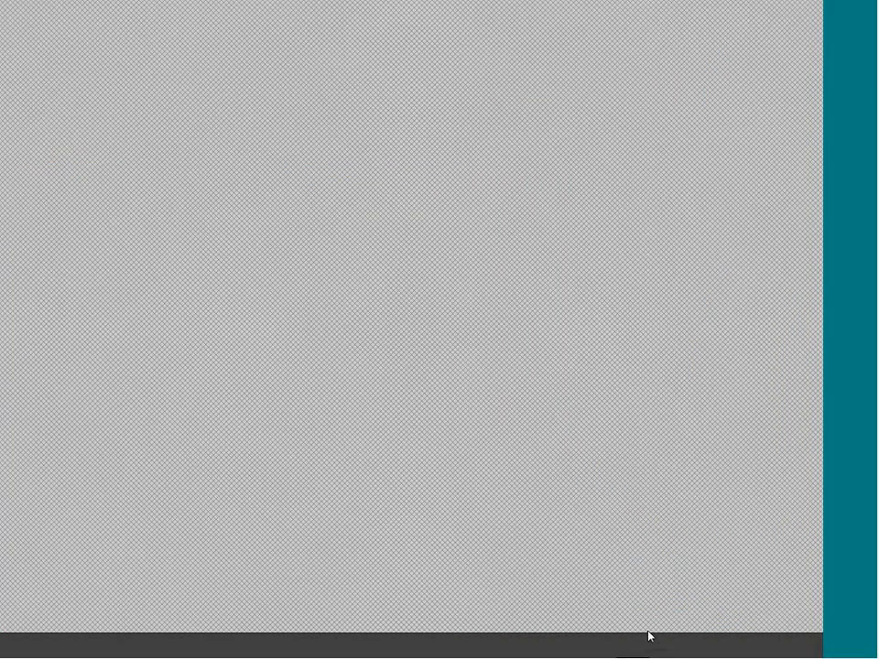
click(668, 653)
click(653, 655)
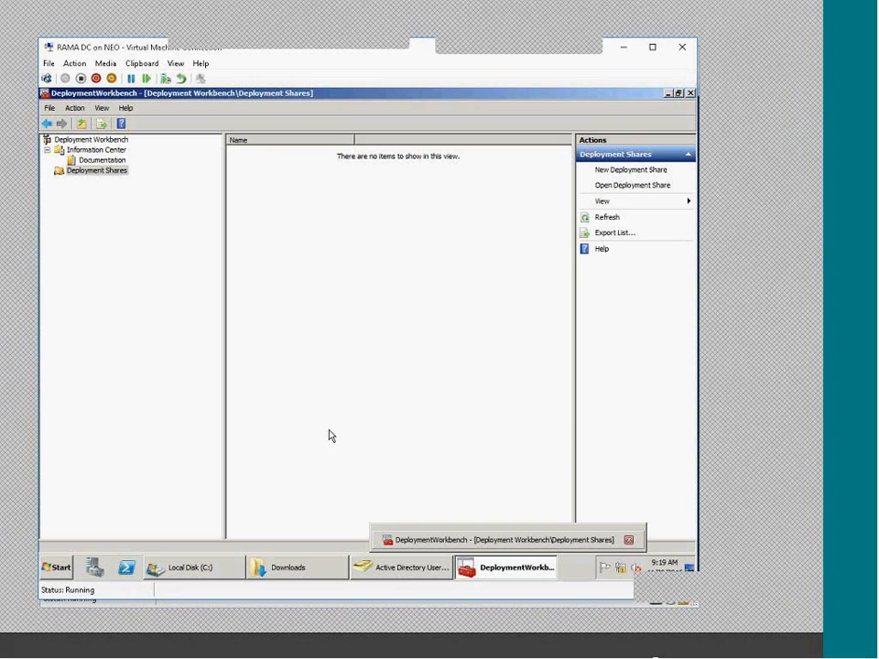
click(590, 643)
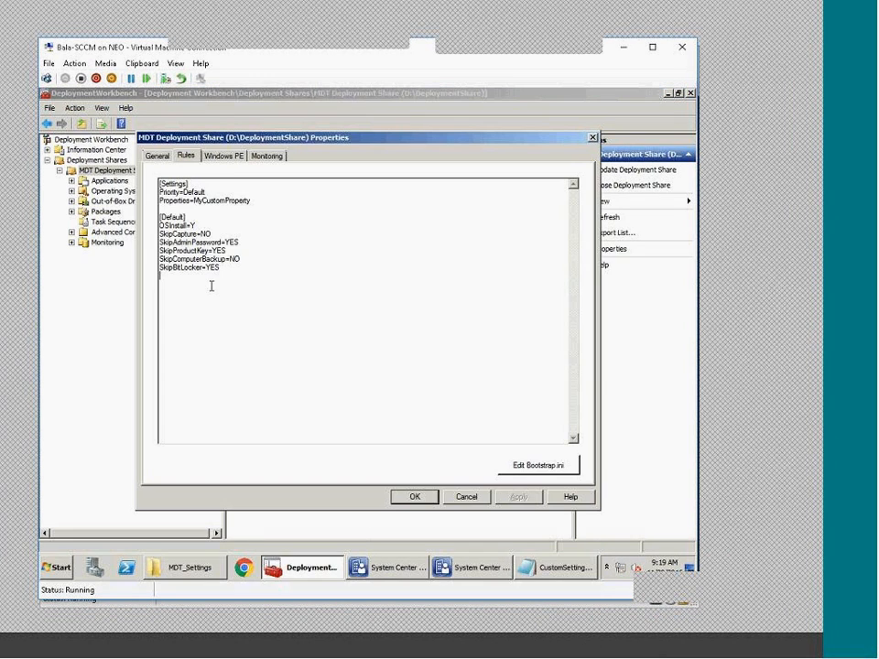
drag(160, 213, 216, 311)
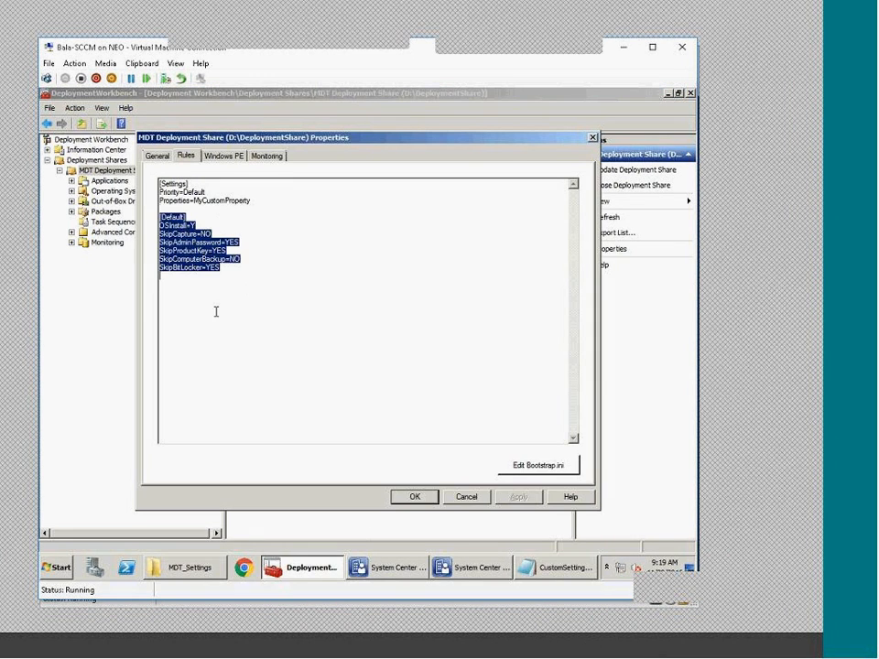
click(257, 338)
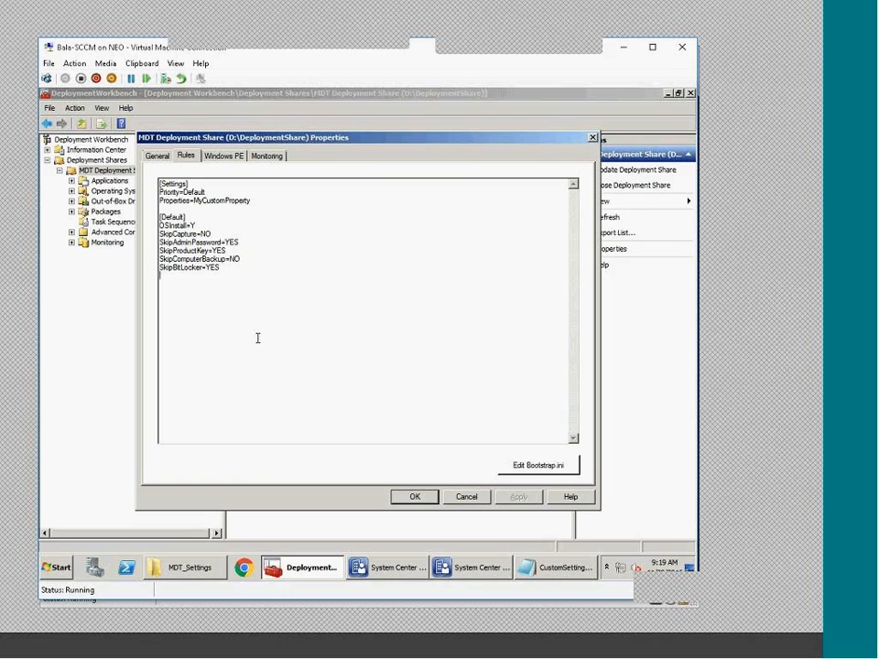
click(501, 646)
click(782, 10)
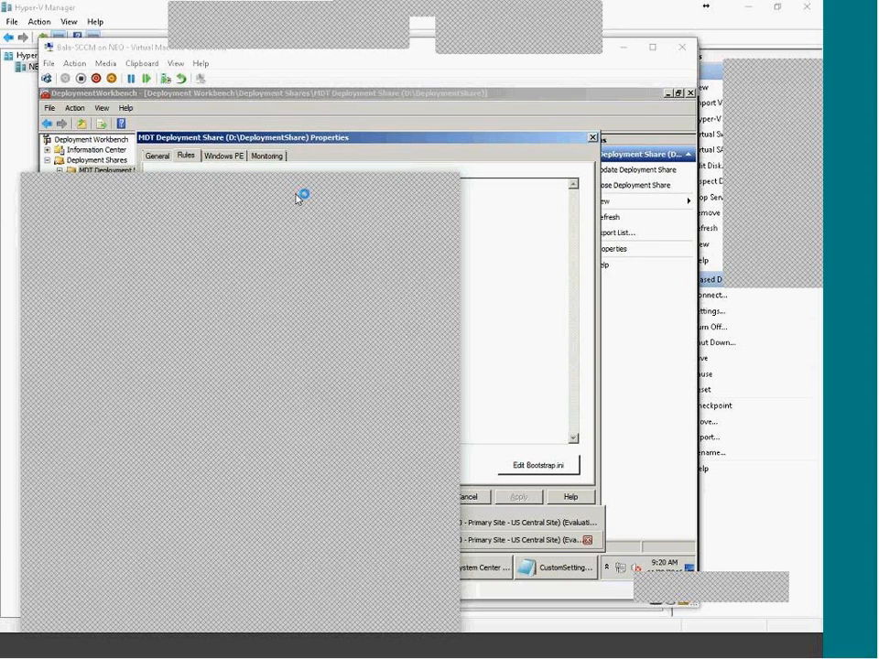
click(413, 179)
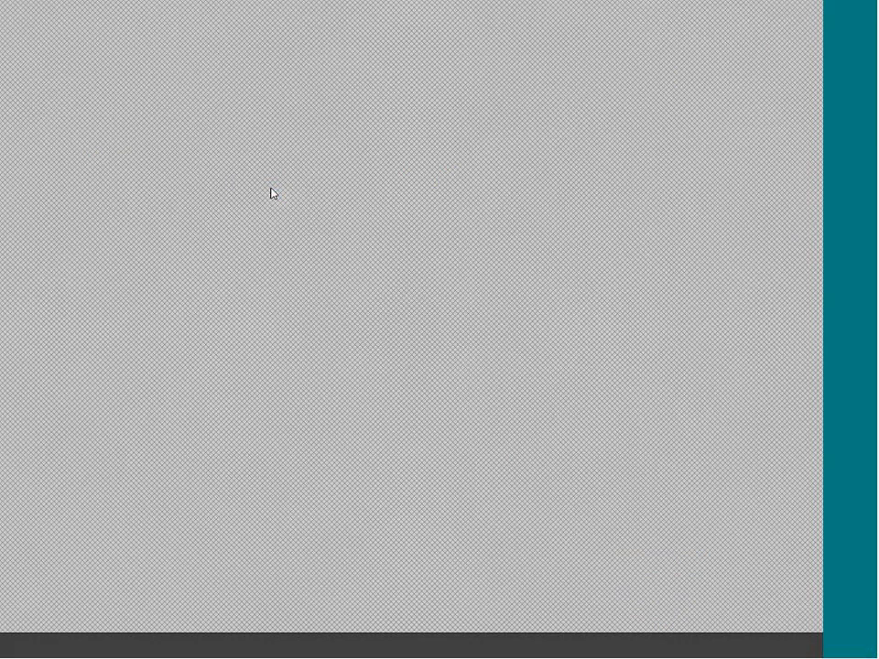
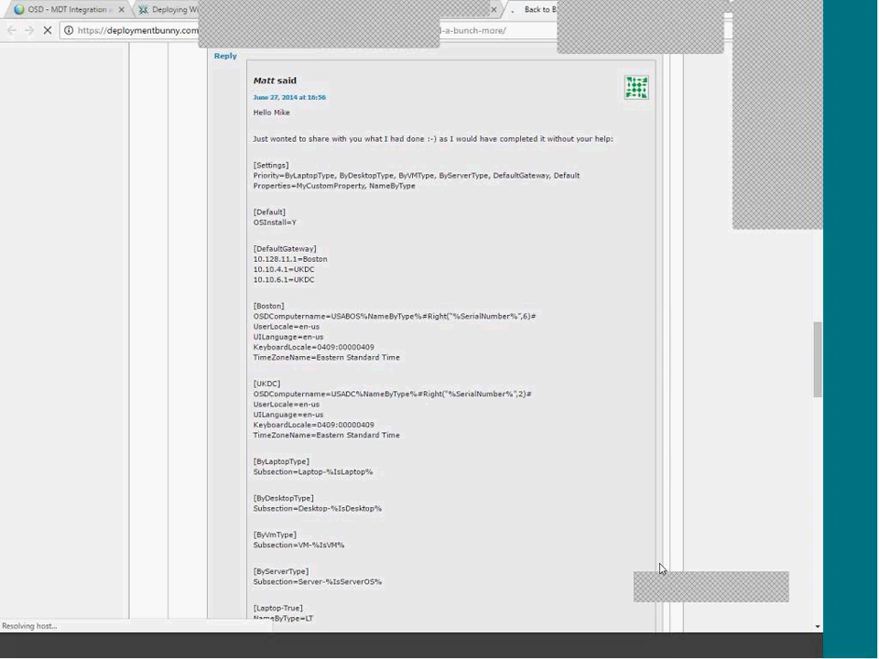
Highlight the [Settings] heading in the deployment share's rules.
click(611, 648)
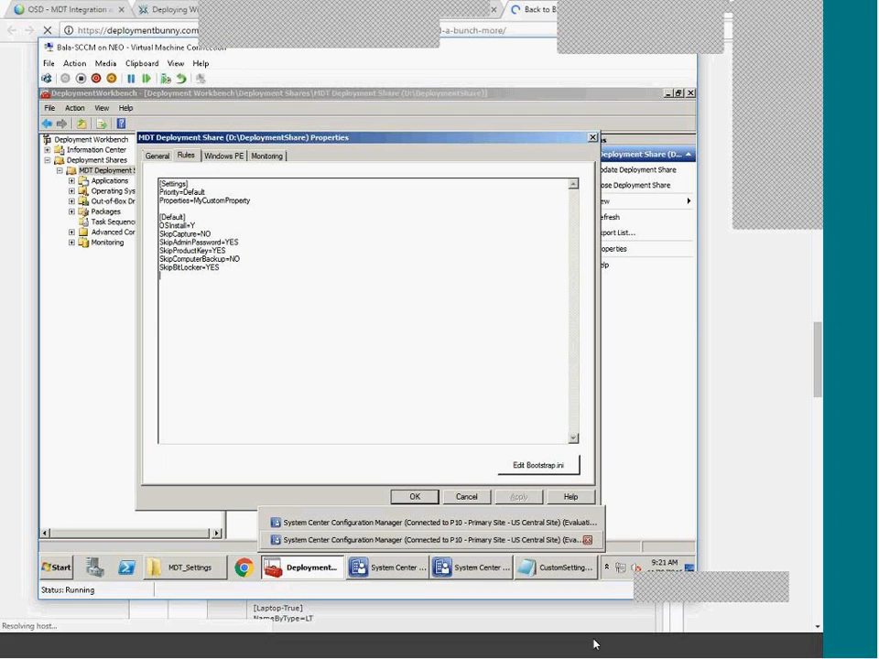
drag(191, 185, 162, 184)
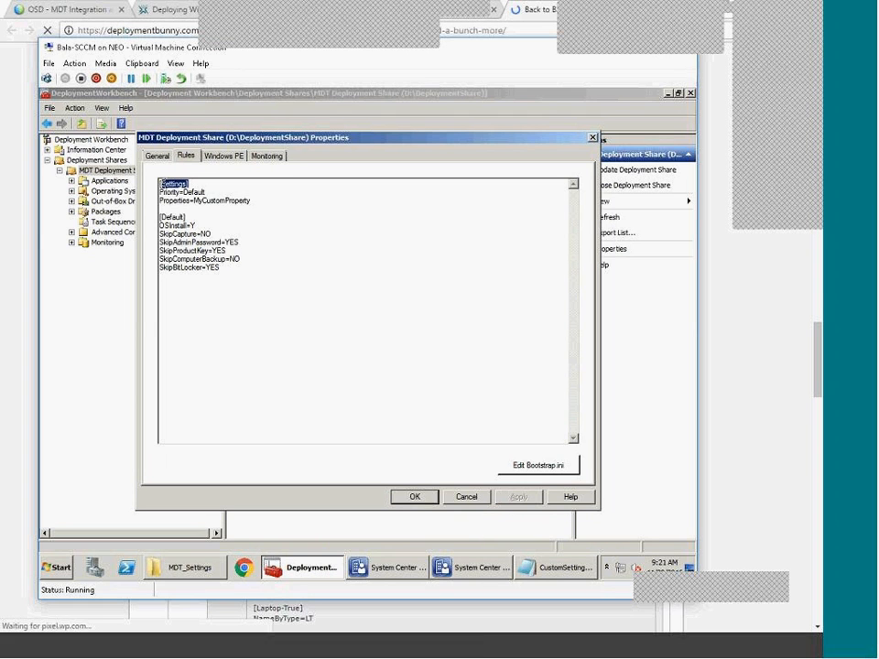
click(172, 178)
double_click(172, 180)
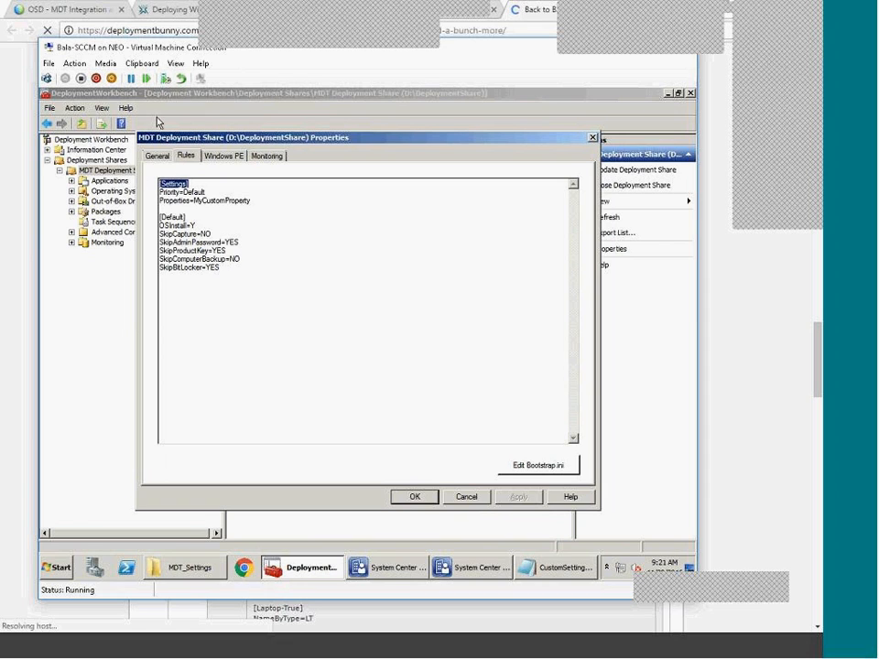
In the blog comment sample, highlight Priority, ByLaptopType and the Default, DefaultGateway, Boston and UKDC sections.
click(816, 370)
double_click(266, 175)
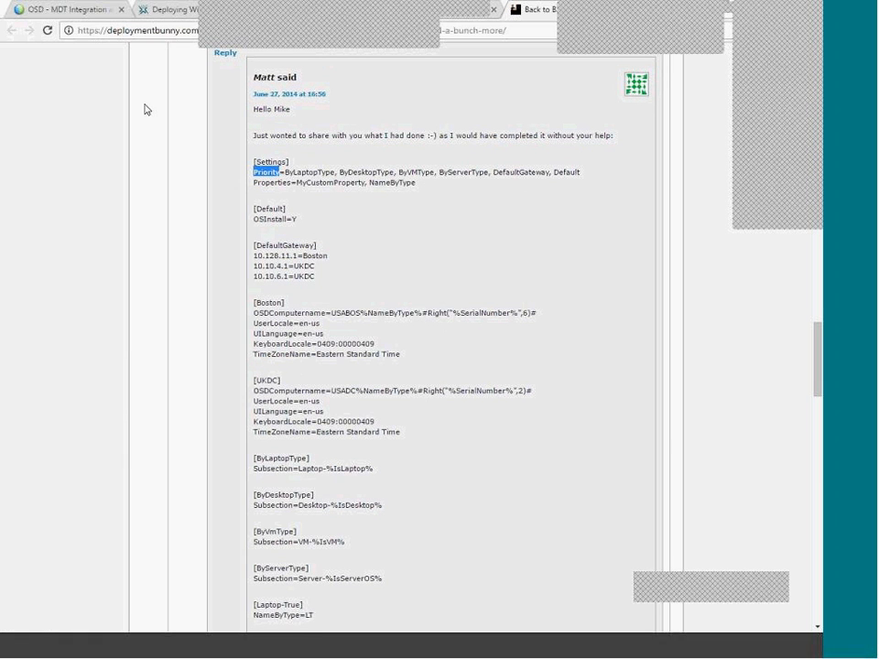
click(288, 174)
drag(285, 174, 335, 171)
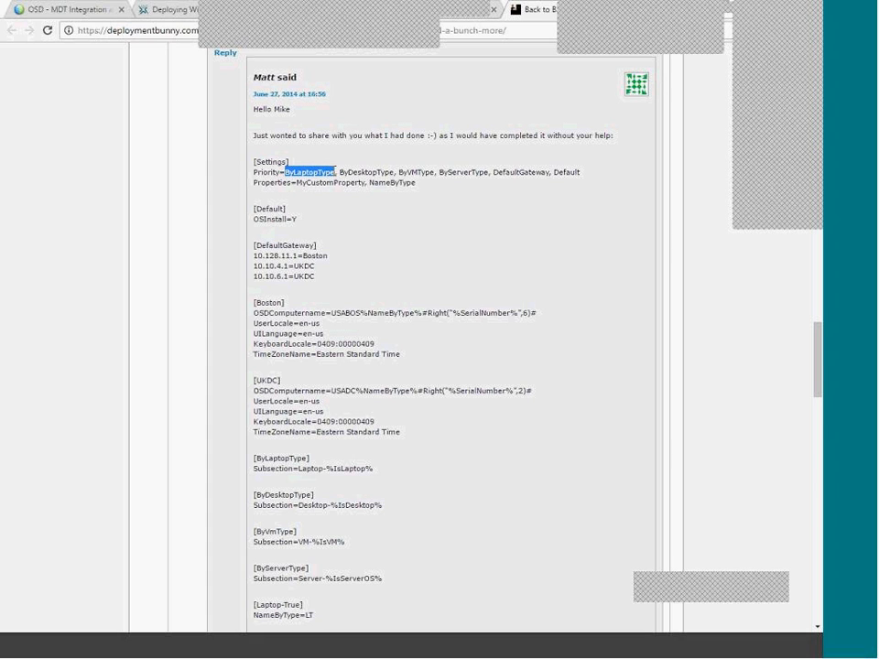
drag(253, 207, 295, 209)
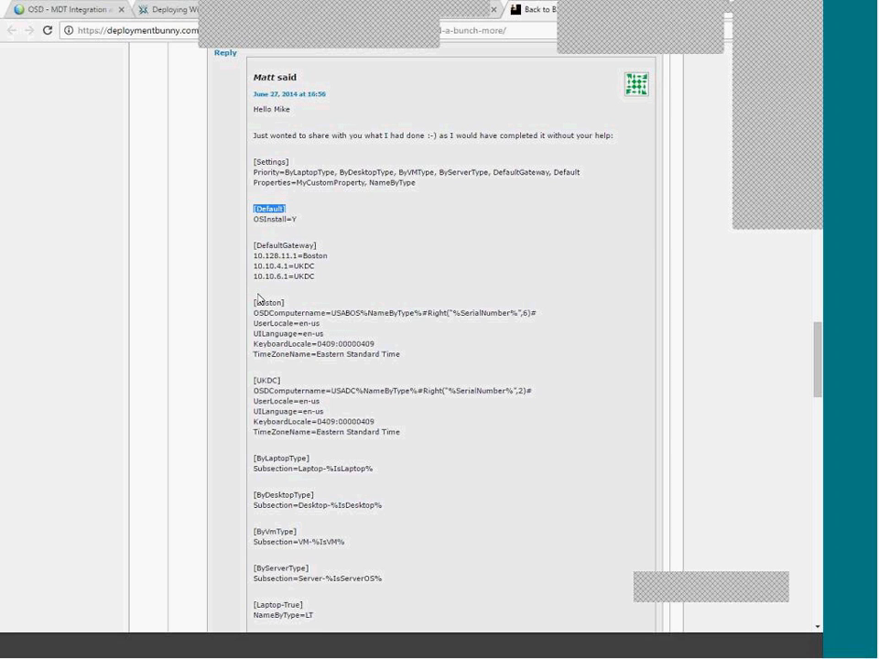
drag(255, 302, 295, 323)
drag(254, 380, 330, 434)
scroll(230, 400, down, 3)
drag(269, 339, 308, 400)
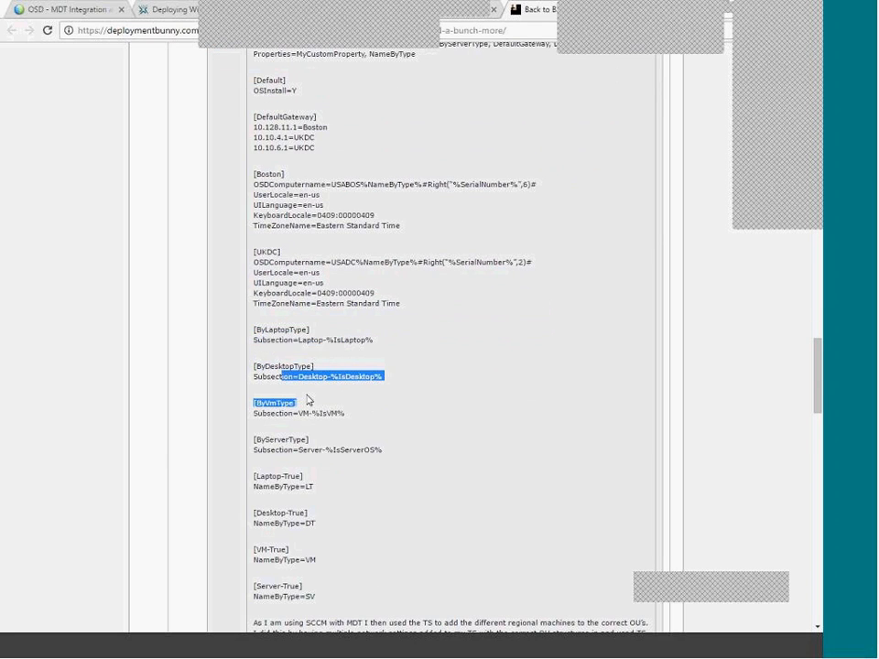
scroll(343, 517, down, 2)
scroll(332, 484, up, 5)
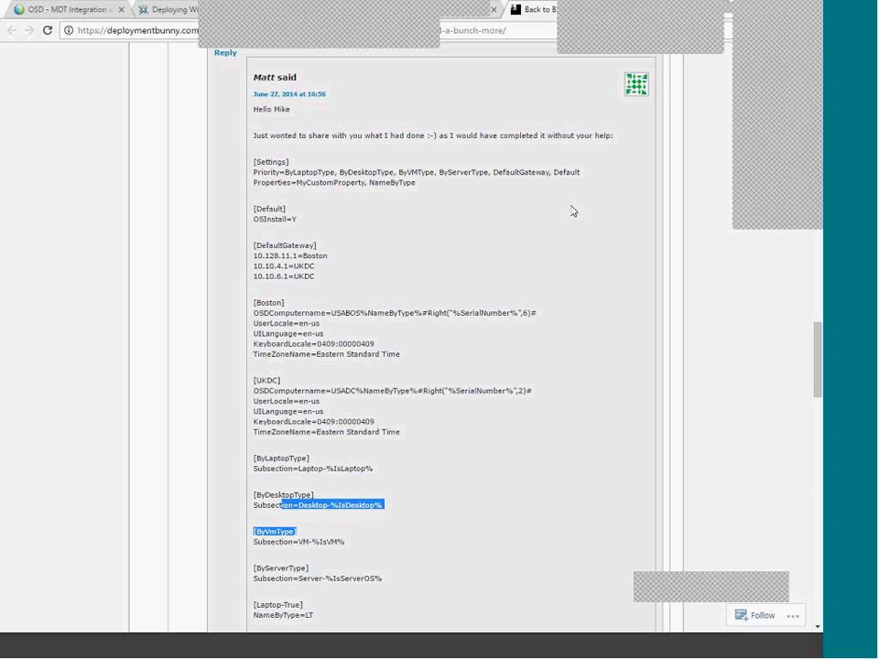
Highlight Boston's values: gateway 10.128.11.1, Eastern time zone, locale 0409:00000409, en-us, NameByType.
click(286, 215)
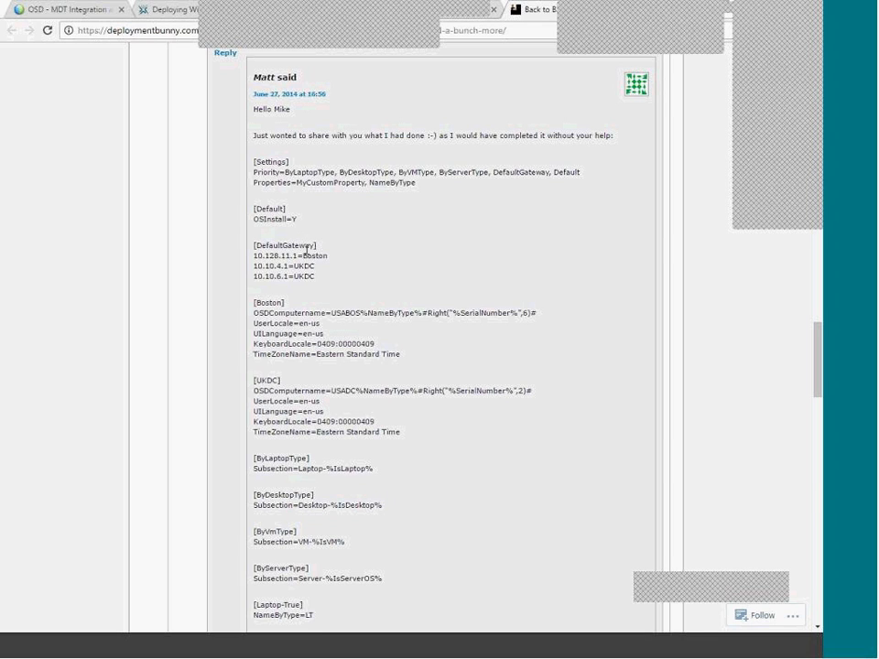
drag(302, 255, 328, 255)
drag(284, 379, 323, 359)
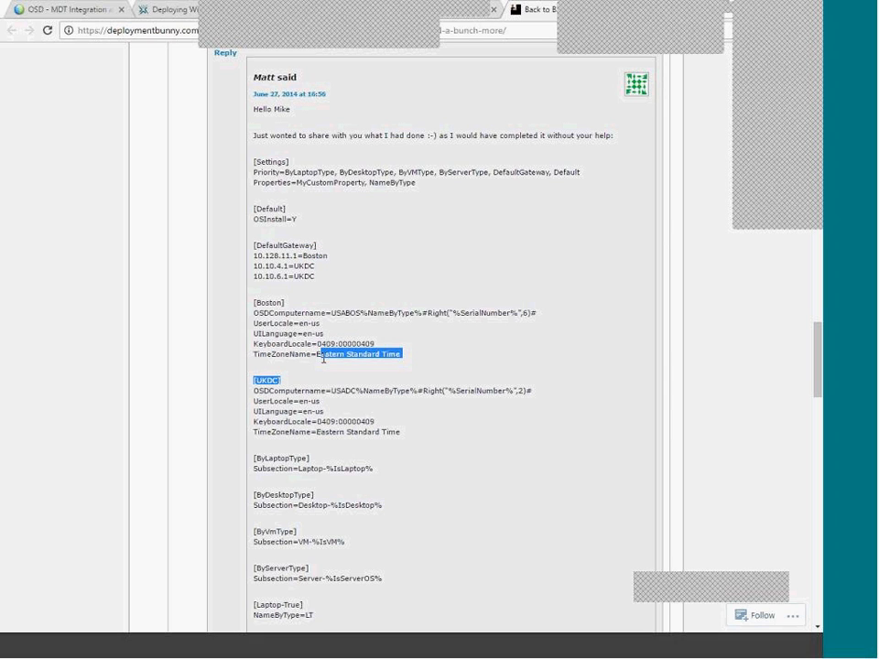
double_click(332, 359)
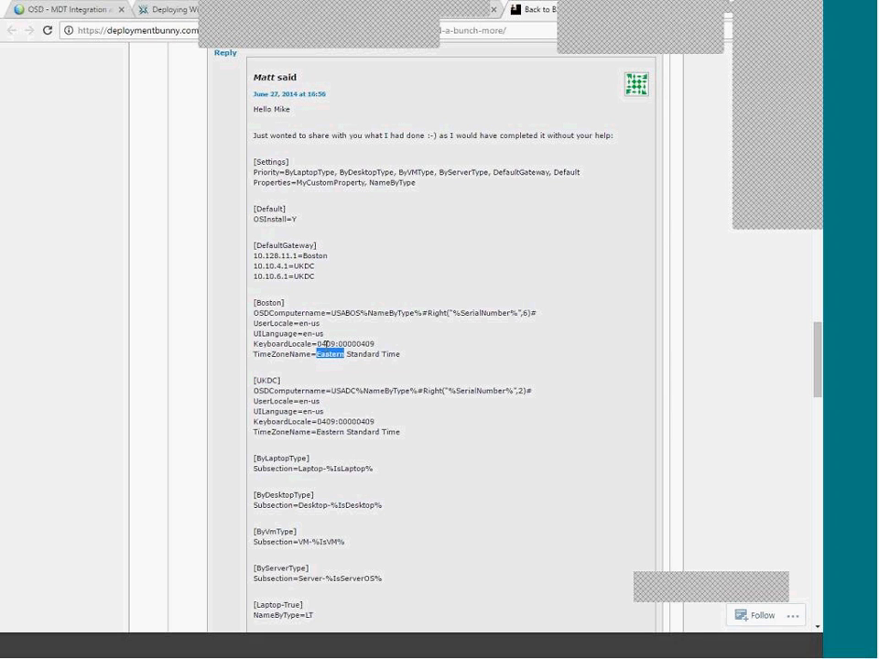
drag(317, 344, 393, 346)
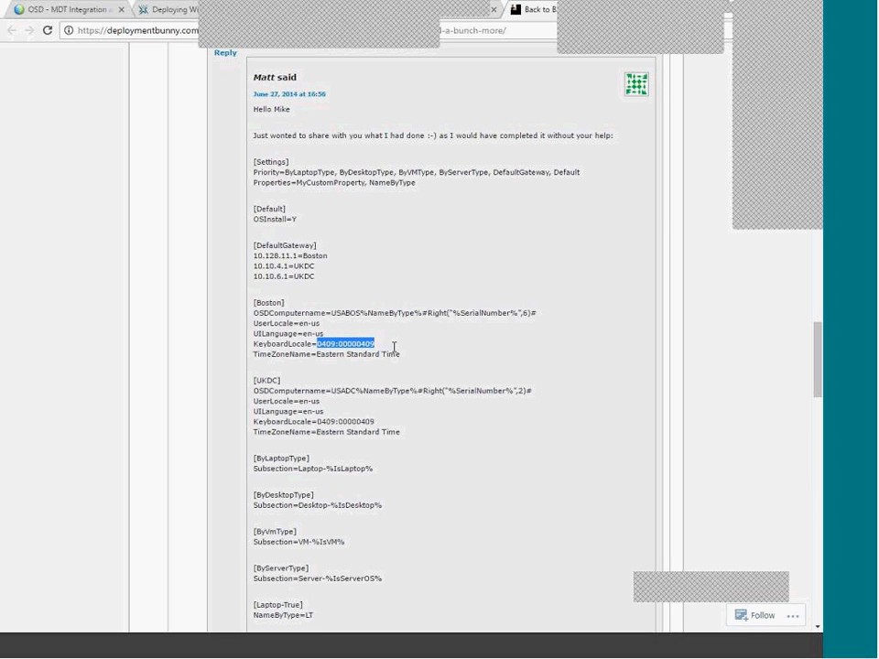
drag(312, 333, 324, 334)
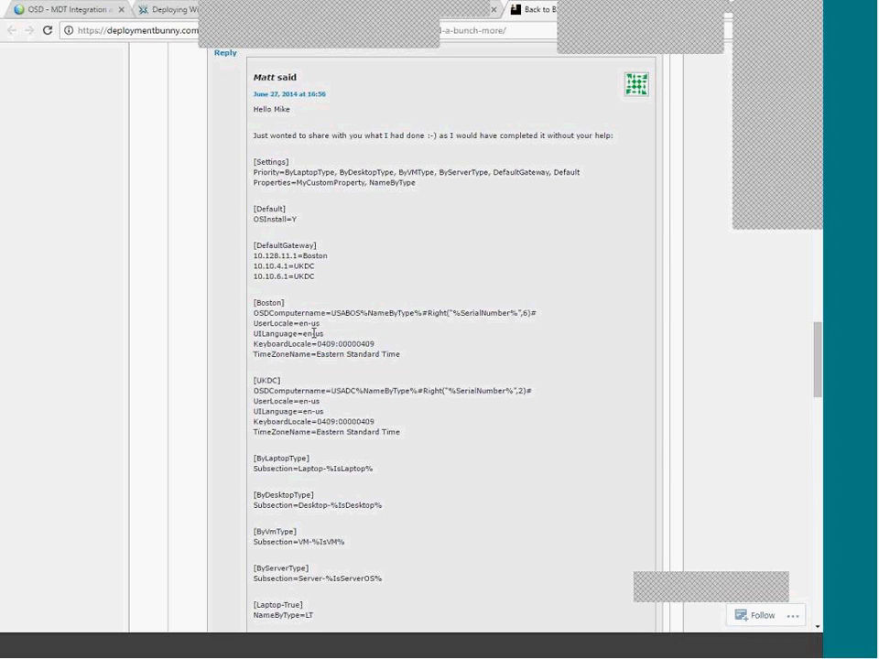
double_click(307, 333)
drag(373, 312, 414, 316)
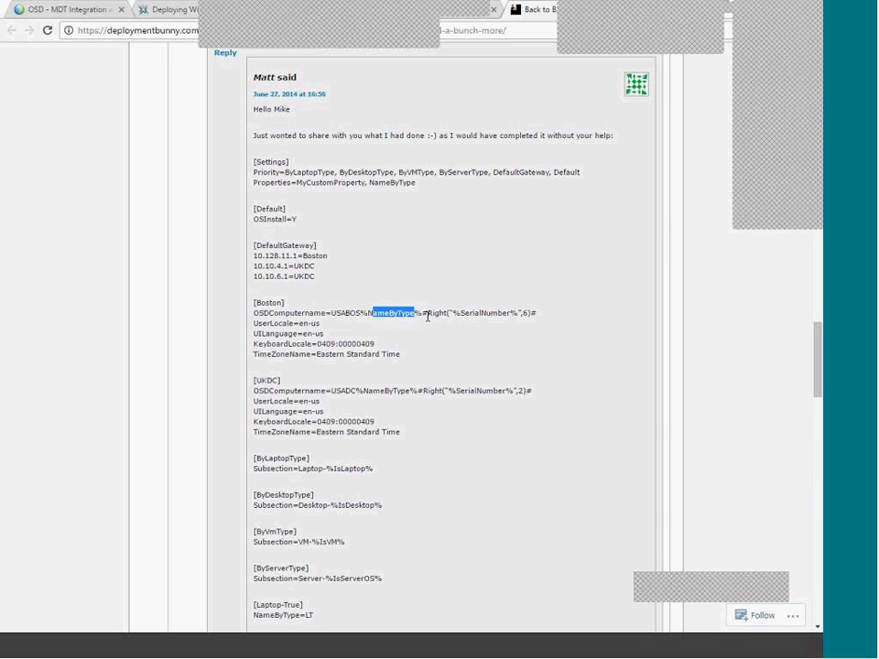
drag(447, 313, 510, 313)
drag(367, 313, 511, 316)
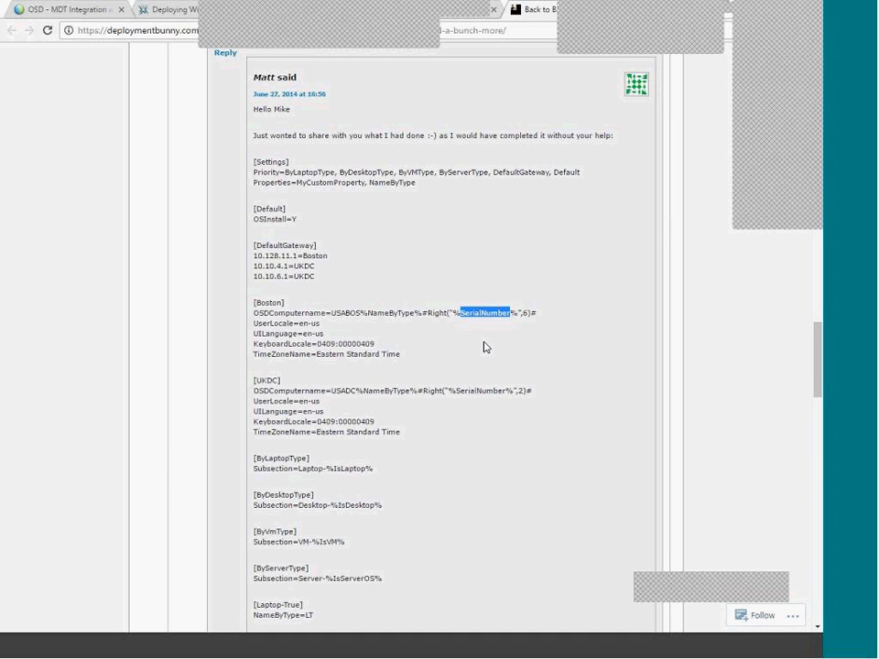
Highlight the UKDC gateway 10.10.4.1 lines and the UKDC section's settings.
click(332, 270)
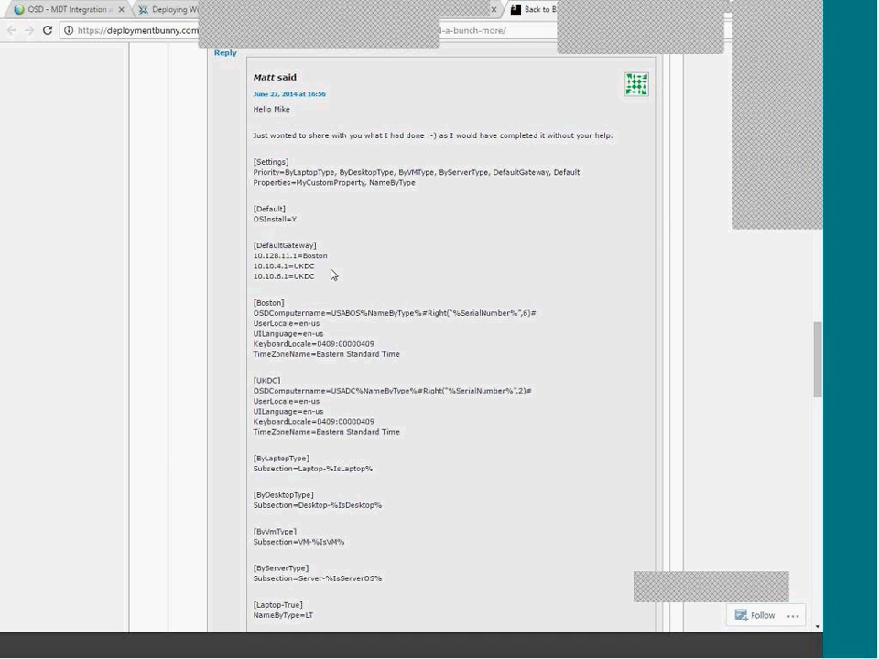
drag(285, 265, 252, 266)
double_click(294, 246)
double_click(304, 265)
scroll(334, 287, down, 1)
scroll(334, 287, down, 1)
click(307, 147)
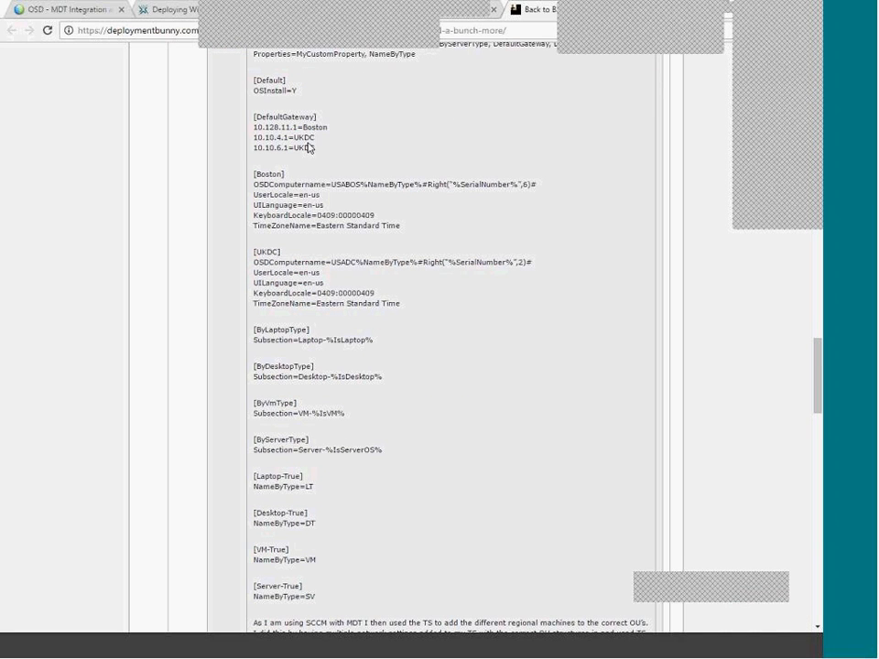
mouse_move(303, 138)
mouse_down()
mouse_move(317, 137)
mouse_move(317, 148)
mouse_up()
click(326, 143)
drag(294, 138, 291, 147)
drag(253, 263, 369, 324)
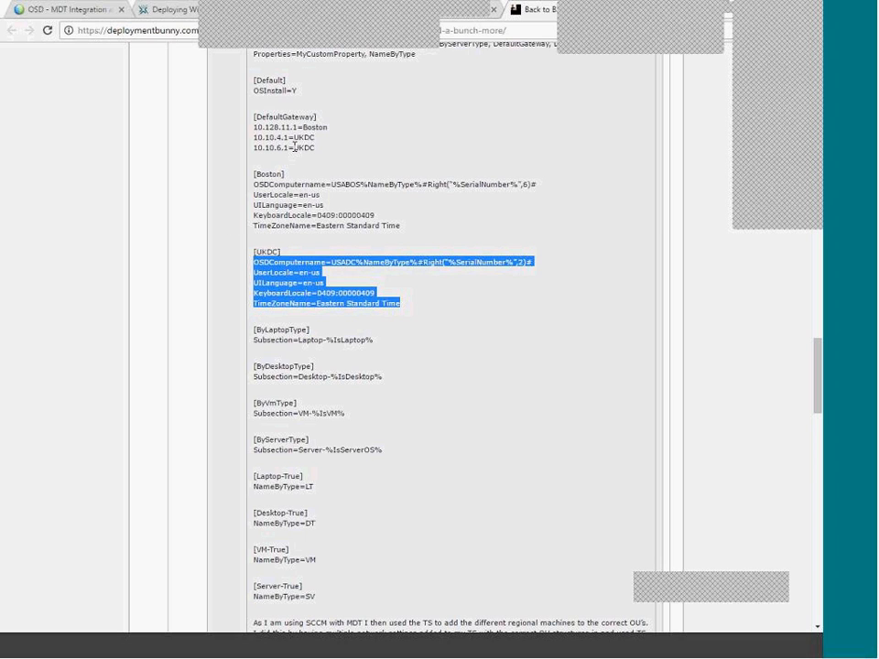
Highlight the 4.1 and 6.1 gateway values and the UKDC block, then return to the sample's top.
drag(276, 137, 314, 148)
click(289, 273)
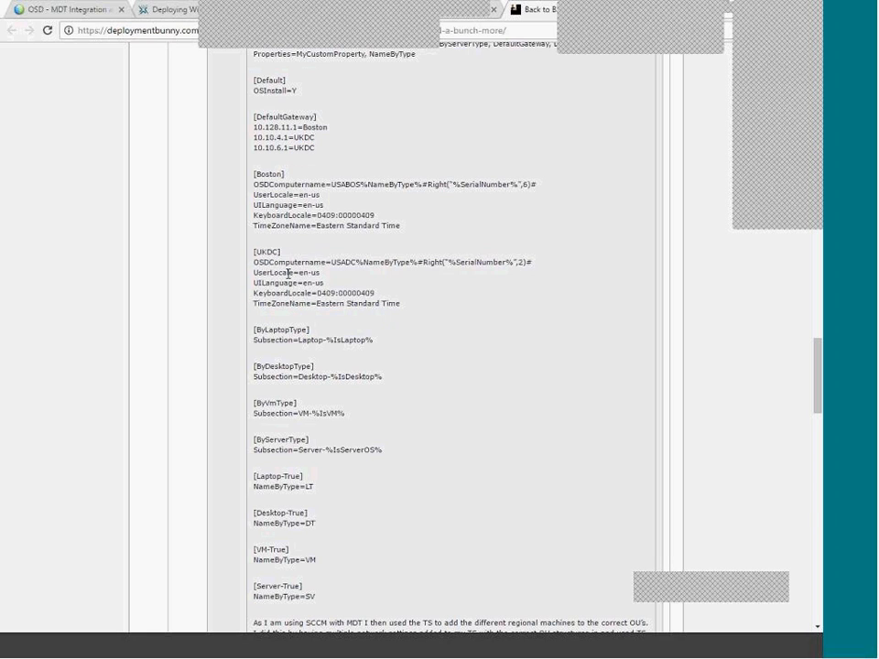
drag(268, 262, 375, 303)
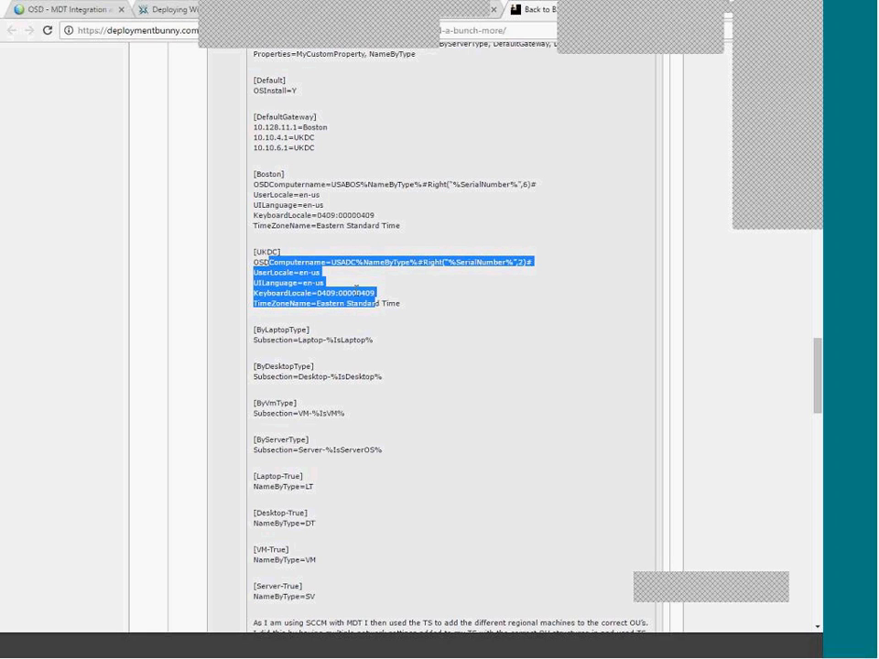
click(375, 307)
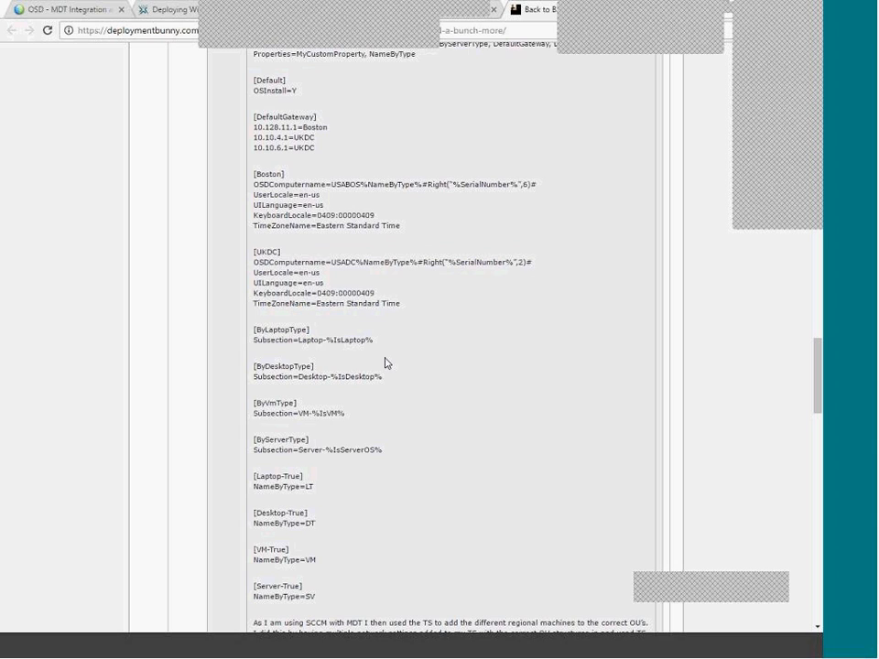
scroll(386, 363, down, 3)
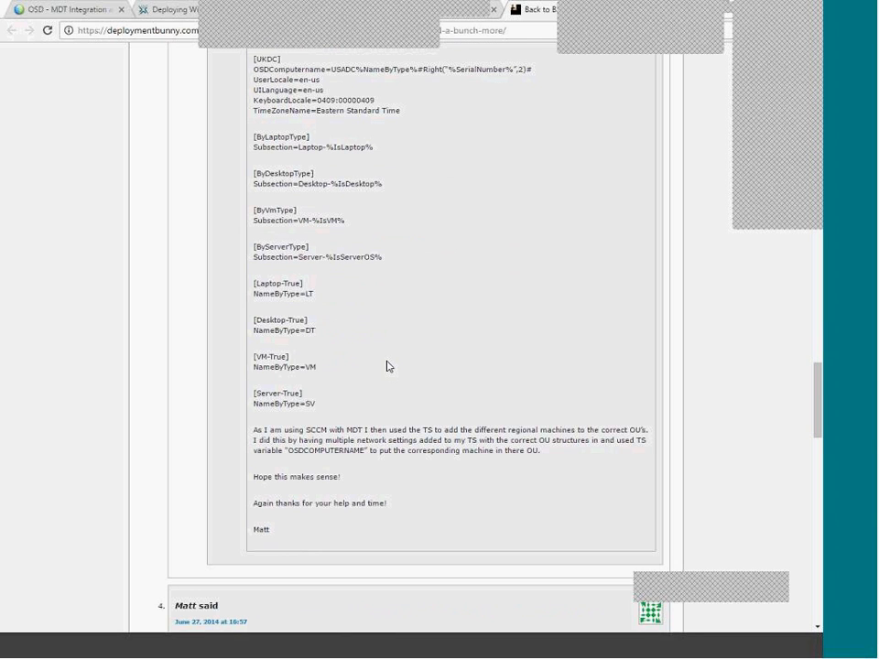
scroll(403, 377, up, 4)
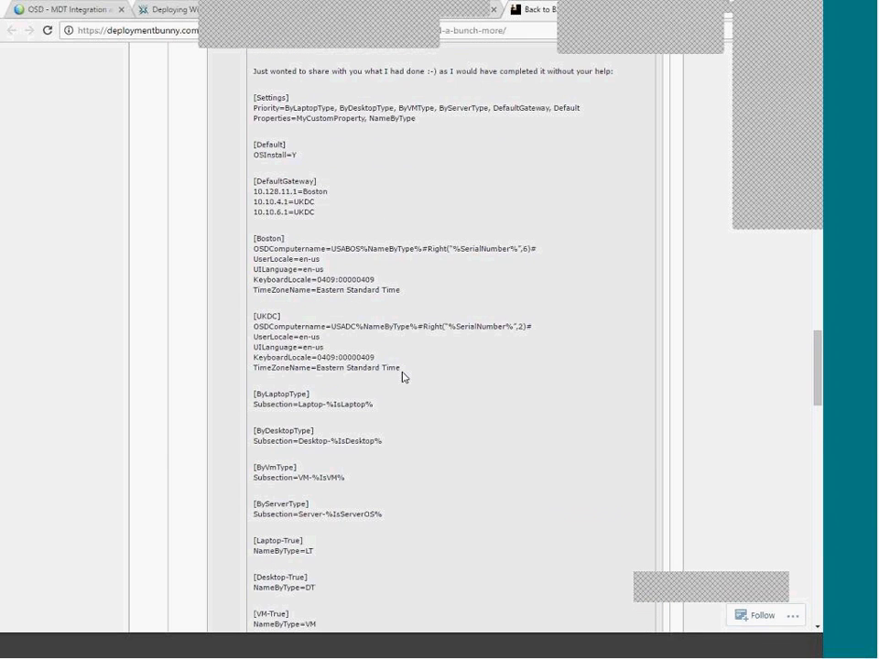
scroll(380, 418, down, 8)
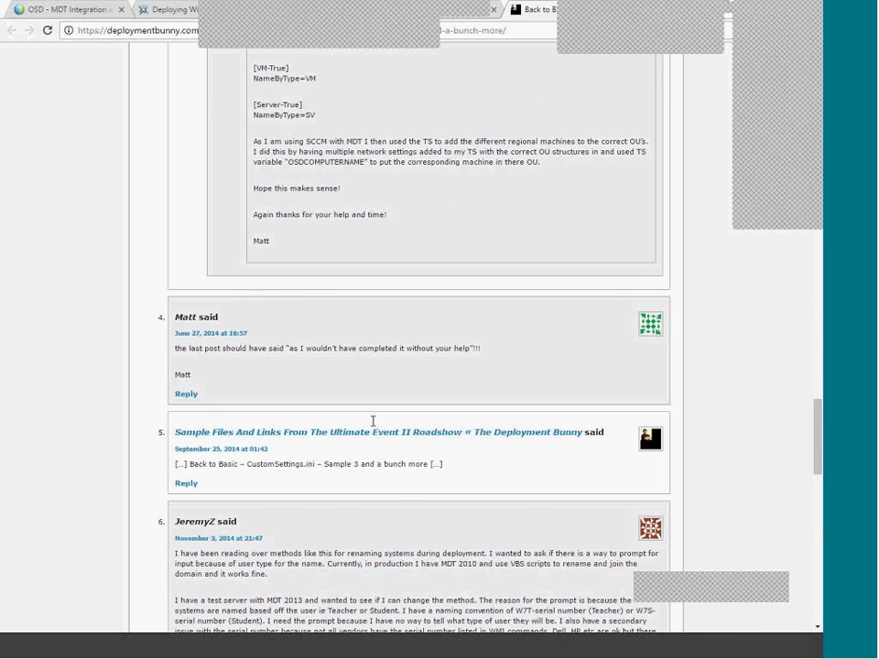
scroll(374, 421, down, 5)
scroll(373, 421, down, 15)
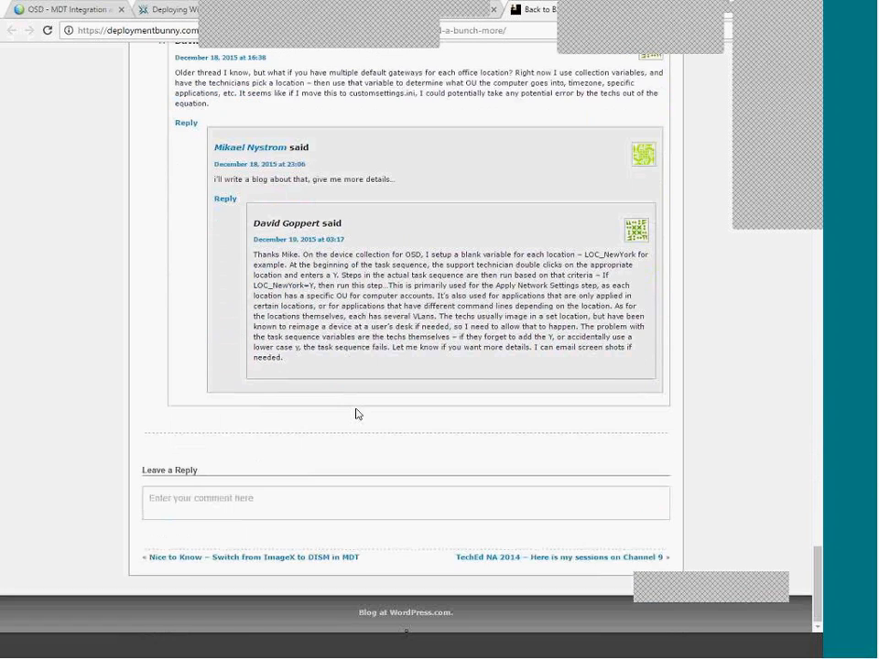
scroll(357, 415, up, 15)
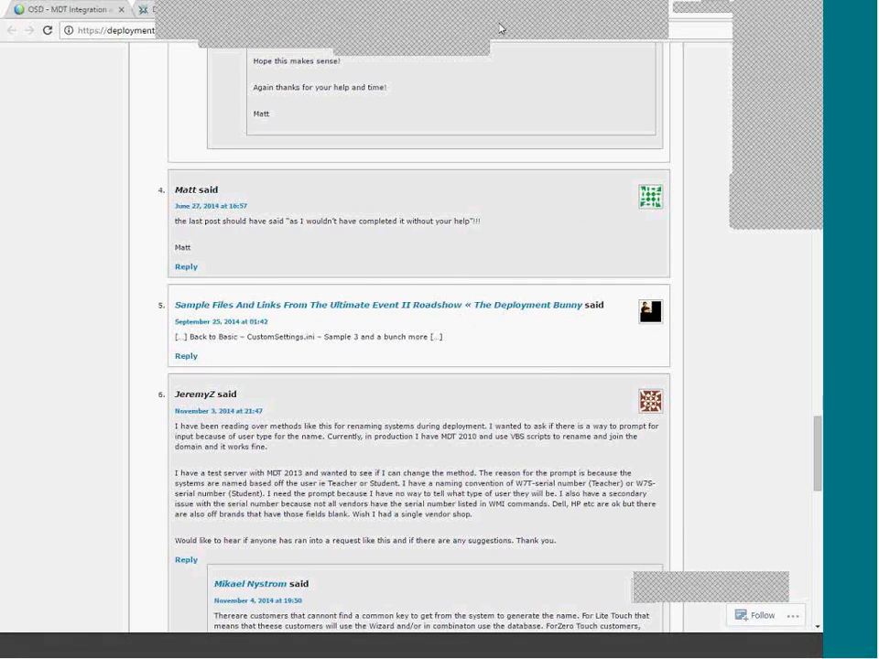
key(Page_Up)
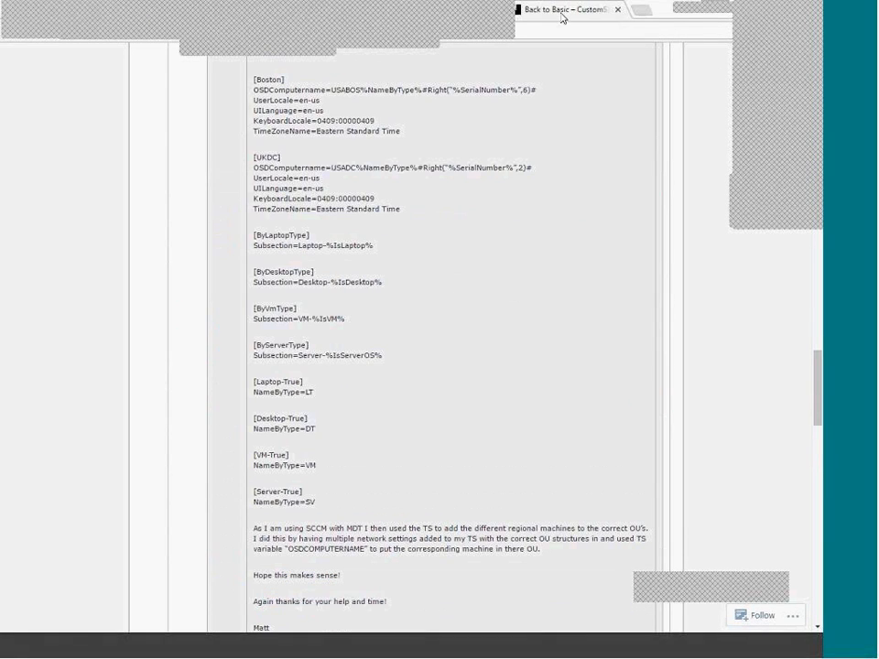
Switch to the mdtguy CustomSettings.ini article and open its example image full size.
double_click(667, 20)
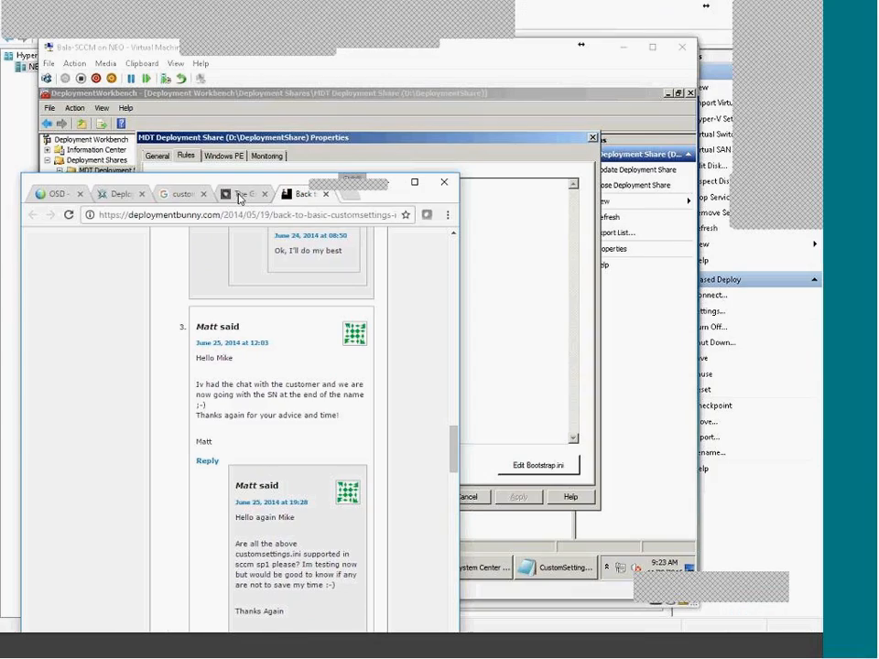
click(243, 194)
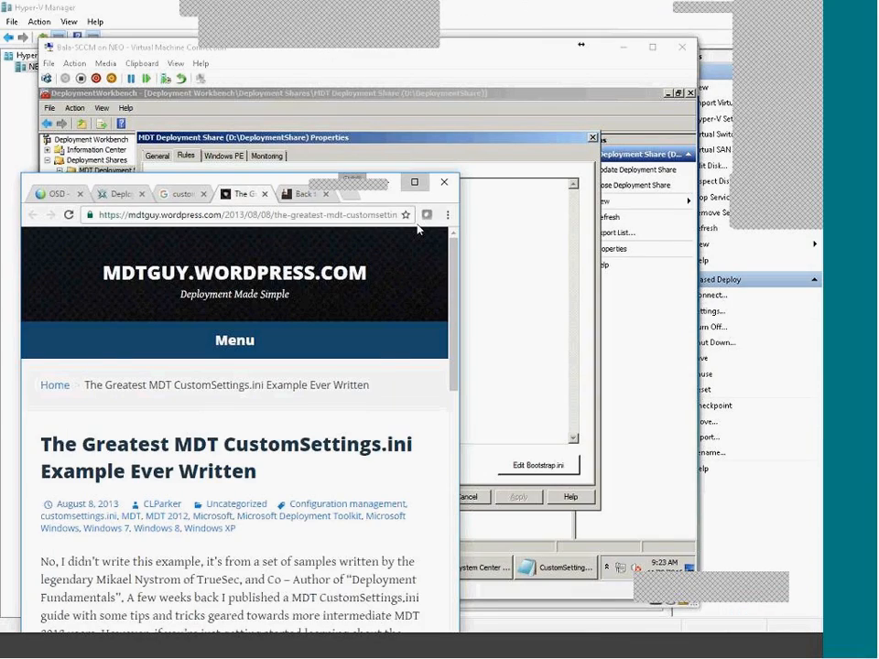
click(414, 182)
scroll(485, 275, down, 15)
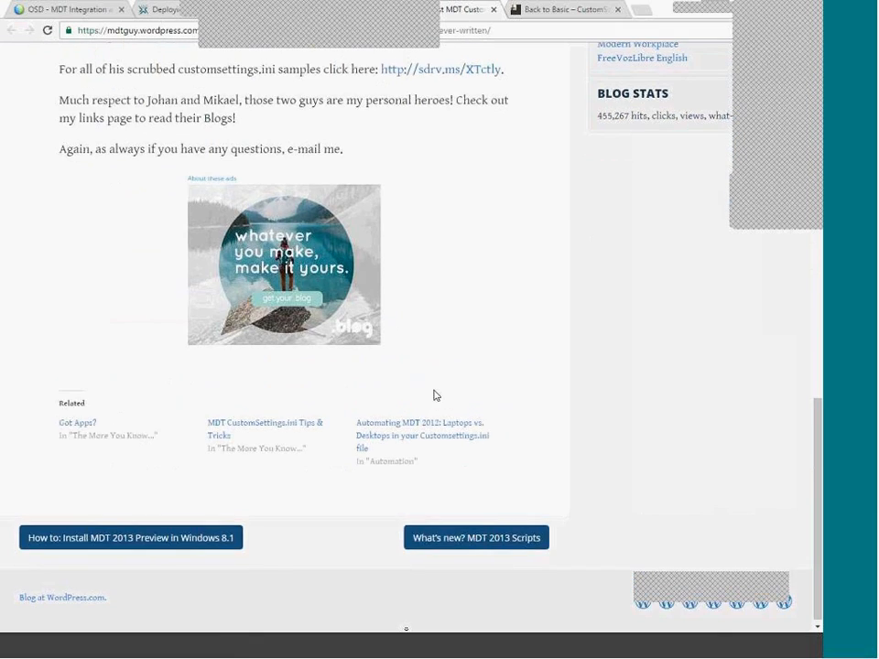
scroll(127, 427, up, 10)
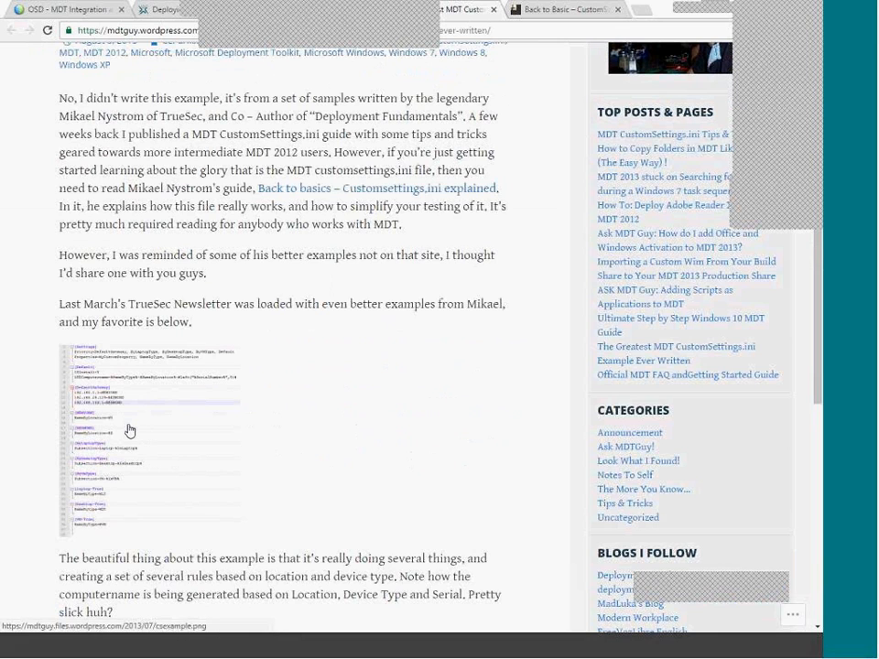
click(129, 428)
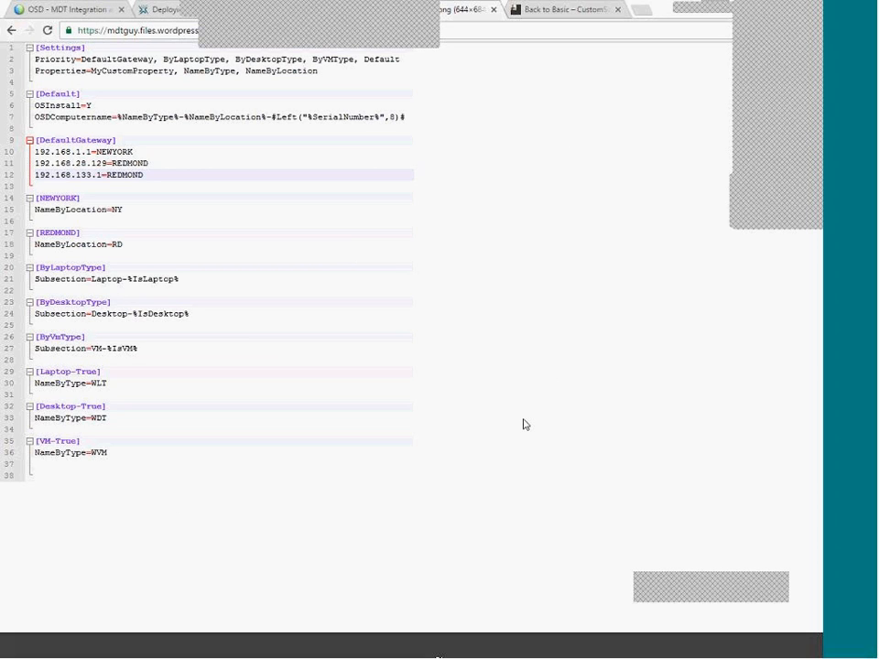
click(690, 649)
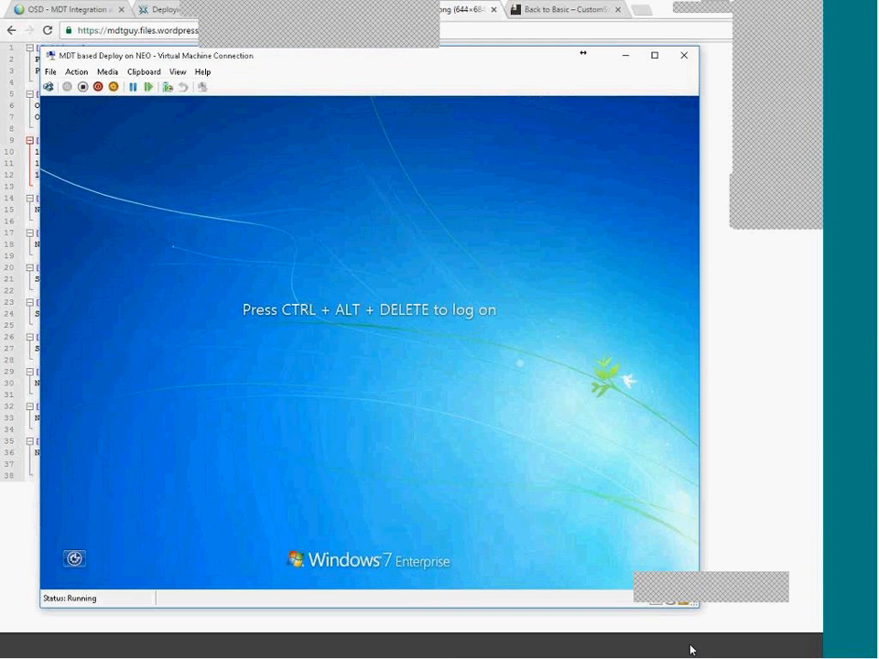
Log on to the Windows 7 VM as the TATA domain administrator with its password.
click(49, 86)
click(386, 373)
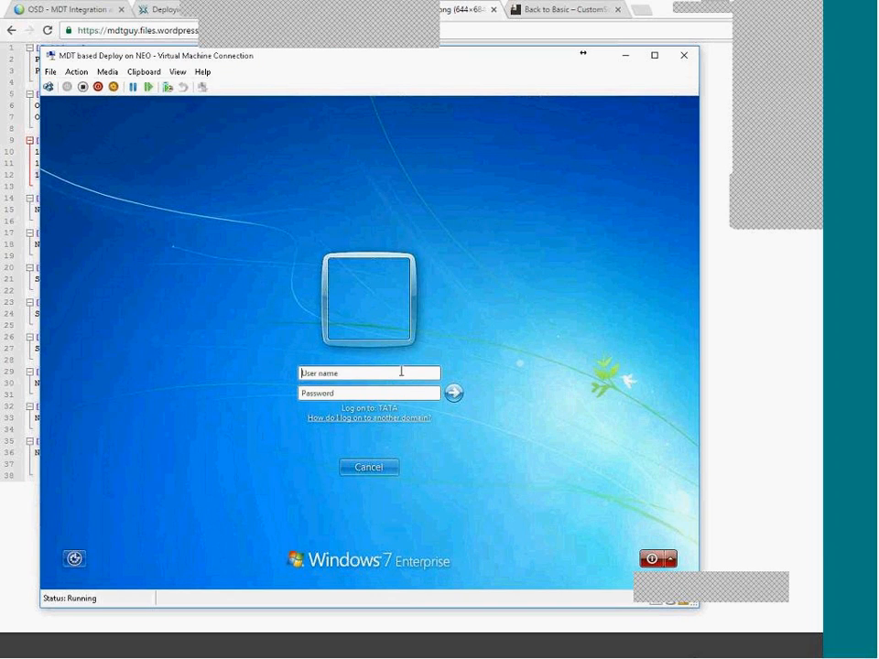
text(administrator)
key(Tab)
text(•••••••••••)
key(shift+Tab)
key(Home)
text(TATA)
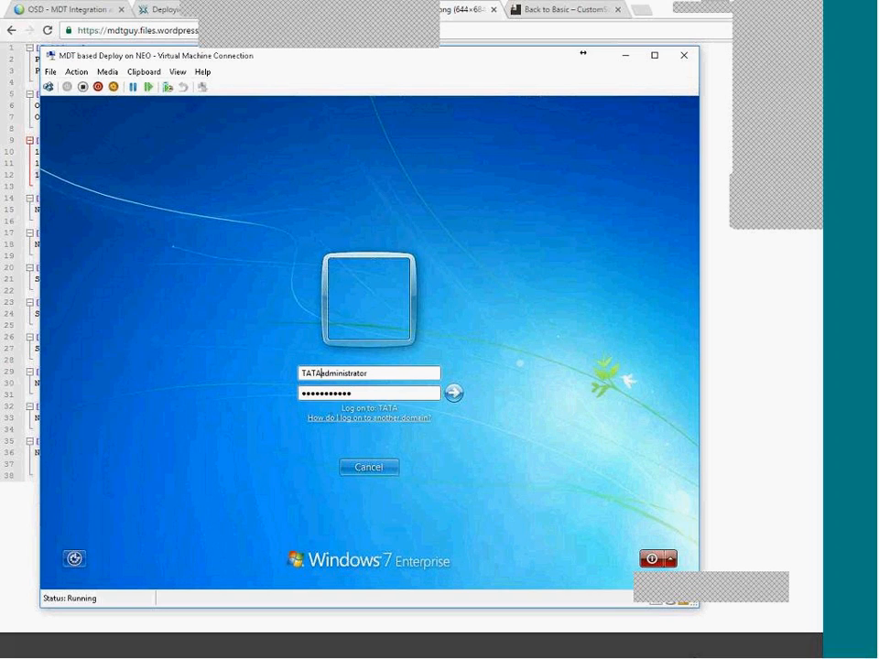
key(Return)
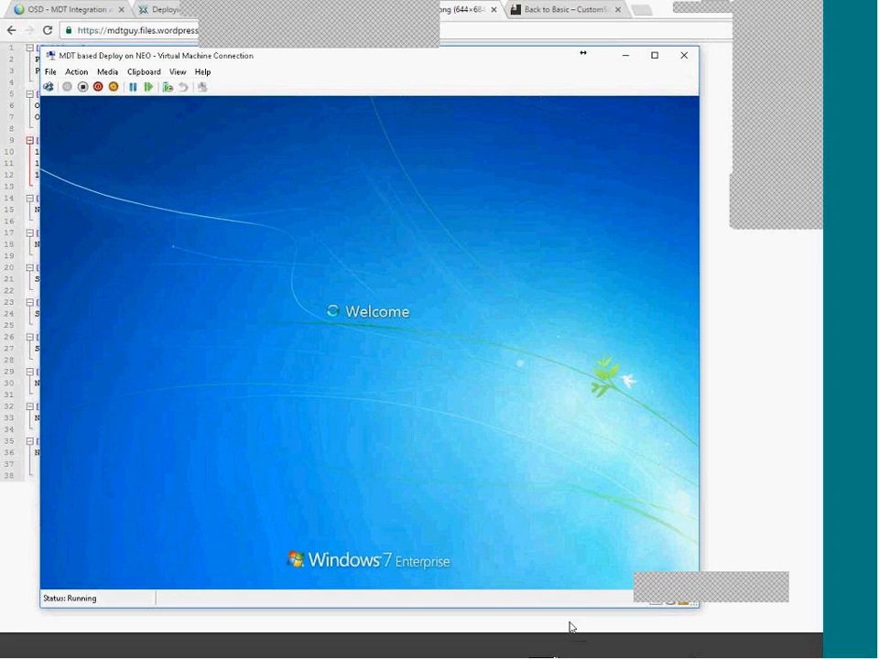
Minimize the VM window and go back a page in the browser.
click(694, 653)
click(11, 30)
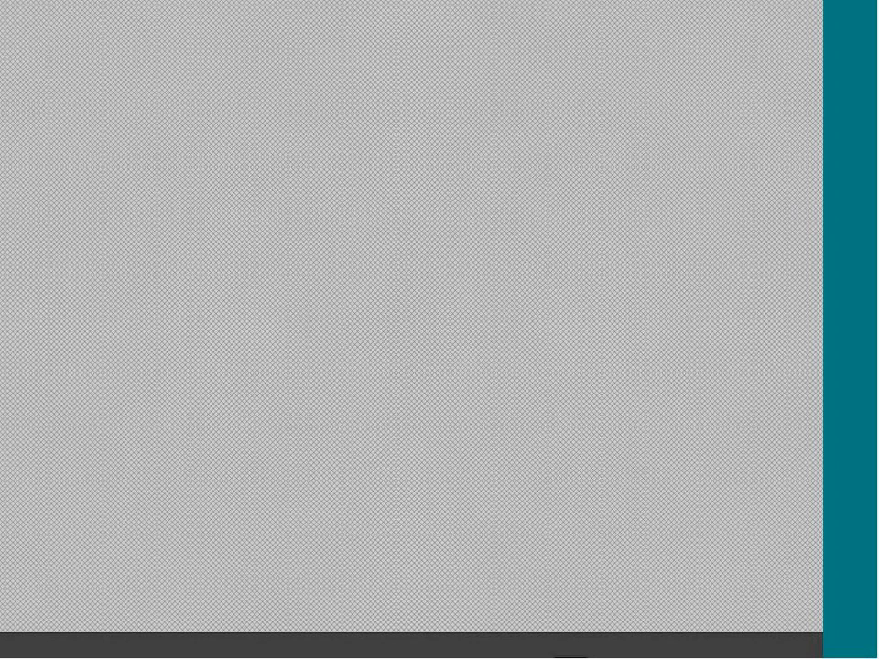
click(687, 10)
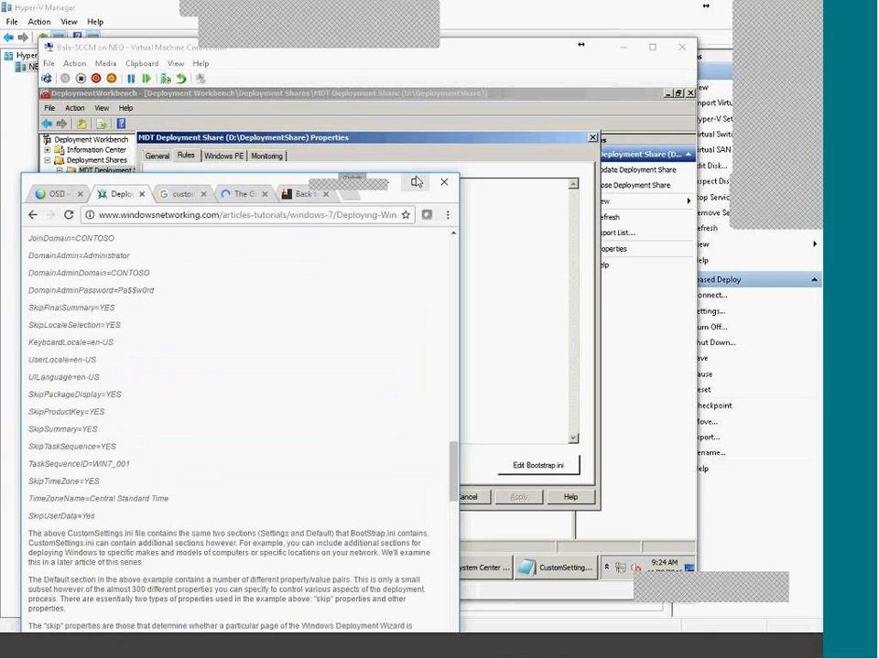
Maximize Chrome and scroll through the article's sample CustomSettings.ini.
click(417, 182)
scroll(367, 398, up, 3)
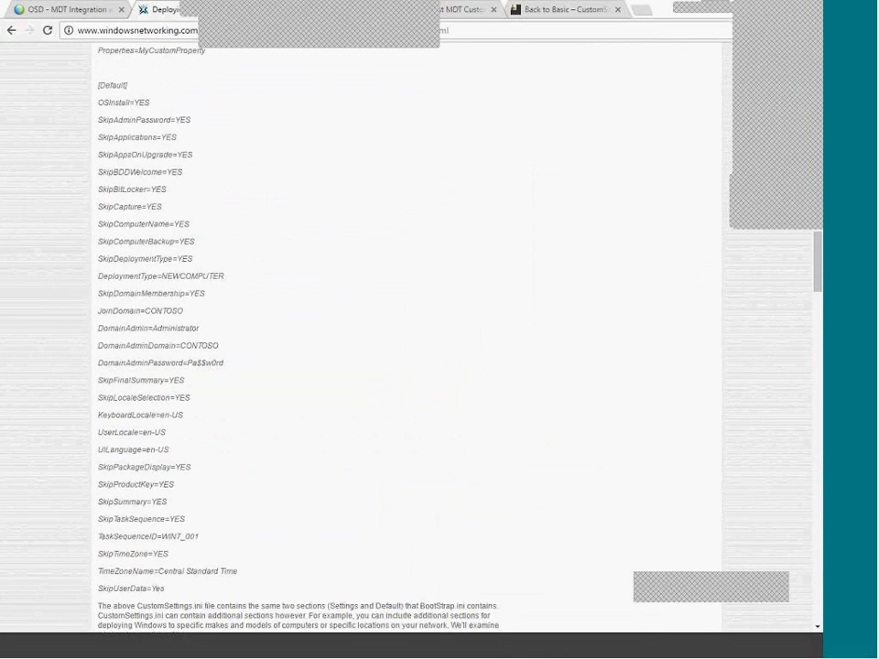
scroll(412, 339, up, 5)
scroll(102, 284, down, 2)
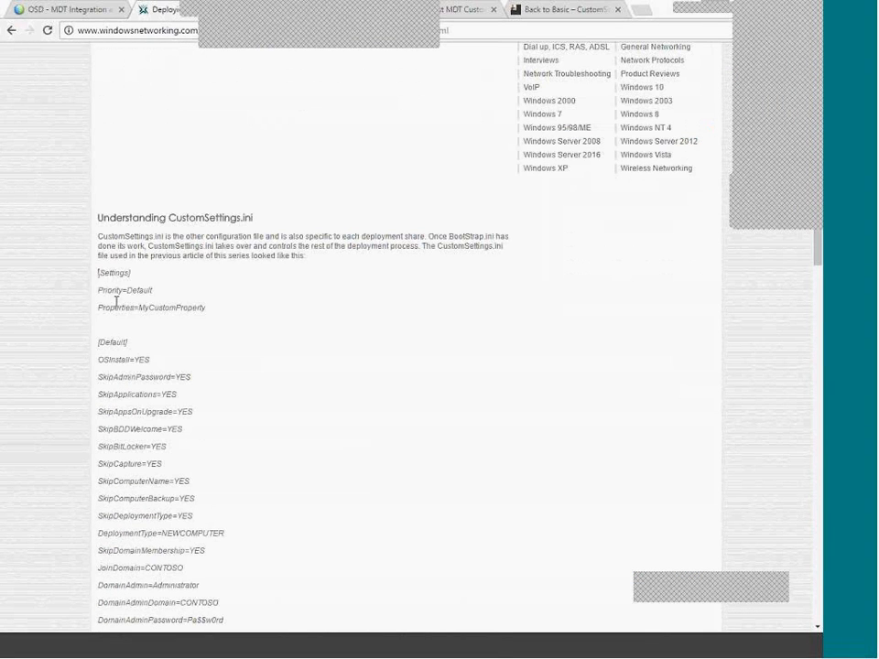
scroll(341, 424, down, 2)
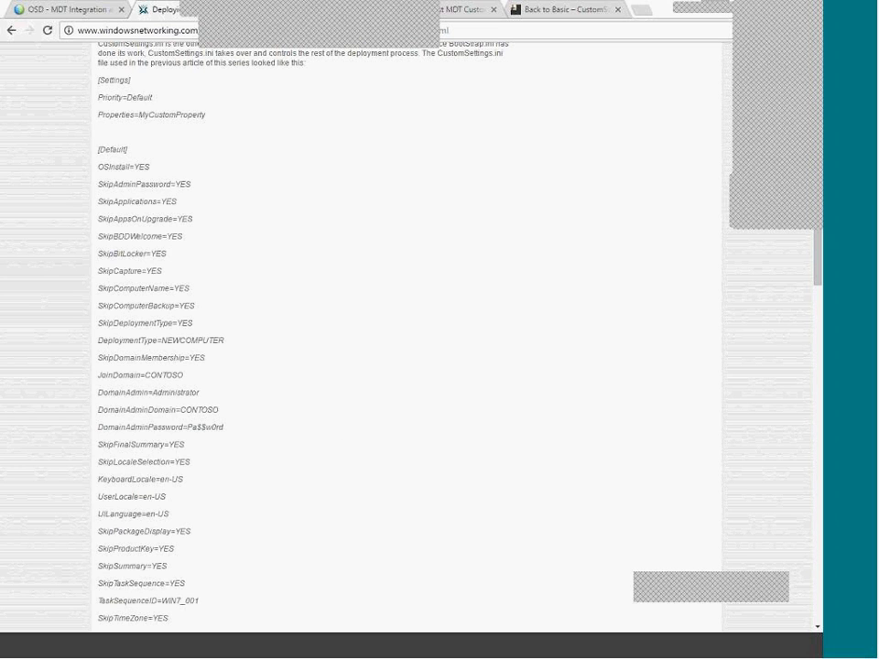
scroll(363, 445, down, 1)
scroll(411, 490, down, 4)
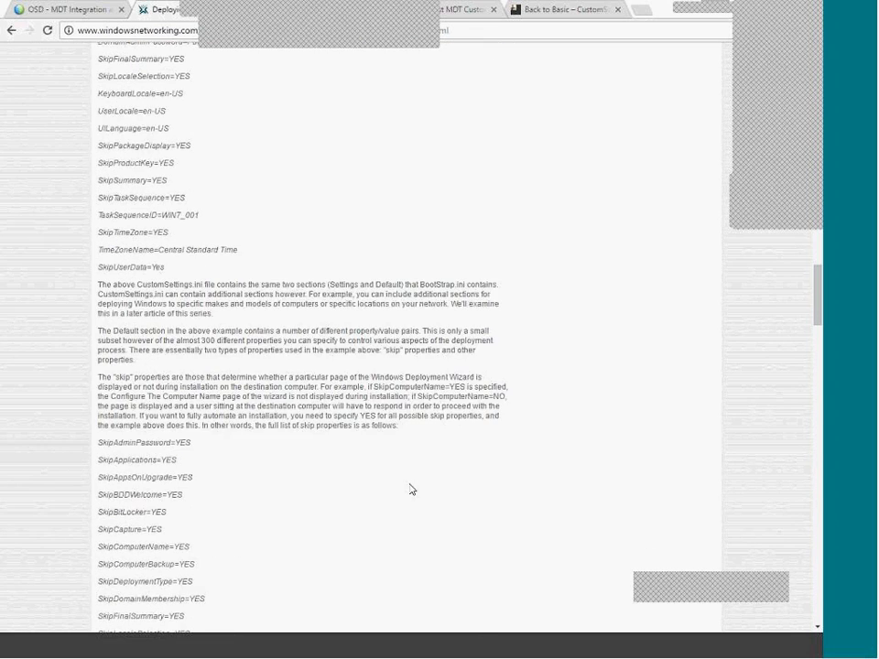
scroll(411, 490, down, 3)
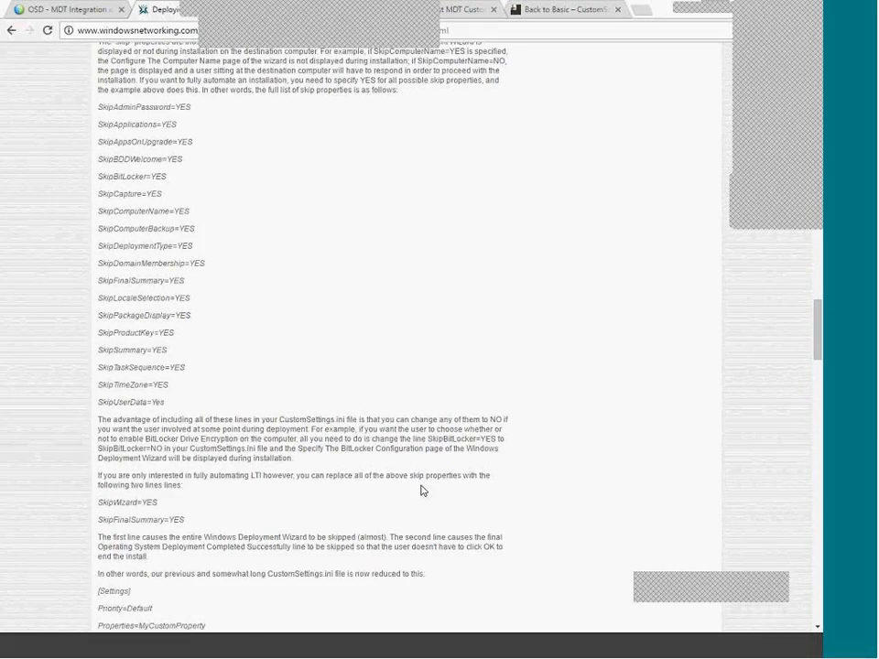
scroll(422, 491, down, 15)
scroll(496, 471, up, 7)
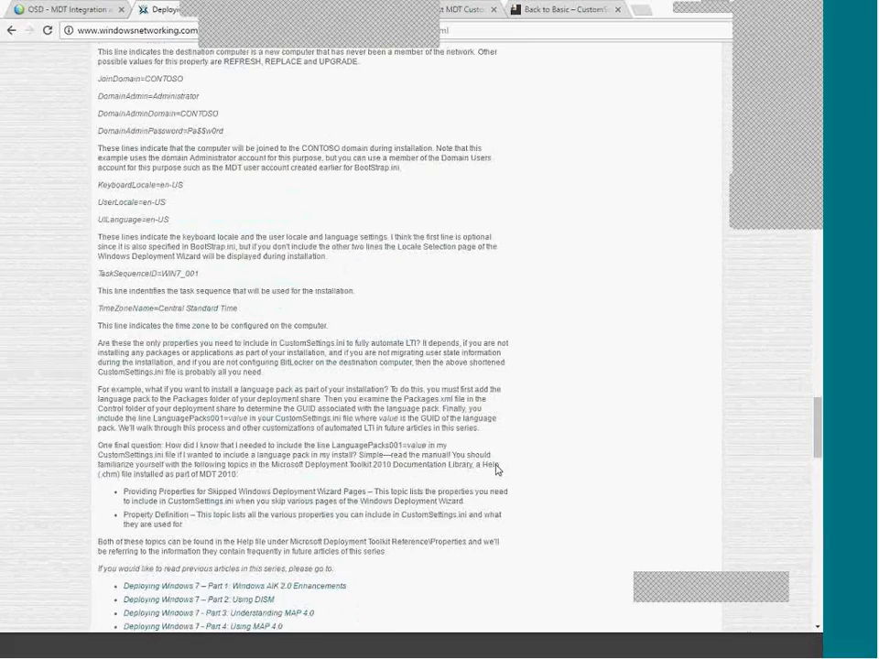
scroll(464, 501, up, 1)
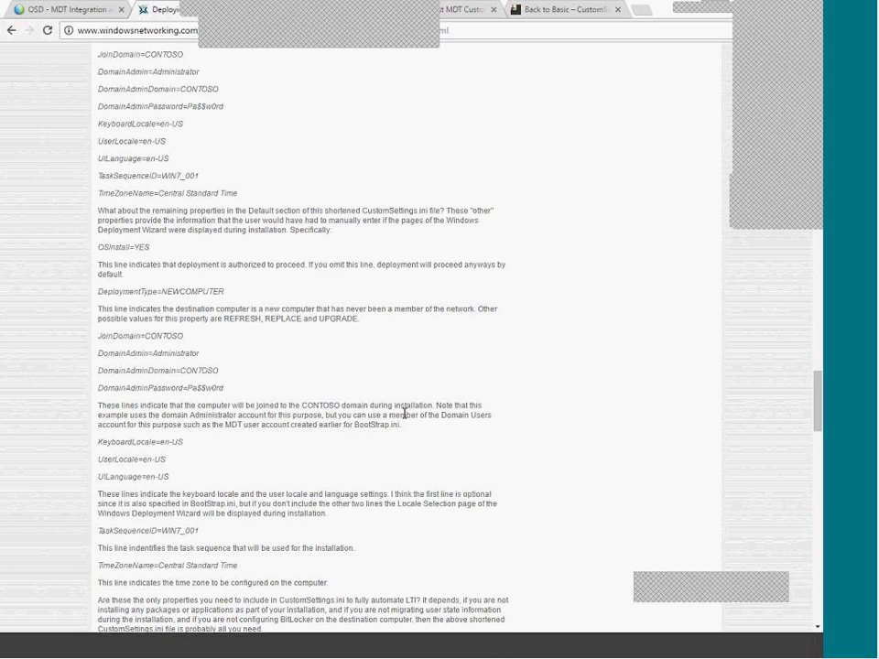
Highlight the sentence on other DeploymentType values, then select the share's Default rule lines.
drag(329, 309, 351, 319)
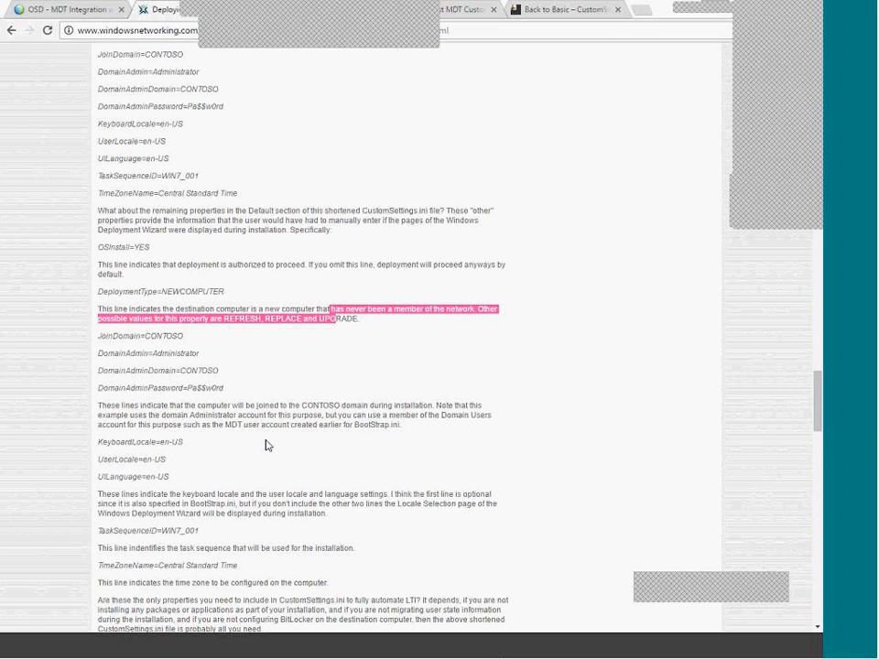
scroll(270, 485, up, 1)
scroll(270, 485, up, 5)
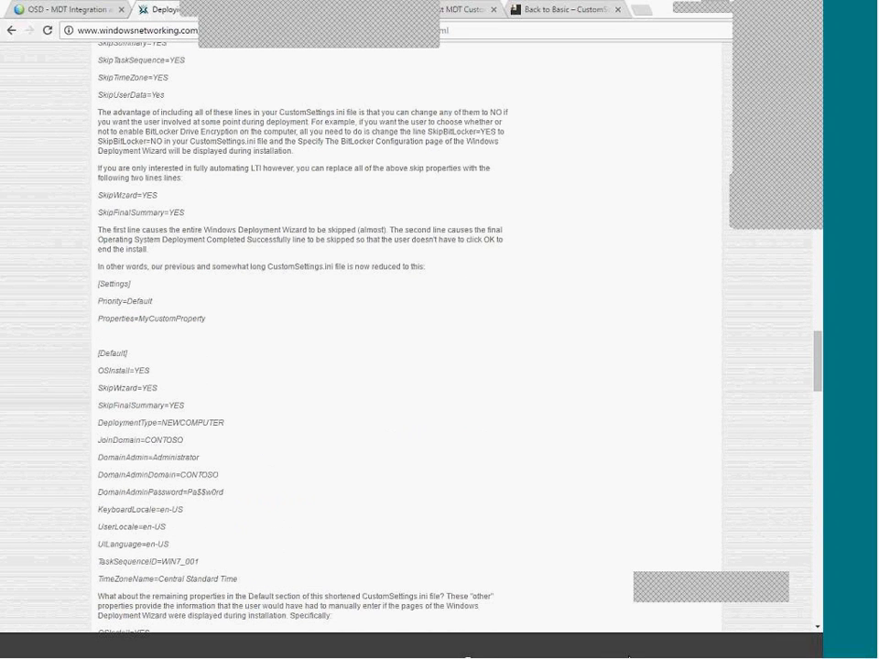
click(608, 655)
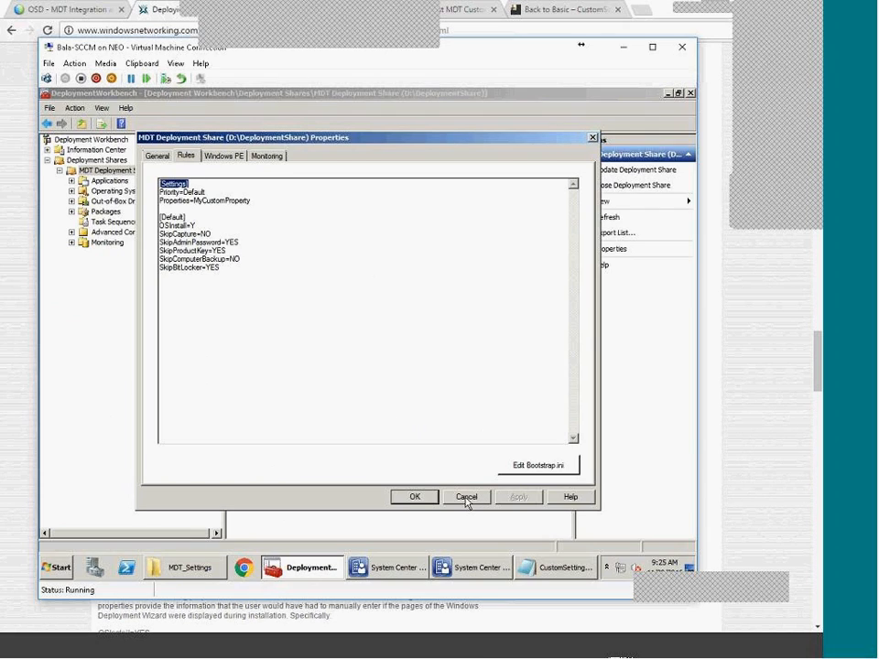
drag(327, 329, 175, 225)
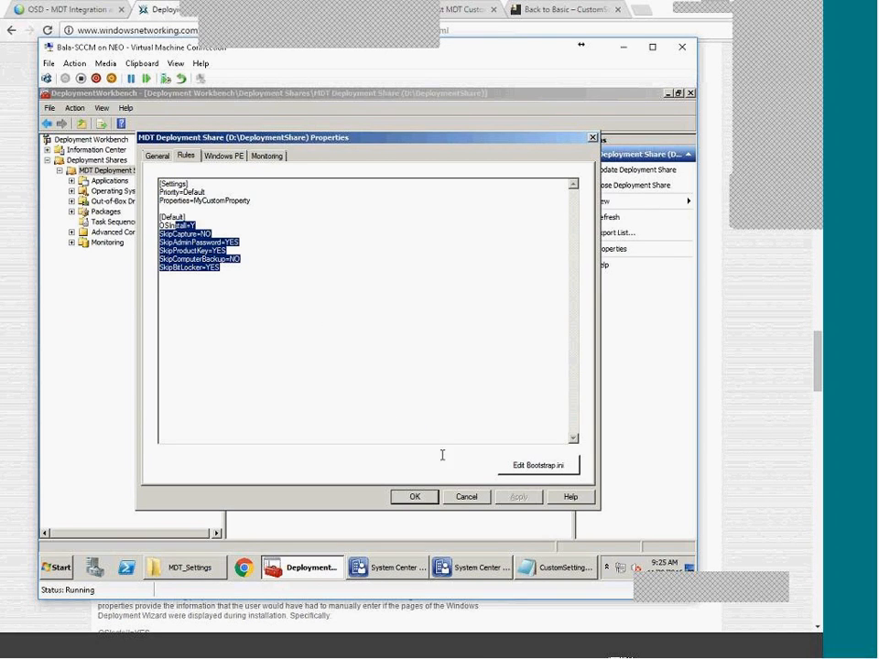
Cancel the share properties and start a new database under Advanced Configuration.
click(476, 503)
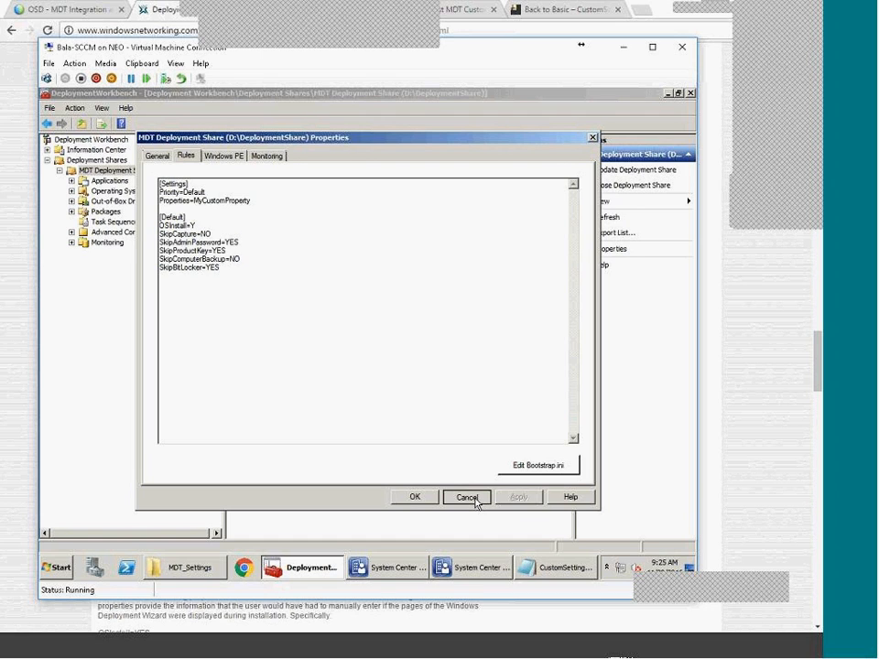
click(71, 231)
click(118, 272)
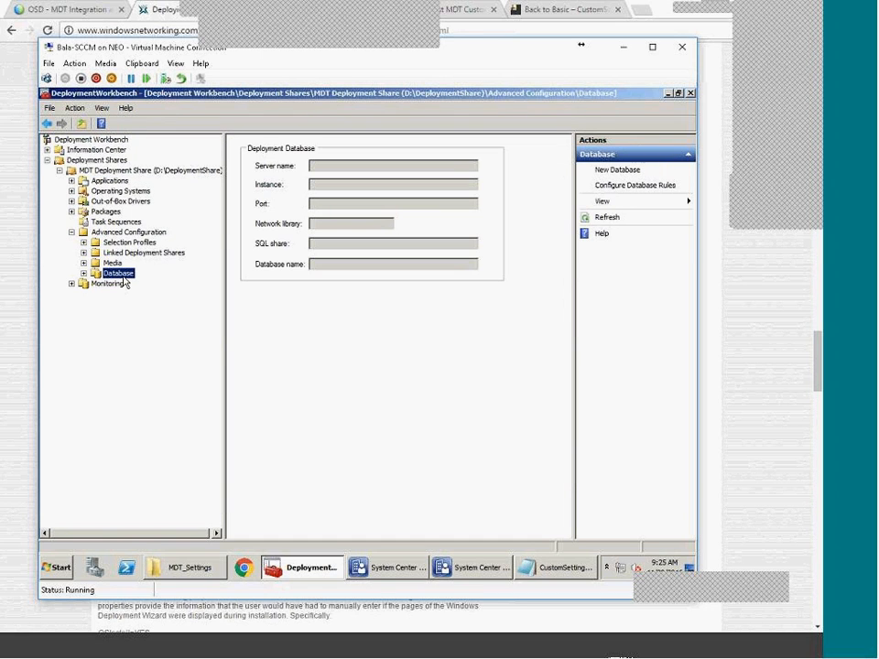
right_click(123, 278)
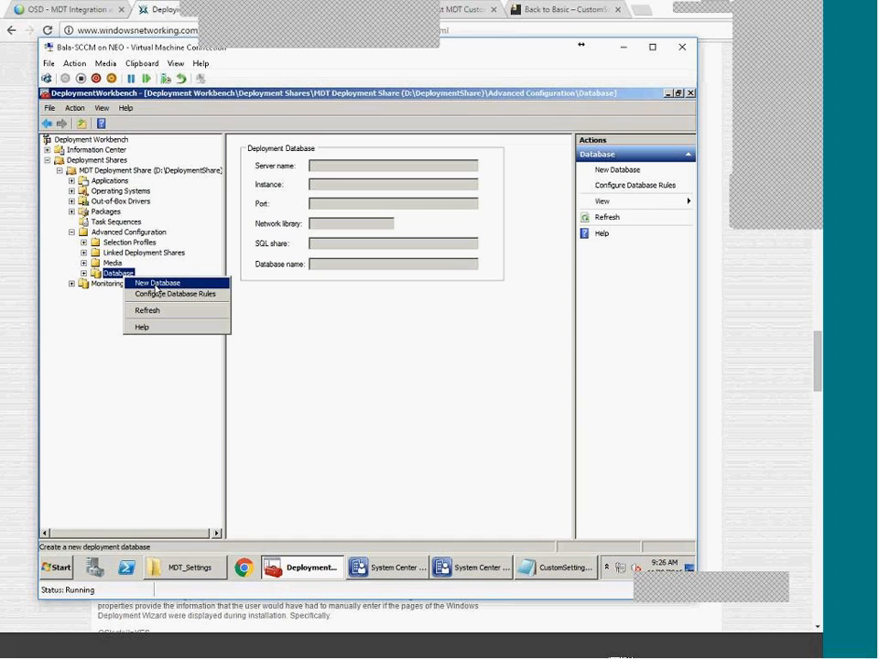
click(156, 286)
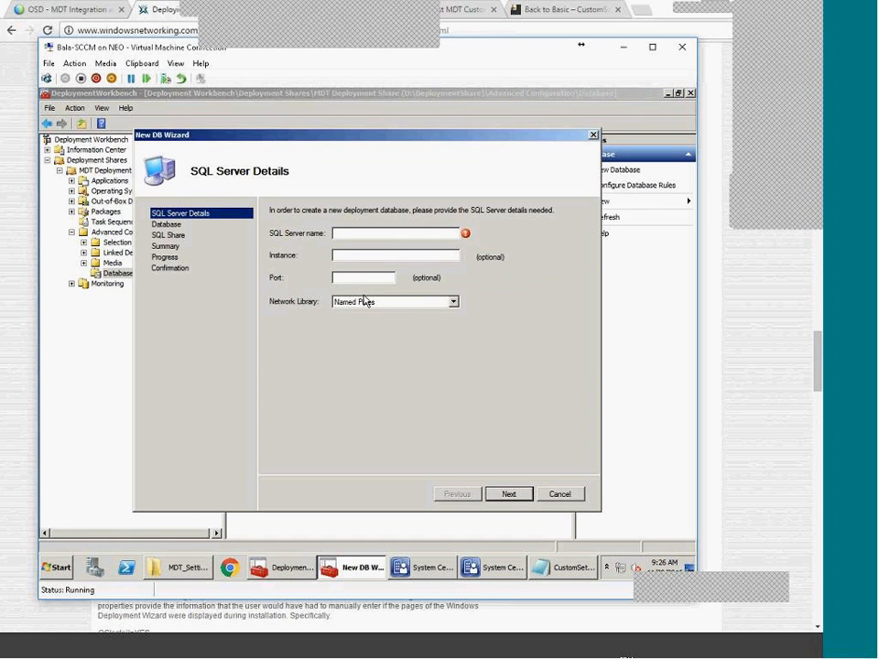
Connect to INHYDTCS-CM01 via Named Pipes and create the MDT tables in existing CM_P10.
text(INHYDTCS-CM01)
click(510, 496)
click(452, 301)
click(439, 331)
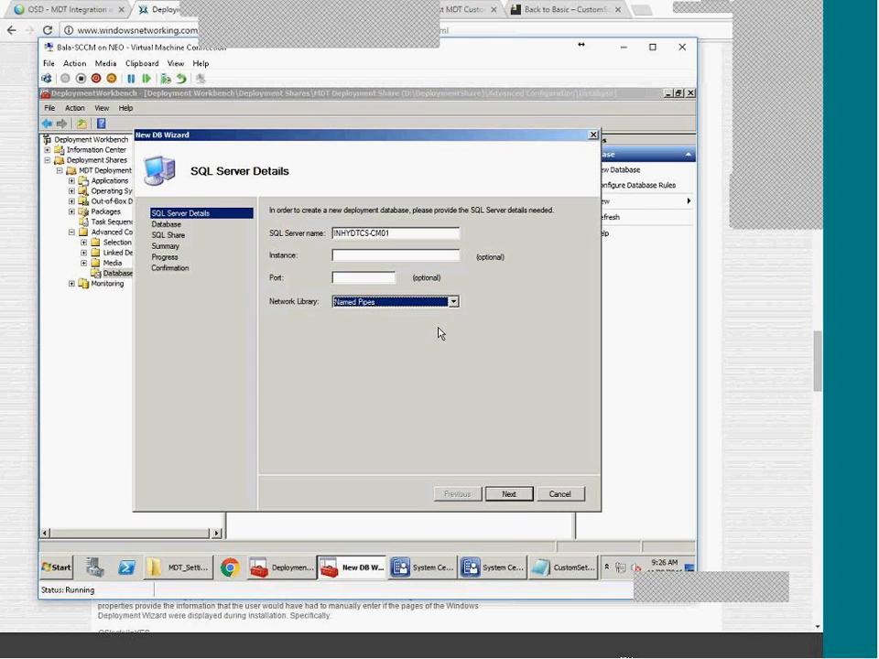
click(523, 499)
click(297, 276)
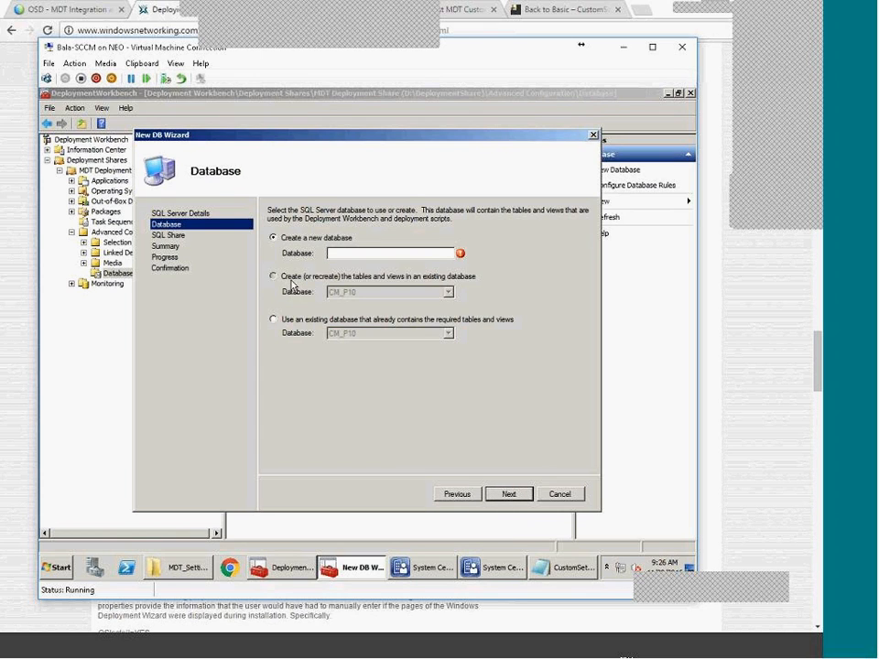
click(513, 496)
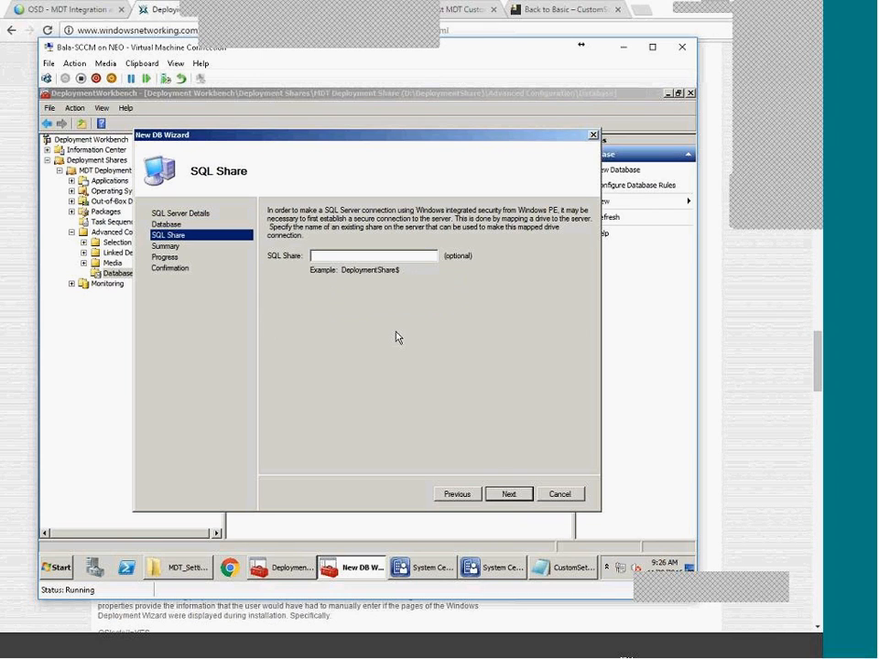
click(510, 494)
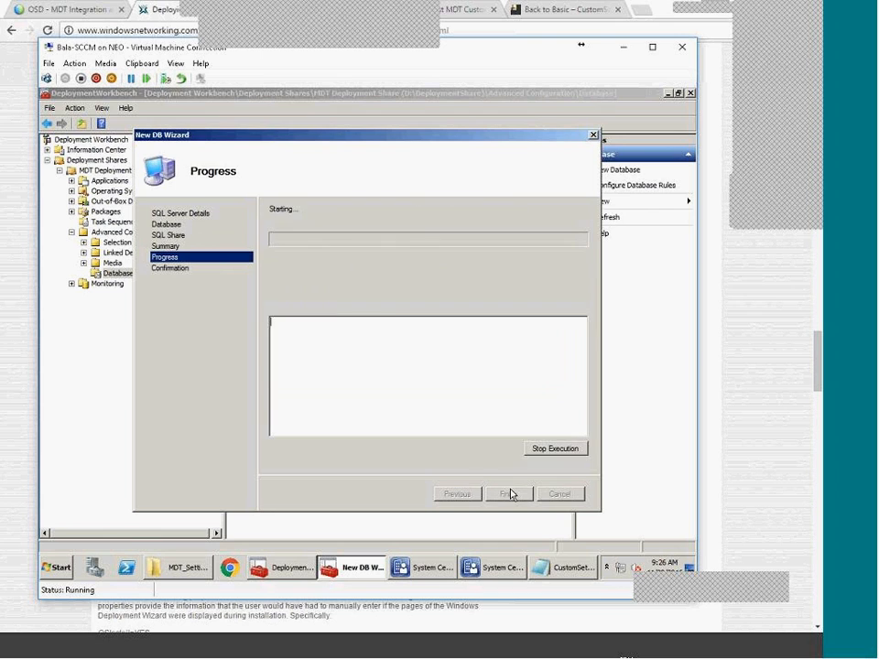
click(510, 494)
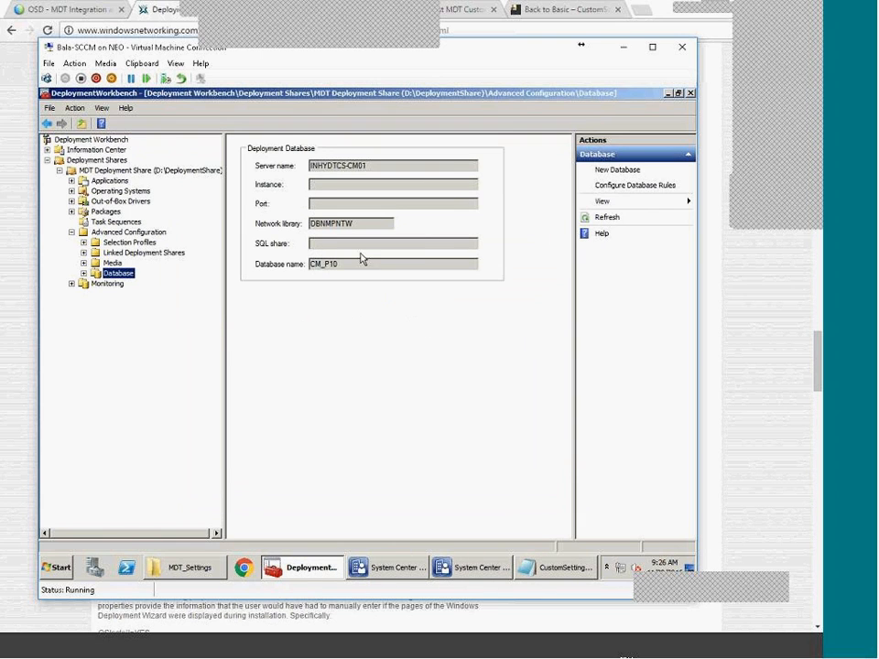
Expand the database and browse its Computers, Roles, Locations and Make and Model sections.
click(83, 273)
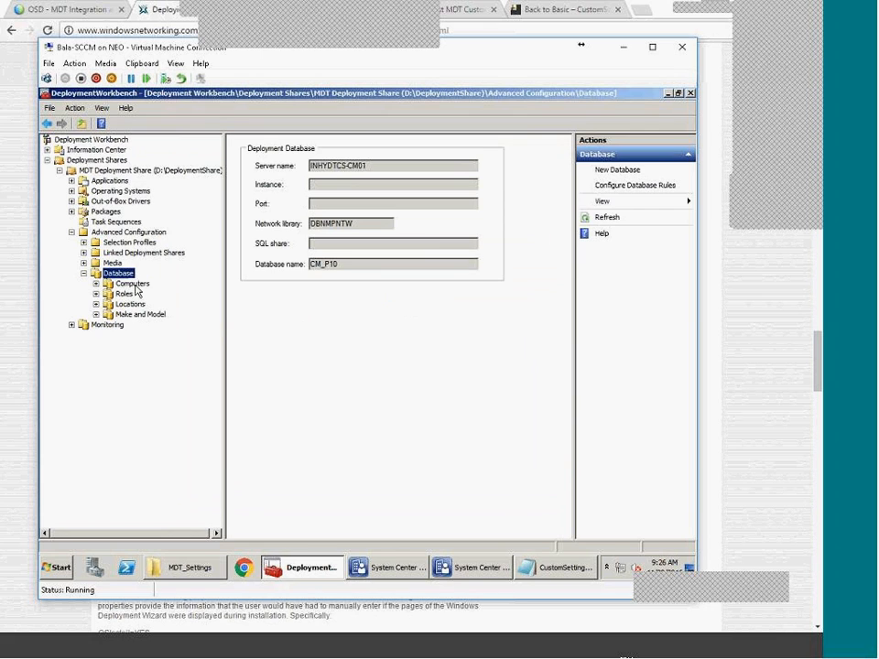
click(133, 286)
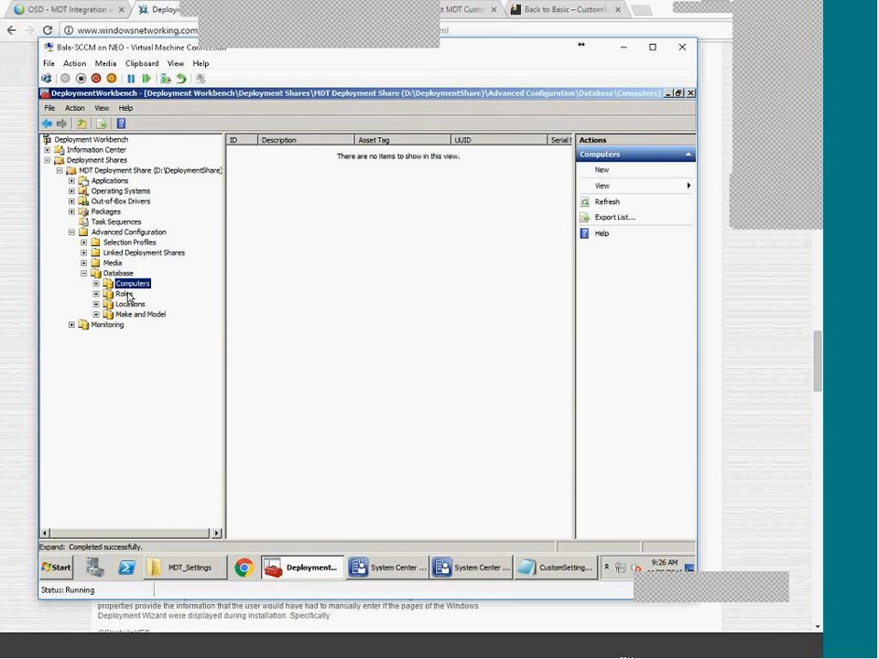
click(126, 294)
click(131, 305)
click(138, 316)
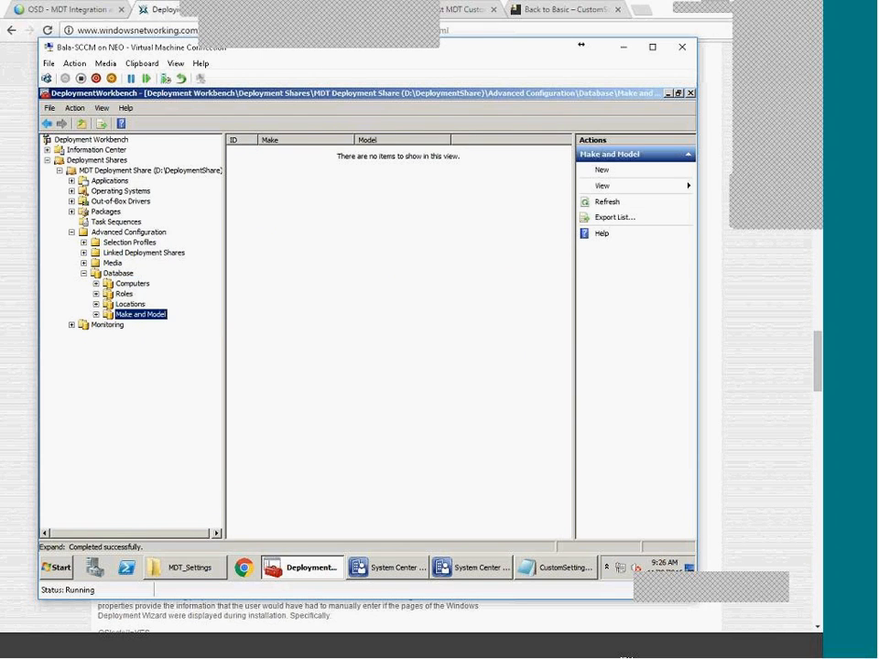
Create a new location named REDMOND with default gateway 10.0.0.1.
click(130, 304)
right_click(133, 306)
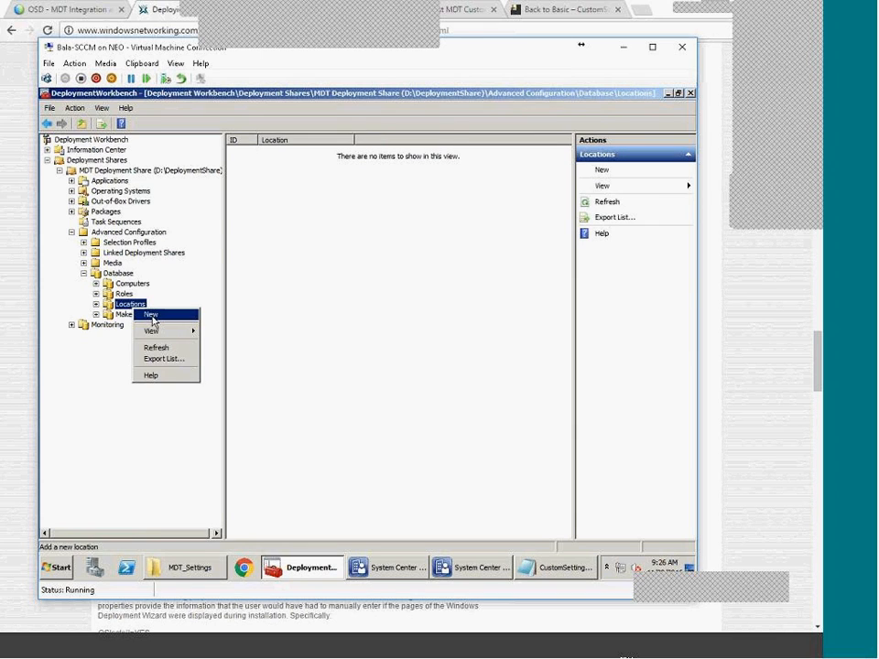
click(151, 315)
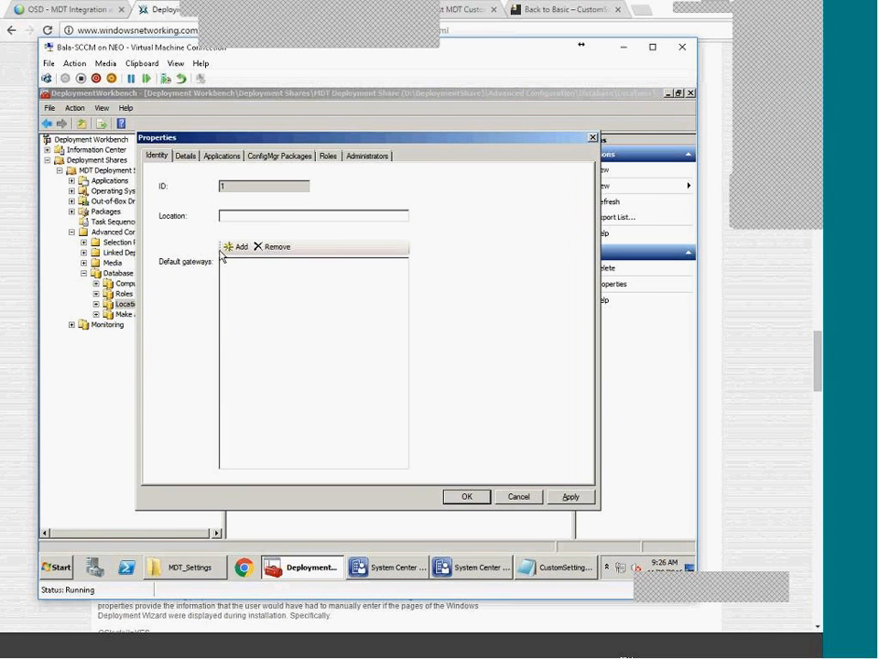
text(rEDMOND)
click(236, 247)
text(10.0.0.1)
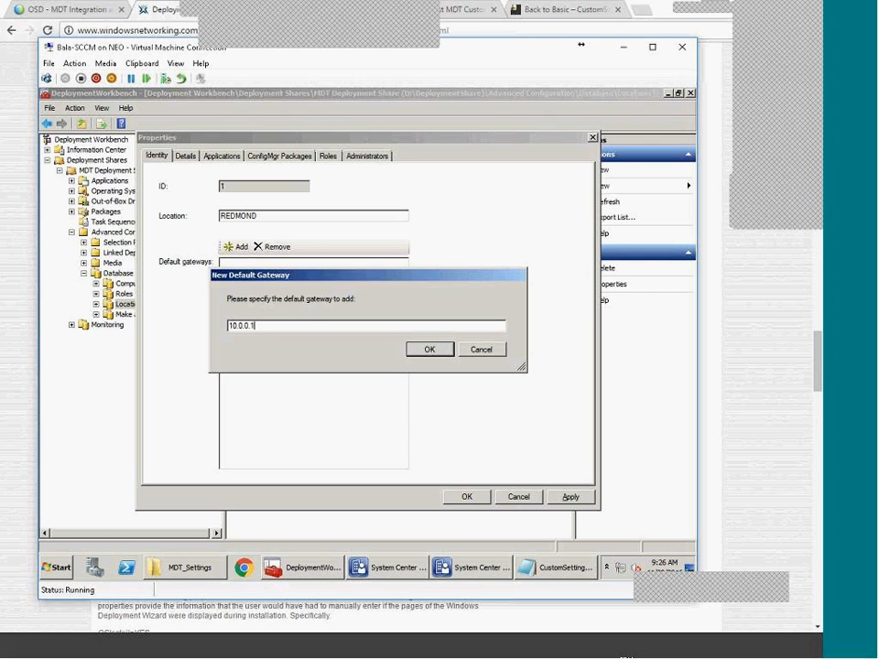
key(BackSpace)
text(1)
key(Return)
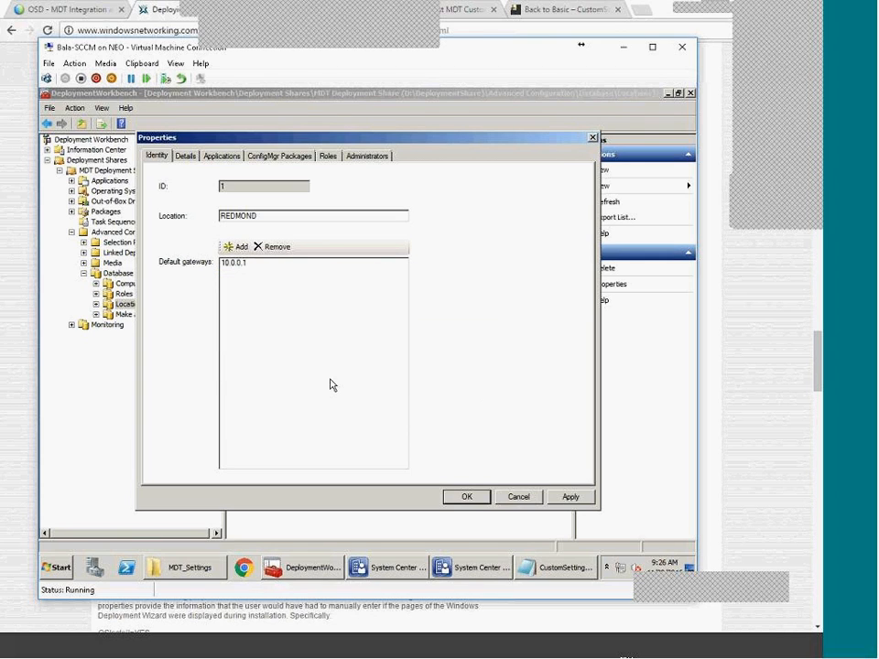
Begin adding a ConfigMgr 2012 application to REDMOND's Applications list.
click(301, 157)
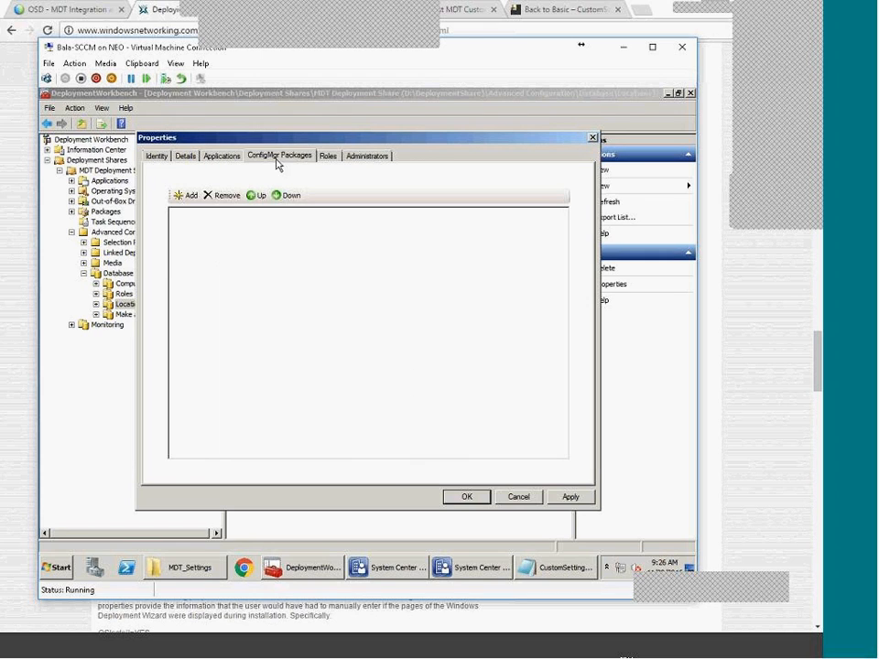
click(190, 197)
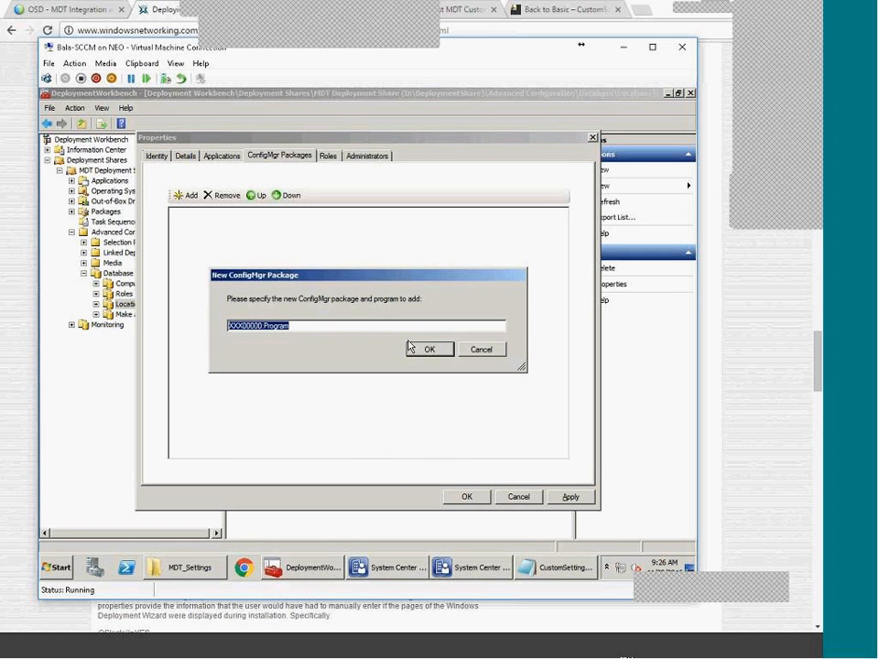
click(492, 349)
click(217, 159)
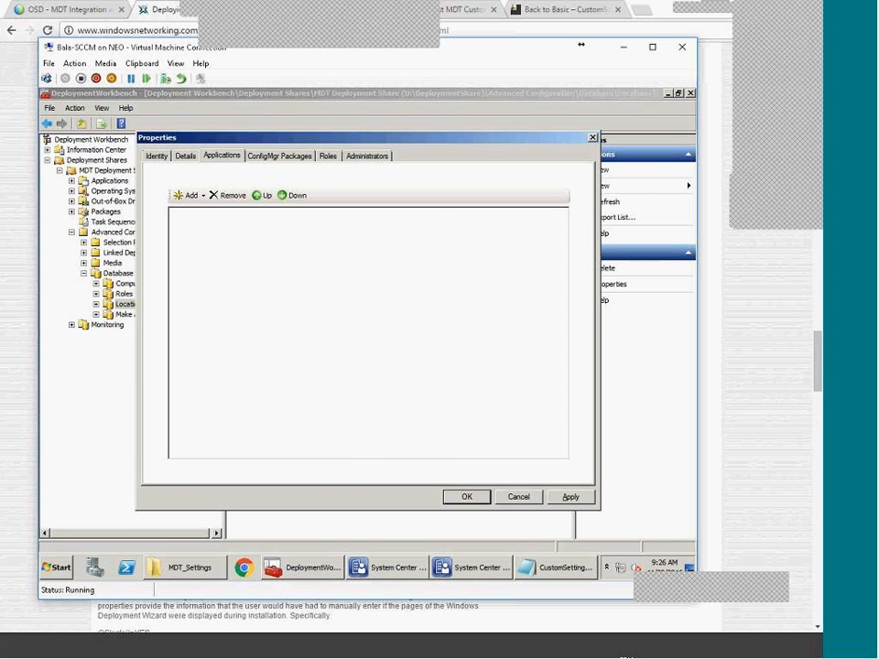
click(190, 196)
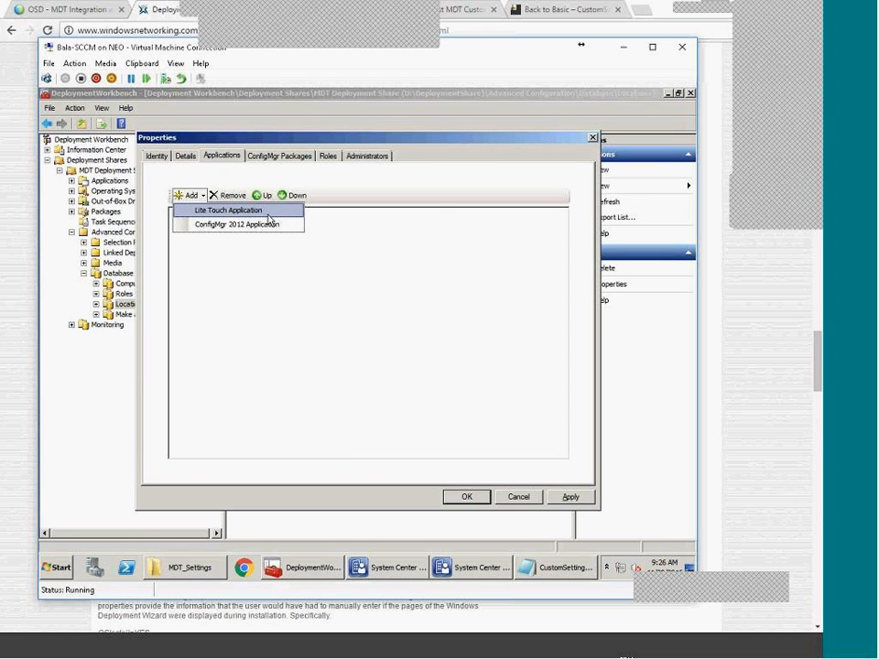
click(274, 225)
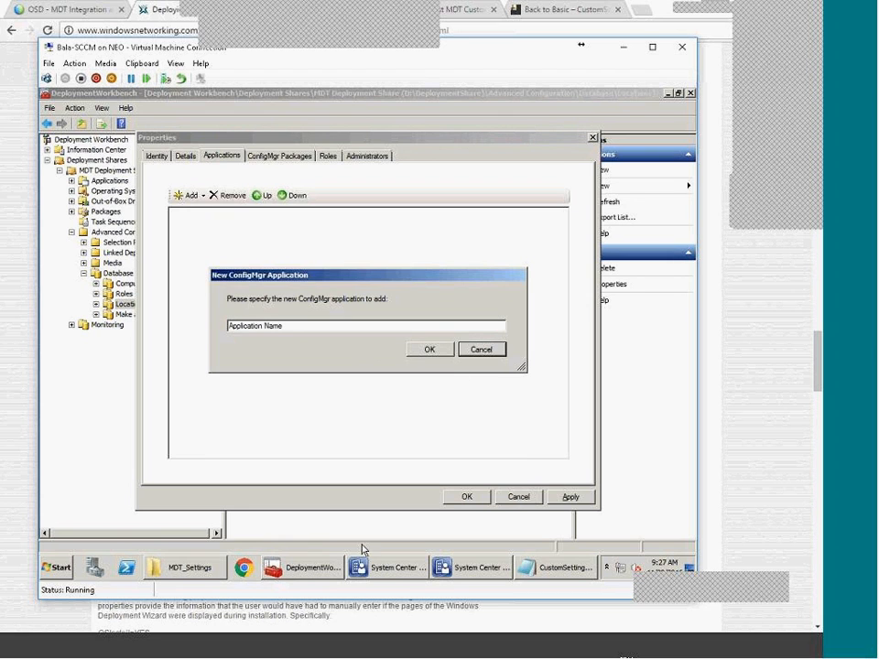
click(379, 568)
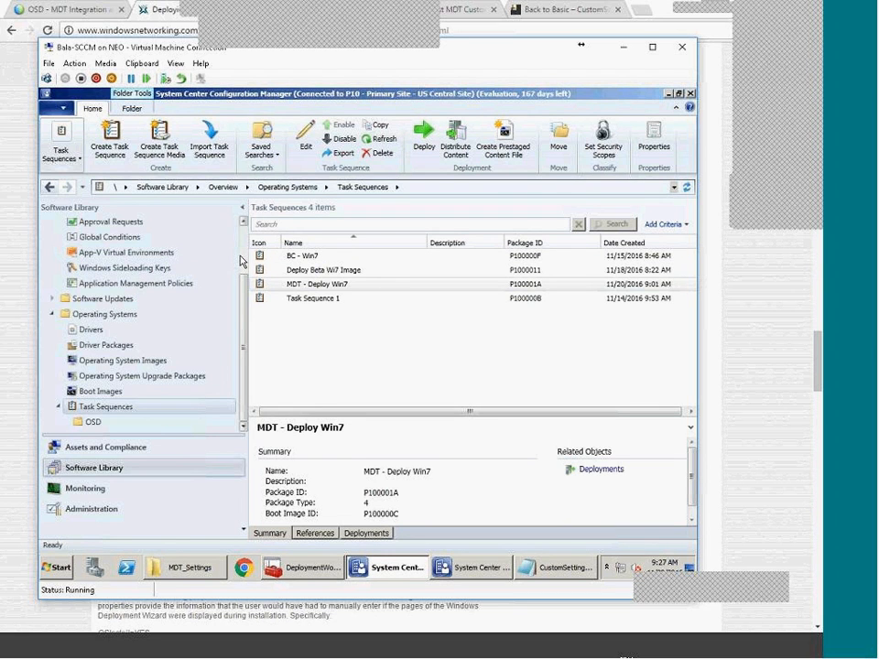
Open the ToolKit application's properties from the Applications list in the ConfigMgr console.
scroll(241, 259, up, 2)
click(100, 259)
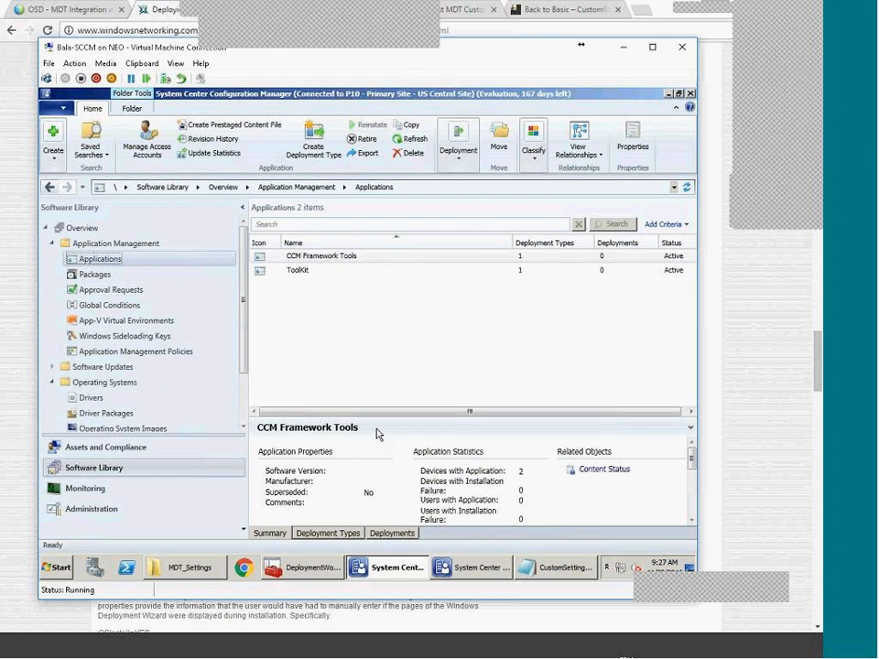
click(303, 270)
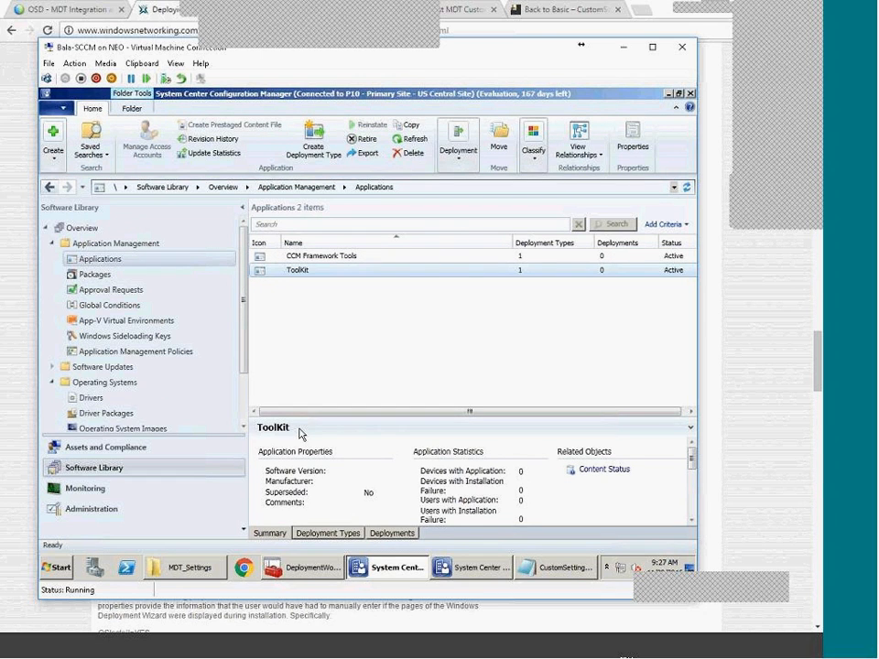
right_click(317, 273)
click(362, 542)
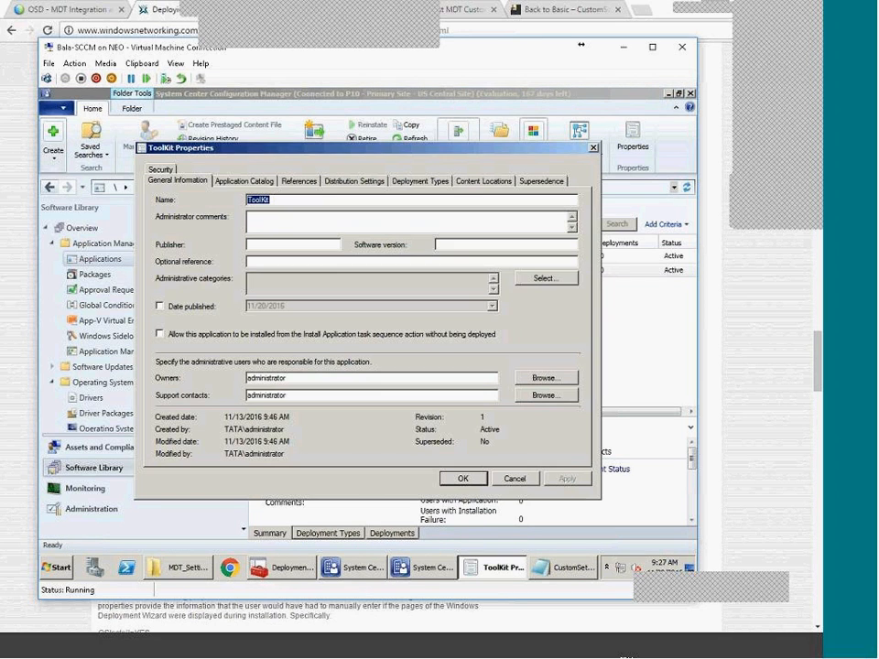
click(284, 568)
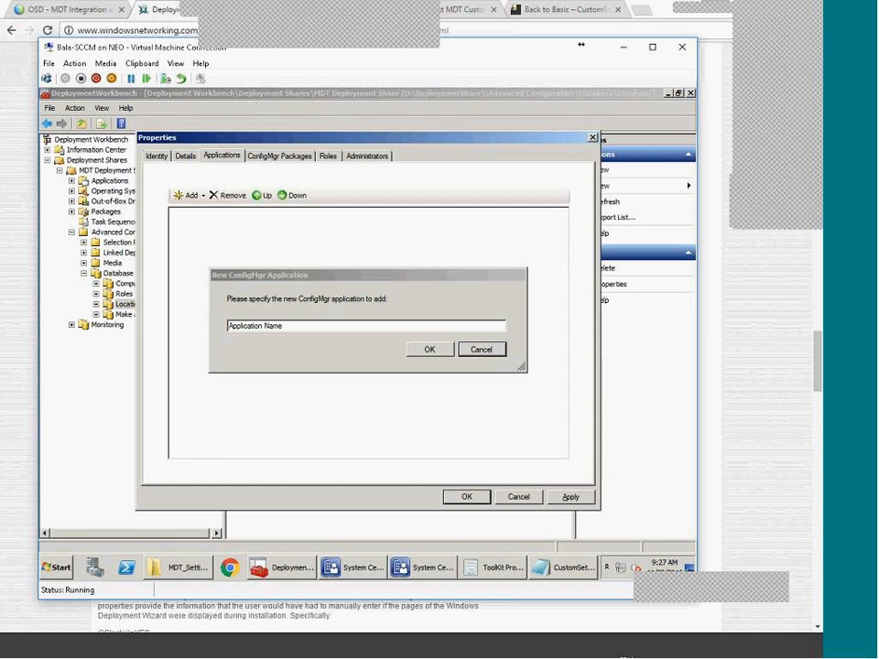
Add the ToolKit application to REDMOND and view the location's Details settings.
click(313, 339)
text(ToolKit)
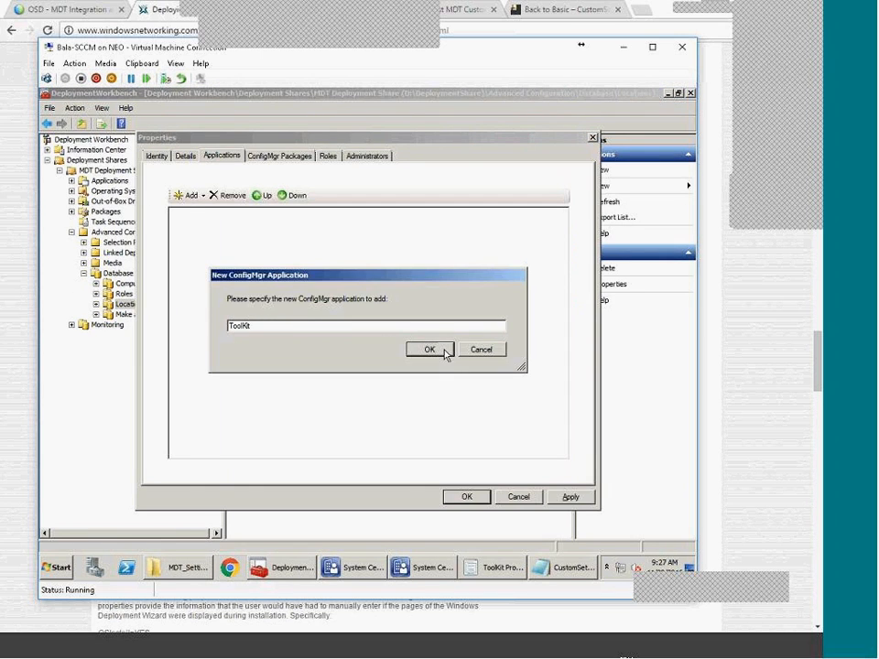
click(429, 350)
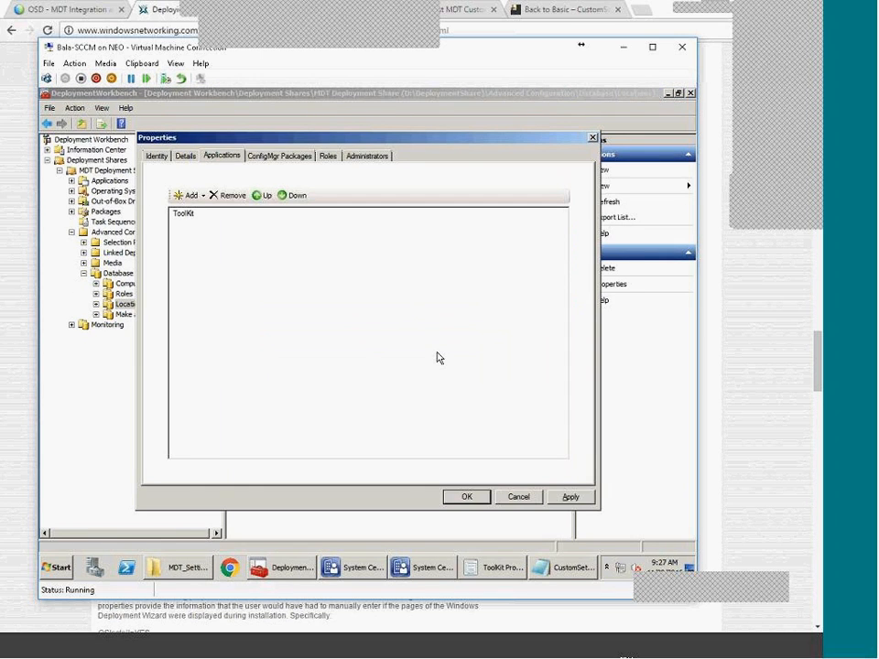
click(188, 157)
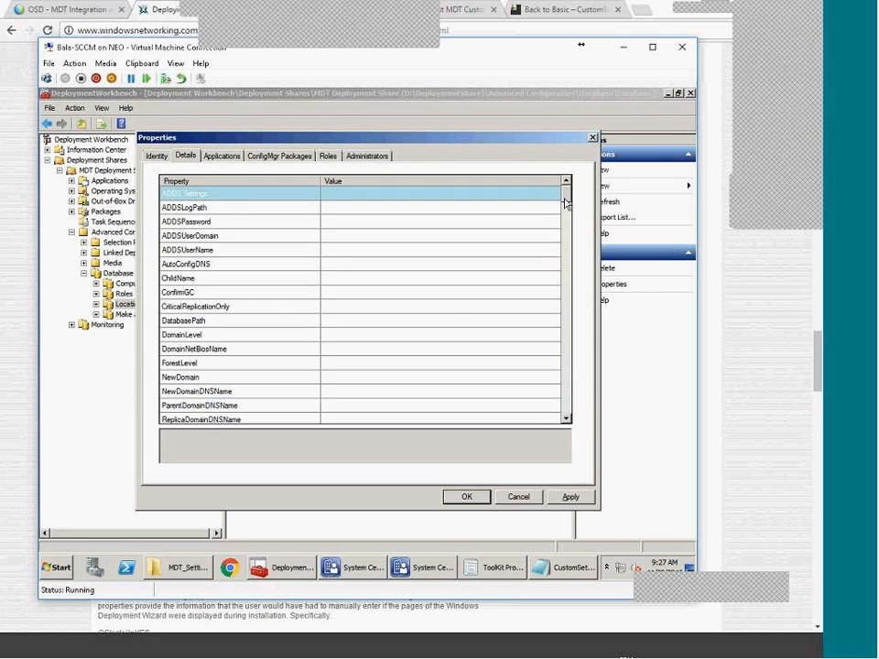
Compare against CustomSettings.ini, marking its OSInstall, SkipCapture and Skip rules.
drag(565, 203, 564, 370)
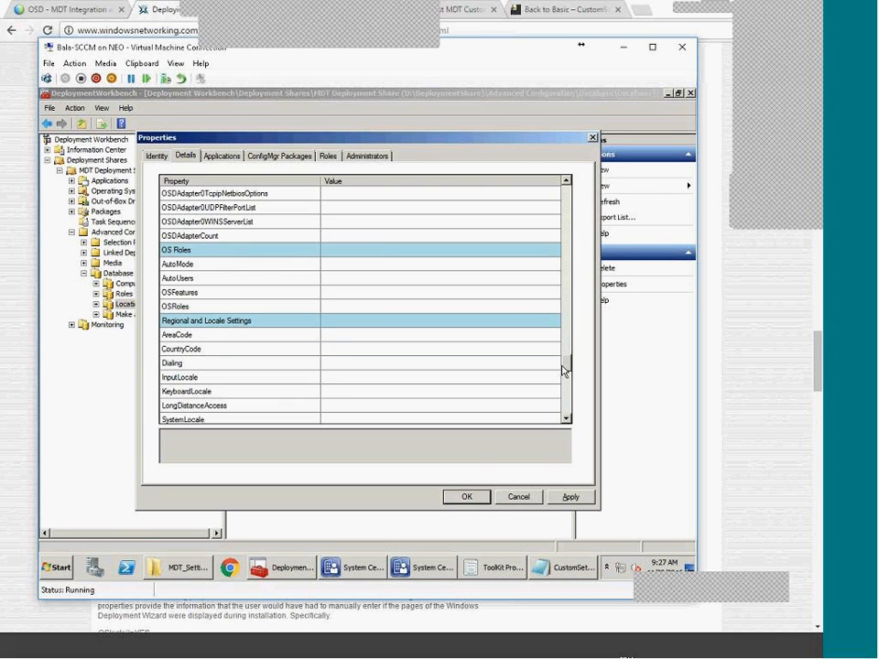
click(569, 567)
drag(216, 285, 169, 285)
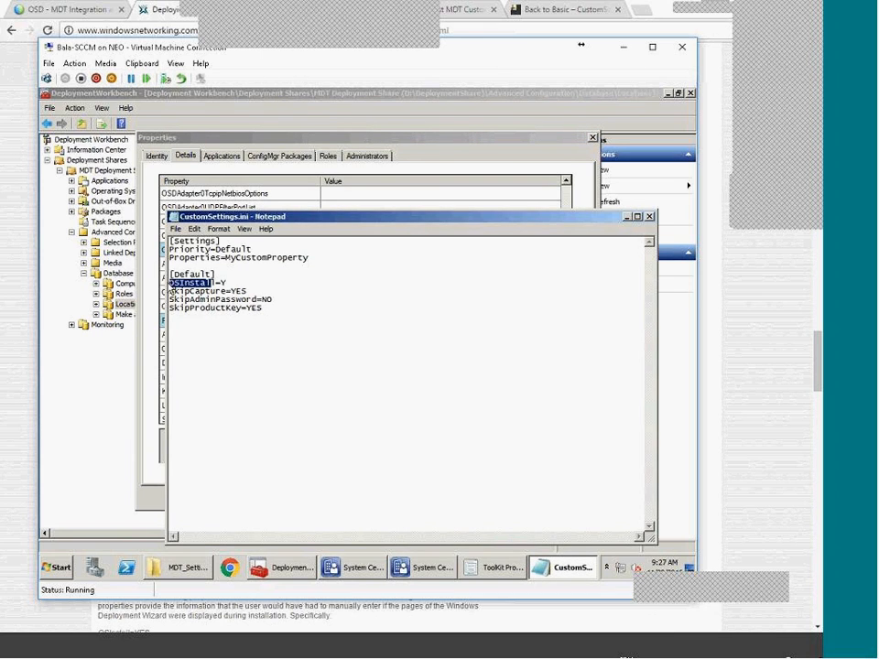
drag(223, 291, 267, 301)
click(276, 315)
In the location details, inspect SkipProductKey and start editing the SkipTimeZone value.
click(291, 151)
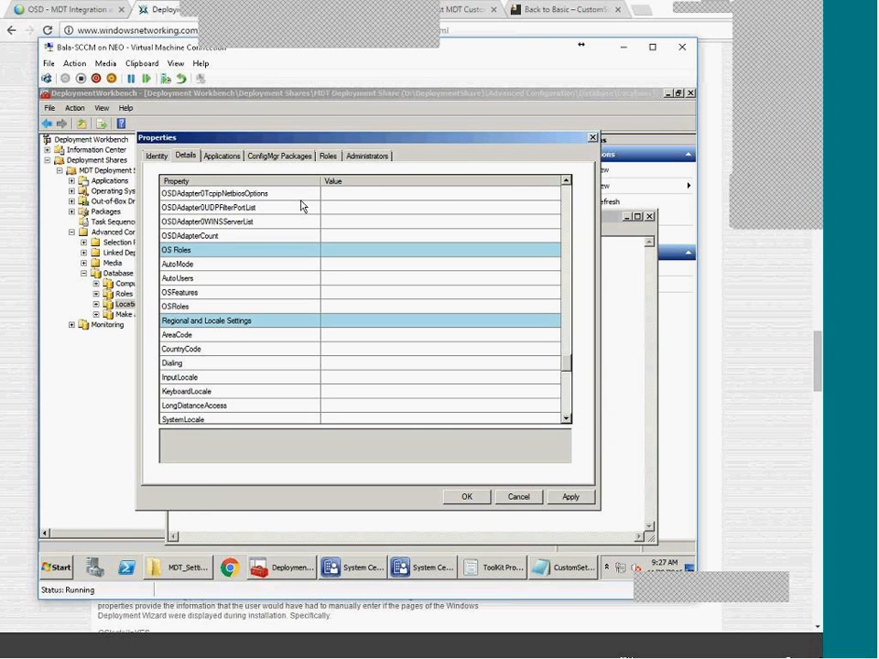
drag(566, 370, 562, 414)
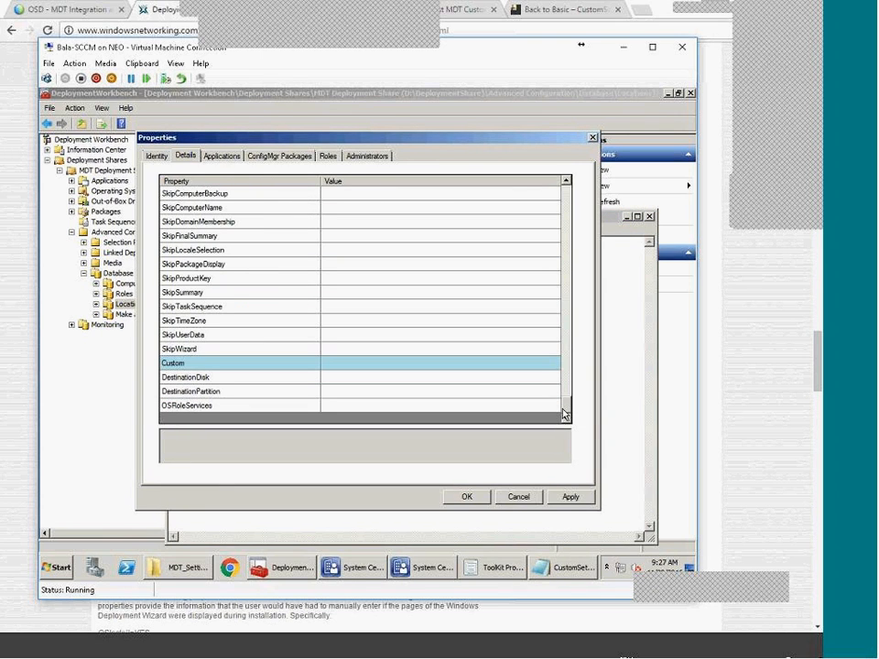
click(329, 278)
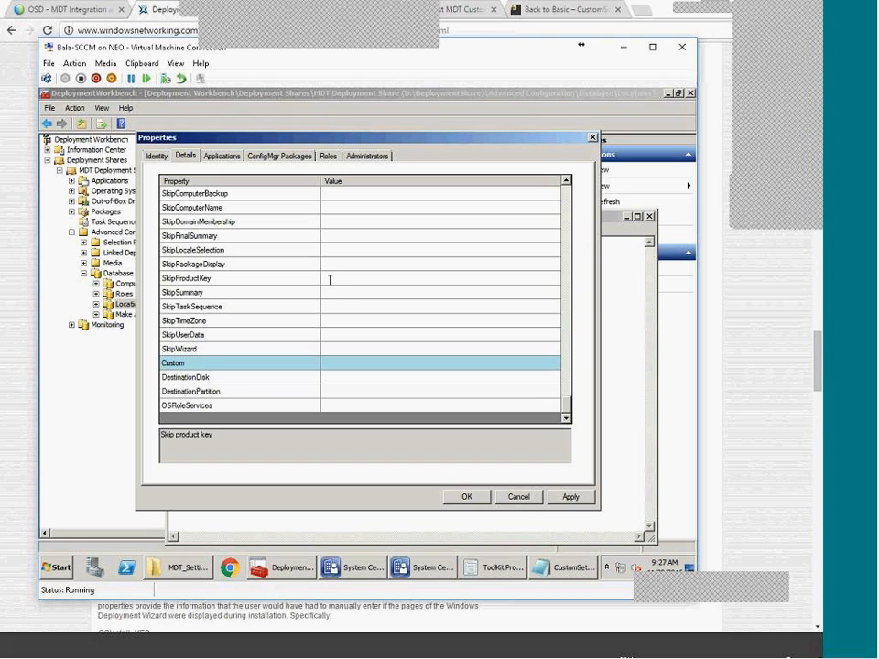
click(347, 322)
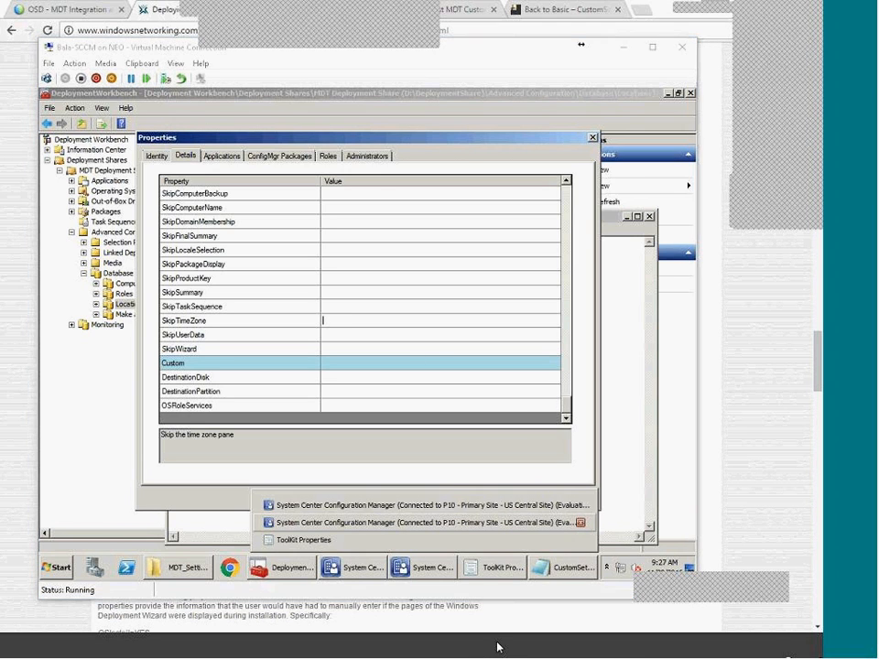
click(544, 35)
click(547, 13)
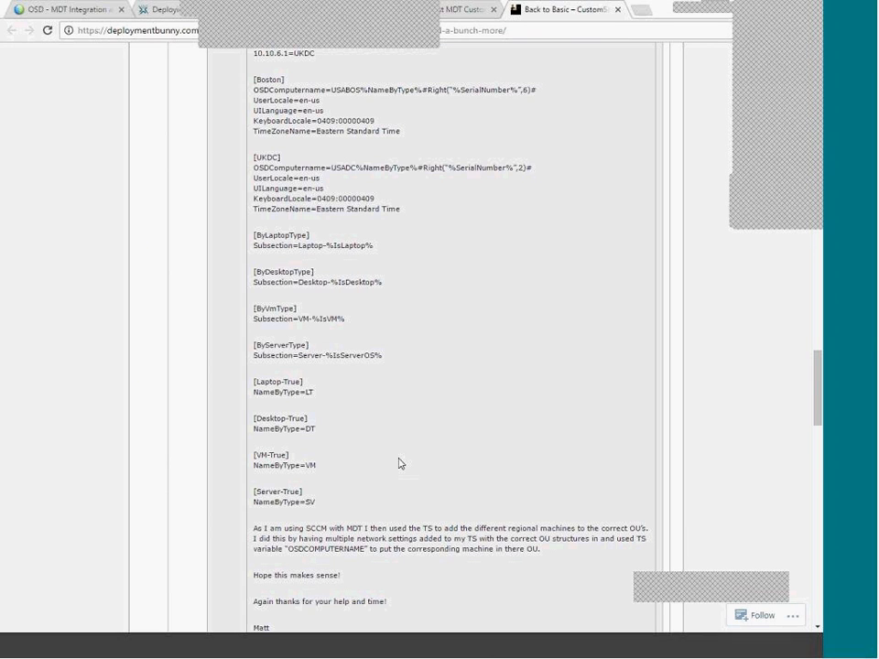
Skim the blog's Boston and UKDC location rules, then return to REDMOND's location properties.
scroll(398, 451, down, 3)
scroll(399, 451, up, 3)
click(608, 652)
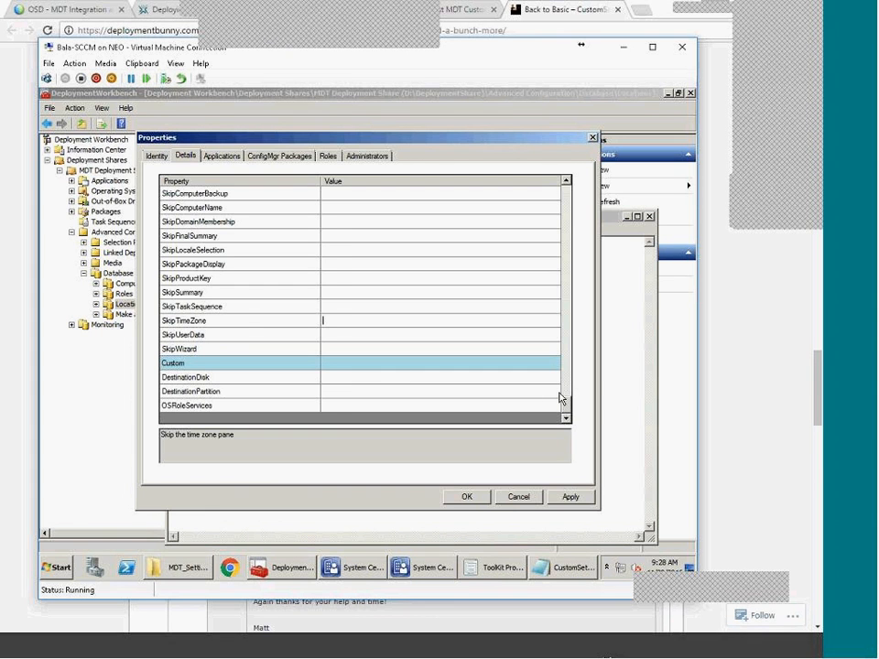
Scroll REDMOND's details list and read the DomainAdminDomain, JoinDomain and JoinWorkgroup descriptions.
scroll(565, 398, up, 3)
scroll(565, 398, up, 10)
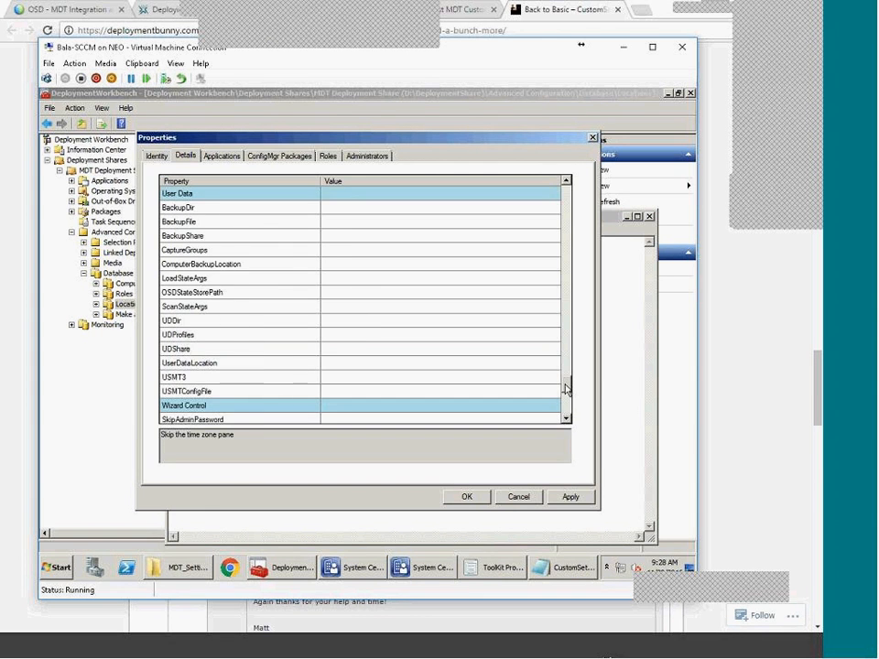
scroll(547, 238, up, 10)
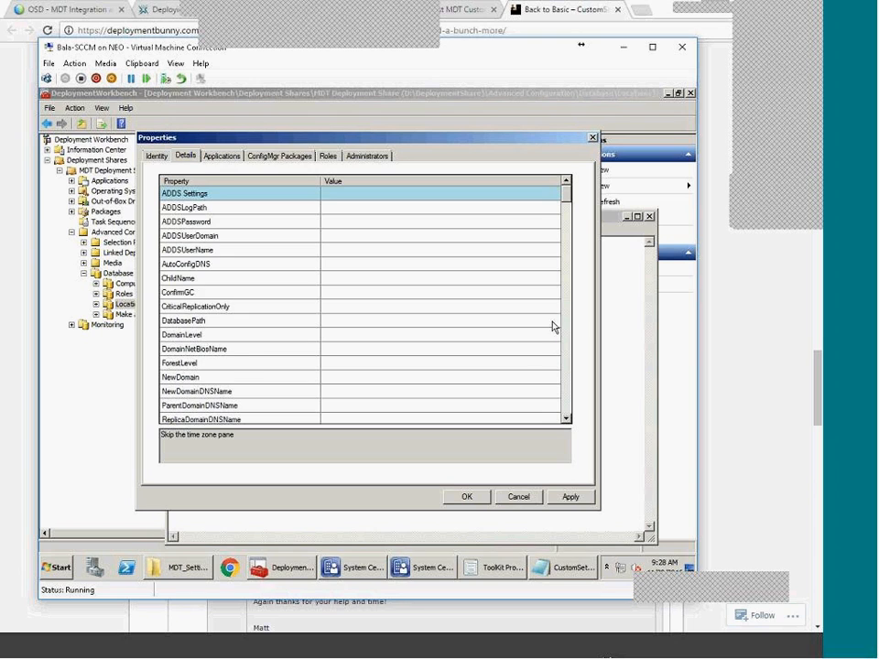
scroll(550, 334, down, 4)
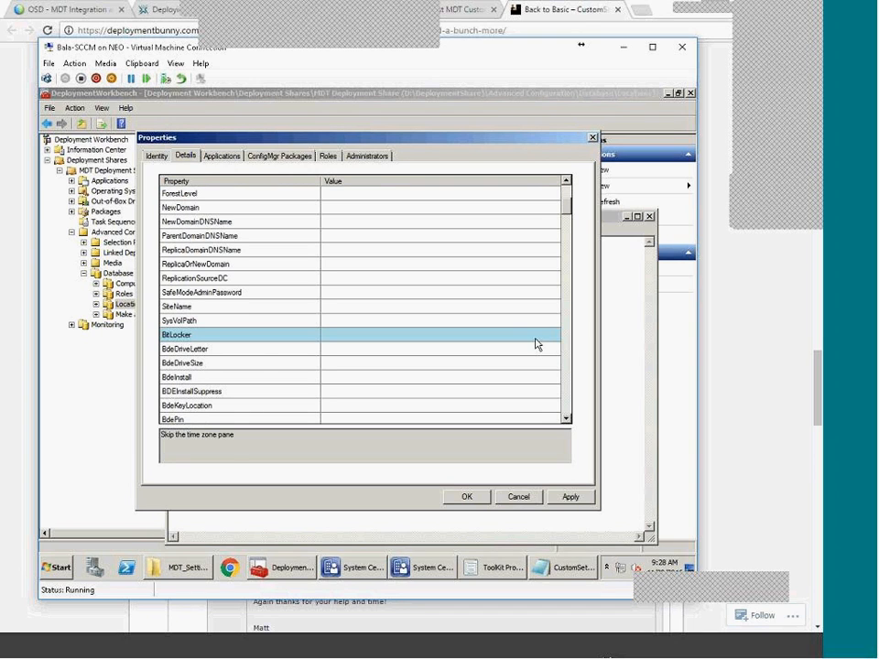
scroll(386, 363, down, 5)
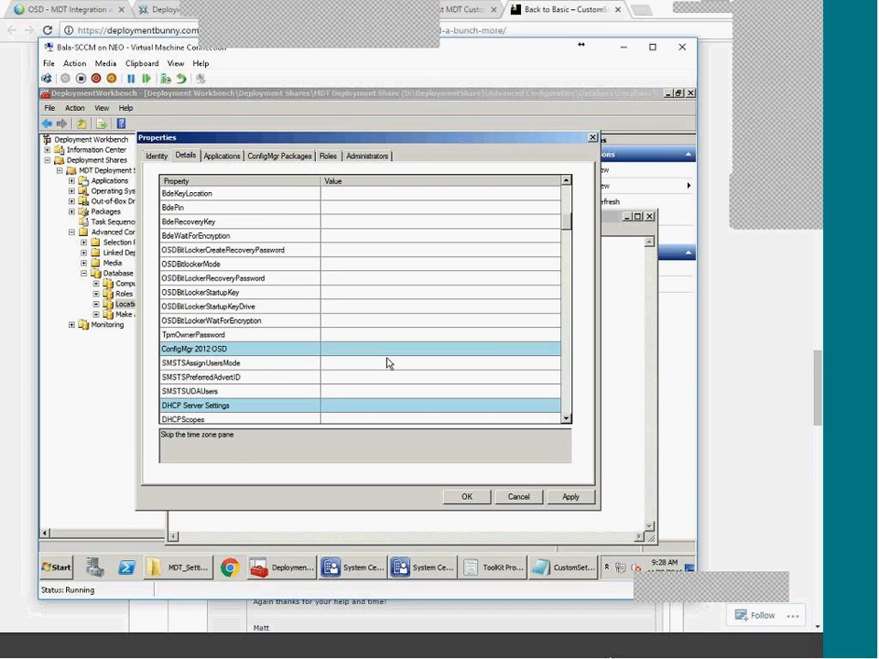
scroll(387, 362, down, 2)
scroll(386, 363, down, 15)
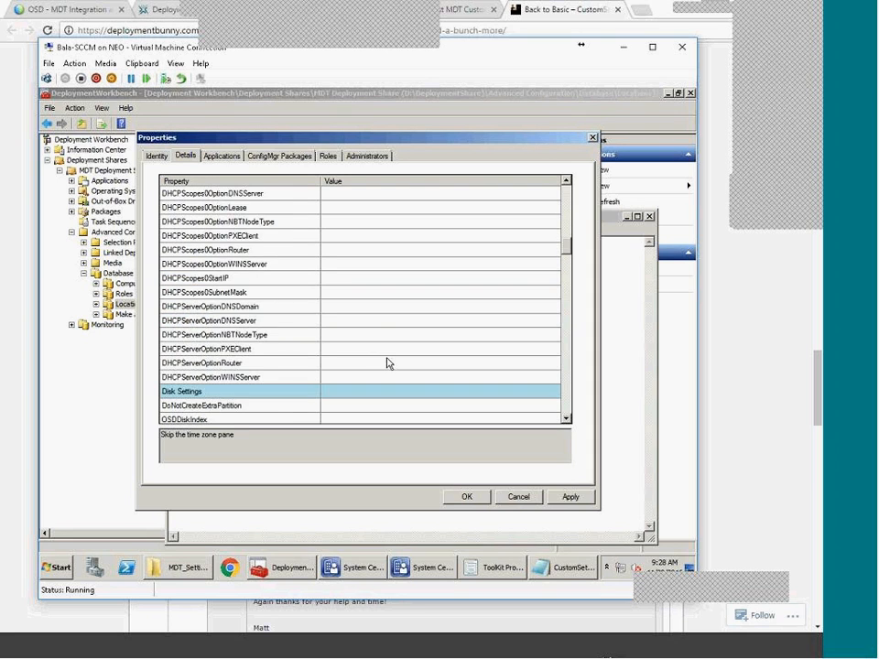
scroll(388, 362, down, 4)
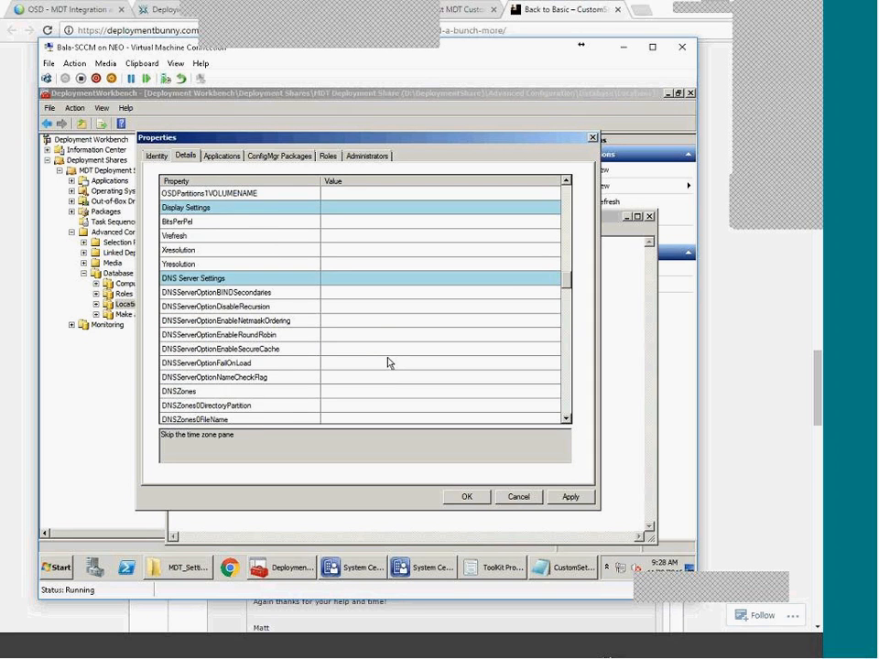
scroll(388, 362, down, 5)
click(392, 324)
click(391, 346)
click(360, 366)
Set the REDMOND location's MachineObjectOU value to WORK.
click(347, 380)
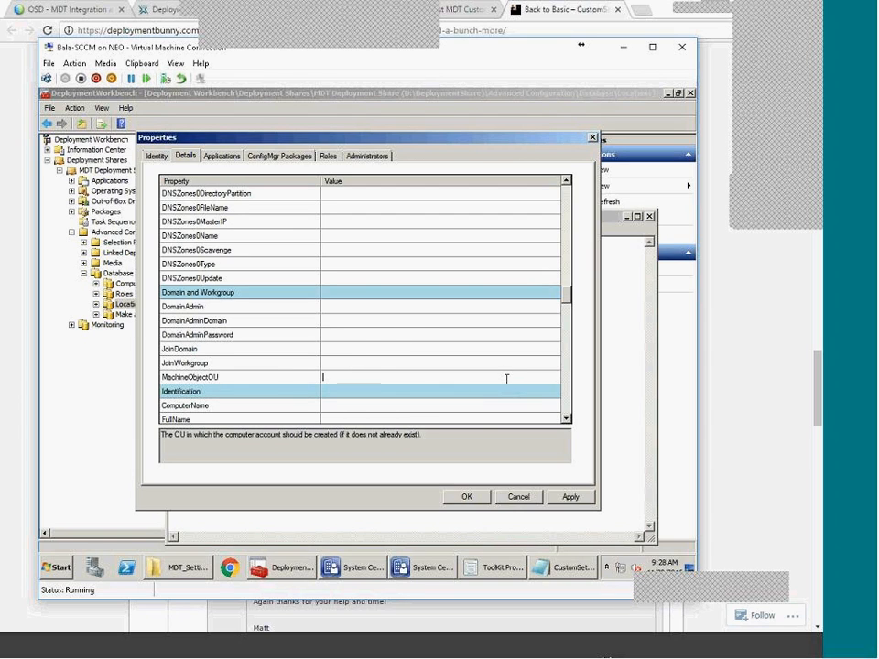
text(WORK)
click(190, 377)
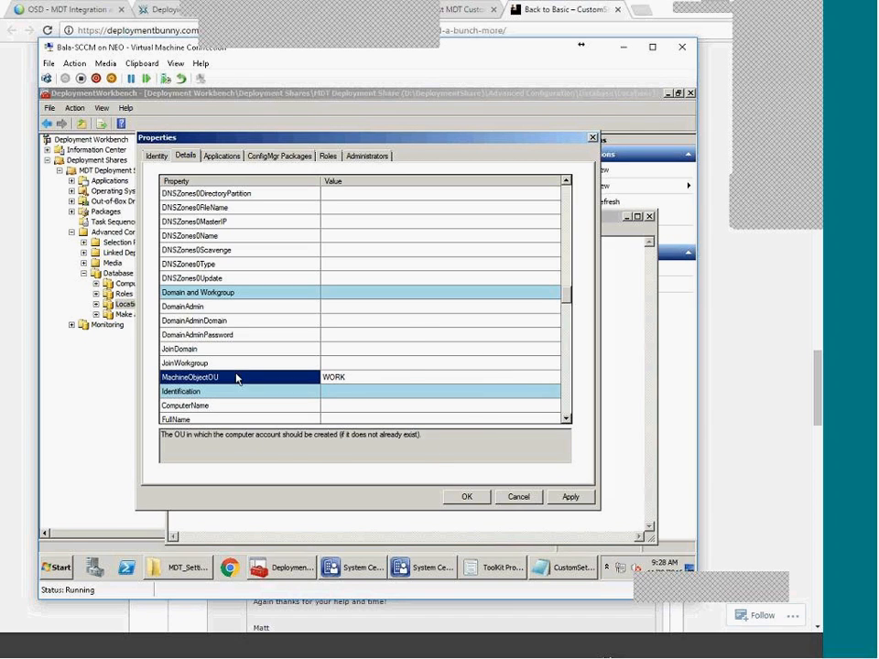
drag(443, 436, 36, 378)
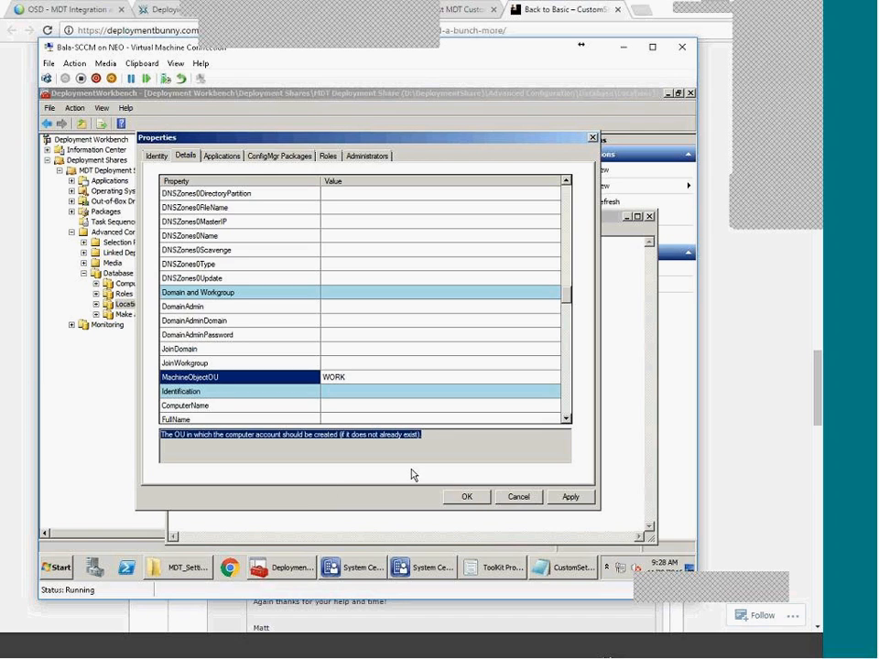
click(382, 378)
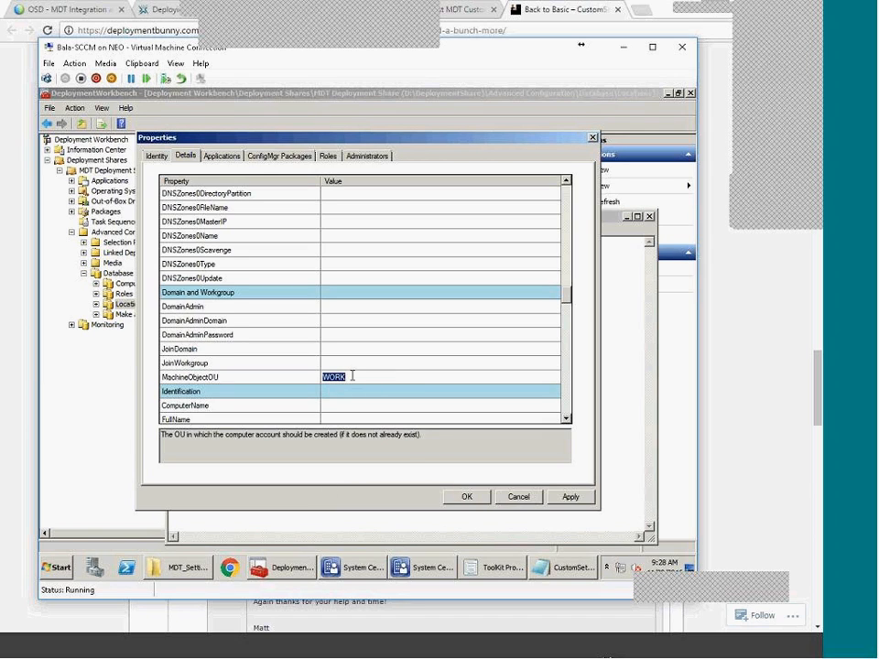
click(354, 376)
Review REDMOND's identity (10.0.0.1 gateway), applications, roles and ConfigMgr packages.
click(158, 155)
click(233, 264)
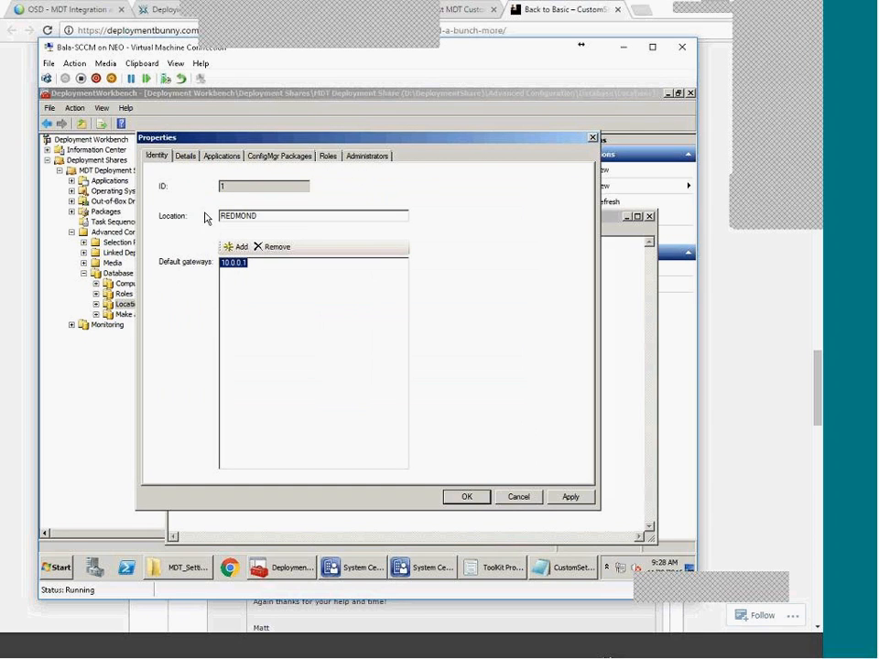
click(221, 157)
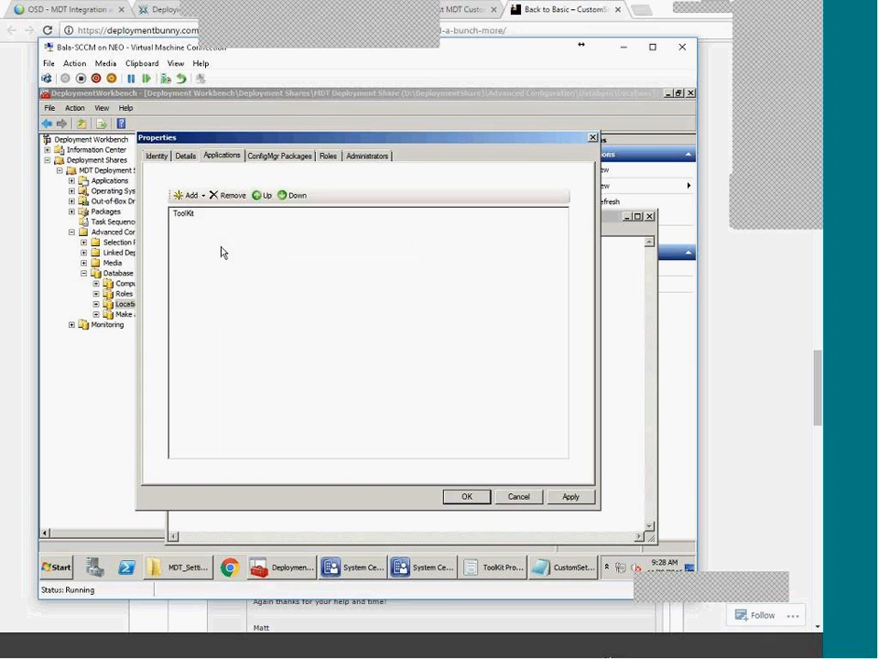
click(186, 157)
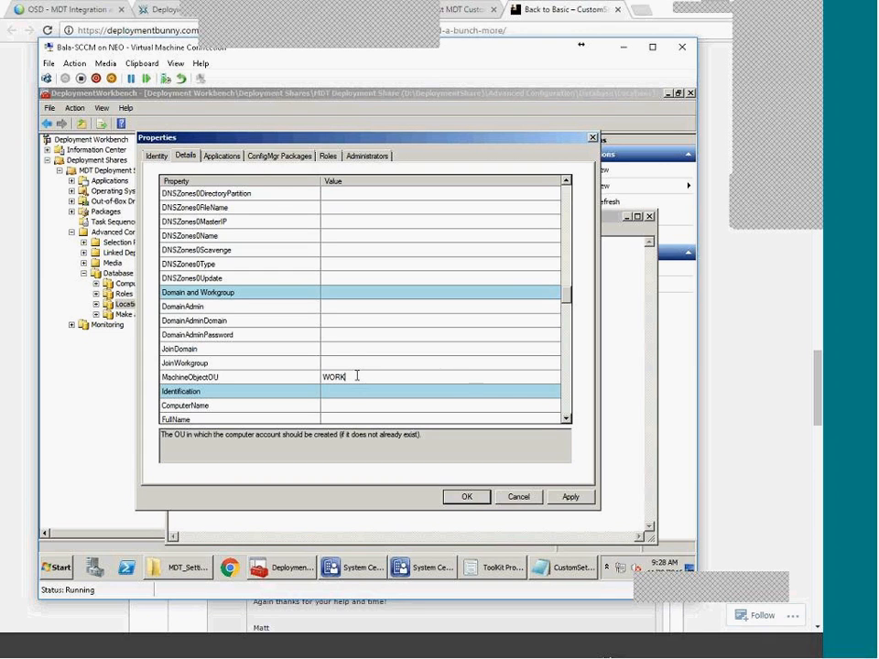
click(291, 156)
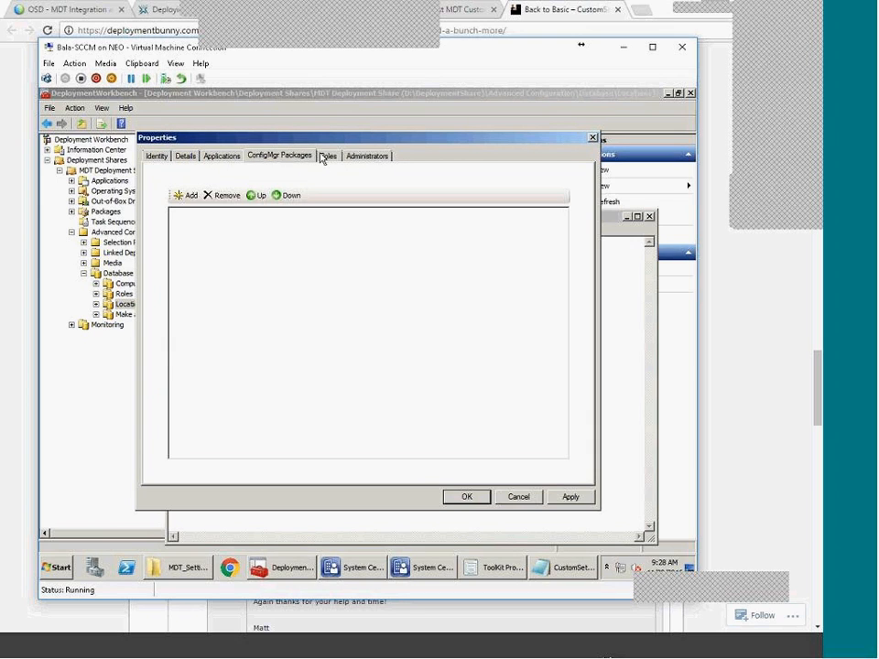
click(326, 155)
click(294, 158)
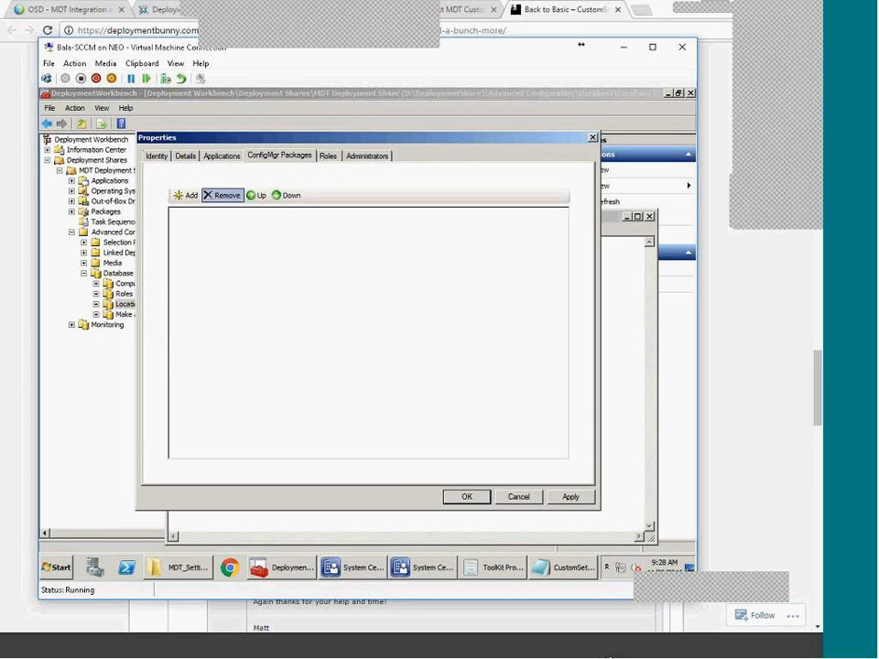
Start a new ConfigMgr package entry and look up package IDs in the Configuration Manager console.
click(187, 195)
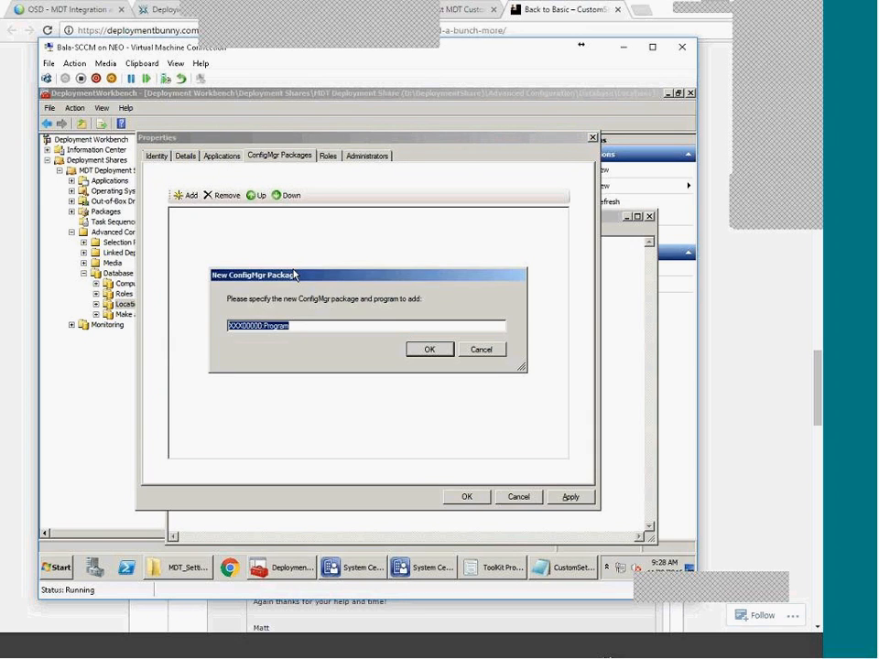
double_click(259, 325)
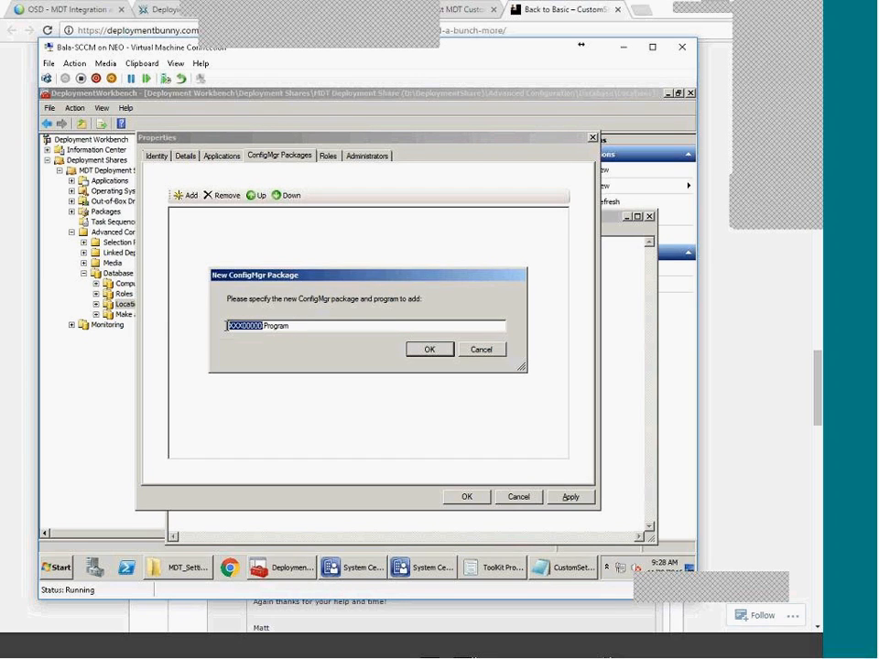
click(361, 570)
click(421, 504)
click(94, 274)
drag(380, 419, 384, 365)
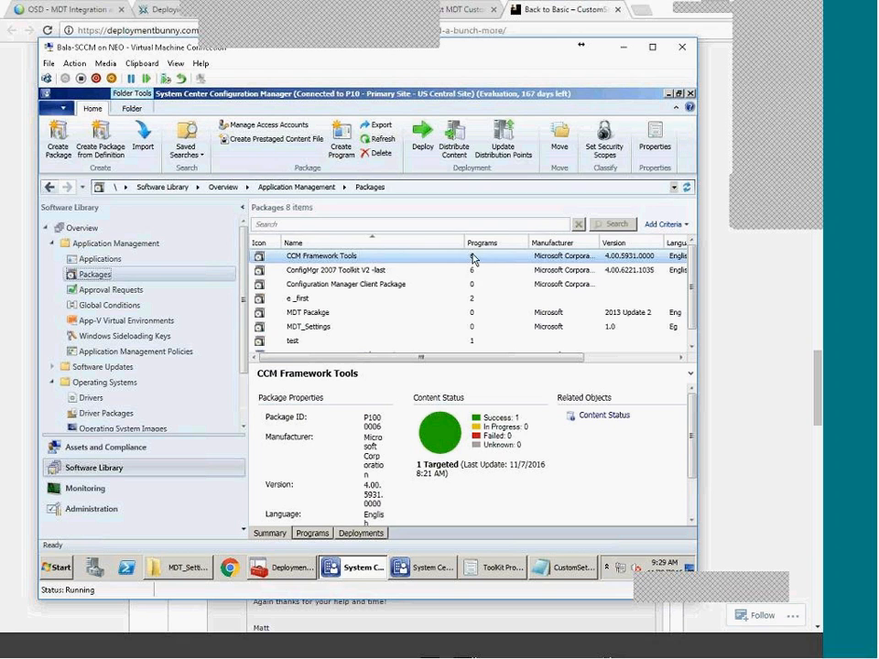
drag(464, 242, 400, 244)
click(488, 570)
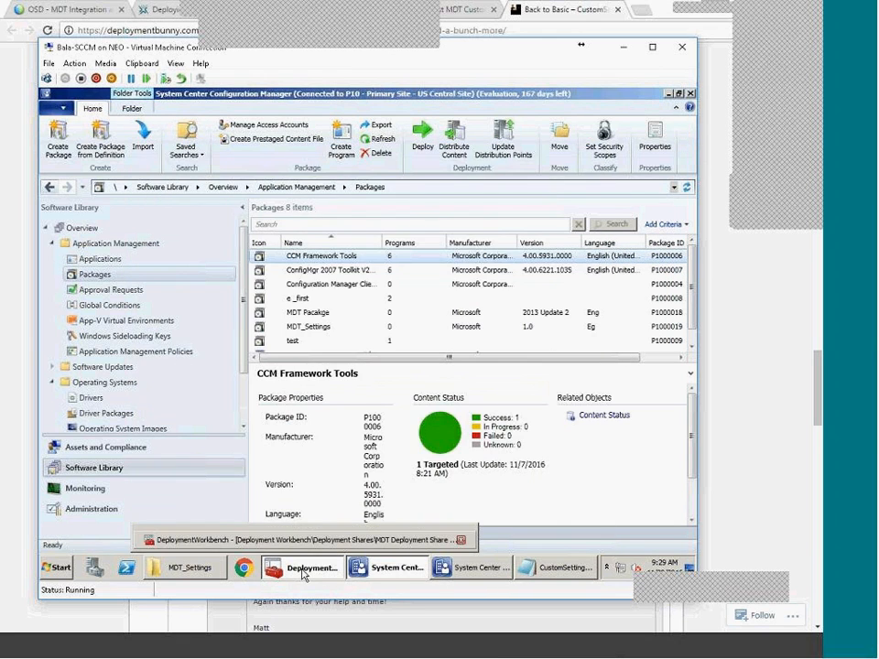
click(307, 568)
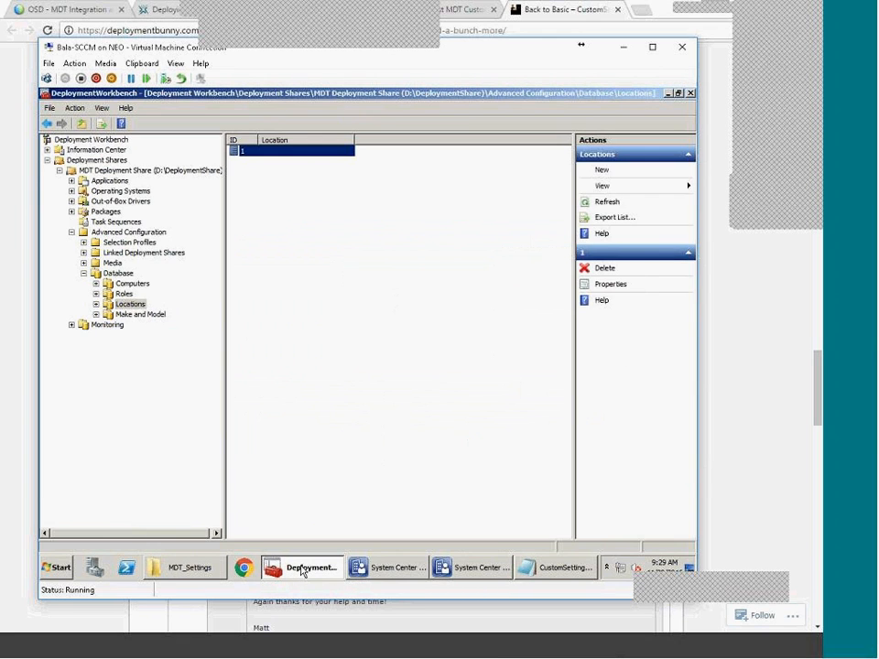
Replace the placeholder prefix so the package entry reads P0100001:Program.
double_click(296, 156)
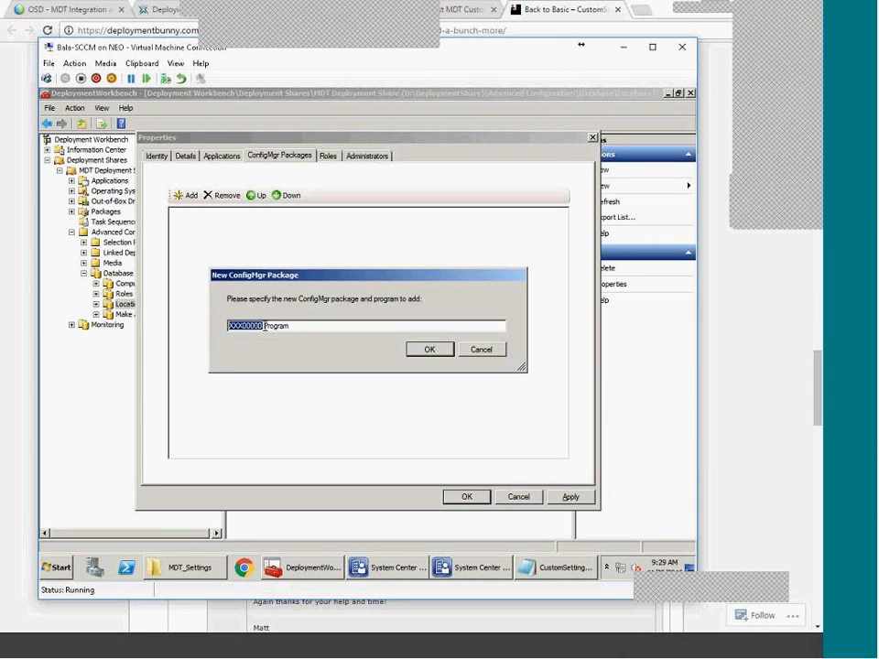
double_click(277, 326)
click(467, 571)
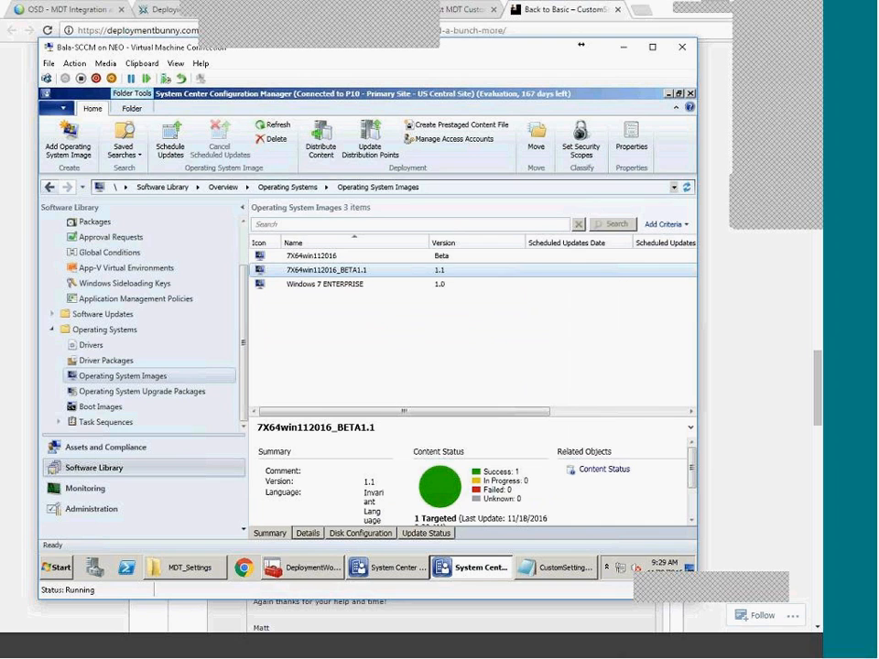
drag(657, 427, 665, 423)
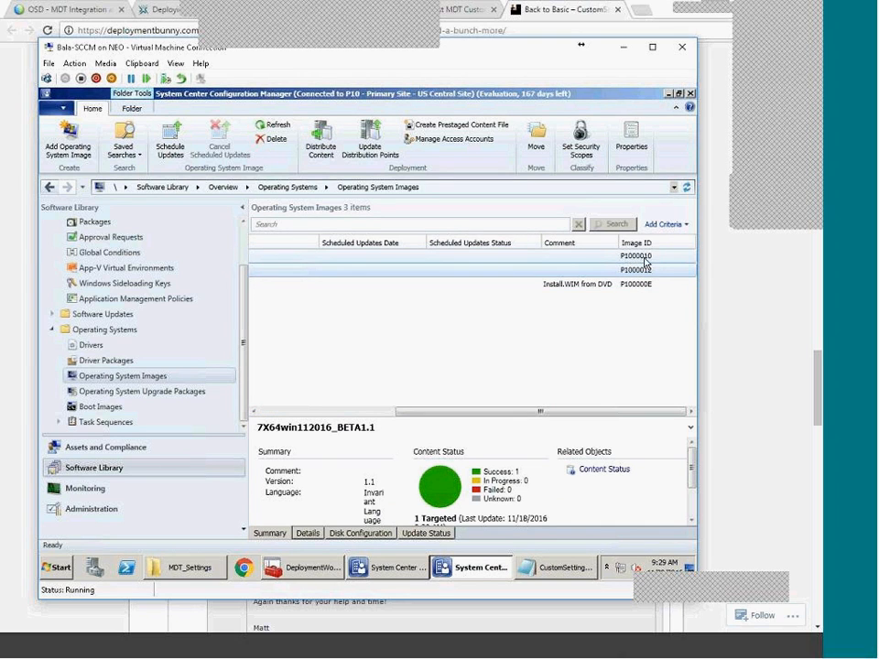
click(302, 567)
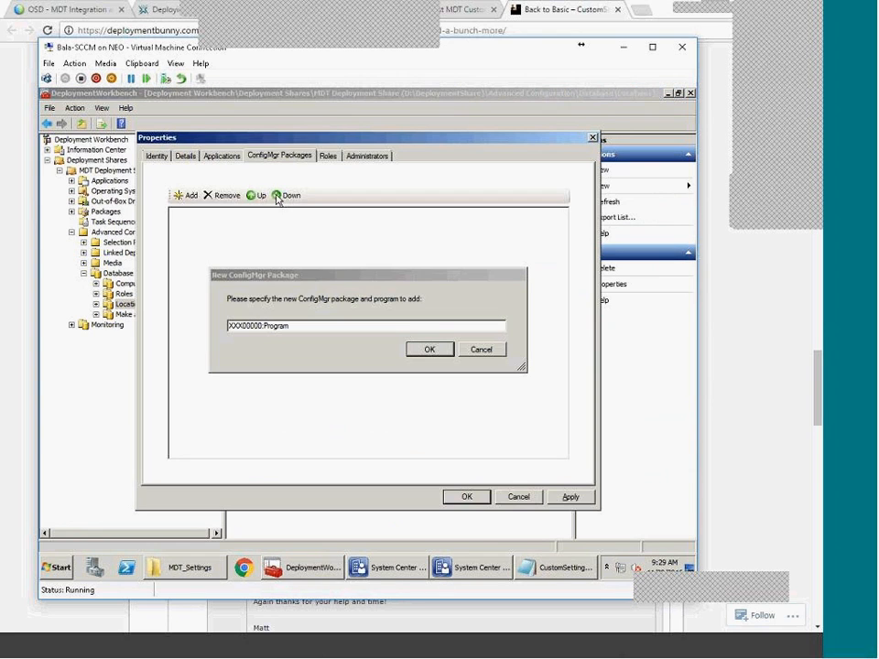
drag(239, 325, 228, 326)
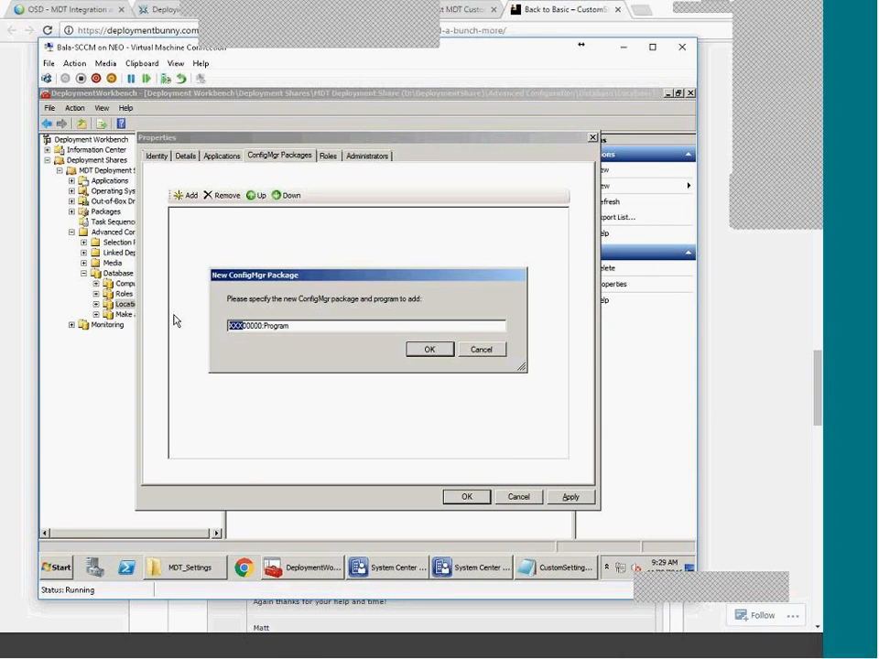
text(P01)
key(Delete)
text(1)
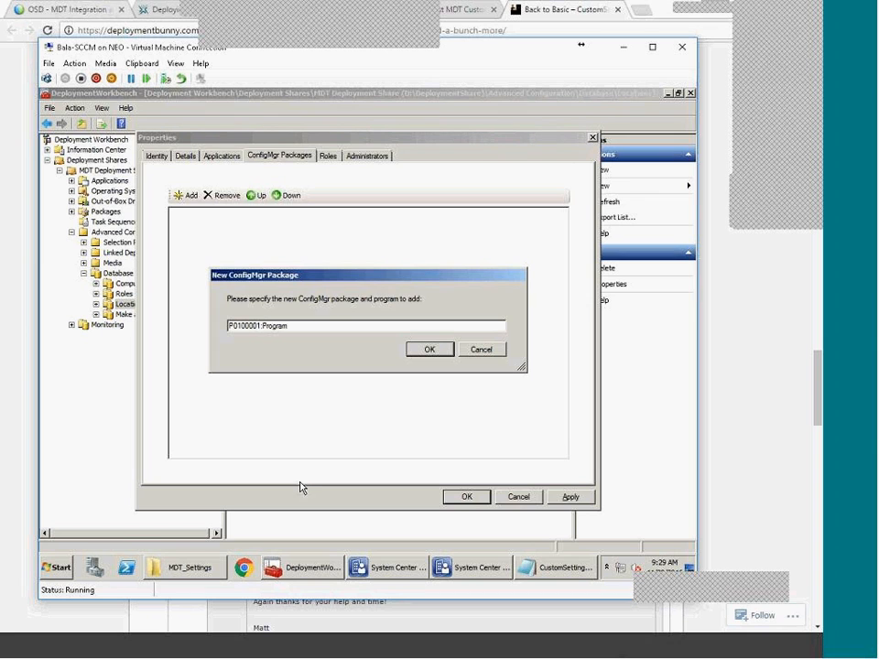
Change the package ID in the entry to P0100006.
click(402, 573)
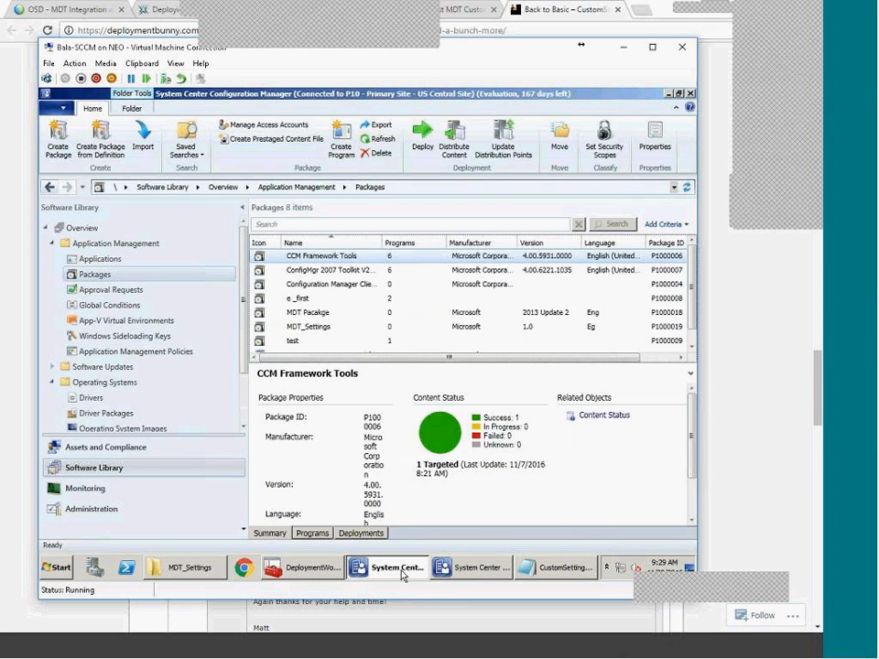
click(401, 571)
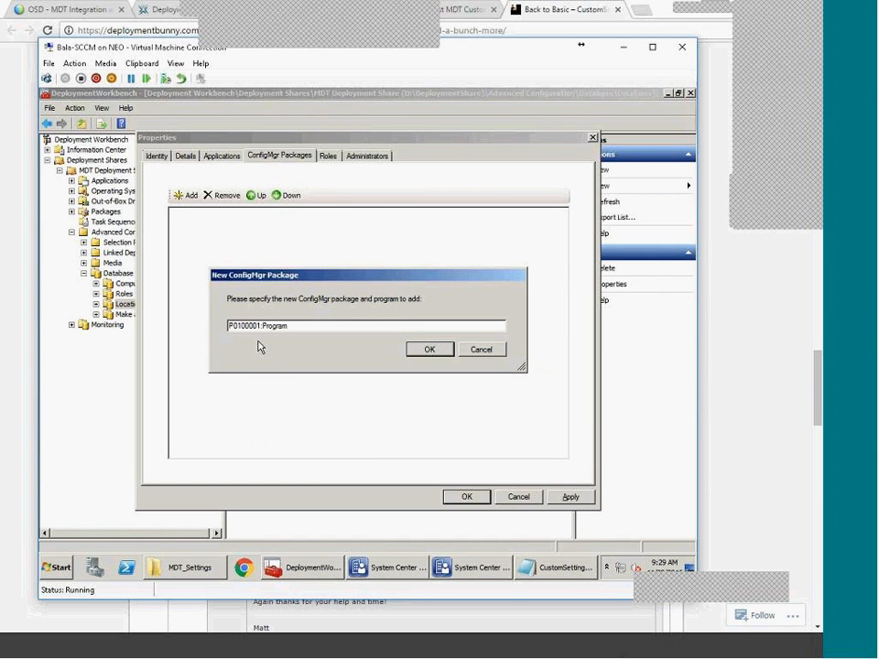
key(BackSpace)
text(6)
Copy the CCM Framework Tools 'Per-system attended' program name in and add P0100006:Per-system attended.
click(388, 572)
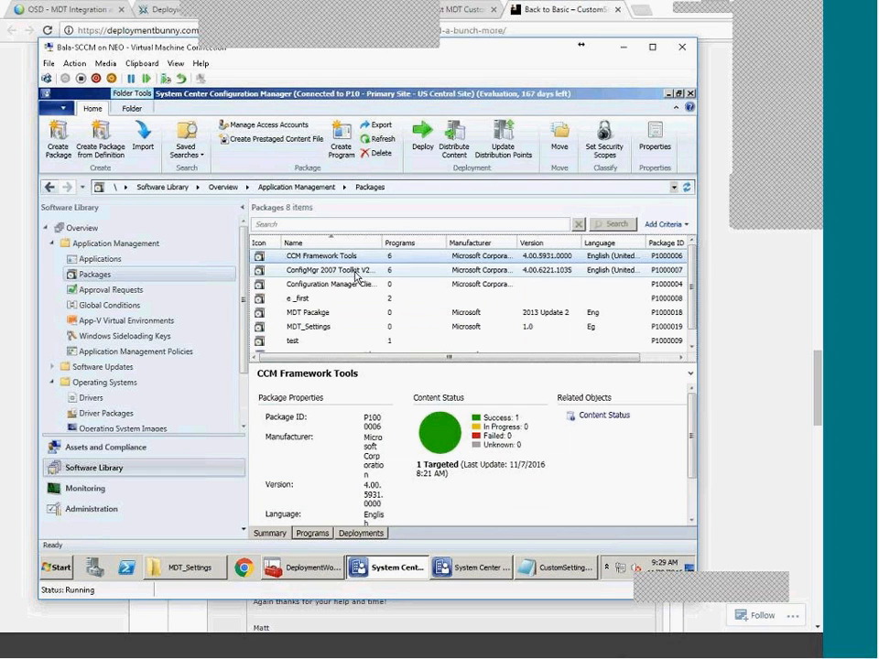
click(312, 533)
click(339, 406)
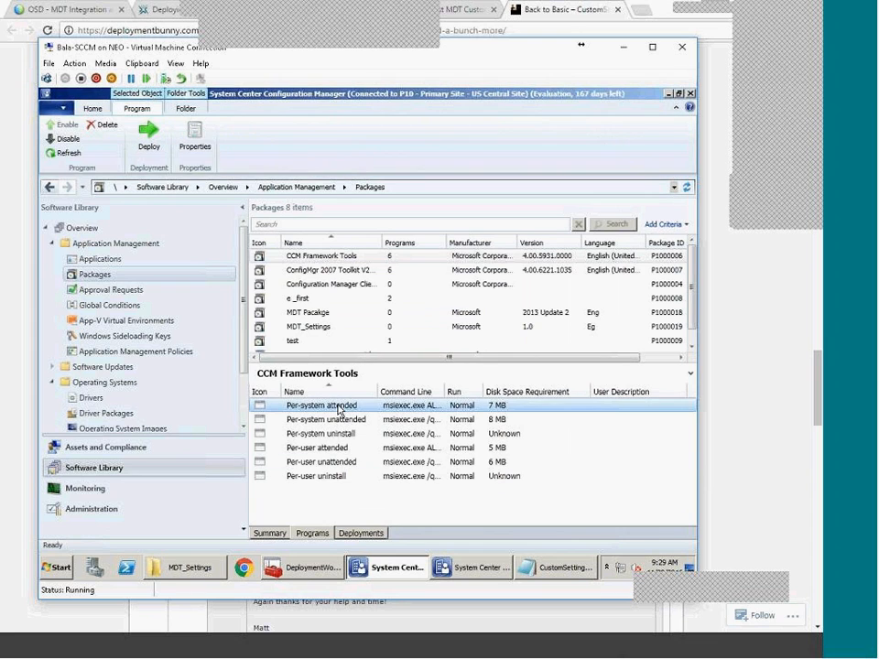
double_click(337, 408)
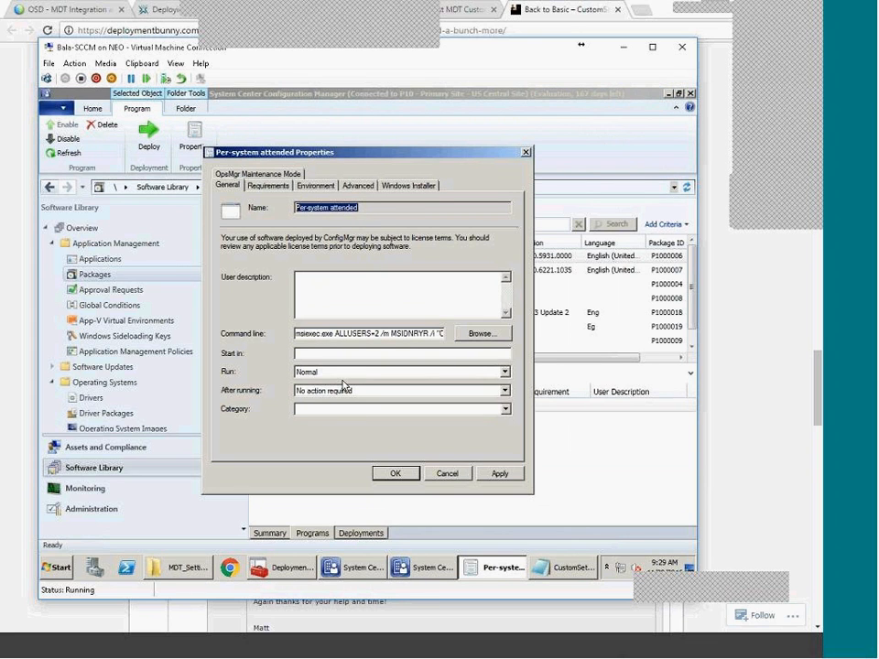
click(284, 568)
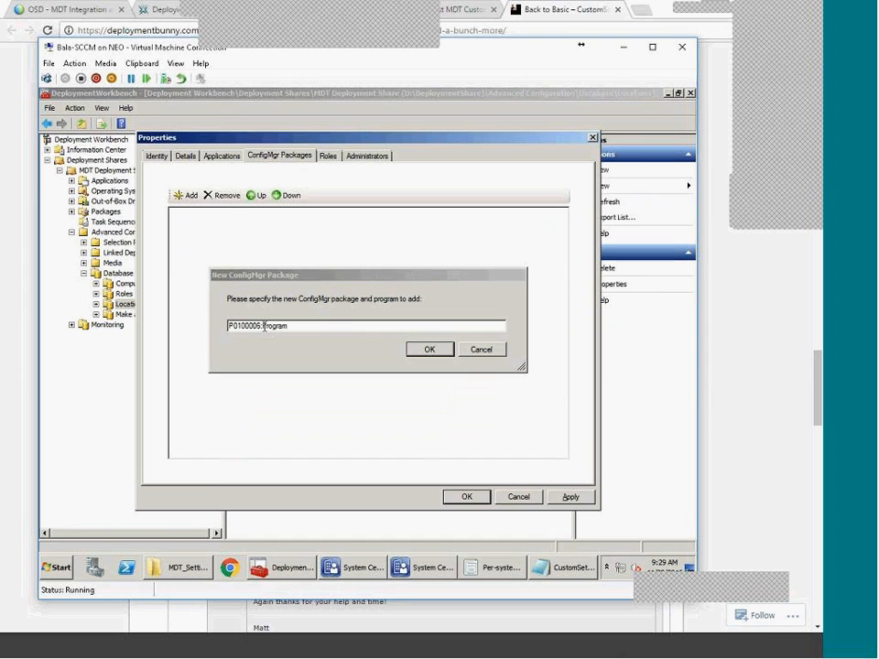
double_click(275, 326)
text(Per-system attended)
click(427, 356)
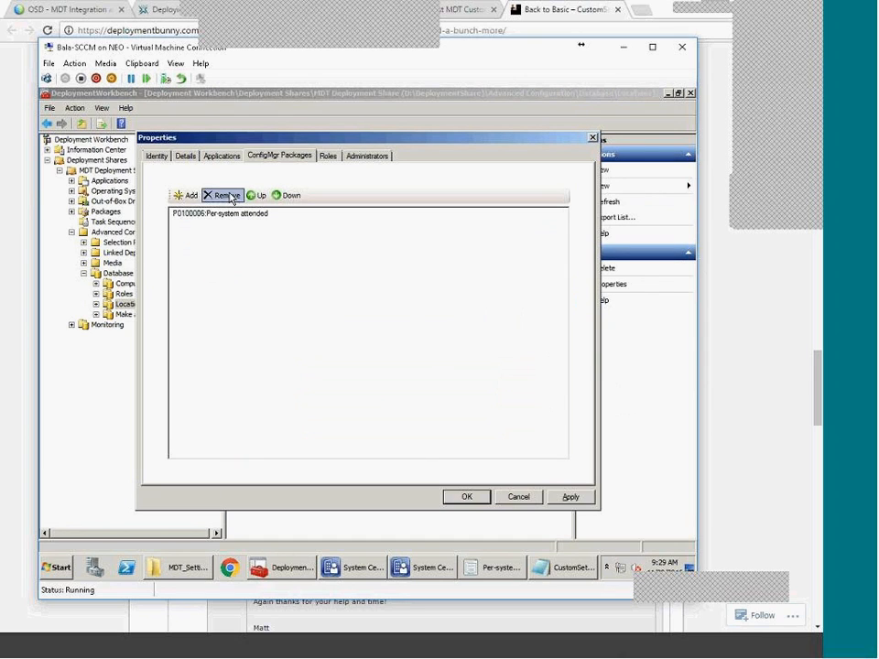
Review REDMOND's applications and roles, then apply and close its properties.
click(248, 216)
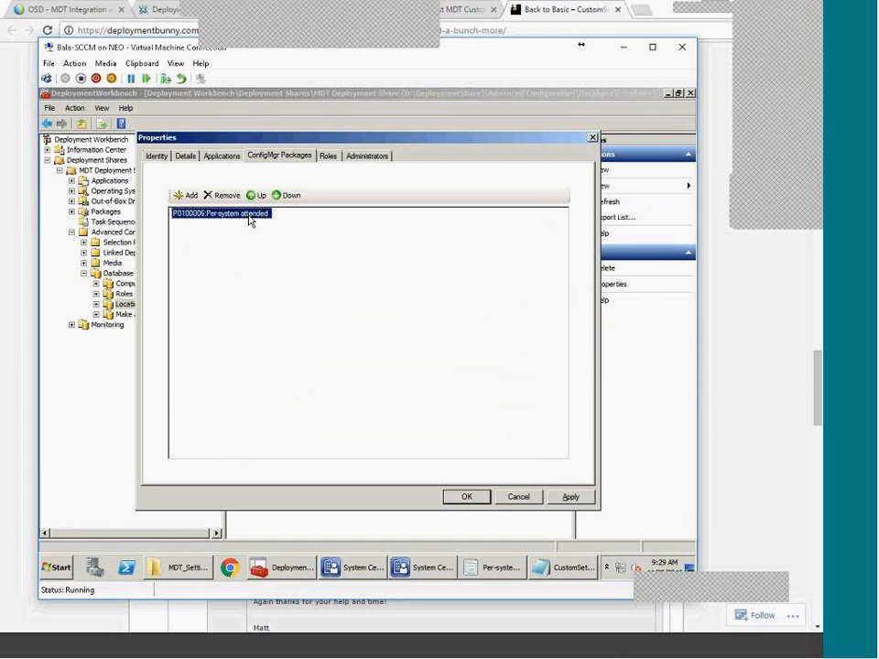
click(221, 156)
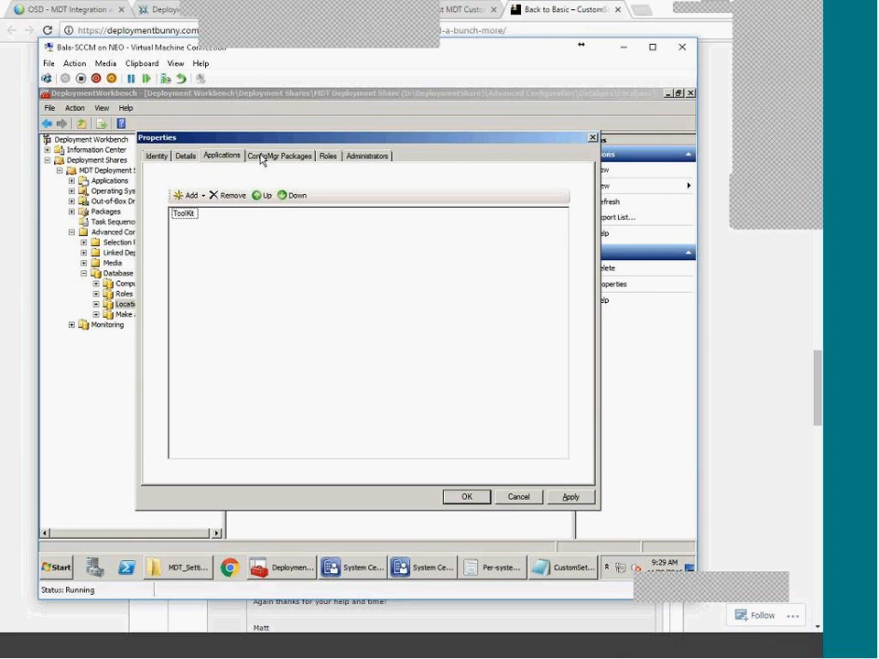
click(328, 156)
click(569, 496)
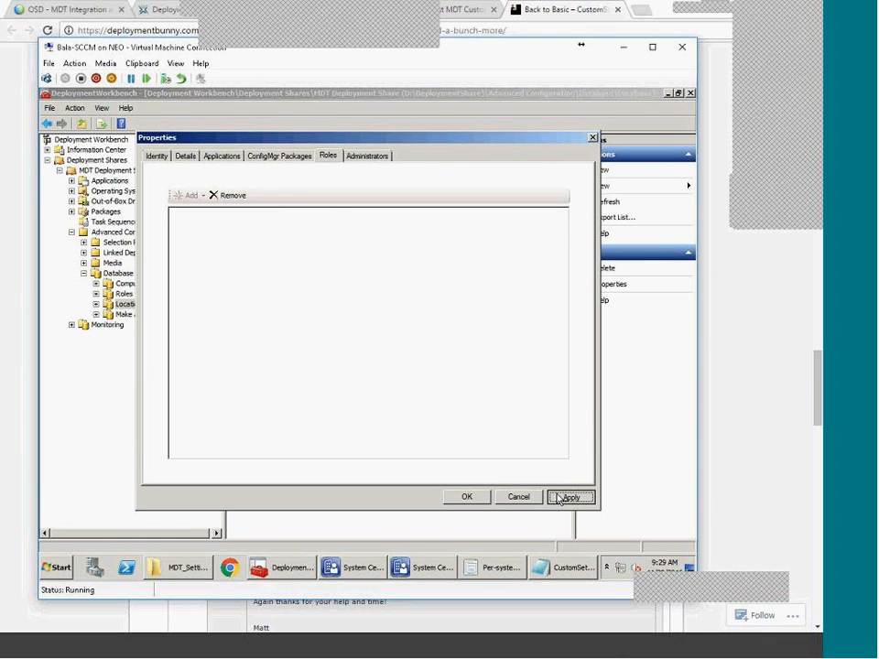
click(467, 496)
Create a new database role named HR Applications.
click(123, 293)
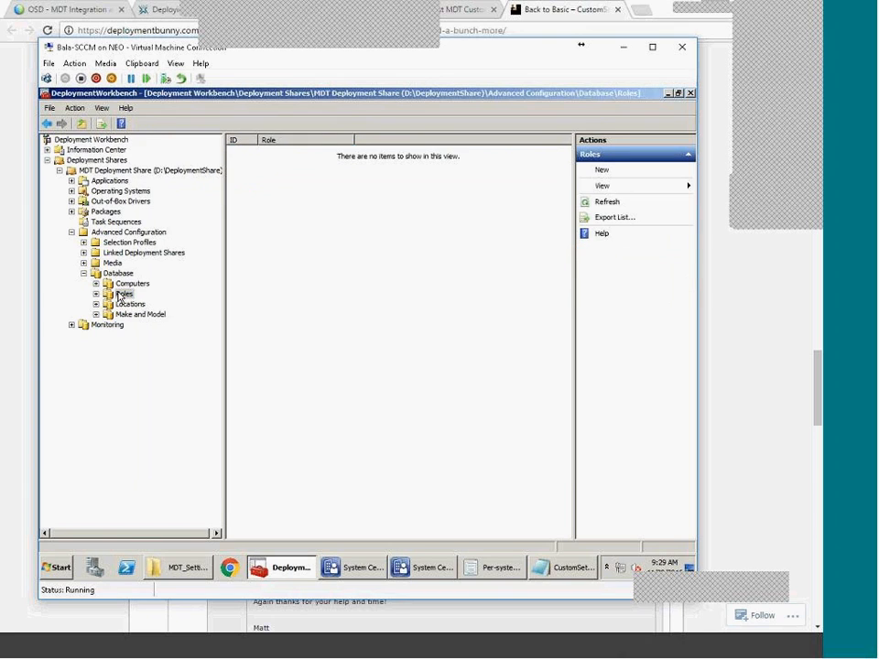
right_click(119, 294)
click(140, 304)
click(234, 224)
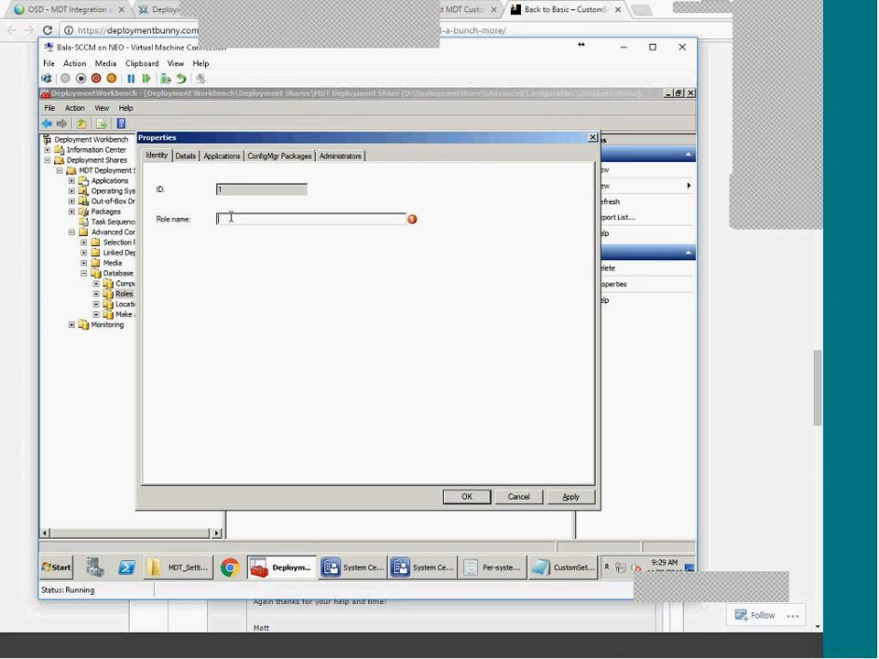
text(hr)
key(BackSpace)
text(h)
key(BackSpace)
text(HR Applications)
click(565, 496)
click(518, 496)
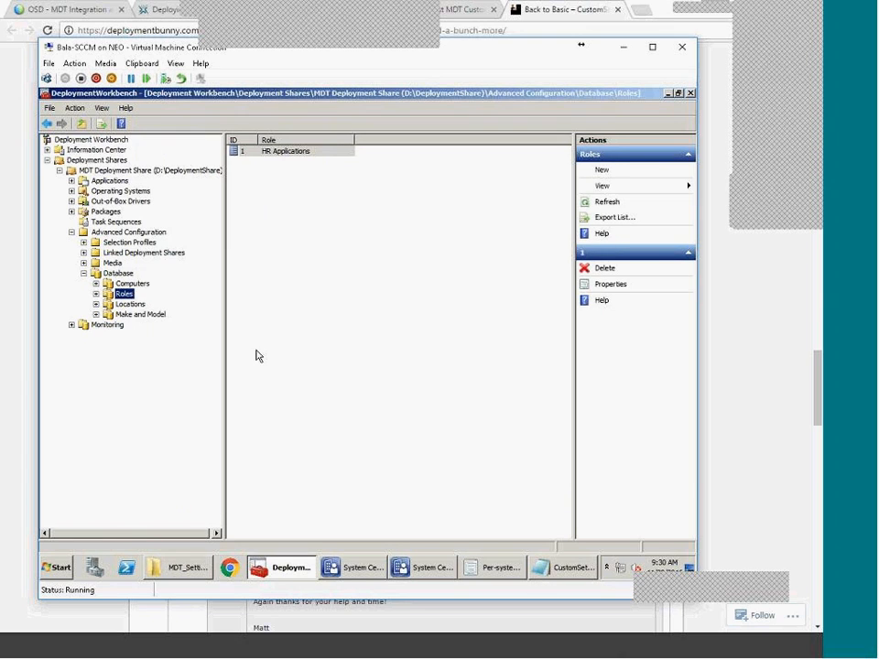
Create a second database role named Help desk Team.
right_click(126, 292)
click(168, 311)
key(Tab)
text(Help desk Team)
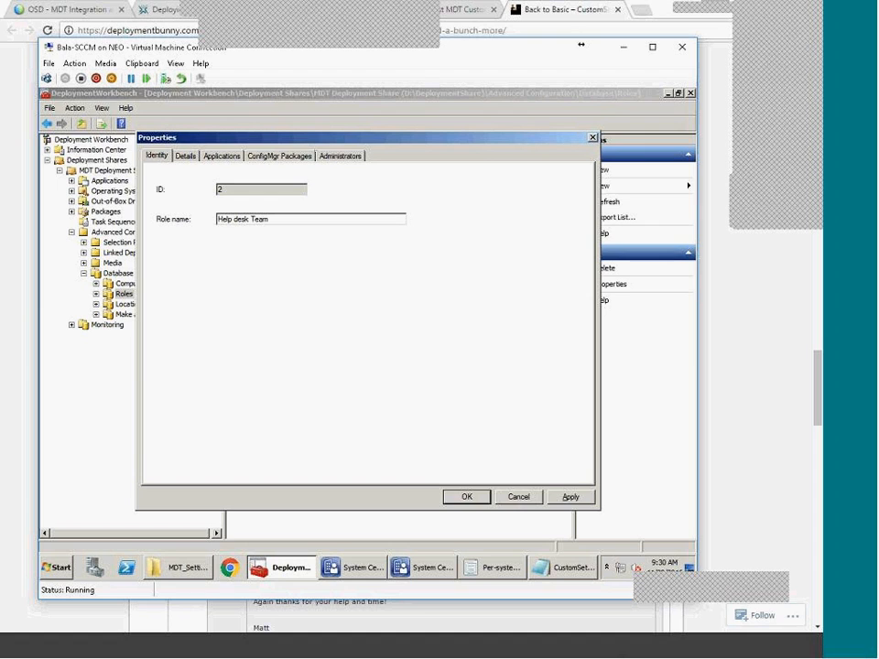
click(456, 496)
Assign the Lite Touch application Microsoft Toolkit 1.0 to the Help desk Team role.
double_click(288, 161)
click(184, 156)
click(222, 155)
click(190, 195)
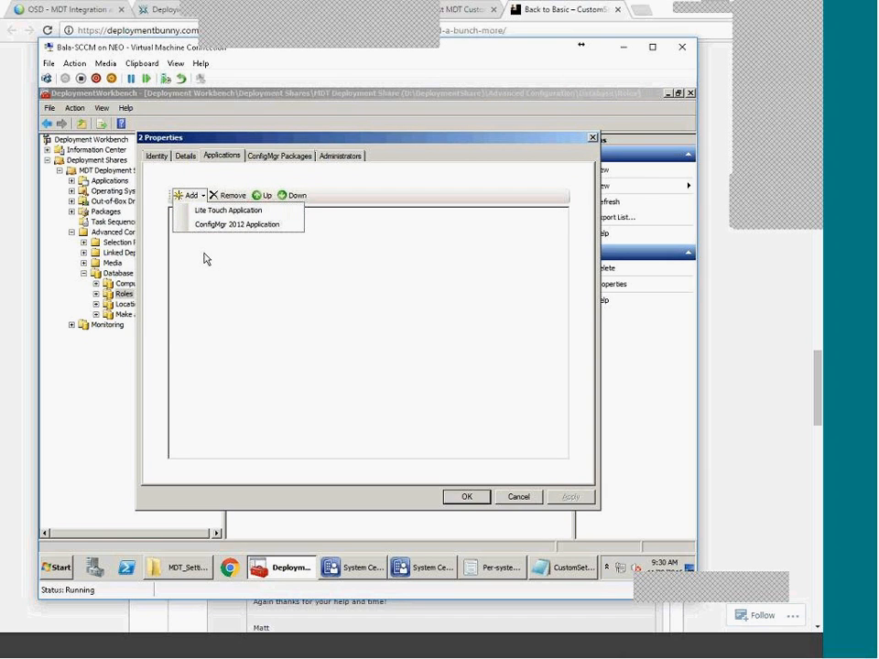
click(212, 210)
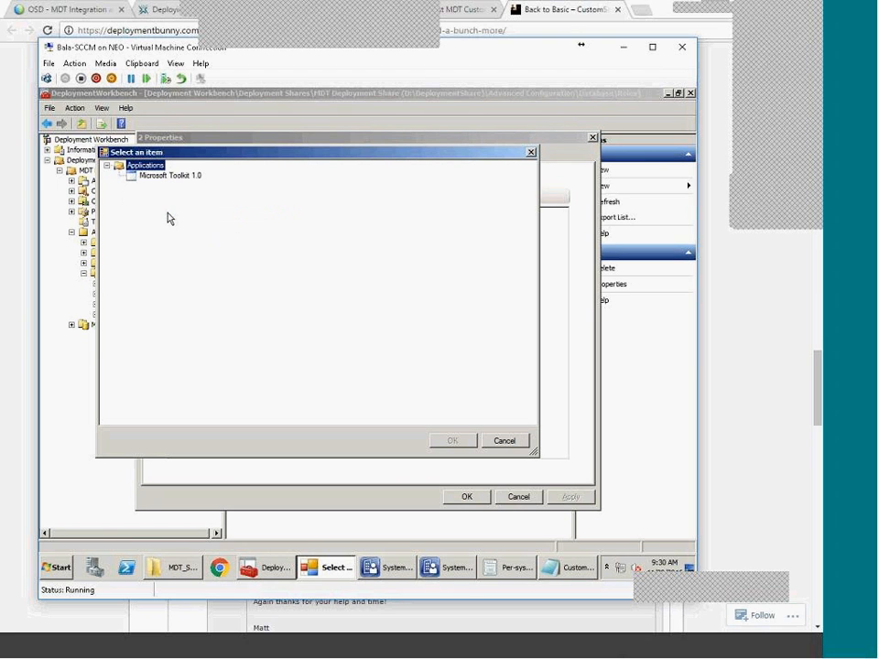
click(165, 175)
click(452, 441)
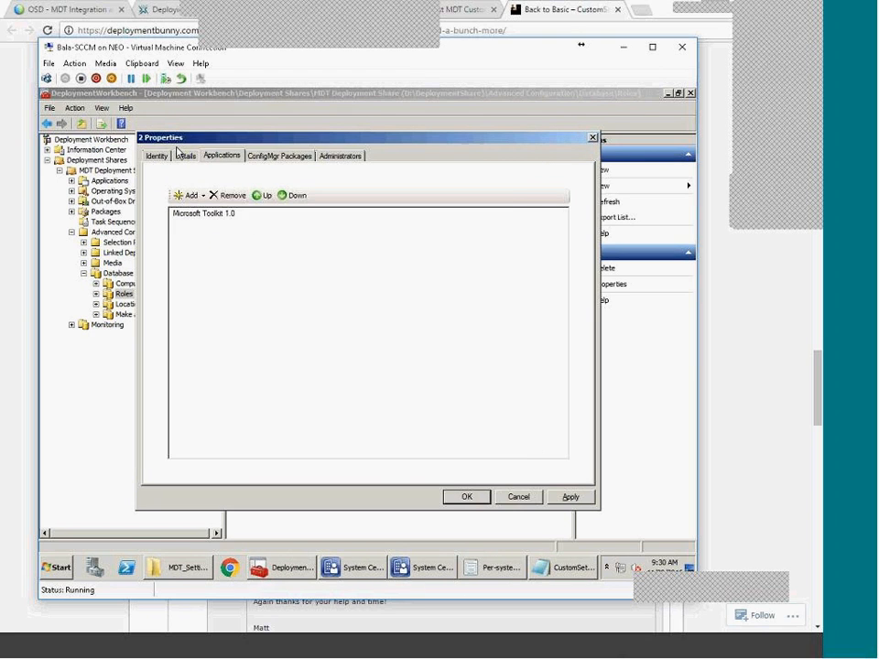
Review the role's ConfigMgr packages, administrators and ID, save it, and show Locations.
click(279, 156)
click(187, 195)
key(Escape)
click(337, 157)
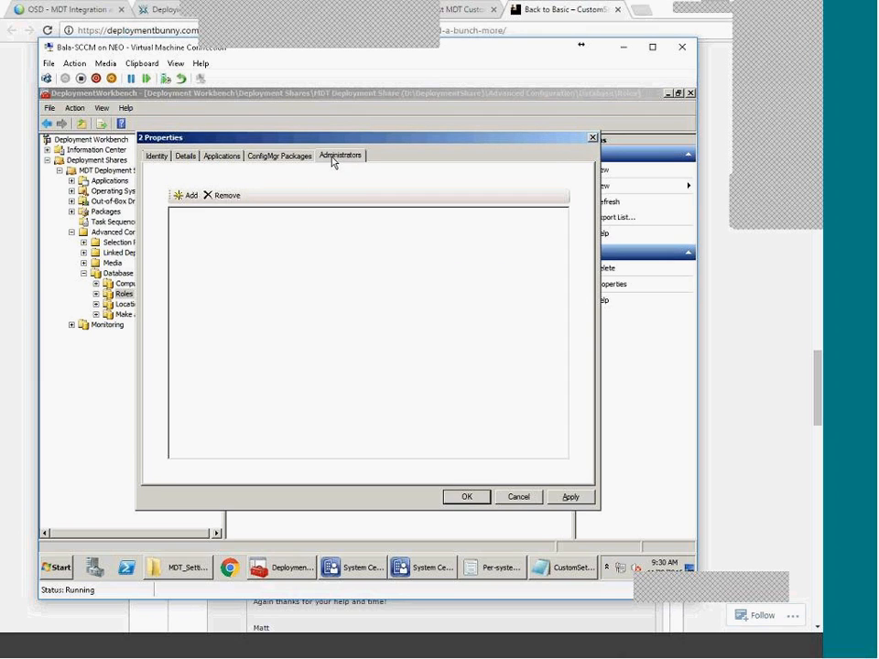
click(170, 157)
click(467, 496)
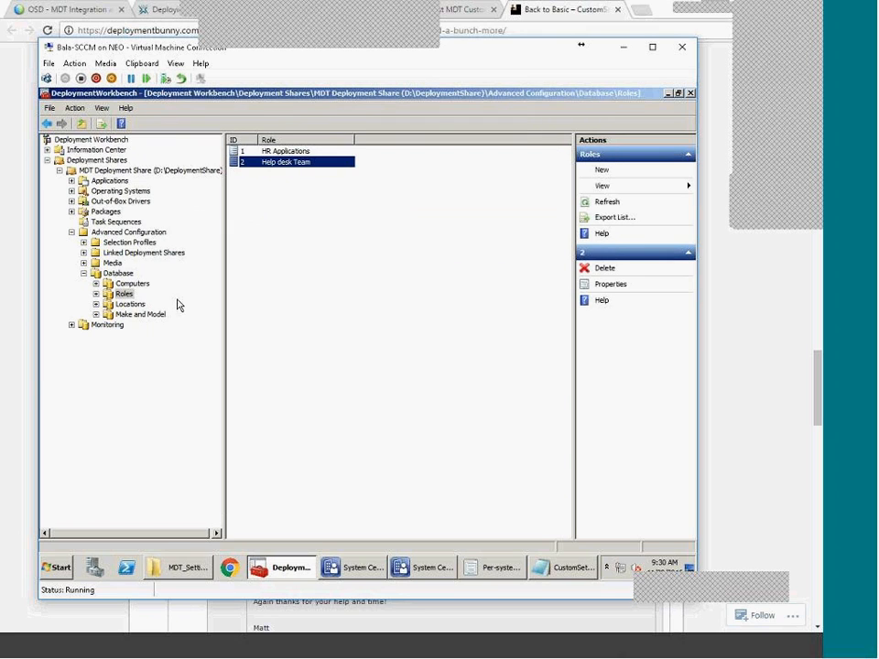
click(130, 304)
click(139, 314)
Add the Help desk Team role to REDMOND's Roles tab, then apply and close its properties.
click(130, 304)
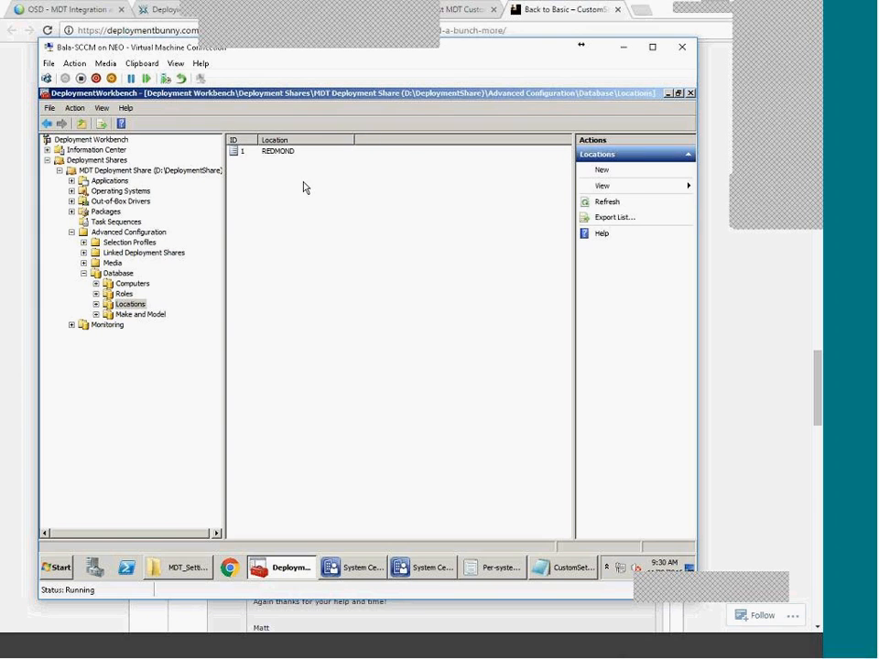
double_click(279, 151)
click(236, 262)
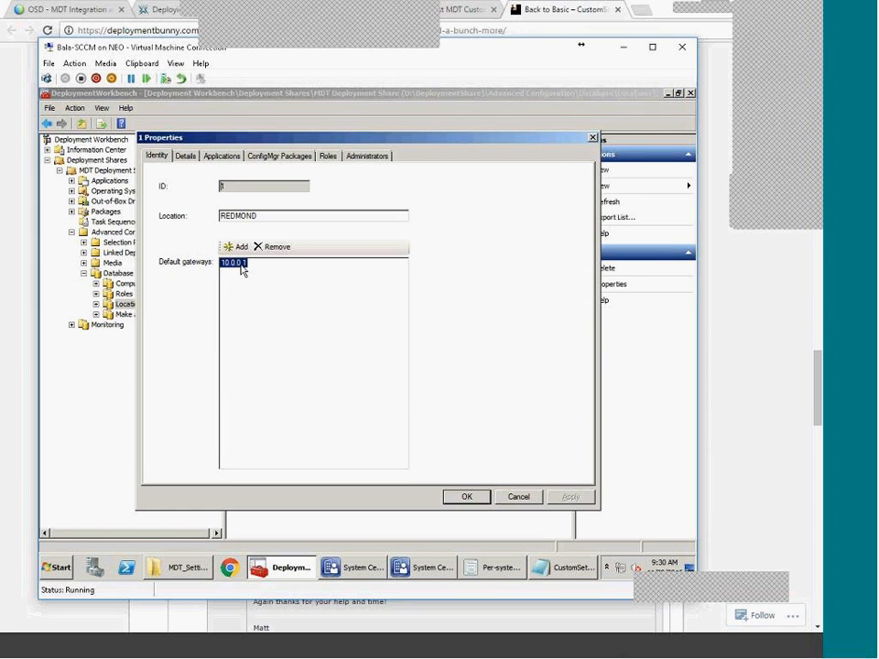
click(222, 156)
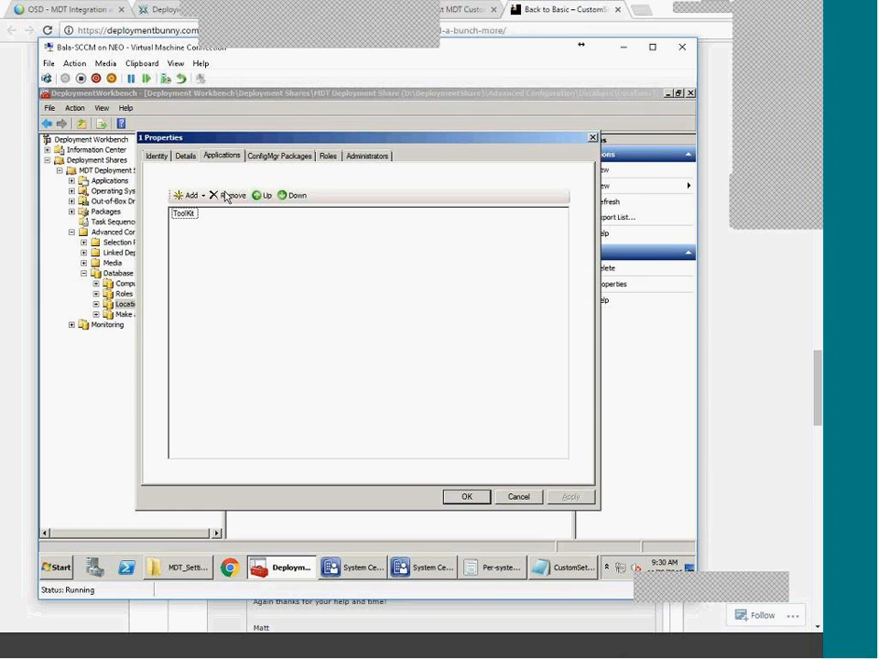
click(328, 157)
click(189, 195)
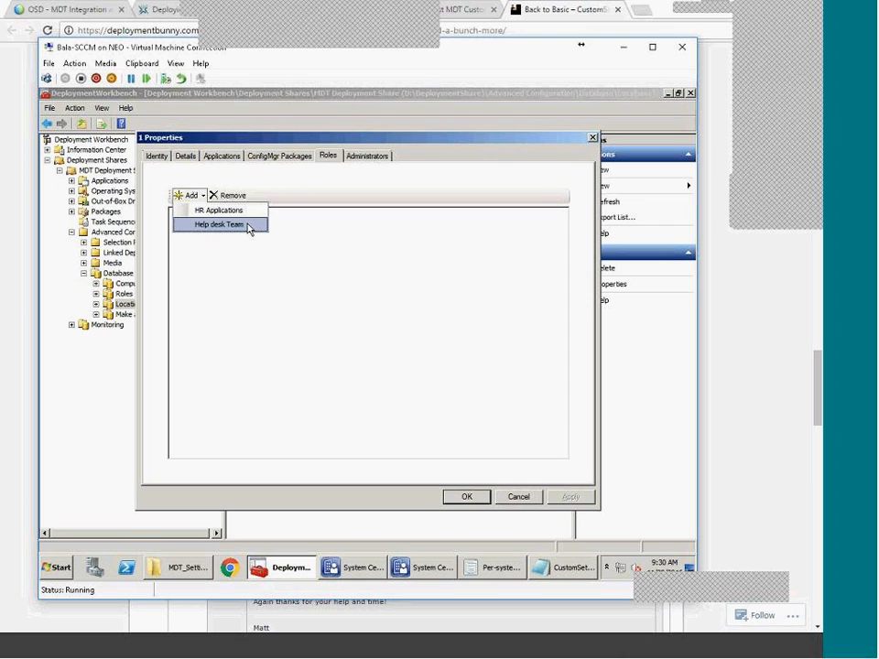
click(247, 226)
click(572, 496)
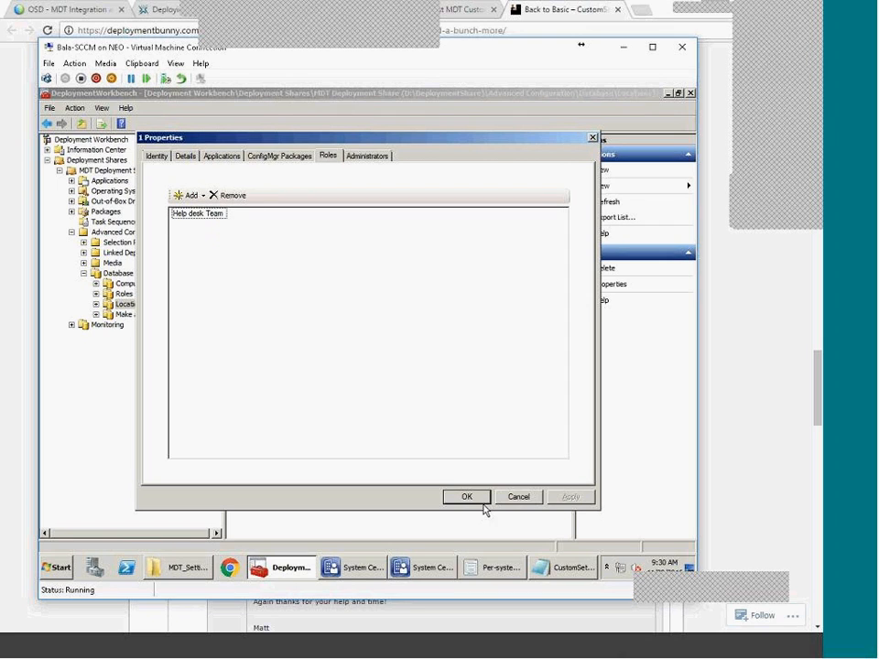
click(467, 497)
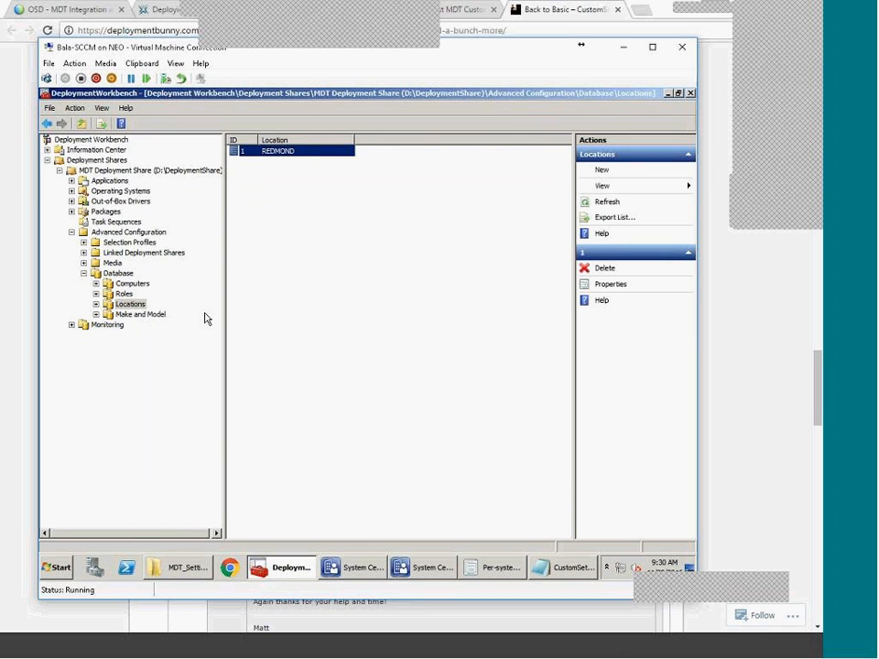
click(124, 294)
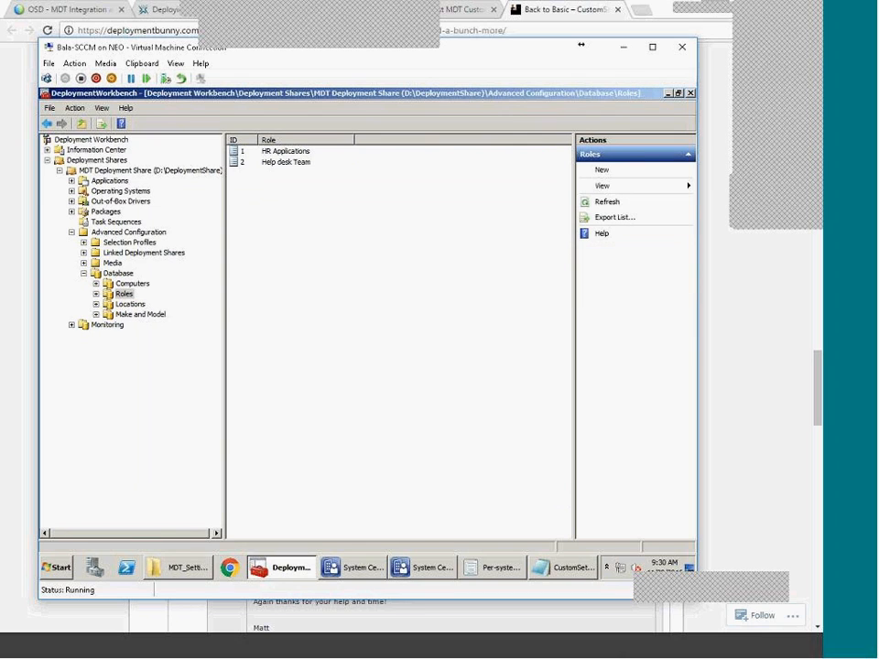
Bring CustomSettings.ini in Notepad to the front, showing Priority=Default and the Skip rules.
click(138, 303)
right_click(144, 304)
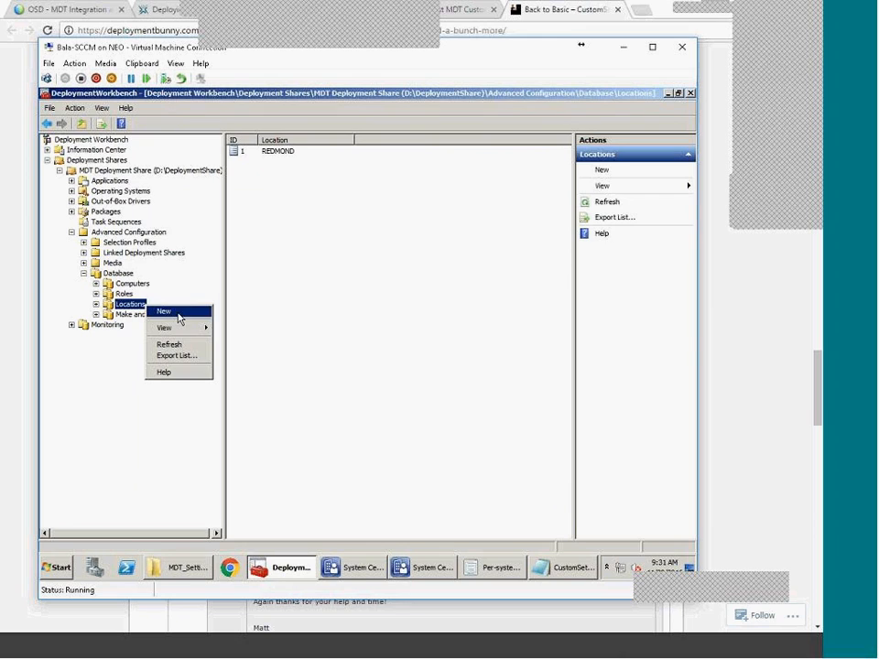
click(187, 312)
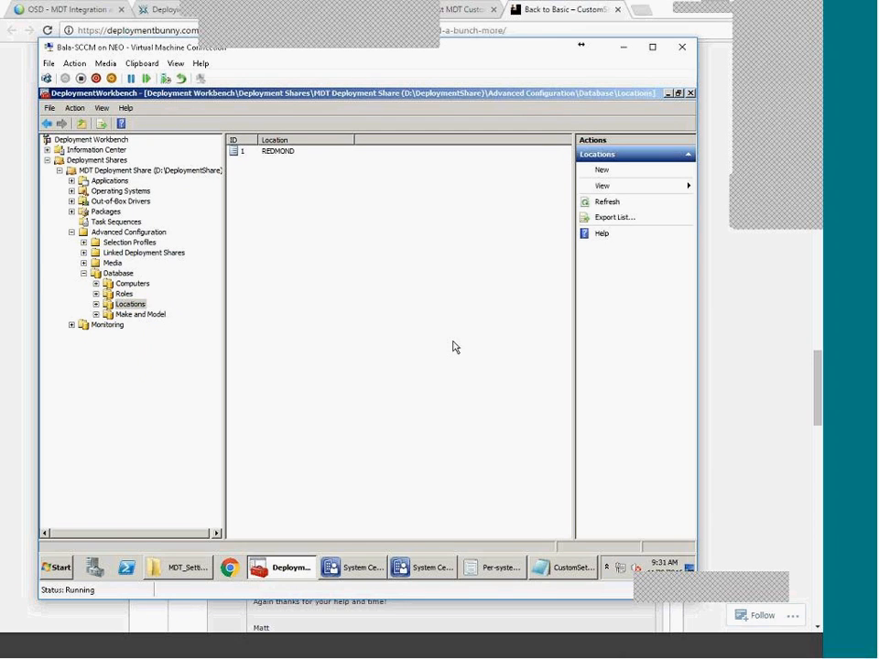
click(564, 568)
click(515, 652)
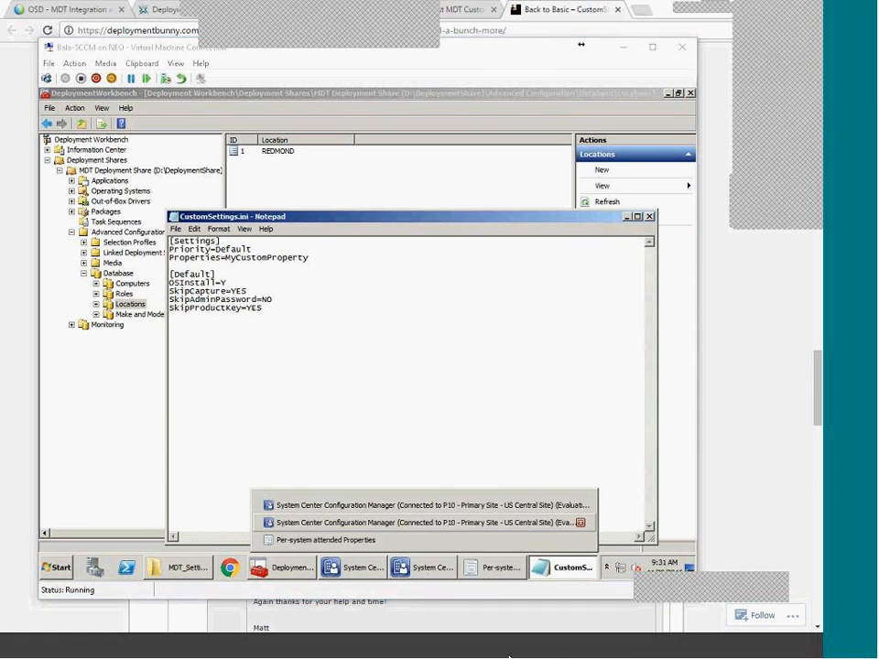
Open the windowsnetworking.com Part 16 article on using the MDT Database.
scroll(348, 348, up, 7)
click(160, 11)
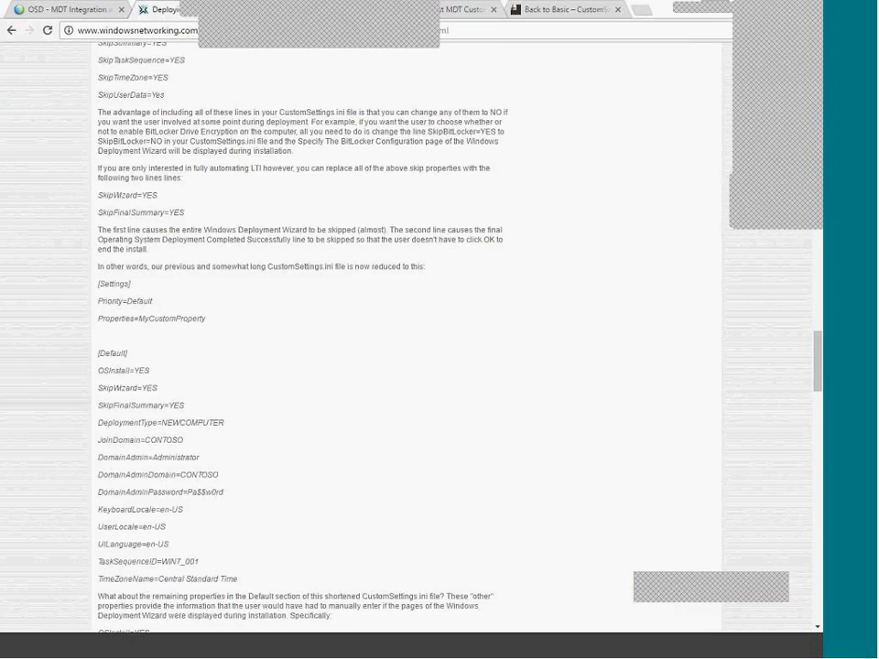
scroll(331, 453, up, 5)
scroll(334, 448, up, 7)
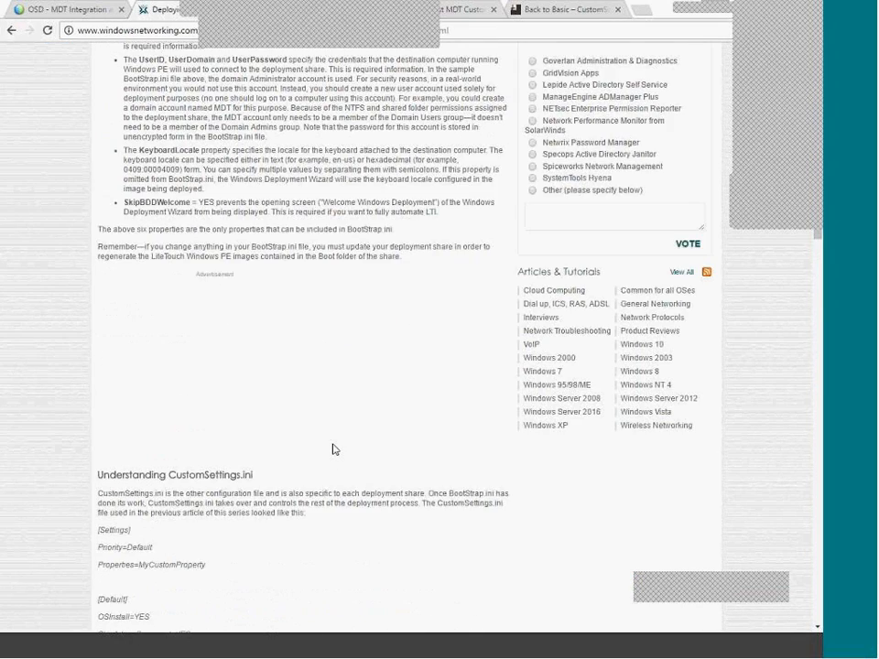
scroll(334, 448, up, 10)
scroll(312, 536, up, 1)
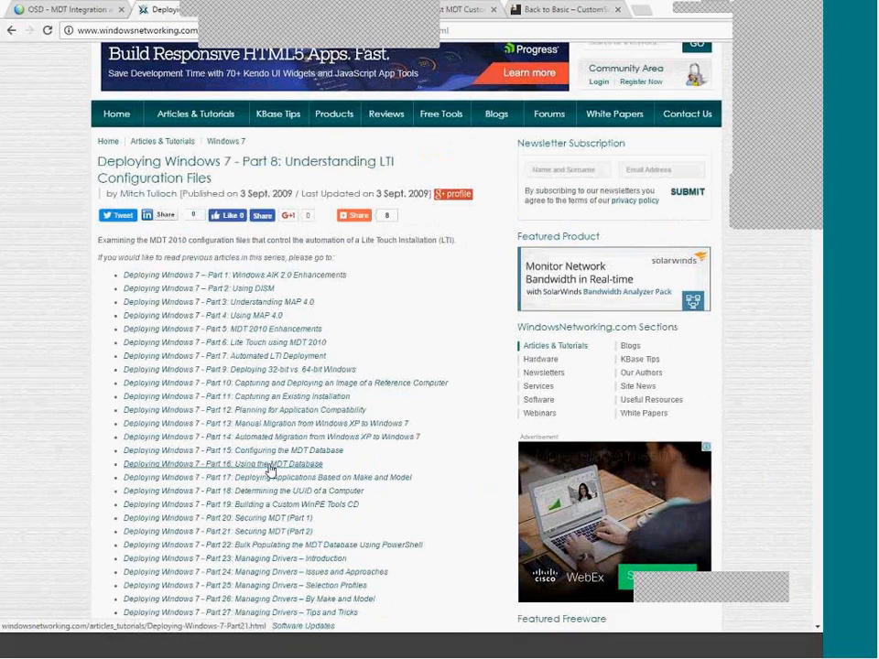
click(226, 471)
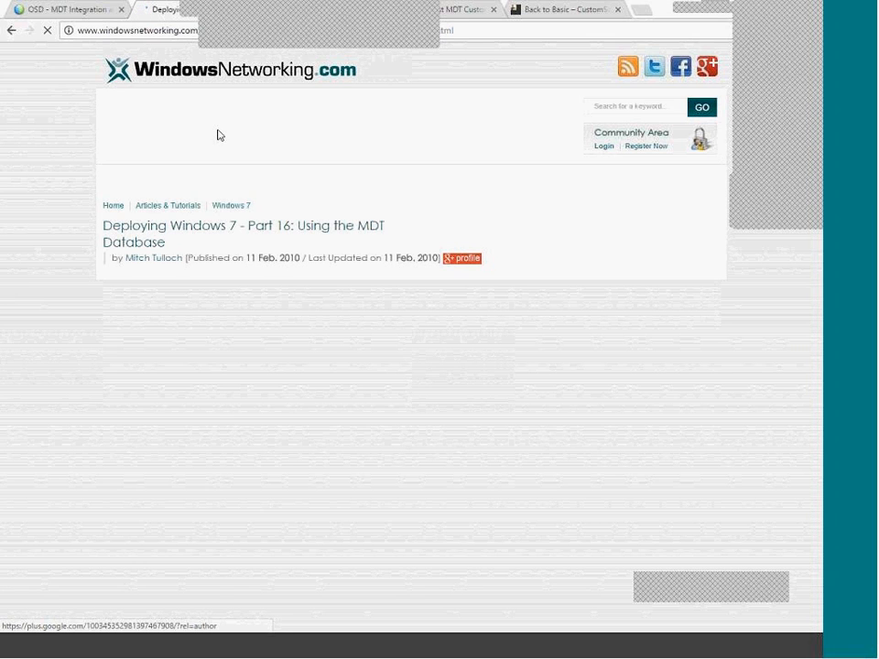
Read through the article's computer-record script and Figures 10–11.
scroll(354, 433, down, 10)
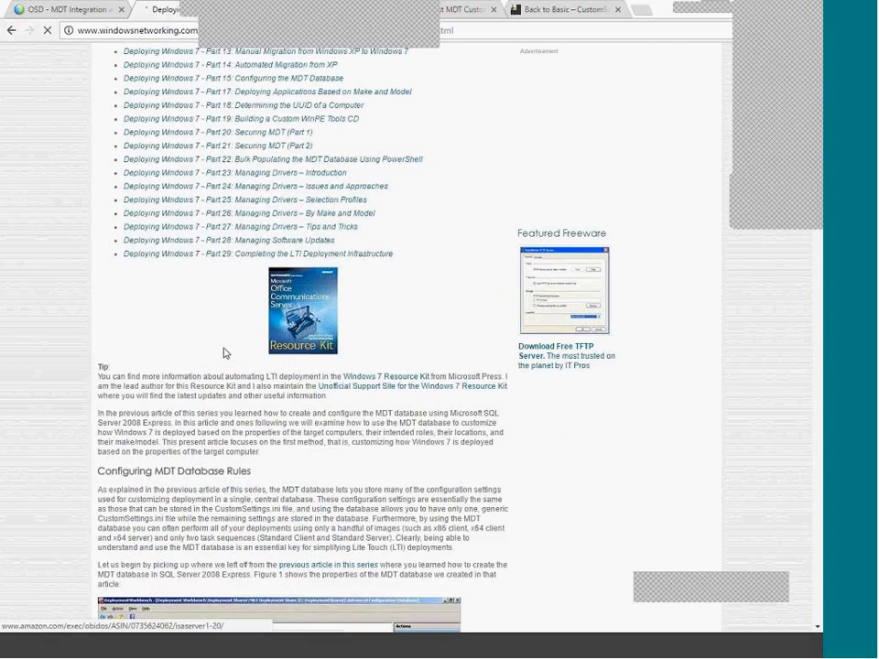
scroll(162, 184, down, 3)
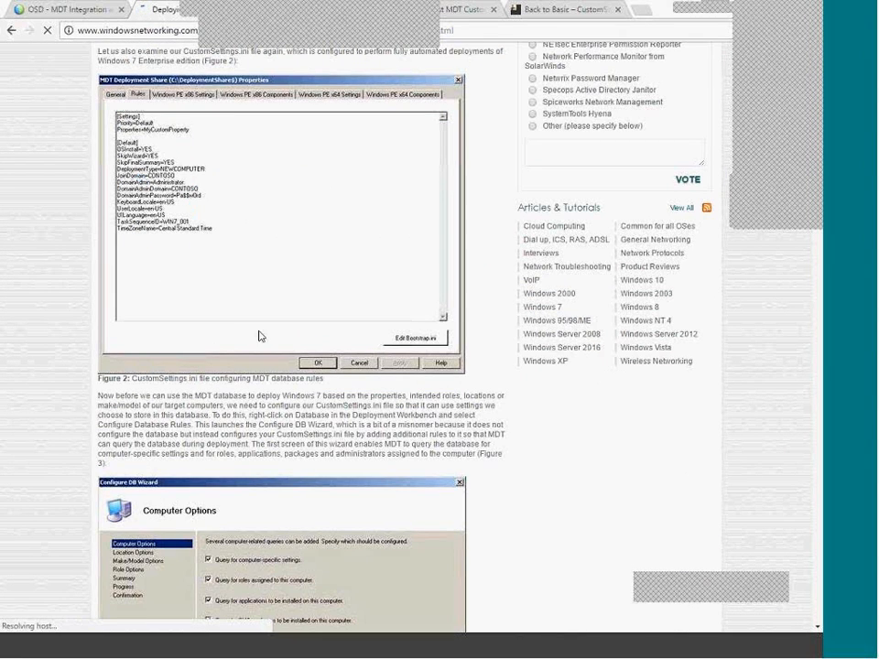
scroll(259, 336, down, 8)
scroll(256, 333, down, 20)
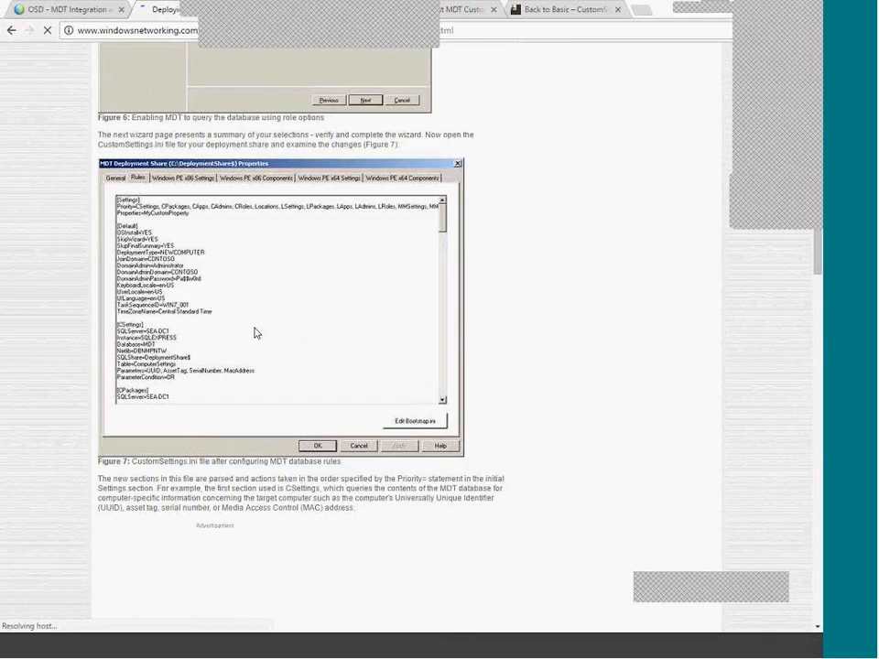
scroll(255, 327, down, 4)
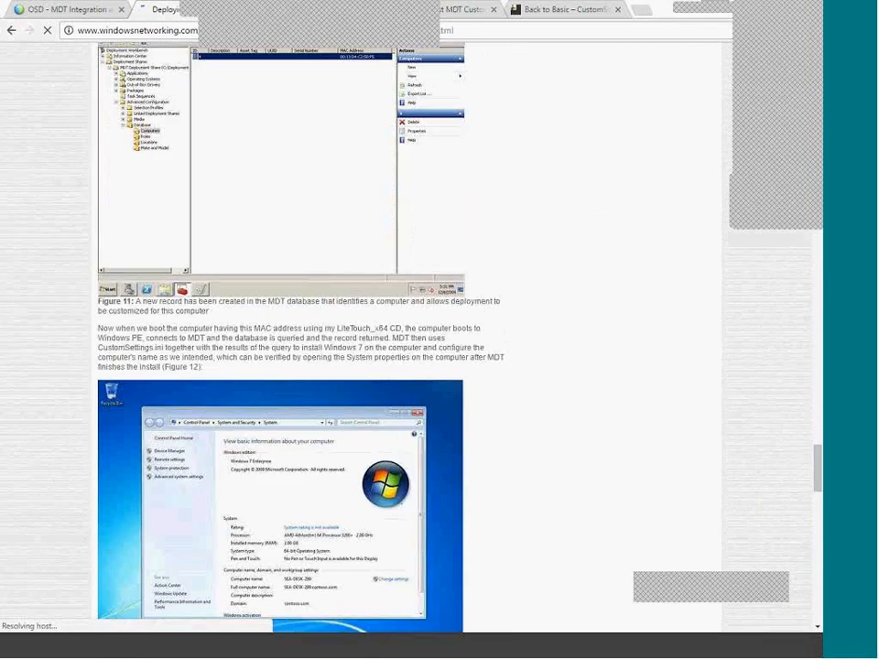
scroll(255, 332, down, 10)
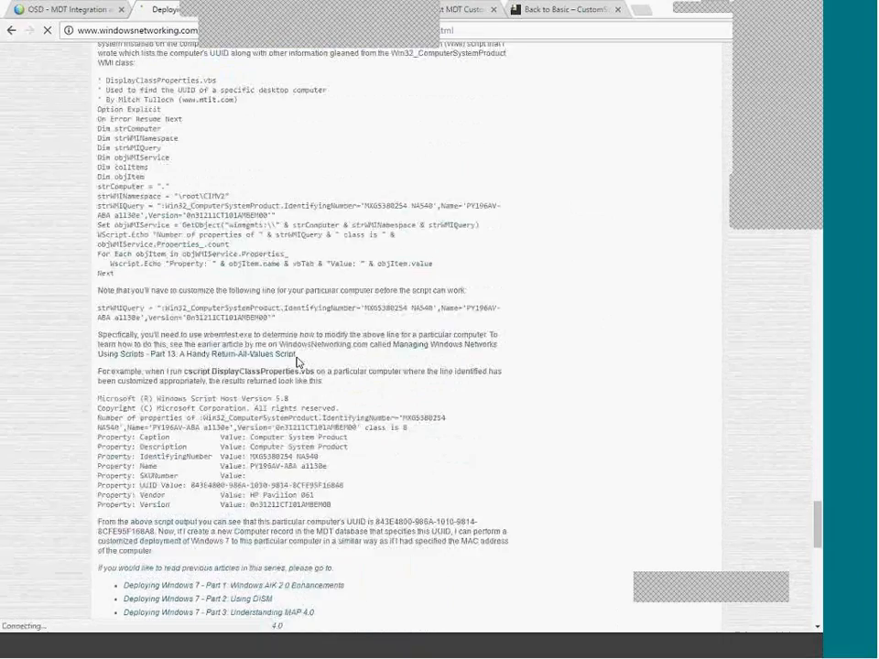
scroll(298, 359, down, 3)
scroll(300, 362, up, 3)
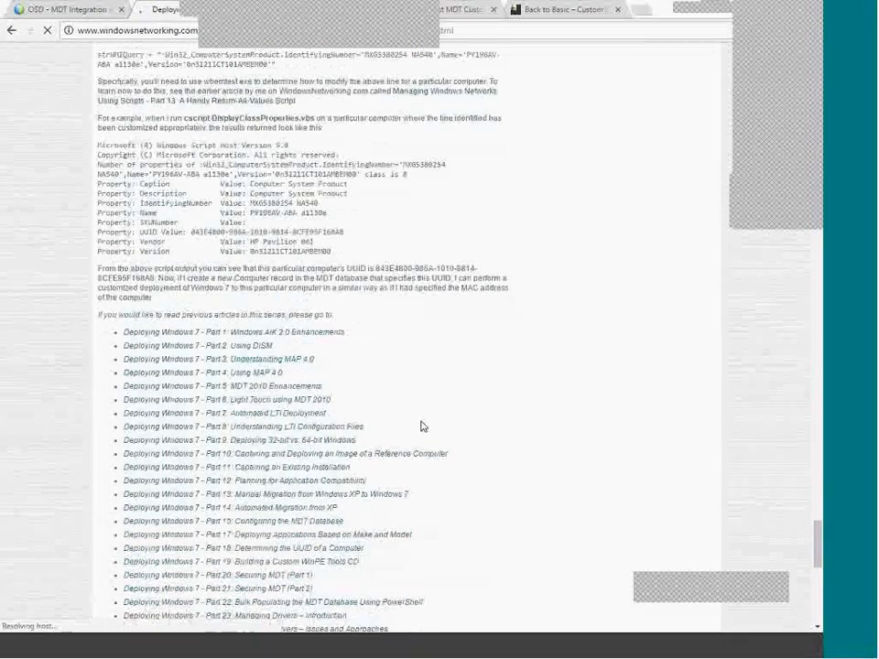
scroll(422, 426, down, 3)
scroll(424, 439, up, 6)
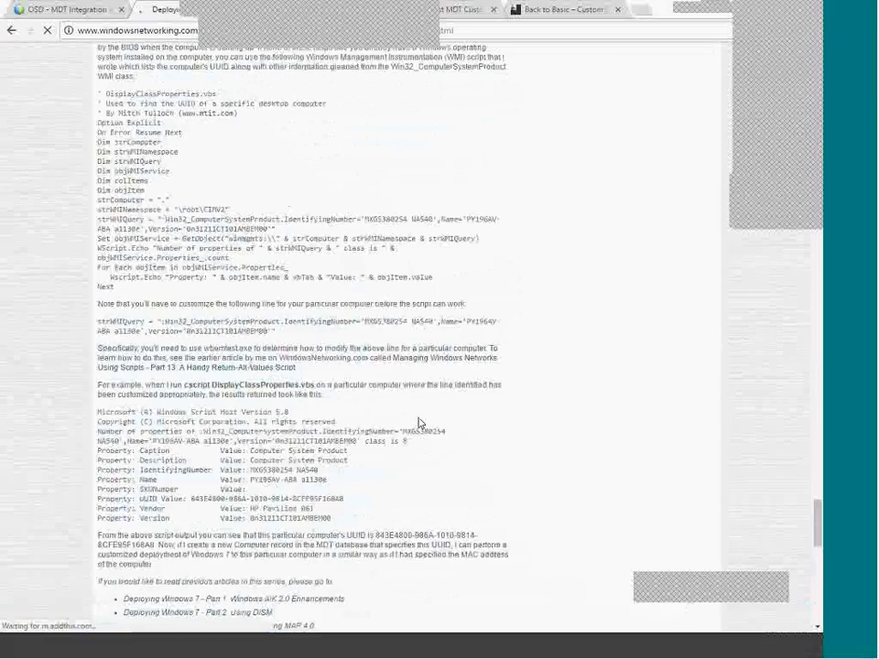
scroll(418, 423, up, 10)
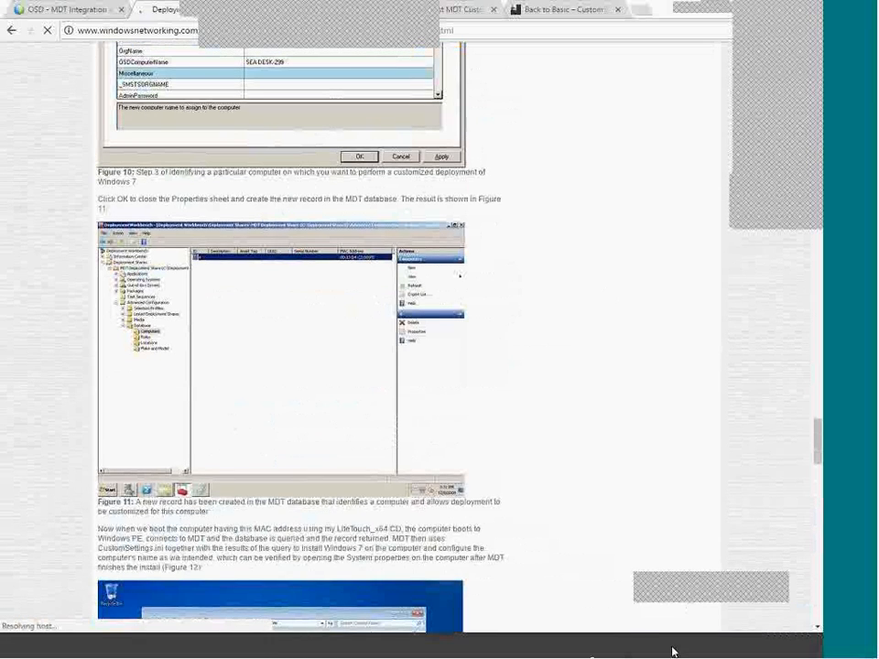
scroll(345, 435, up, 5)
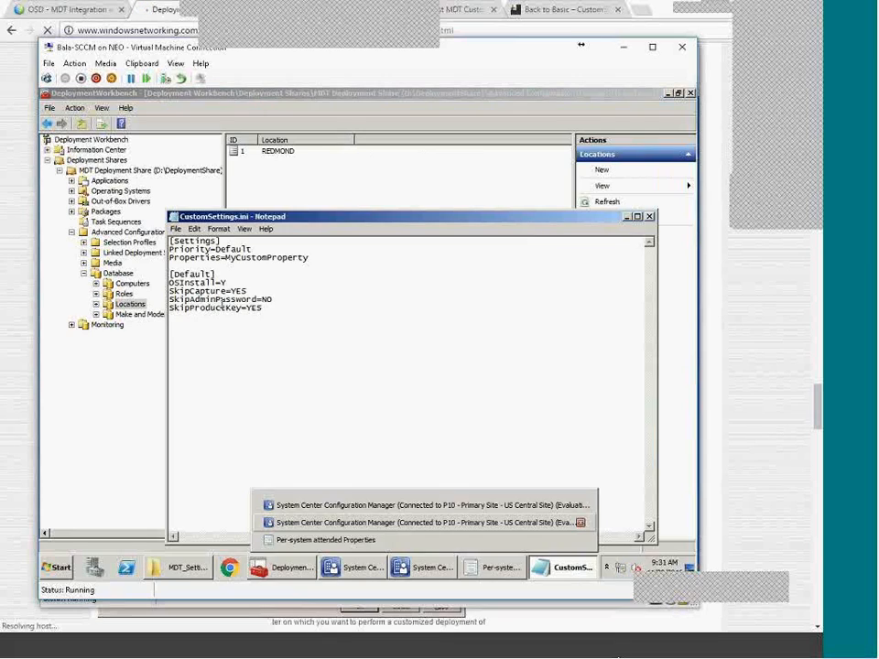
Close CustomSettings.ini and cancel the Configure Database Rules wizard.
click(649, 217)
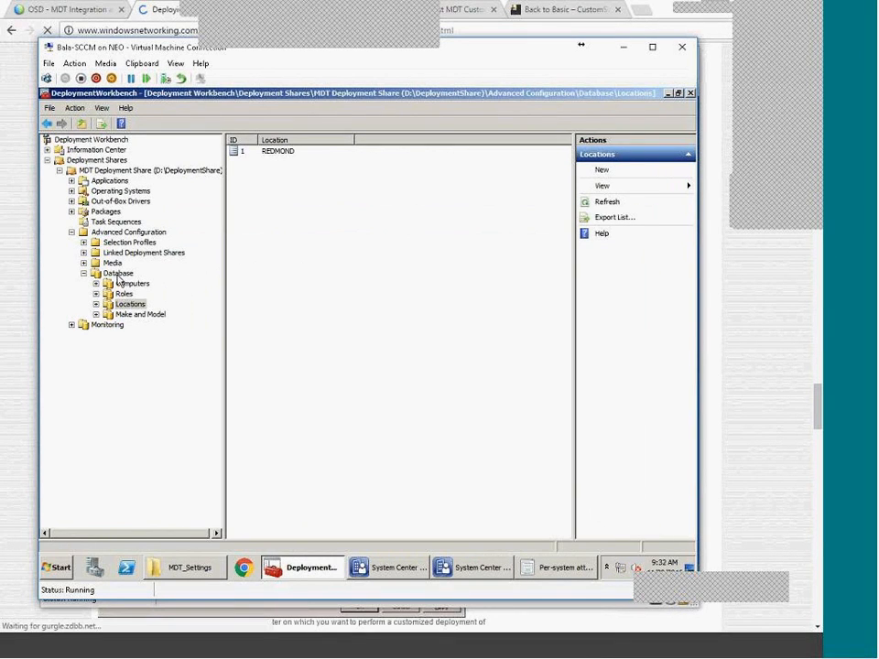
right_click(118, 275)
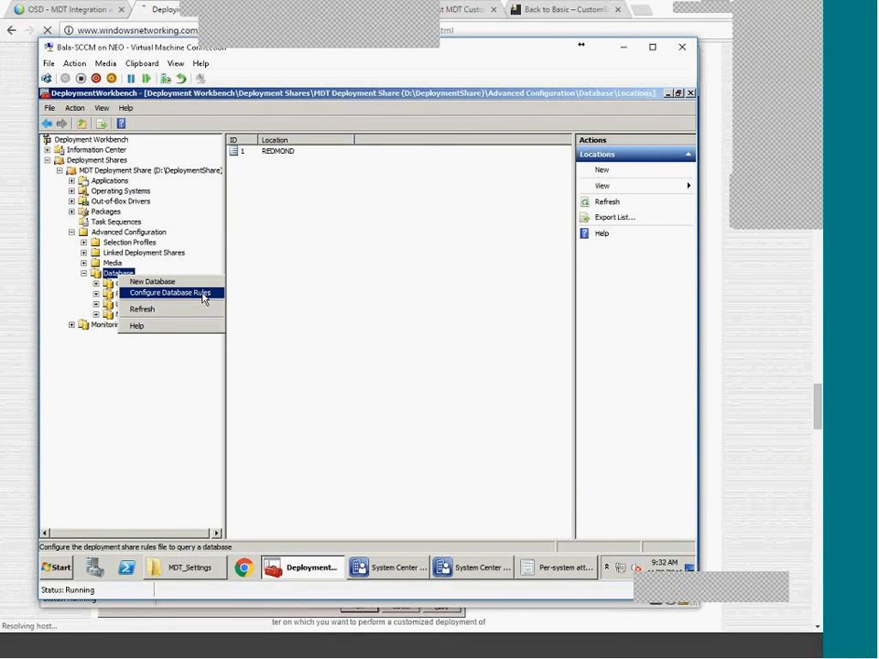
click(203, 297)
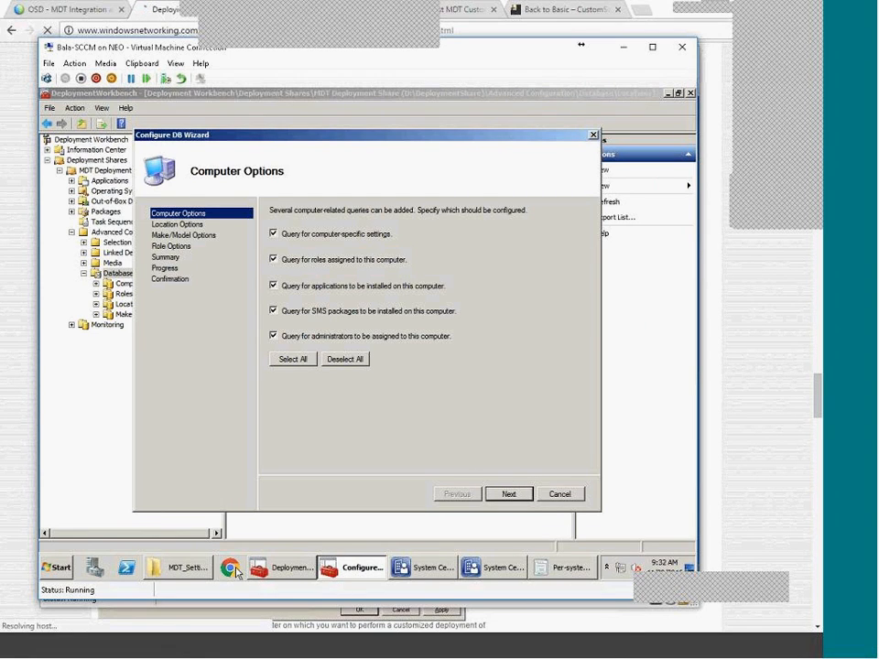
click(559, 493)
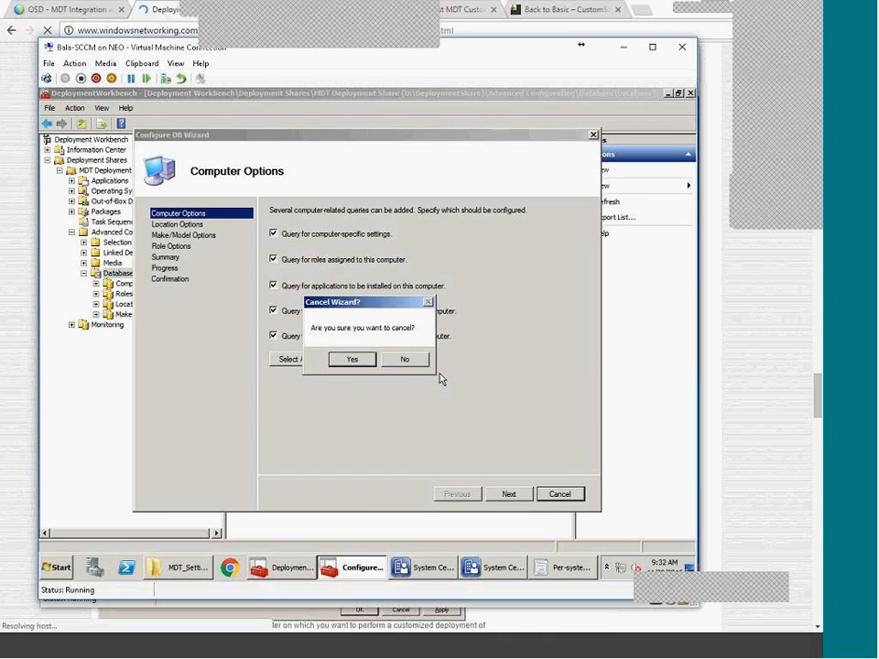
click(352, 359)
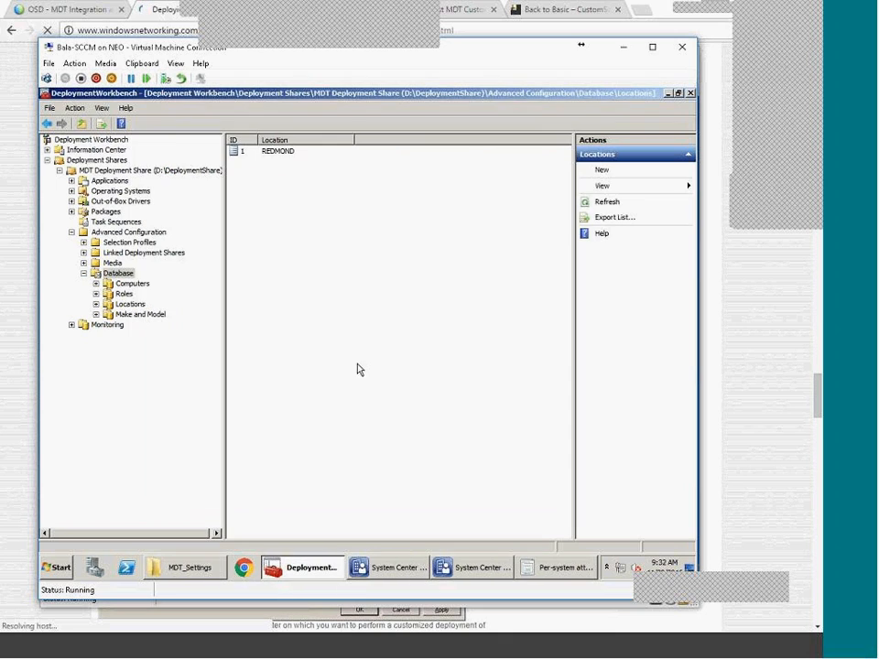
Look over the database's Roles, Locations and Make and Model entries.
click(124, 294)
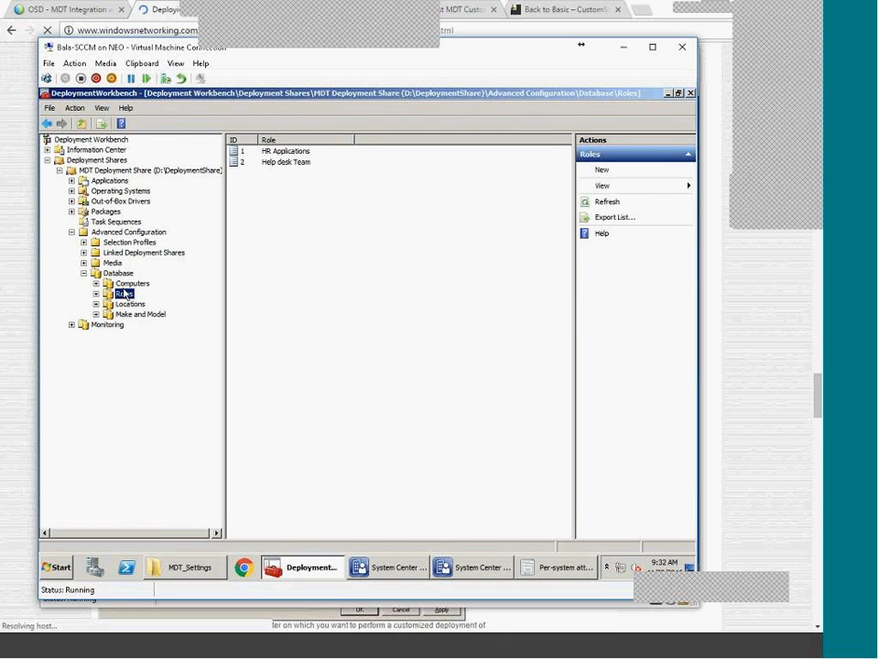
click(128, 304)
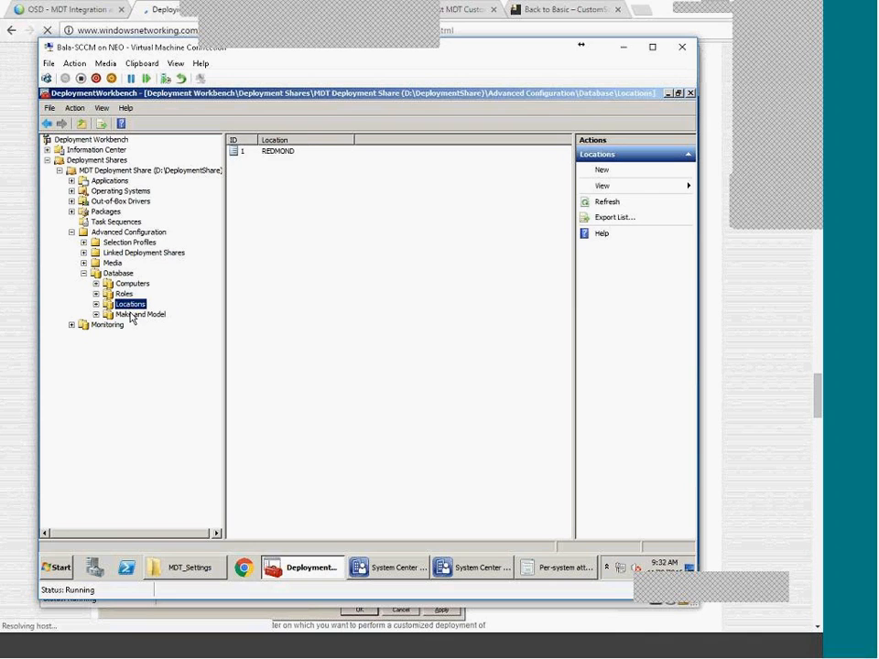
click(137, 314)
right_click(147, 318)
Start a new Make and Model record and view its Details, ConfigMgr Packages and Roles tabs.
click(152, 326)
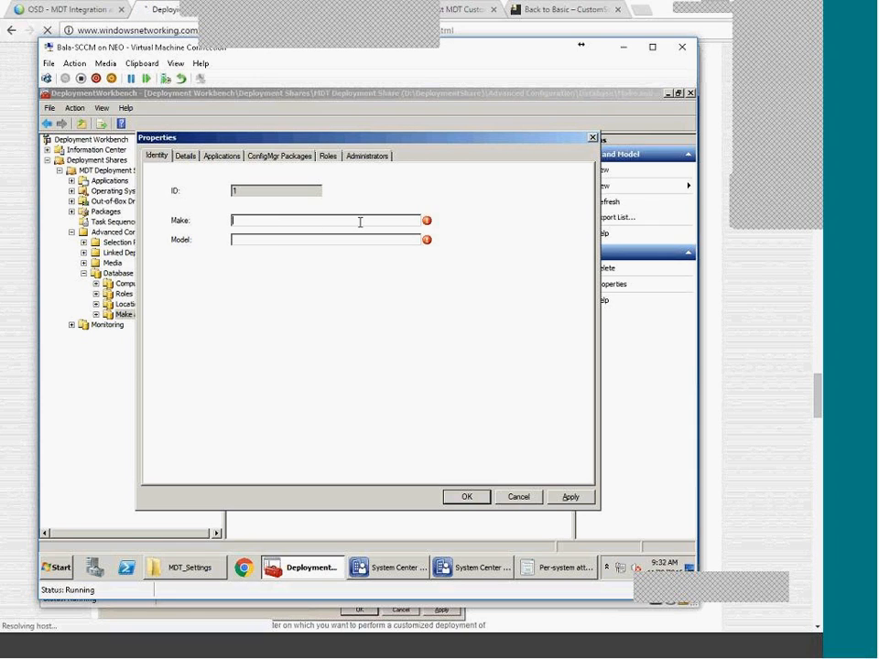
click(190, 155)
click(274, 157)
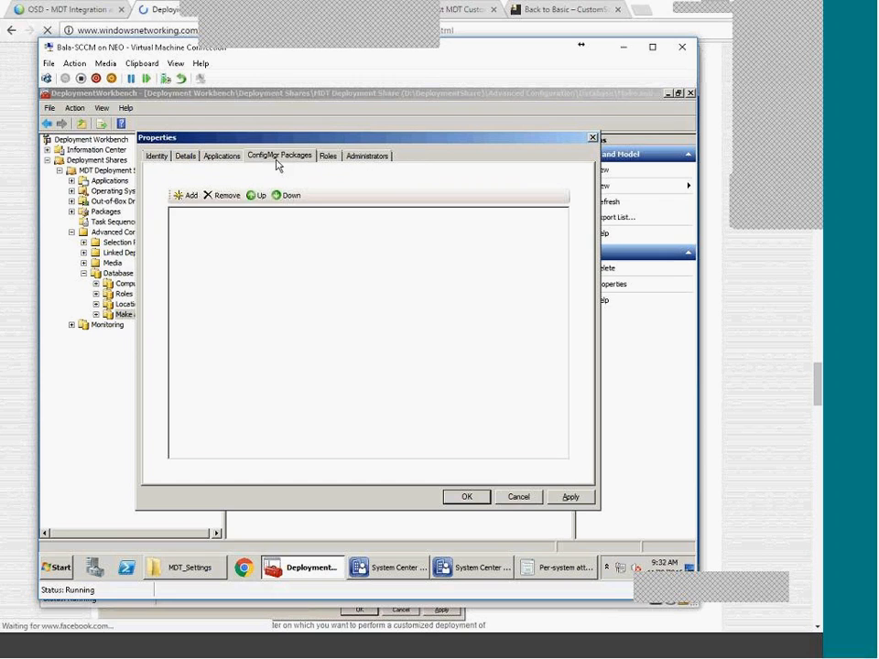
click(327, 157)
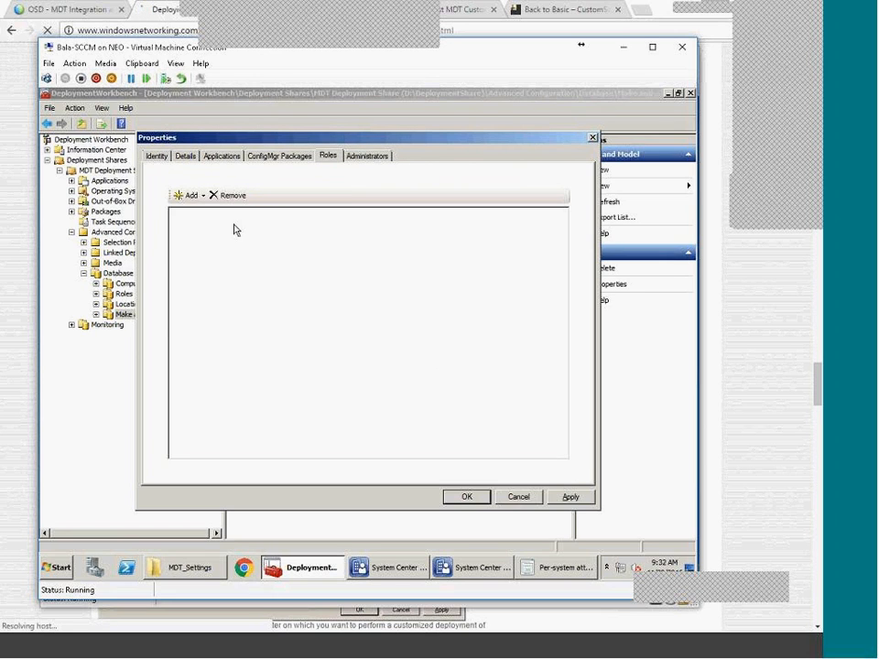
Cancel the new record, then view the empty Roles and Computers database lists.
click(524, 500)
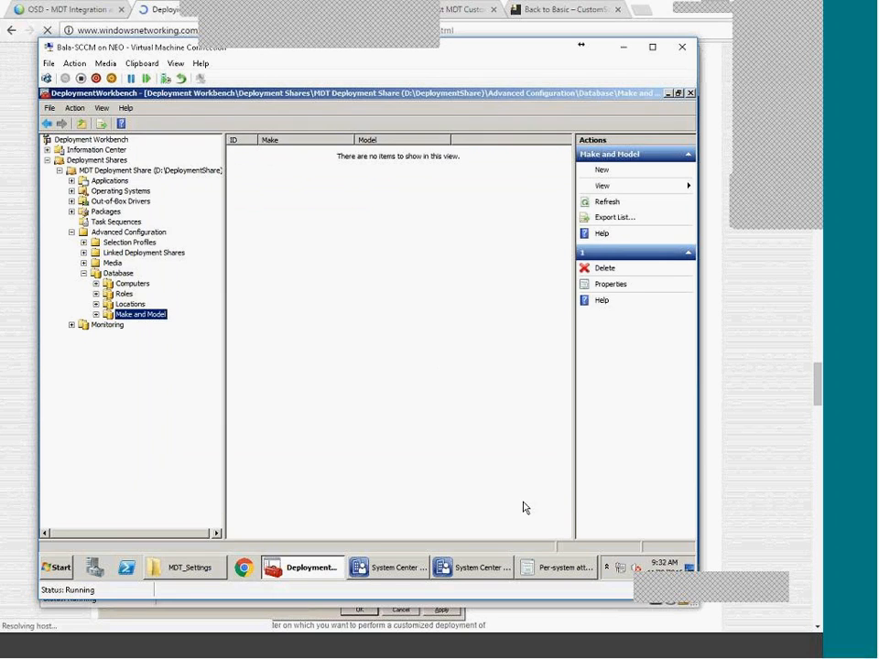
click(125, 295)
click(132, 284)
Start Configure Database Rules on the Database node and try the Computer Options selections.
right_click(120, 274)
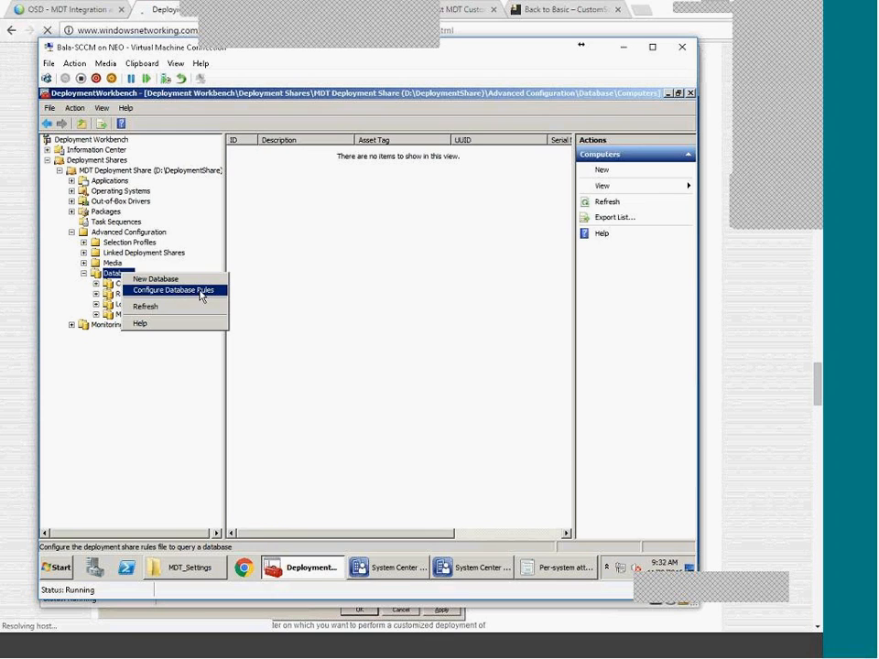
click(159, 293)
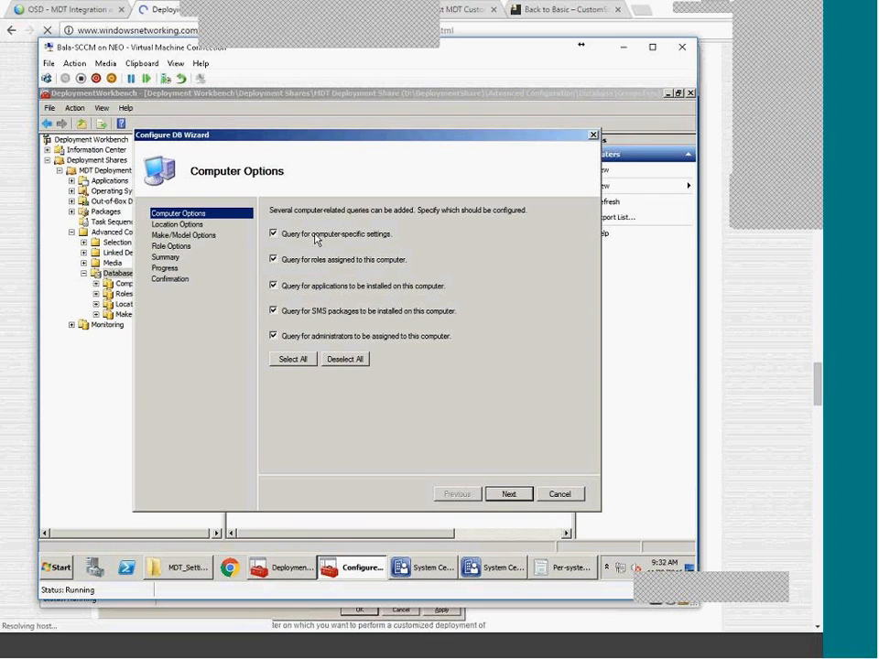
click(351, 362)
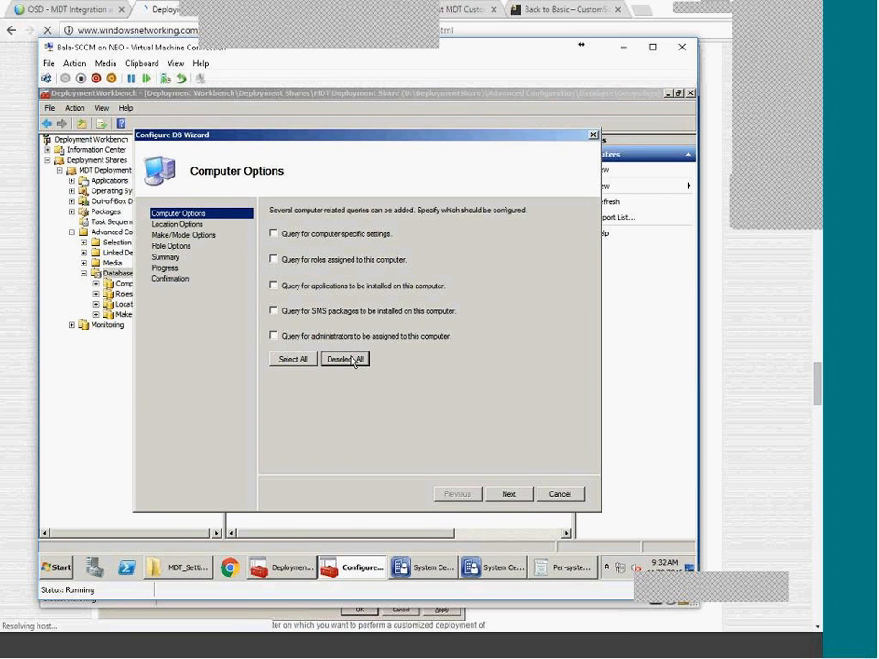
click(300, 359)
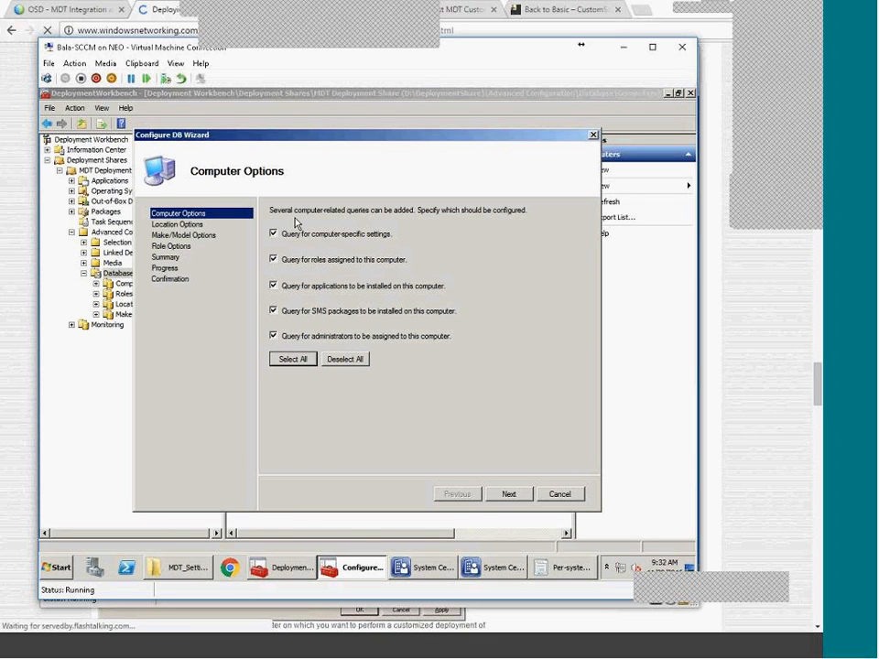
click(510, 494)
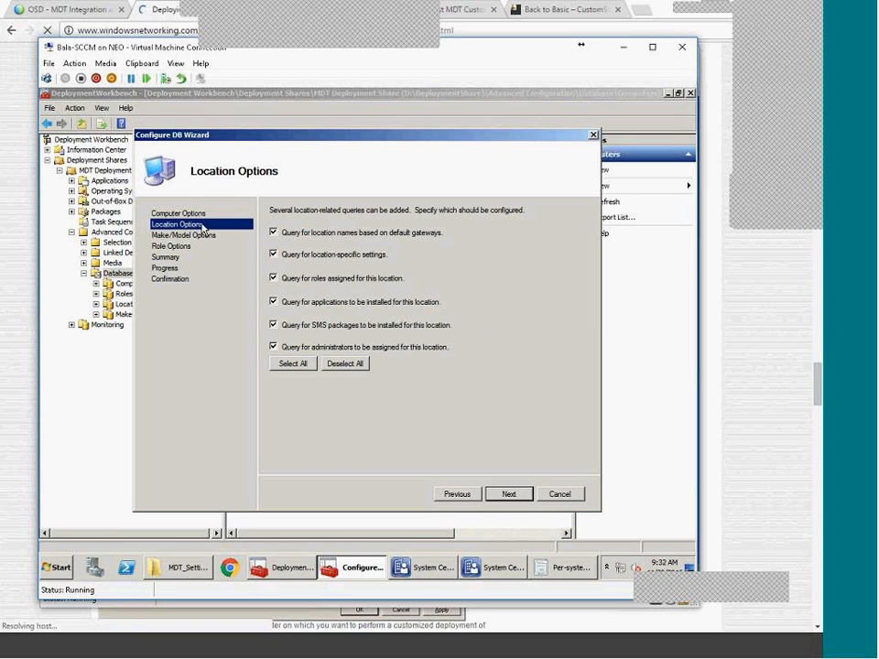
click(452, 493)
drag(380, 137, 561, 138)
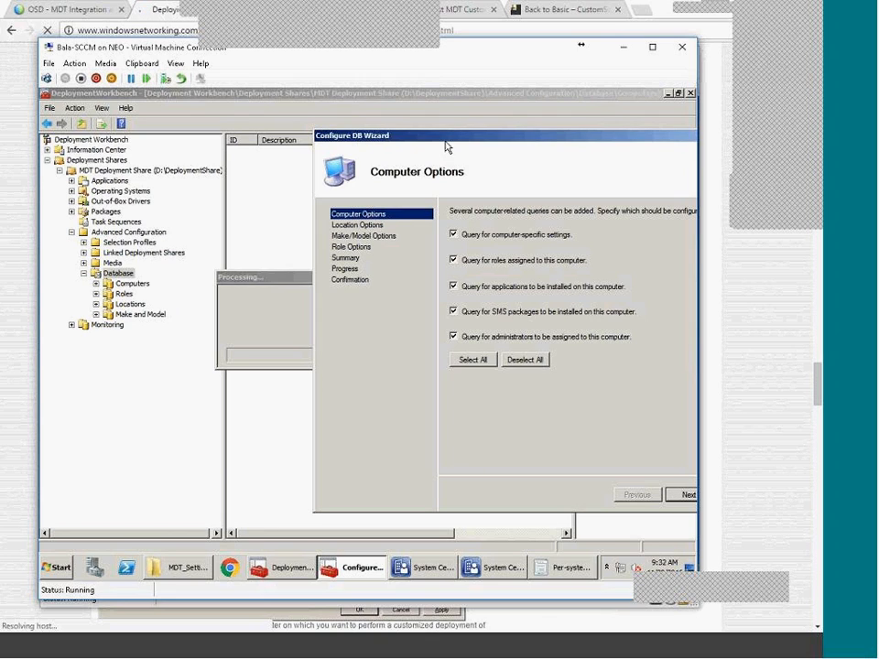
Deselect all computer queries, keep location, make/model and role queries, and generate the rules.
click(531, 359)
click(683, 499)
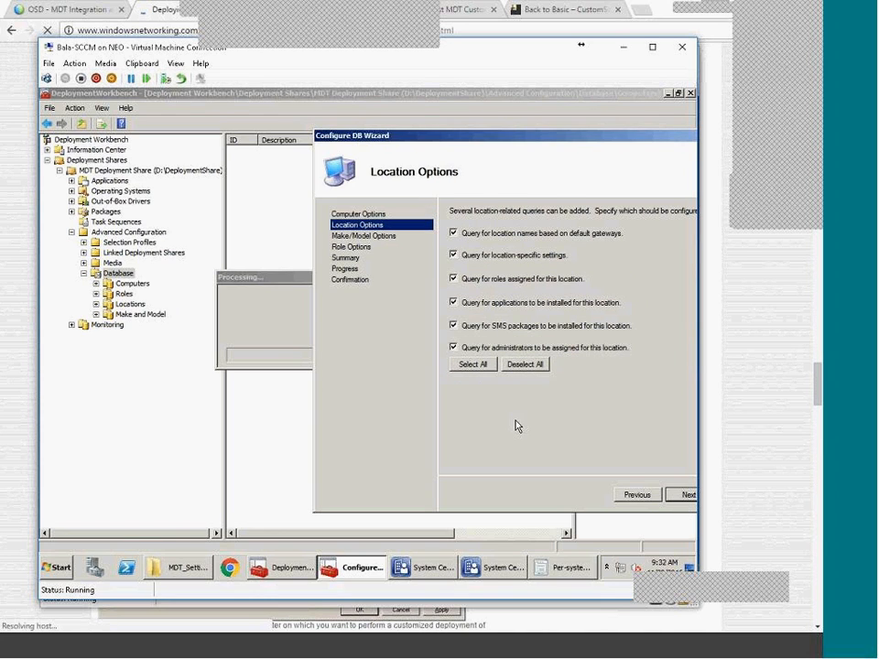
click(678, 503)
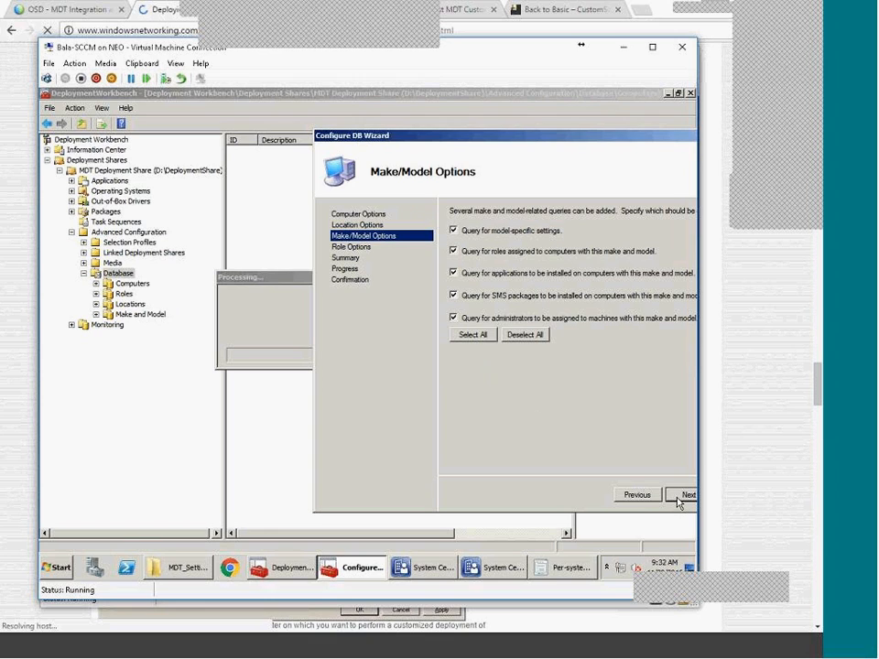
click(683, 497)
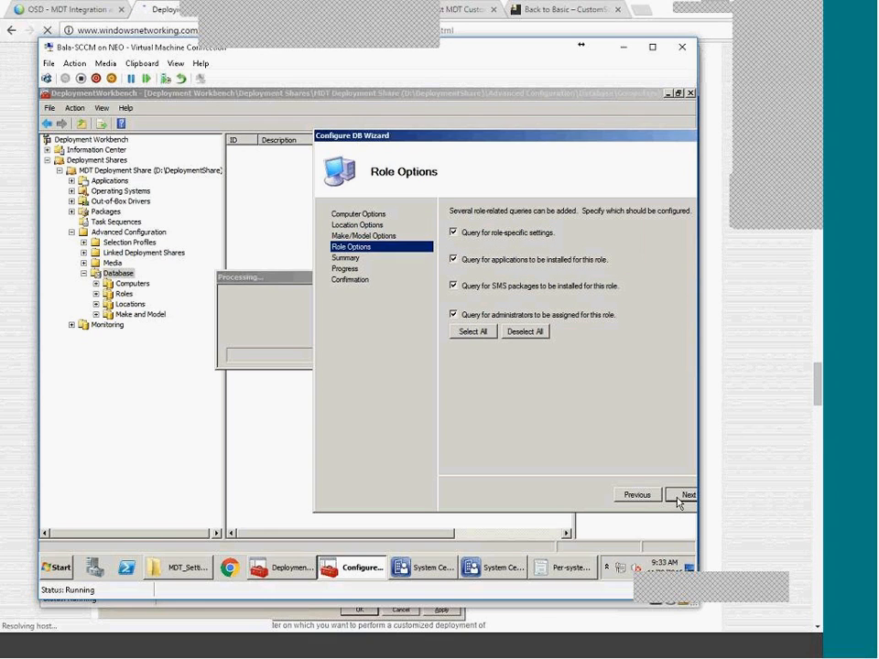
click(684, 495)
drag(528, 138, 343, 116)
click(511, 473)
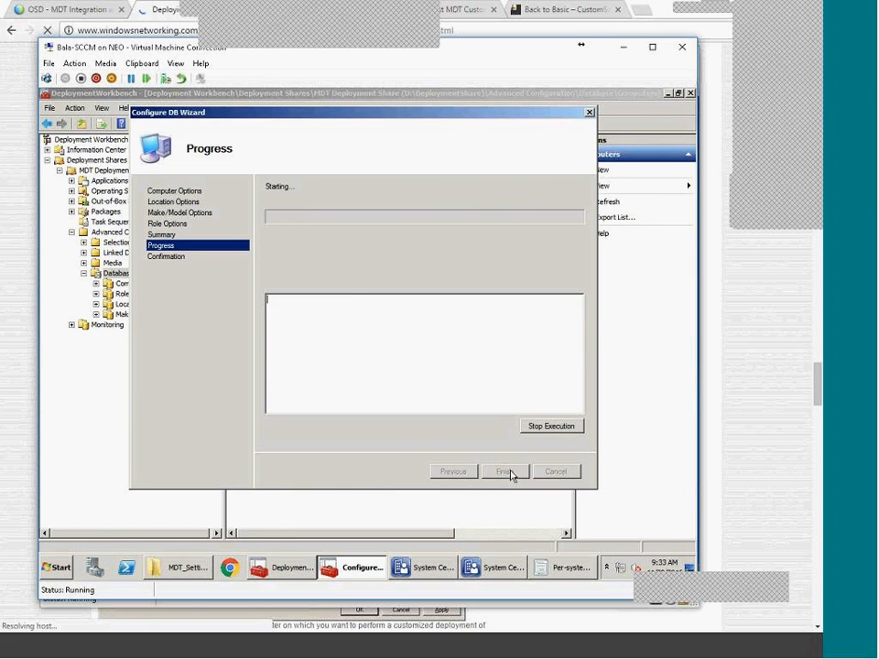
Finish the database rules wizard and review the generated rules in the deployment share's properties.
click(494, 473)
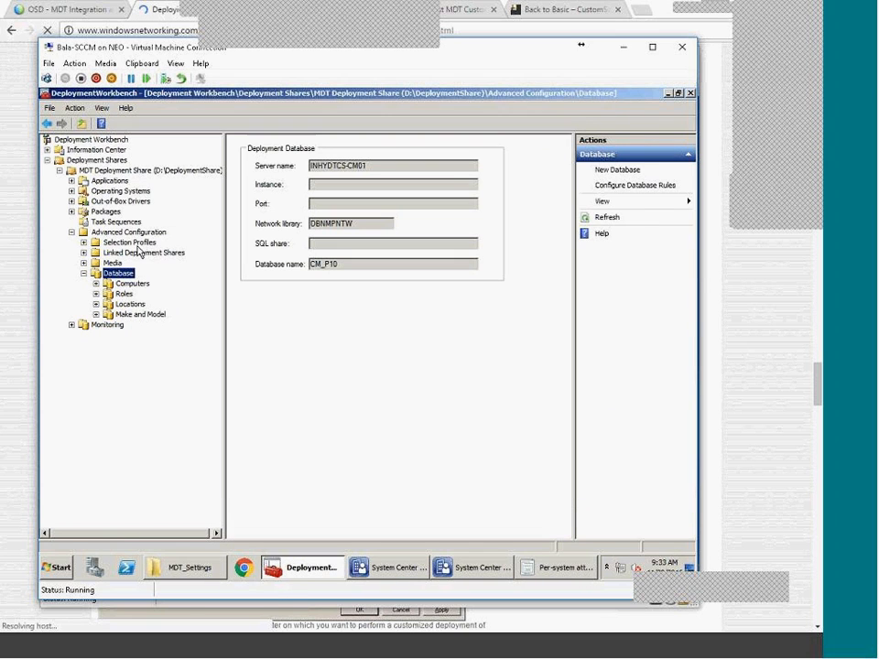
right_click(121, 171)
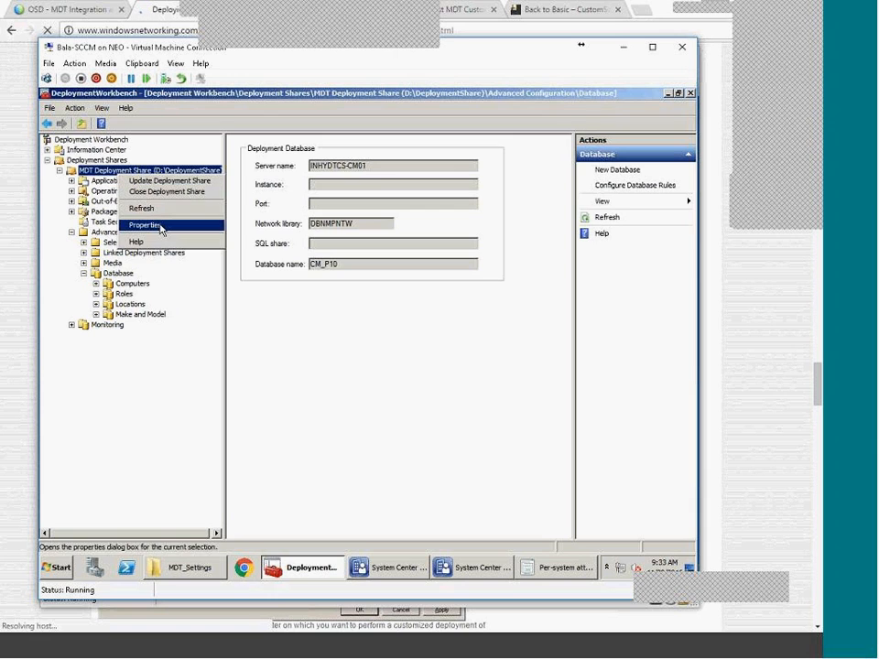
click(160, 226)
click(184, 156)
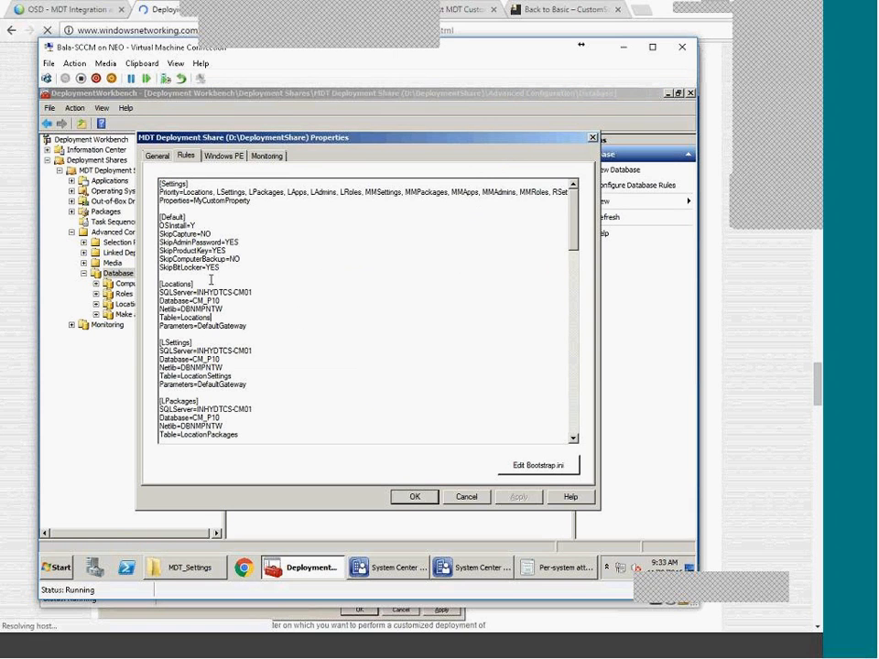
drag(159, 217, 264, 457)
click(366, 393)
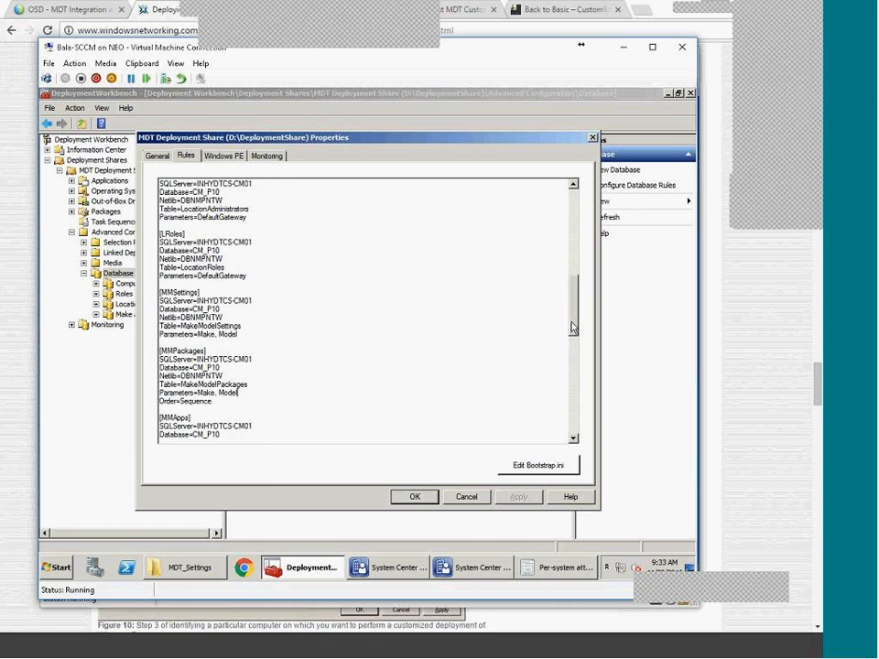
scroll(573, 327, down, 4)
scroll(559, 324, up, 15)
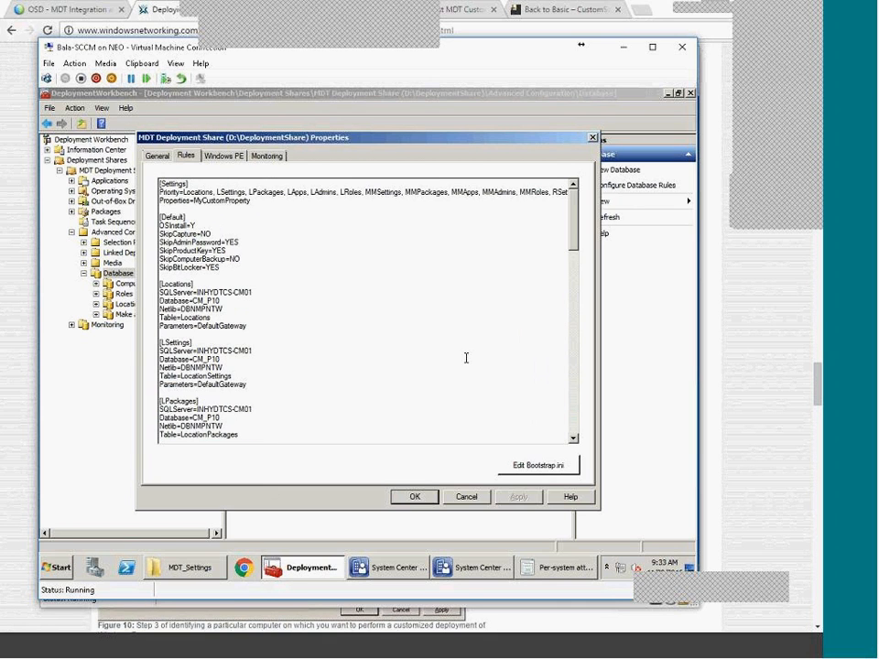
click(414, 496)
Browse the Computers and Roles lists and share folders, then cancel the Per-system attended properties.
click(132, 283)
click(124, 293)
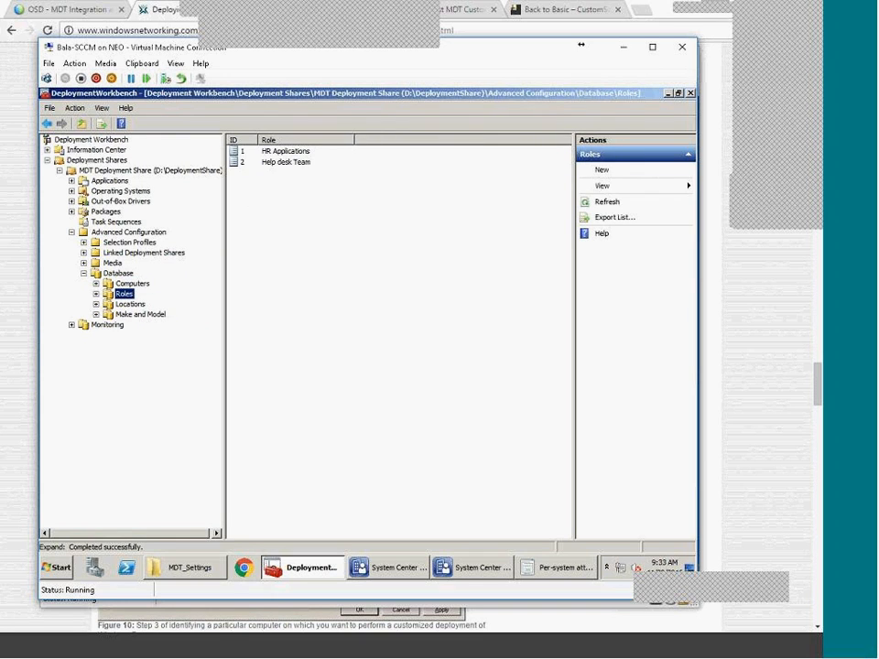
click(130, 304)
click(149, 170)
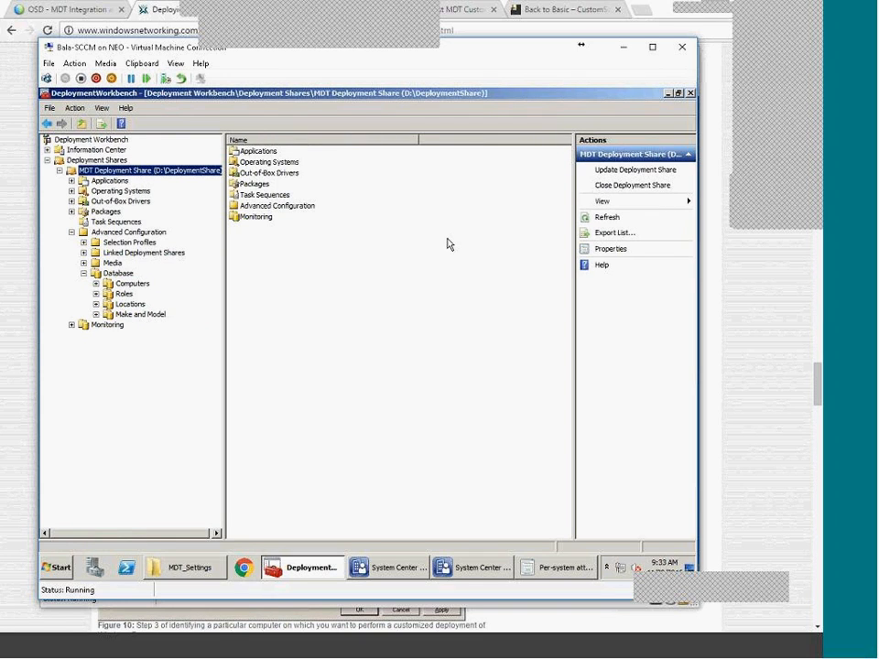
click(554, 567)
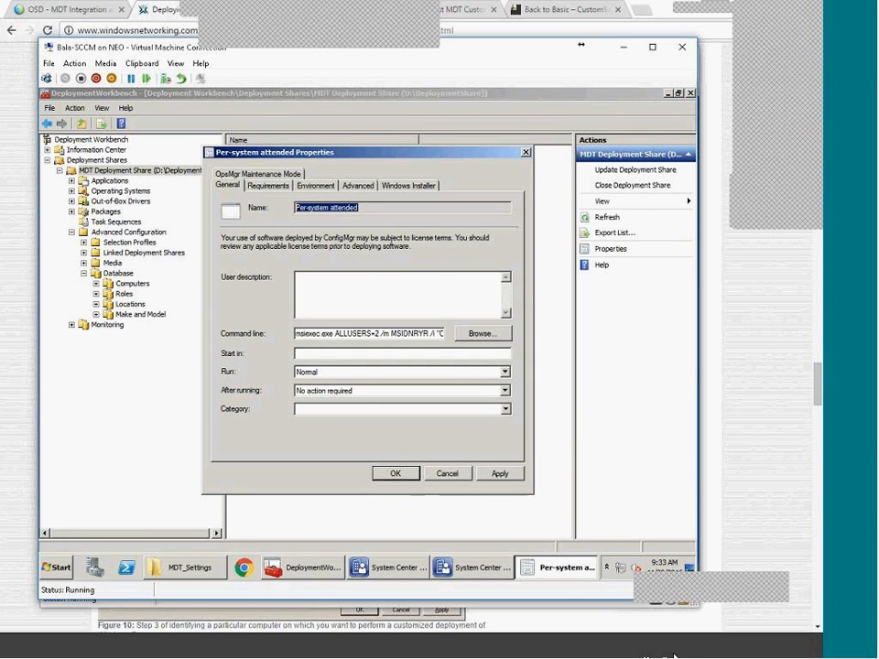
click(449, 474)
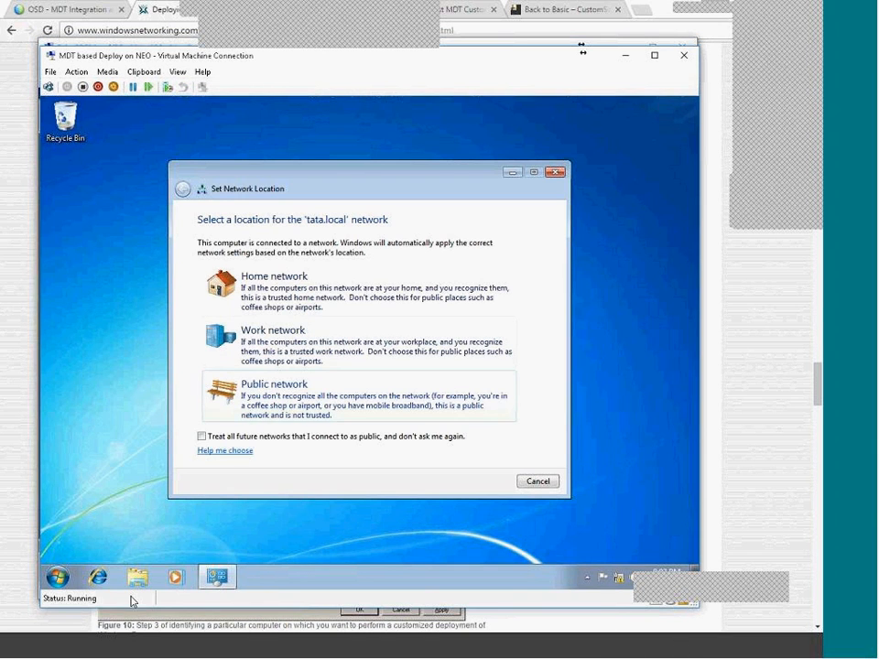
Open a Command Prompt via cmd and run ipconfig/all.
key(super)
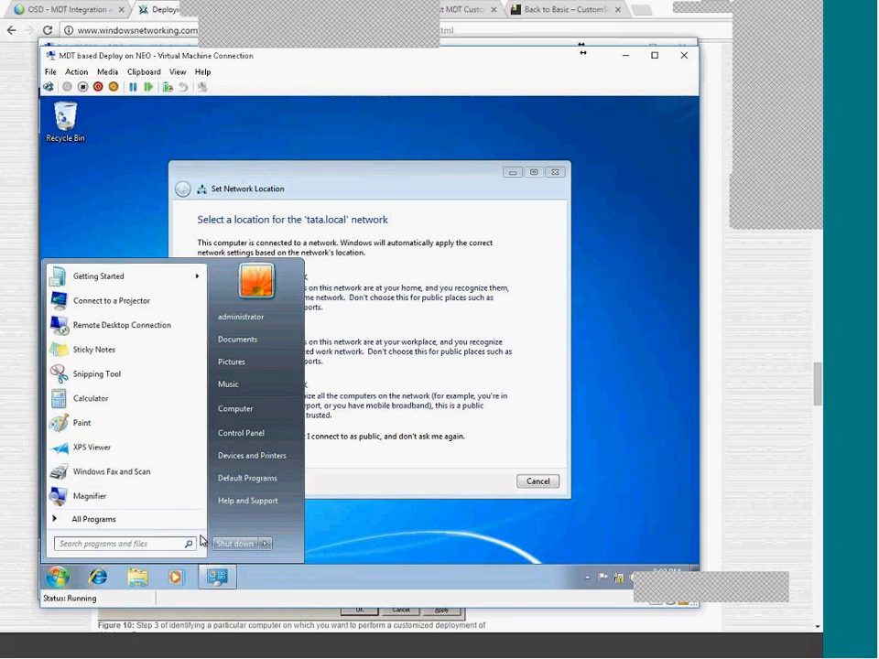
text(cmd\)
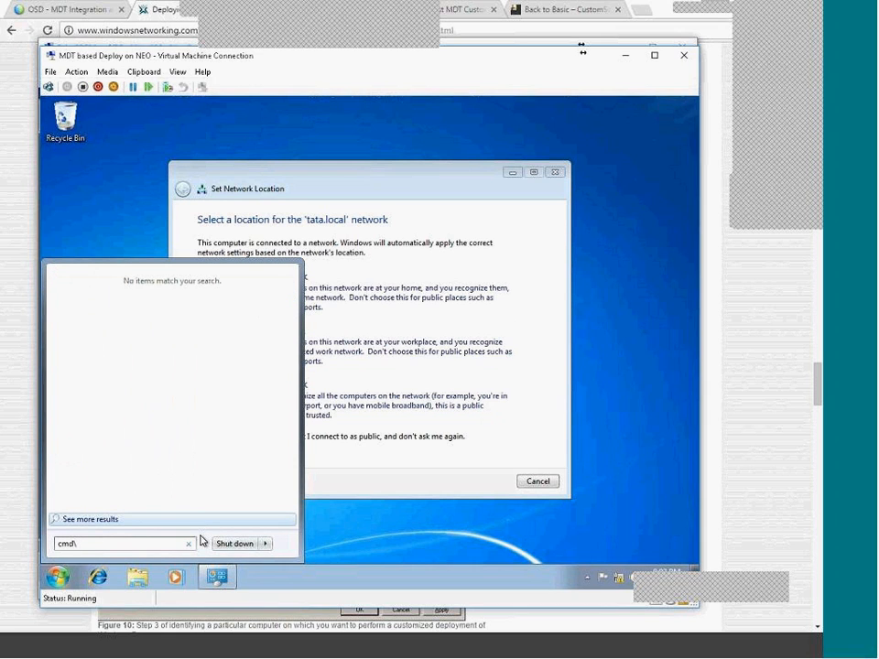
key(BackSpace)
key(Return)
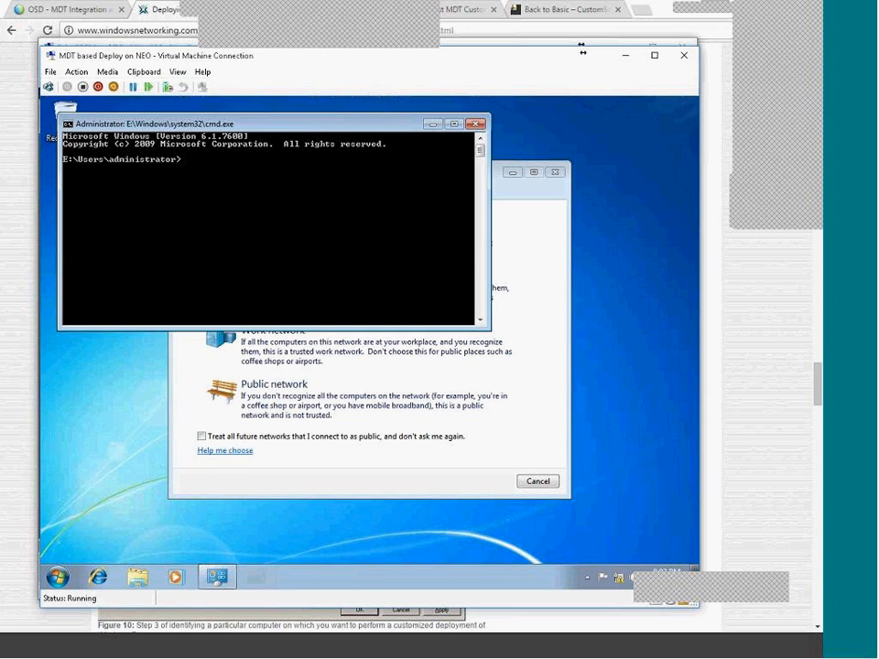
text(ipconfig/al)
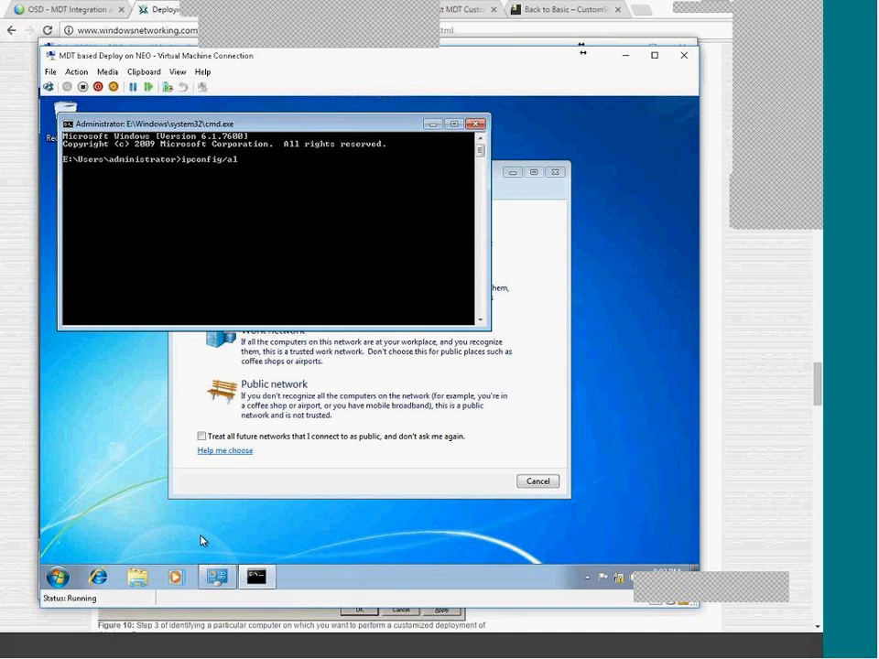
text(l)
key(Return)
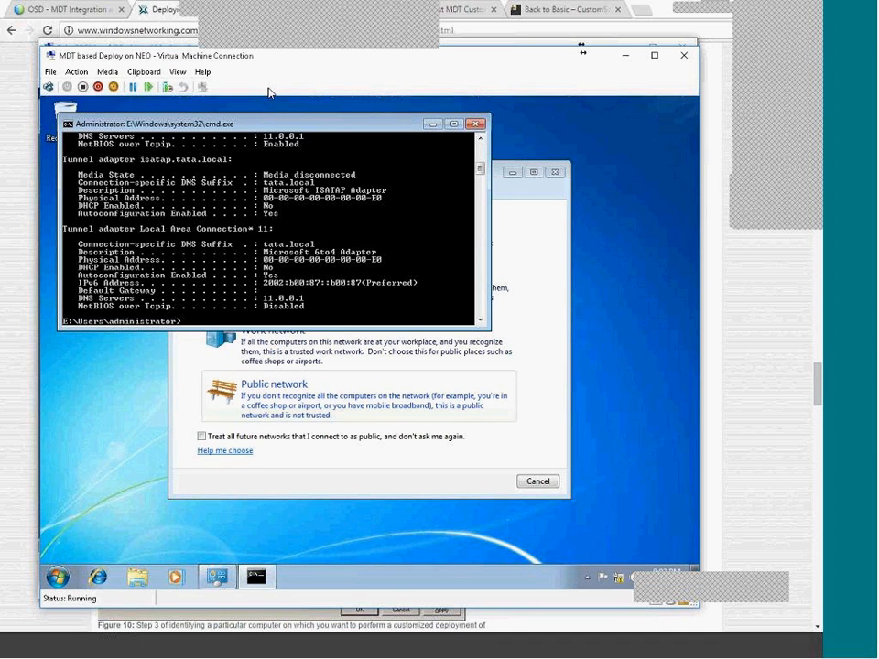
Maximize the output to read IPv4 address 11.0.0.135, then switch to the domain controller VM.
double_click(264, 124)
scroll(251, 242, up, 4)
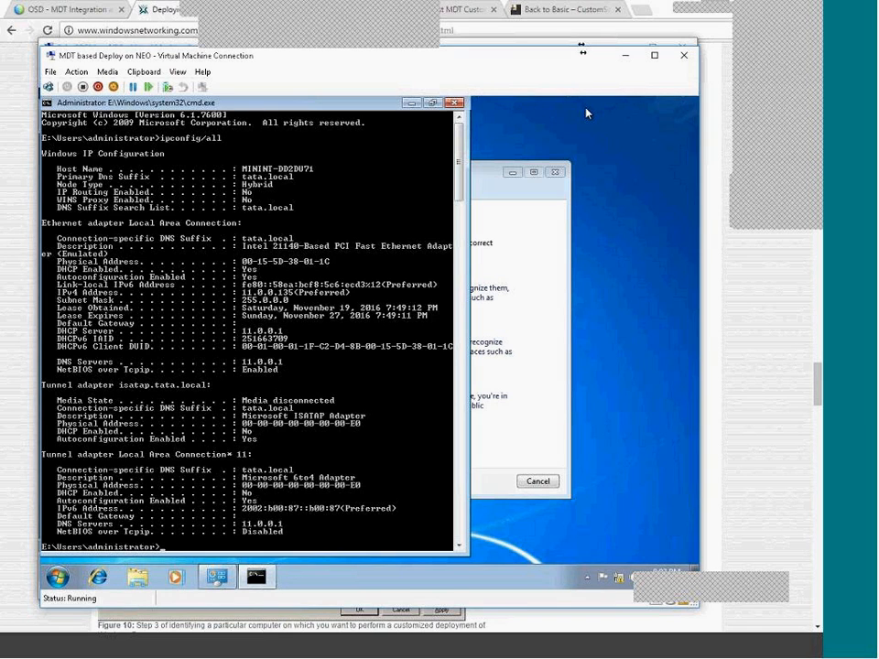
click(632, 645)
click(605, 653)
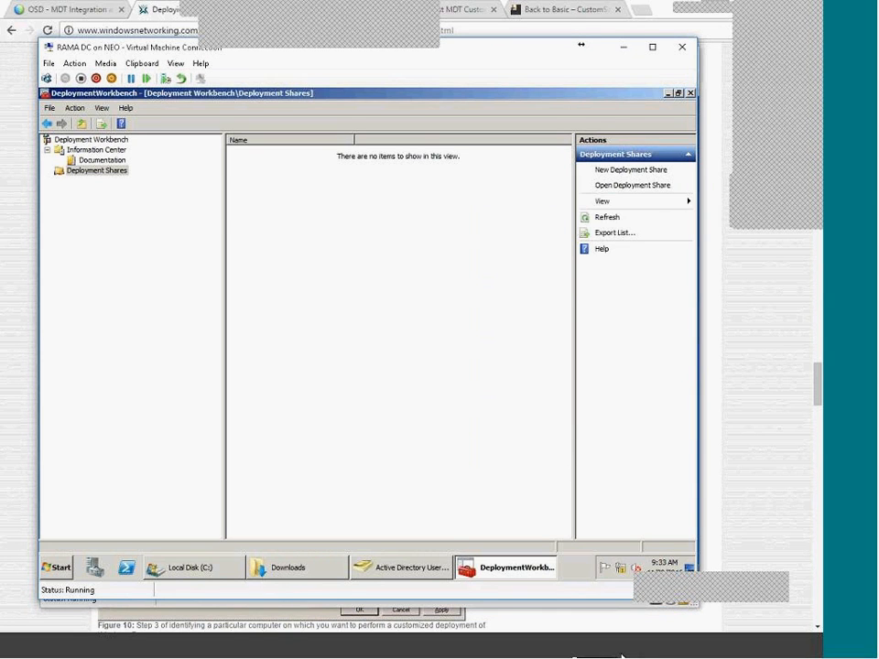
click(607, 655)
click(513, 655)
scroll(432, 496, down, 5)
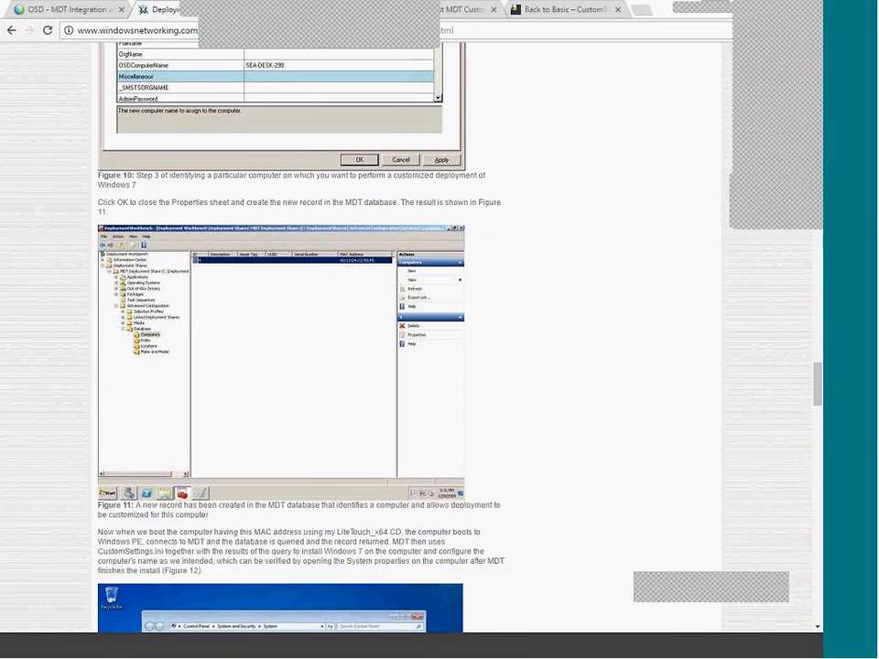
drag(817, 418, 817, 526)
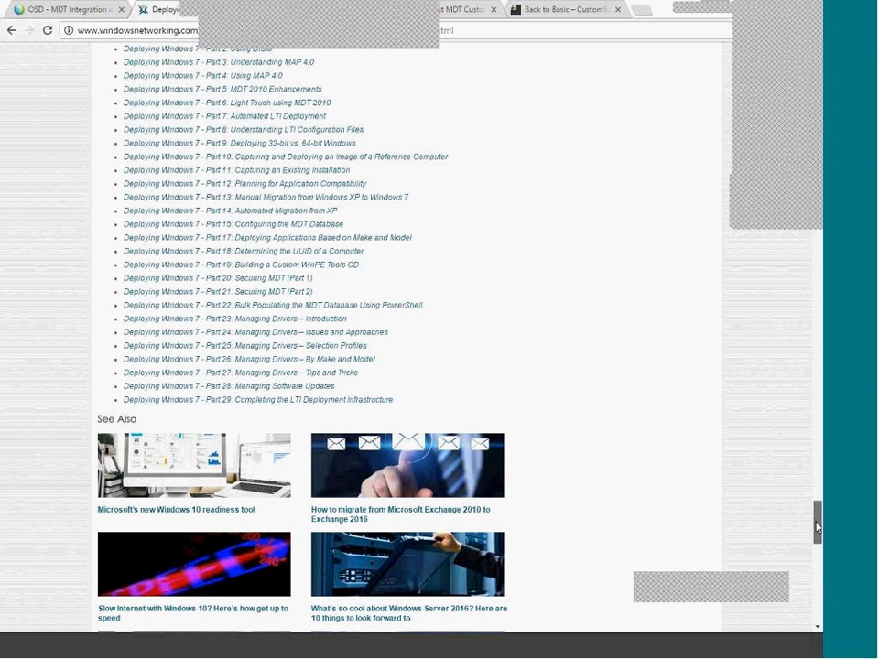
drag(817, 526, 809, 55)
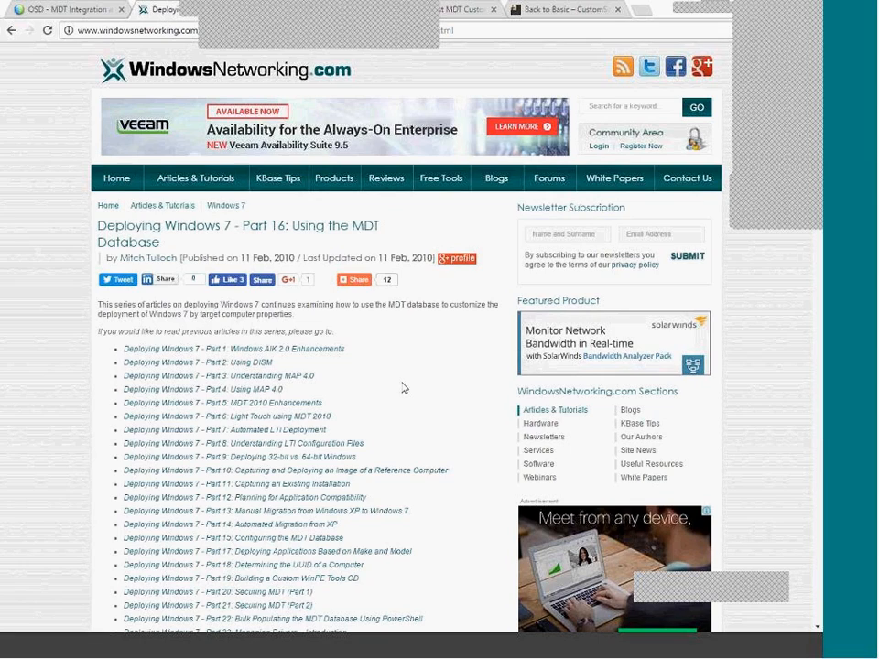
scroll(493, 496, down, 10)
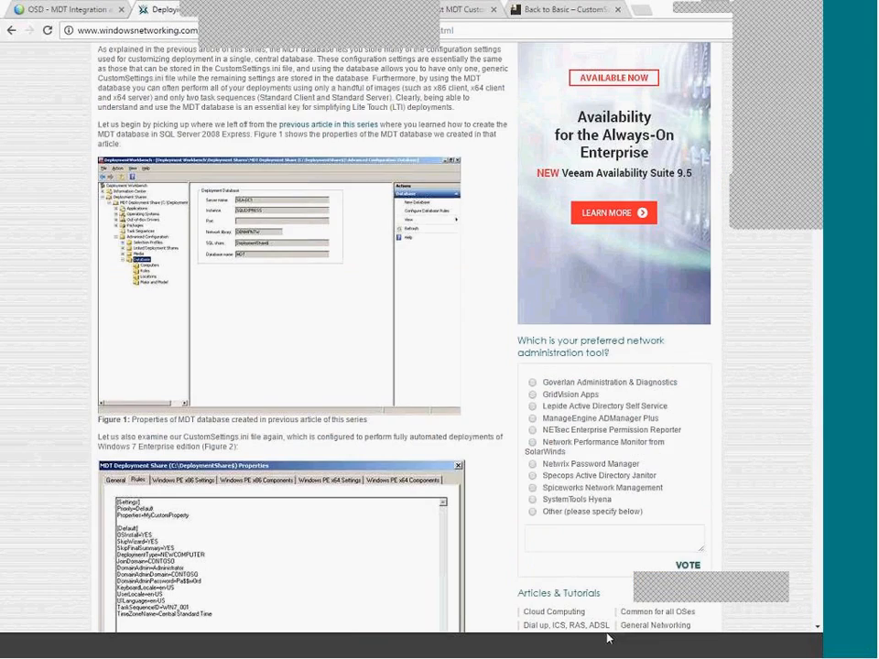
click(679, 654)
click(596, 654)
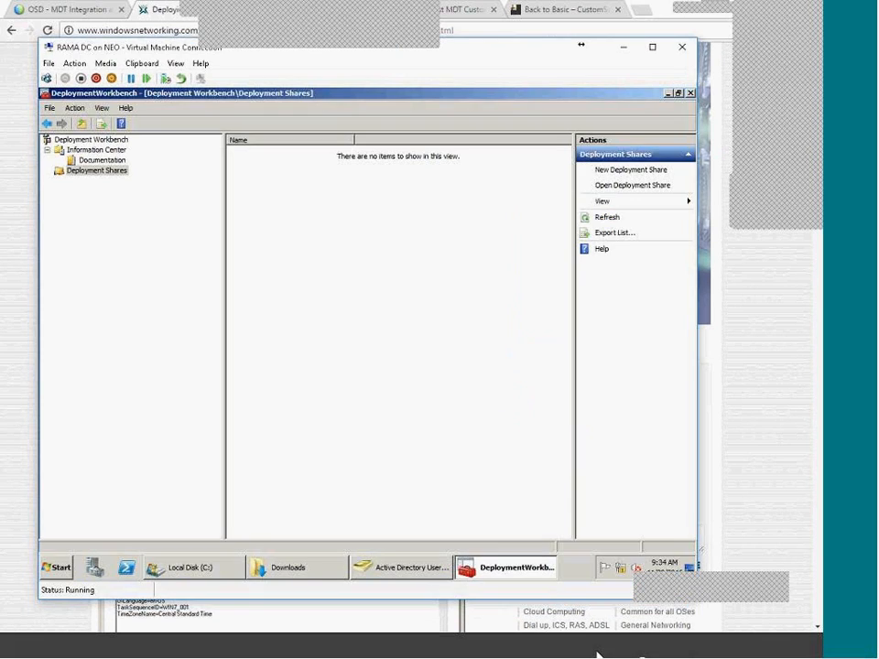
Open the OSD folder's Deploy Win7 1.1 task sequence in the editor on the SCCM server.
click(599, 654)
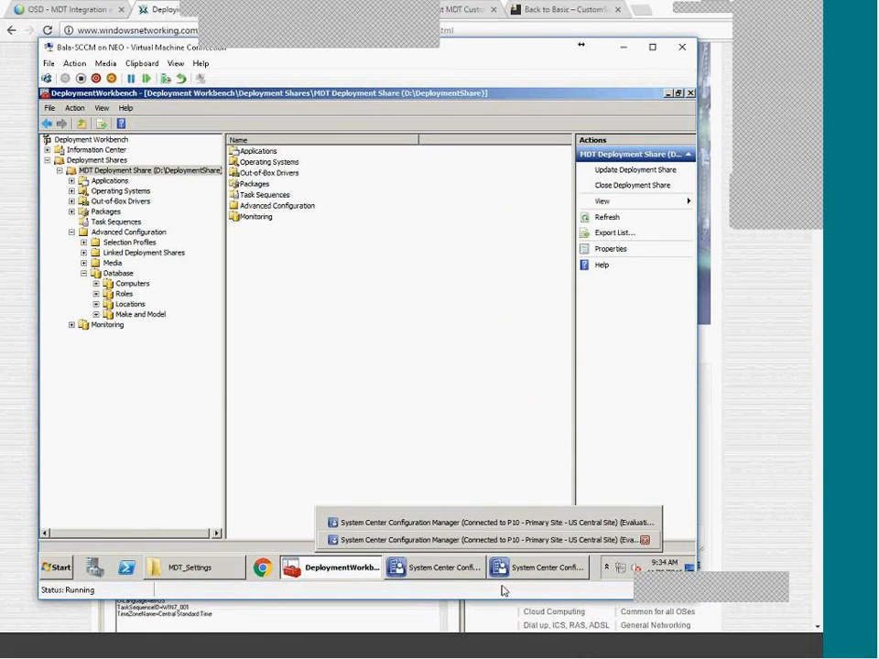
click(448, 571)
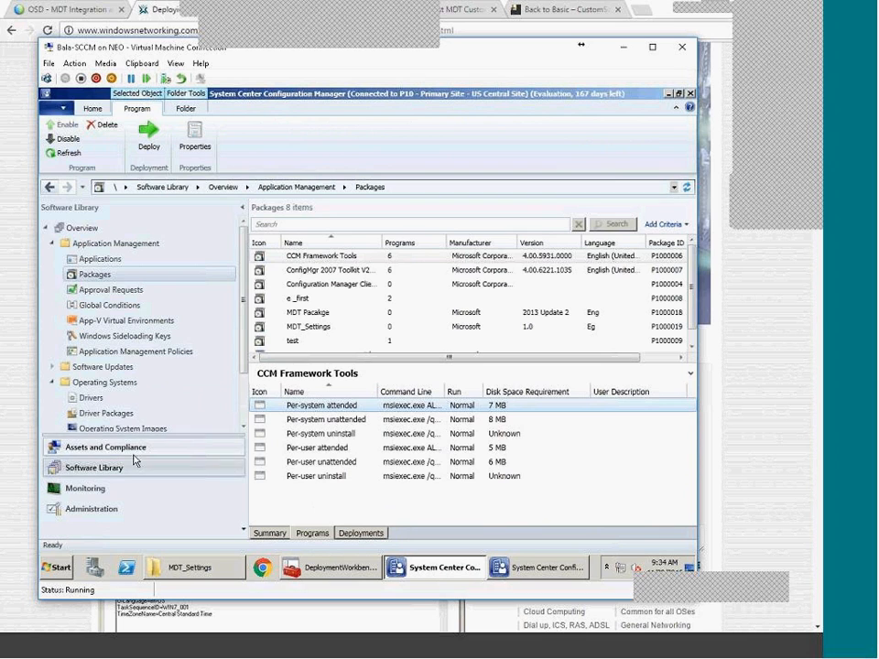
click(245, 412)
click(93, 421)
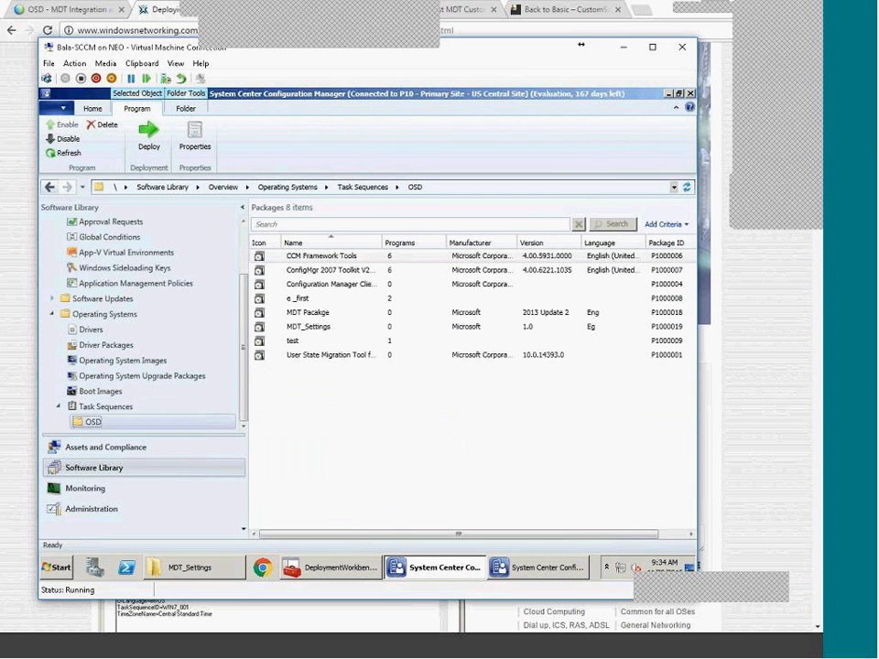
click(333, 274)
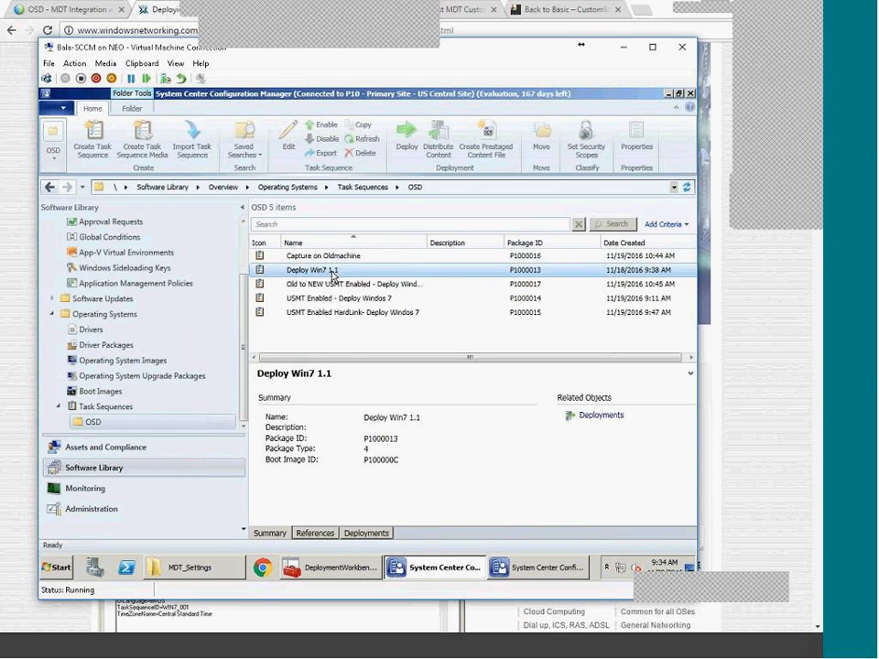
right_click(350, 272)
click(371, 281)
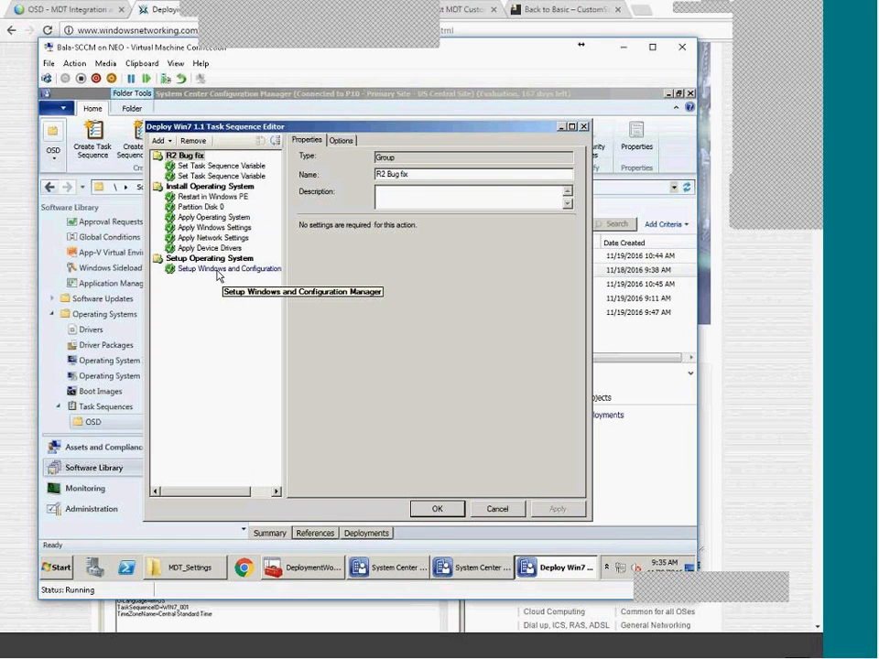
Trial-add an Install Roles and Features step including Application Development Features.
click(218, 271)
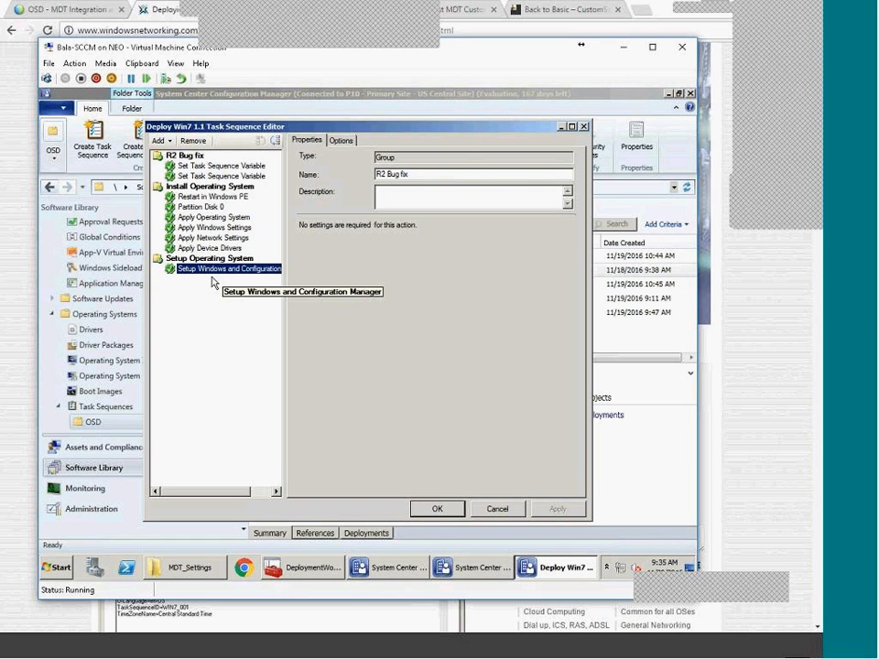
click(158, 140)
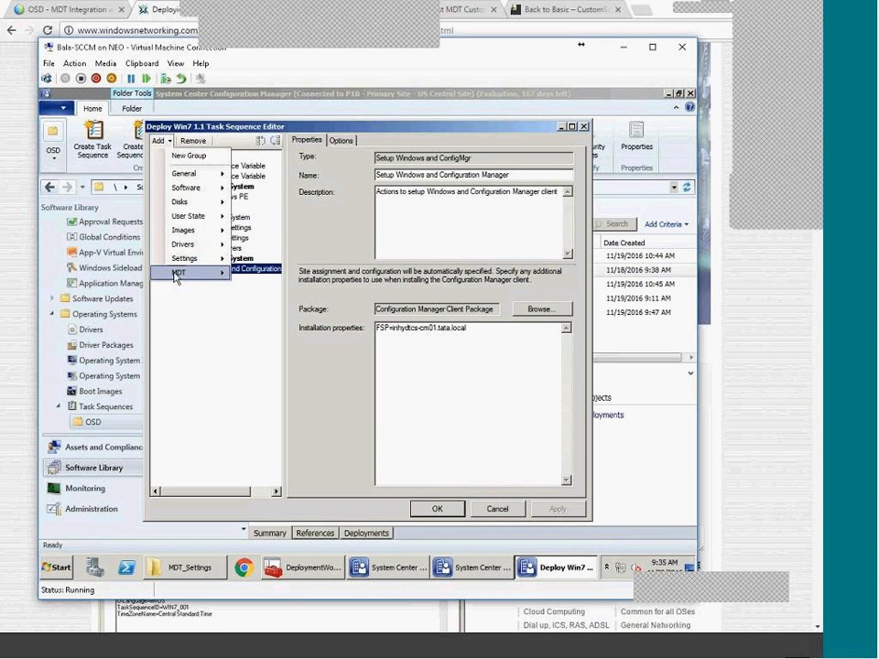
mouse_move(179, 271)
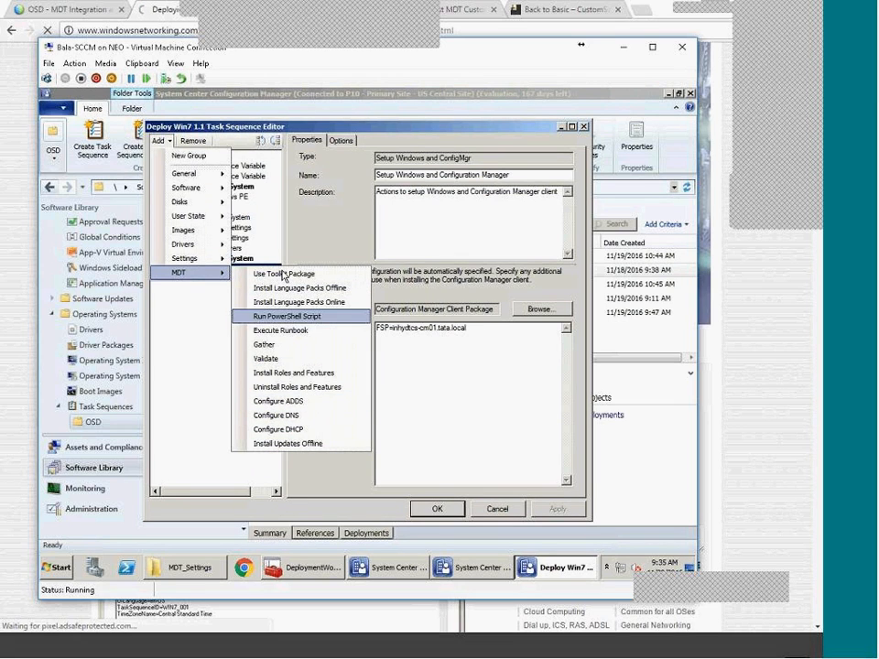
mouse_move(200, 175)
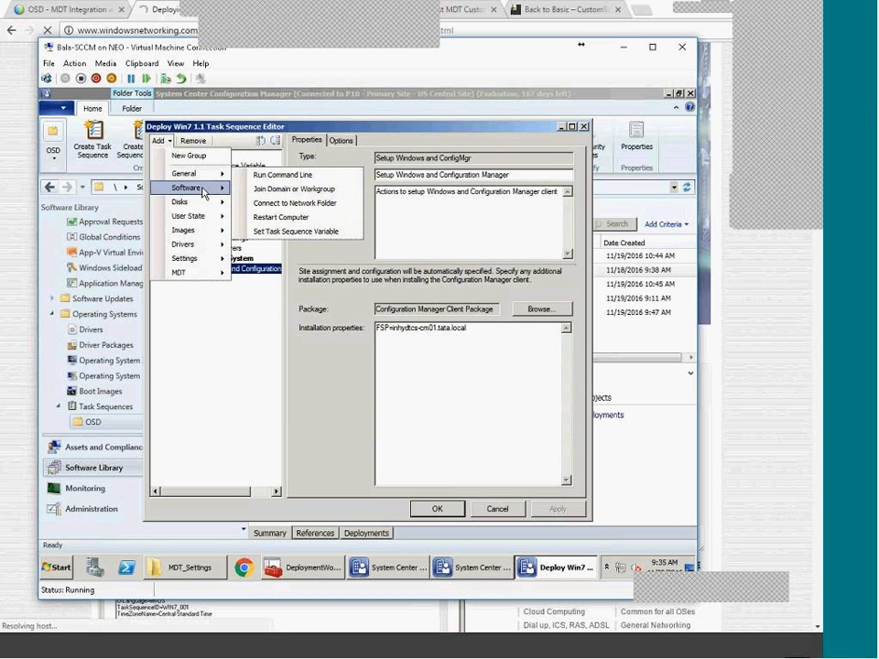
mouse_move(206, 220)
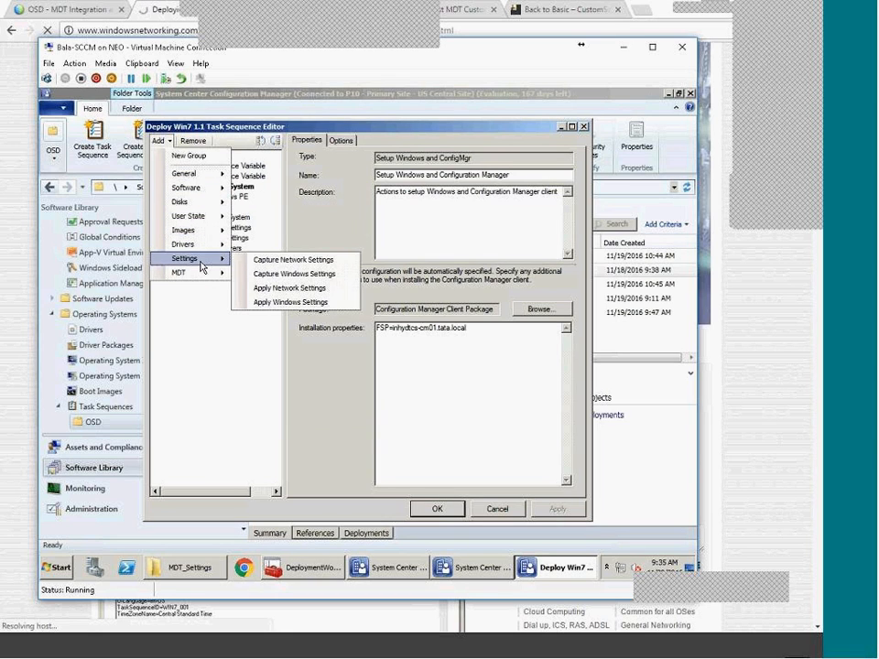
mouse_move(206, 273)
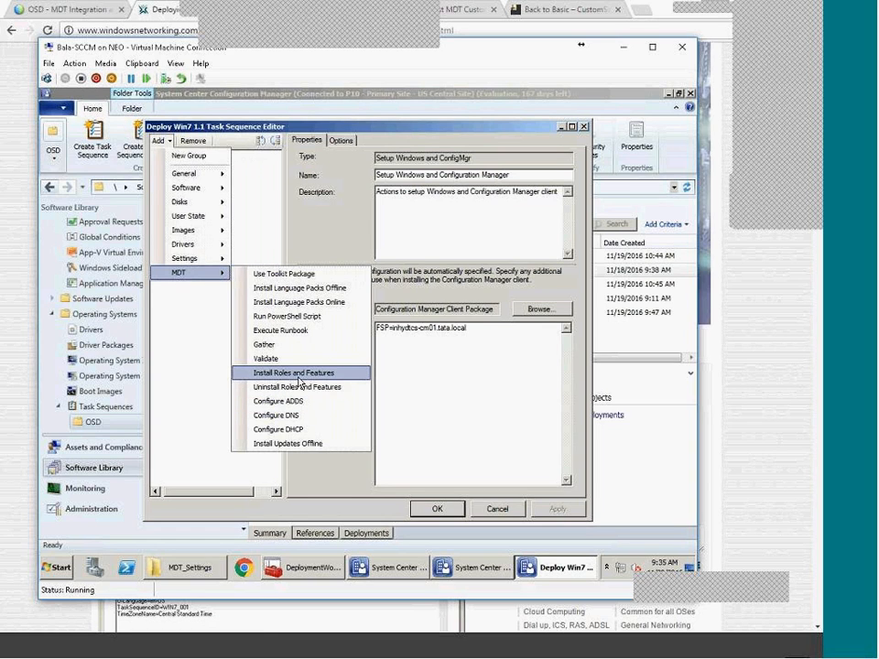
click(295, 373)
scroll(518, 307, down, 10)
scroll(327, 351, up, 3)
click(343, 352)
scroll(403, 371, down, 2)
scroll(407, 378, down, 15)
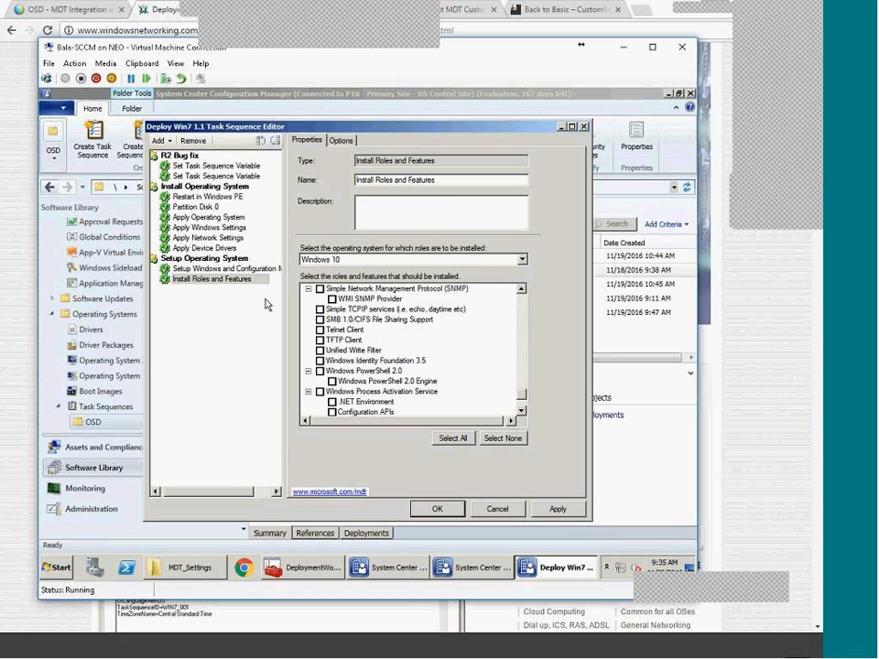
Review the MDT step types including Gather, then close the editor without saving.
click(158, 140)
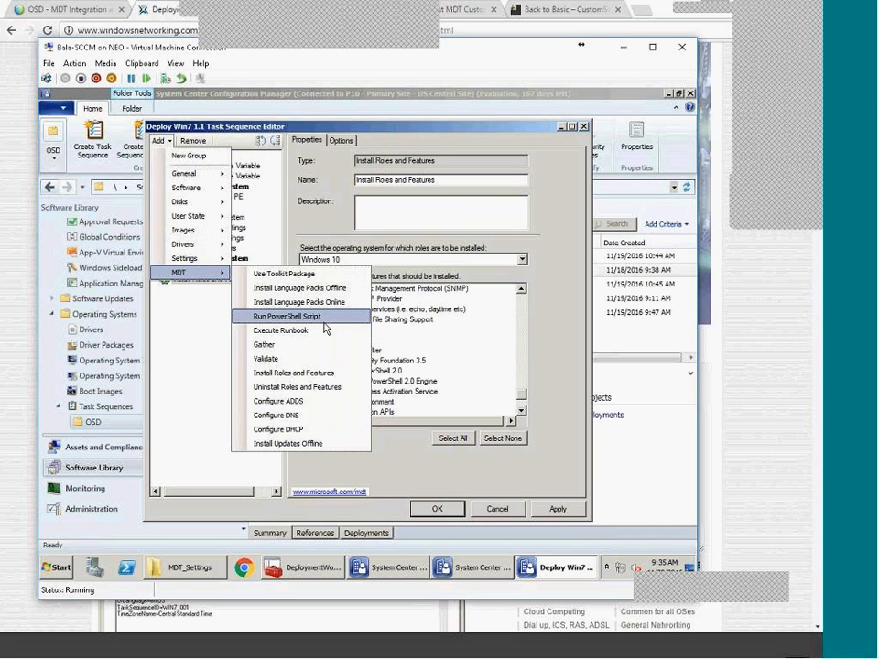
click(506, 512)
click(408, 362)
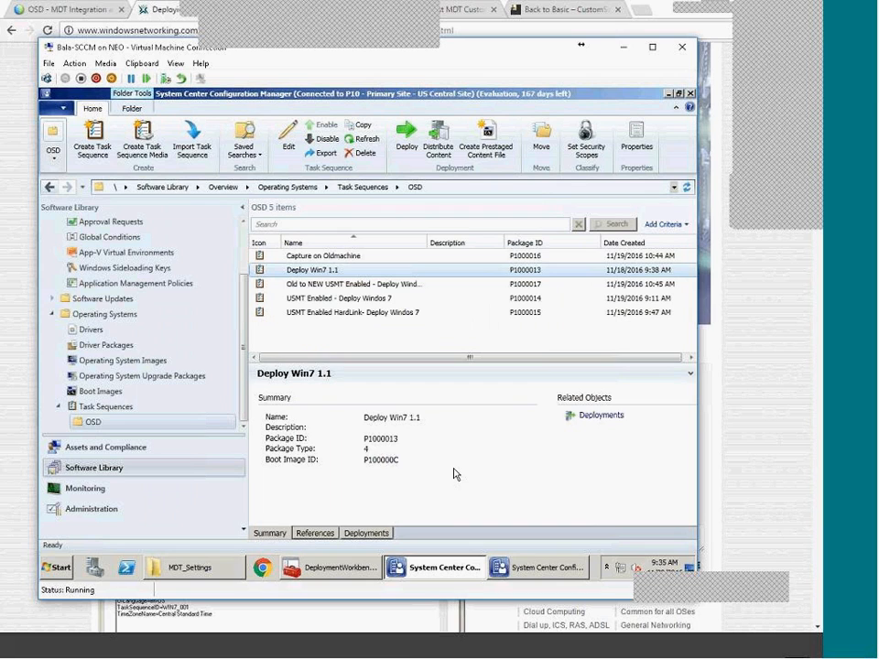
drag(771, 194, 685, 107)
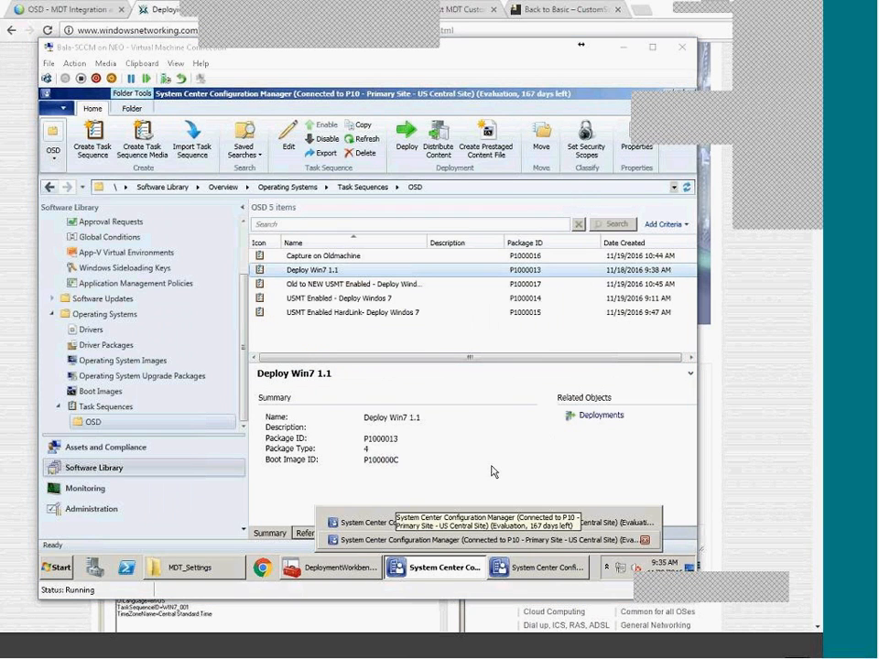
click(340, 571)
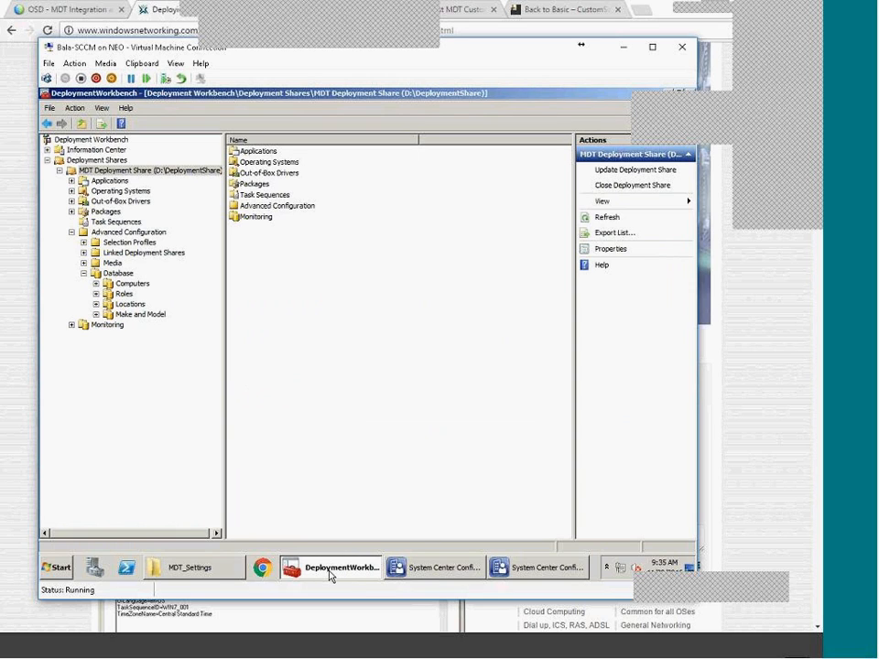
right_click(159, 174)
click(194, 250)
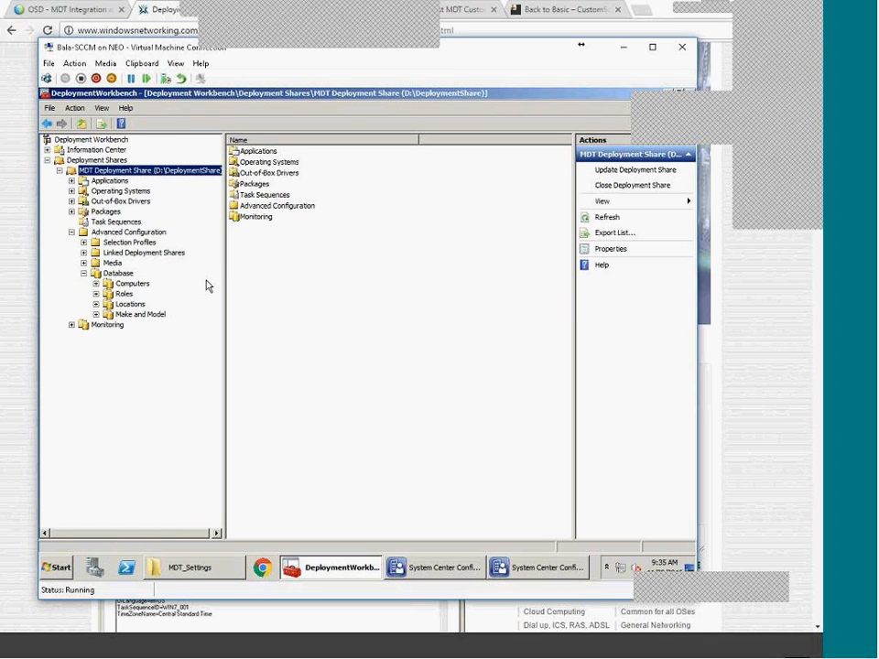
click(184, 157)
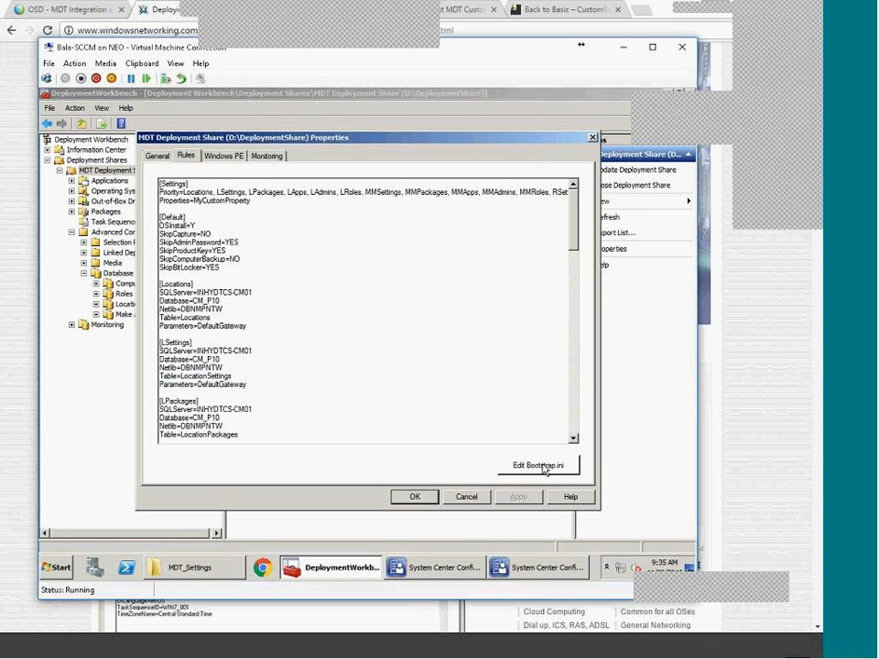
click(553, 517)
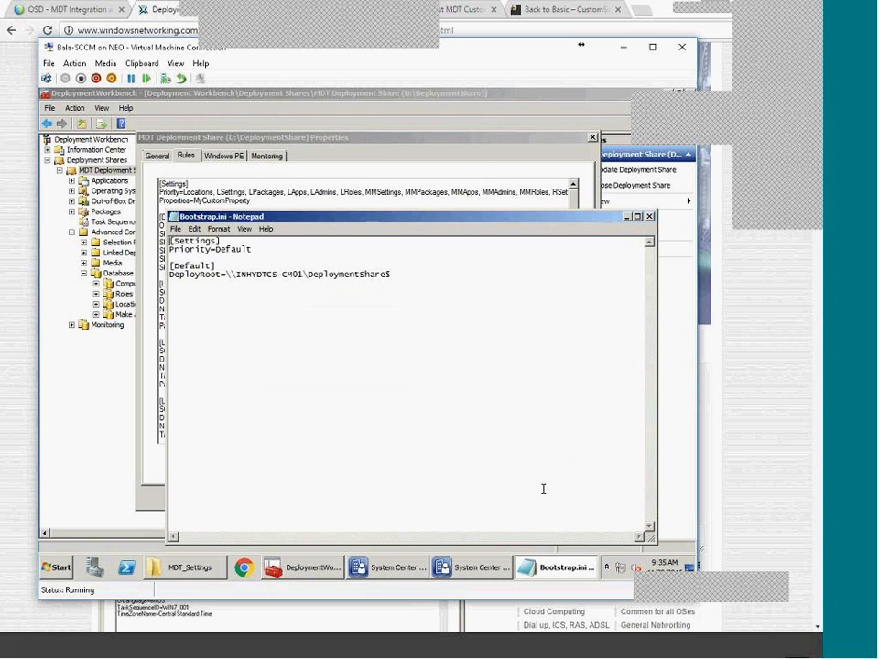
click(649, 217)
drag(576, 191, 605, 253)
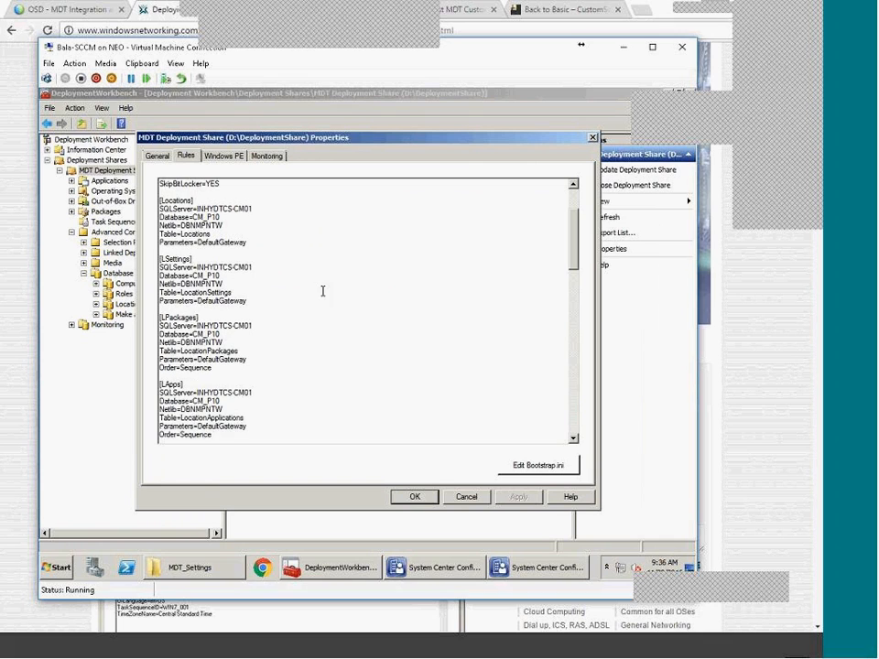
scroll(570, 295, down, 1)
scroll(571, 295, up, 1)
click(476, 500)
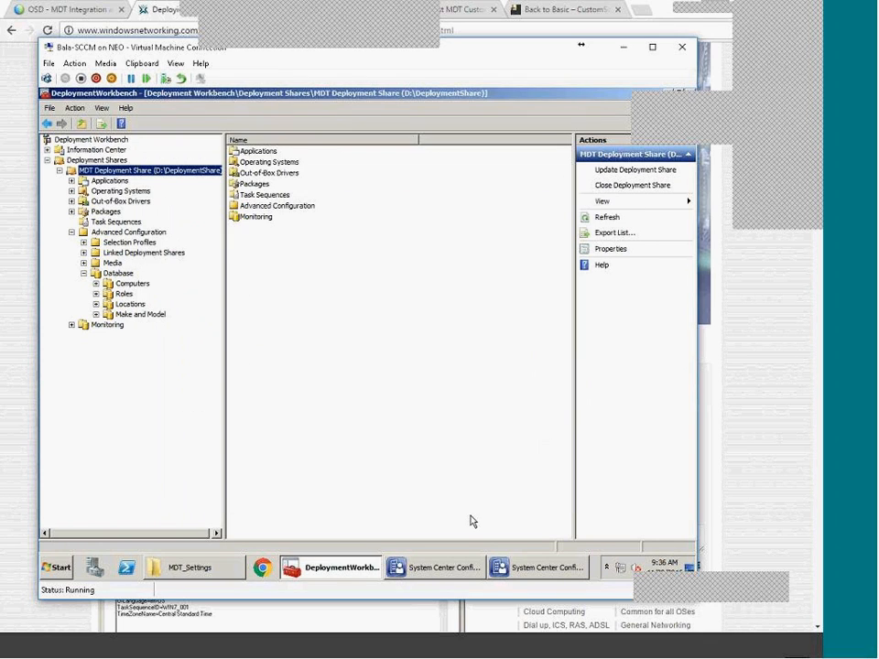
Bring up Explorer and browse D:\SOURCE's MDT_Package and MDT_Settings folders.
click(56, 571)
click(389, 505)
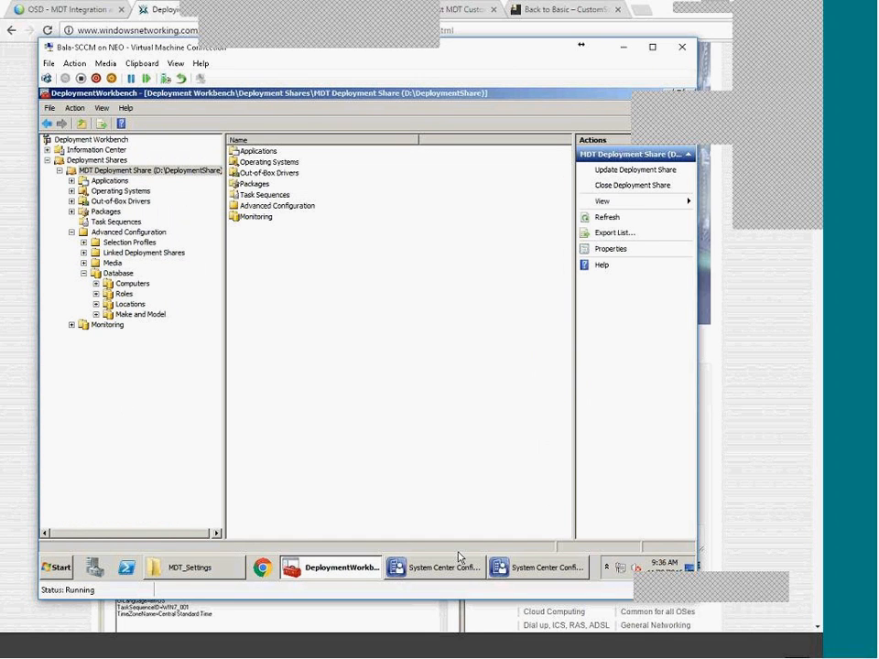
click(503, 568)
click(435, 567)
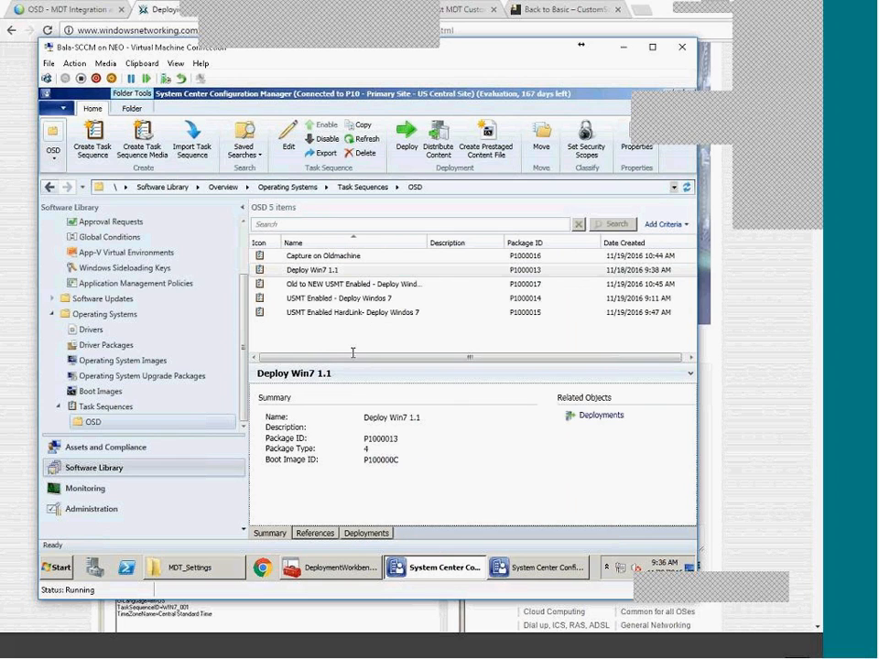
click(208, 569)
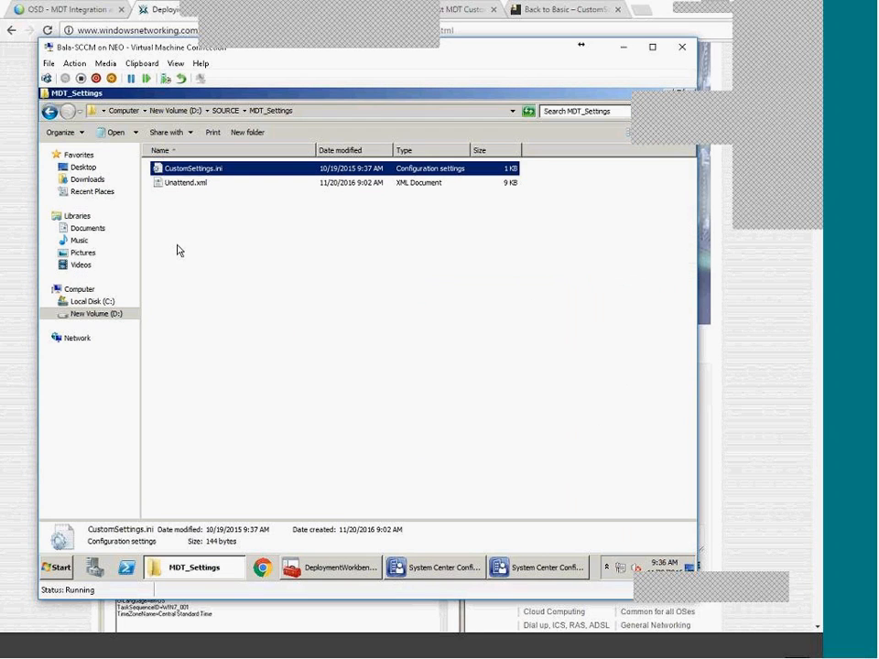
click(224, 112)
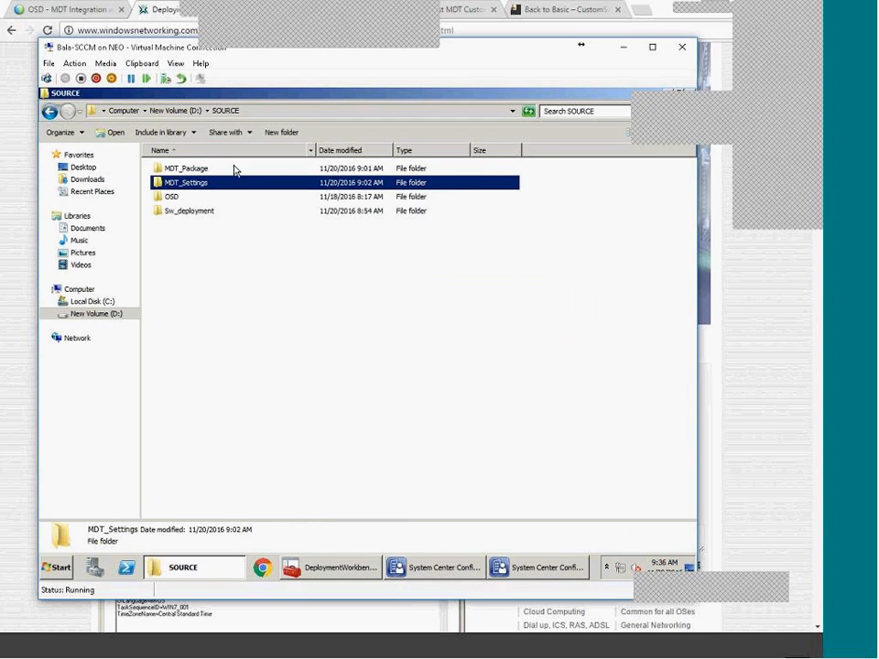
double_click(187, 169)
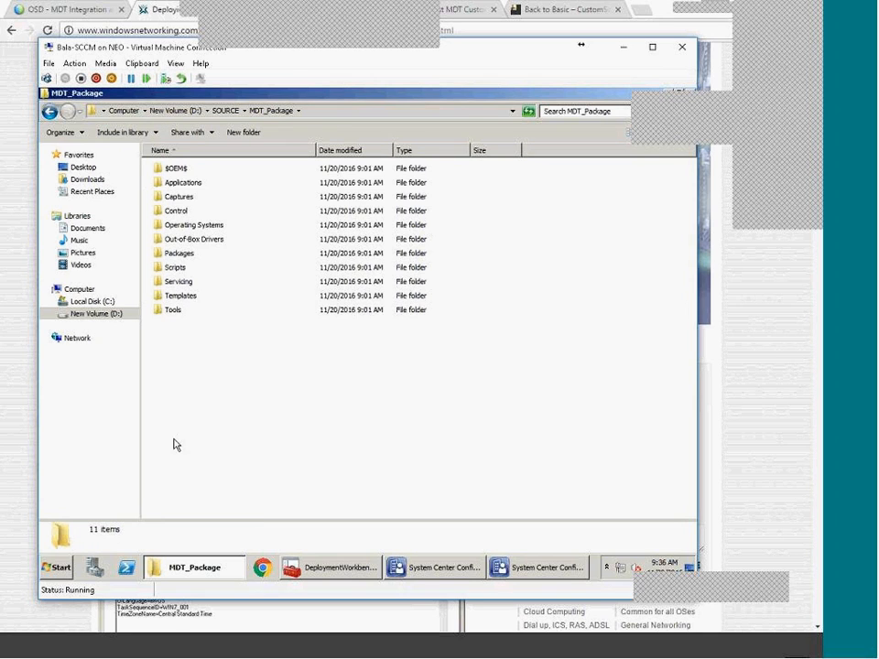
drag(288, 444, 268, 129)
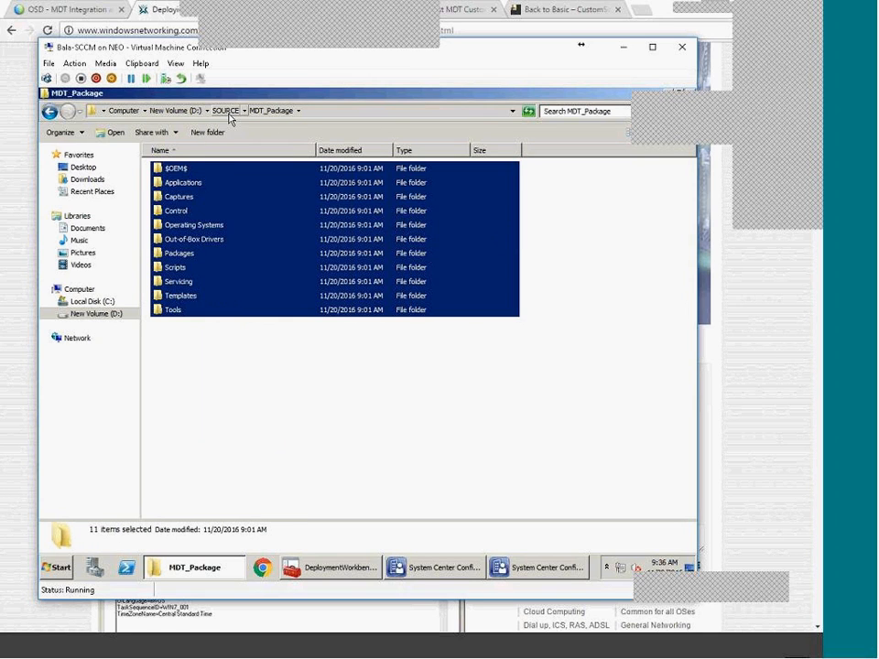
click(225, 111)
click(180, 186)
double_click(181, 186)
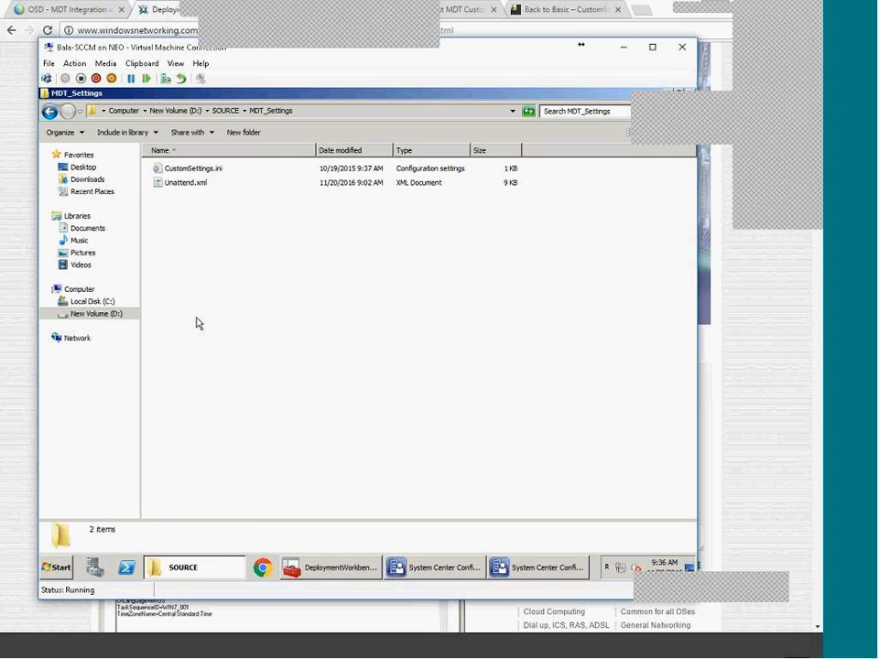
Open CustomSettings.ini in Notepad via Edit and select all its text.
right_click(201, 169)
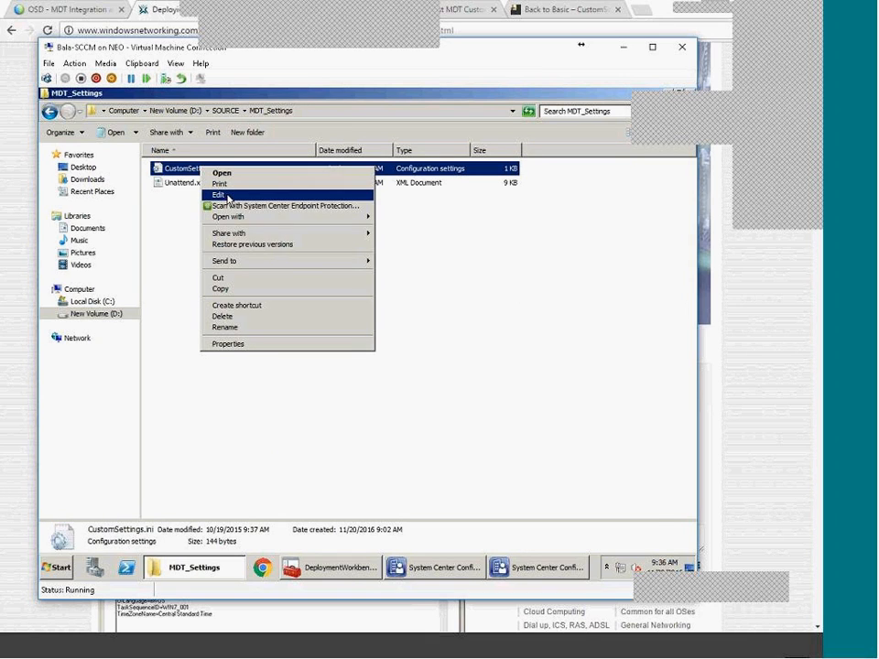
click(225, 195)
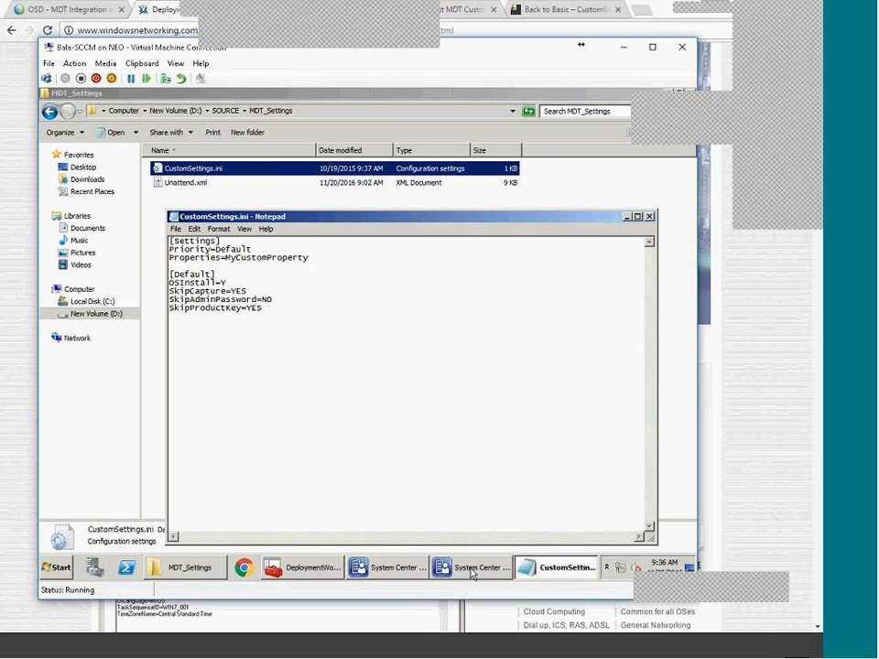
key(ctrl+a)
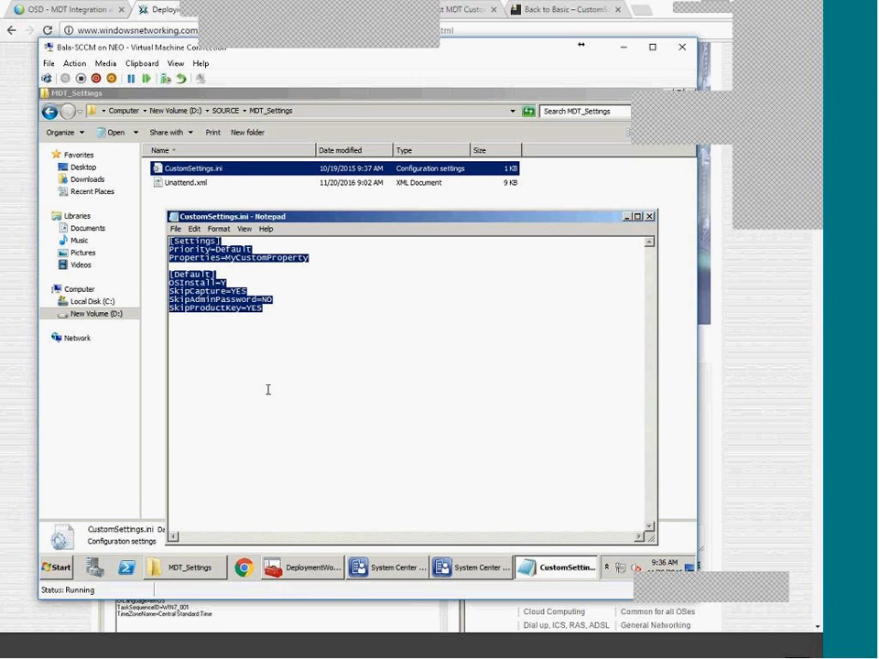
click(296, 379)
key(ctrl+a)
click(299, 403)
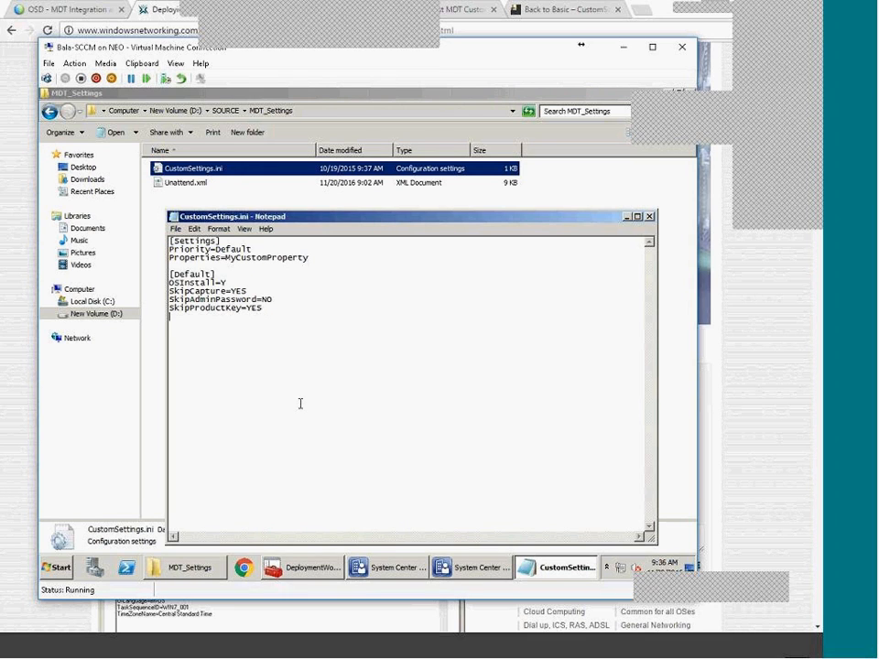
Open the MDT - Deploy Win7 task sequence in the editor and maximize it.
click(467, 568)
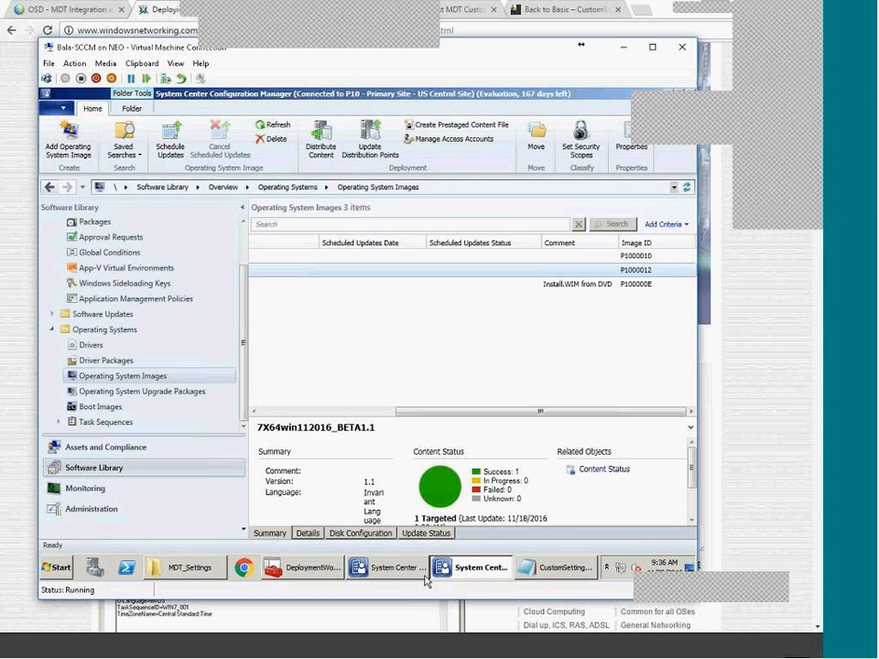
click(421, 574)
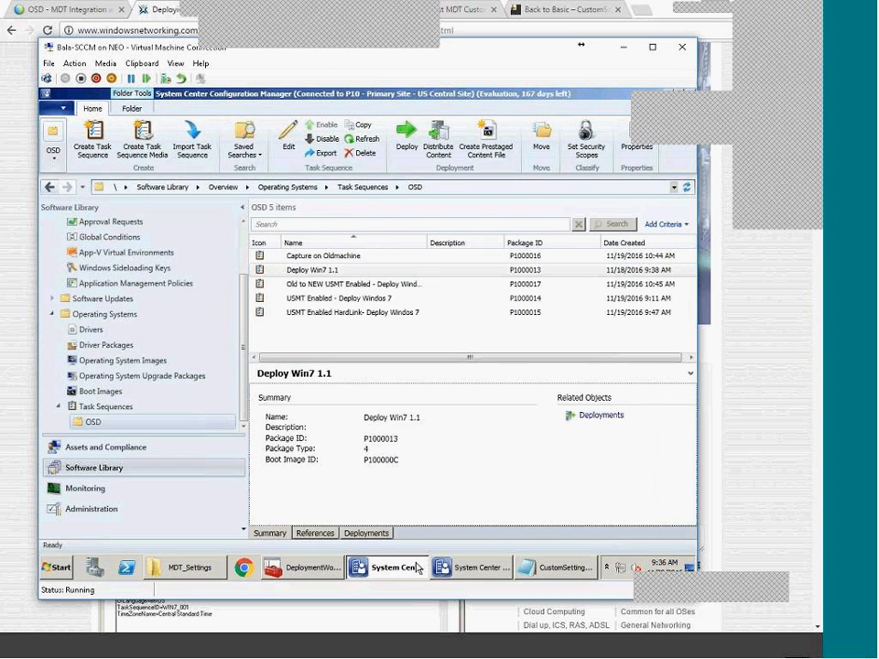
click(359, 285)
click(336, 298)
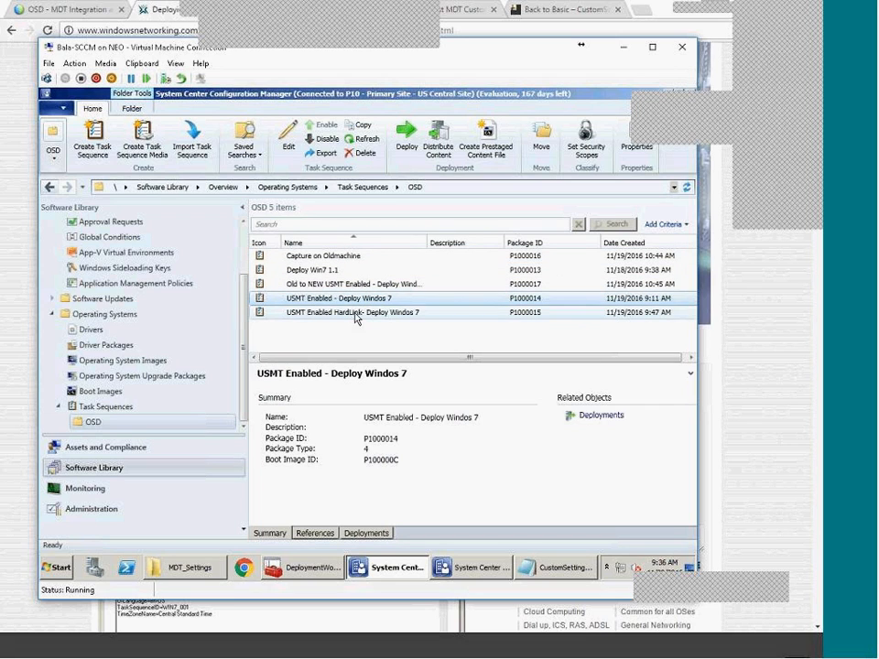
click(95, 421)
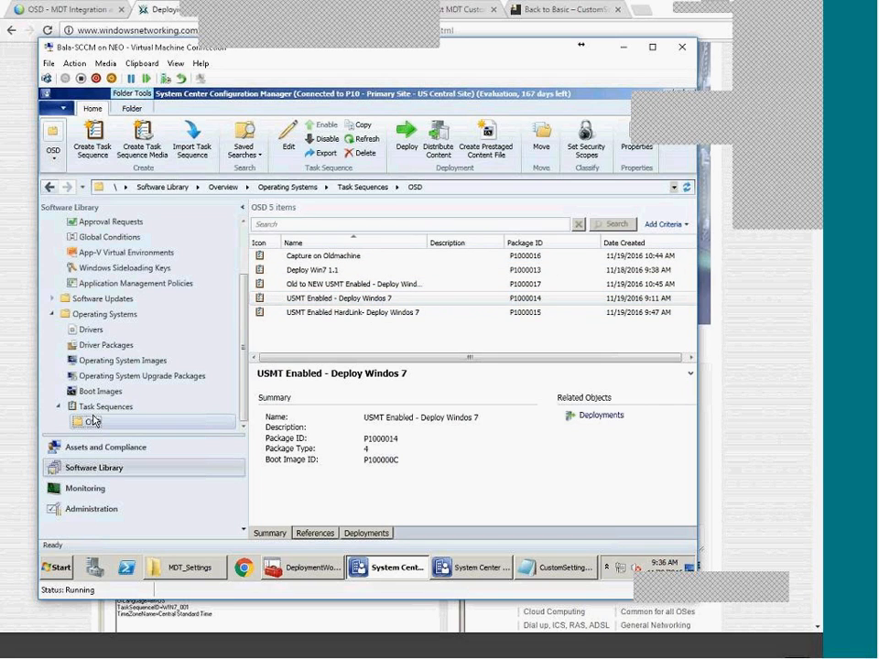
click(103, 407)
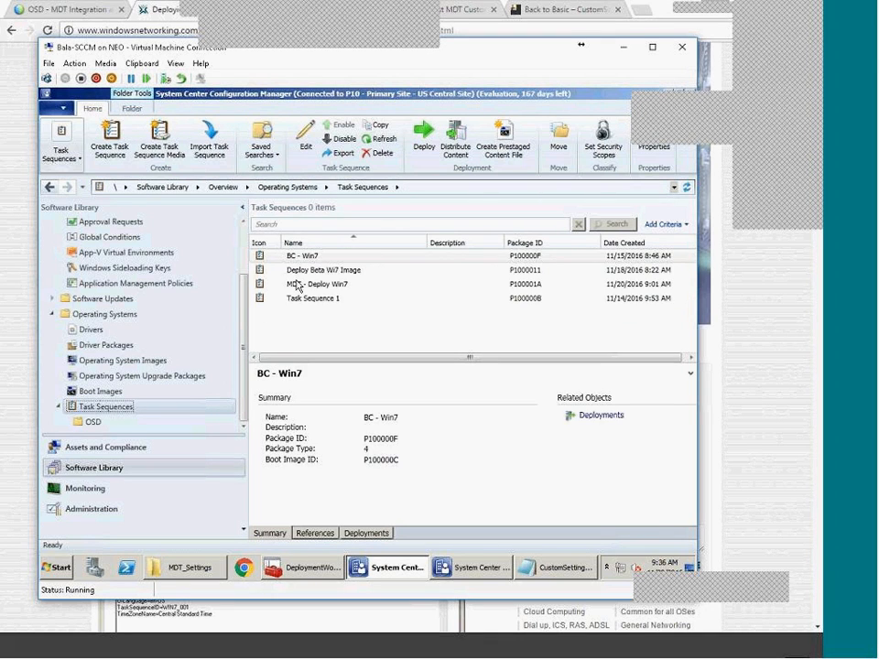
right_click(334, 284)
click(359, 293)
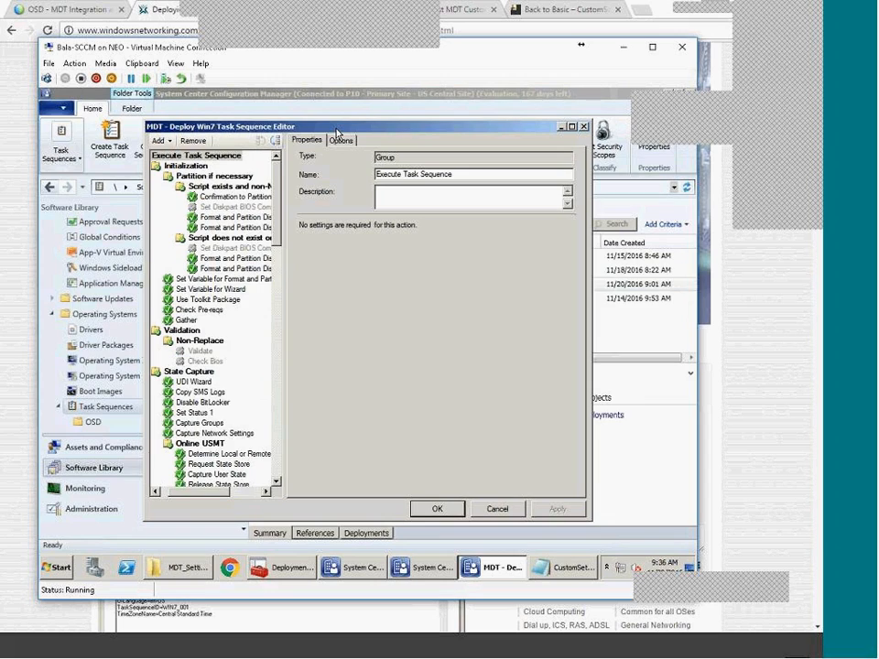
double_click(334, 129)
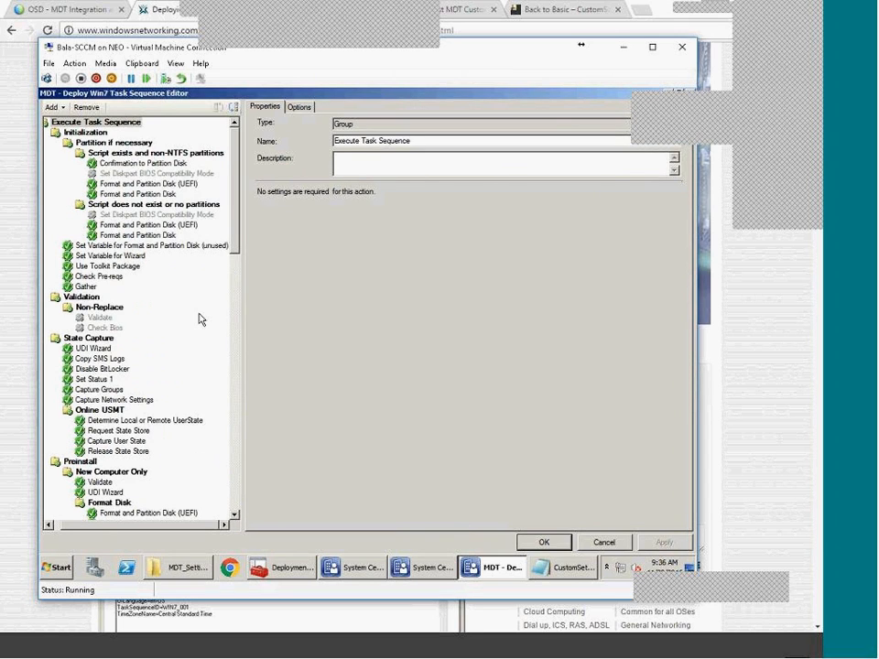
Review the Use Toolkit Package, Check Pre-reqs (ztiprereq.vbs) and Gather step settings.
click(113, 277)
click(110, 268)
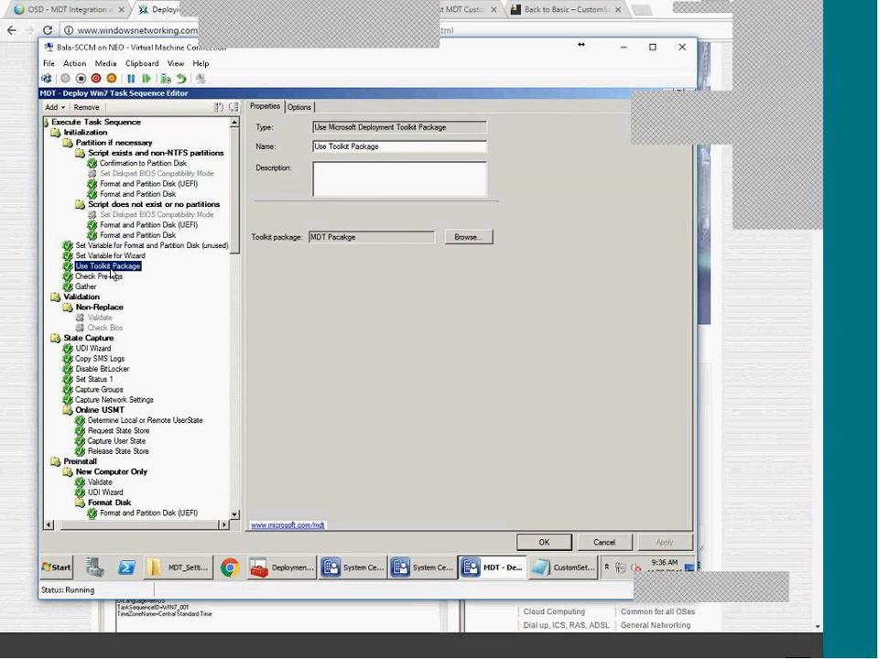
drag(373, 239, 236, 229)
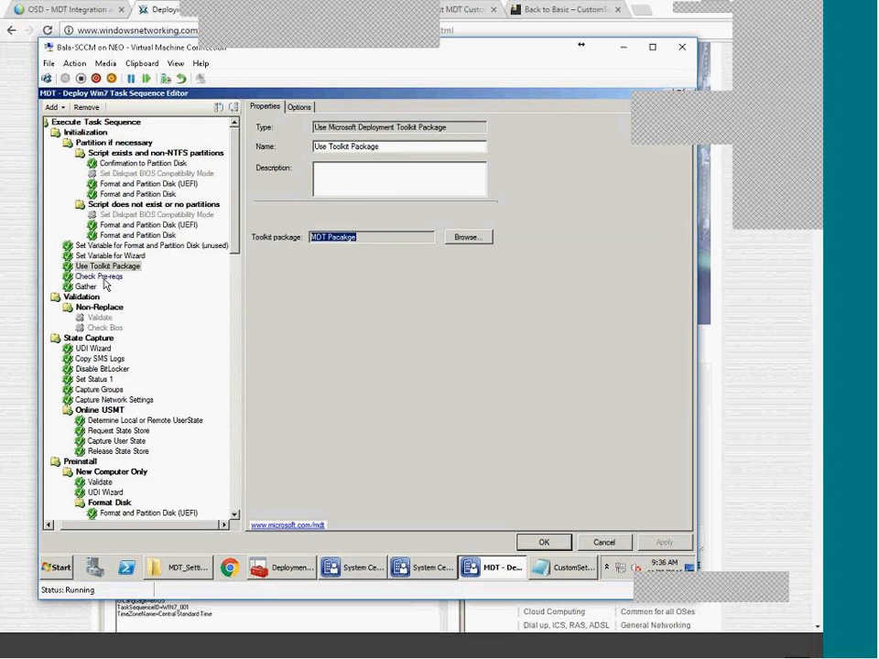
click(101, 277)
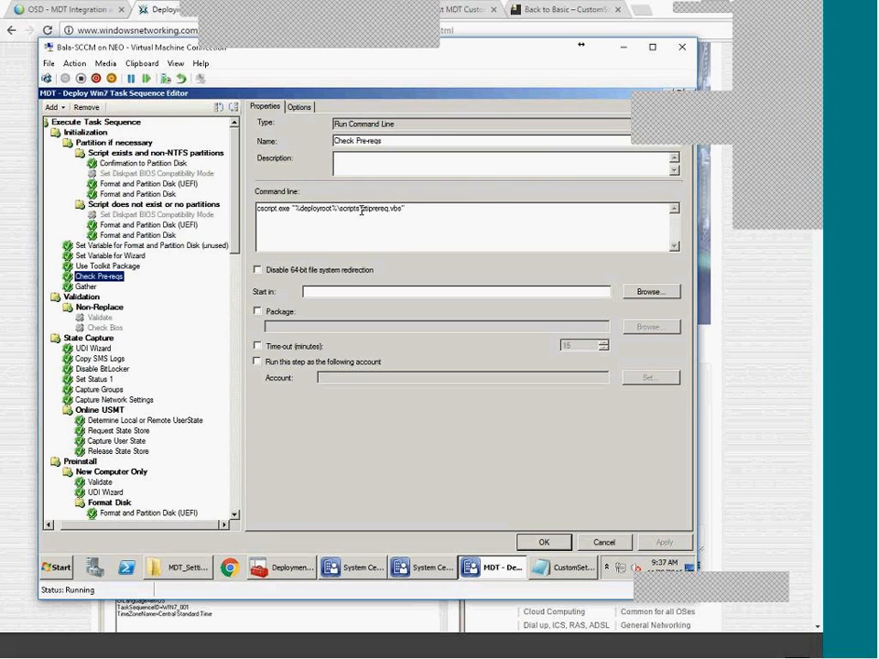
drag(341, 210, 406, 211)
click(436, 215)
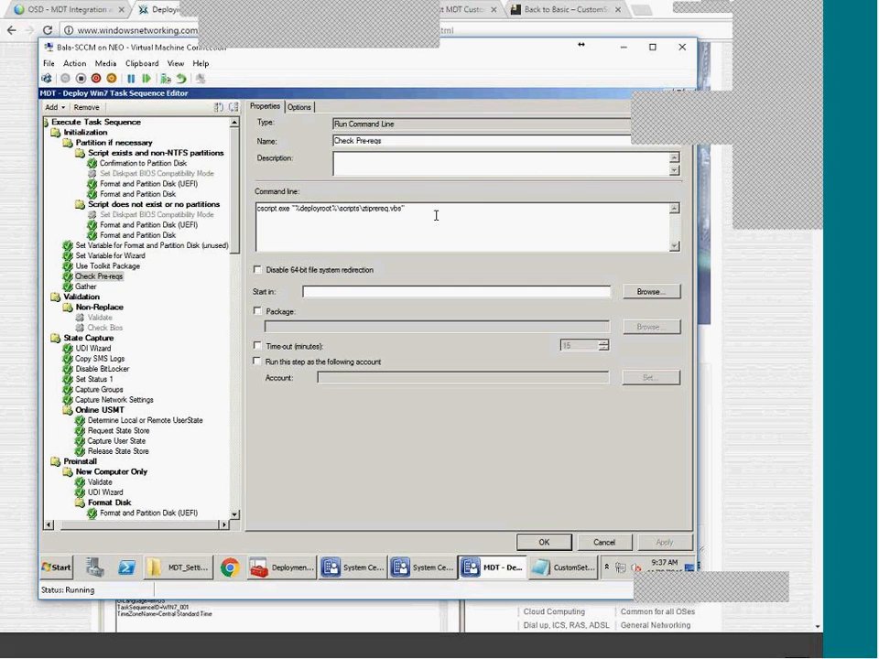
click(84, 287)
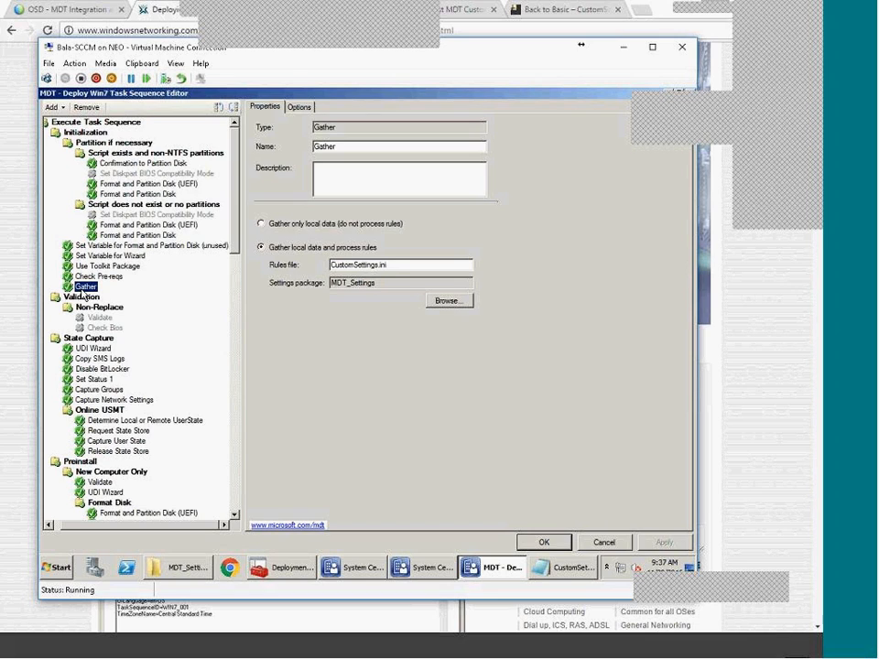
Highlight the CustomSettings.ini rules file name and review the Validate and Check Bios step settings.
drag(391, 265, 290, 267)
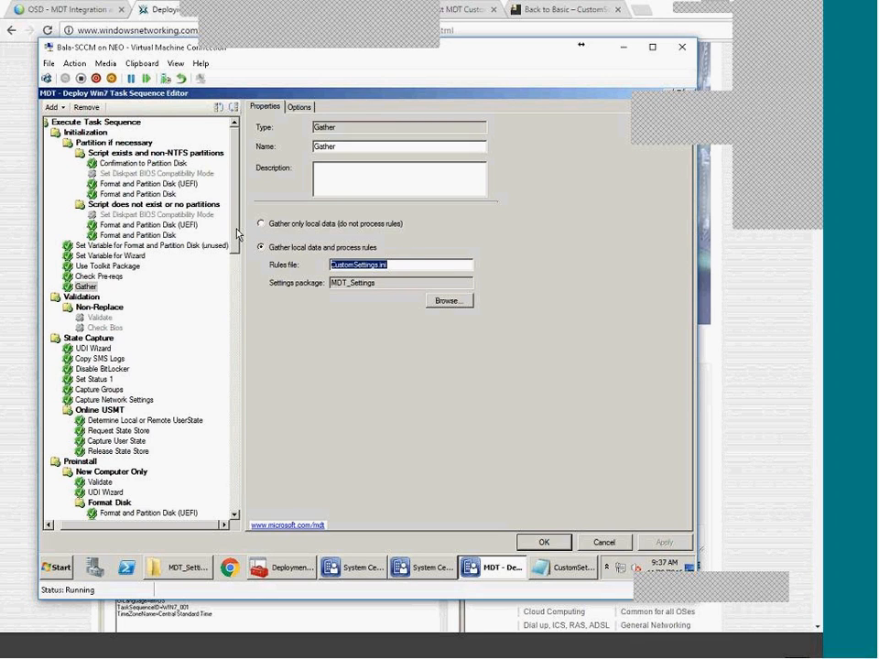
scroll(137, 275, down, 2)
click(100, 276)
click(98, 287)
click(98, 276)
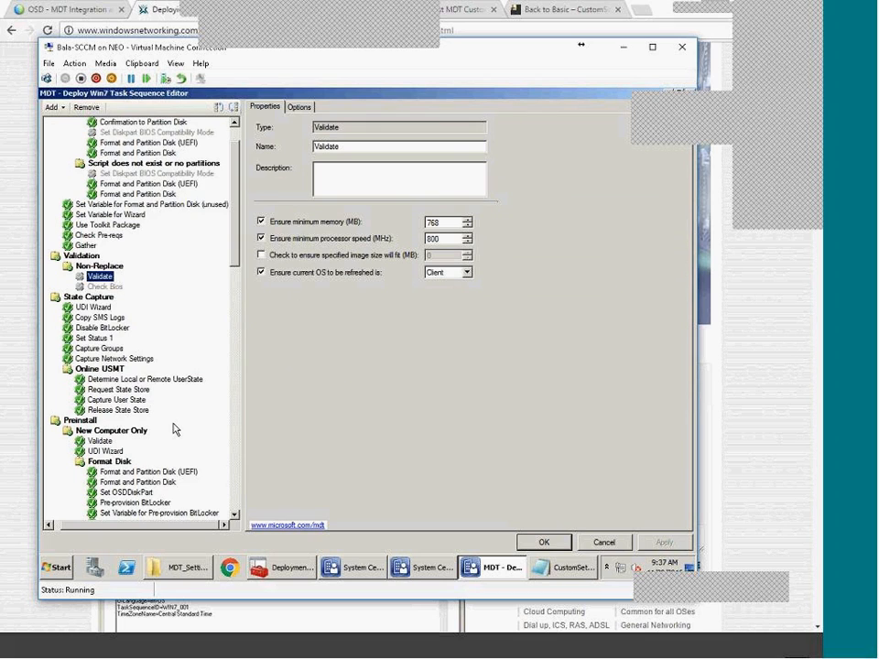
Review the Refresh Only toolkit package, Gather, Unload USMT Hive and Offline User State Capture steps.
scroll(174, 427, down, 7)
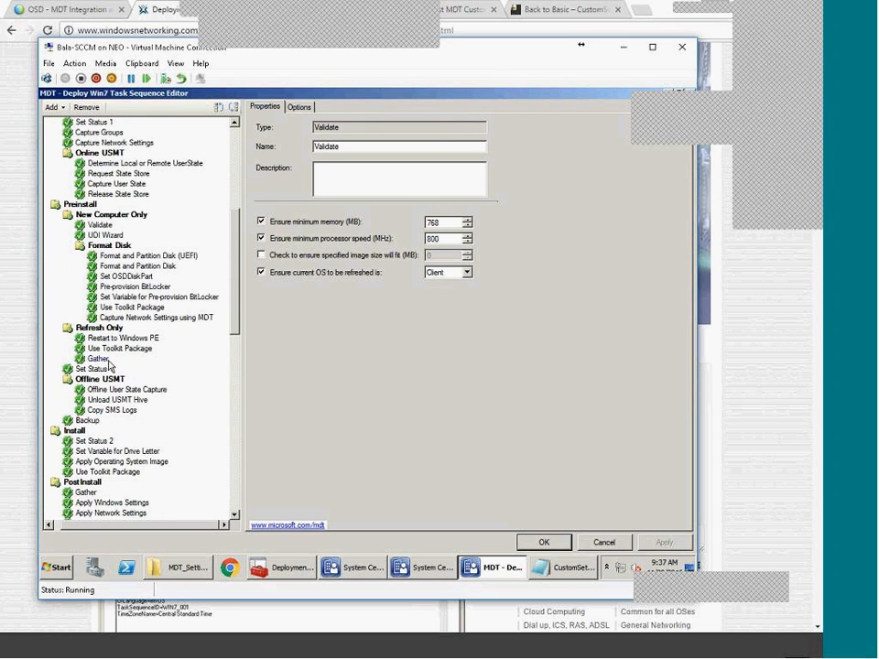
click(105, 348)
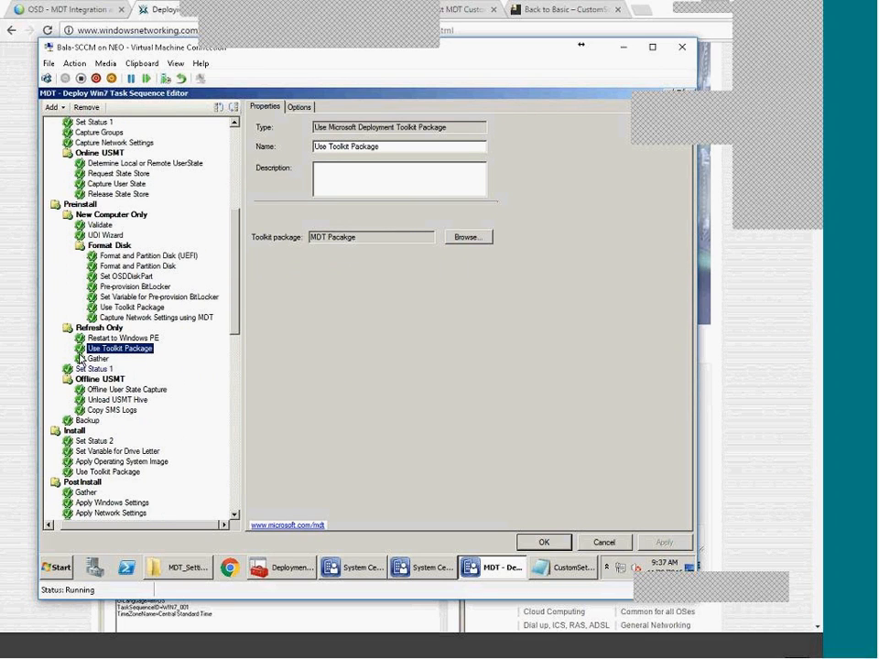
click(98, 359)
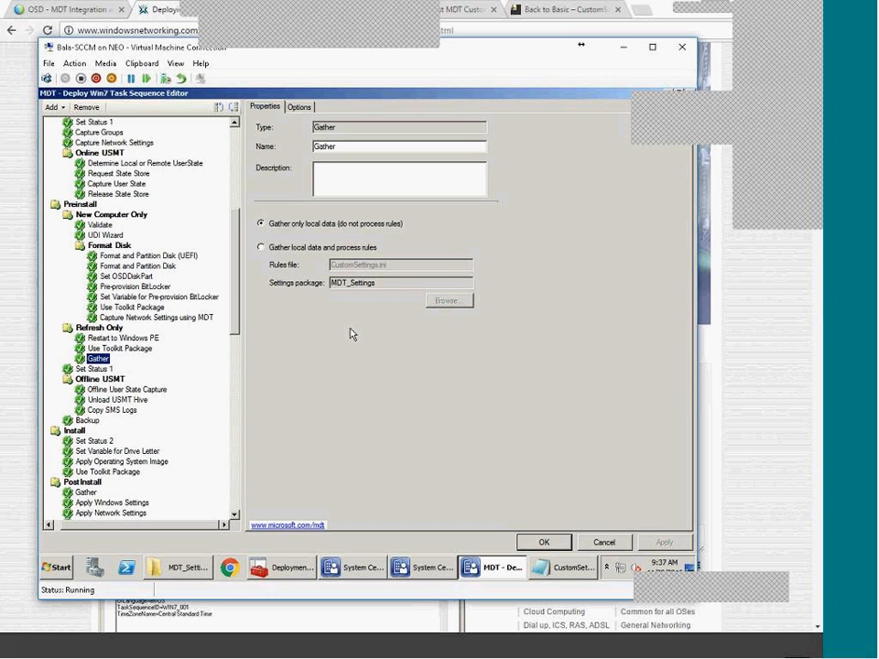
click(102, 400)
key(Up)
key(Up)
key(Down)
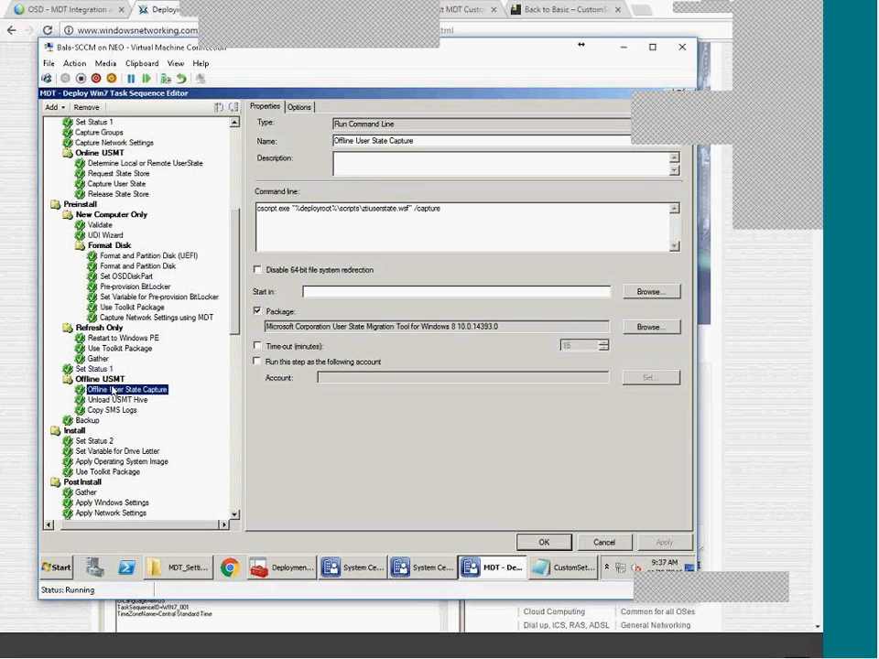
key(Up)
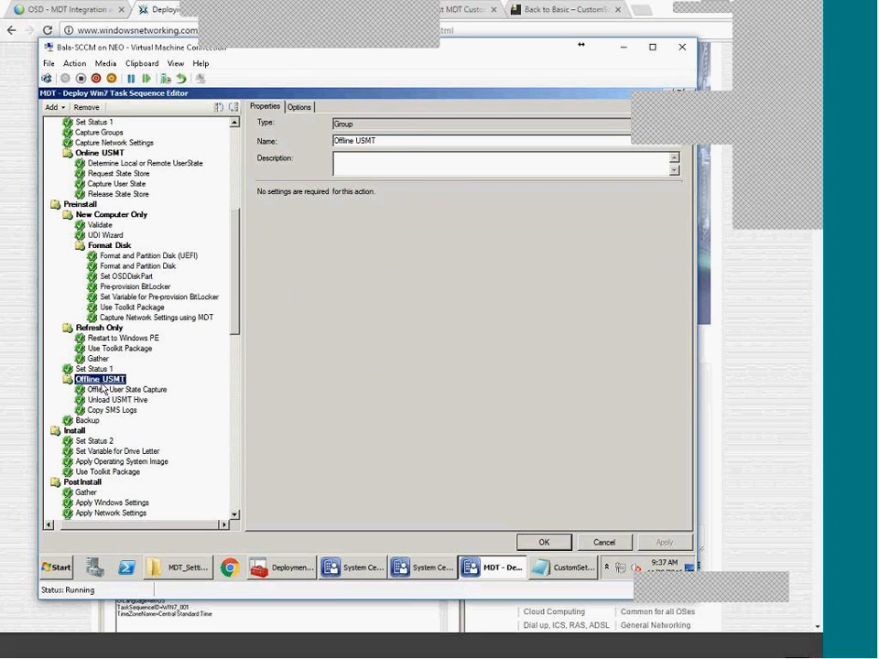
key(Up)
key(Up)
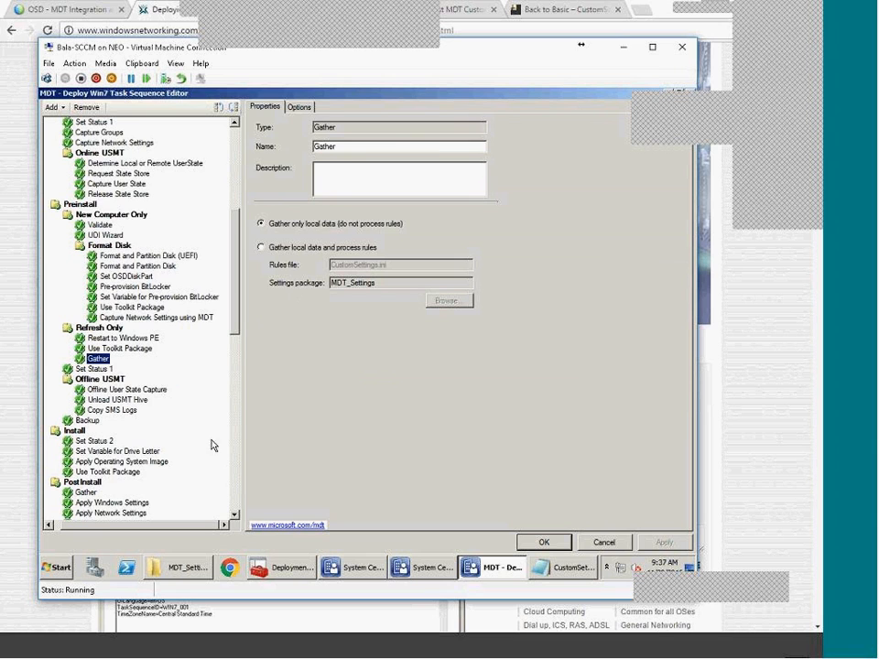
Highlight the settings package name and inspect the Offline USMT group and Unload USMT Hive command line.
click(693, 654)
drag(331, 283, 359, 283)
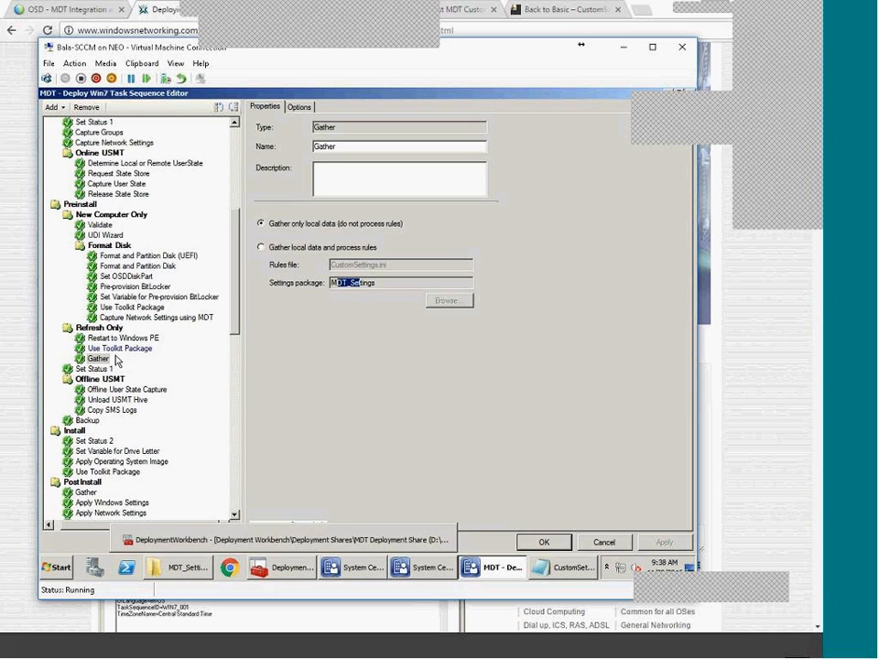
click(100, 378)
click(117, 389)
click(106, 401)
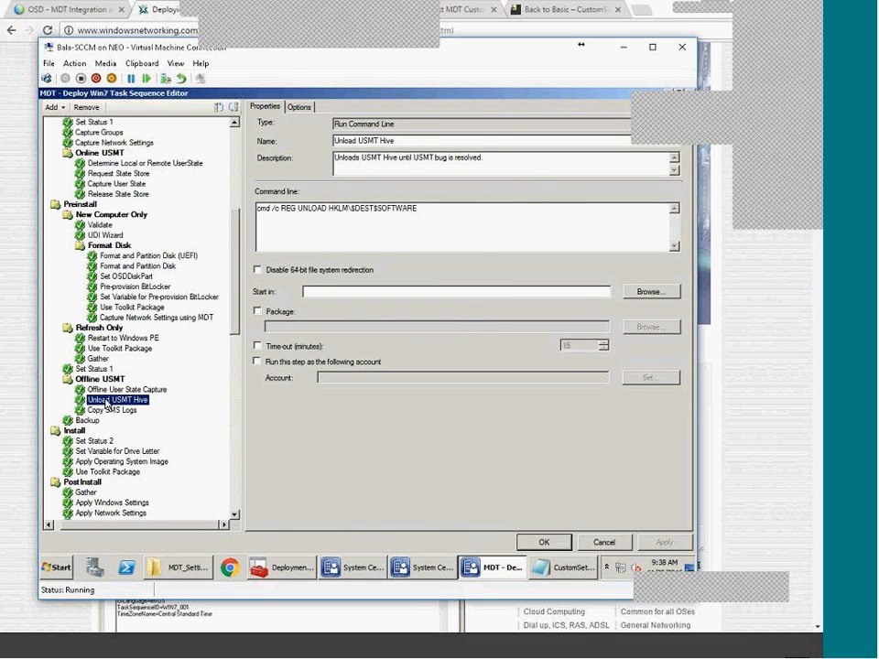
click(108, 390)
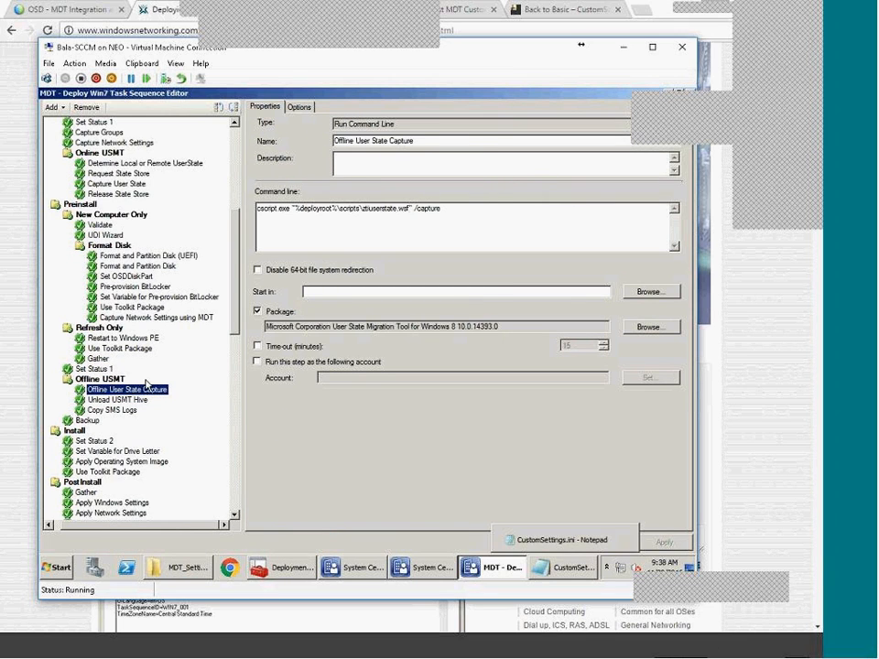
click(114, 401)
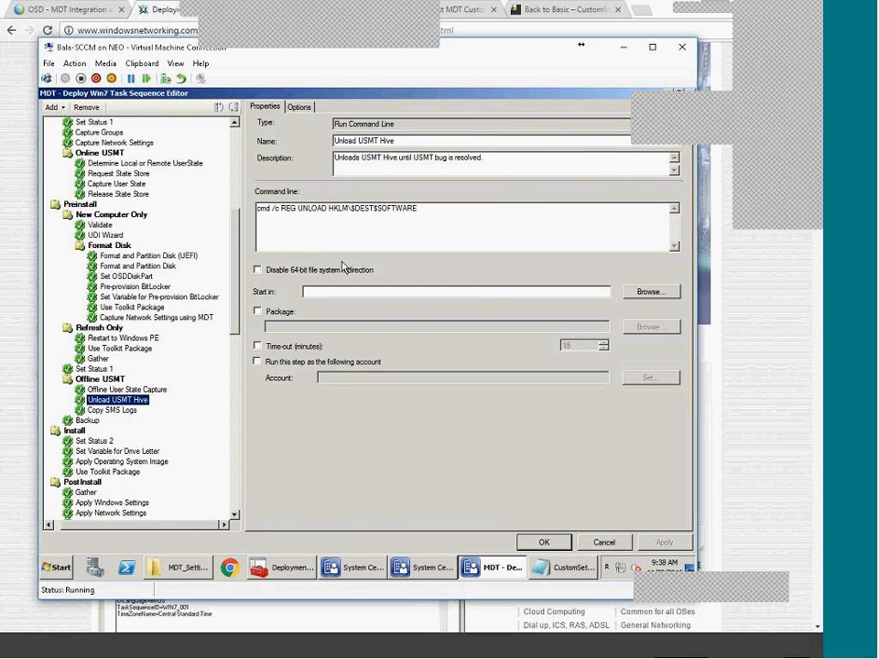
click(119, 389)
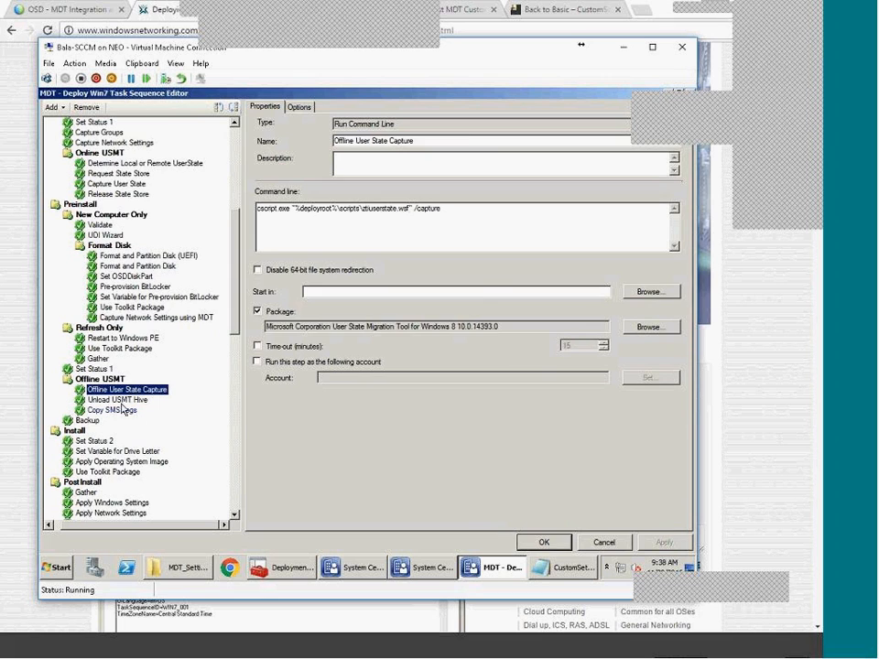
Review the Backup, Set Variable for Drive Letter and failure-group Gather and Set Error Code steps.
key(Down)
key(Down)
key(Down)
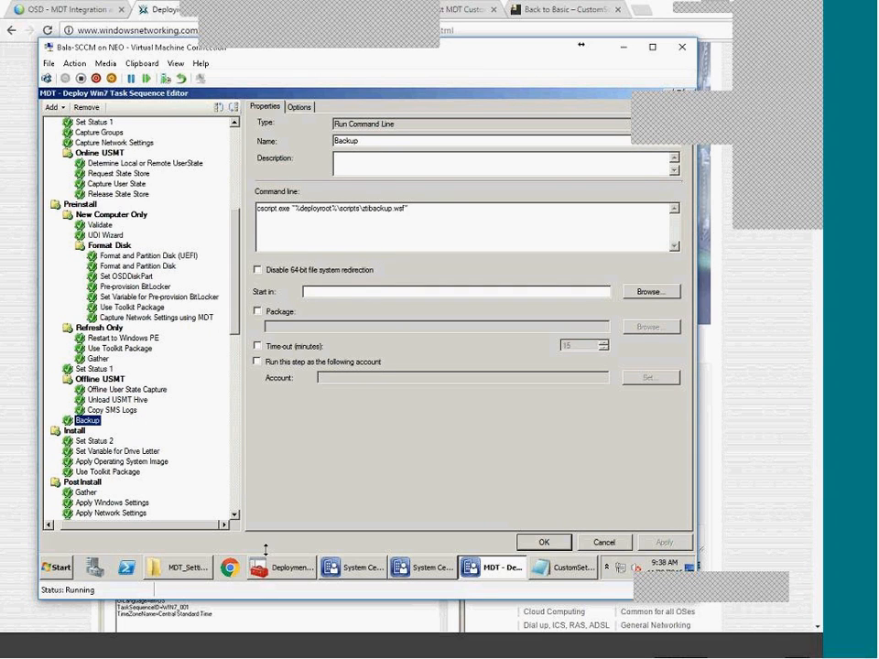
scroll(128, 488, down, 1)
scroll(128, 488, down, 1)
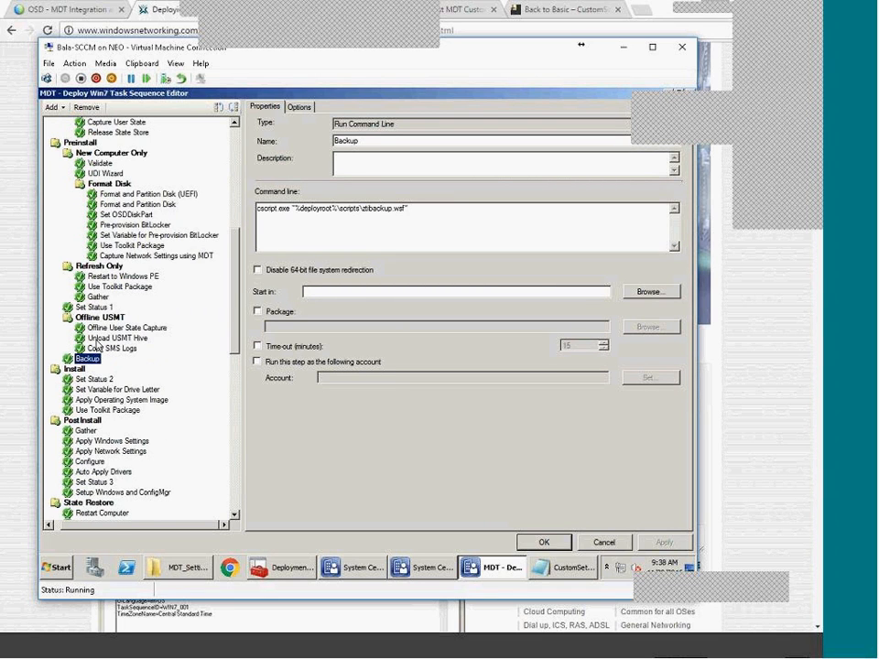
click(117, 389)
scroll(126, 427, down, 17)
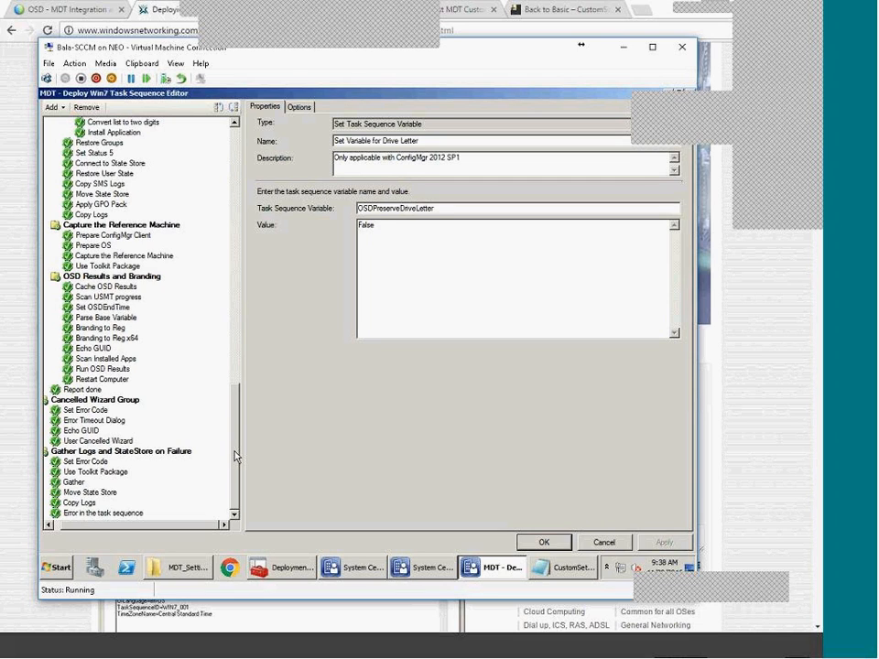
click(73, 482)
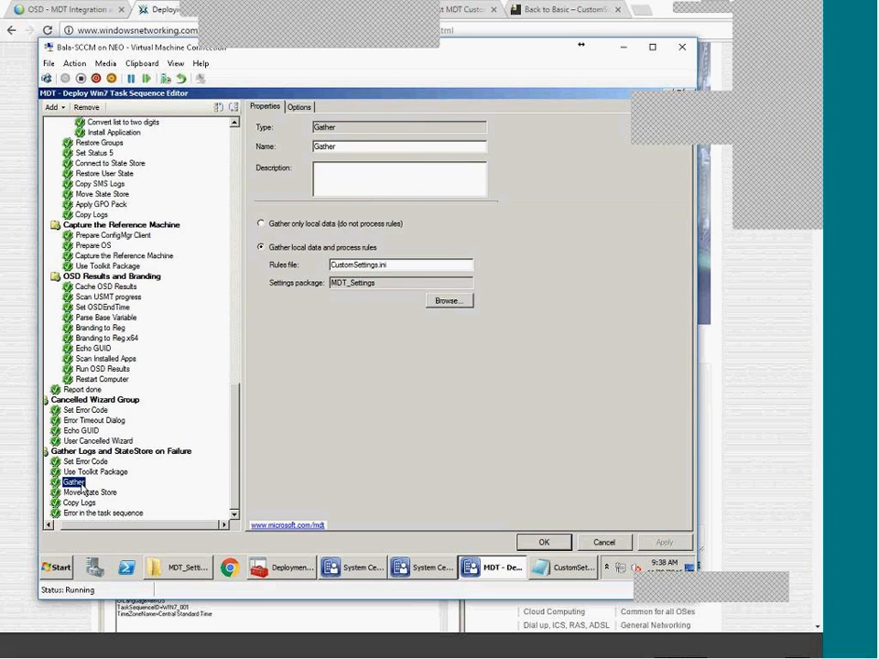
key(Up)
key(Up)
key(Down)
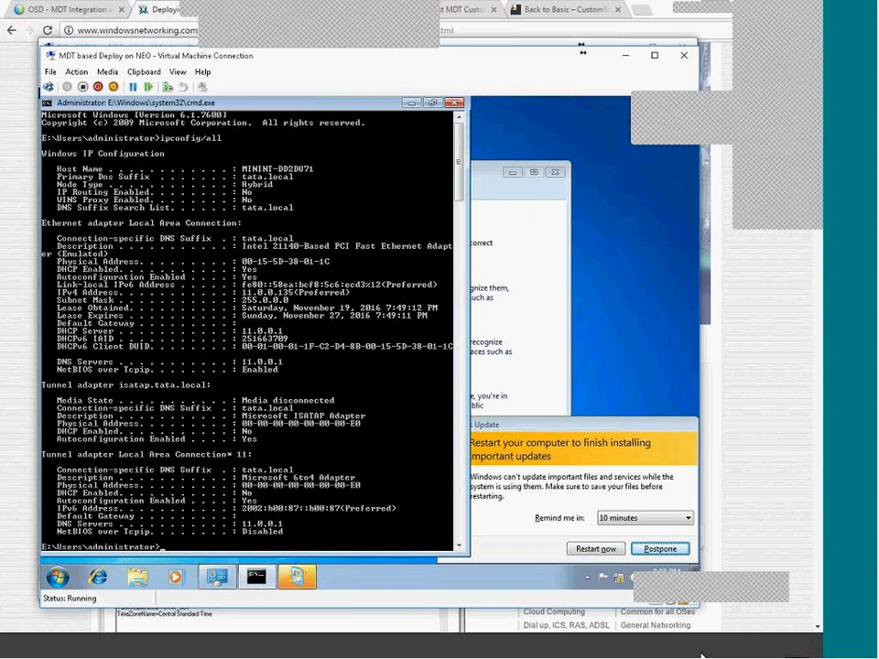
Open the ZTIValidate log from E:\Windows\CCM\Logs in Notepad and highlight its processor-speed lines.
click(138, 577)
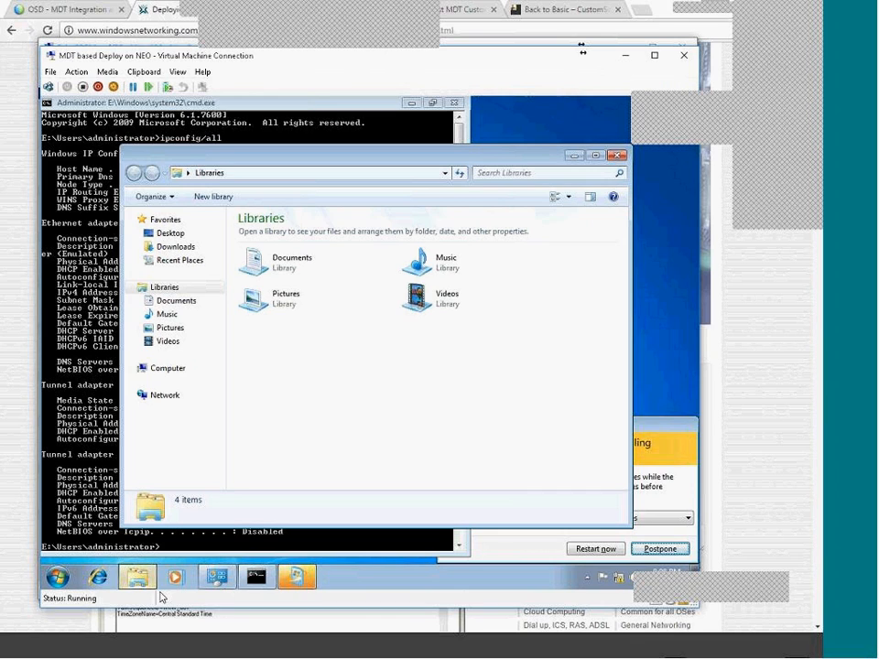
click(170, 371)
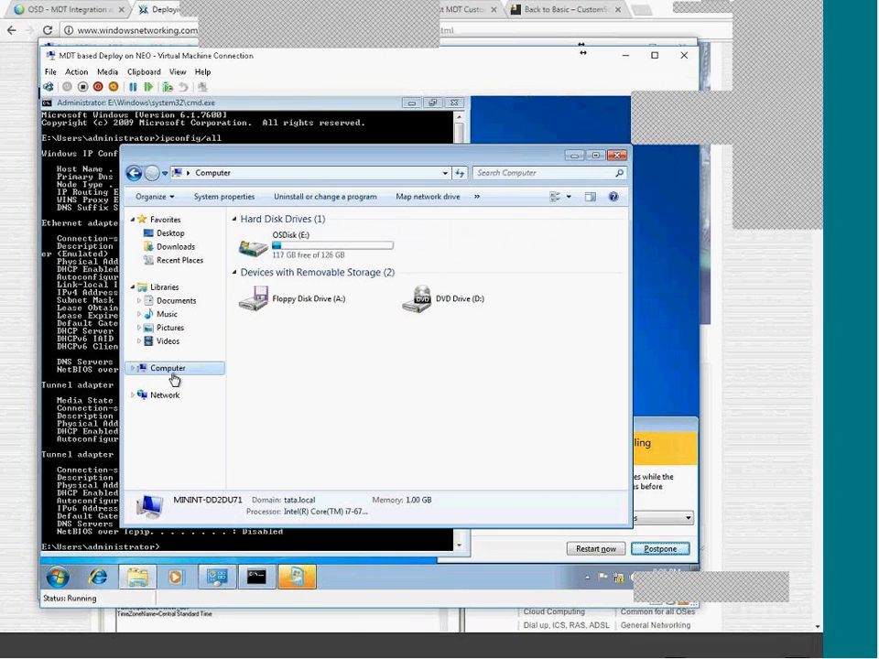
double_click(331, 256)
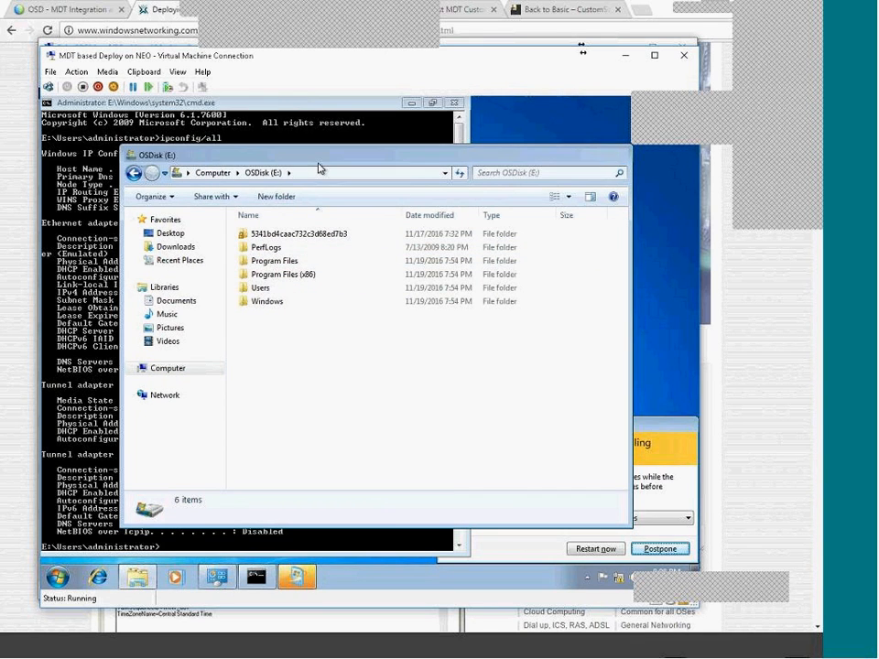
double_click(320, 158)
double_click(194, 251)
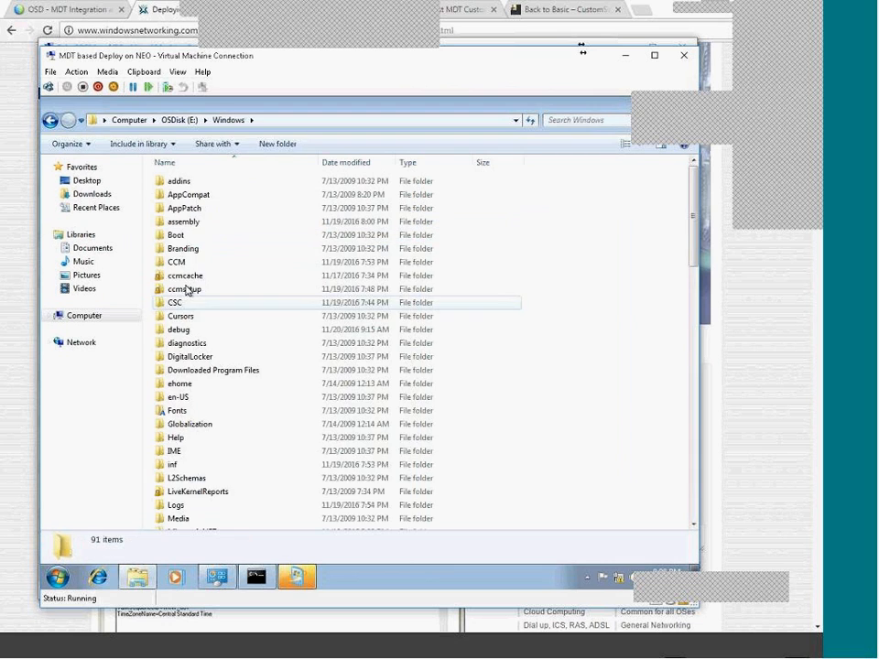
double_click(183, 263)
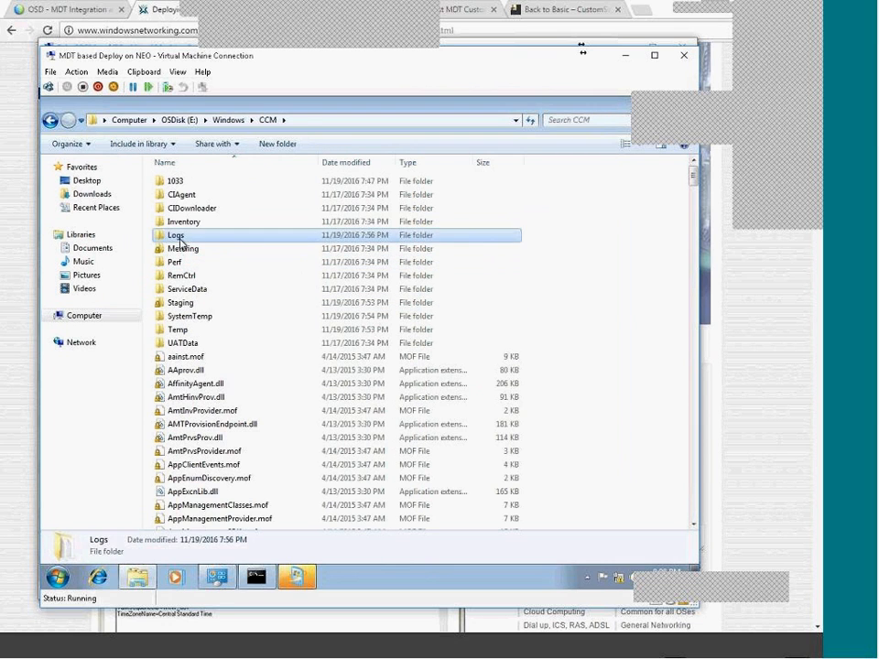
double_click(179, 233)
key(z)
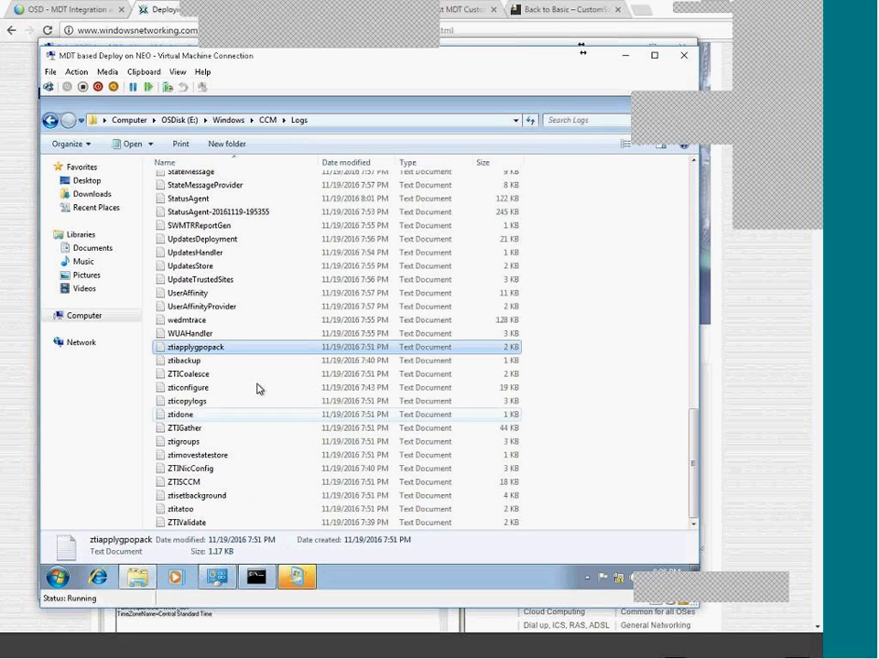
double_click(211, 525)
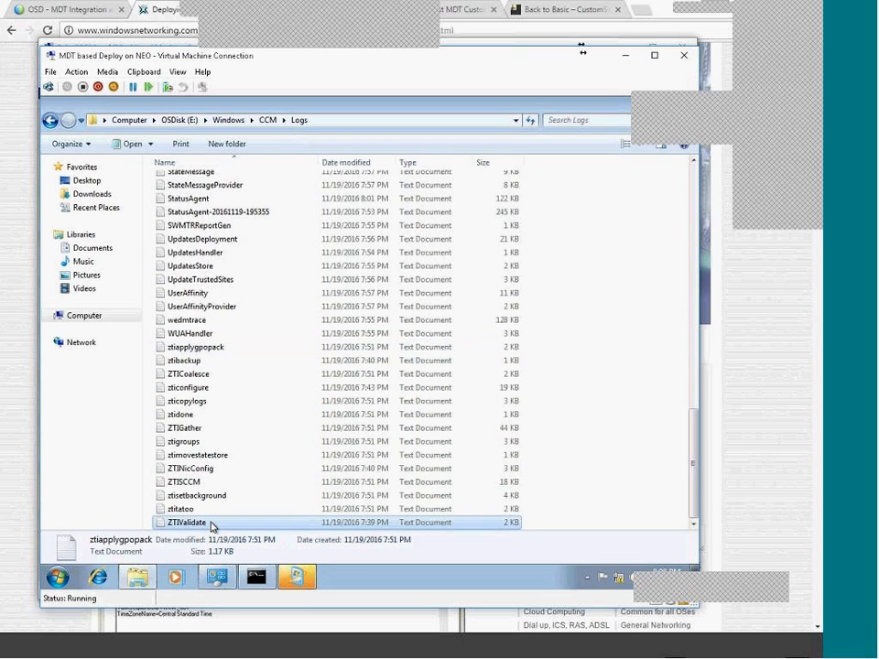
drag(137, 199, 281, 216)
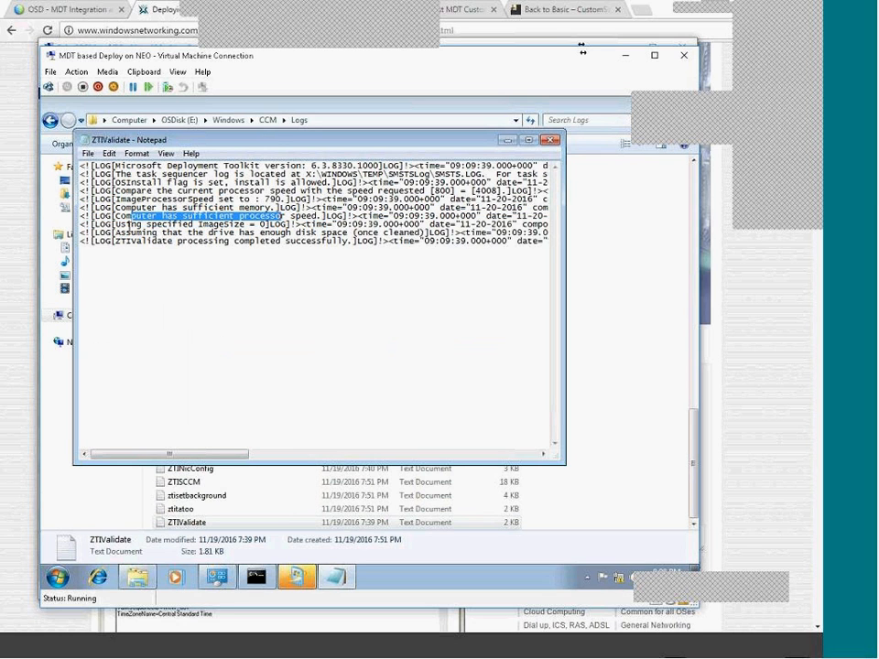
Read through the ZTIValidate log lines, close it, then open and close the ZTISCCM log.
drag(130, 225, 240, 233)
click(196, 262)
drag(122, 174, 257, 315)
click(257, 315)
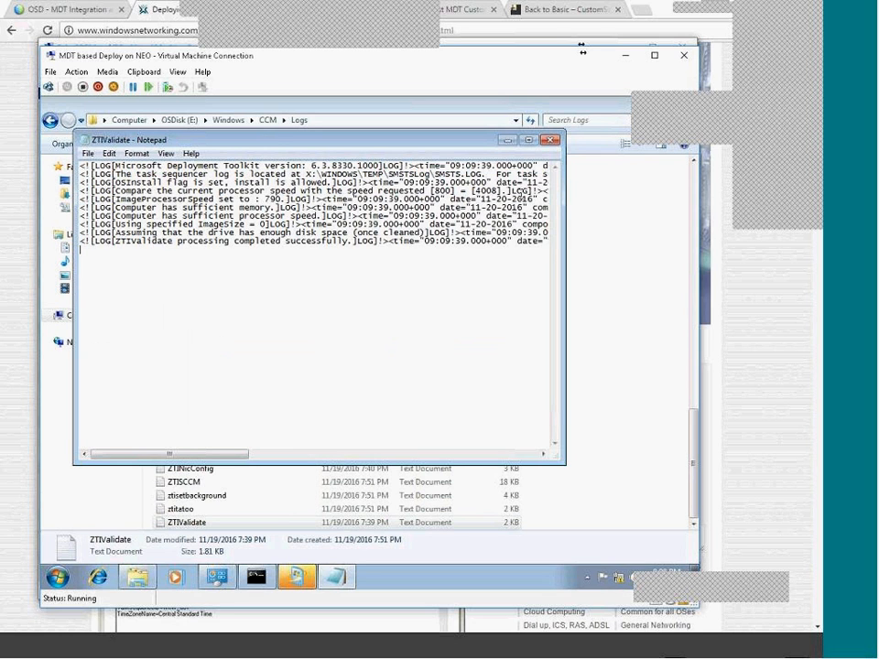
click(550, 141)
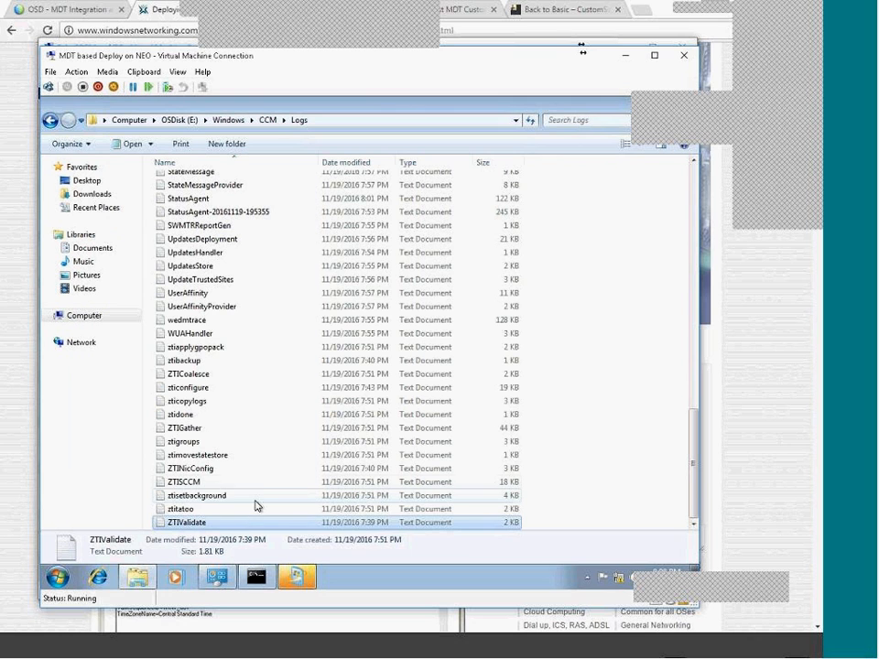
click(184, 482)
double_click(184, 482)
click(555, 141)
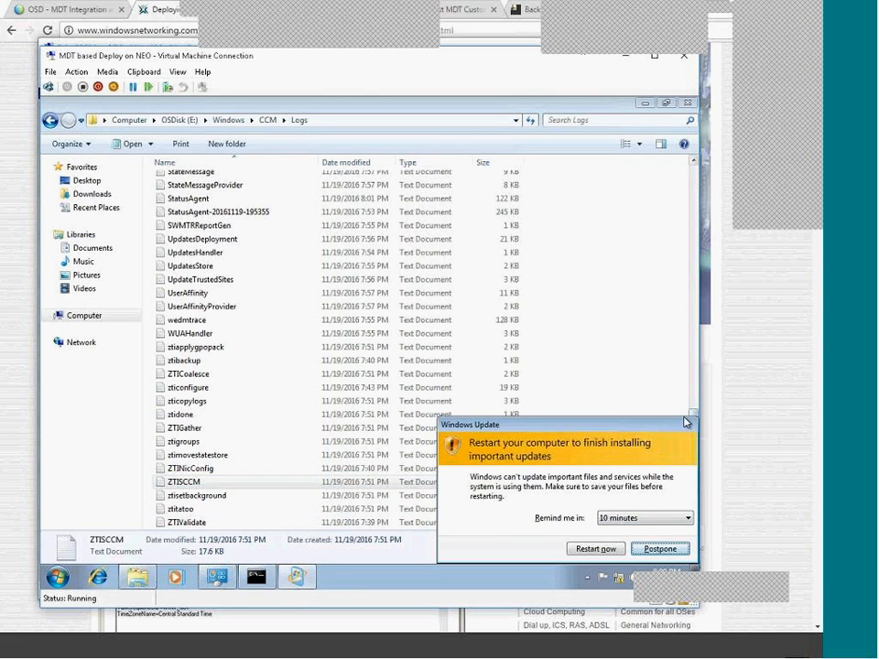
Postpone the Windows Update restart reminder by 4 hours.
drag(512, 425, 473, 324)
click(631, 417)
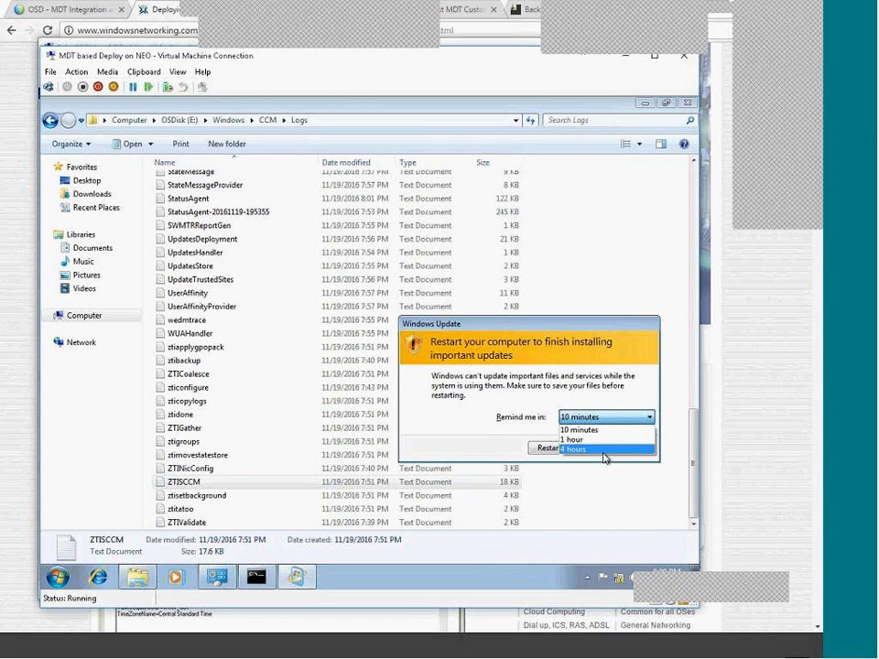
click(601, 449)
click(643, 452)
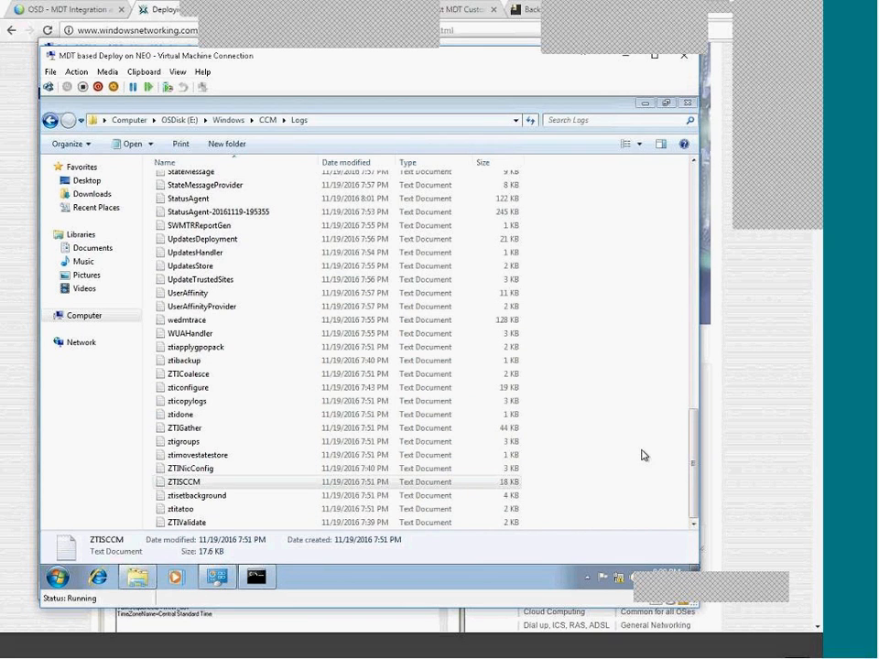
Open the ZTIGather log, scroll through it to the completion line, and close it.
click(203, 377)
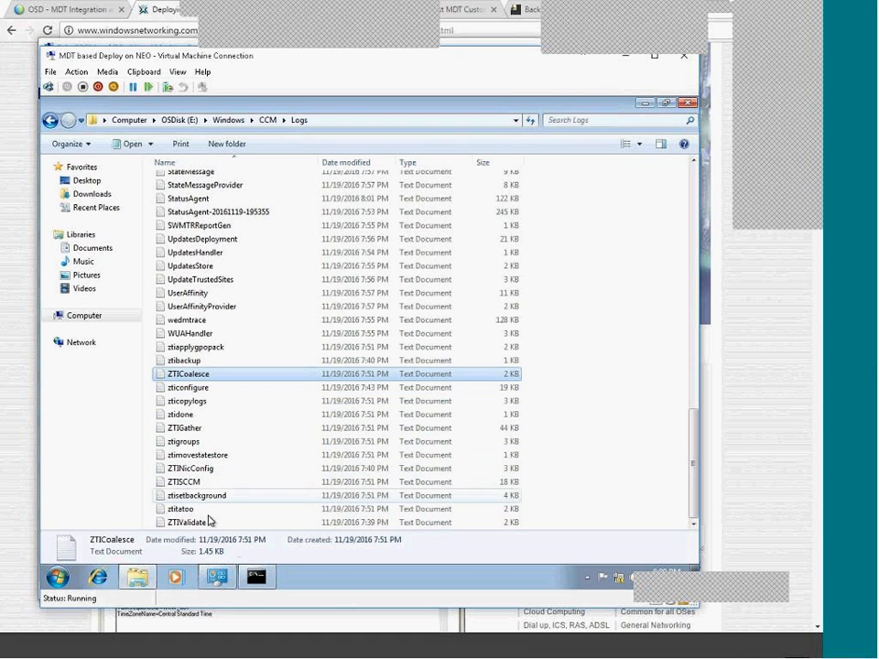
click(211, 361)
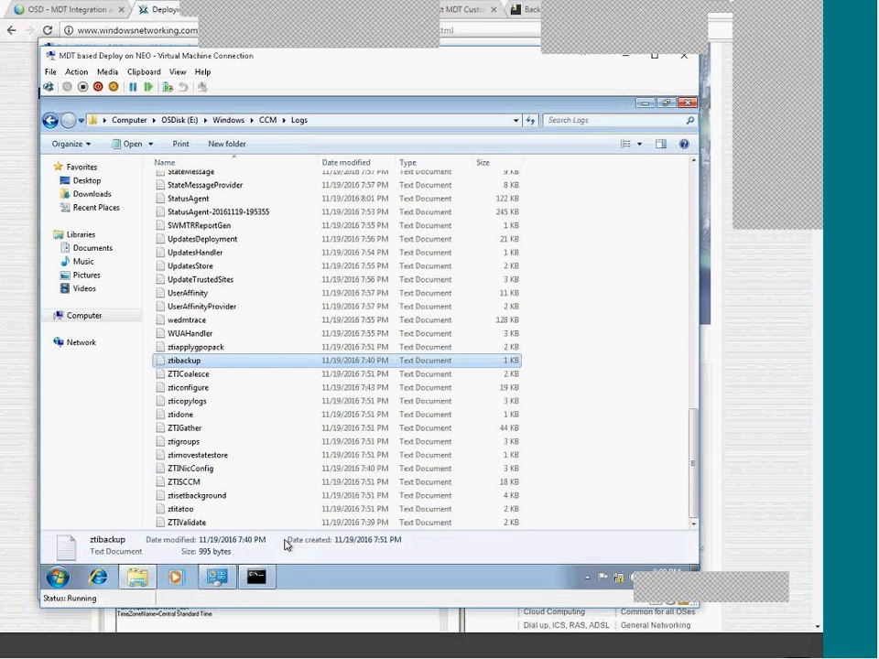
click(204, 431)
double_click(203, 431)
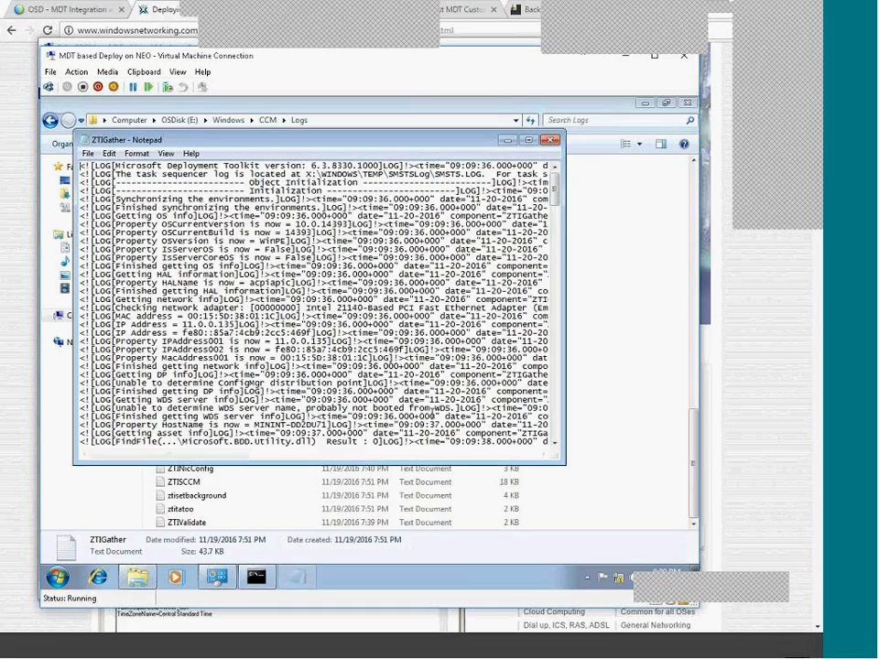
drag(555, 194, 555, 288)
drag(566, 416, 564, 443)
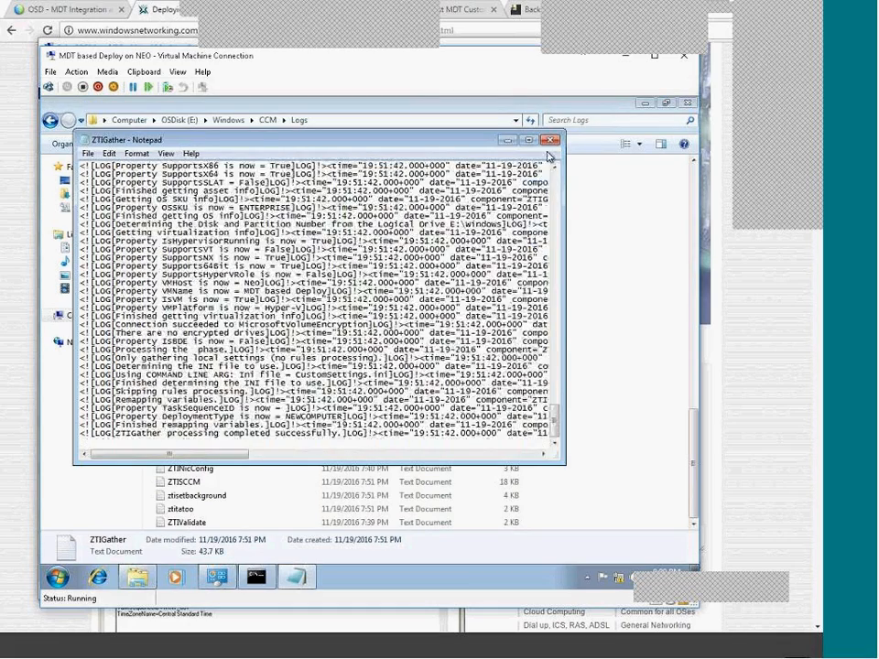
click(550, 141)
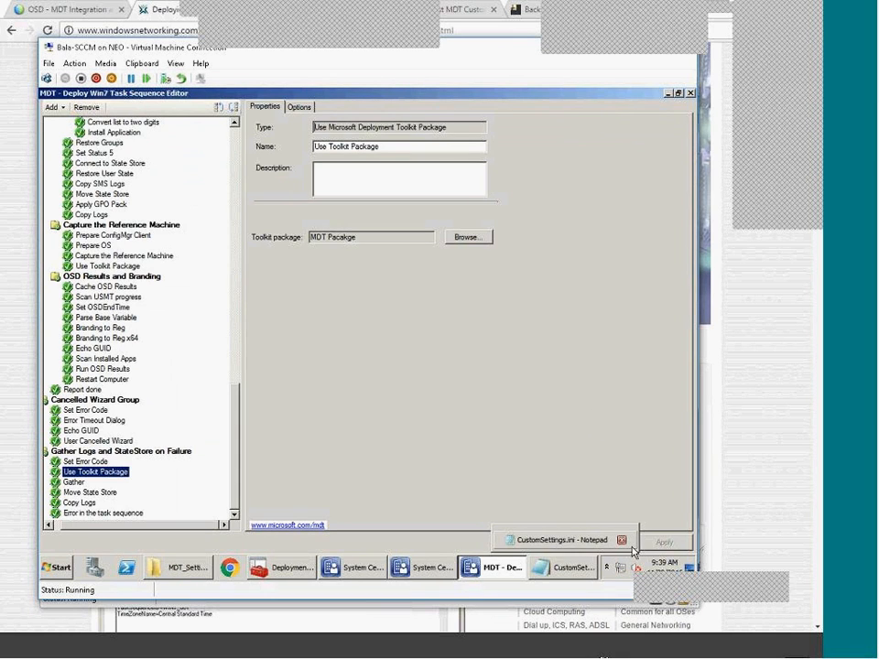
Close the task sequence editor without saving and show All Programs on the server VM.
click(613, 545)
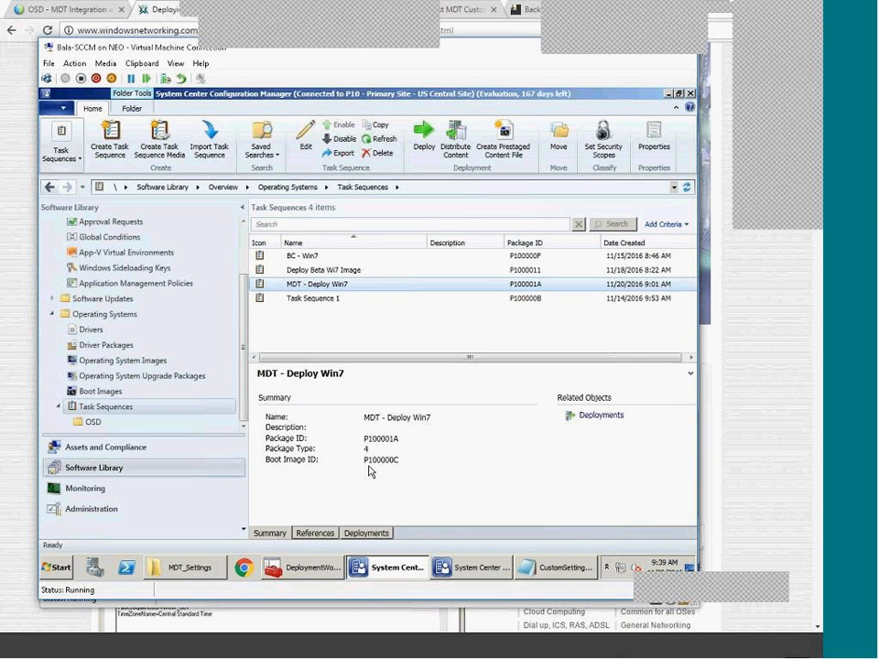
click(66, 571)
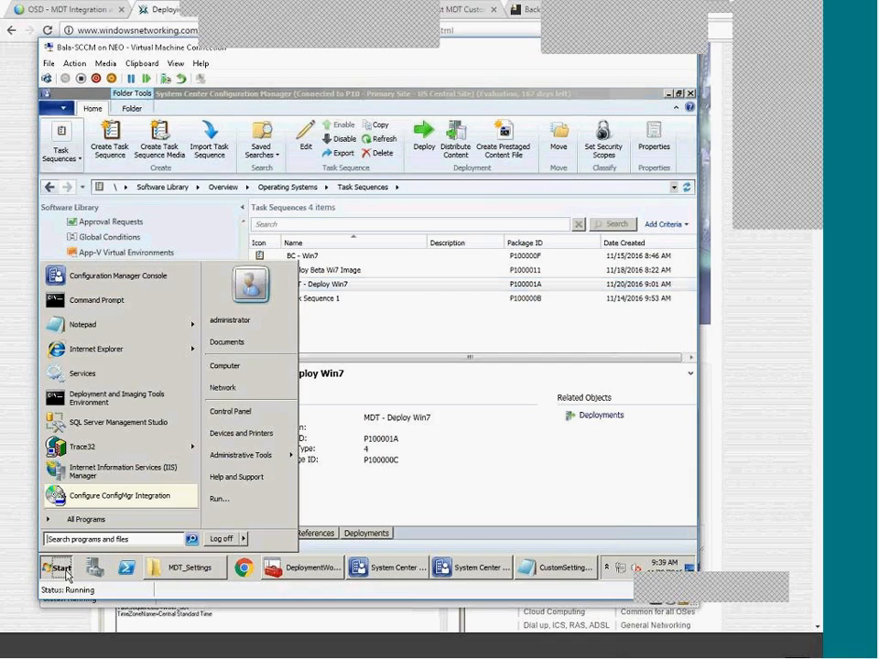
click(78, 520)
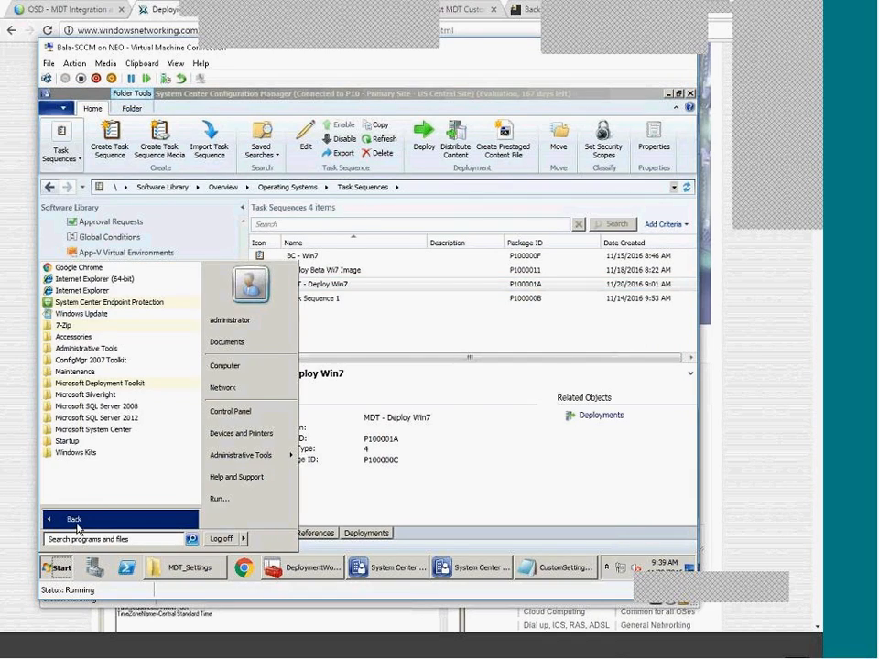